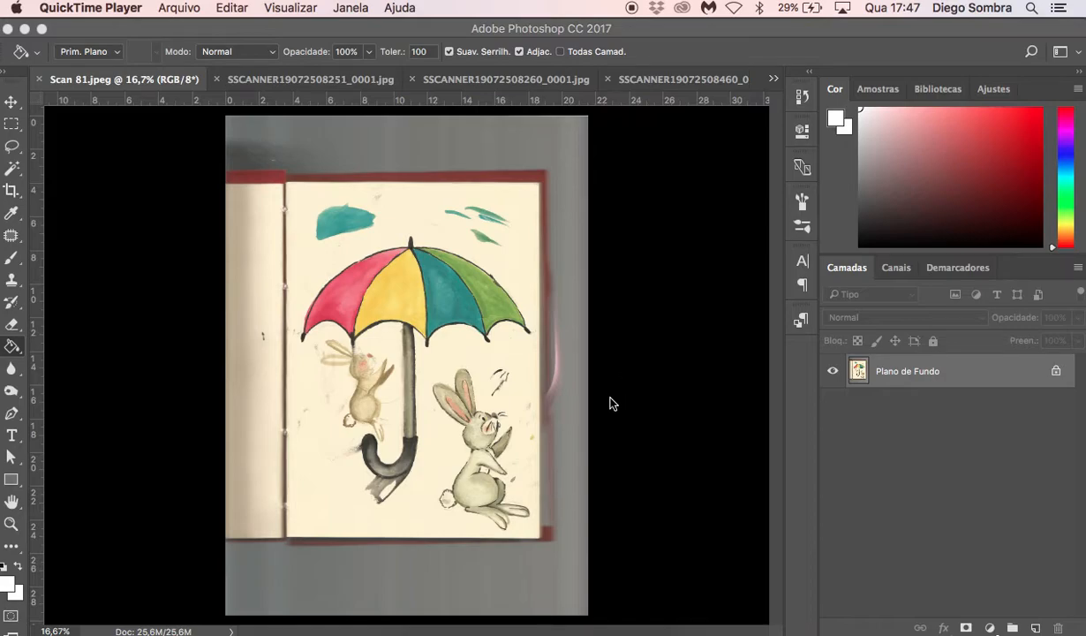
Examine the pixels of the black outline along the green umbrella panel's outer edge at 800% zoom.
click(481, 307)
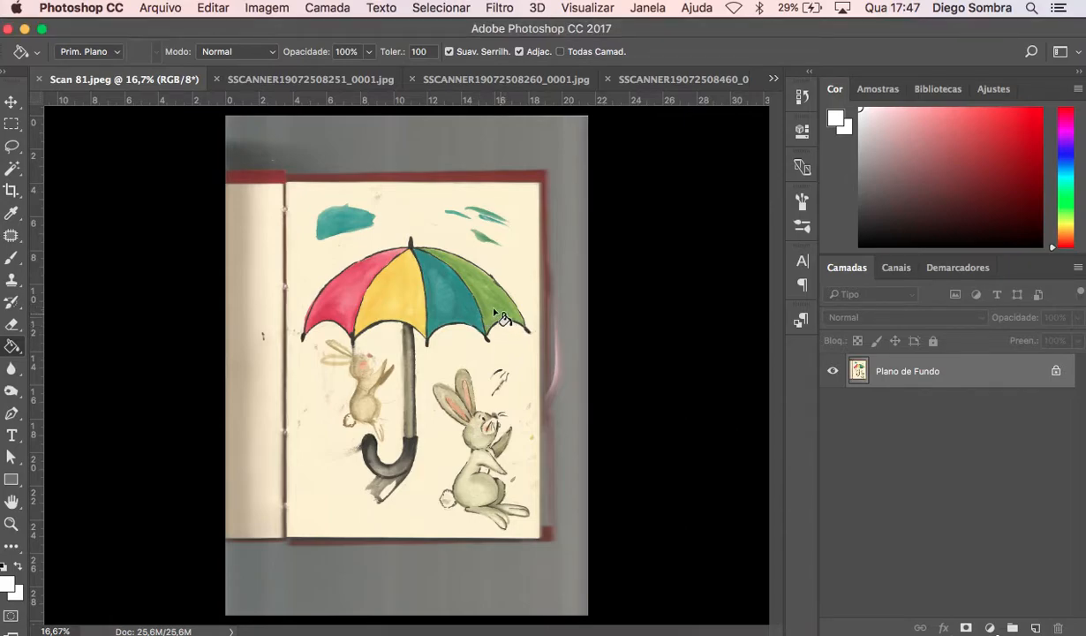
key(i)
key(z)
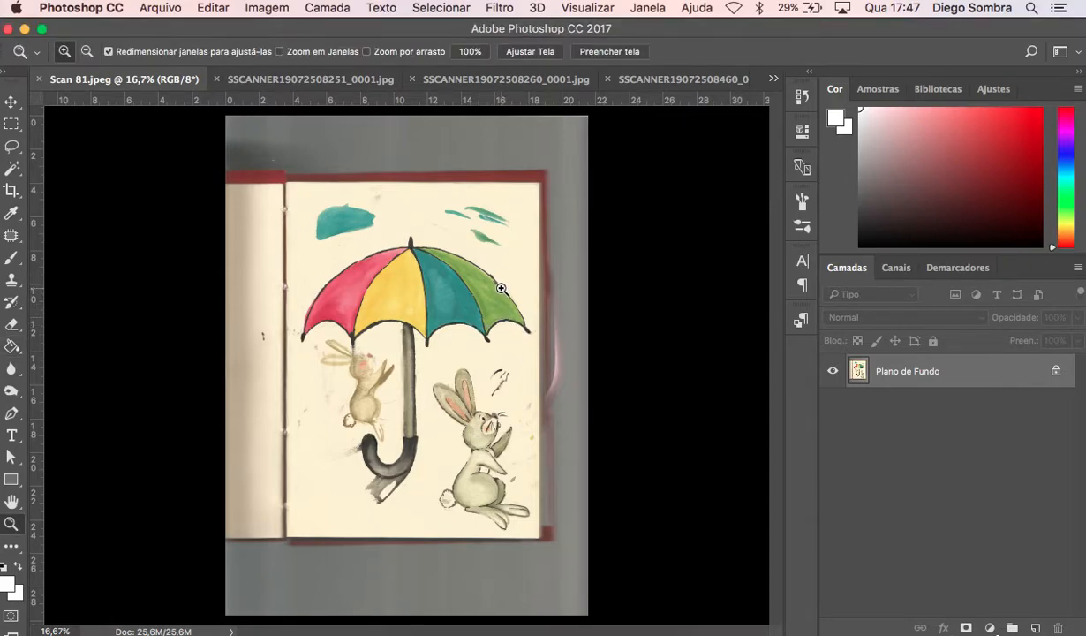
click(491, 290)
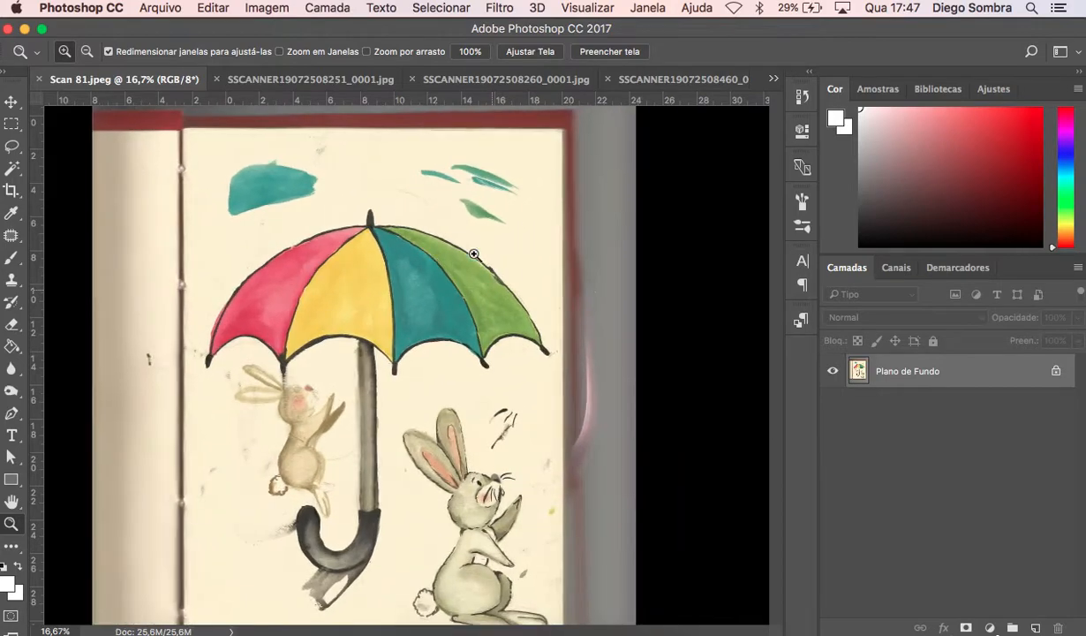
click(437, 244)
click(439, 243)
click(443, 227)
click(451, 232)
click(450, 231)
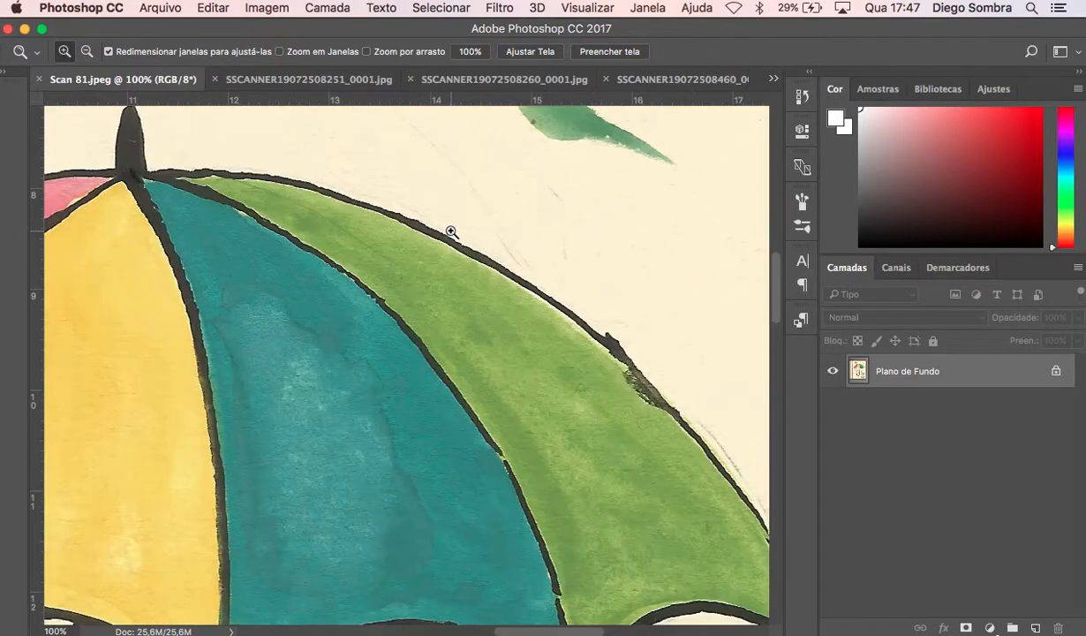
click(451, 237)
click(468, 246)
click(468, 256)
click(470, 259)
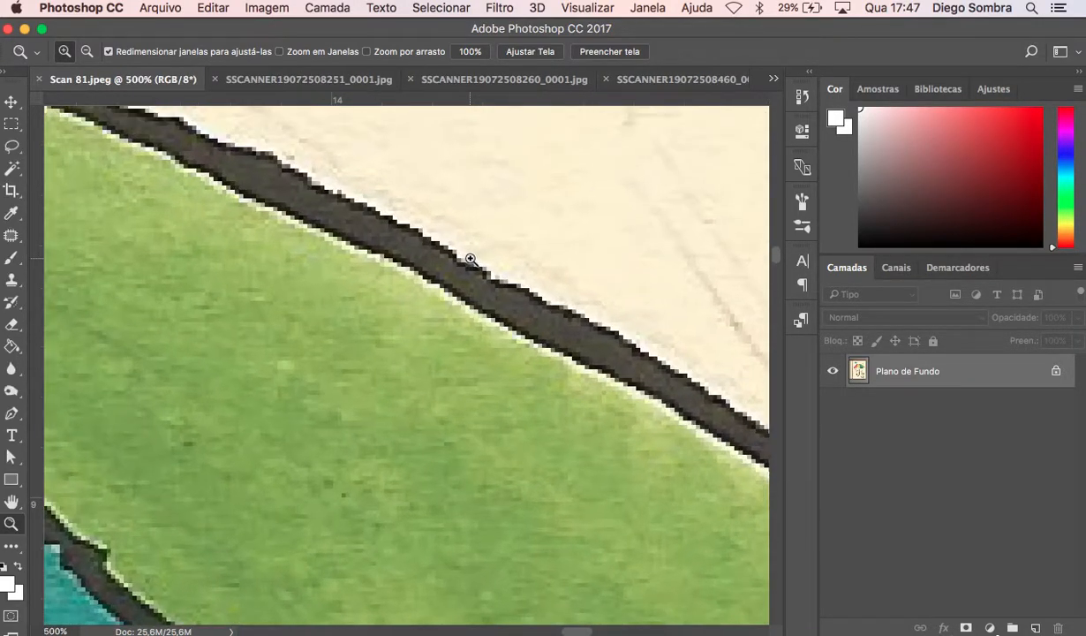
click(471, 260)
click(466, 260)
click(477, 270)
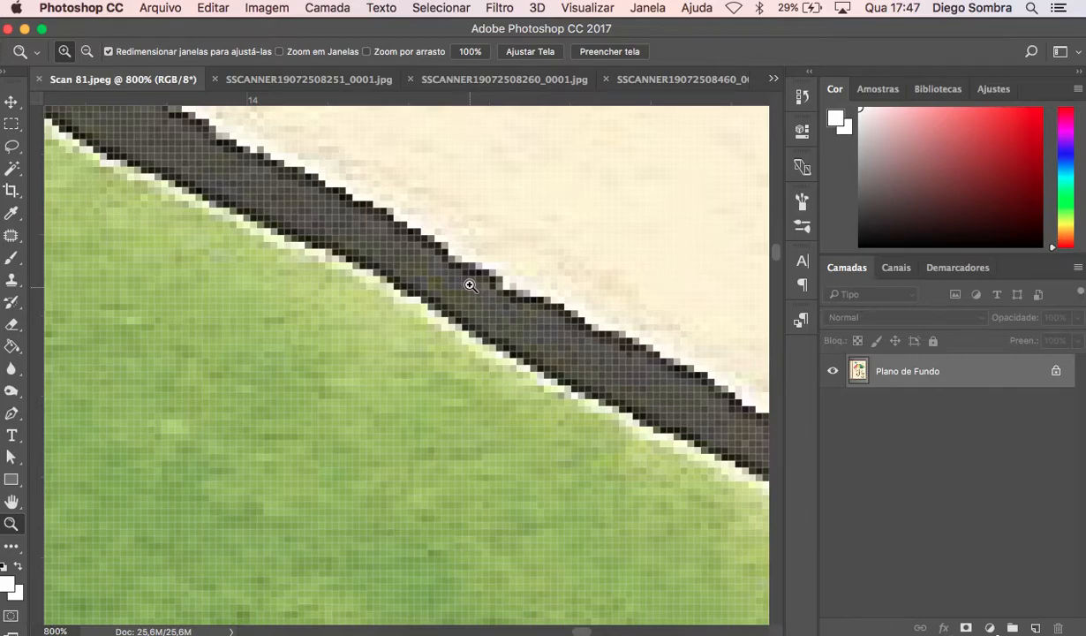
Look over the whole umbrella and both rabbits, finishing with the full scanned page in view.
alt+click(469, 292)
alt+click(477, 290)
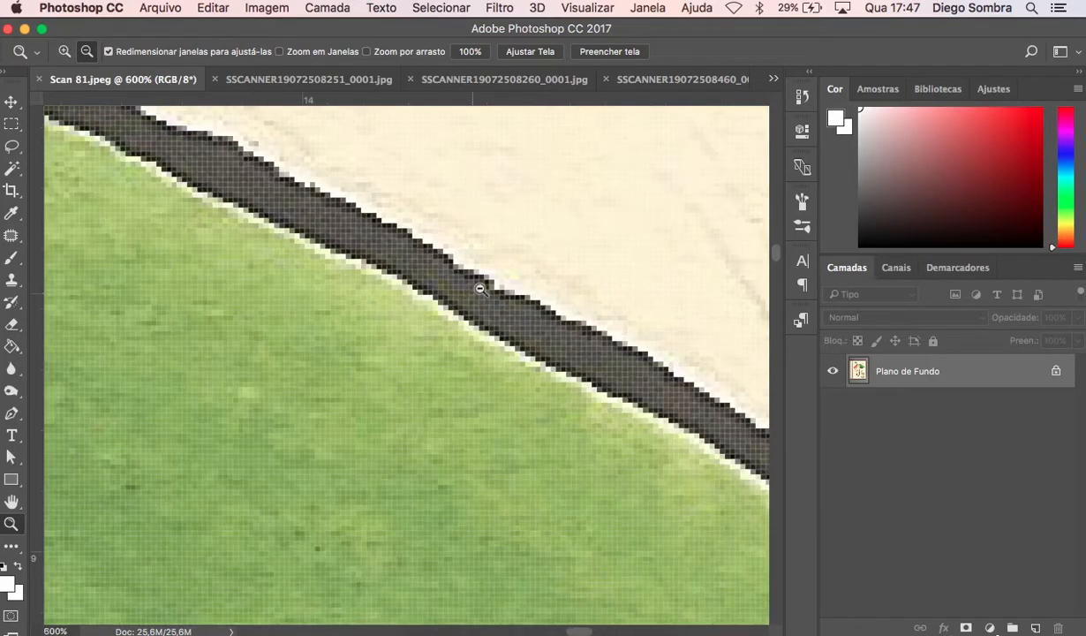
alt+click(479, 289)
alt+click(478, 289)
alt+click(478, 292)
alt+click(478, 294)
alt+click(481, 296)
alt+click(482, 301)
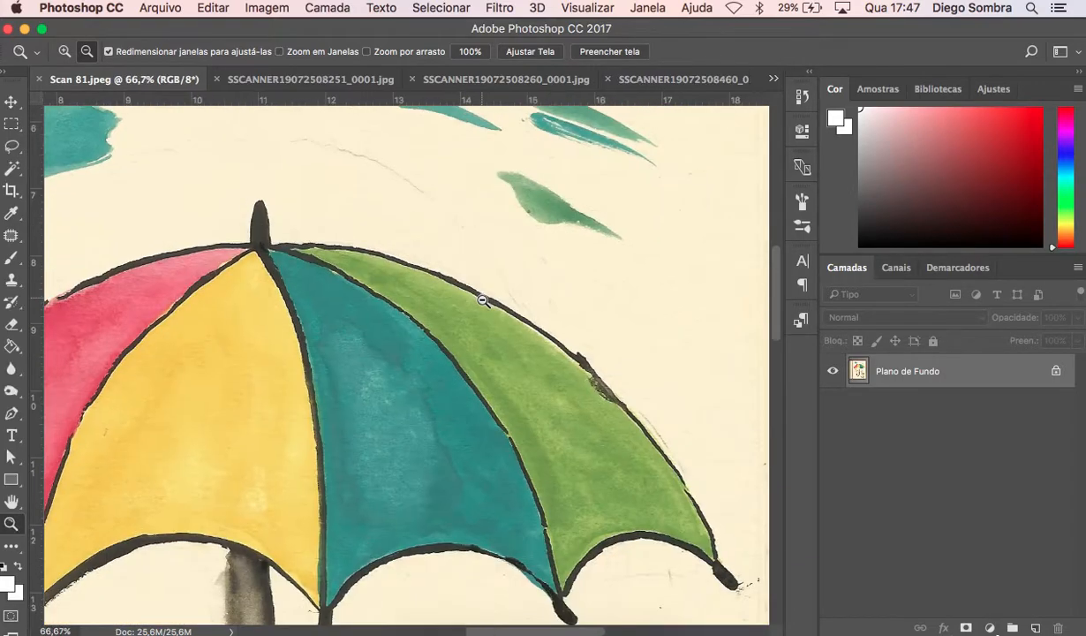
alt+click(482, 303)
alt+click(486, 311)
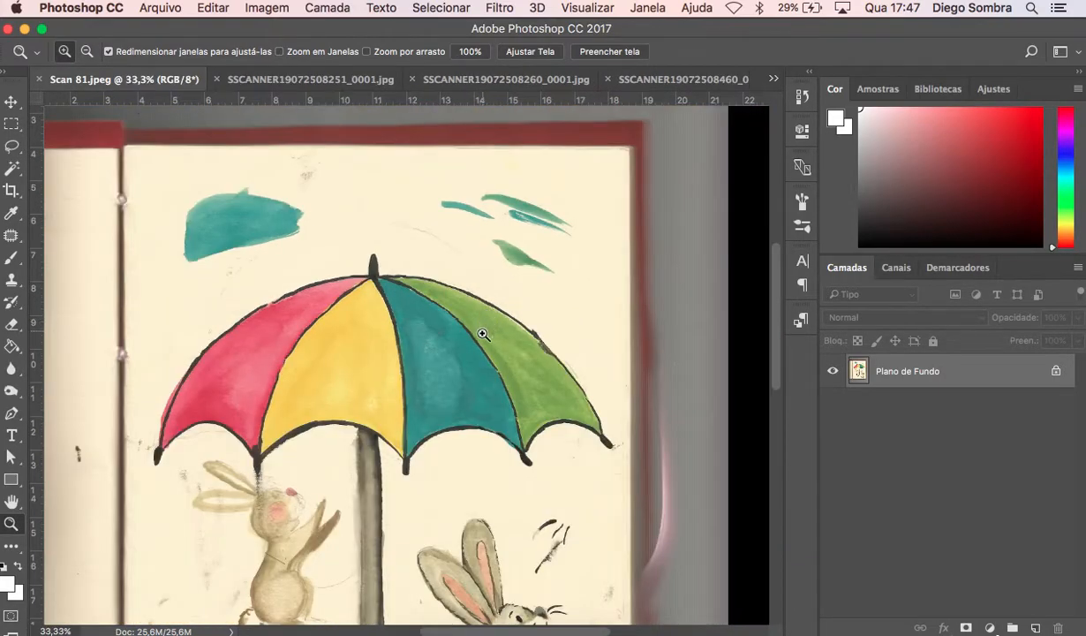
scroll(471, 384, down, 10)
scroll(470, 383, left, 5)
scroll(473, 382, right, 8)
scroll(474, 381, up, 9)
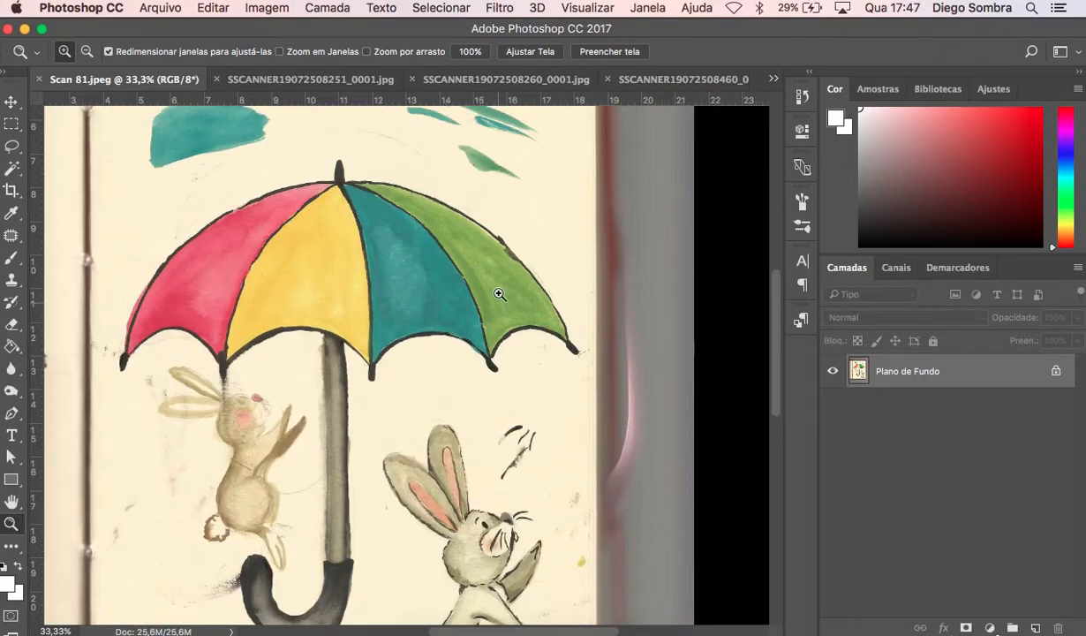
alt+click(498, 302)
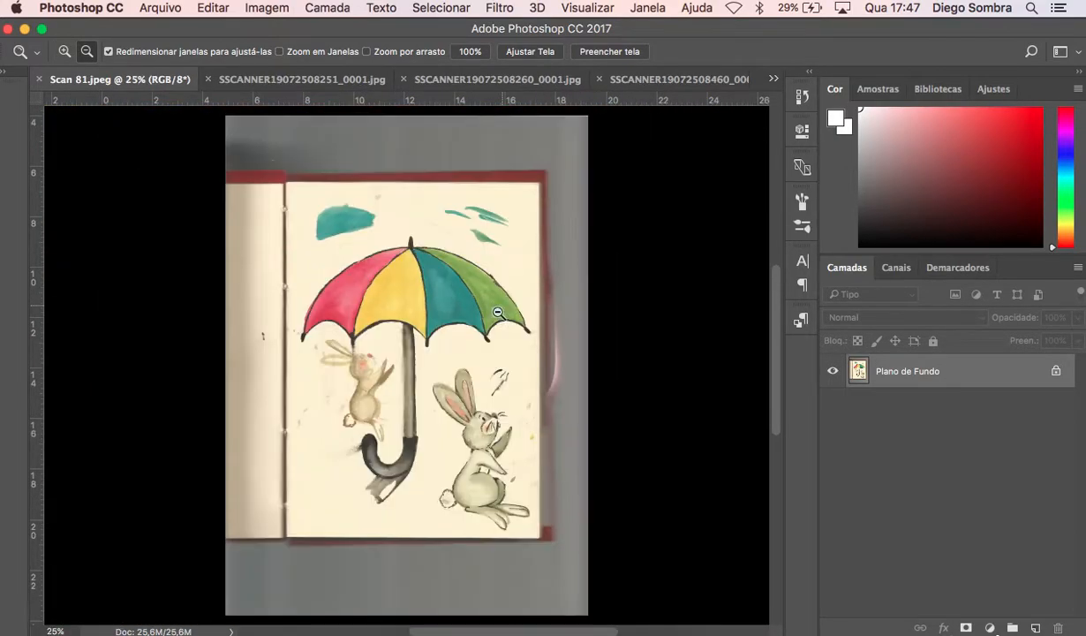
alt+click(498, 312)
Examine the outline between the teal and green umbrella panels at 300%, and return to the full page.
drag(477, 283, 435, 319)
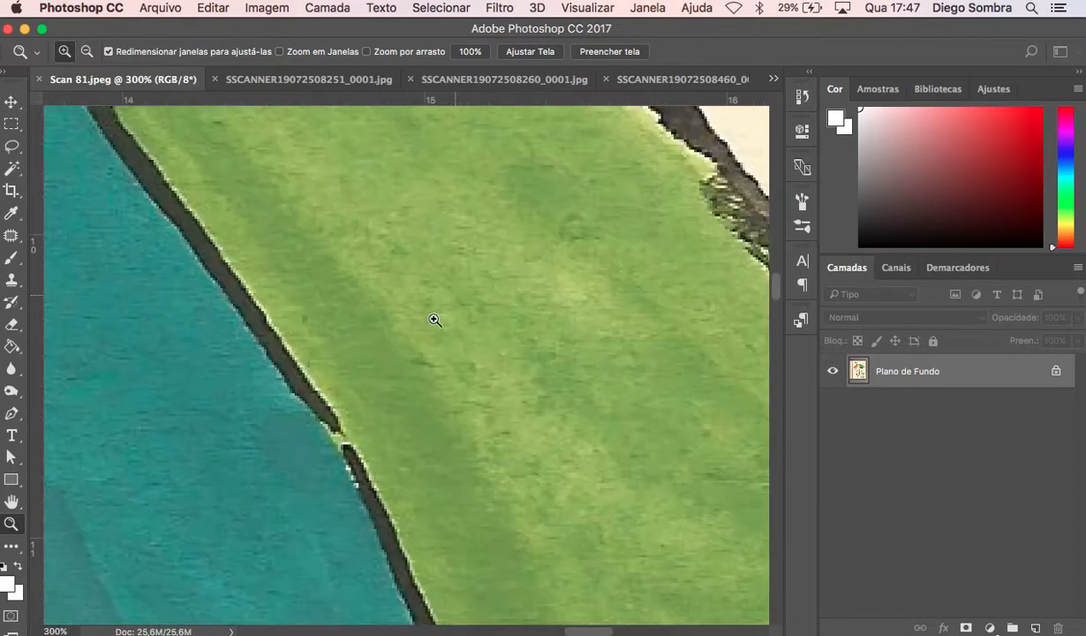
mouse_move(472, 352)
mouse_down()
mouse_move(473, 339)
mouse_move(473, 348)
mouse_up()
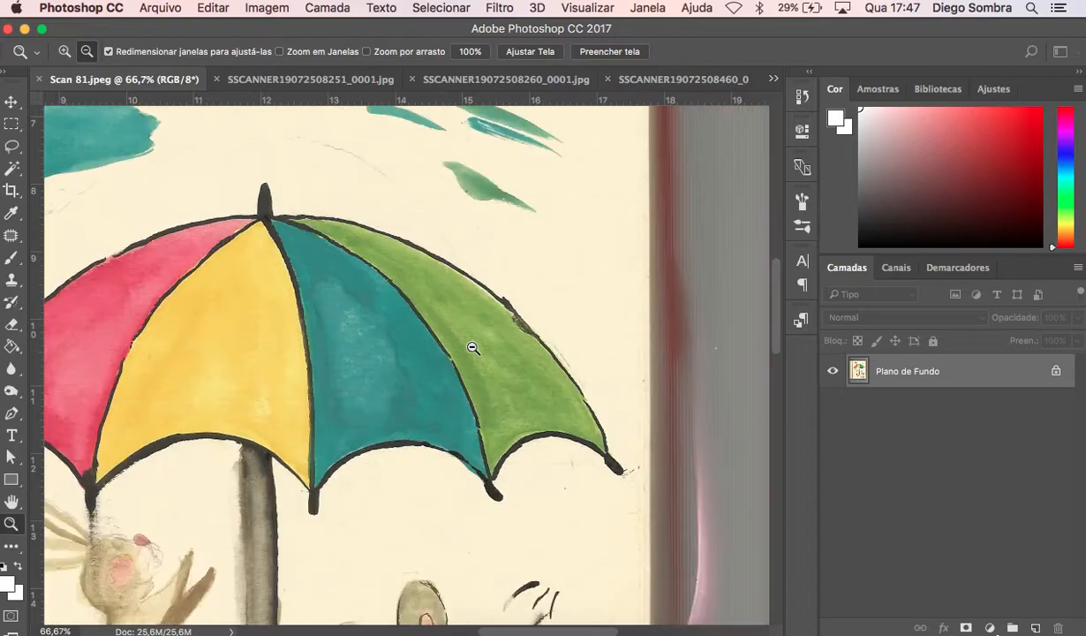
alt+click(473, 348)
alt+click(472, 346)
alt+click(482, 362)
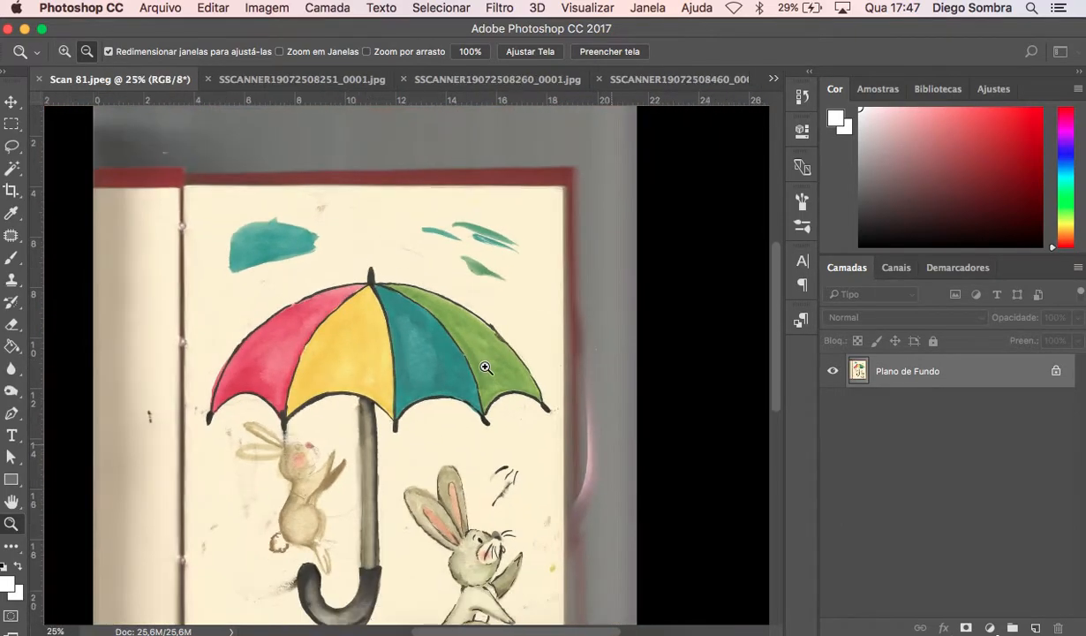
scroll(486, 367, down, 5)
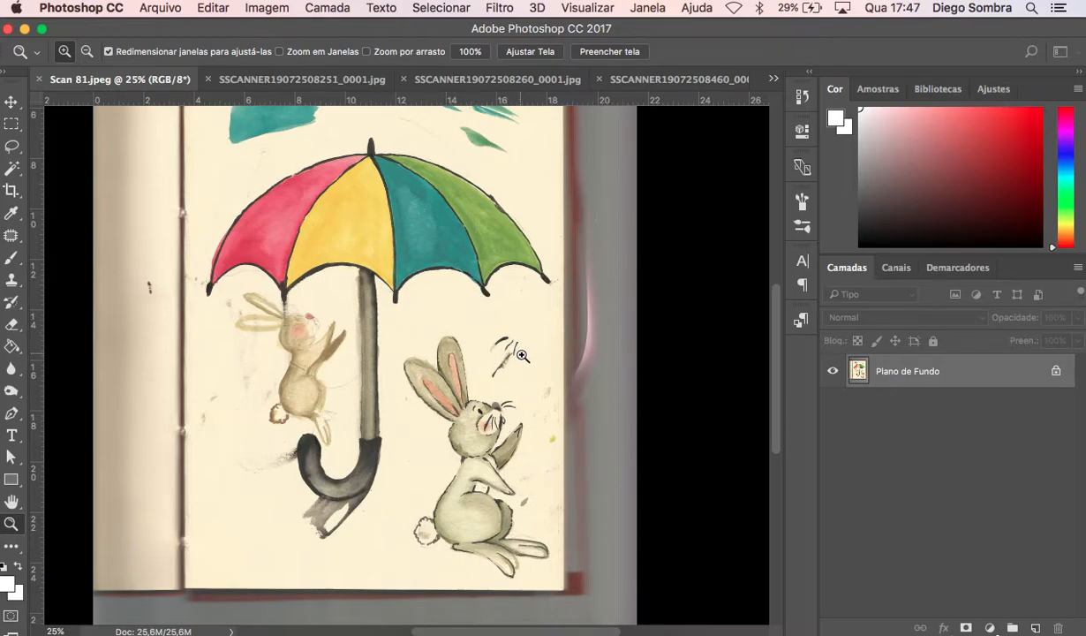
alt+click(520, 354)
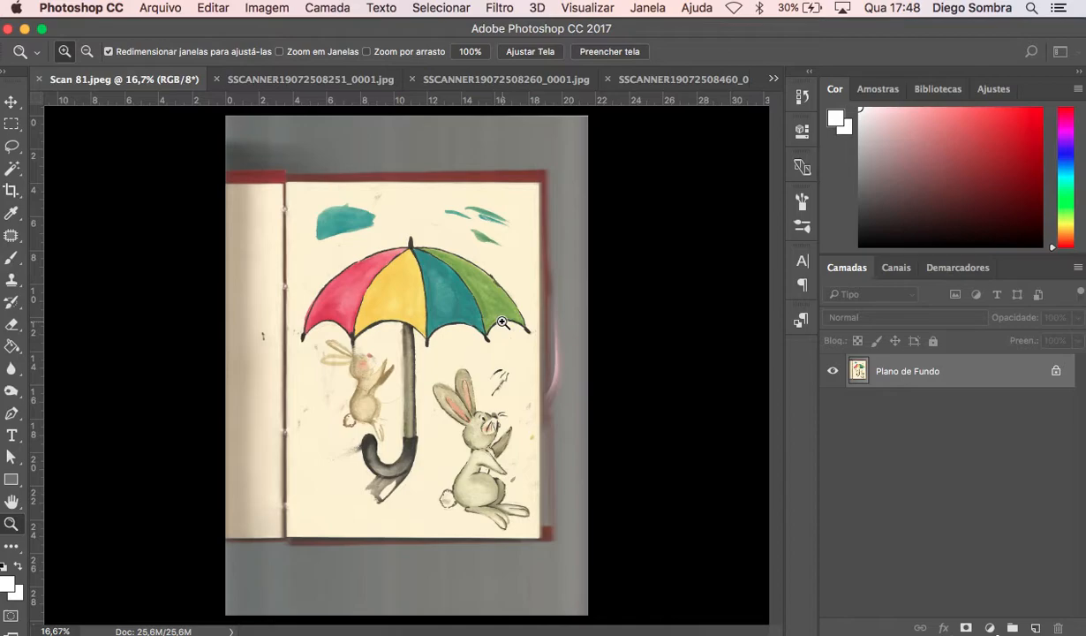
Examine the watercolour texture of the yellow and teal umbrella panels at 100% zoom.
click(406, 311)
click(407, 313)
click(390, 304)
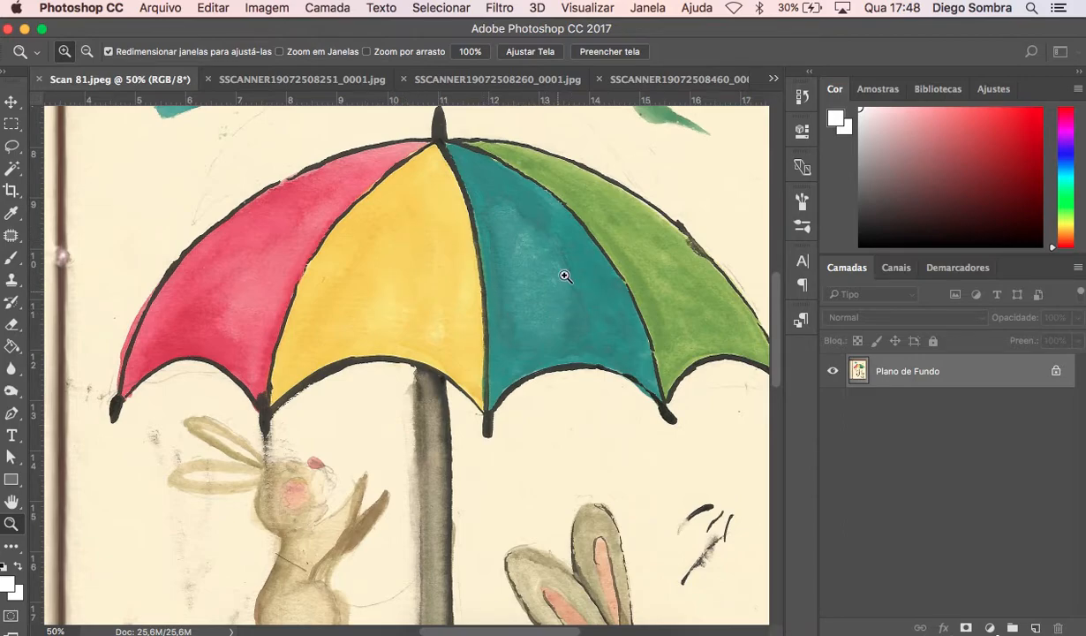
click(530, 221)
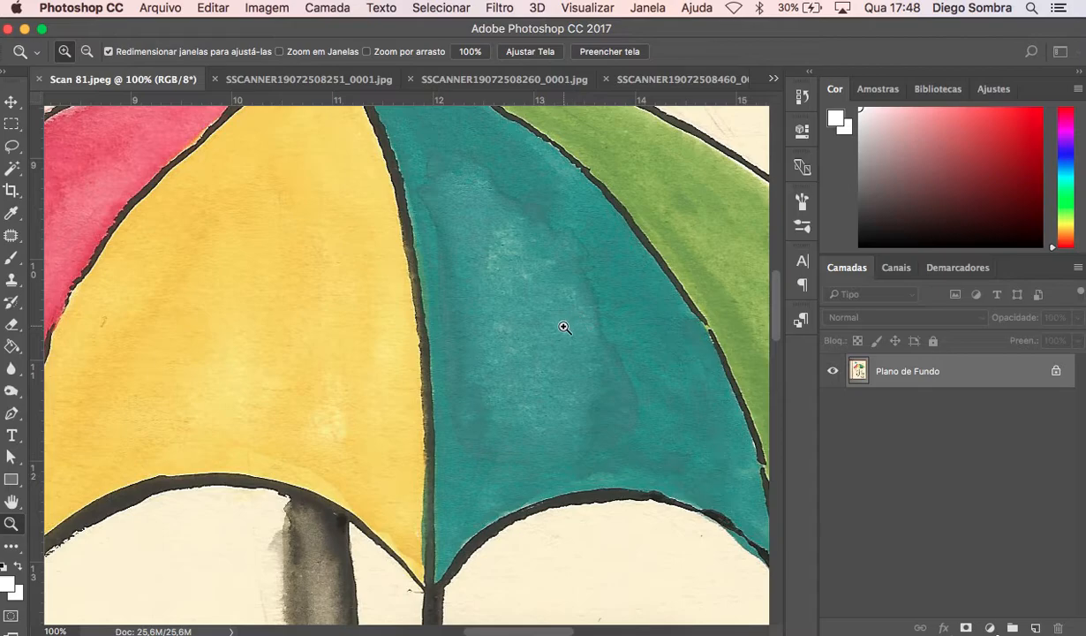
alt+click(564, 327)
alt+click(565, 335)
alt+click(576, 366)
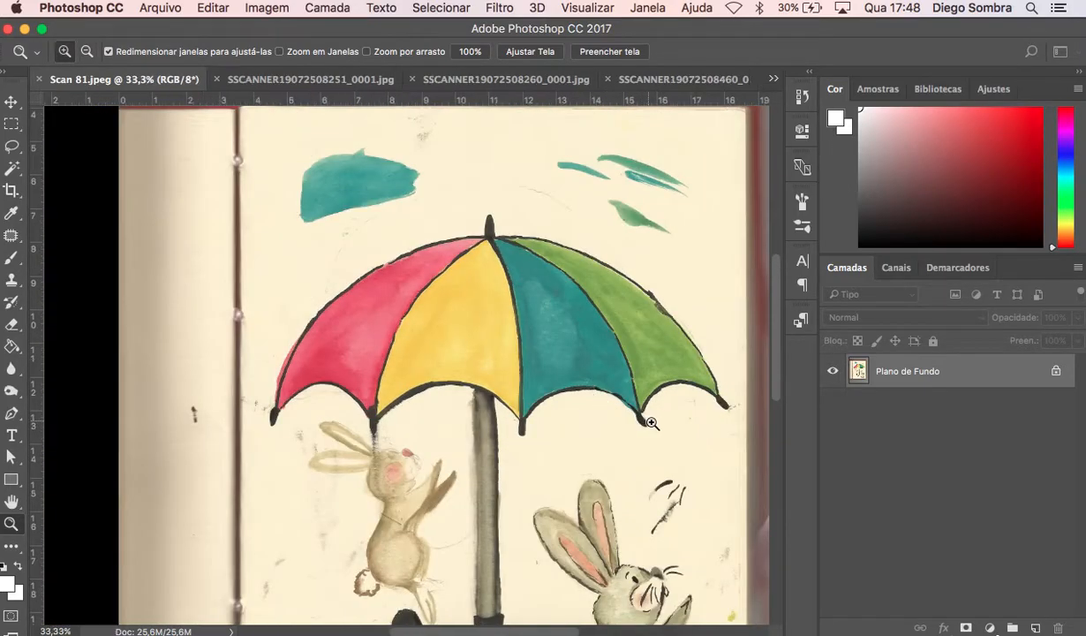
Inspect the rabbits, the umbrella handle and the scanned notebook page's lower edge.
scroll(650, 423, down, 10)
scroll(651, 423, right, 4)
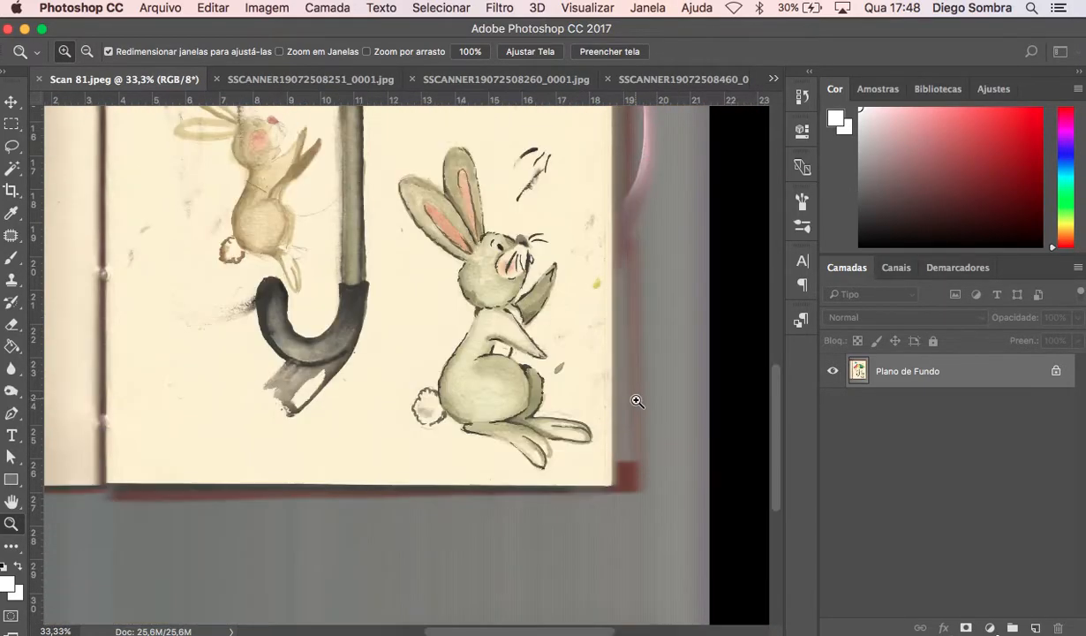
scroll(635, 401, up, 4)
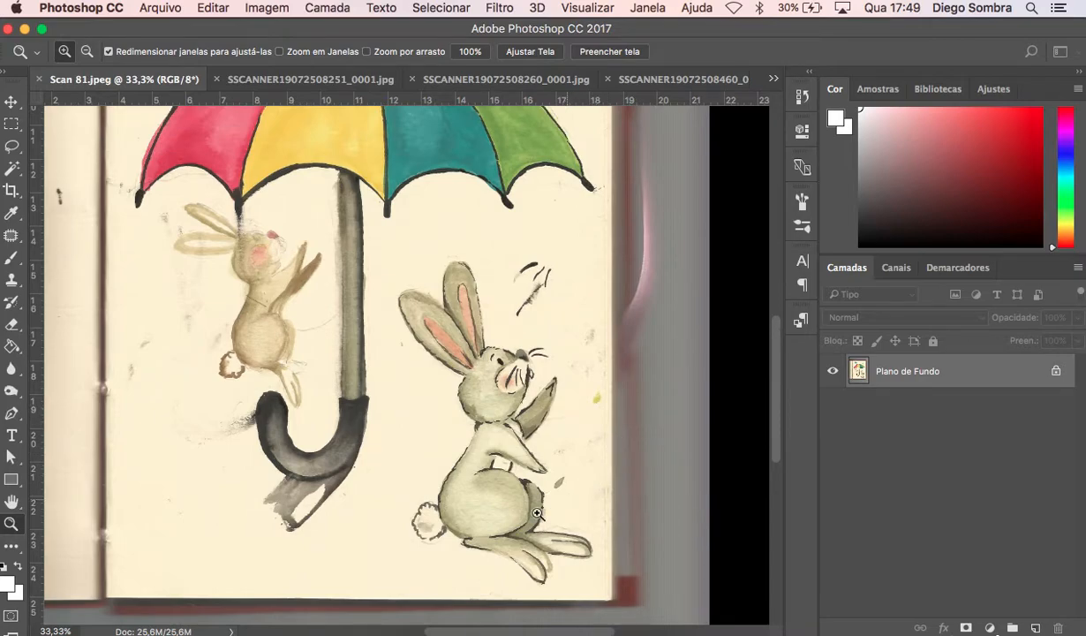
alt+click(558, 453)
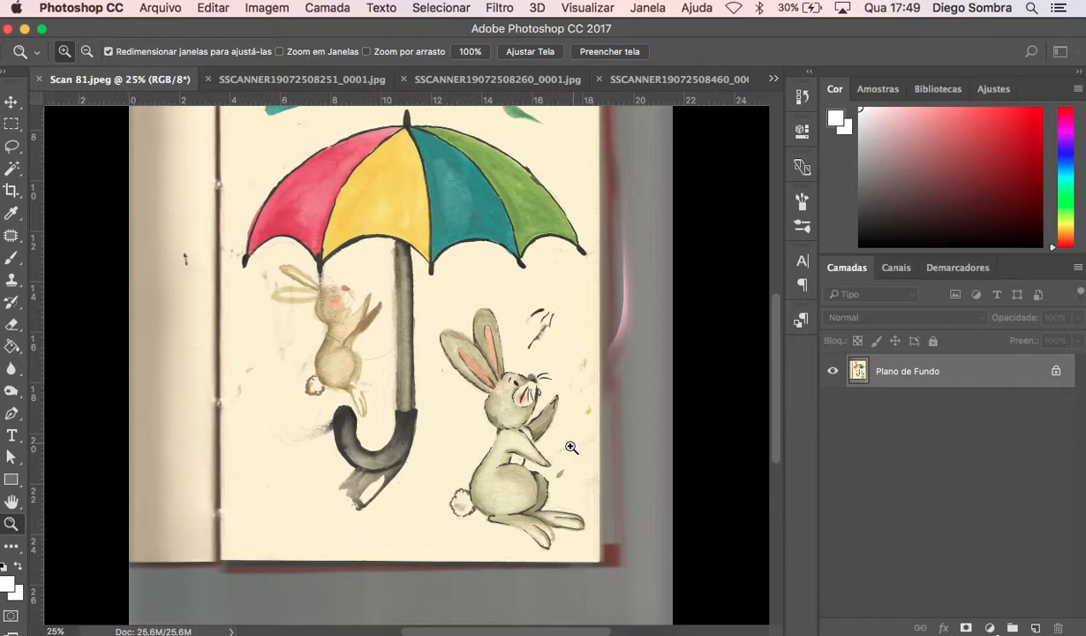
scroll(556, 448, up, 3)
scroll(556, 448, left, 1)
scroll(563, 439, down, 7)
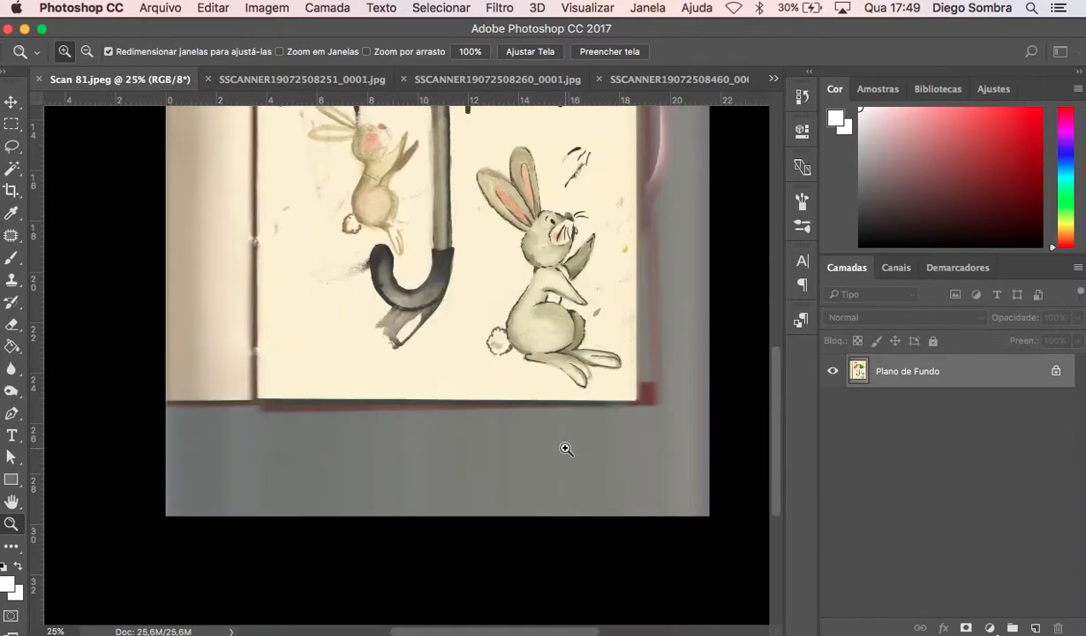
scroll(566, 449, up, 5)
scroll(566, 450, right, 1)
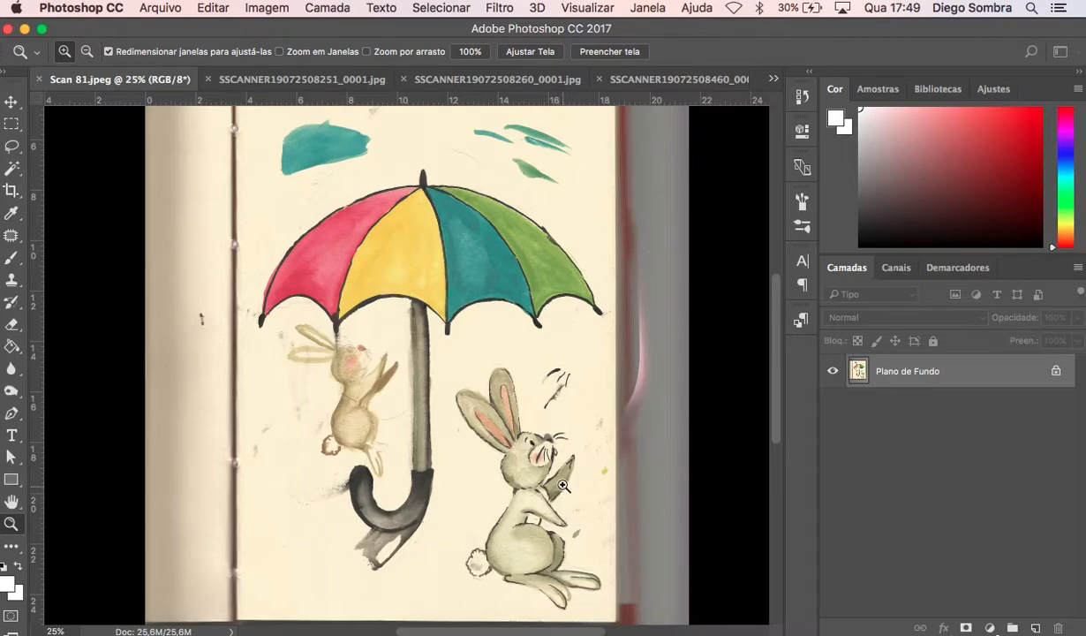
click(341, 88)
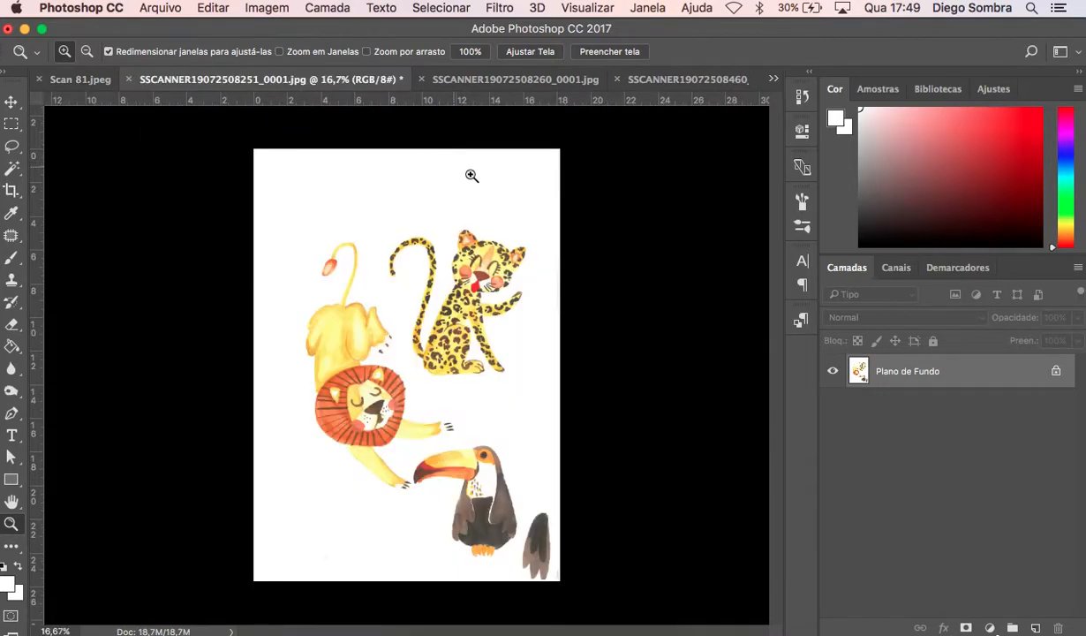
click(474, 325)
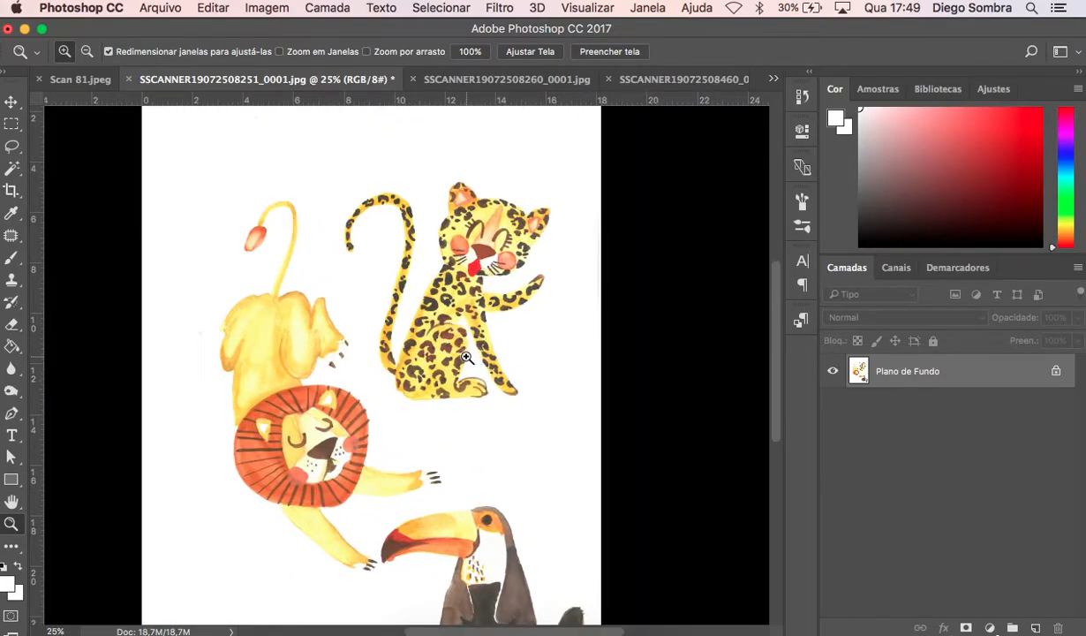
click(477, 299)
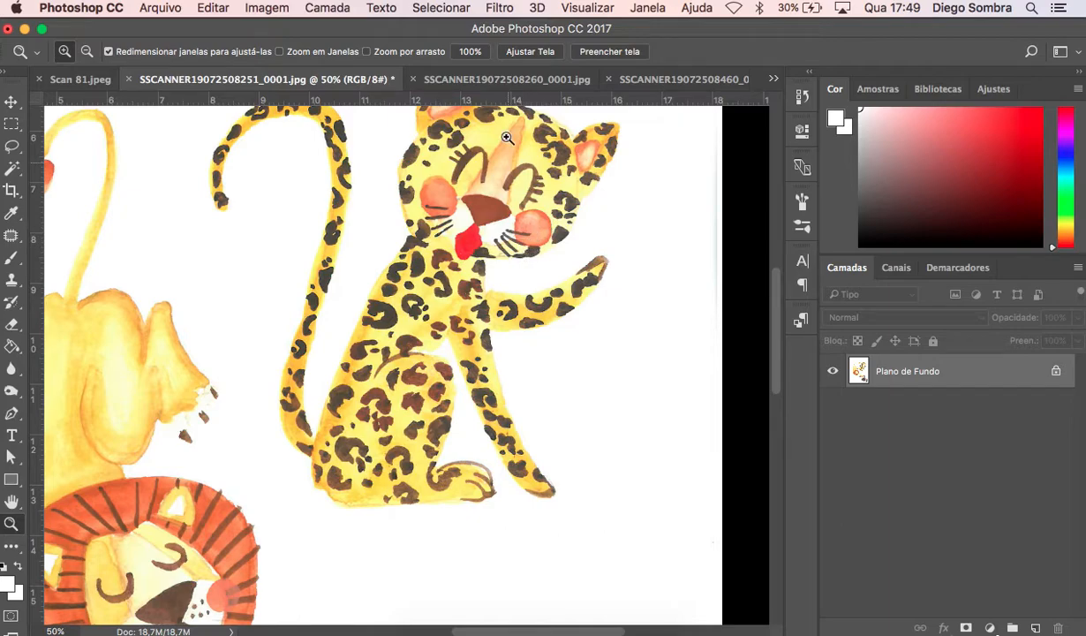
click(472, 77)
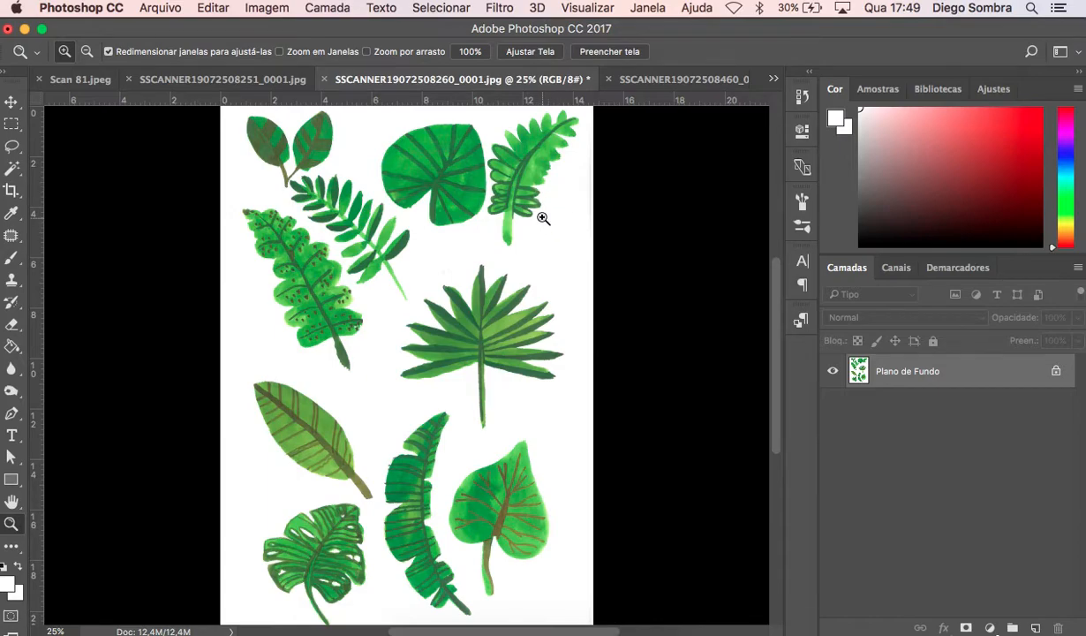
click(654, 77)
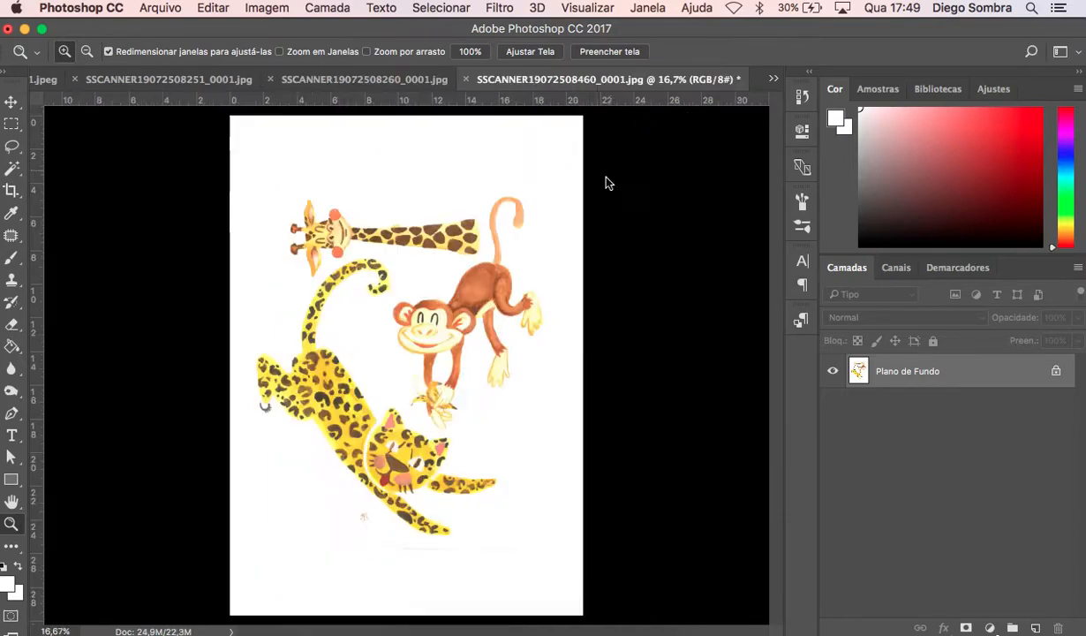
click(454, 342)
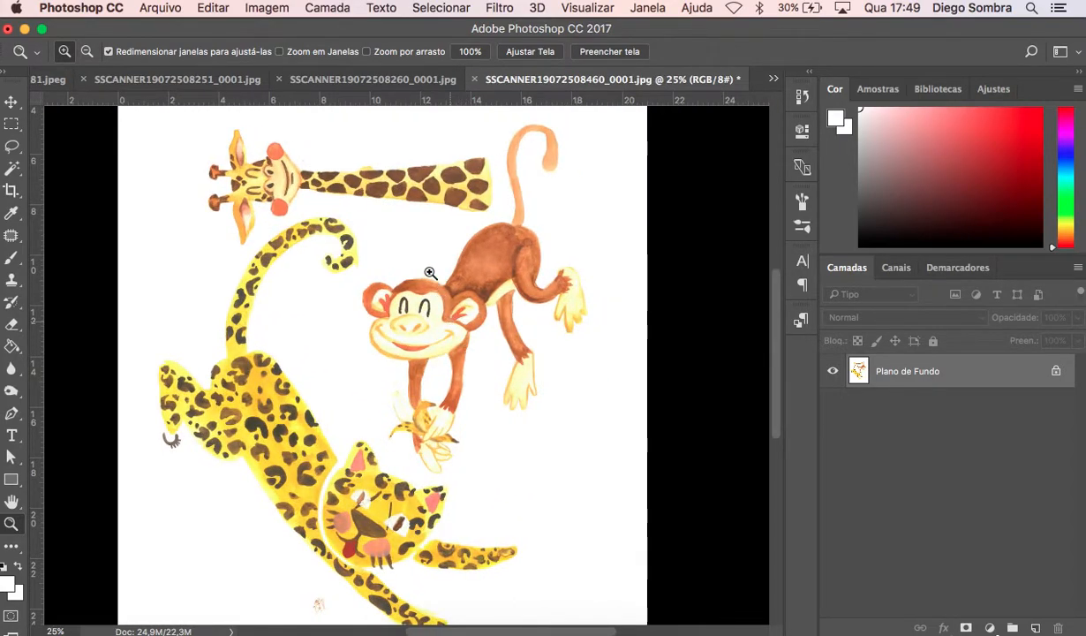
Go back through the open scans to Scan 81.jpeg and examine its umbrella and rabbit drawings.
click(303, 81)
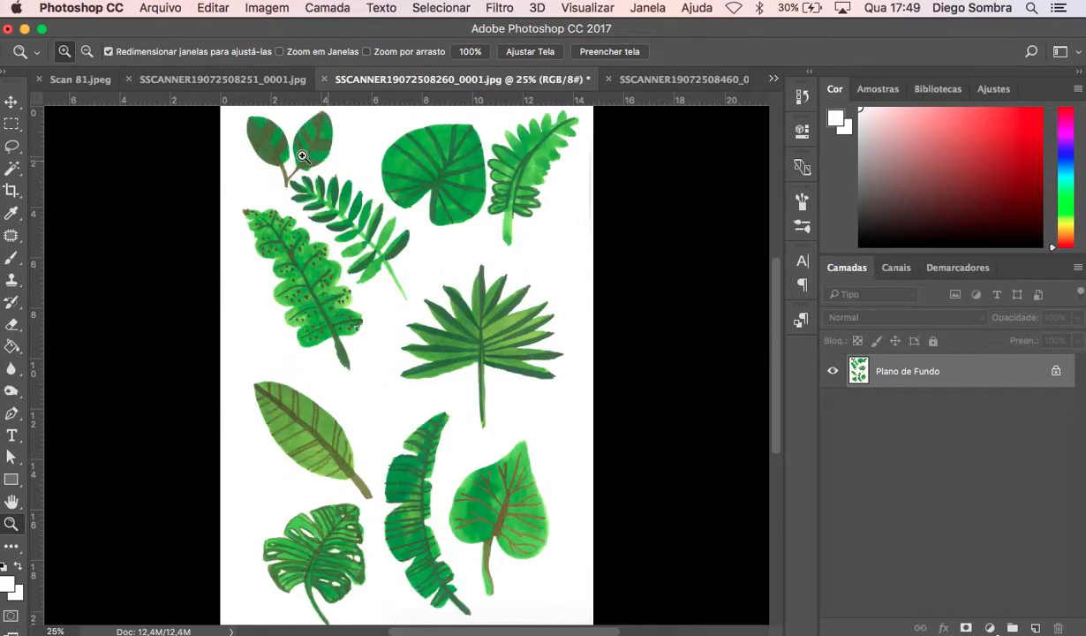
click(225, 83)
click(72, 79)
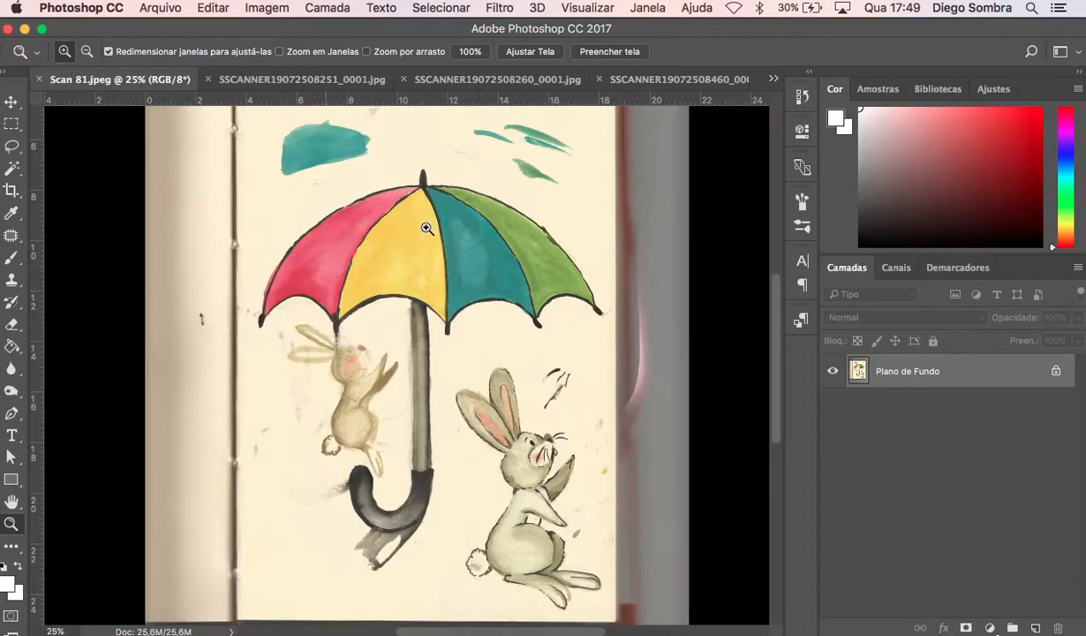
alt+click(425, 344)
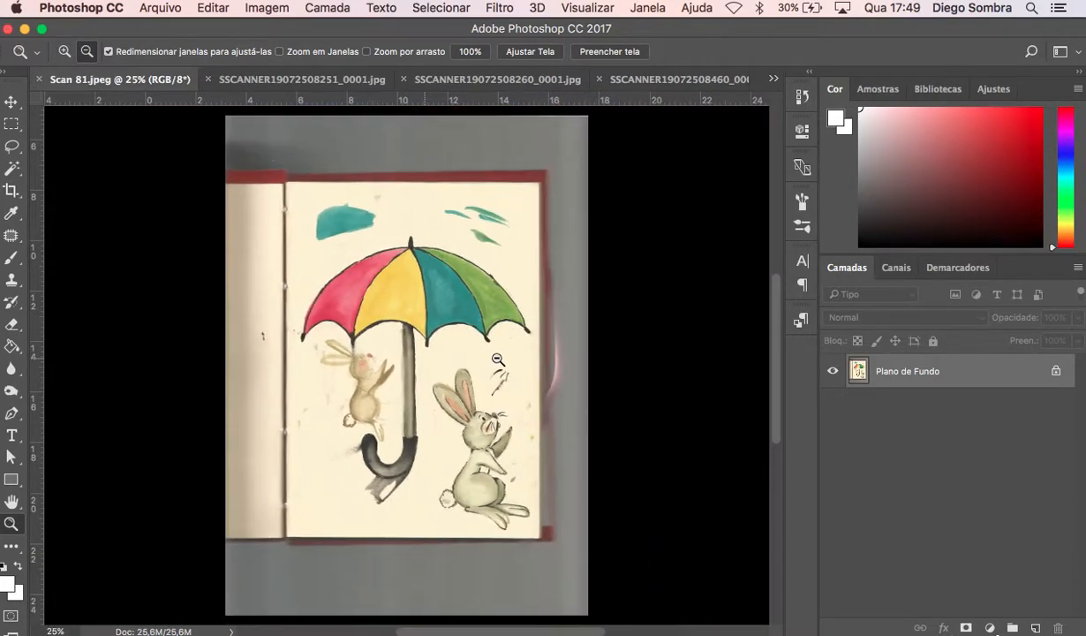
click(504, 434)
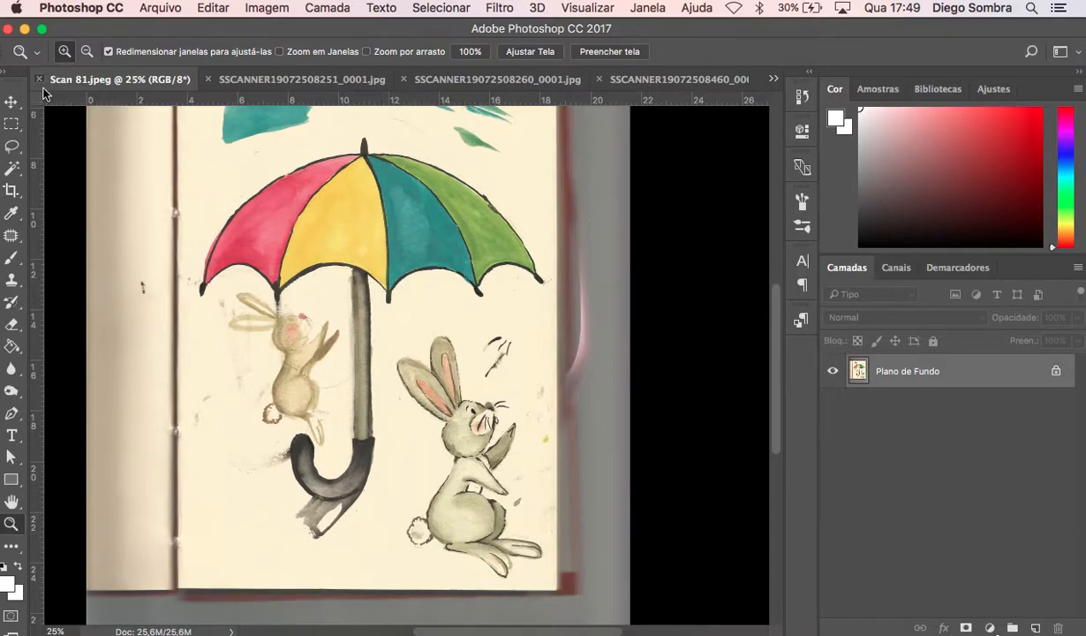
key(ctrl+Tab)
alt+click(552, 346)
alt+click(552, 346)
scroll(552, 358, down, 5)
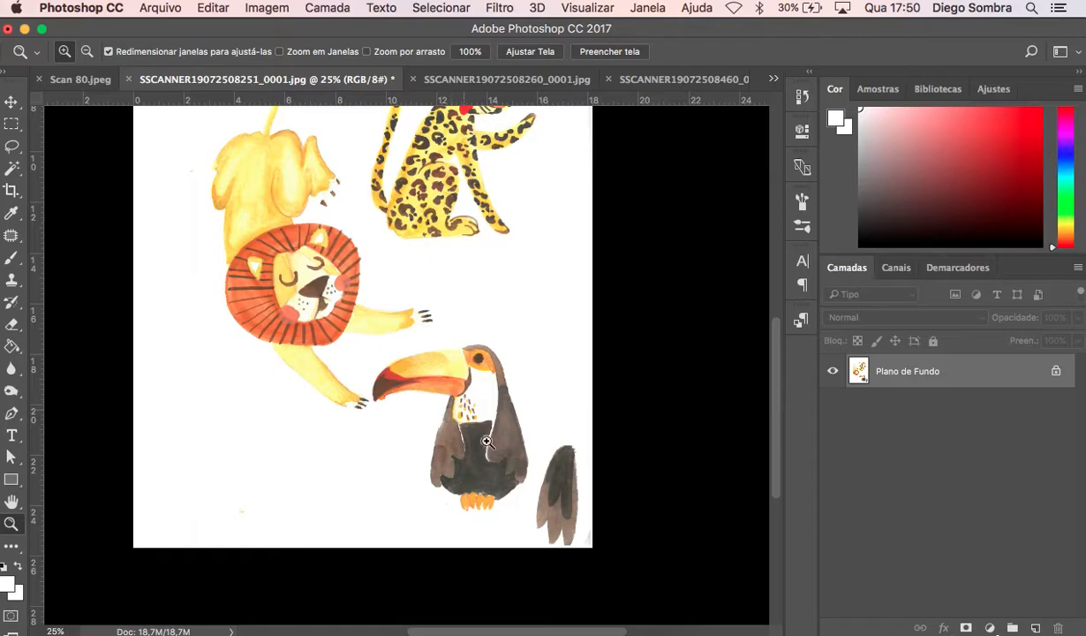
scroll(460, 349, up, 5)
scroll(460, 348, right, 2)
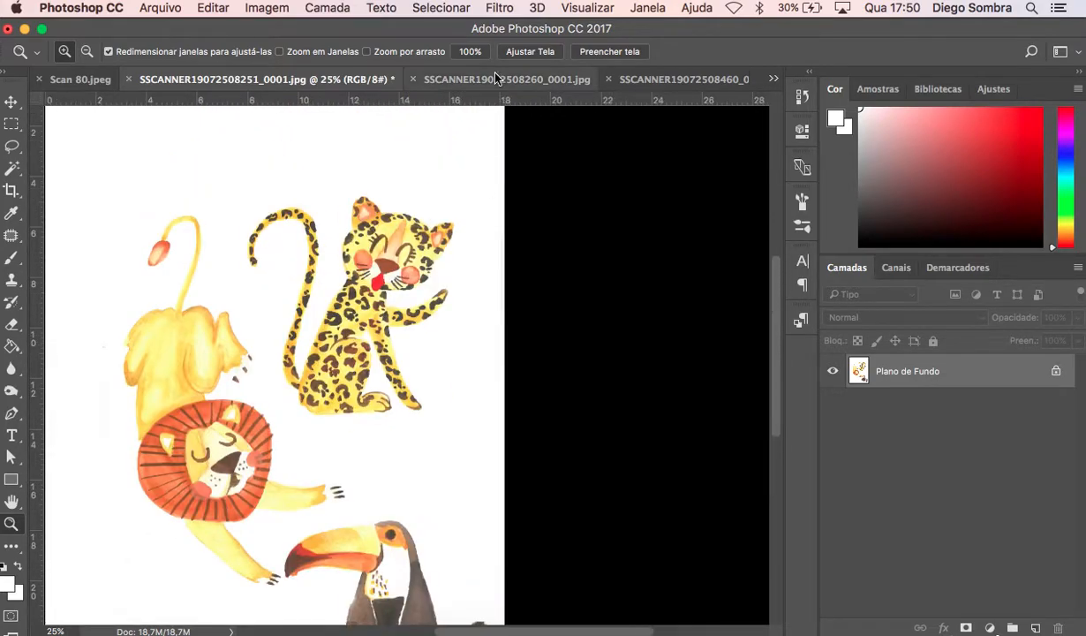
key(ctrl+Tab)
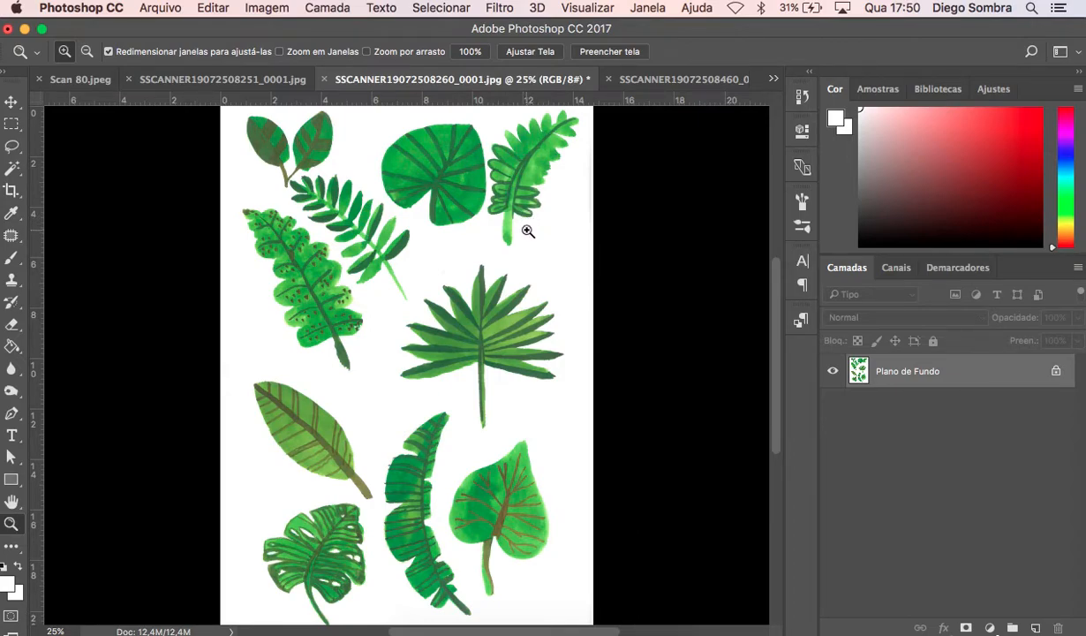
click(252, 82)
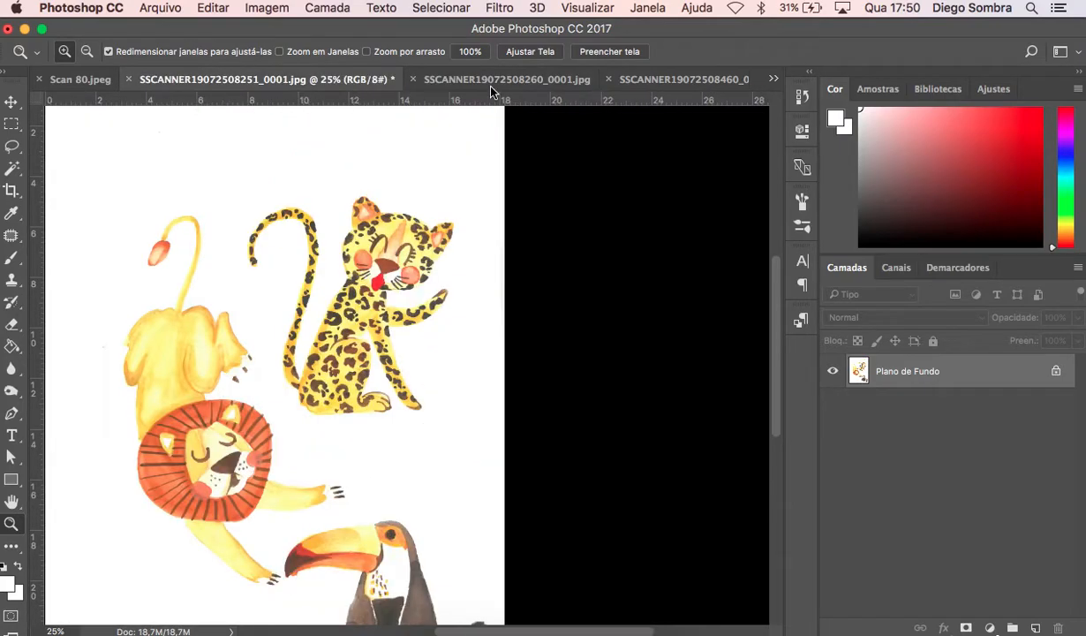
click(491, 82)
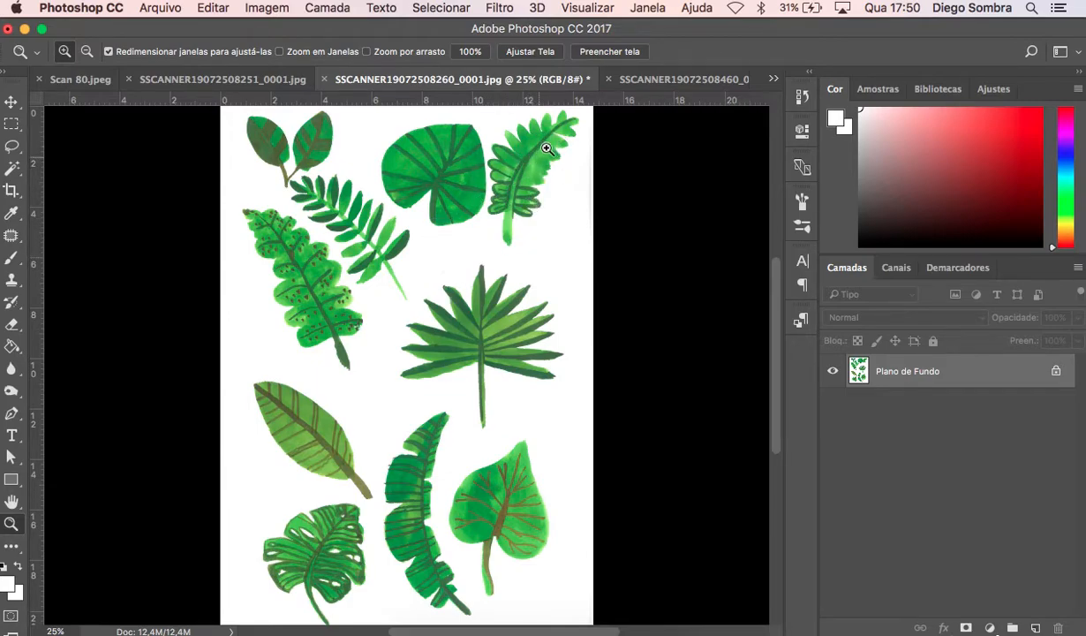
click(419, 210)
click(423, 217)
click(412, 211)
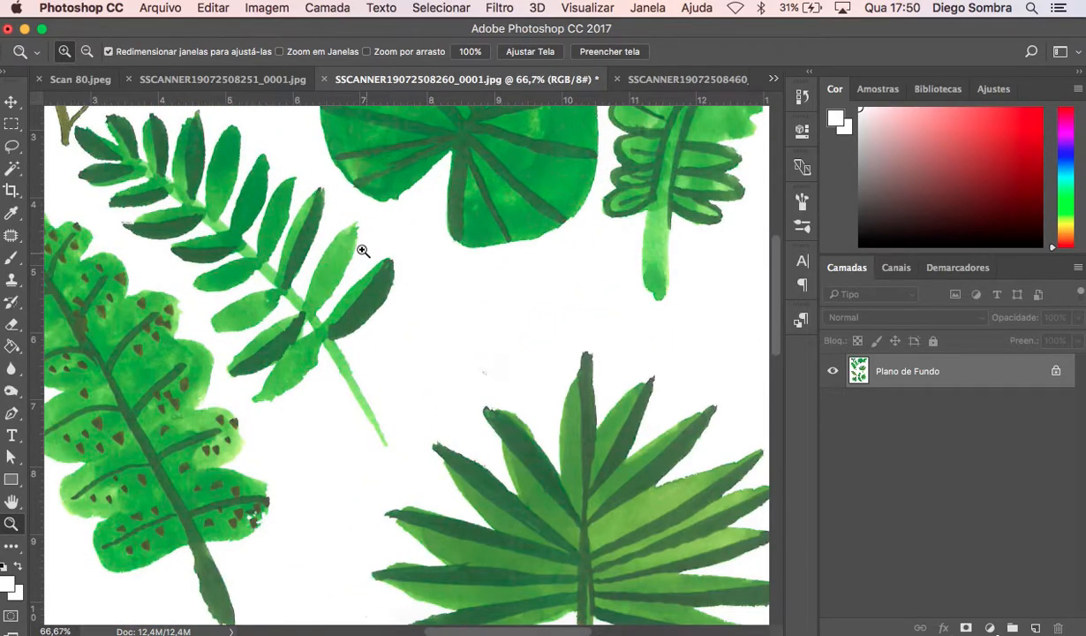
scroll(401, 362, down, 5)
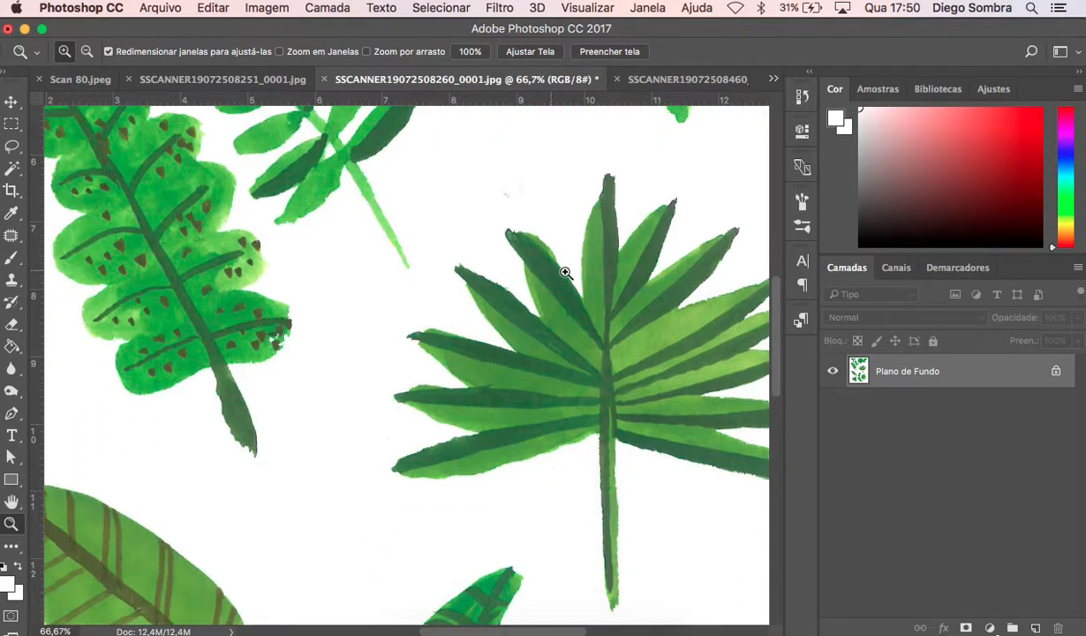
scroll(565, 307, down, 2)
scroll(565, 307, up, 5)
scroll(565, 307, right, 4)
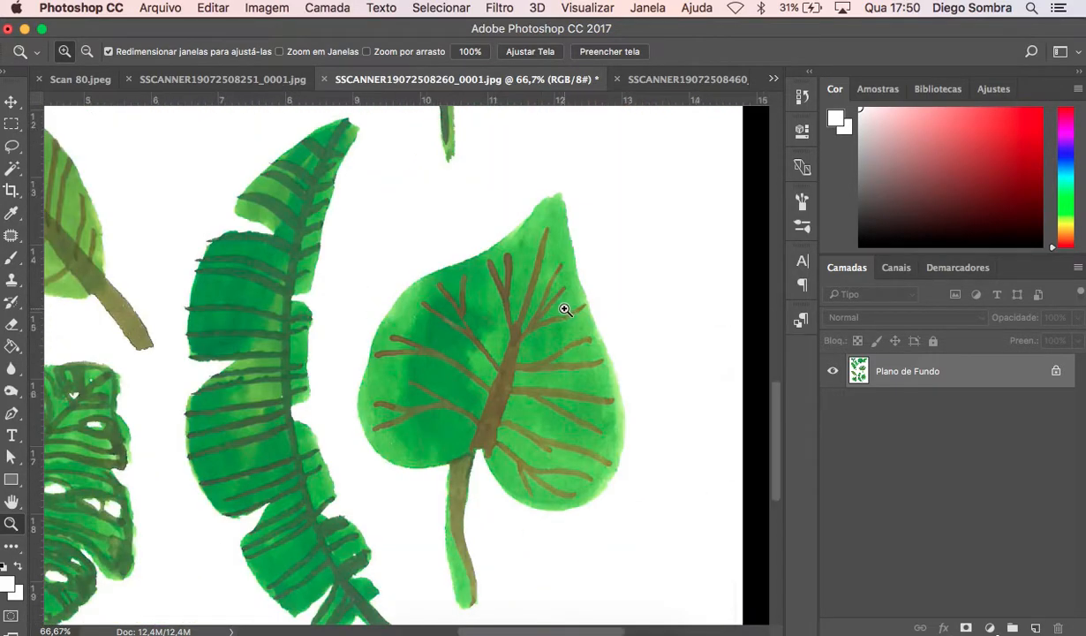
click(243, 79)
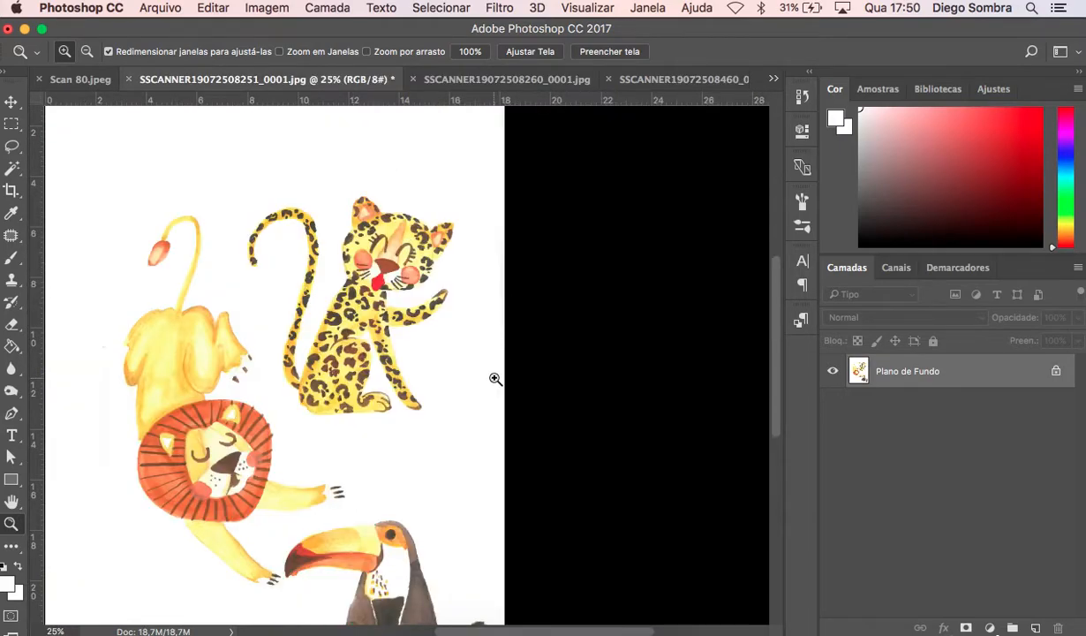
scroll(496, 377, down, 5)
scroll(497, 377, left, 4)
scroll(498, 378, right, 5)
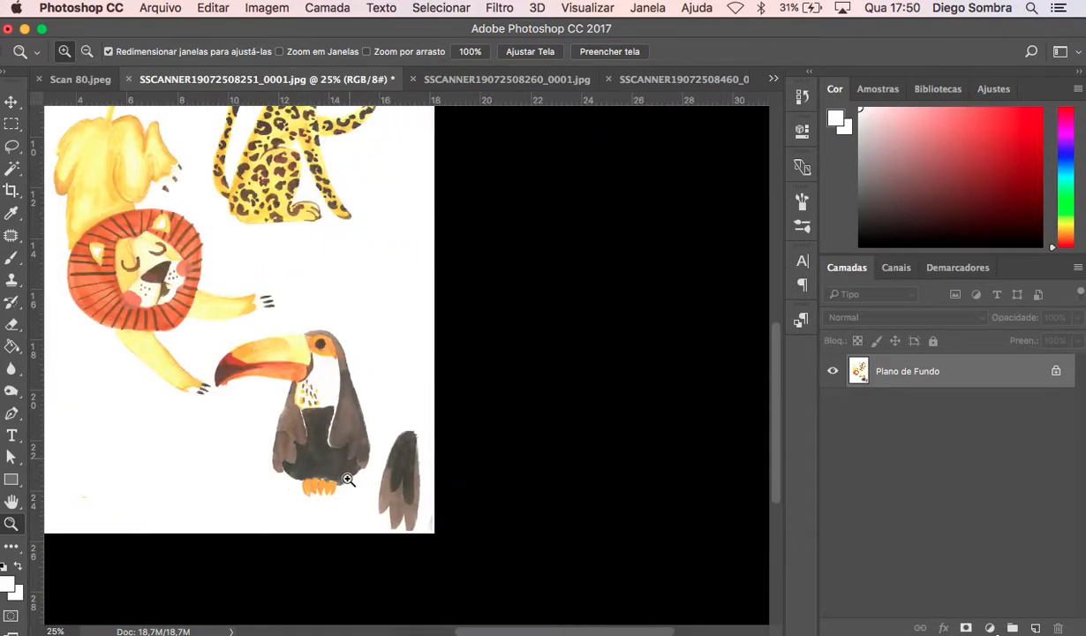
scroll(352, 506, up, 3)
scroll(352, 506, left, 3)
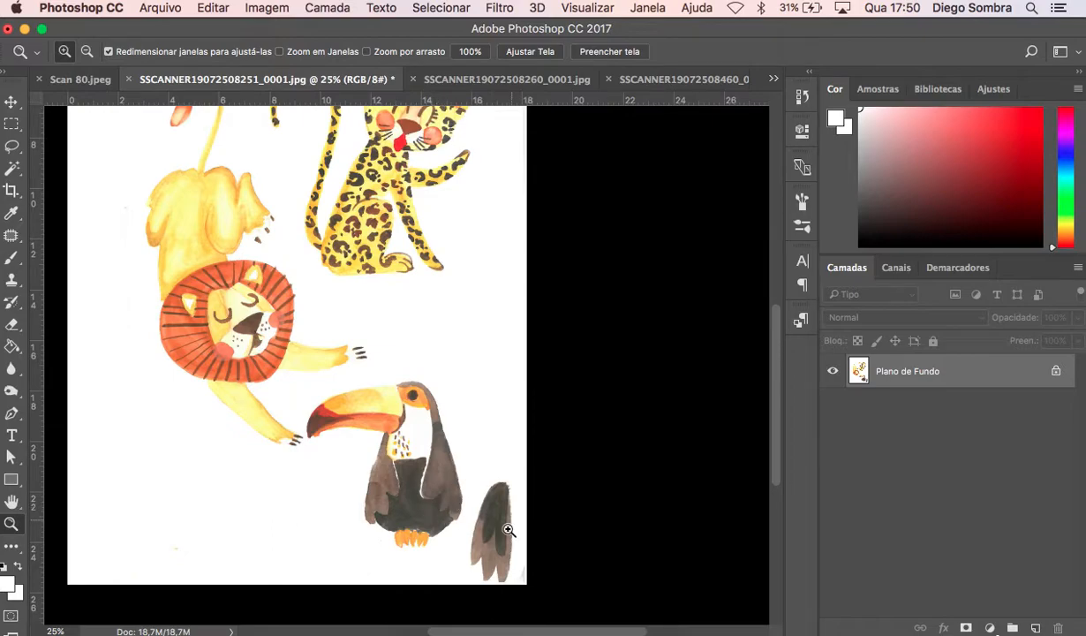
click(513, 557)
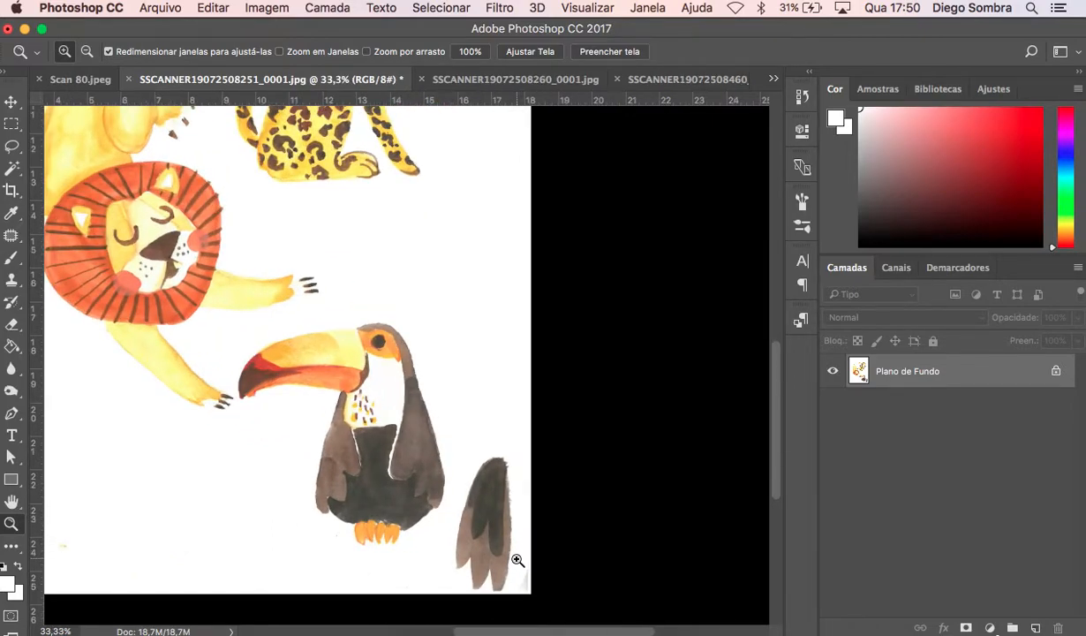
scroll(518, 562, down, 3)
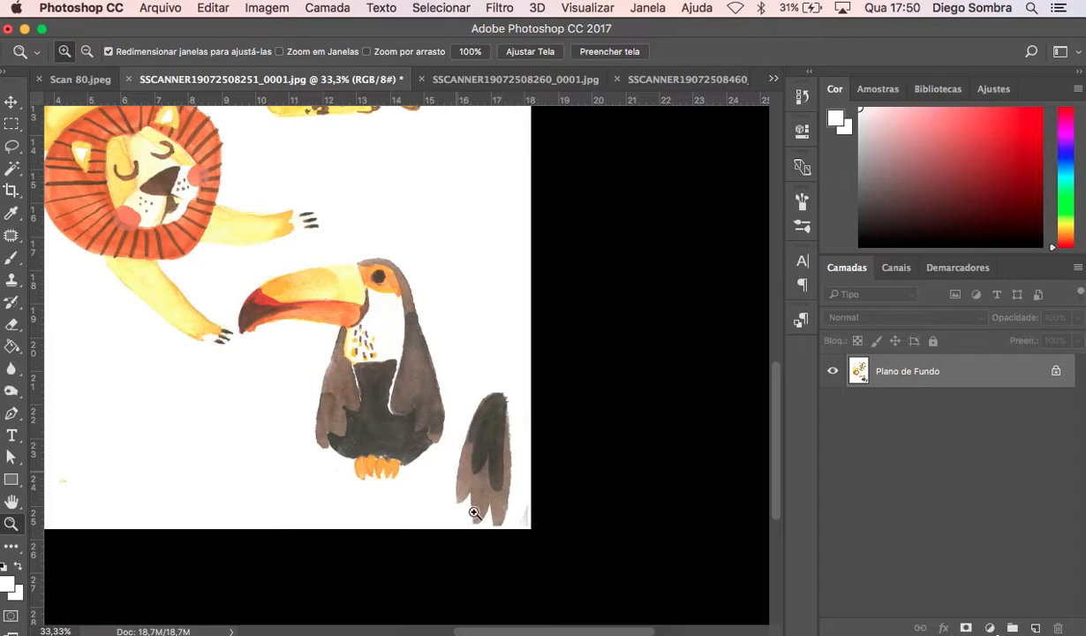
click(249, 338)
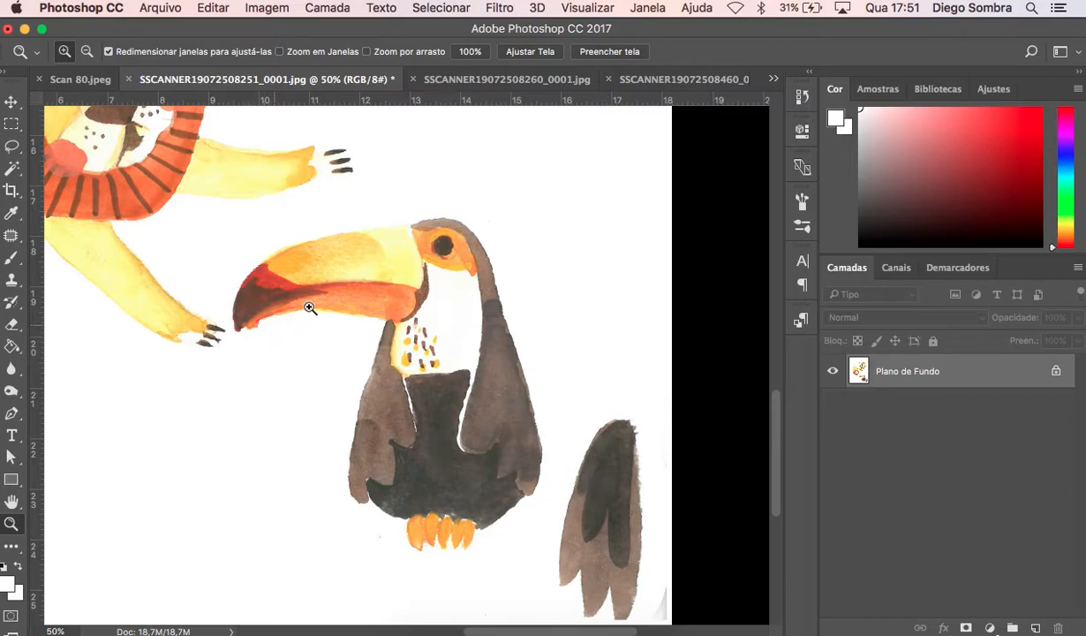
Examine the seated leopard and the lion's face and paws at 50%, and return to a 25% view.
scroll(425, 293, up, 15)
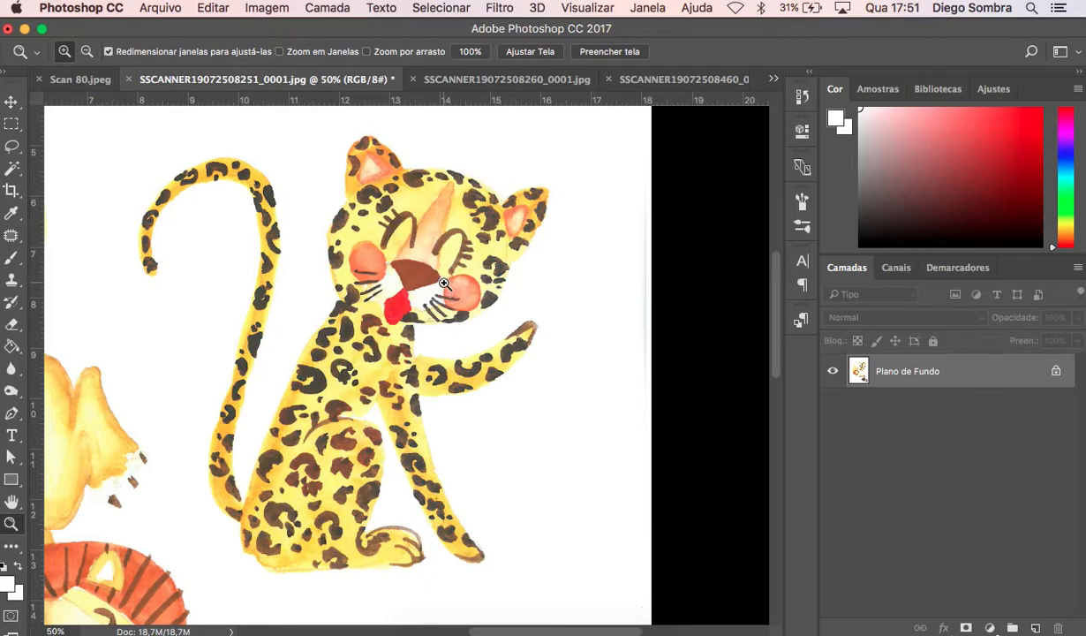
scroll(444, 282, left, 4)
scroll(443, 284, down, 10)
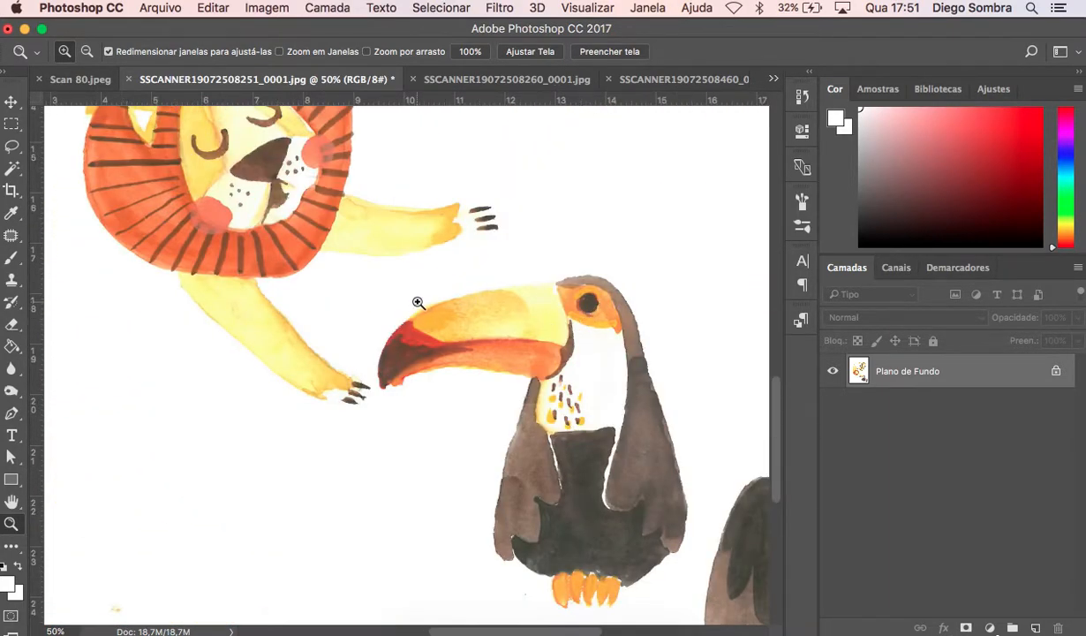
alt+click(466, 251)
scroll(477, 258, up, 5)
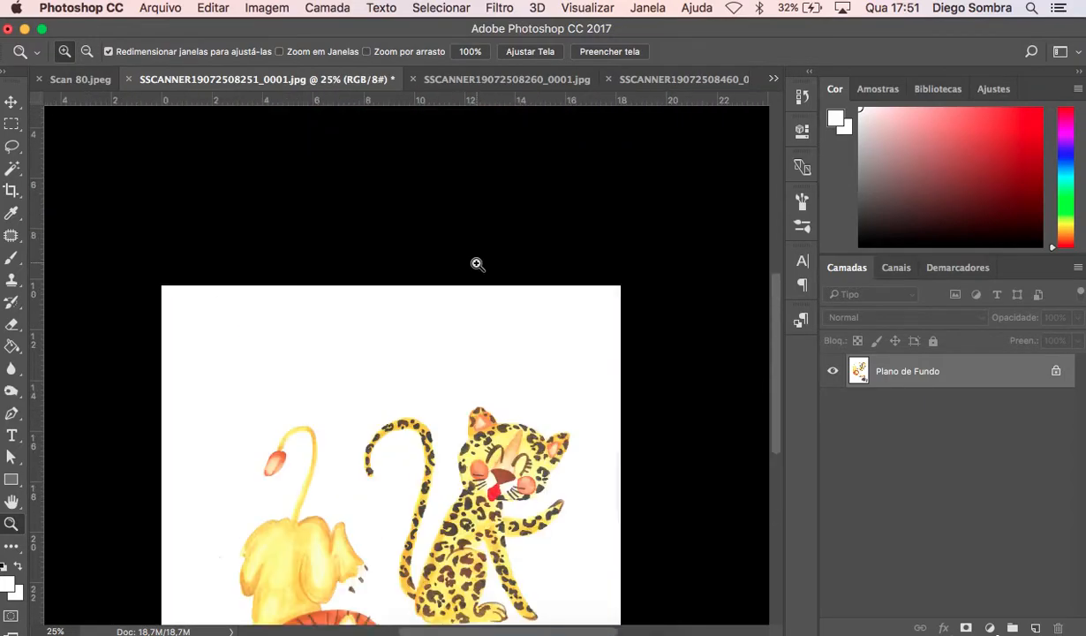
click(640, 80)
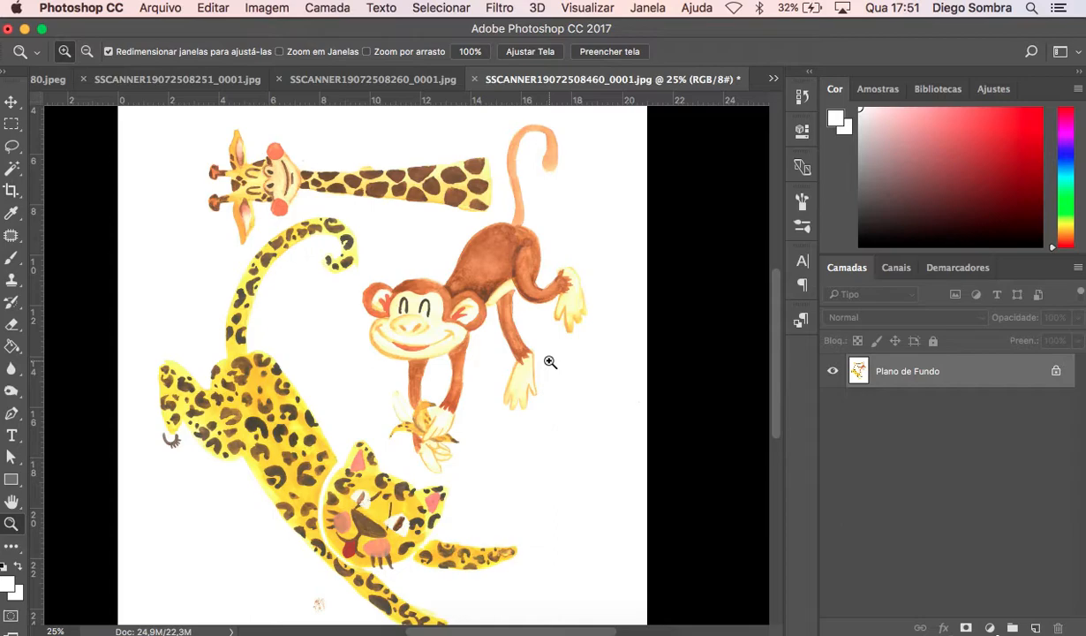
scroll(534, 371, down, 3)
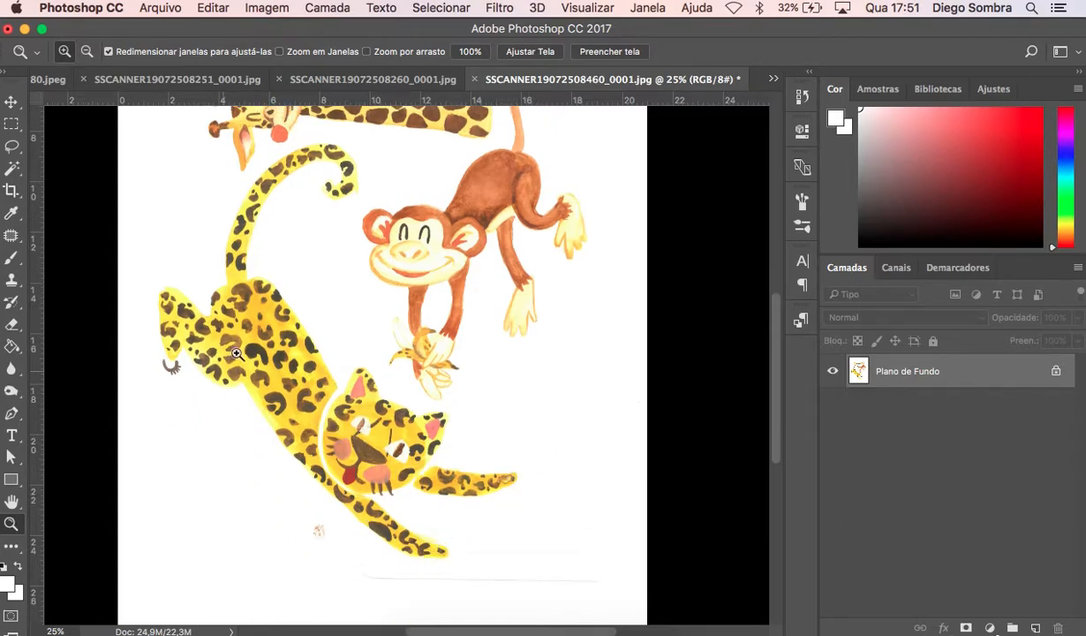
scroll(249, 328, up, 4)
click(173, 463)
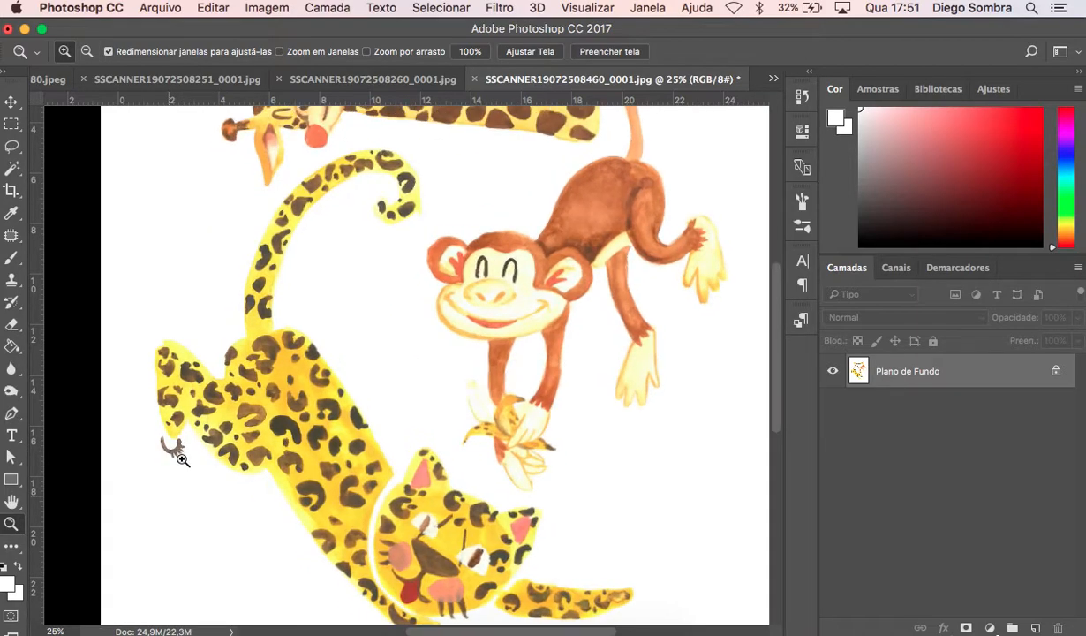
click(175, 443)
click(168, 440)
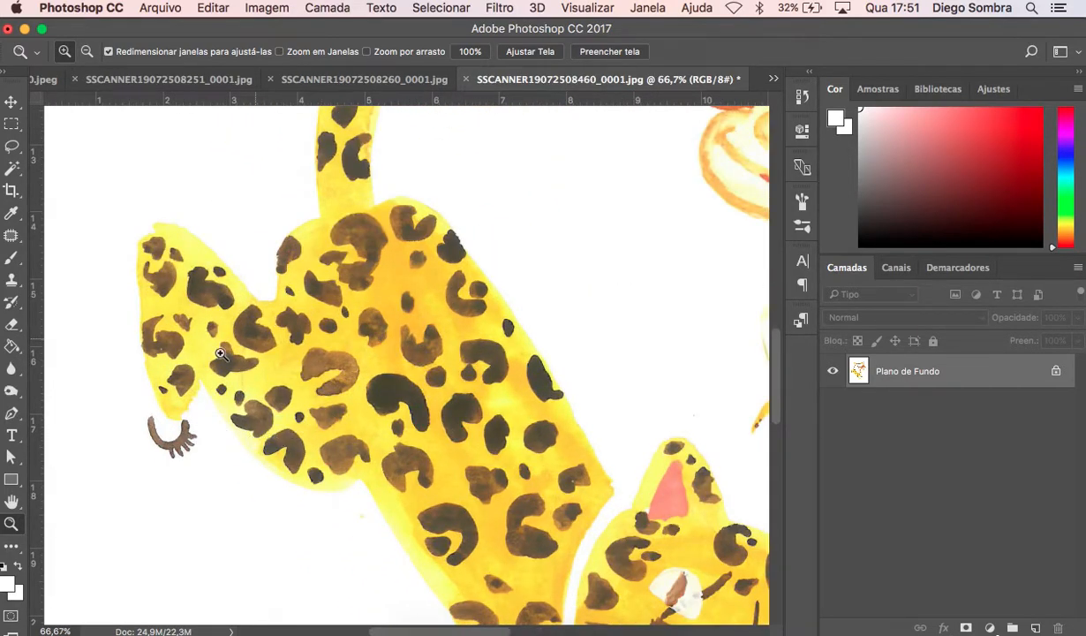
alt+click(470, 346)
alt+click(469, 346)
alt+click(470, 346)
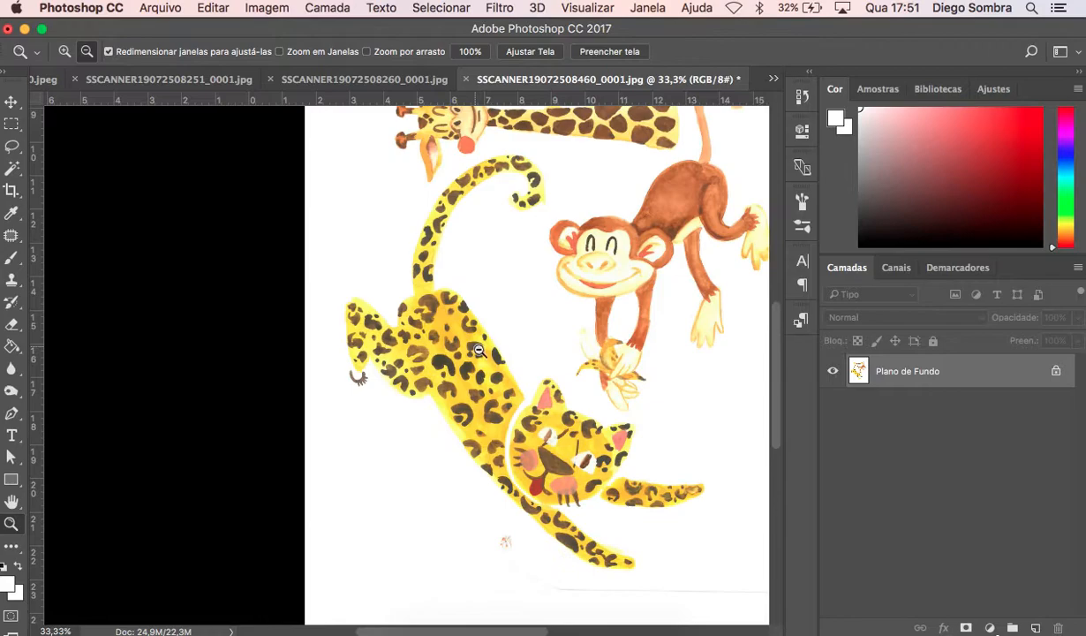
alt+click(486, 328)
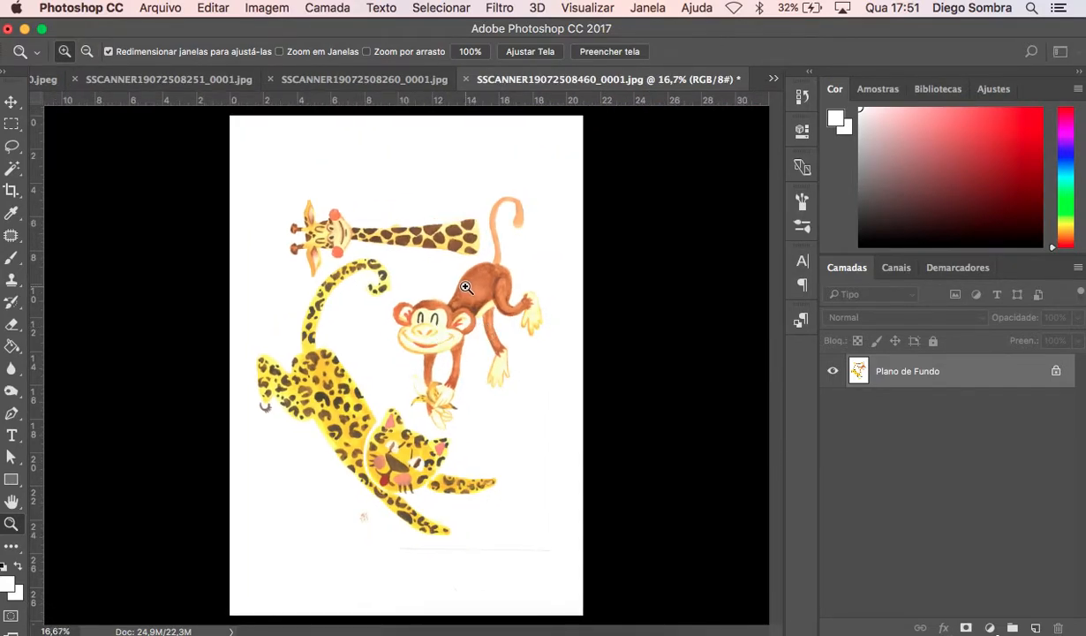
click(380, 79)
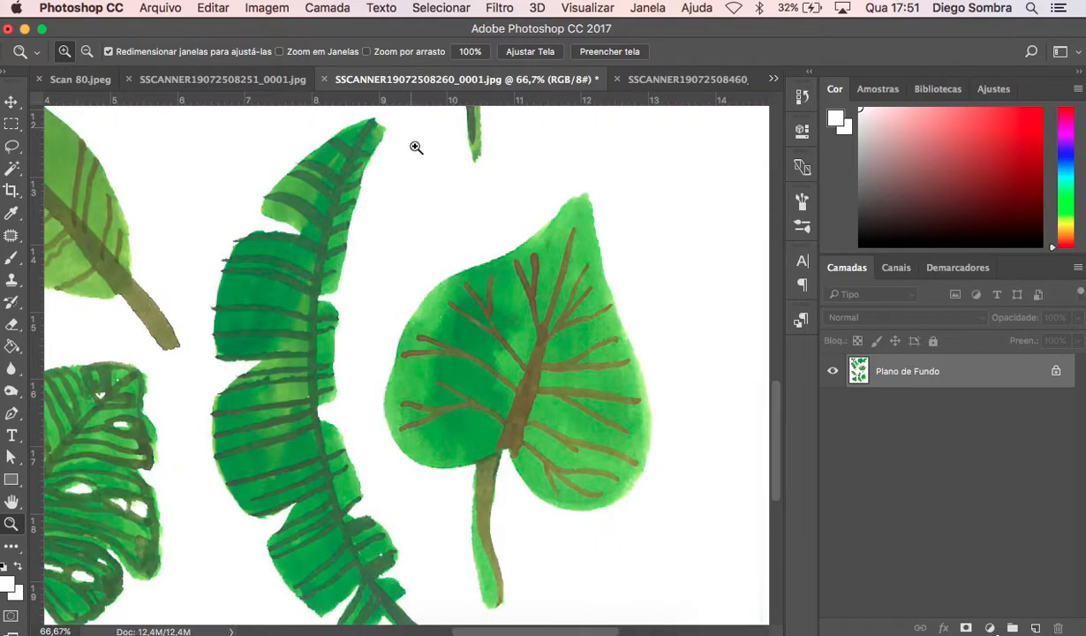
alt+click(520, 364)
alt+click(520, 365)
alt+click(520, 367)
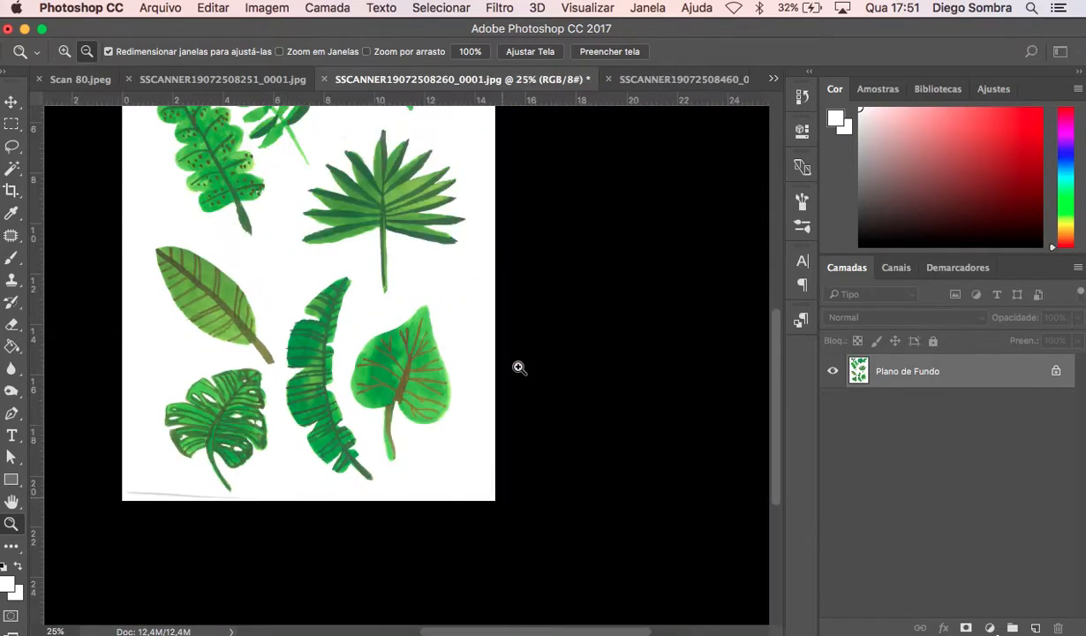
scroll(332, 176, up, 3)
scroll(331, 177, left, 4)
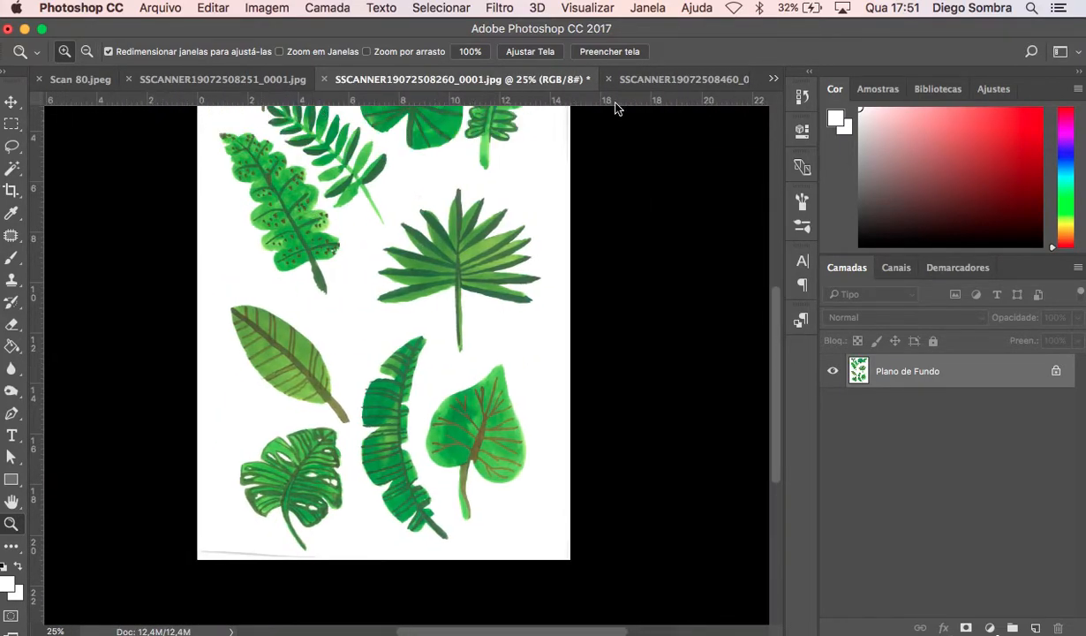
Review the potted plant, watering can and colour circles in Scan 80.jpeg at 33.3%, and close that scan.
click(70, 79)
click(389, 285)
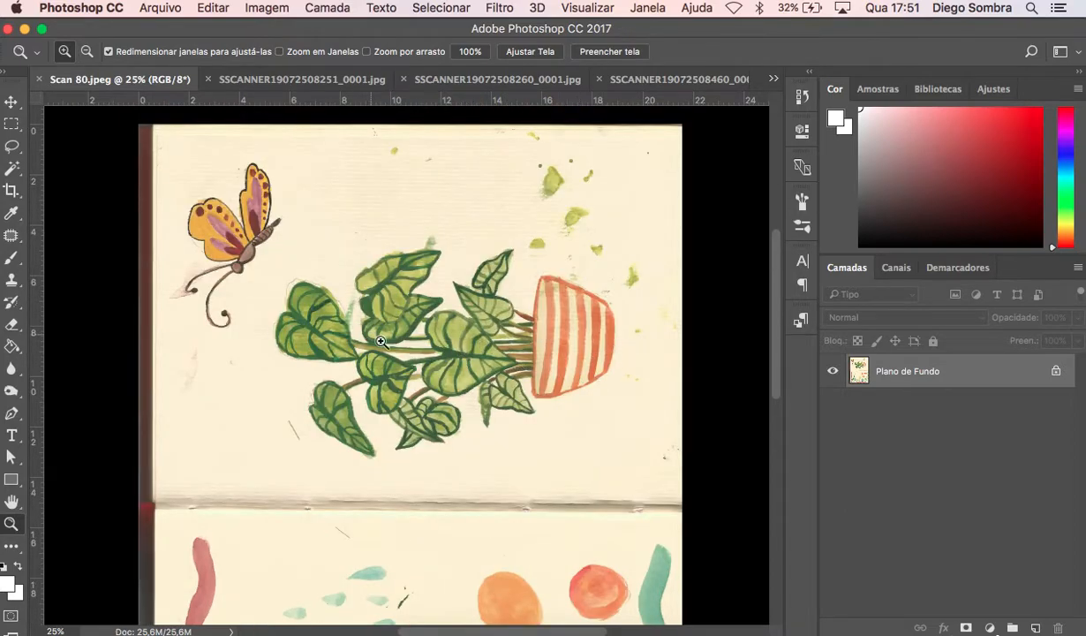
click(375, 313)
scroll(444, 350, down, 5)
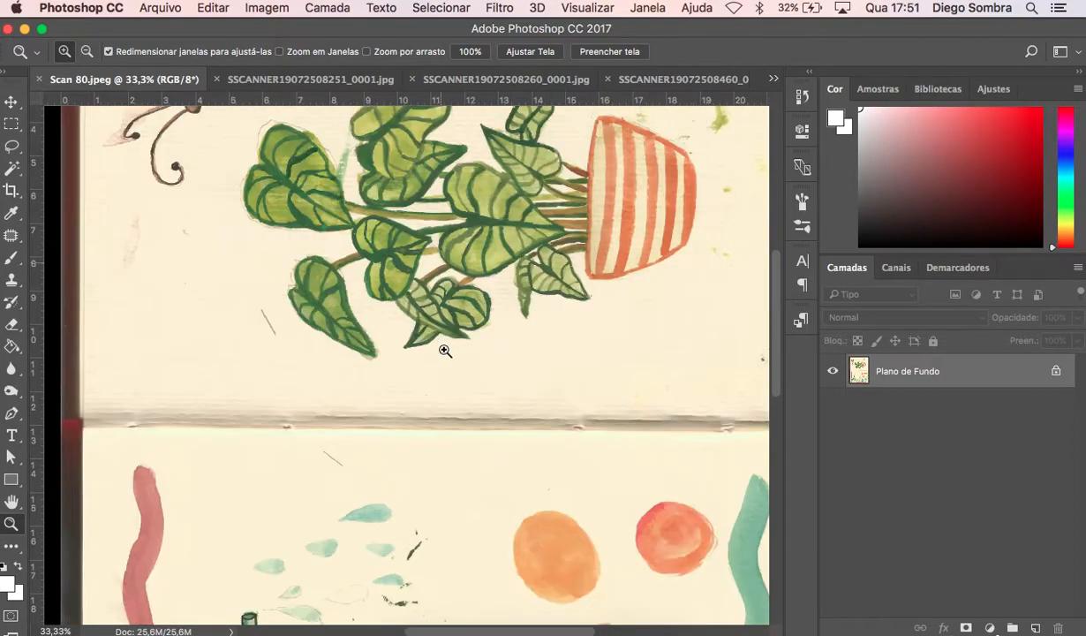
scroll(461, 395, down, 10)
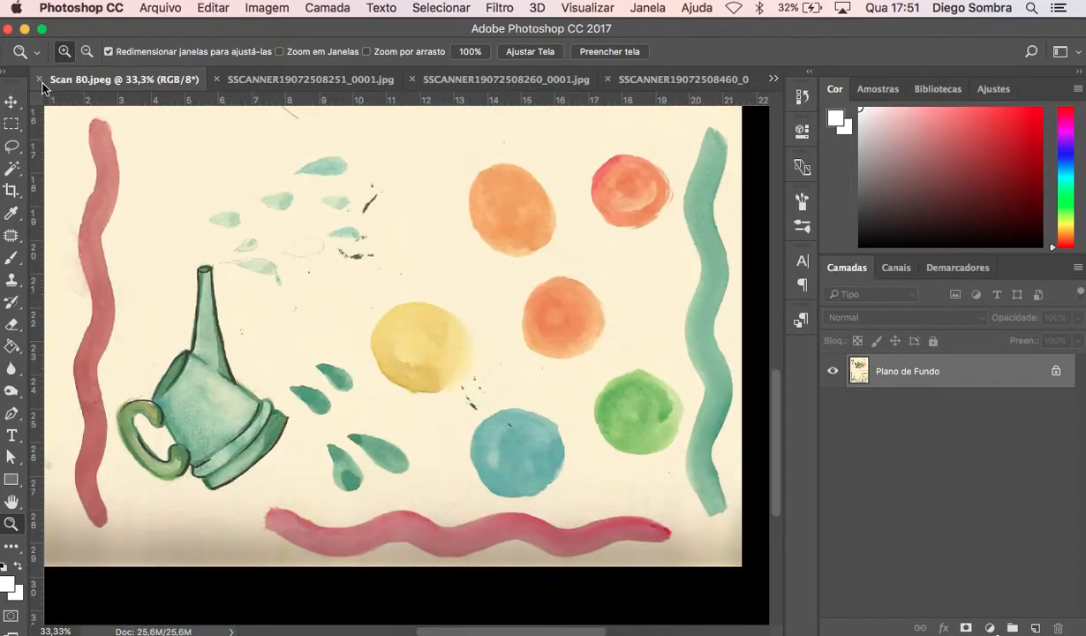
key(super+w)
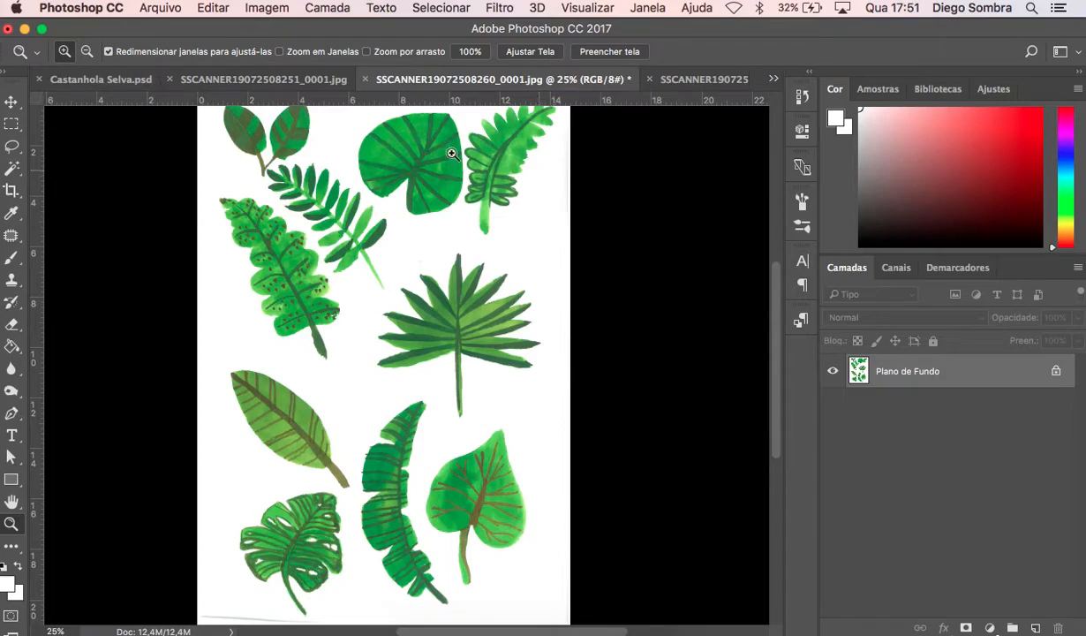
click(697, 78)
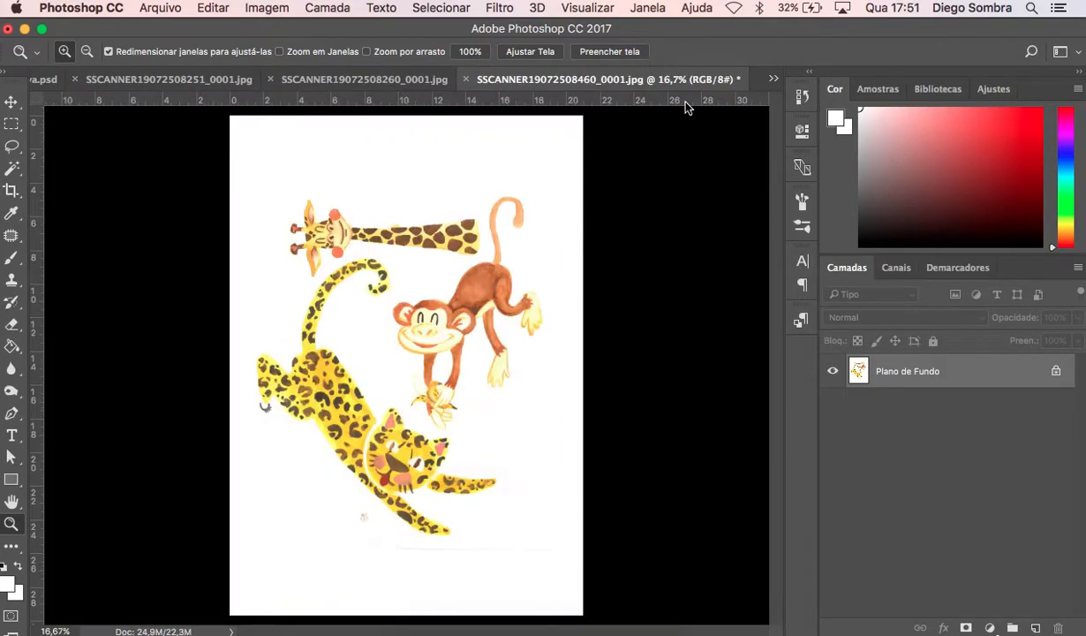
click(380, 80)
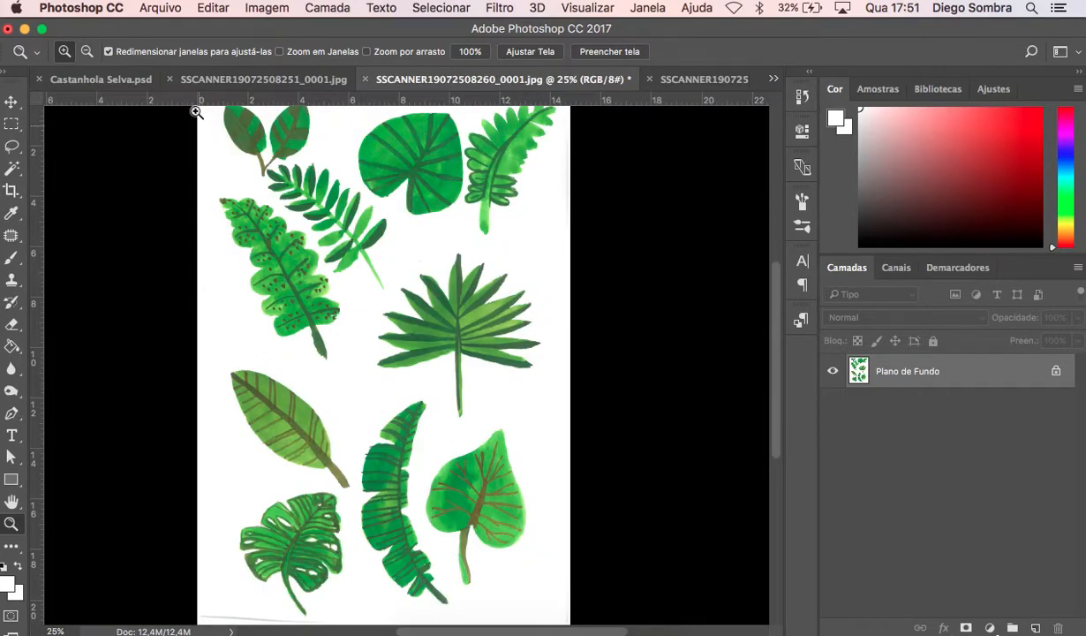
click(228, 85)
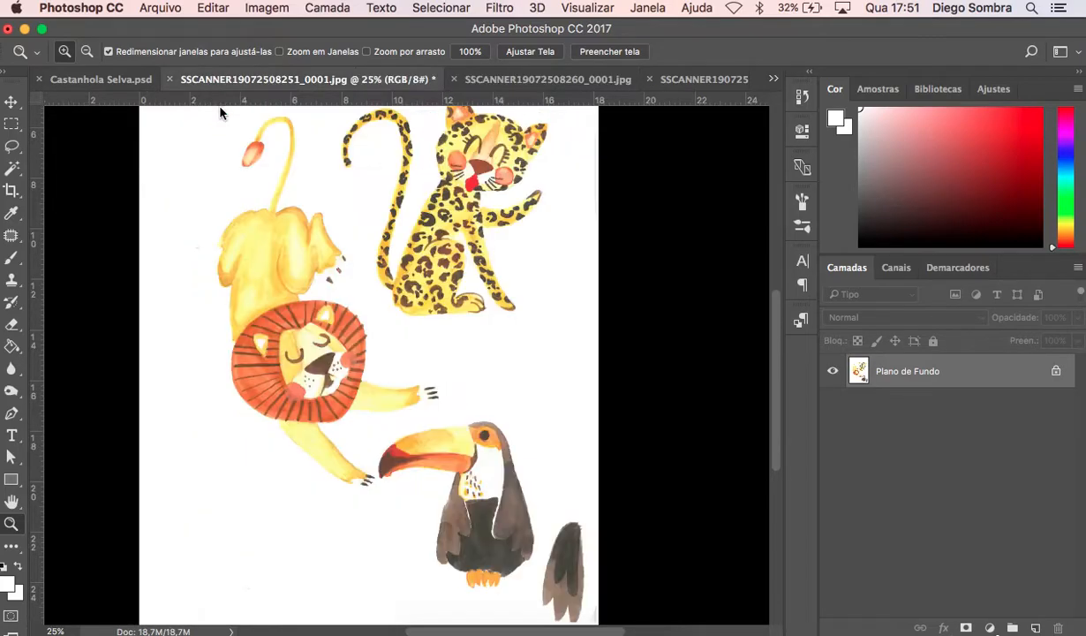
Switch to Castanhola Selva.psd and examine the jungle composition's leopard, toucan and giraffe at 16.7% zoom.
click(131, 81)
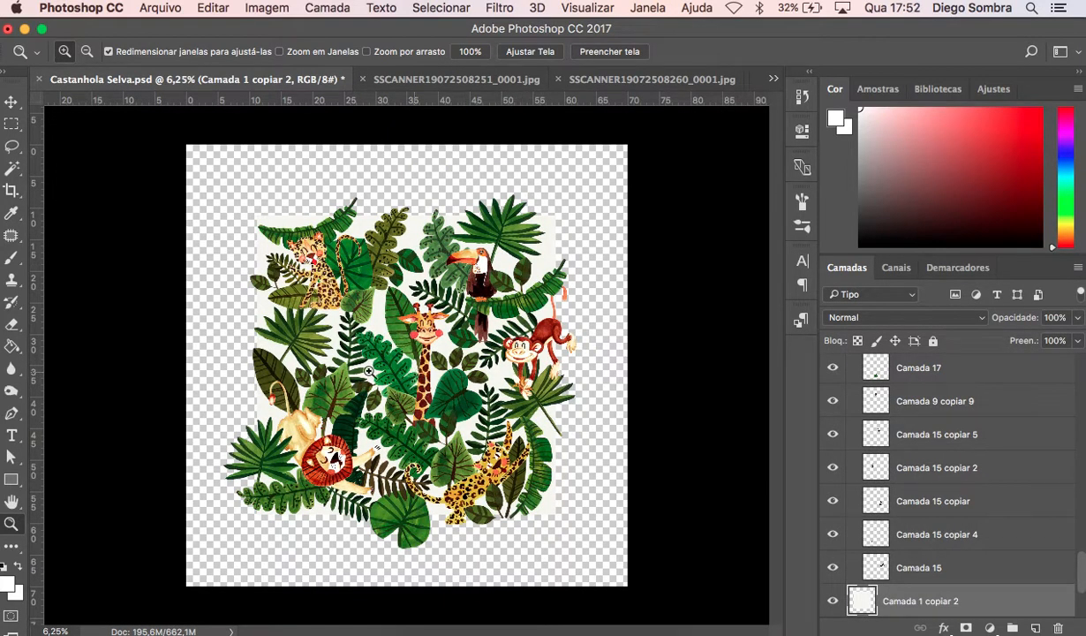
click(313, 285)
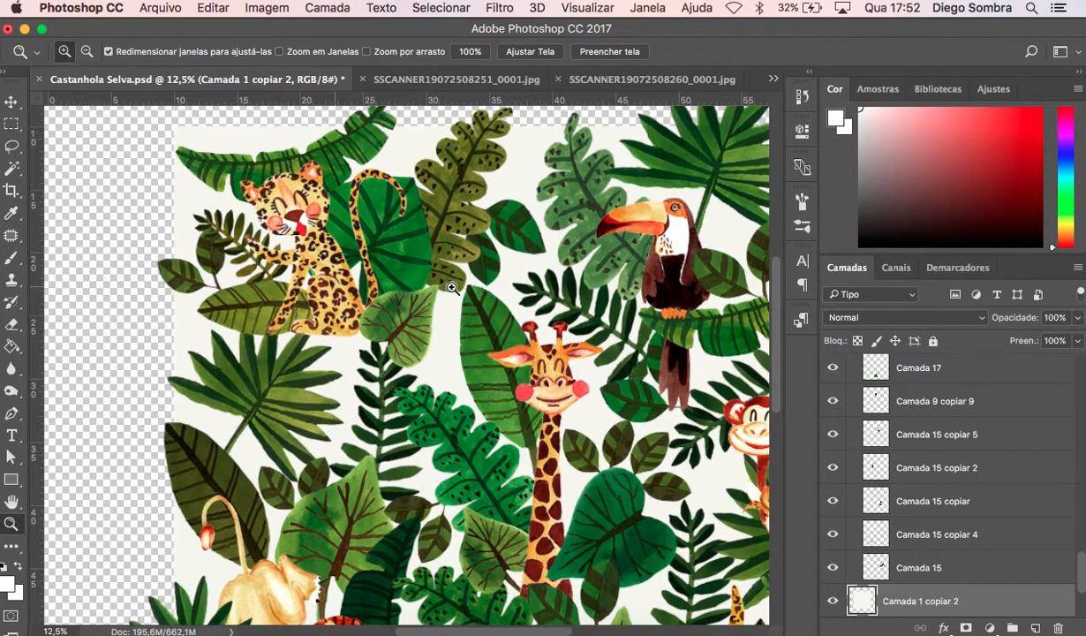
click(451, 288)
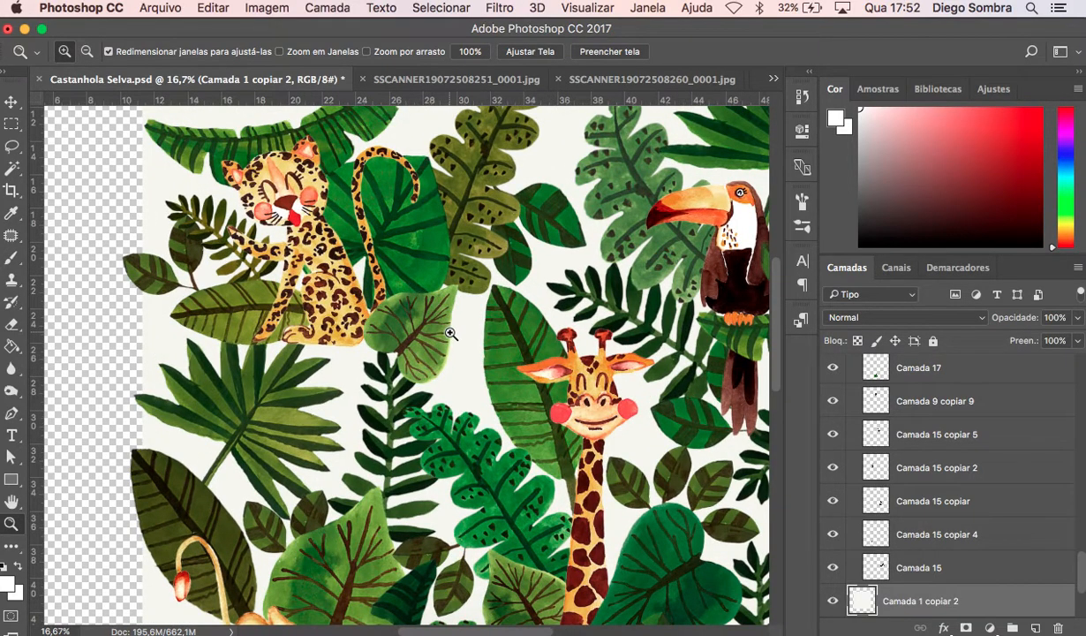
Examine the toucan, giraffe, monkey, lion and leopards across the jungle composition at 16.7% zoom.
scroll(596, 301, right, 5)
scroll(596, 302, up, 2)
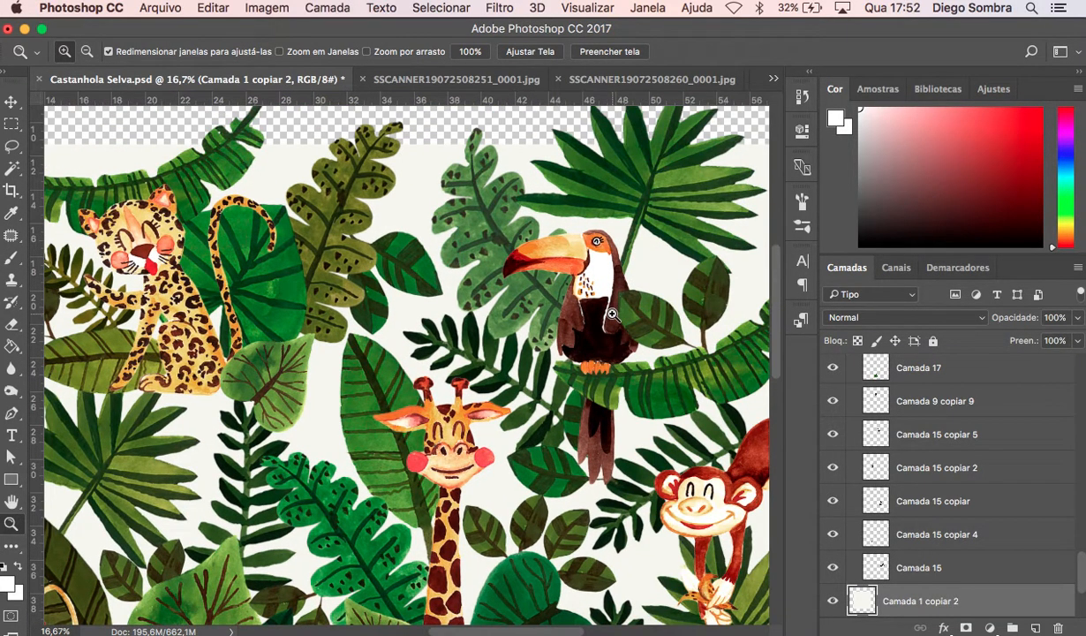
scroll(612, 316, down, 10)
scroll(611, 315, right, 5)
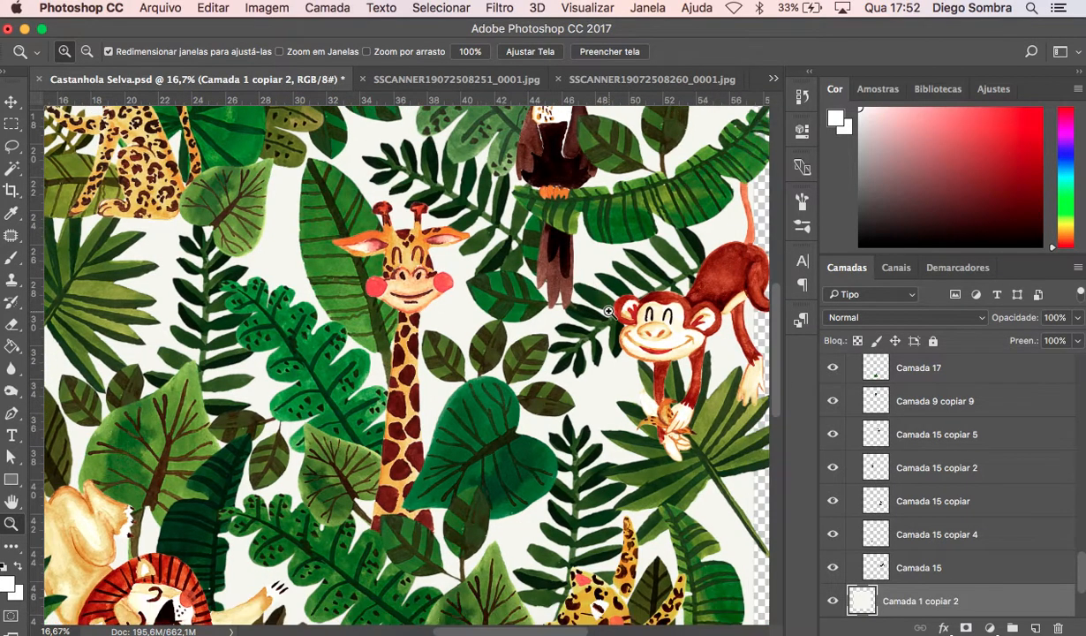
scroll(609, 313, down, 2)
scroll(600, 323, right, 1)
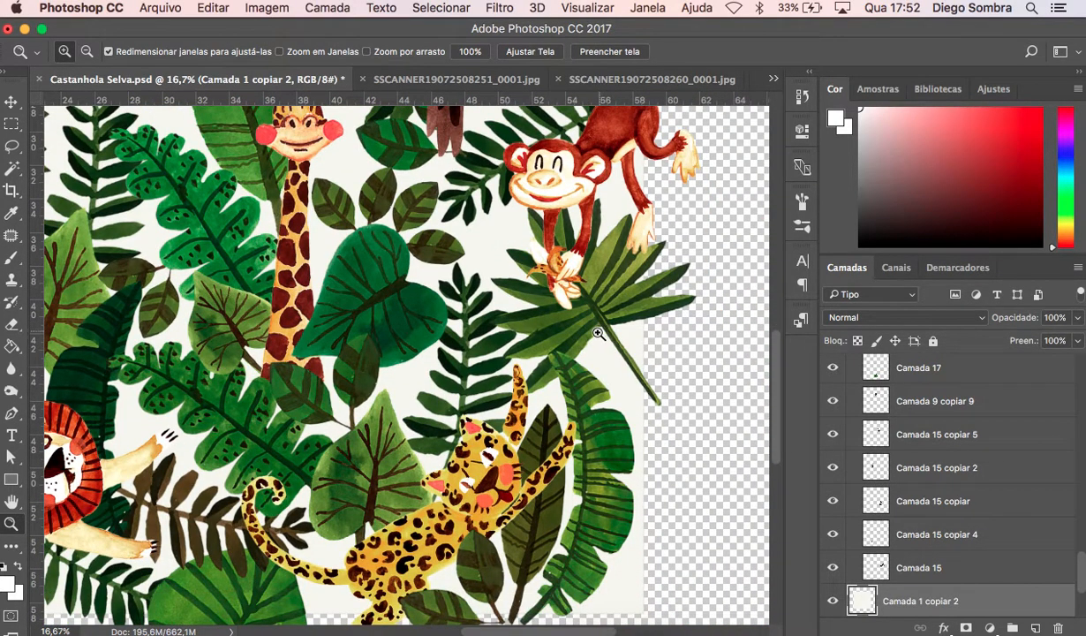
scroll(598, 333, left, 8)
scroll(598, 333, down, 5)
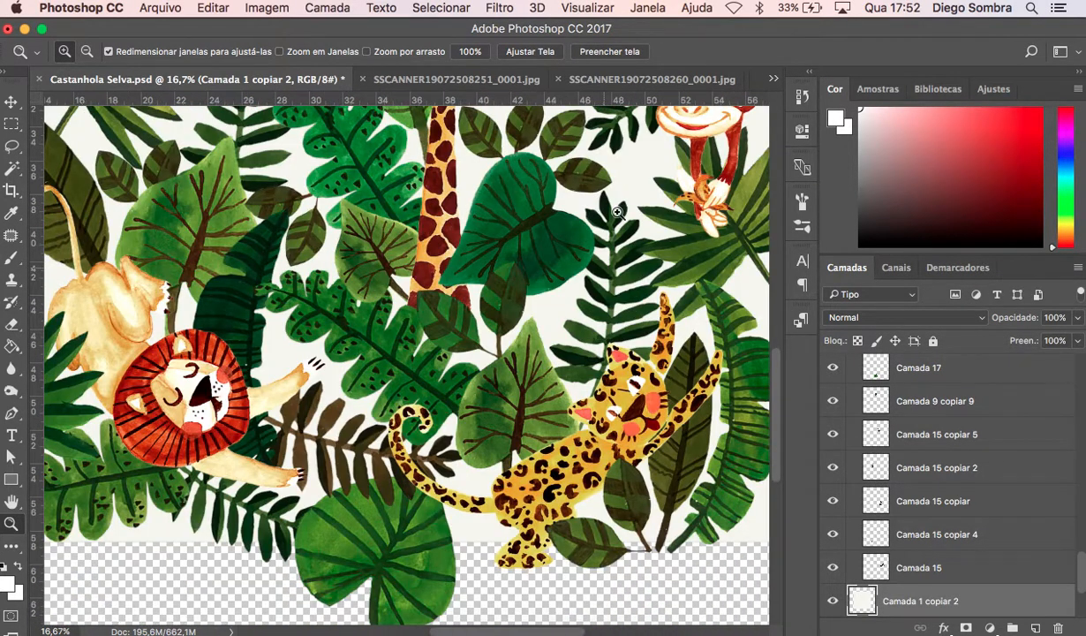
click(623, 80)
click(519, 380)
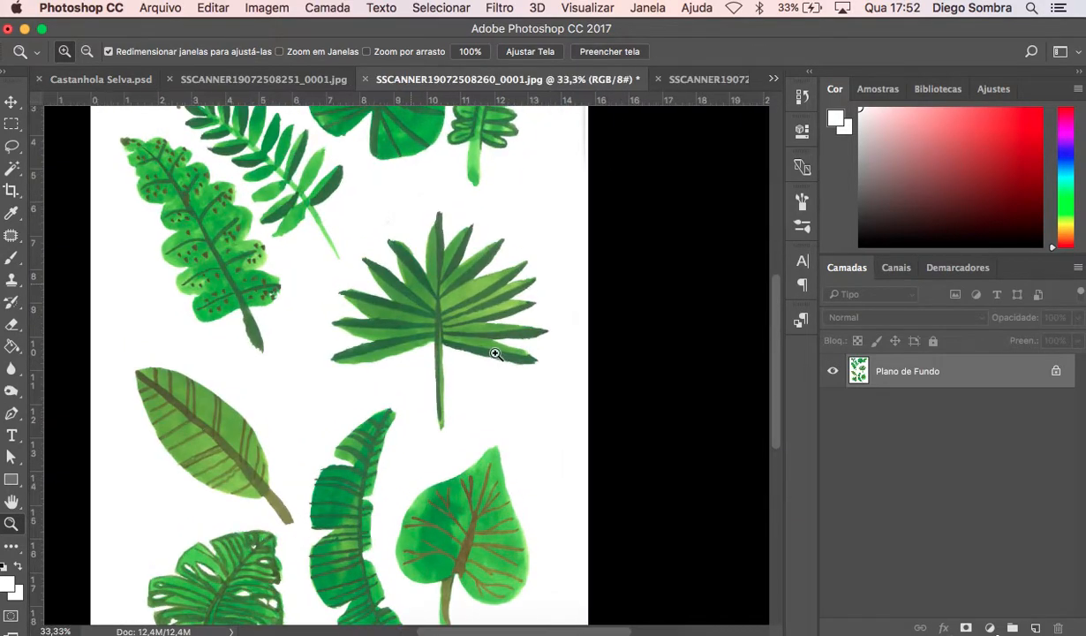
click(497, 355)
click(347, 302)
click(320, 313)
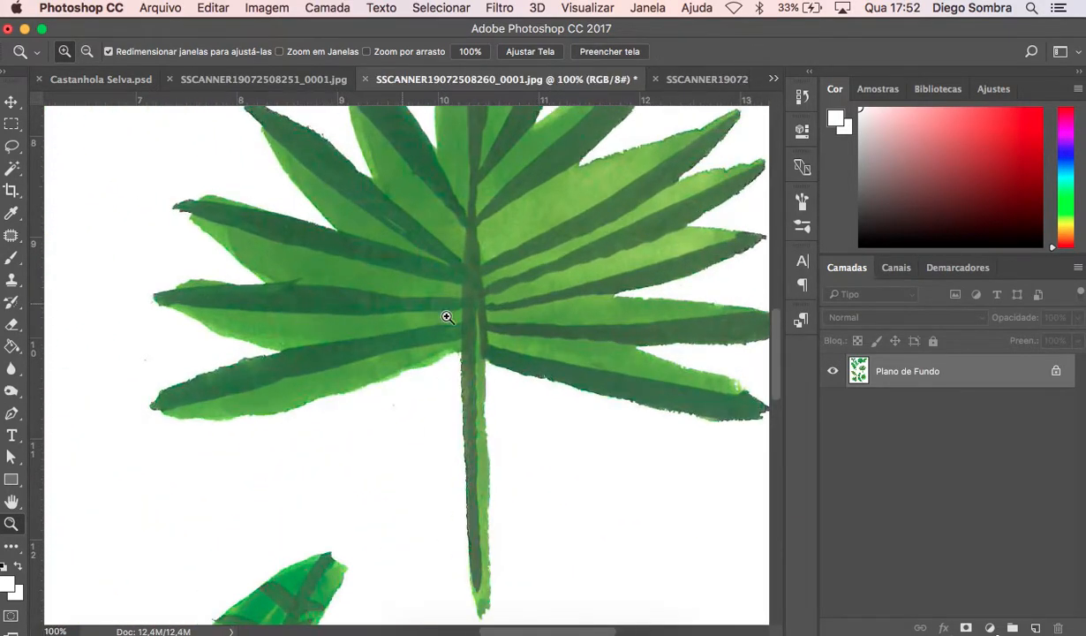
scroll(555, 320, up, 3)
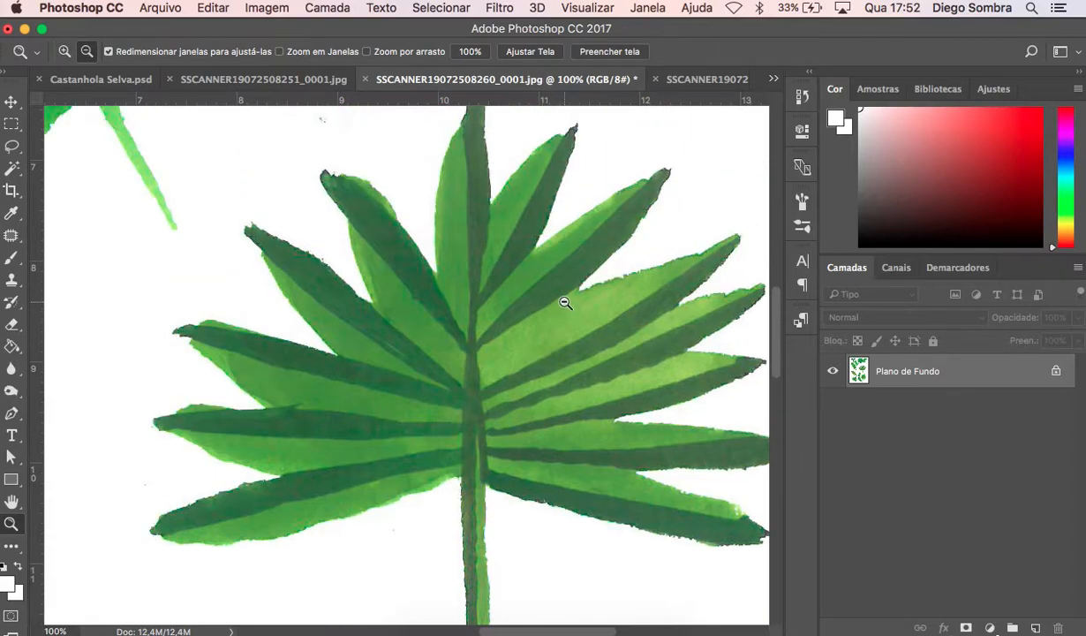
alt+click(563, 304)
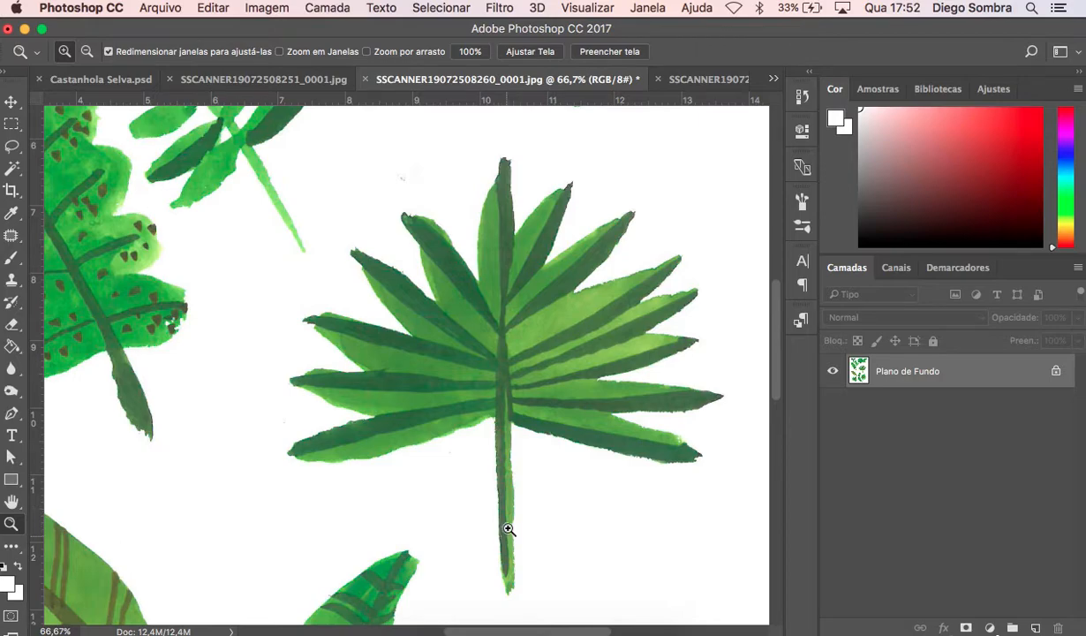
click(493, 480)
click(499, 422)
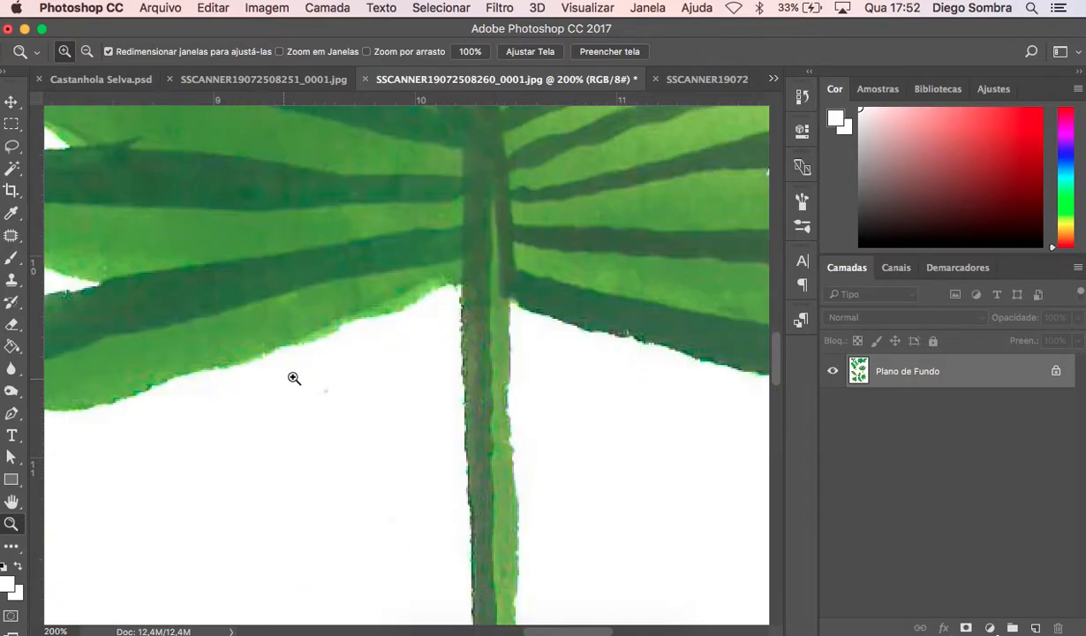
scroll(530, 309, up, 8)
scroll(530, 309, left, 5)
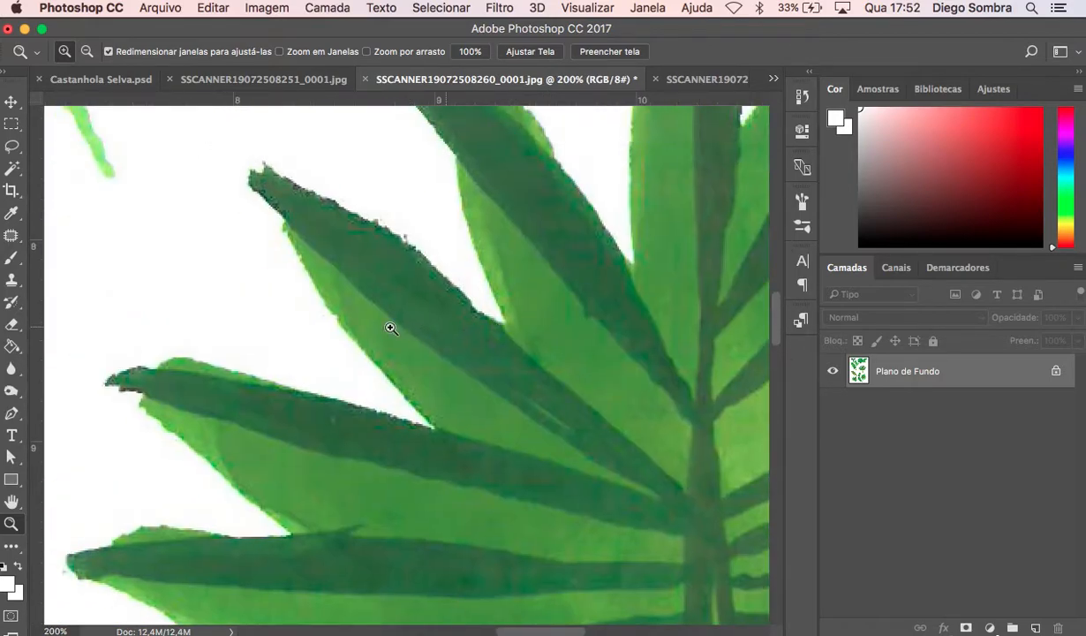
Return to Castanhola Selva.psd and examine the lion and the palm leaves around it.
click(107, 81)
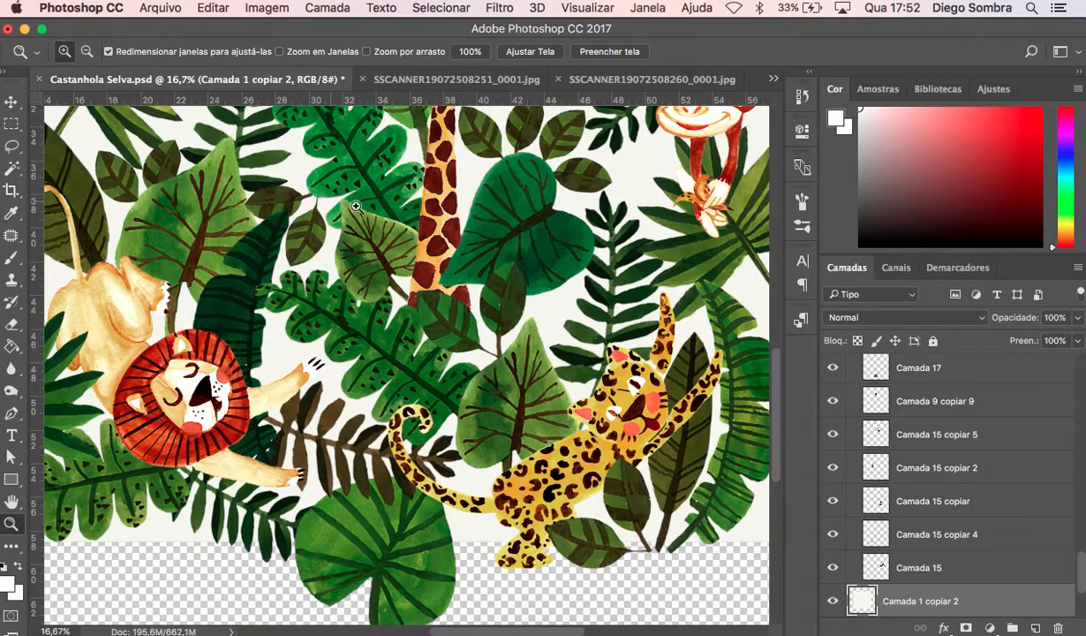
scroll(468, 260, up, 3)
scroll(468, 261, left, 4)
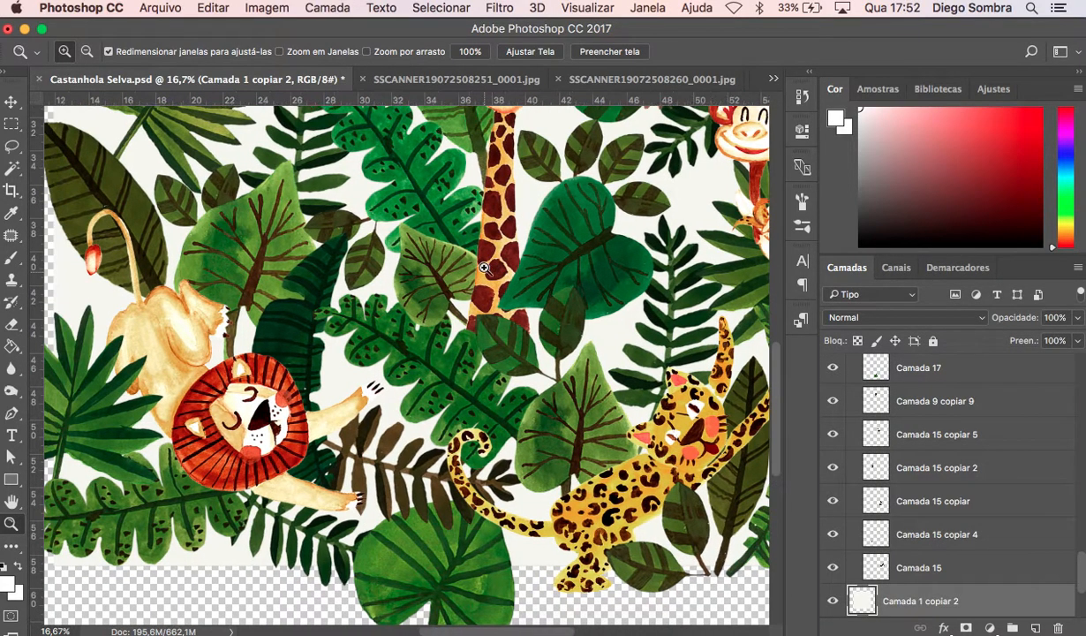
scroll(459, 232, left, 8)
scroll(459, 232, up, 2)
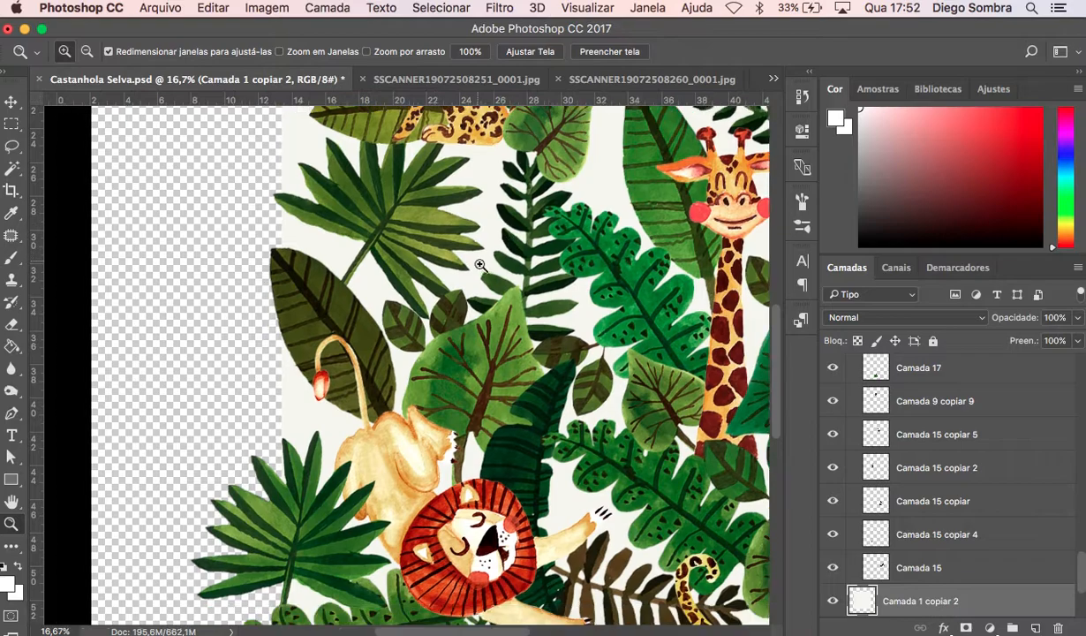
scroll(499, 278, left, 2)
scroll(499, 278, down, 1)
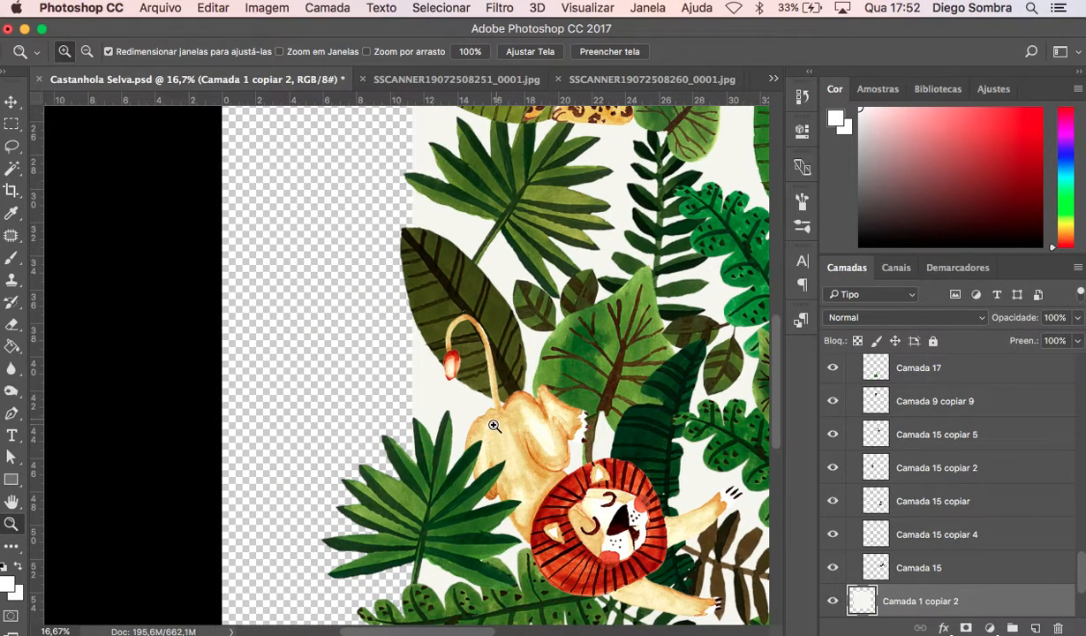
Move the palm leaf on layer Camada 7 copiar off the lion onto the transparent margin and copy the layer's whole content.
key(v)
right_click(454, 477)
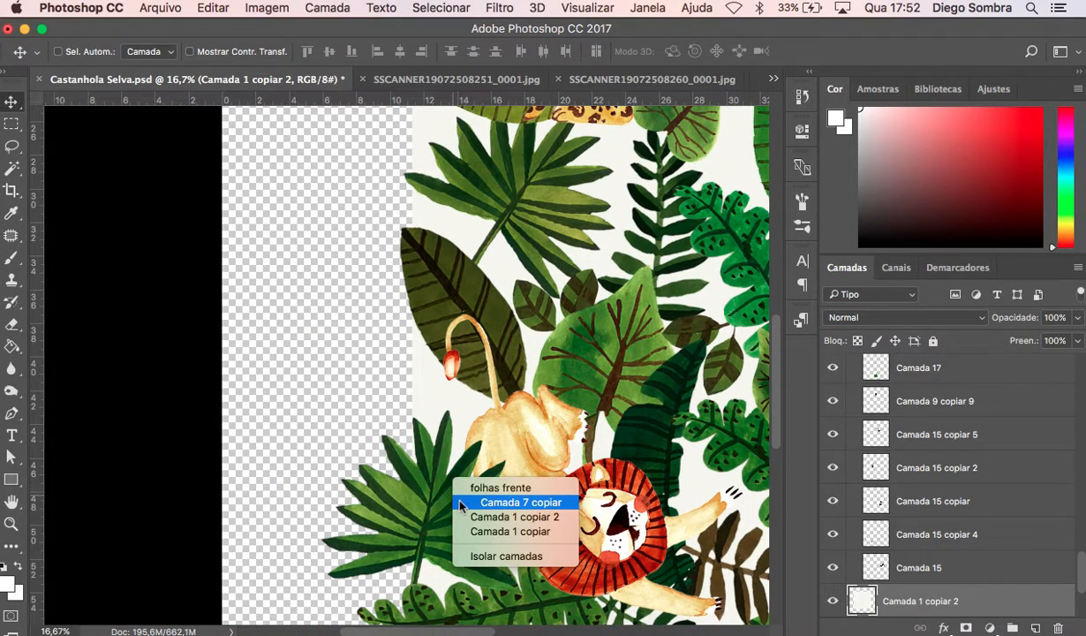
click(462, 505)
drag(430, 455, 360, 371)
key(super+a)
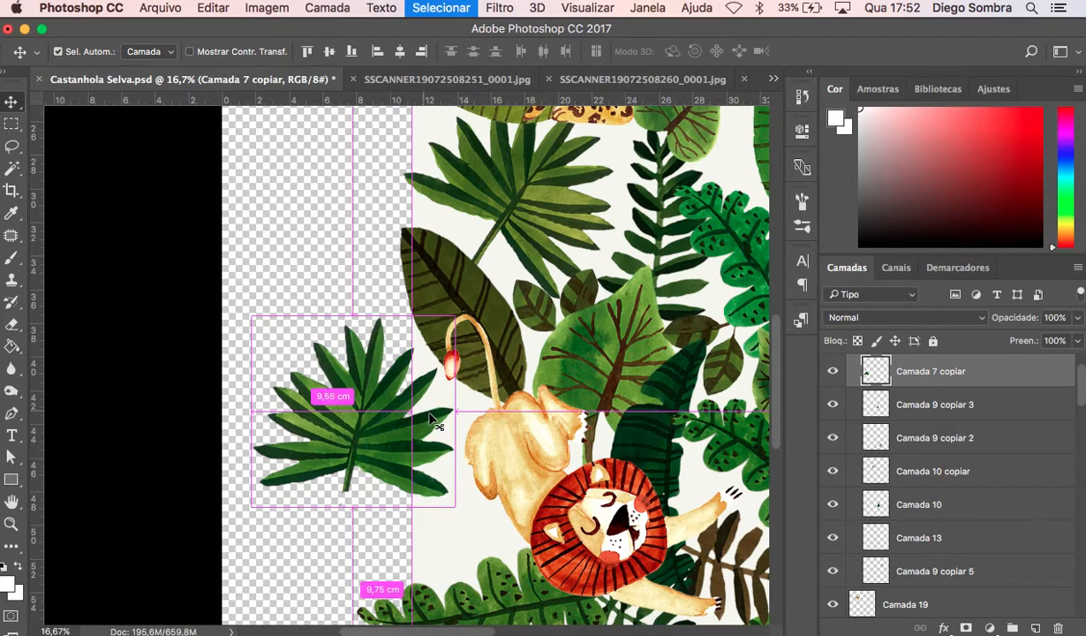
key(super+c)
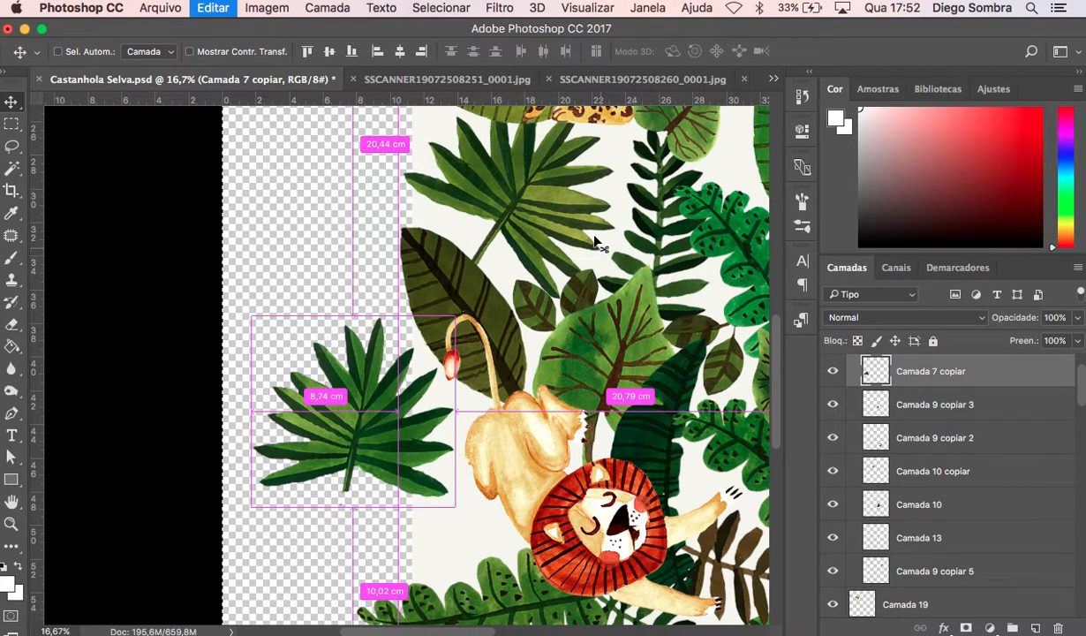
click(589, 82)
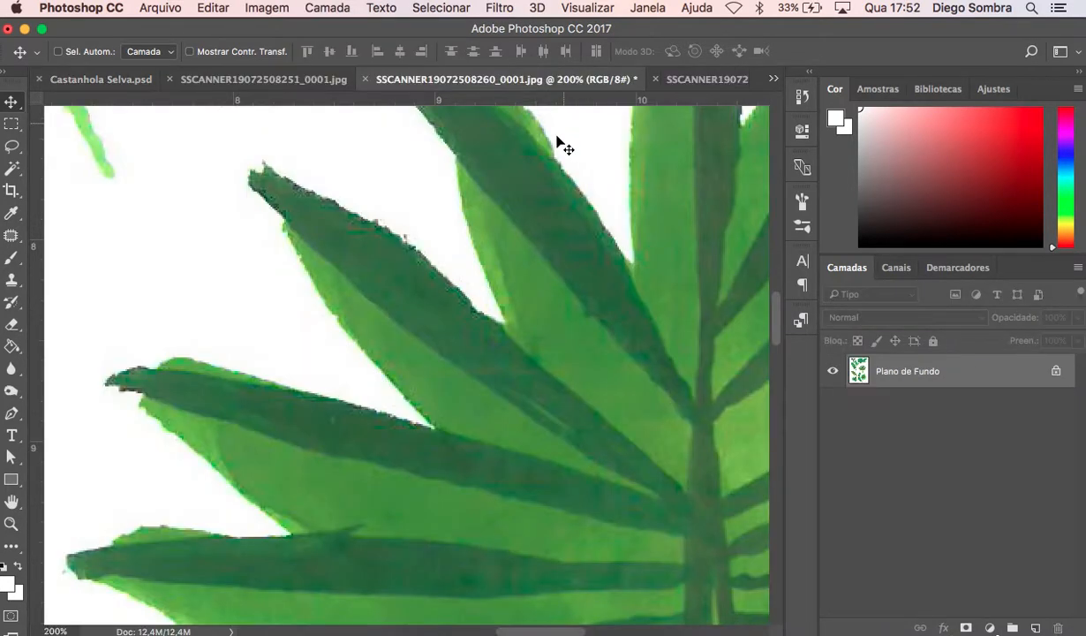
key(z)
alt+click(497, 376)
alt+click(503, 380)
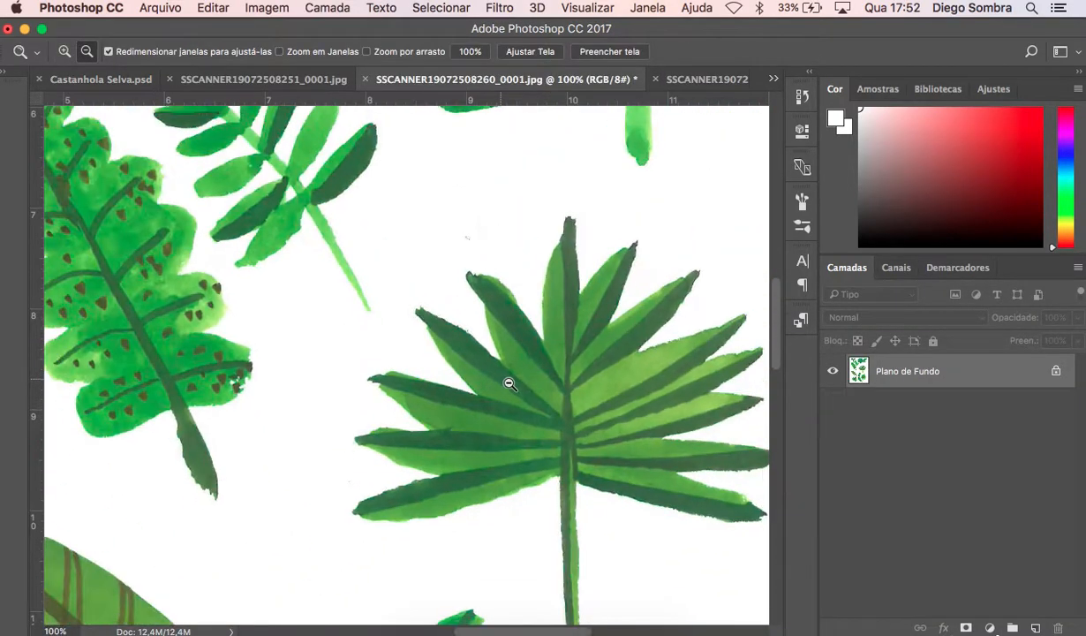
scroll(513, 386, right, 5)
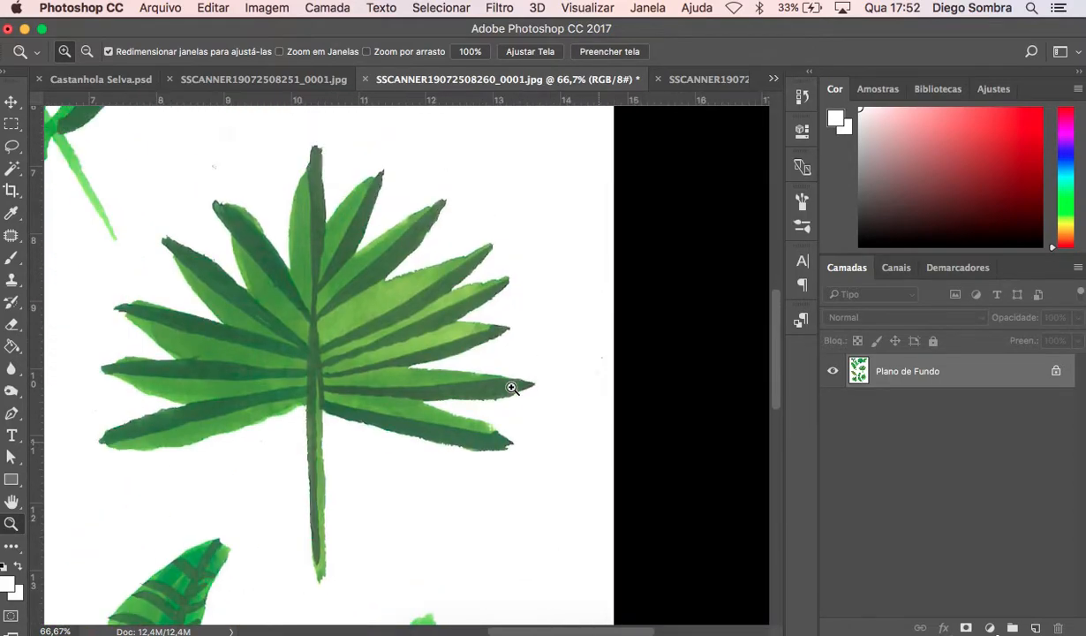
alt+click(504, 383)
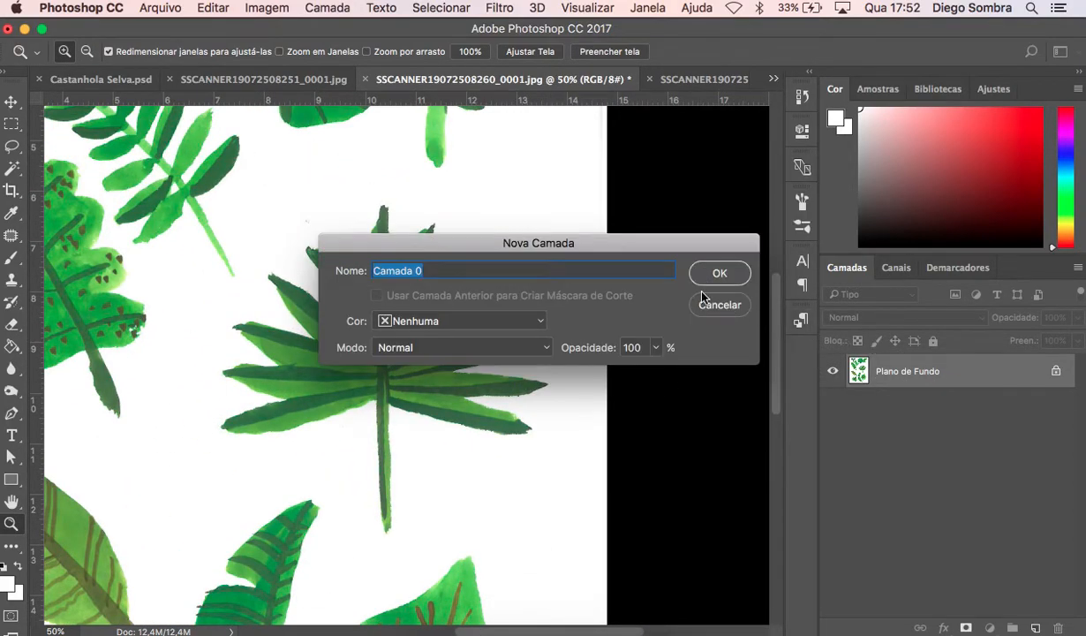
key(Return)
key(v)
drag(523, 345, 352, 355)
Paste the finished palm leaf into the scan, scale it to about 39% and place it beside the raw palm leaf.
key(super+v)
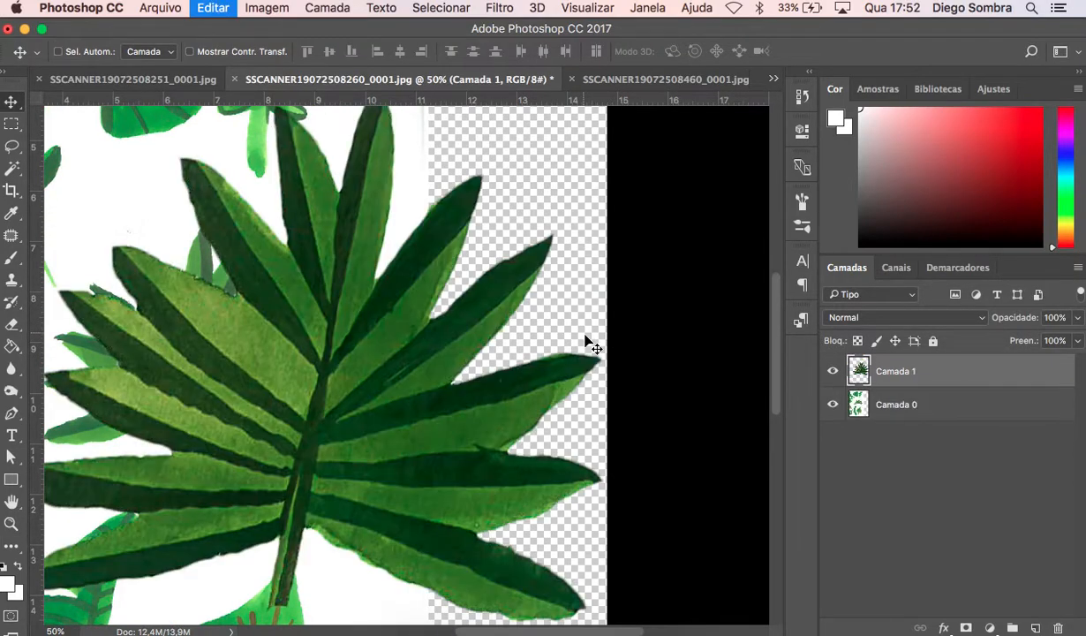
key(super+t)
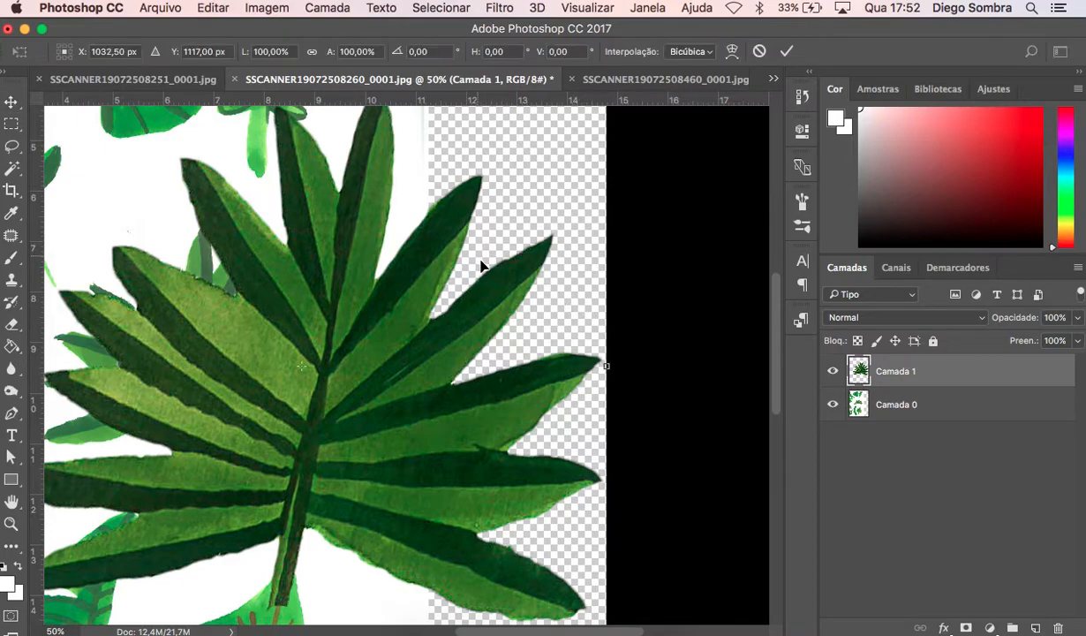
drag(461, 293, 530, 401)
drag(675, 186, 488, 363)
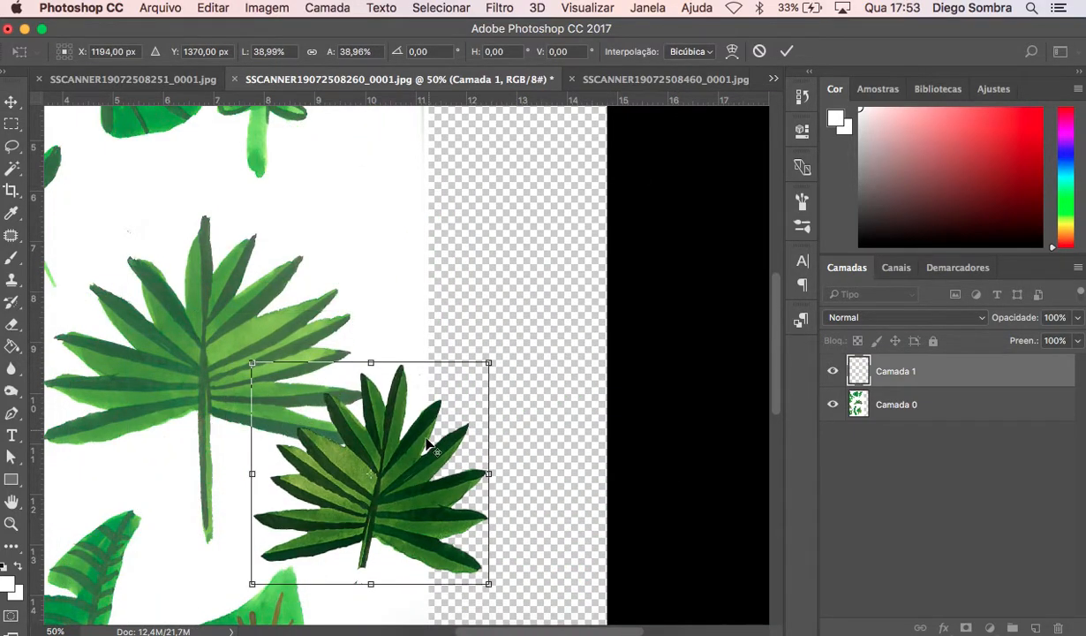
drag(429, 446, 524, 279)
key(Return)
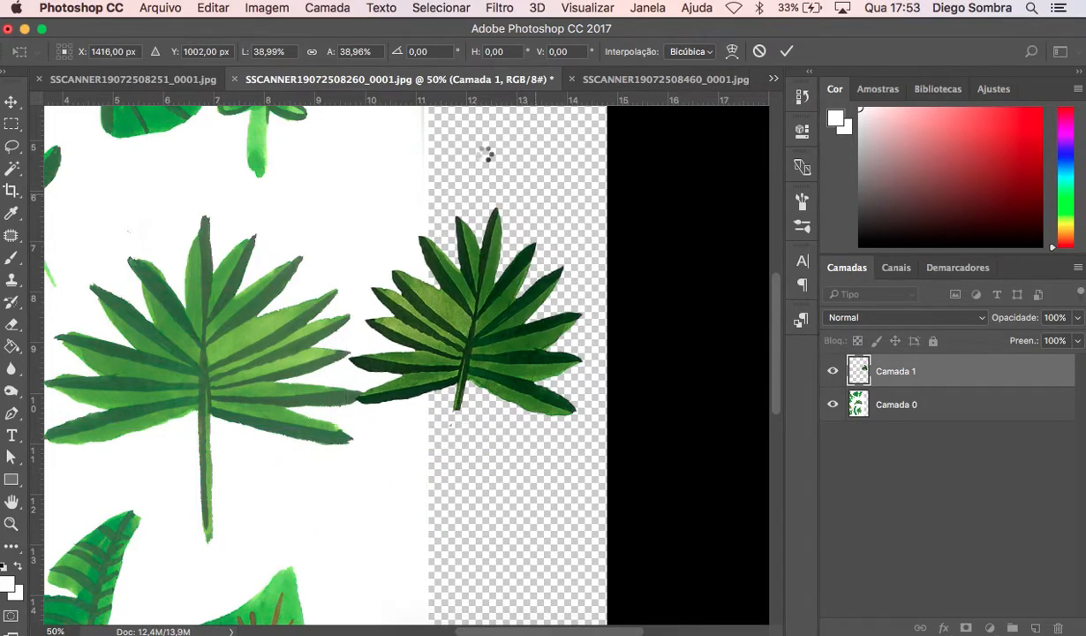
Switch back to Castanhola Selva.psd and look through the composition for the other palm leaf variations.
click(174, 81)
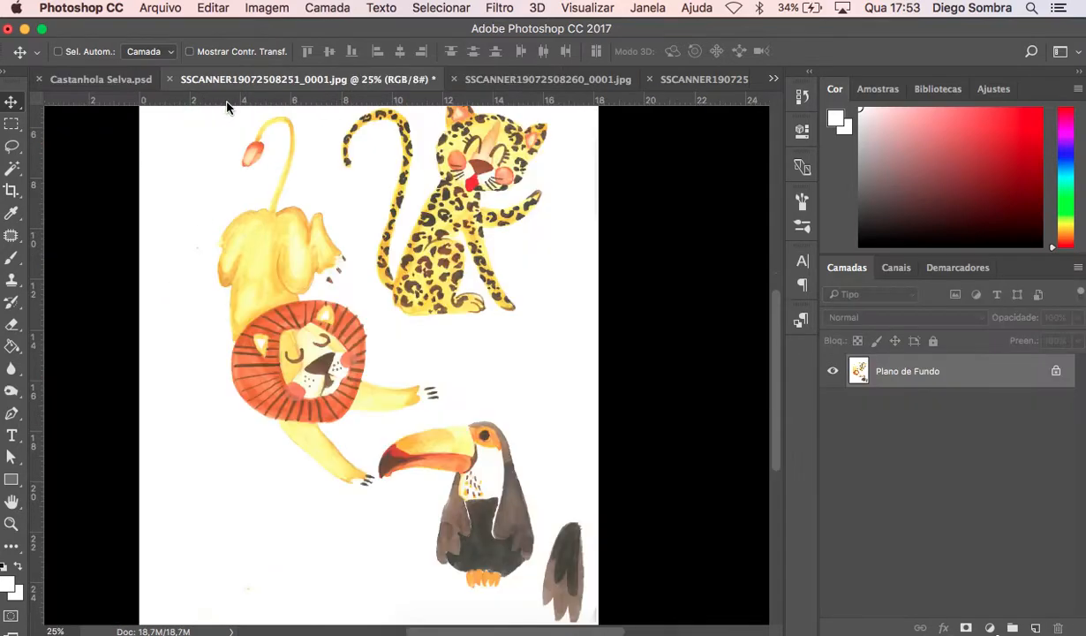
click(775, 81)
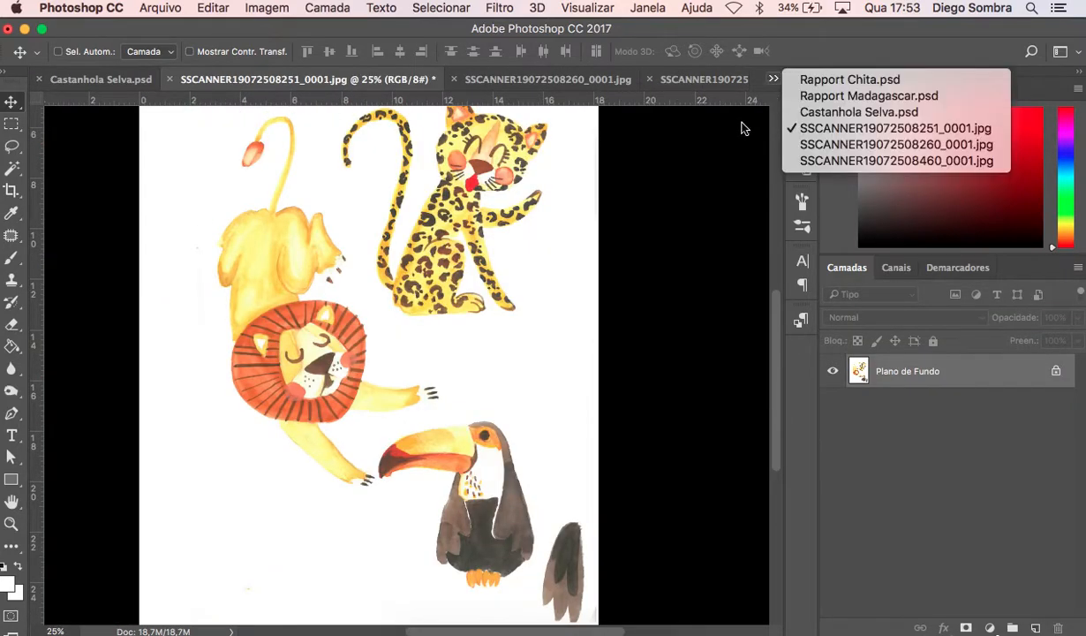
click(843, 112)
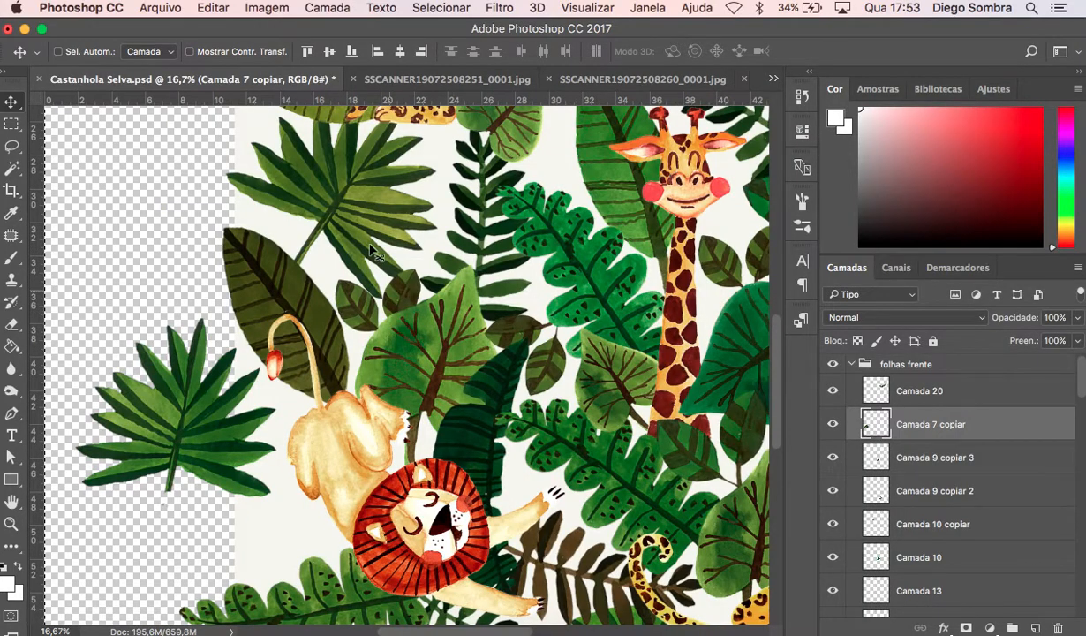
scroll(476, 296, down, 5)
scroll(477, 296, right, 5)
scroll(500, 309, down, 5)
scroll(500, 309, right, 5)
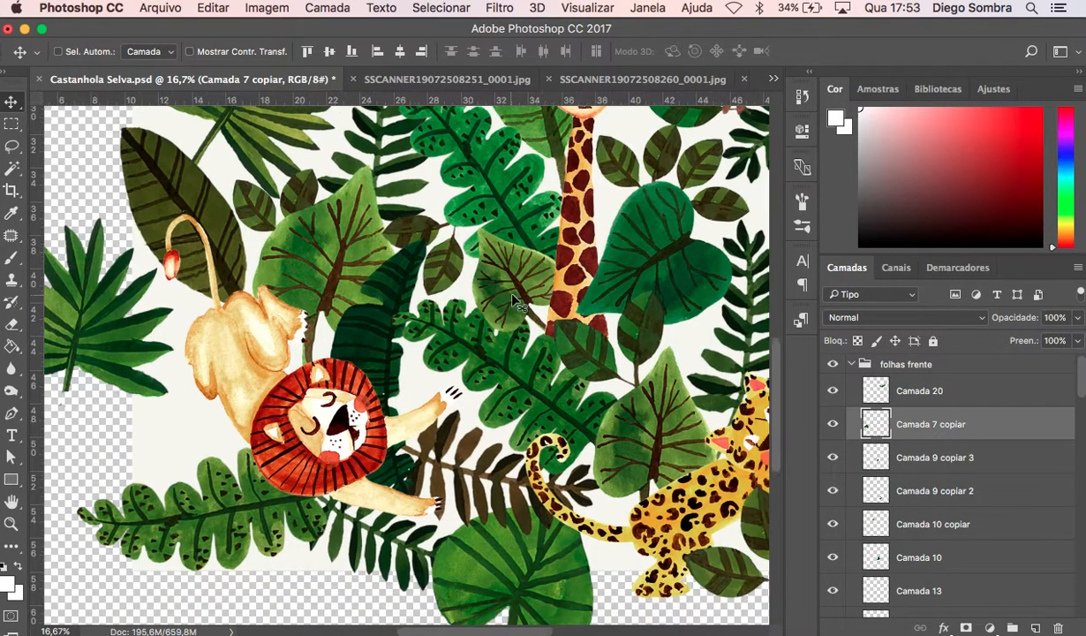
scroll(565, 292, up, 5)
scroll(565, 291, left, 5)
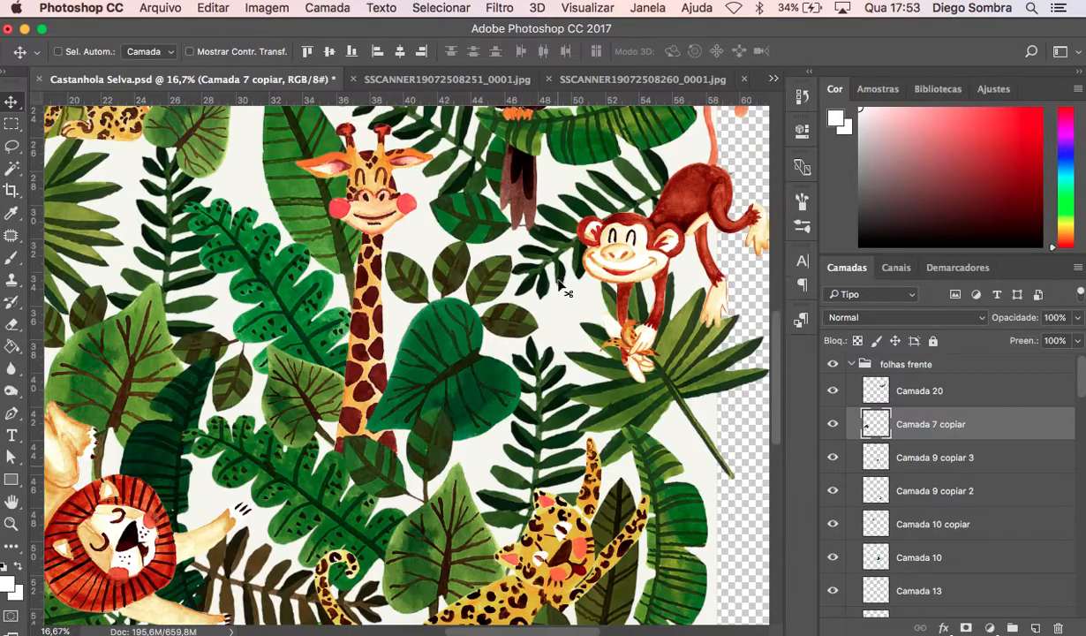
scroll(565, 291, down, 5)
scroll(559, 283, down, 5)
scroll(560, 283, right, 1)
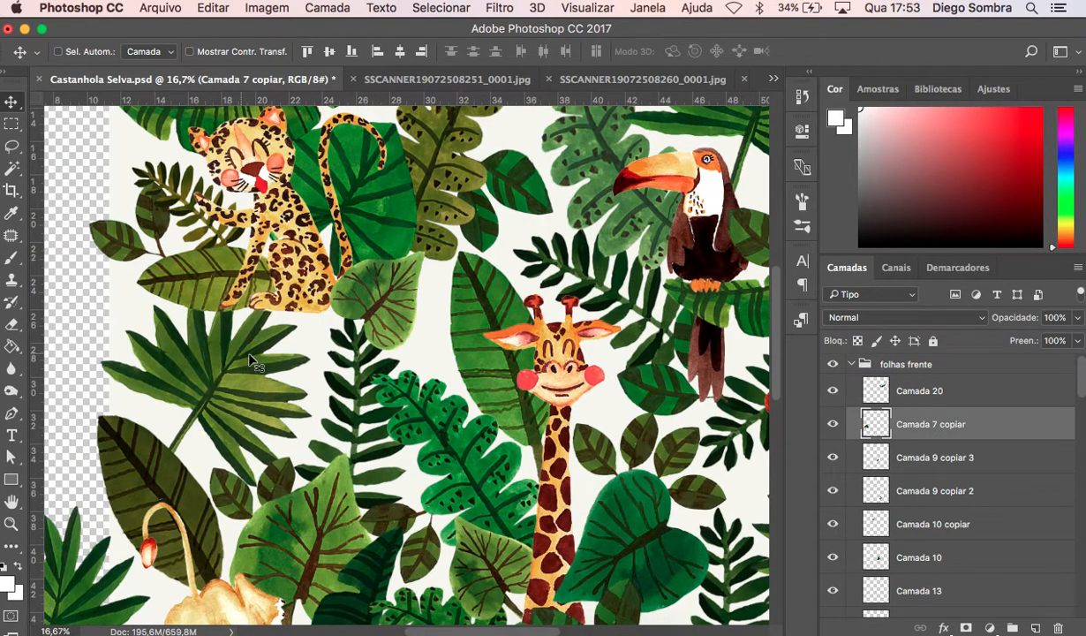
right_click(260, 358)
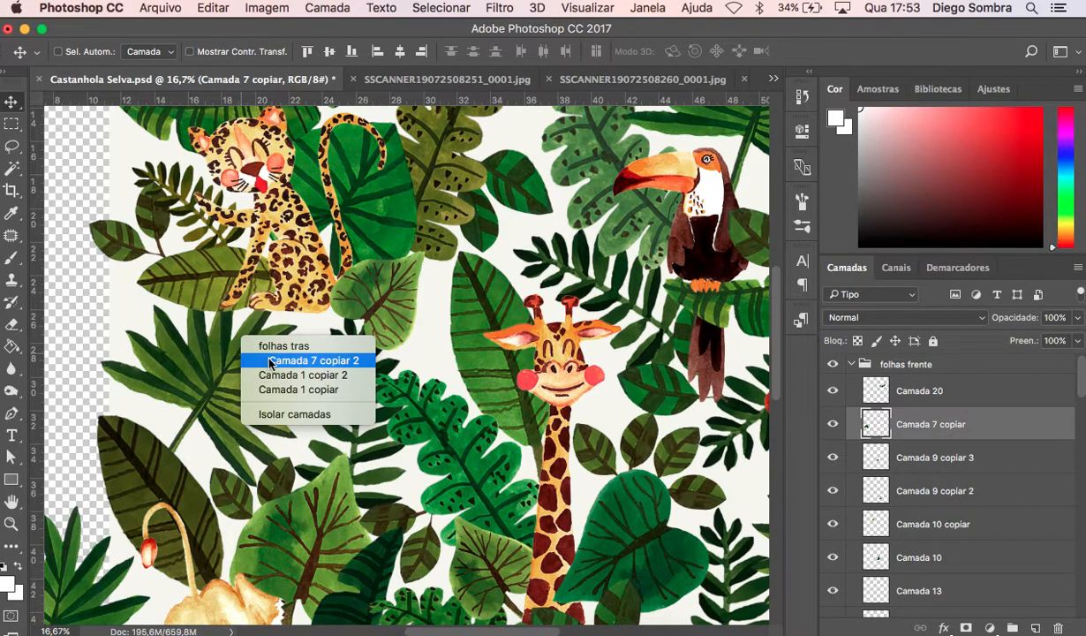
click(300, 360)
key(super)
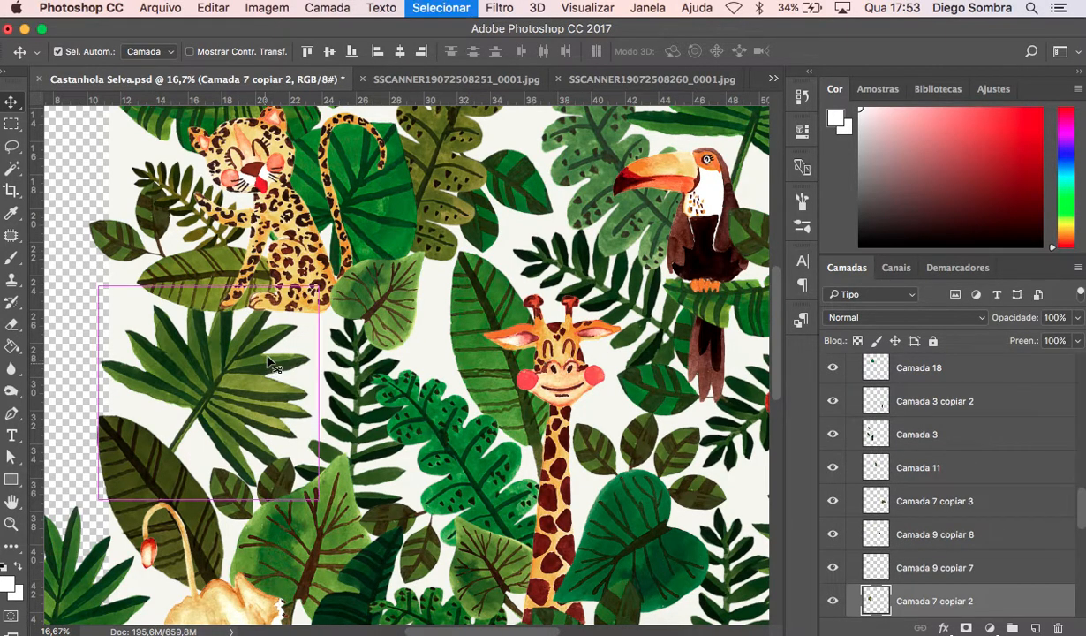
key(super+c)
click(619, 81)
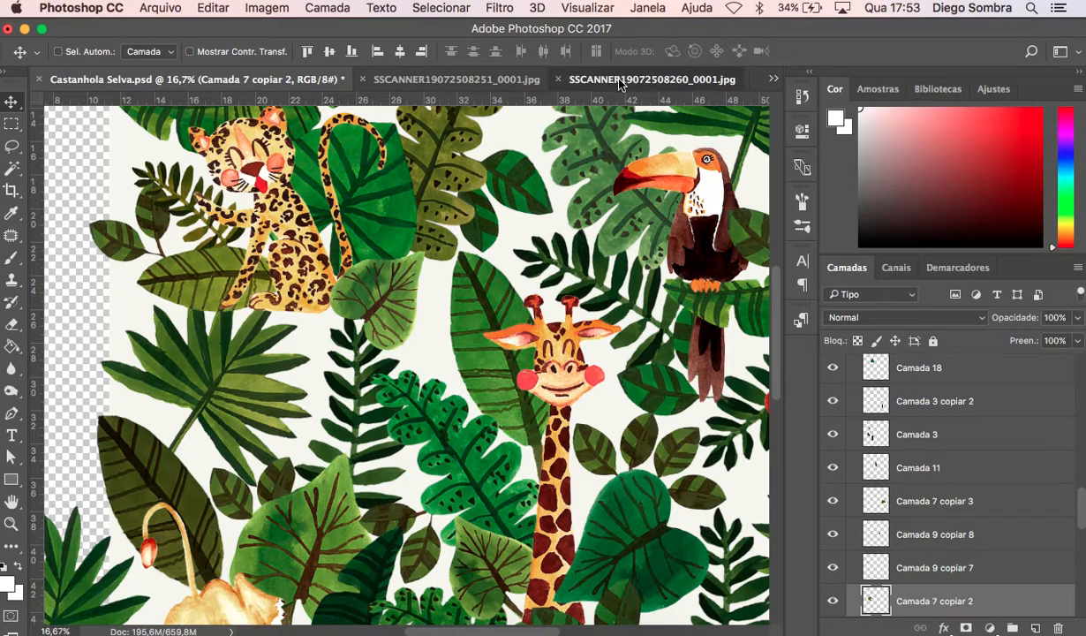
key(super+v)
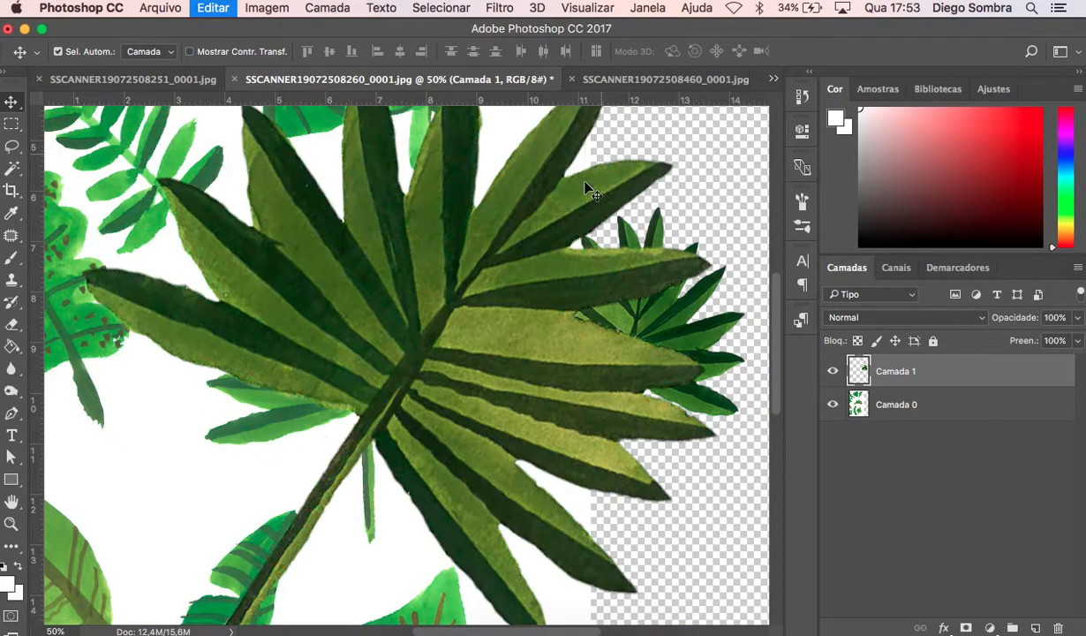
Move the pasted olive-green palm leaf lower in the scan and scale it proportionally to about a third of its size.
key(super+t)
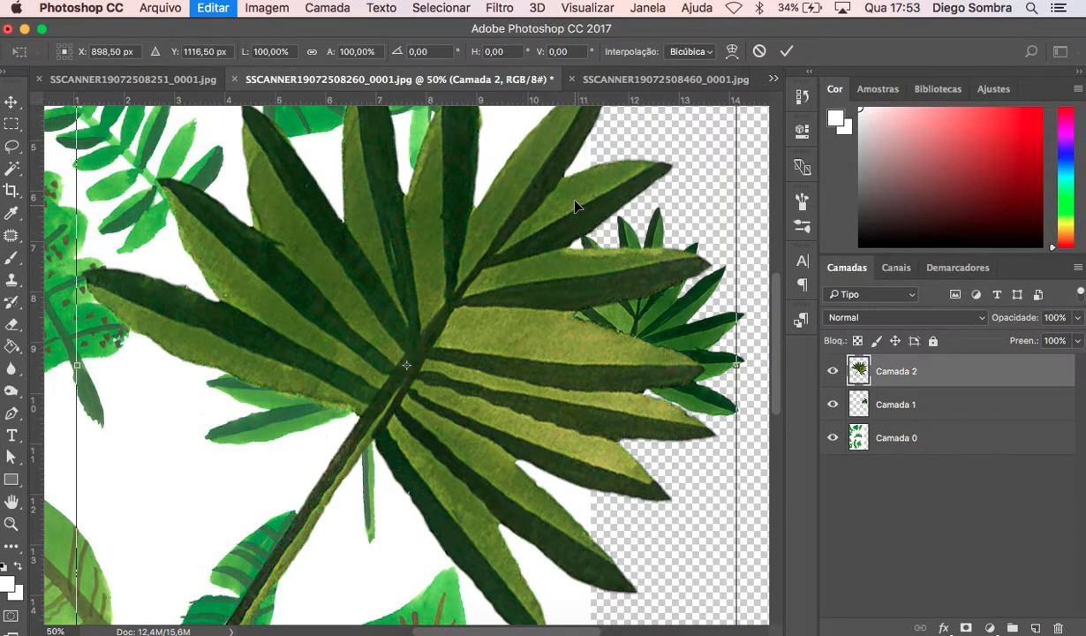
drag(556, 299, 546, 460)
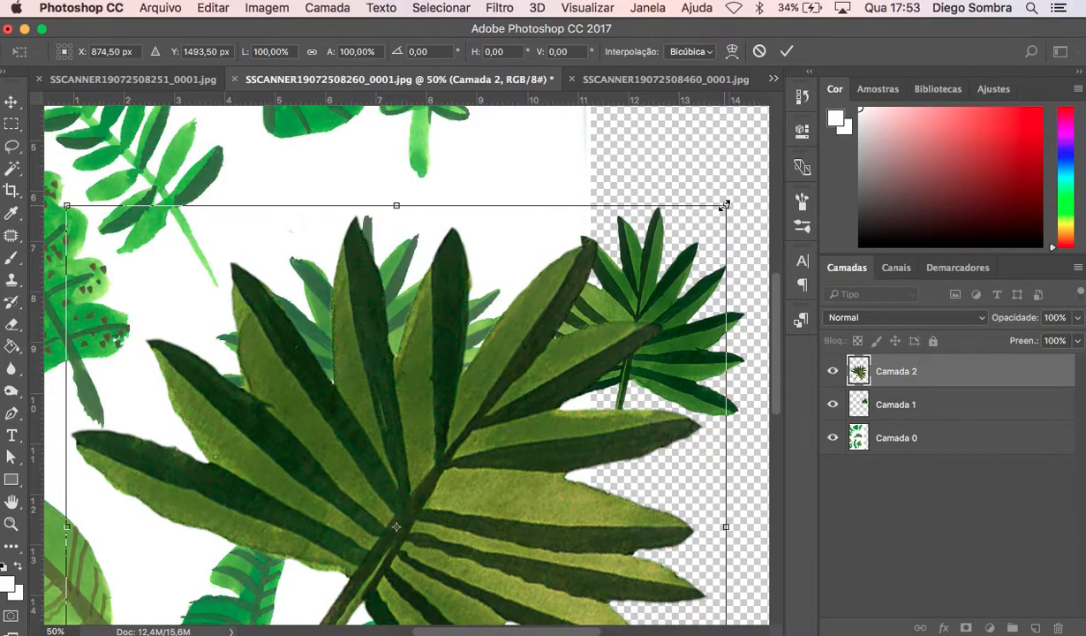
drag(725, 206, 513, 413)
key(Return)
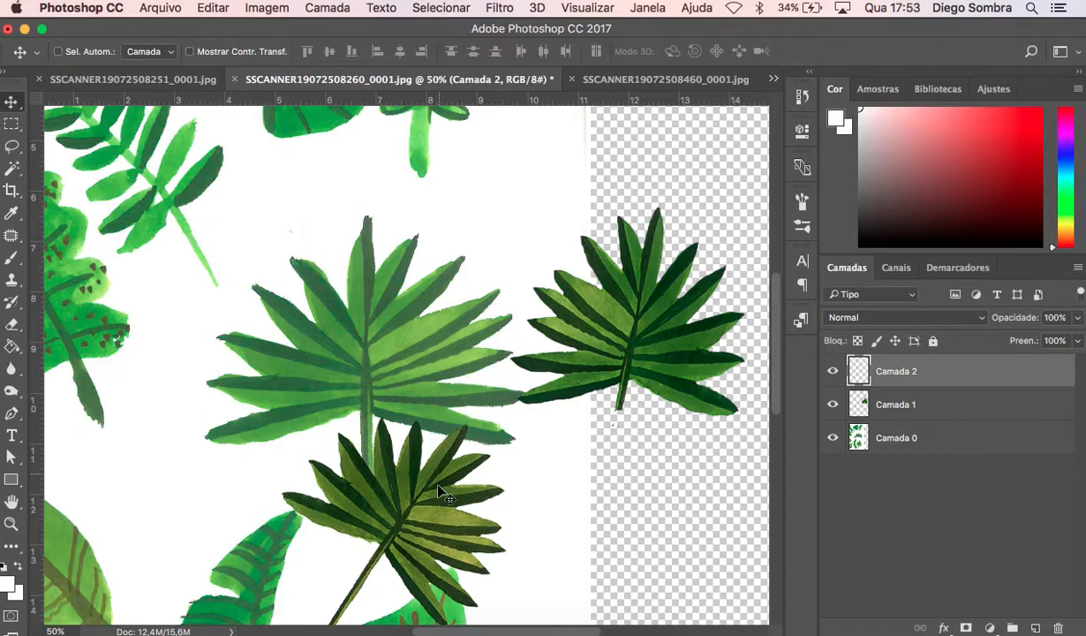
Position the olive-green palm leaf of Camada 2 directly below the dark green palm leaf, beside the raw scanned one.
drag(442, 528, 583, 207)
key(z)
alt+click(592, 316)
scroll(592, 316, right, 3)
key(v)
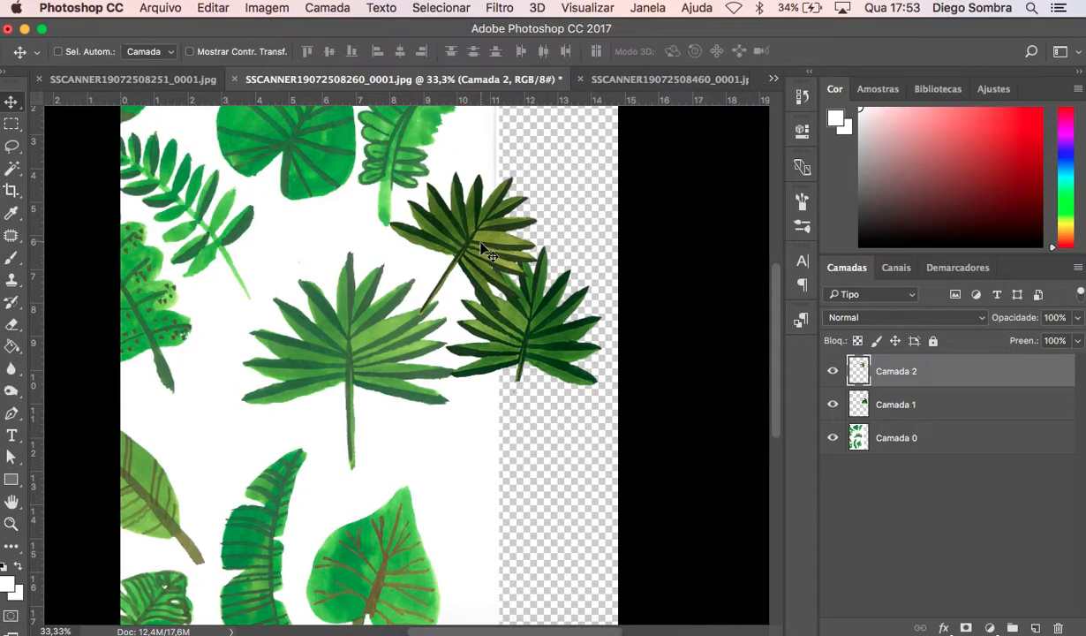
right_click(486, 242)
click(507, 254)
drag(474, 236, 515, 435)
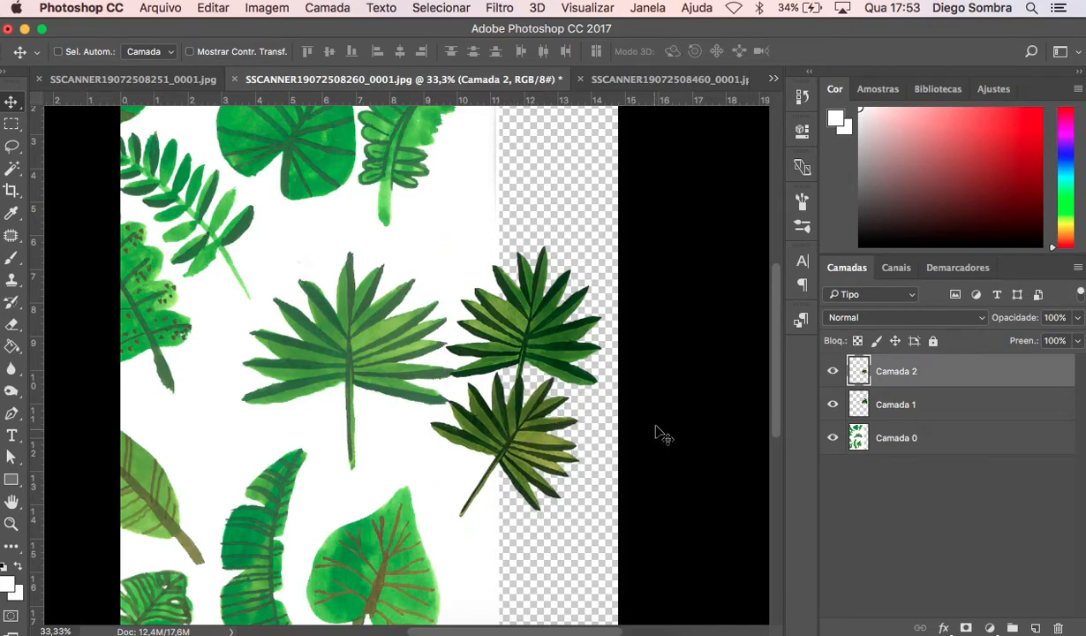
Examine the edges and colours of the finished palm leaves up close against the raw scanned leaf.
key(z)
click(461, 358)
click(464, 359)
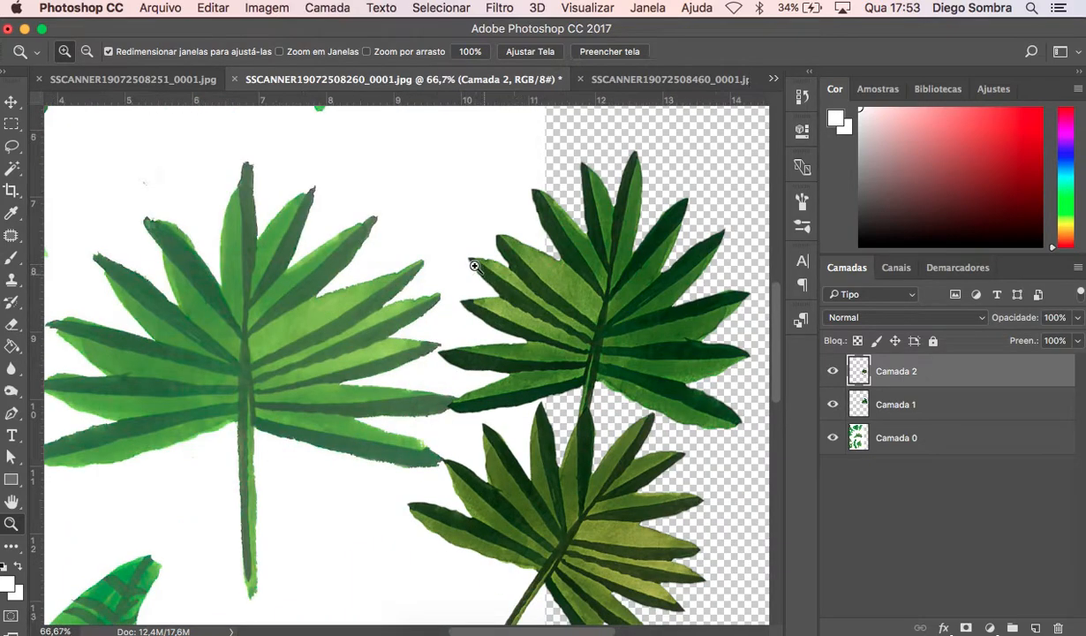
click(472, 272)
click(470, 347)
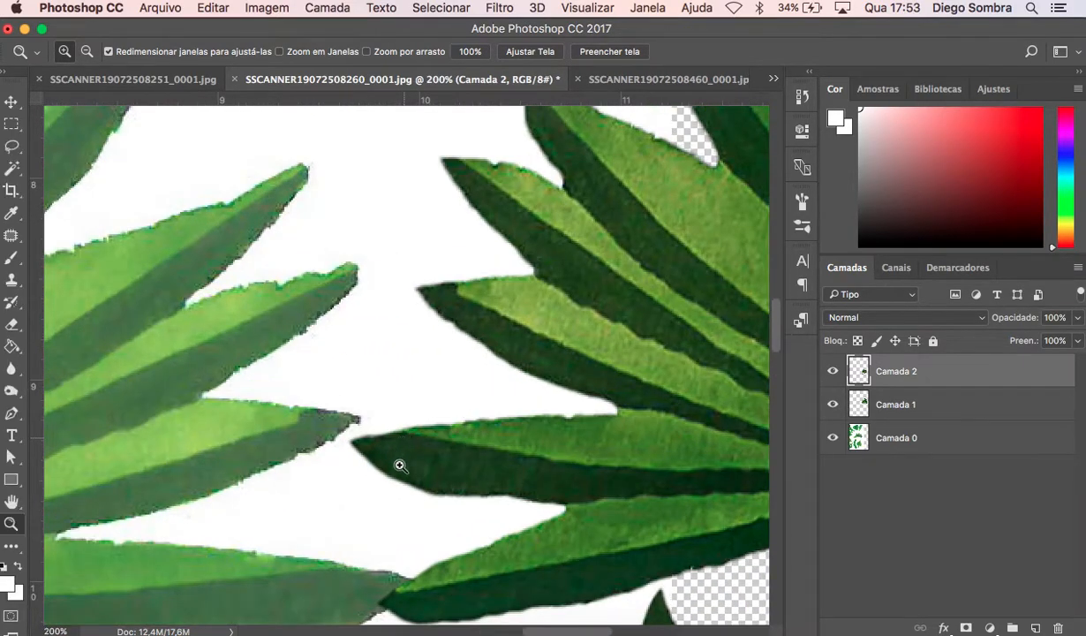
scroll(477, 403, right, 8)
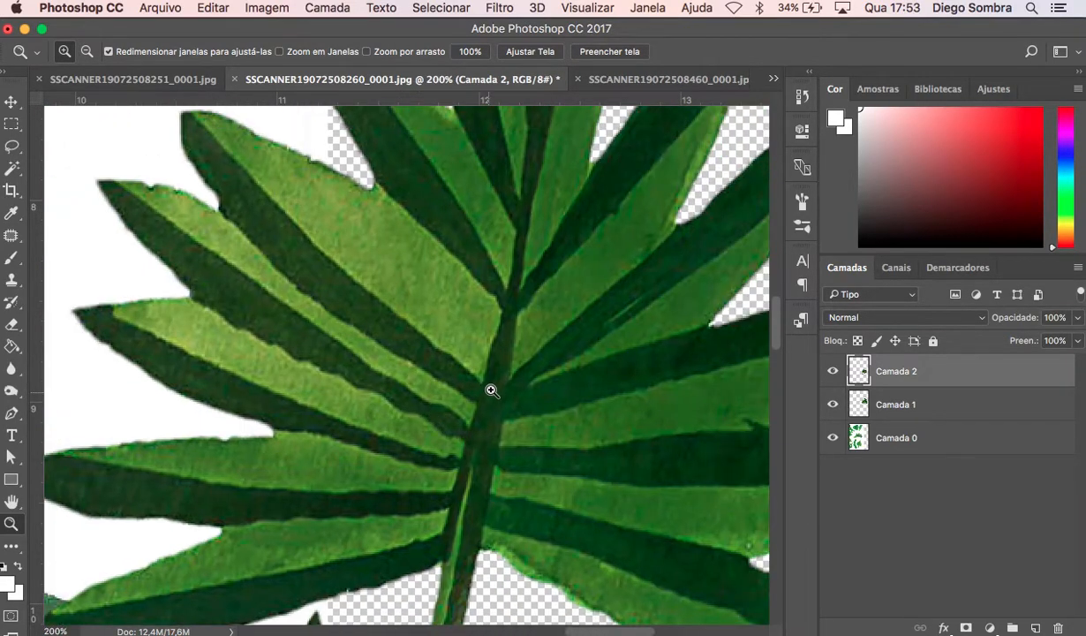
alt+click(597, 383)
alt+click(604, 385)
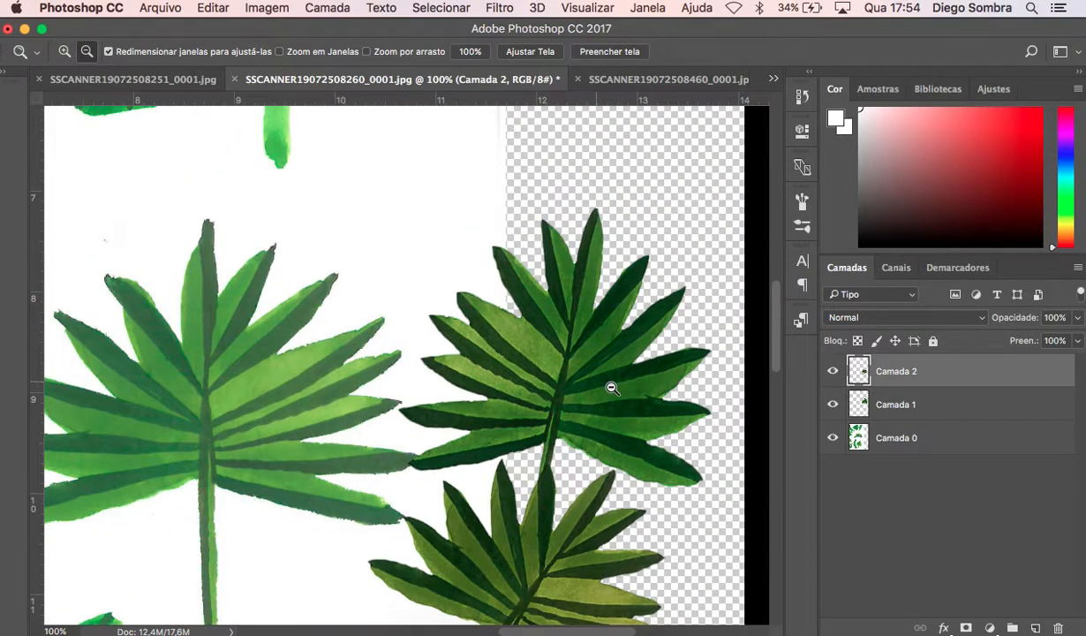
alt+click(649, 417)
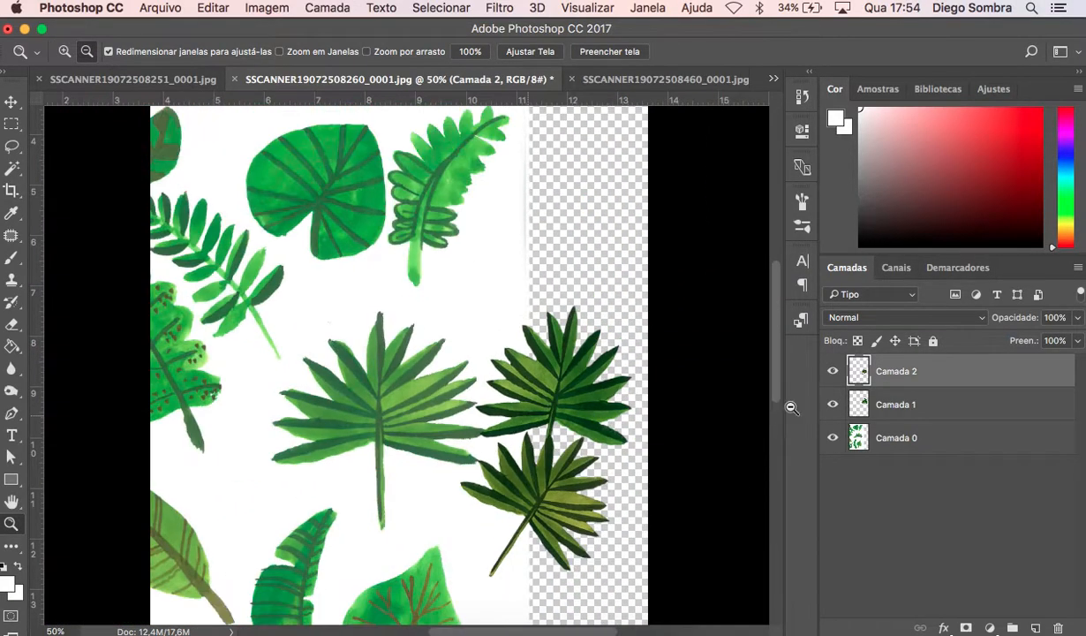
alt+click(792, 408)
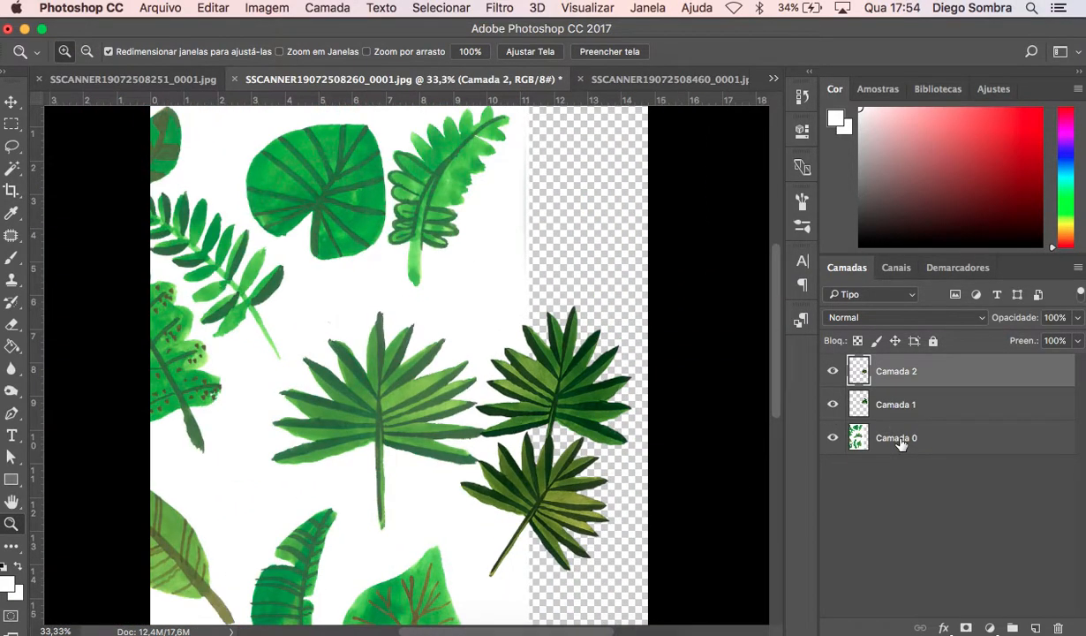
Move the dark green palm leaf of Camada 1 straight up, clear of the olive-green leaf.
super+click(420, 350)
key(v)
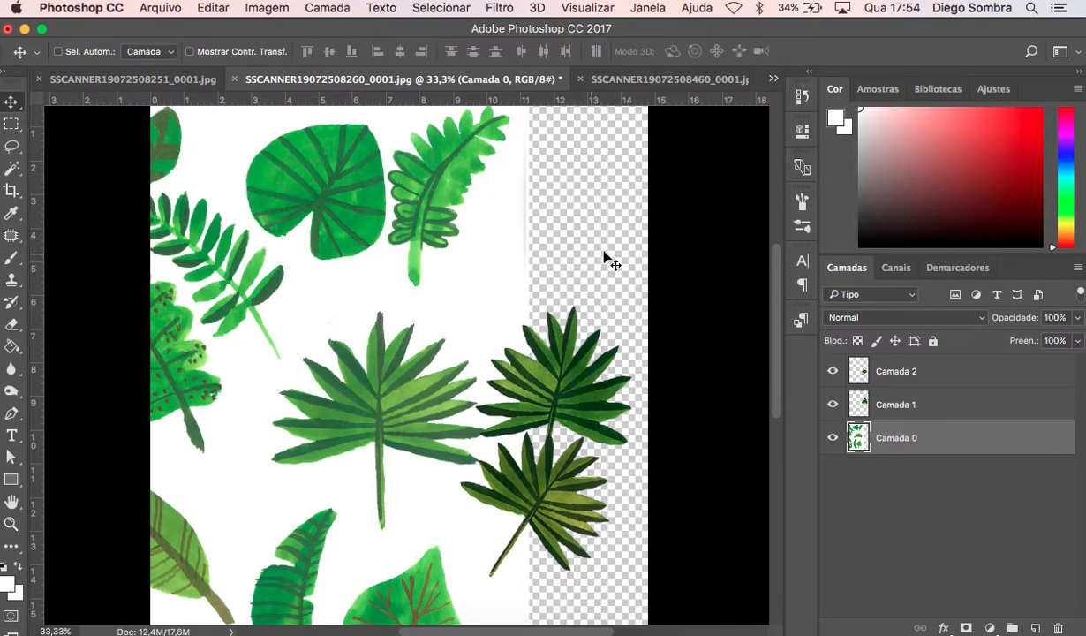
right_click(570, 364)
click(573, 371)
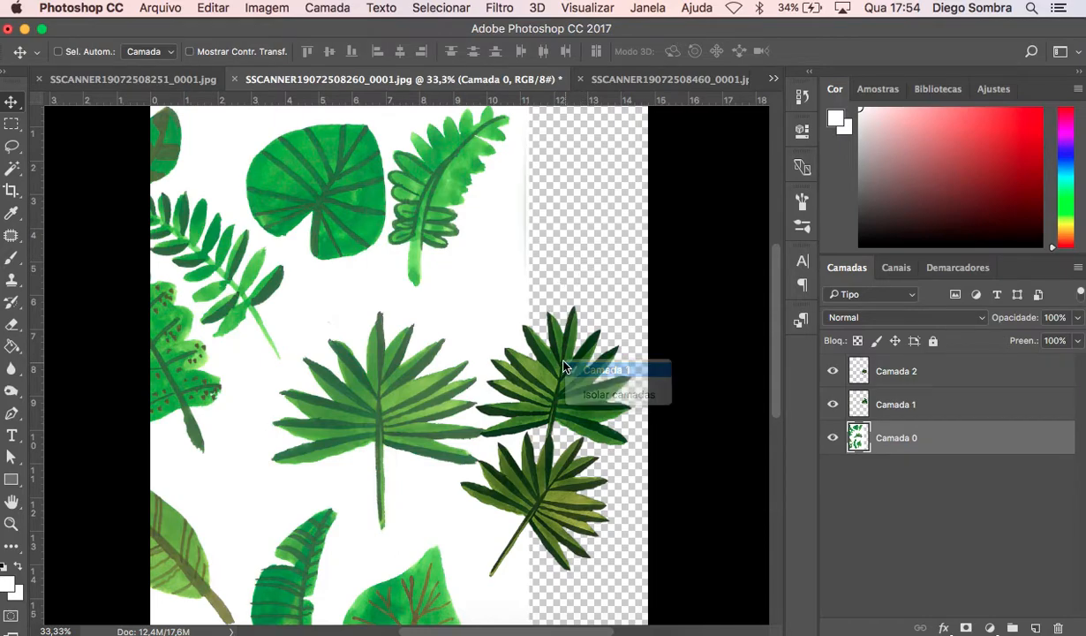
drag(583, 388, 583, 326)
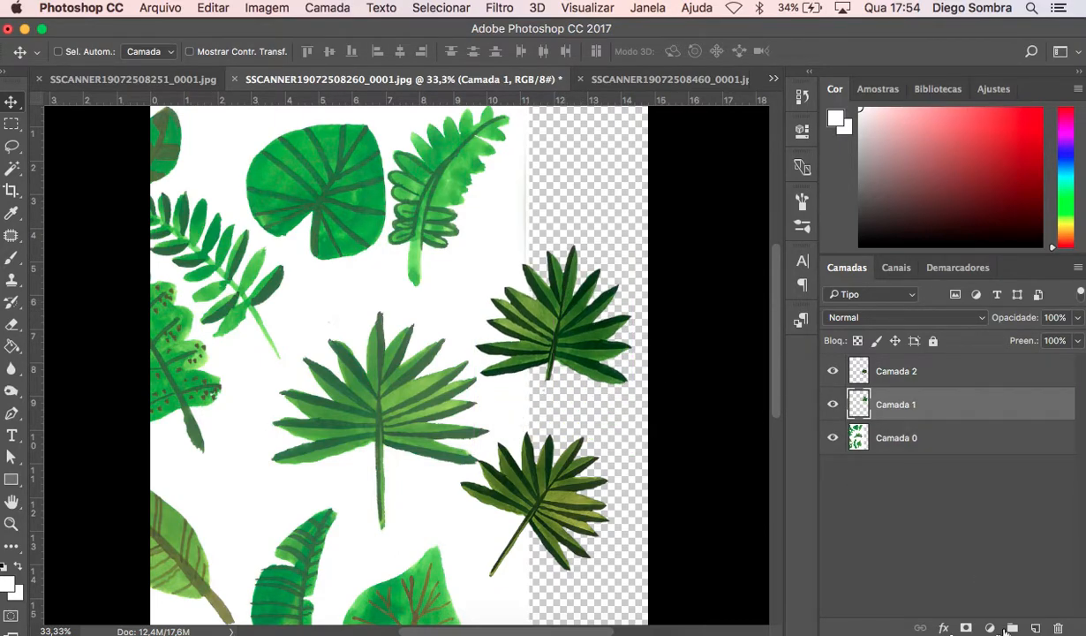
Add a new layer between Camada 1 and Camada 0 and fill it with bright red using the Paint Bucket.
click(1036, 628)
drag(888, 406, 912, 444)
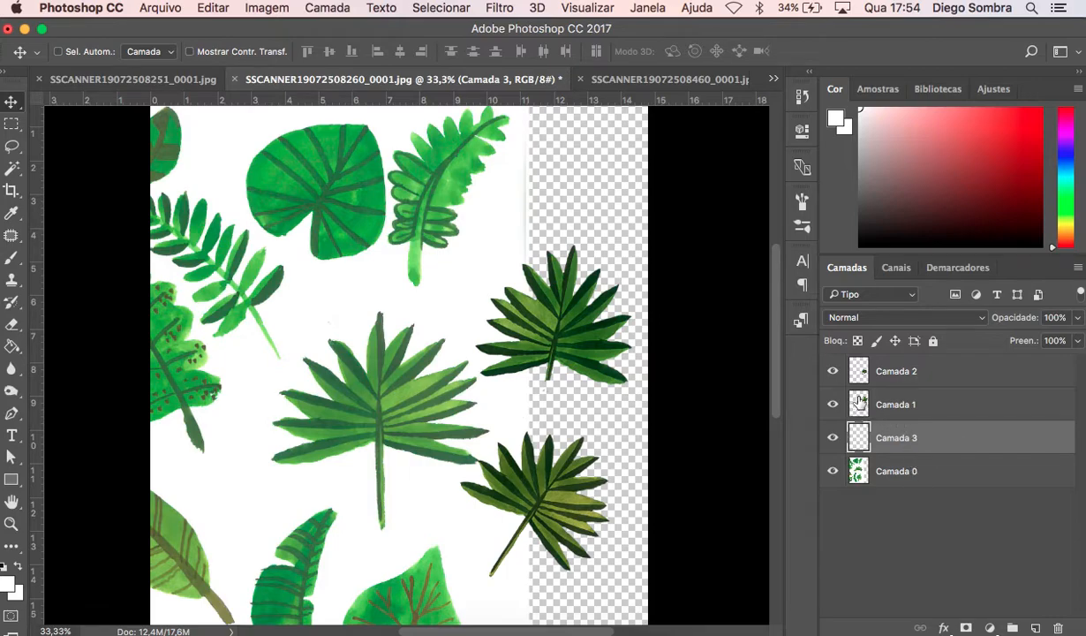
click(887, 378)
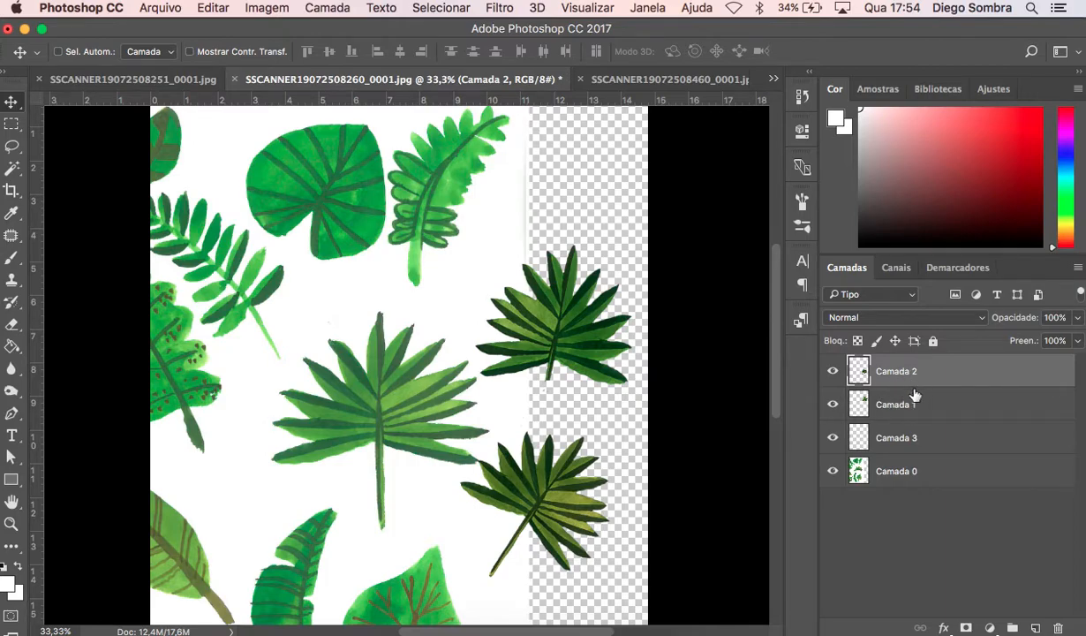
click(903, 441)
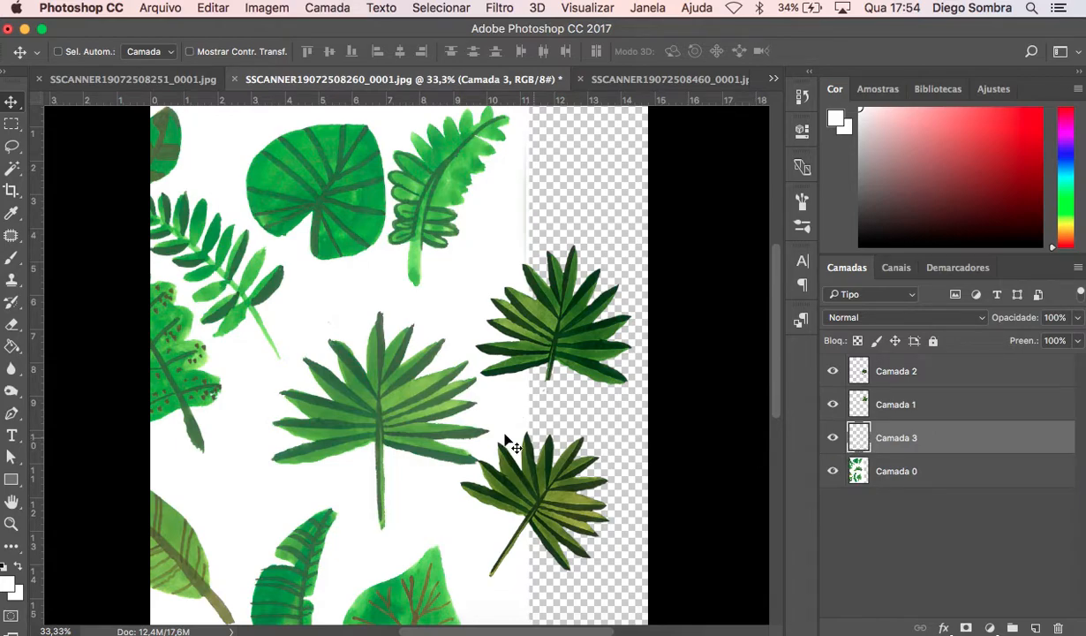
click(13, 347)
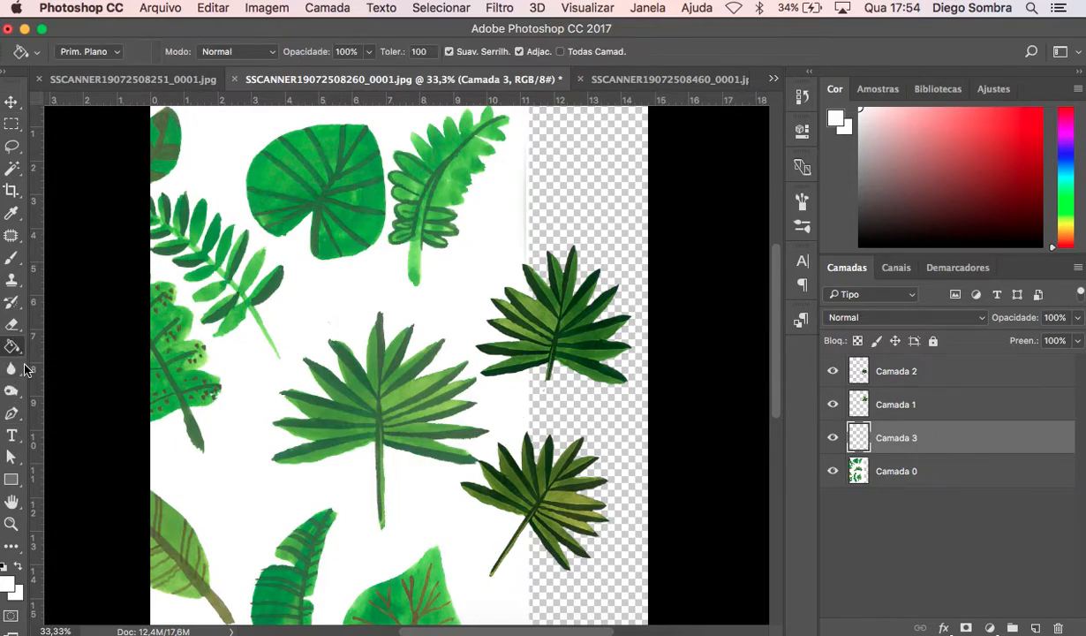
click(1020, 127)
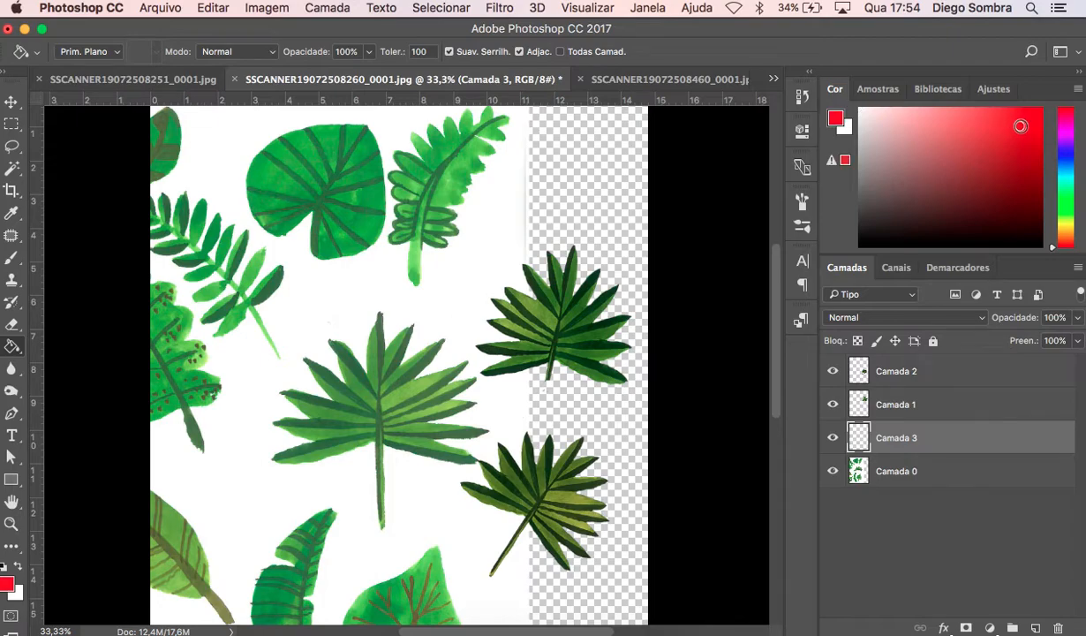
click(565, 219)
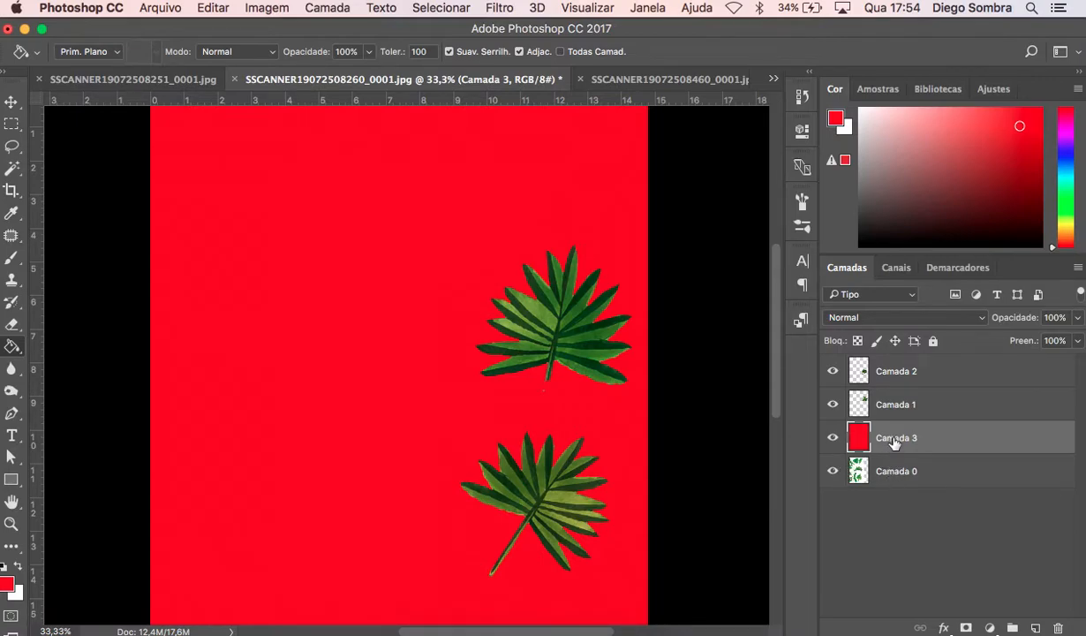
Try the red layer Camada 3 at different stacking positions, from beneath Camada 0 up to between Camada 2 and Camada 1.
drag(894, 444, 921, 498)
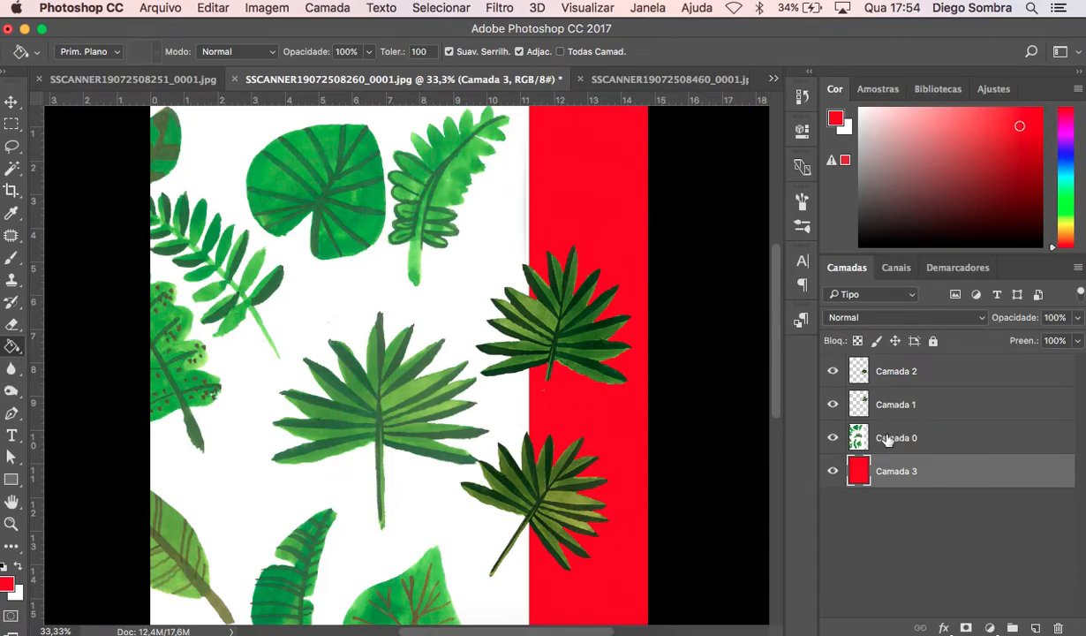
drag(895, 465, 887, 352)
drag(903, 471, 921, 426)
click(895, 375)
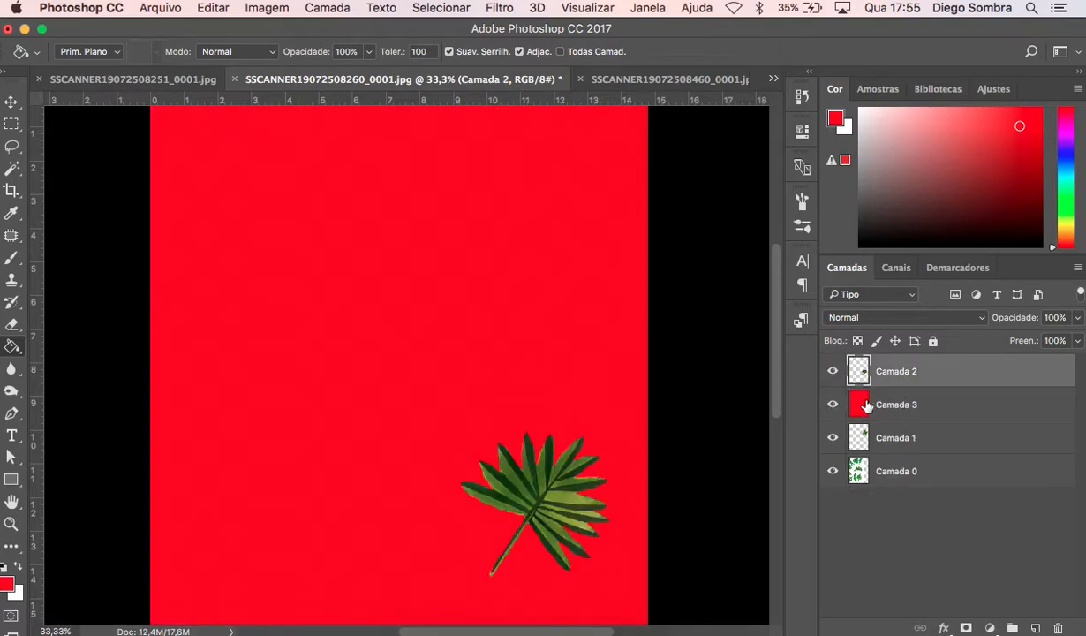
Refill Camada 3 with magenta pink and place it between Camada 1 and Camada 0 in the layer stack.
click(856, 406)
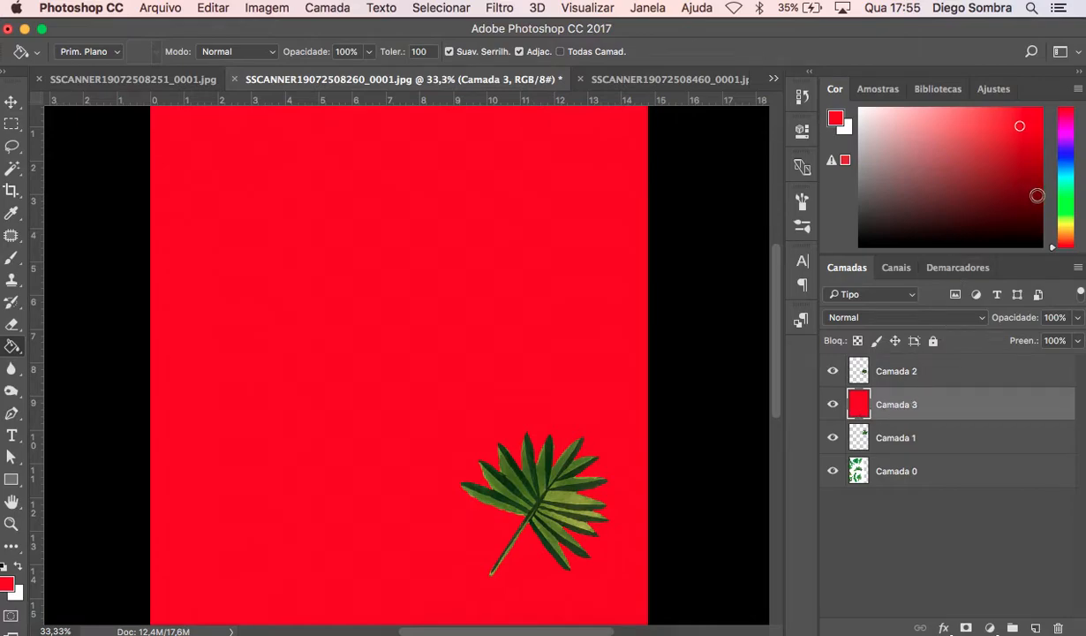
drag(1069, 131, 1071, 123)
click(1028, 139)
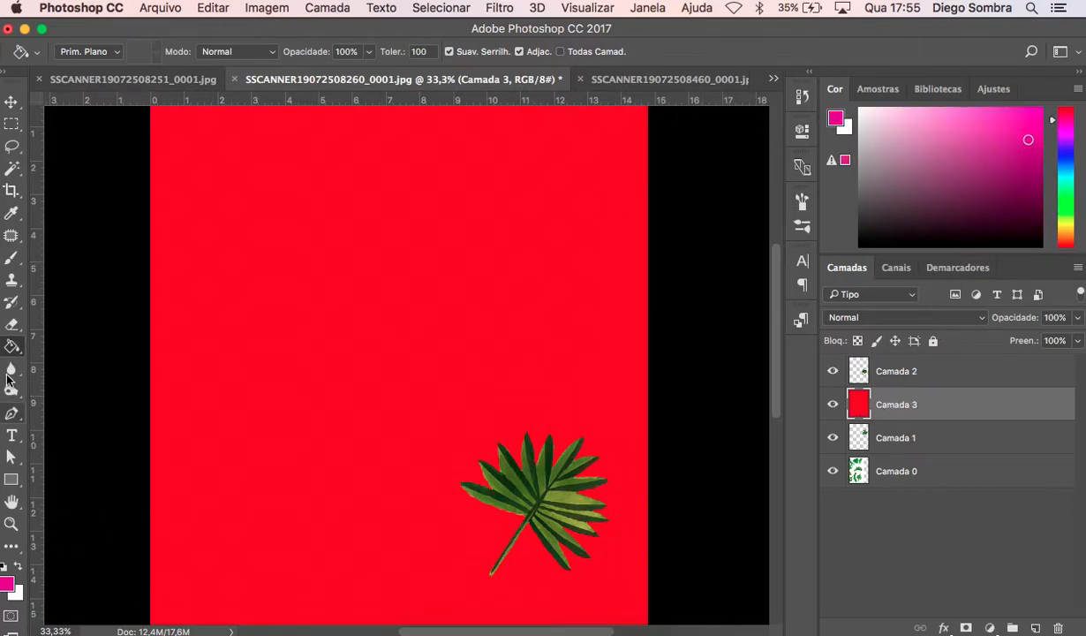
click(269, 327)
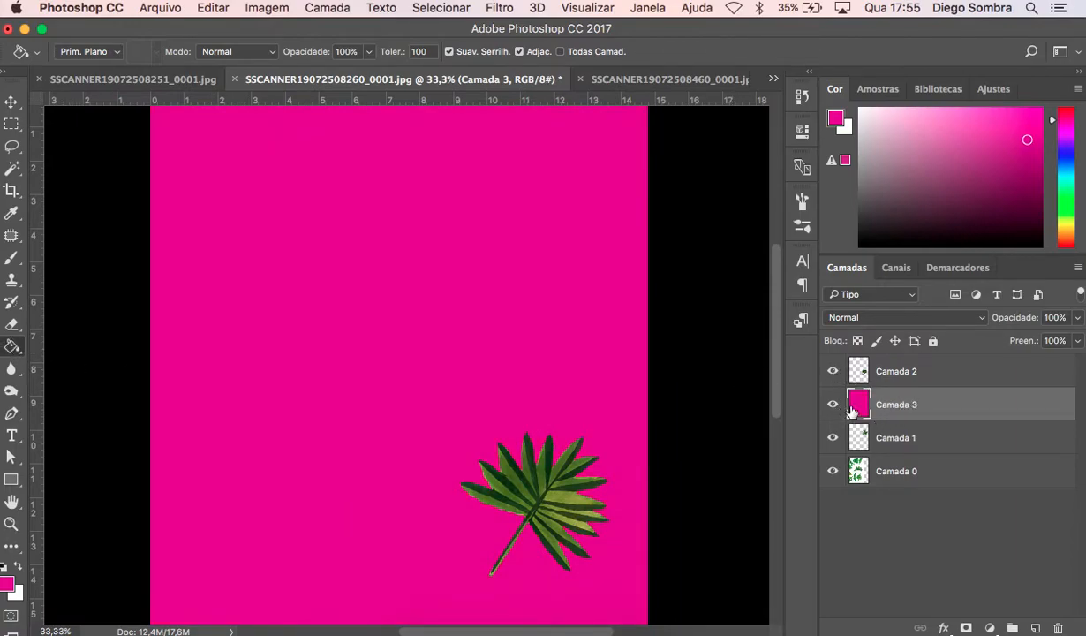
drag(890, 413, 890, 446)
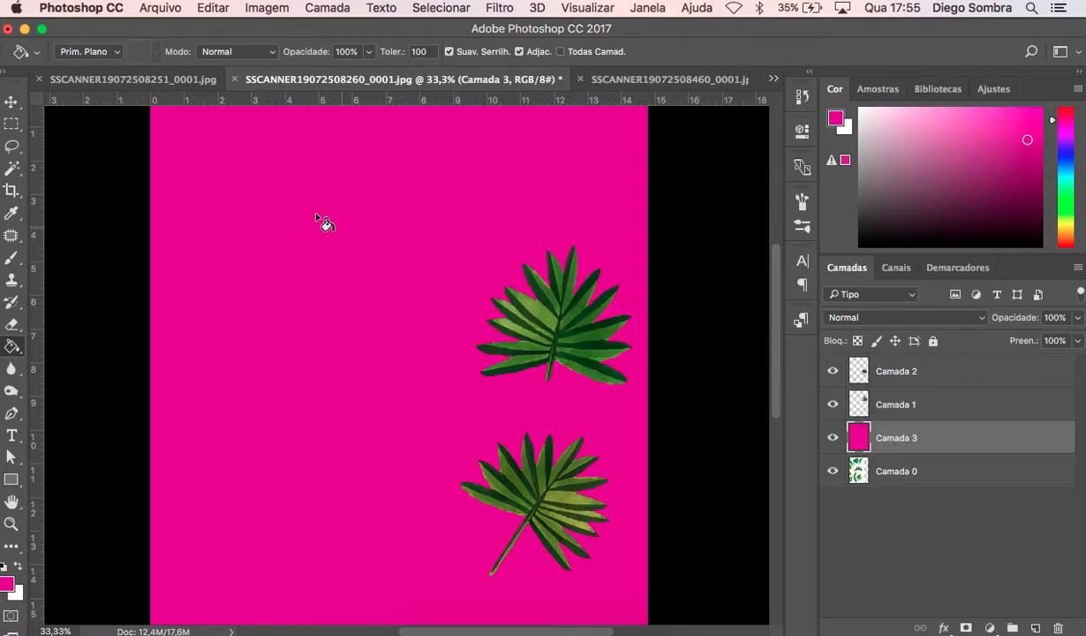
Switch to Castanhola Selva.psd and view the whole jungle composition.
click(188, 80)
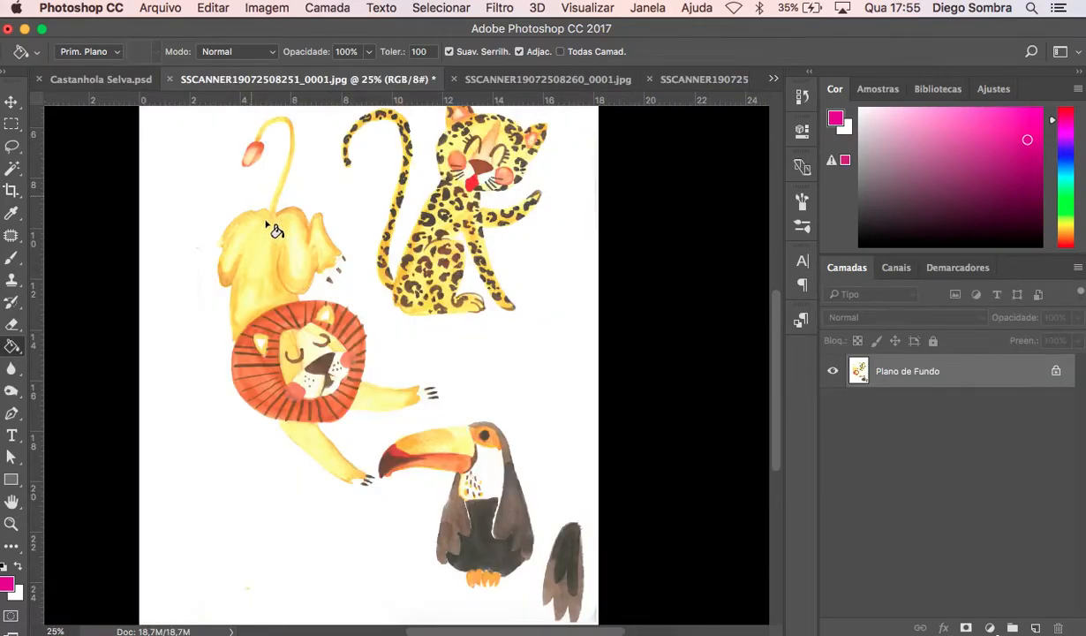
click(121, 80)
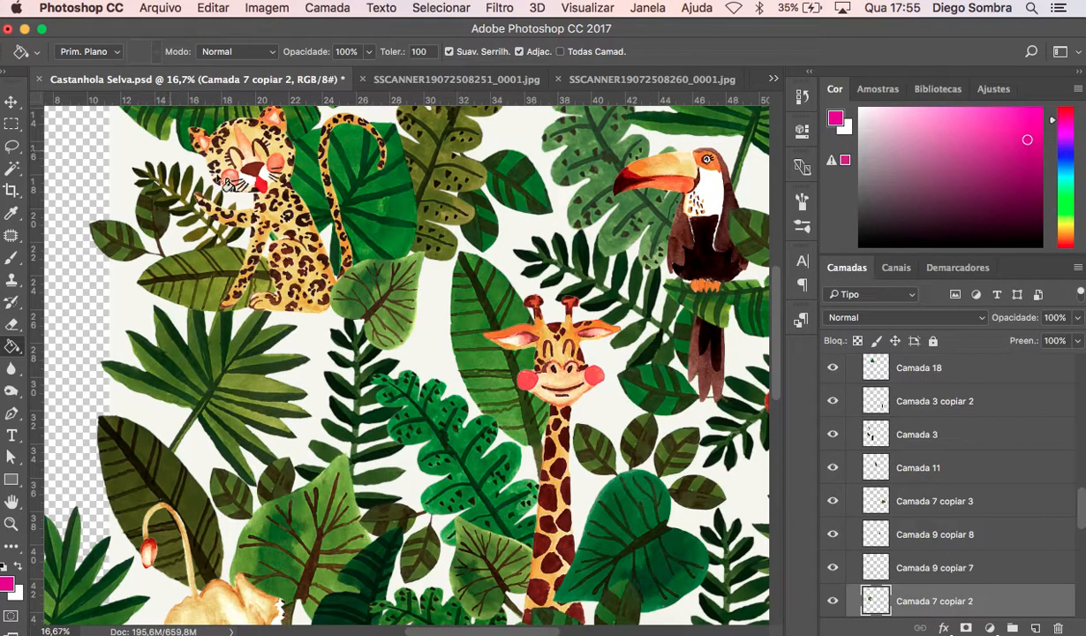
key(z)
alt+click(521, 364)
alt+click(565, 377)
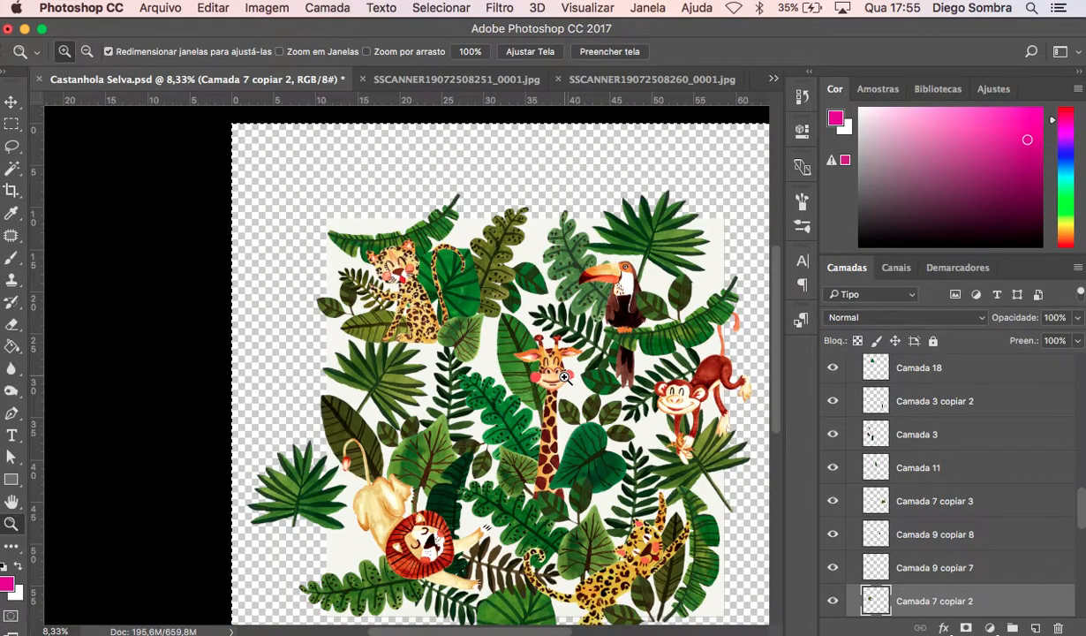
scroll(565, 377, down, 5)
scroll(565, 378, right, 5)
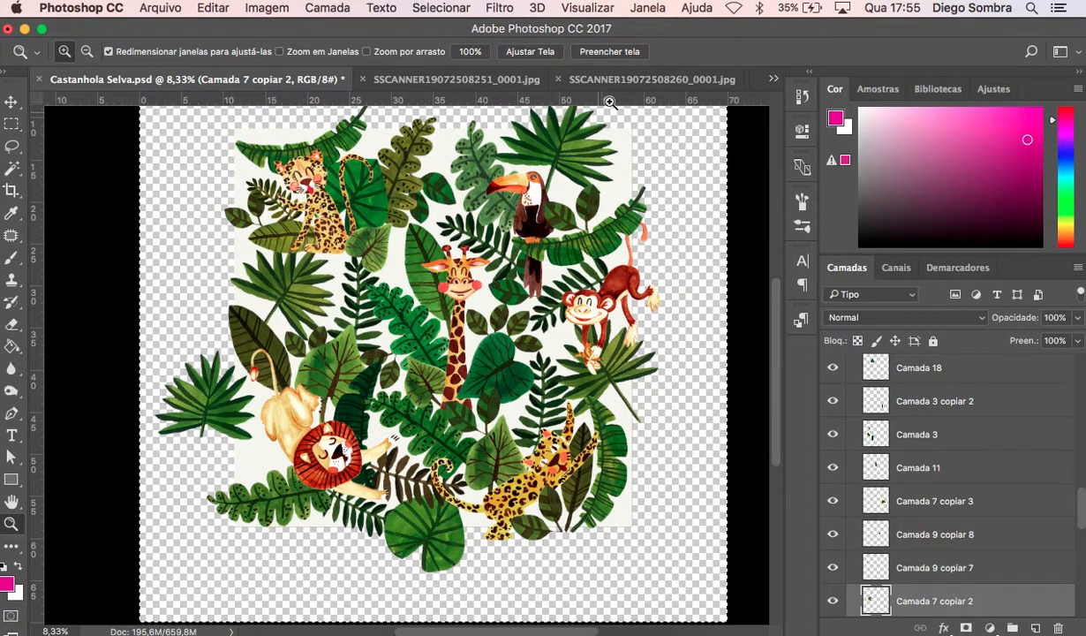
click(612, 80)
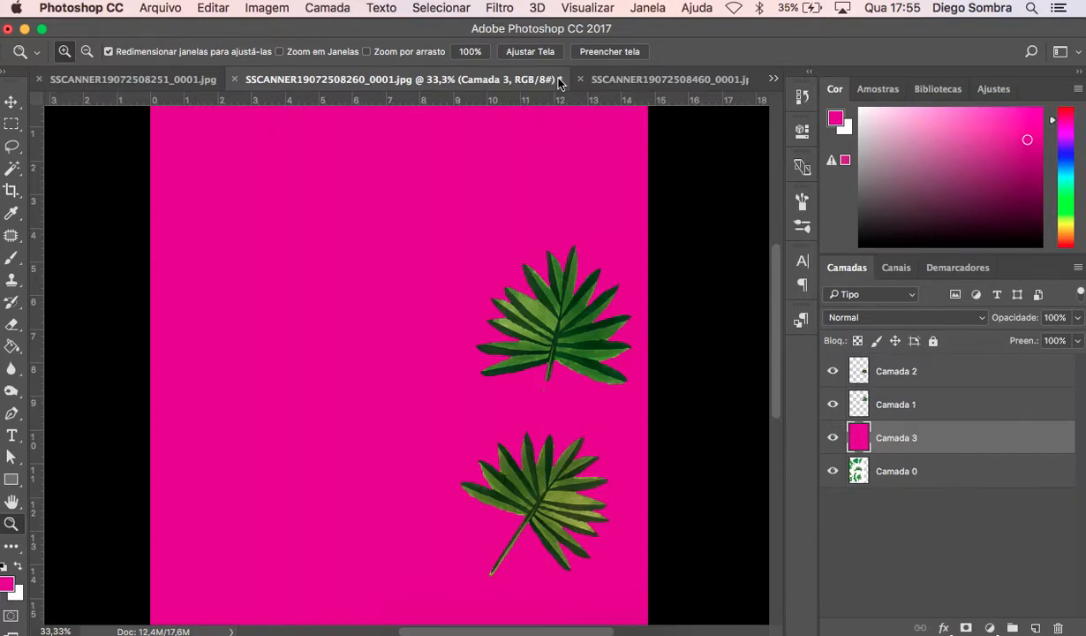
click(833, 438)
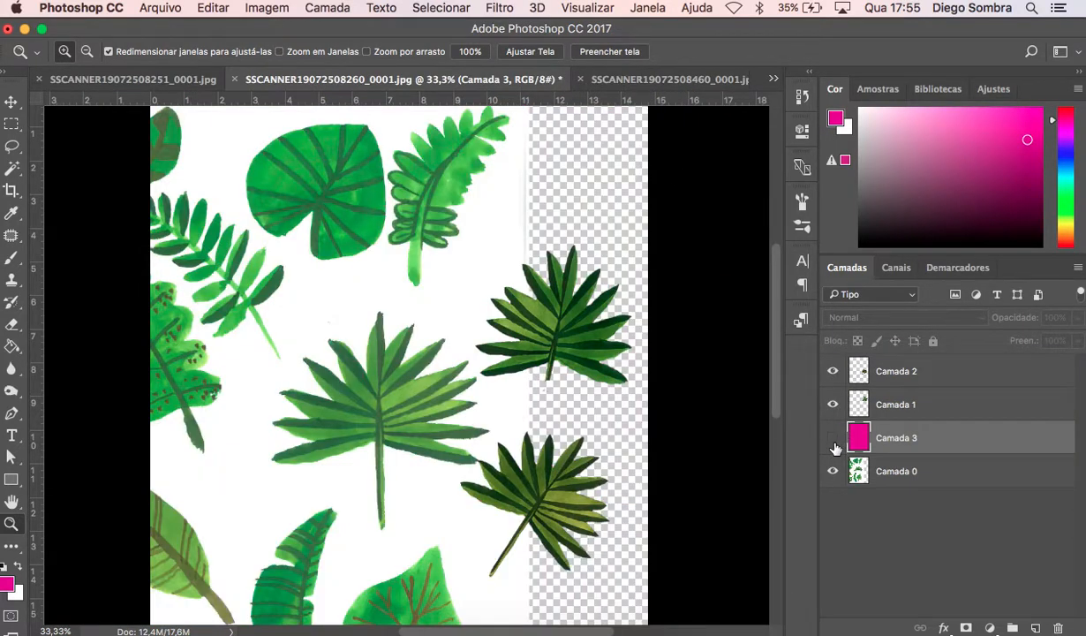
click(833, 439)
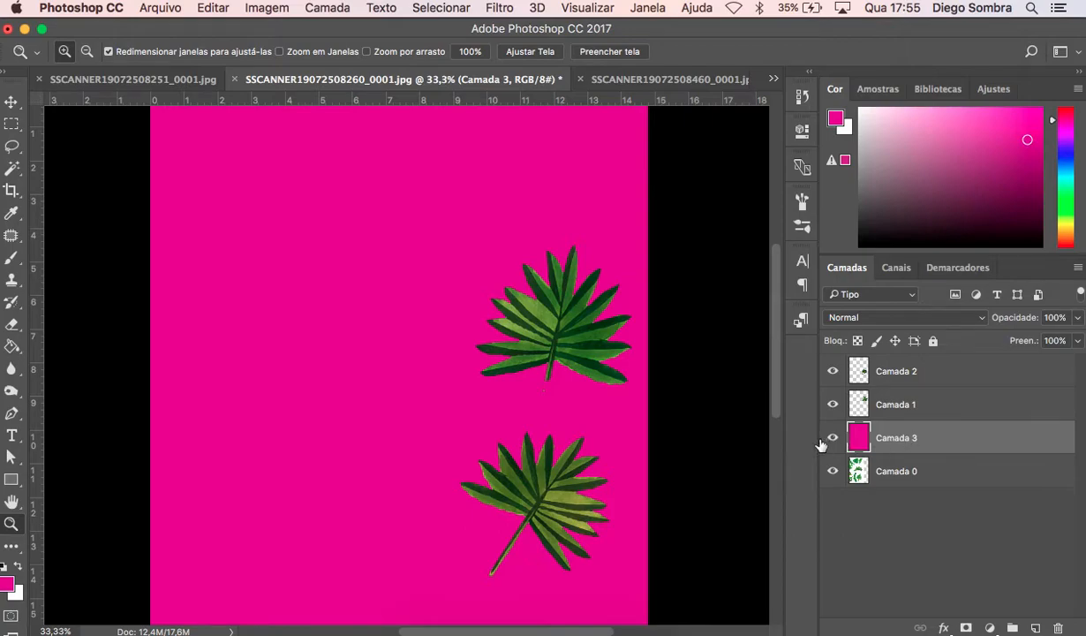
click(833, 438)
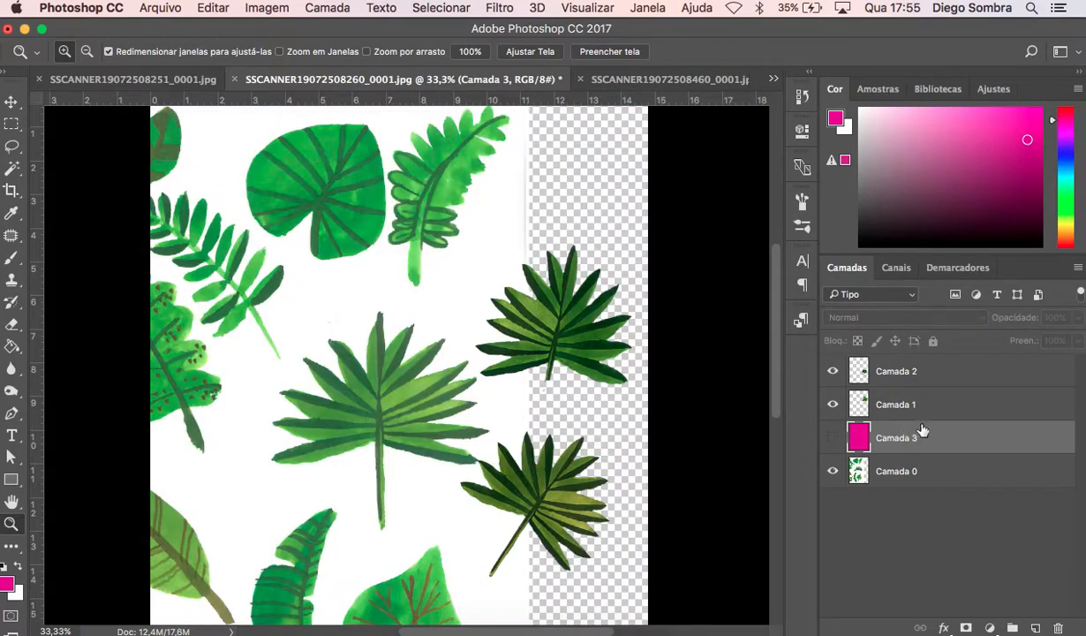
click(834, 406)
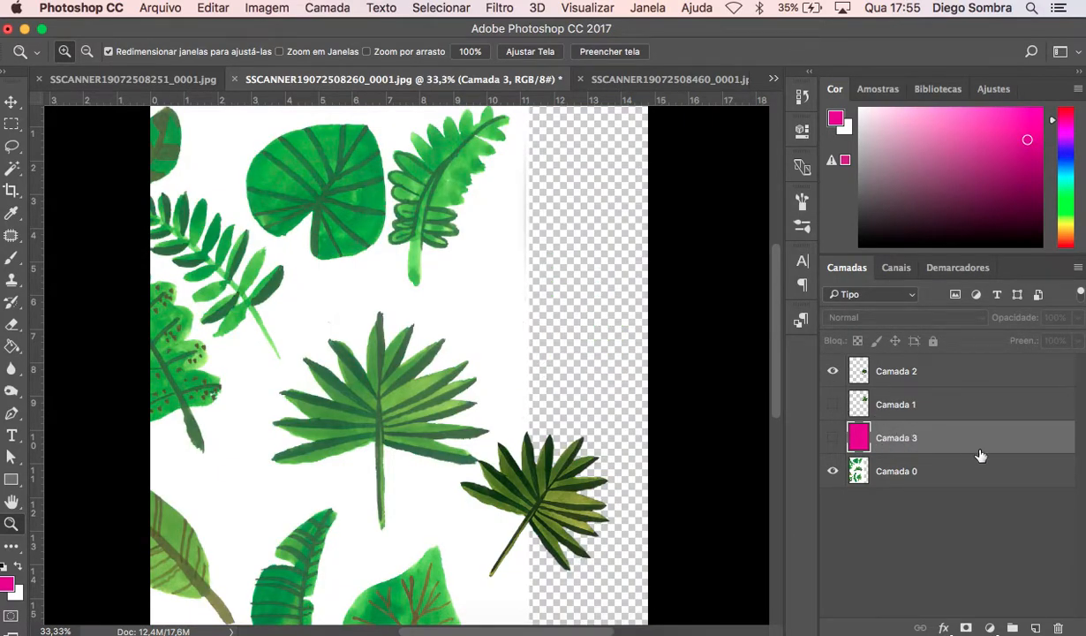
Delete the magenta layer Camada 3 and make Camada 2 the active layer.
click(1058, 627)
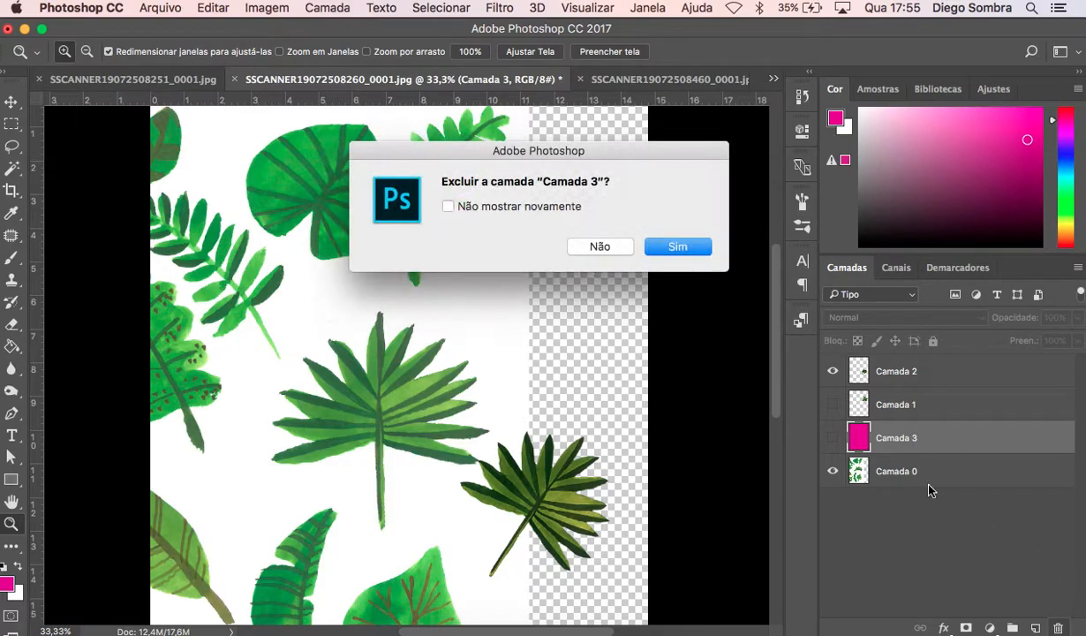
click(686, 254)
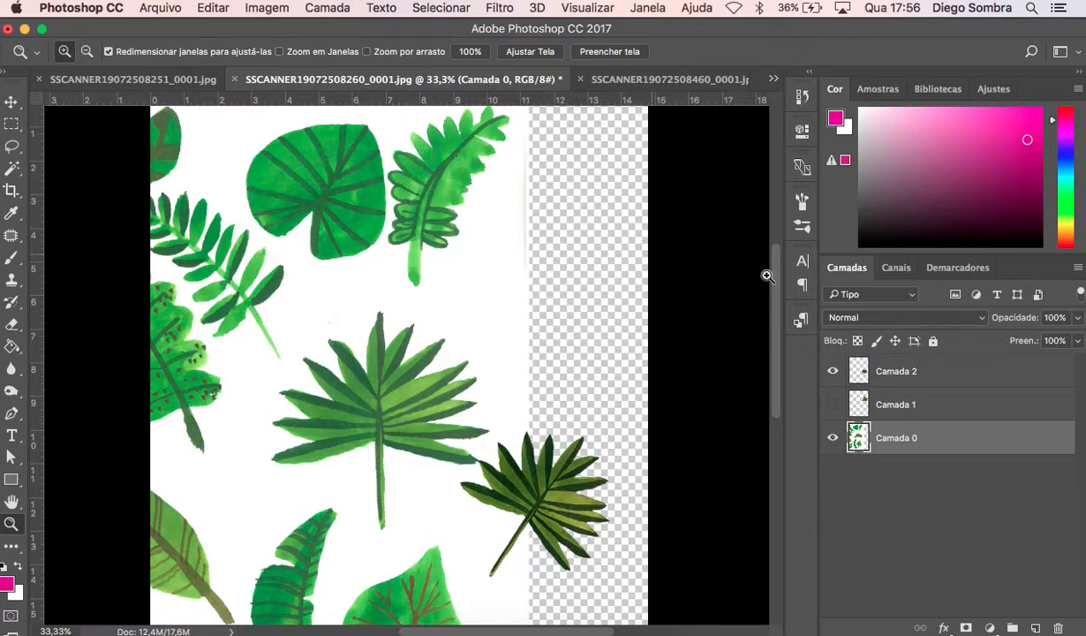
click(890, 372)
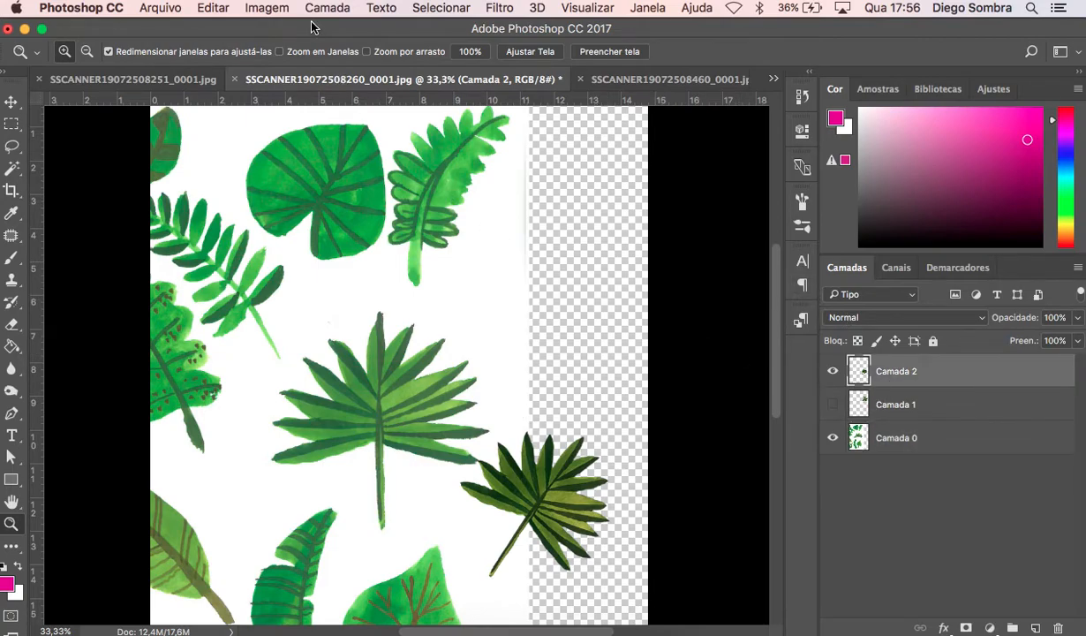
Try converting the document to greyscale without merging its layers, and undo the conversion.
click(277, 9)
mouse_move(278, 31)
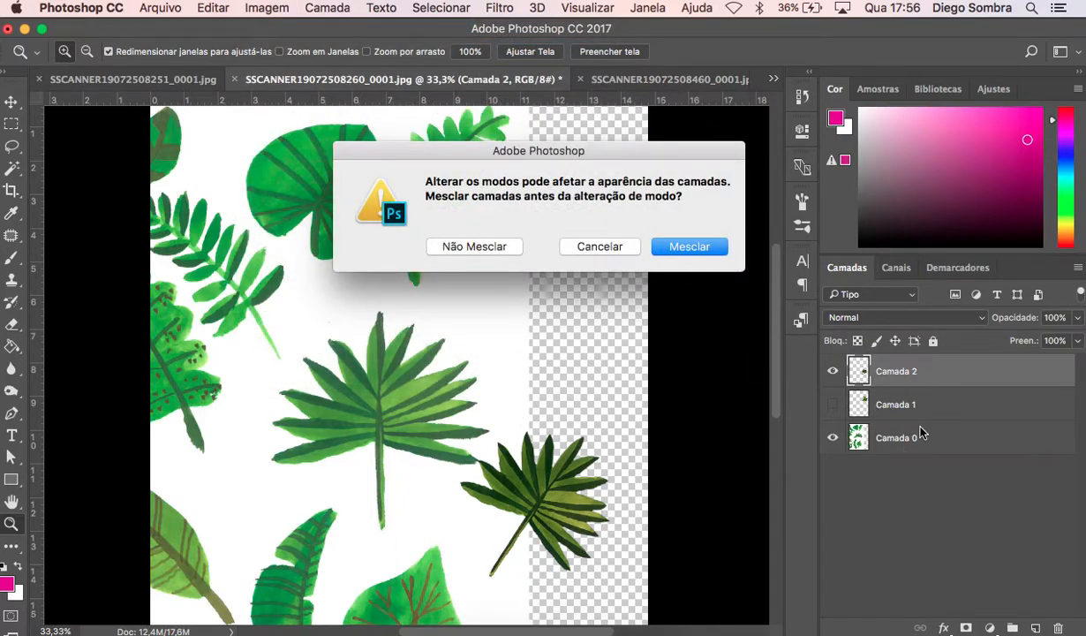
click(480, 249)
click(675, 275)
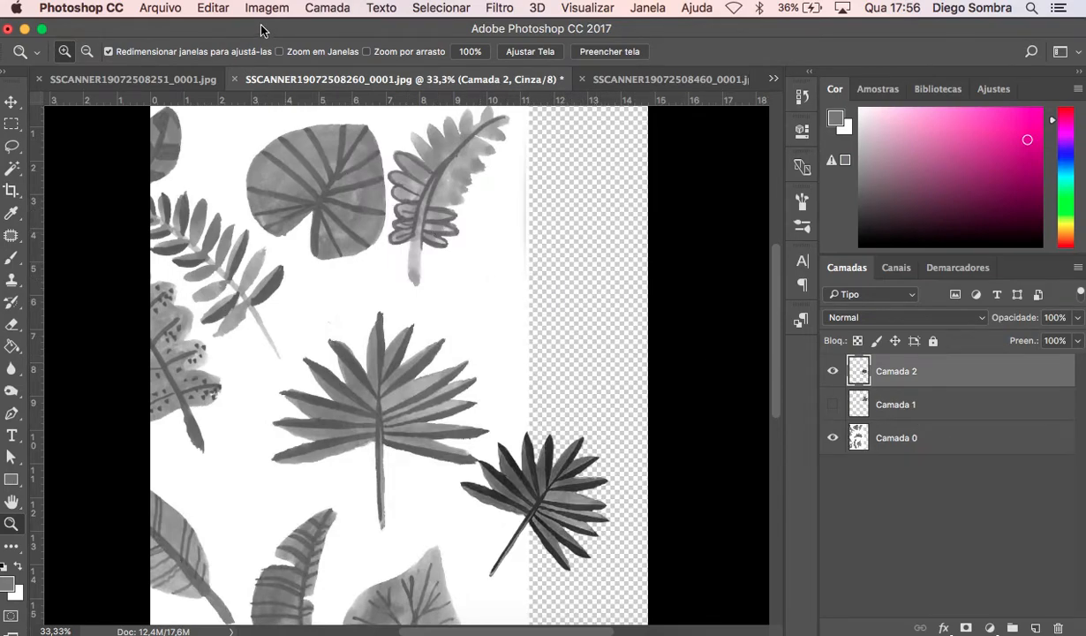
click(210, 10)
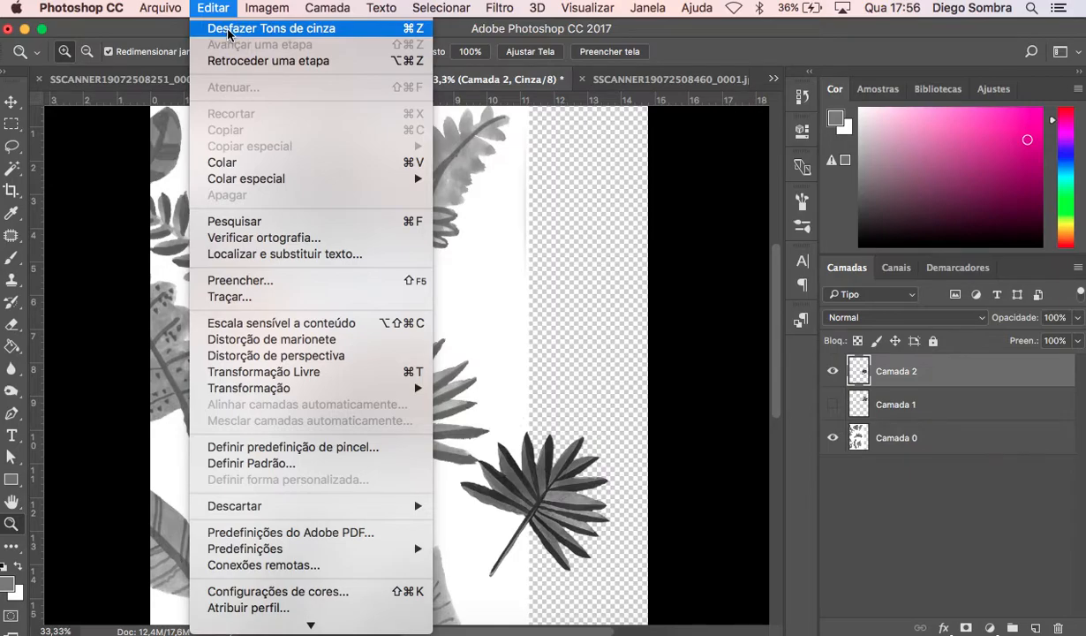
click(228, 30)
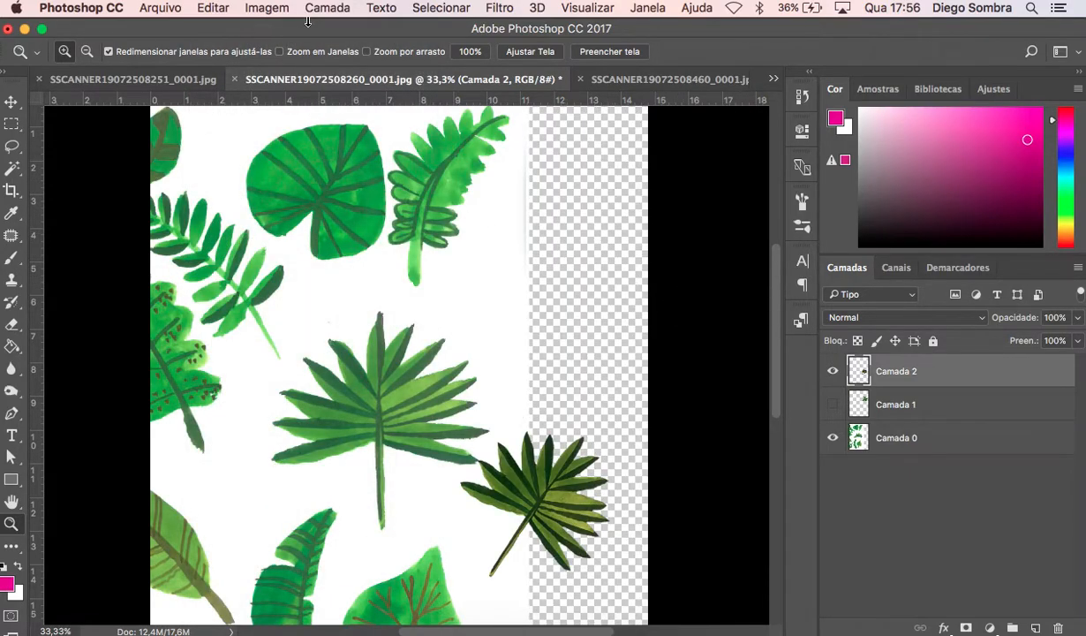
Open the Brightness/Contrast adjustment for Camada 2, dismiss it, and toggle that layer's visibility off and on.
click(283, 11)
mouse_move(345, 53)
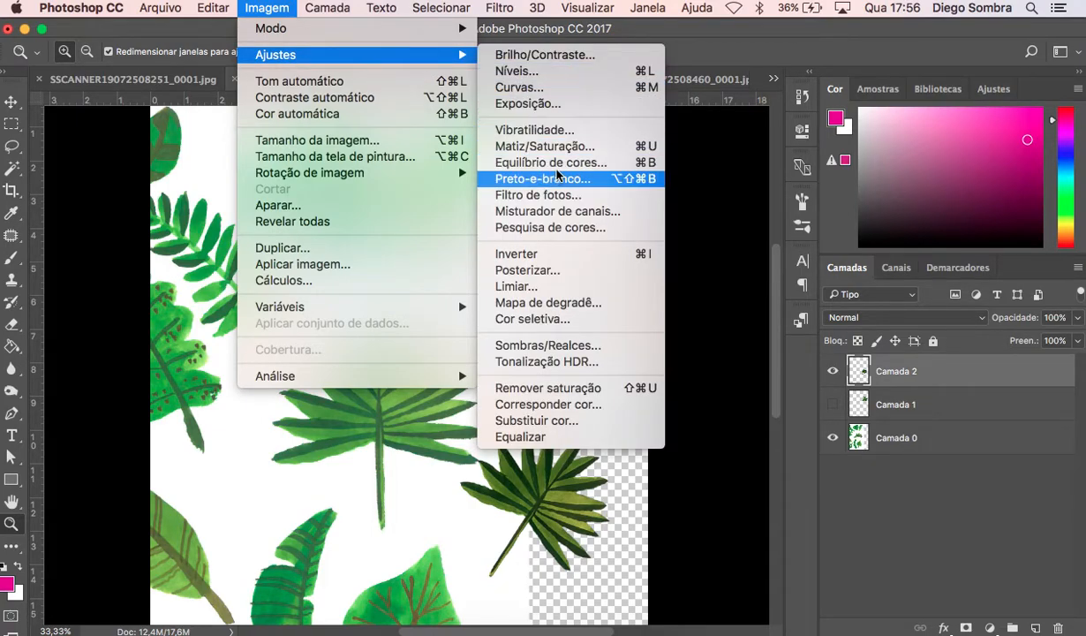
click(573, 54)
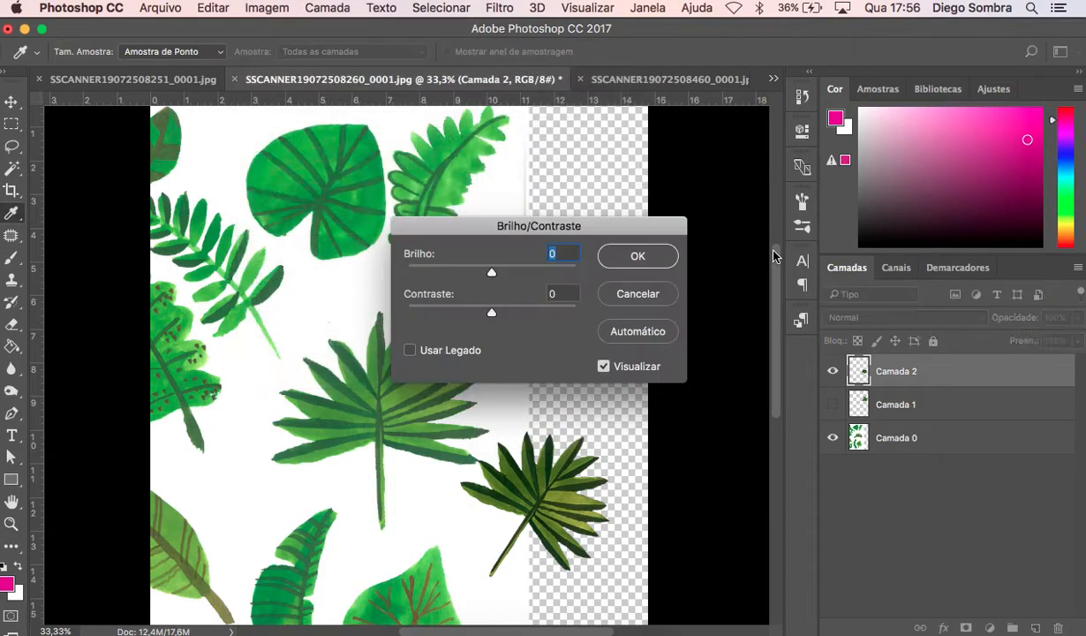
drag(622, 231, 634, 182)
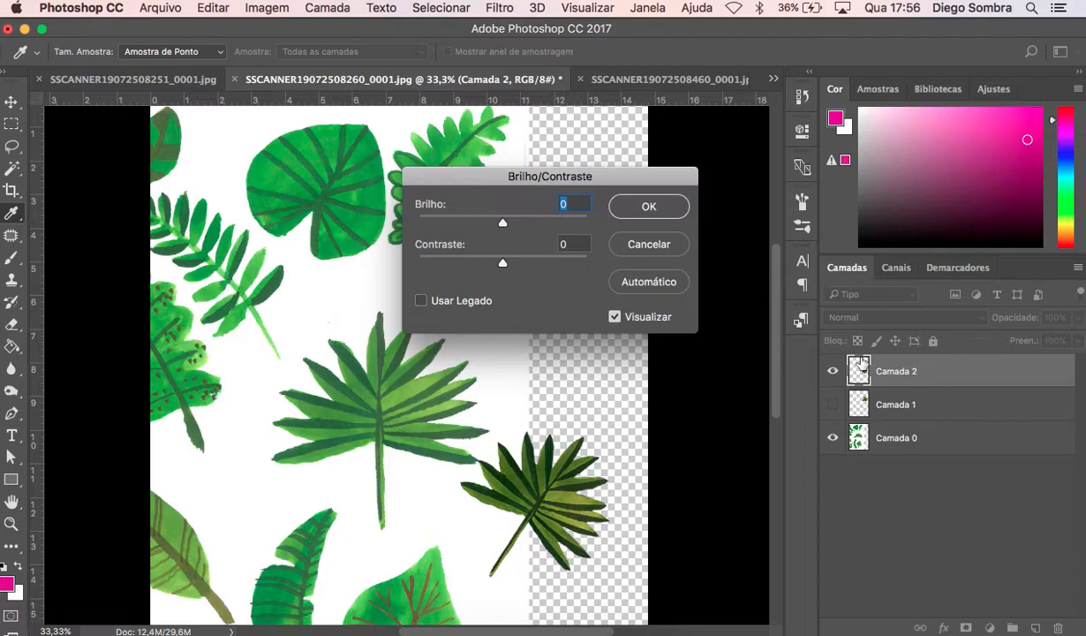
click(643, 244)
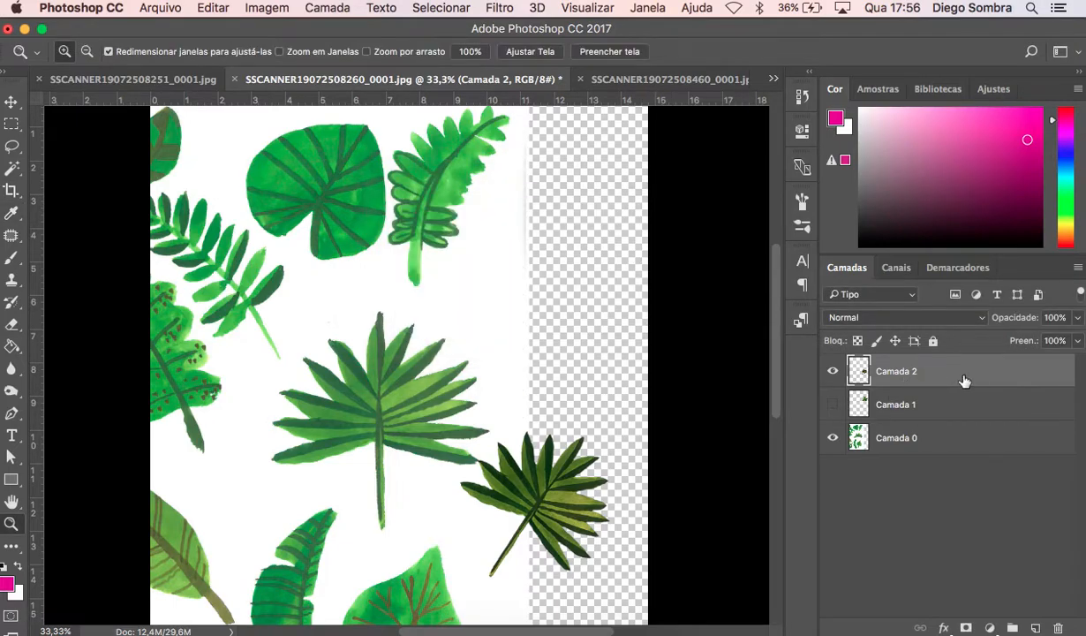
click(833, 374)
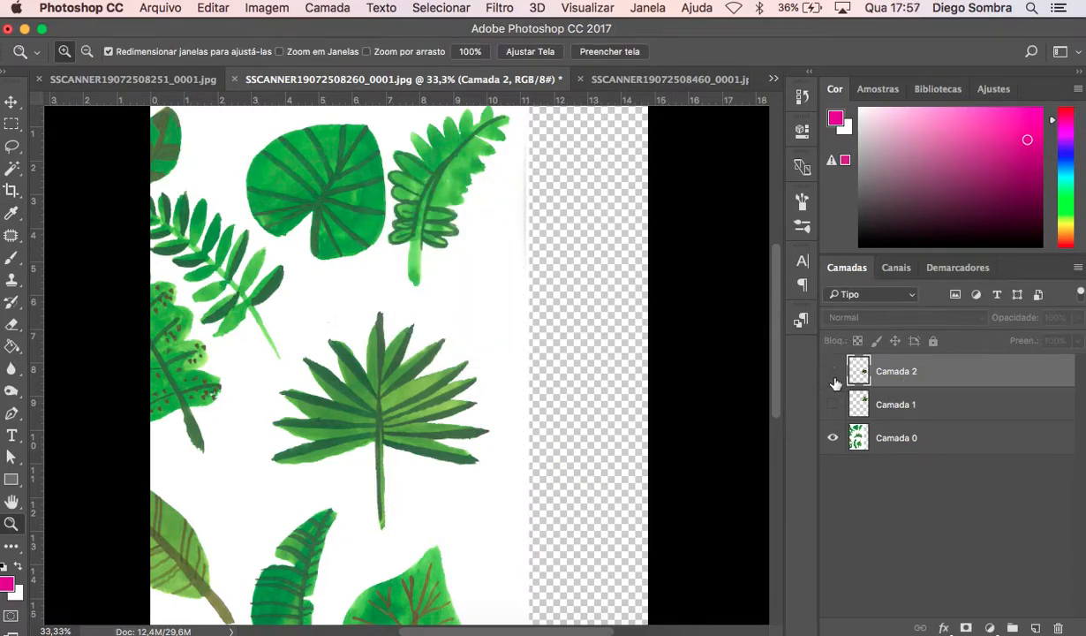
click(834, 371)
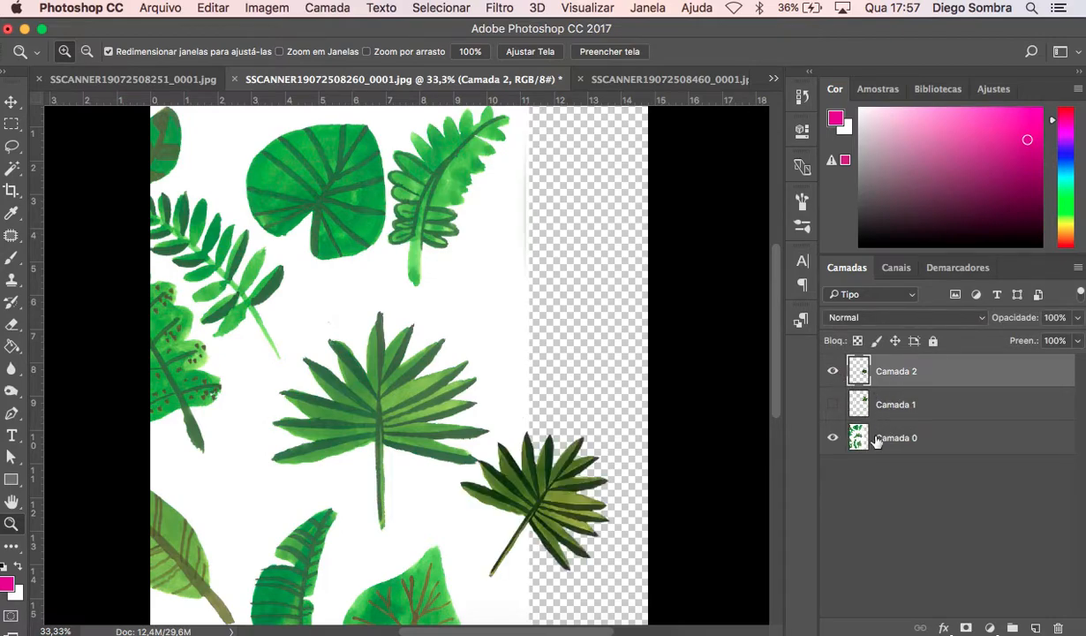
Preview a brightness of 94 and a contrast of -24 on Camada 0, and cancel the adjustment.
click(901, 444)
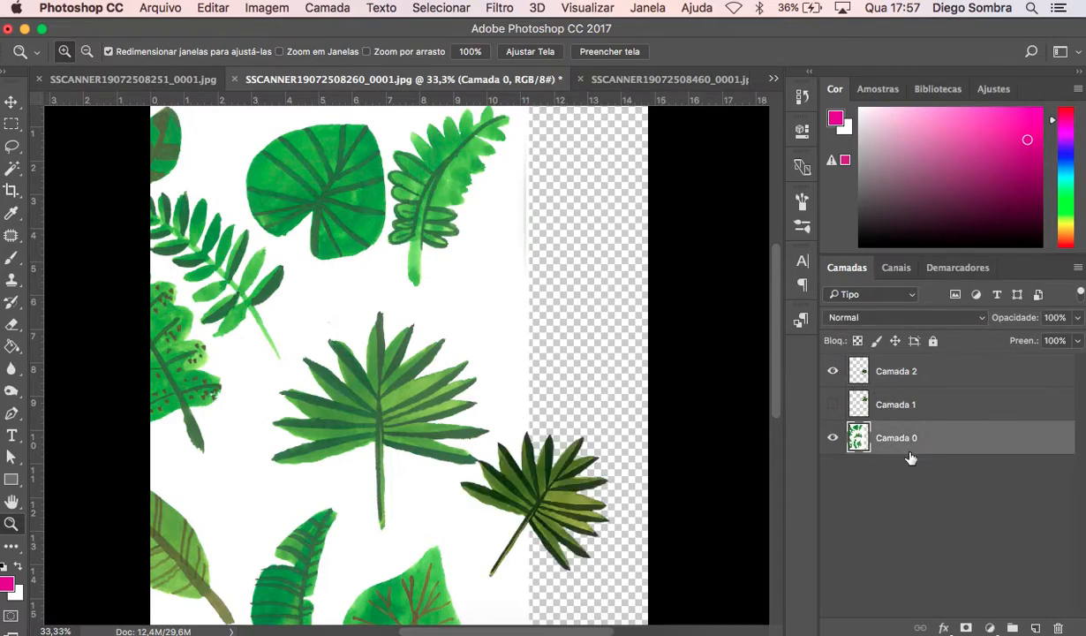
click(277, 10)
mouse_move(296, 55)
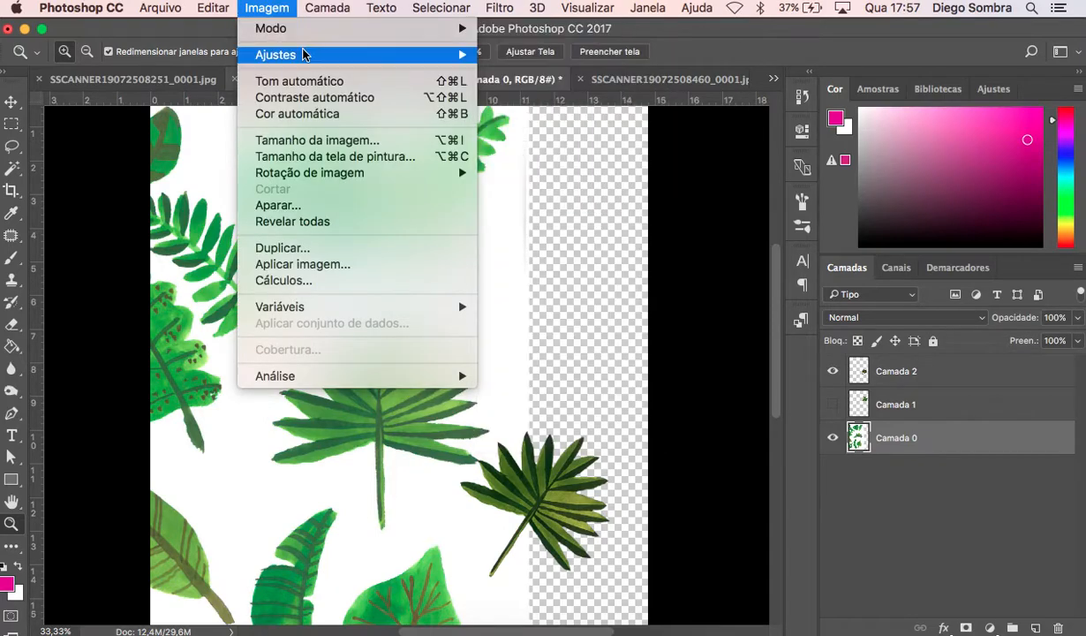
click(553, 56)
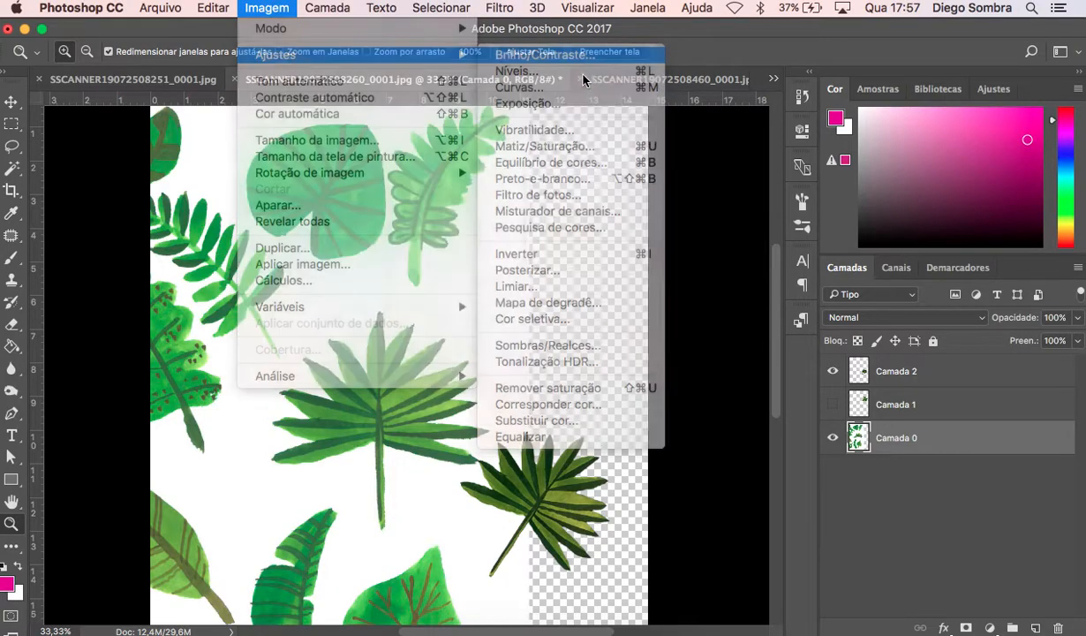
drag(508, 225, 555, 223)
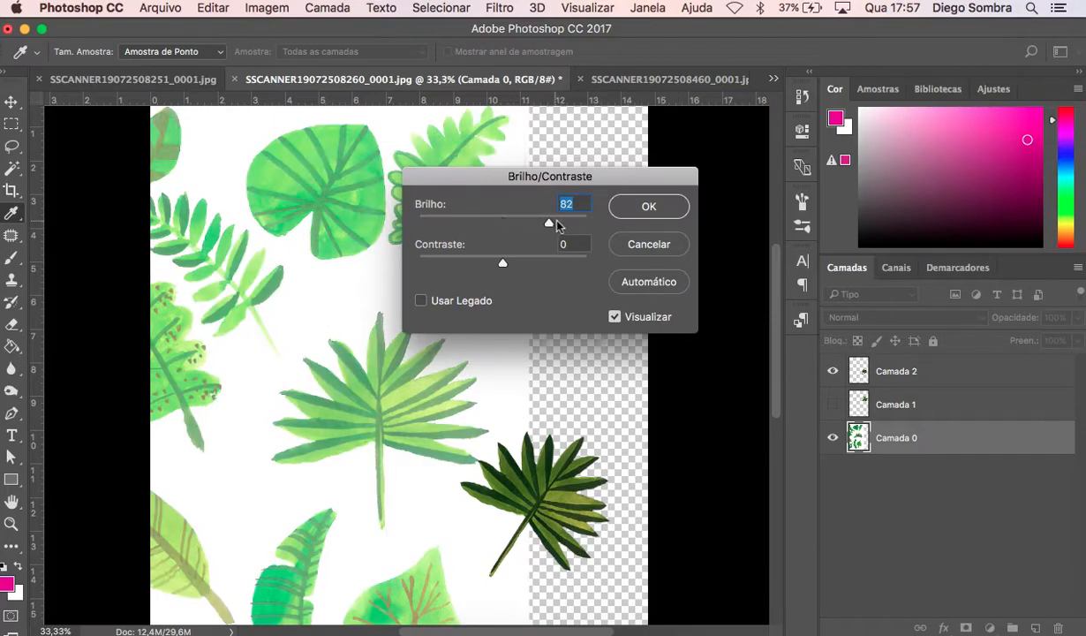
drag(478, 268, 461, 231)
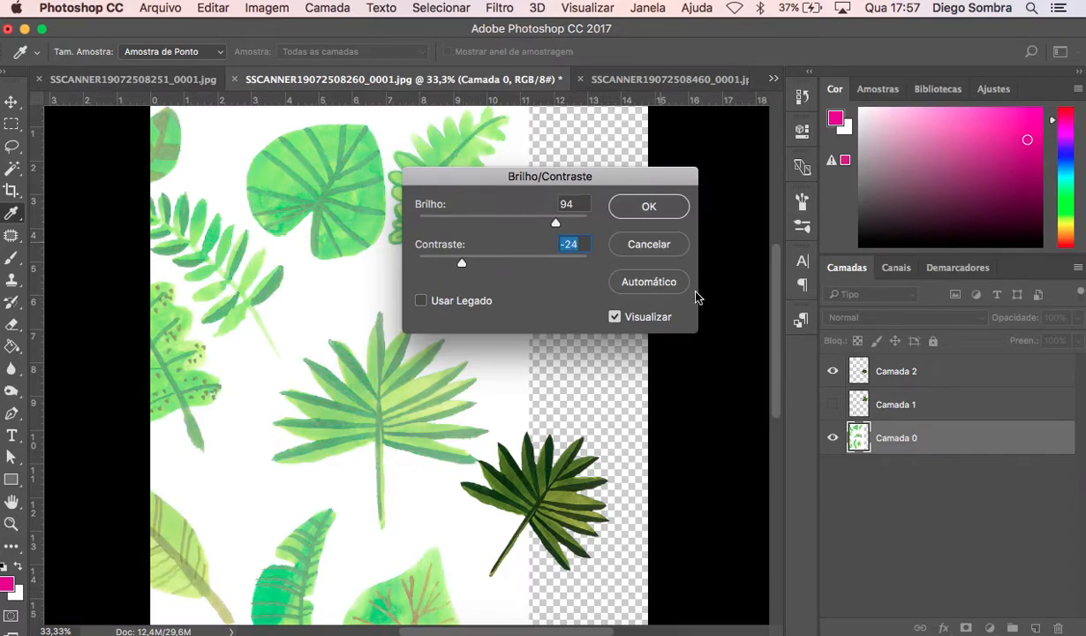
key(Escape)
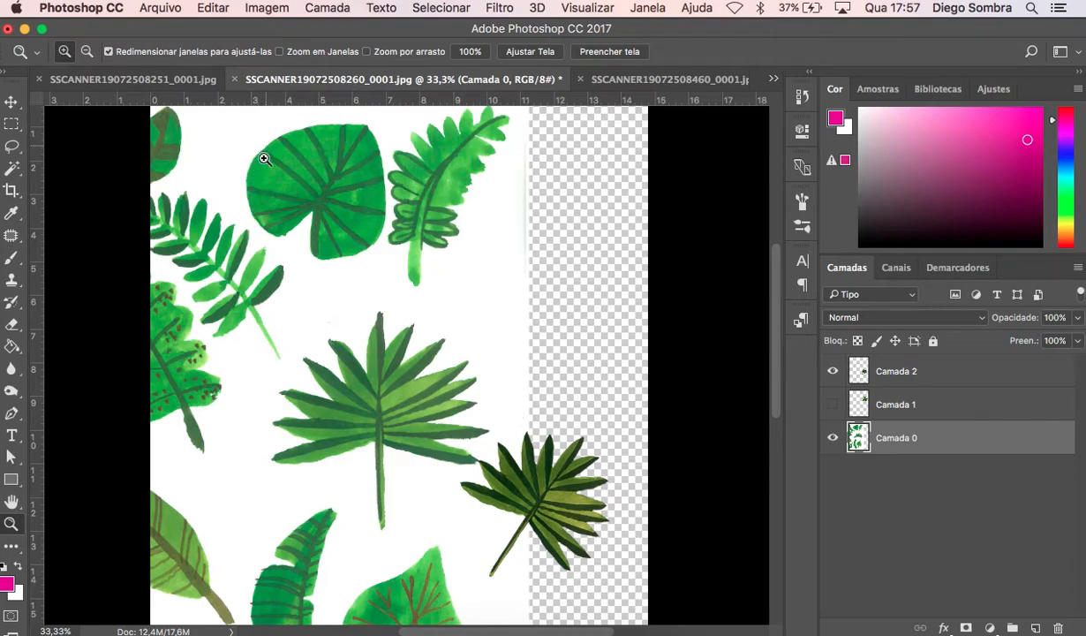
click(152, 80)
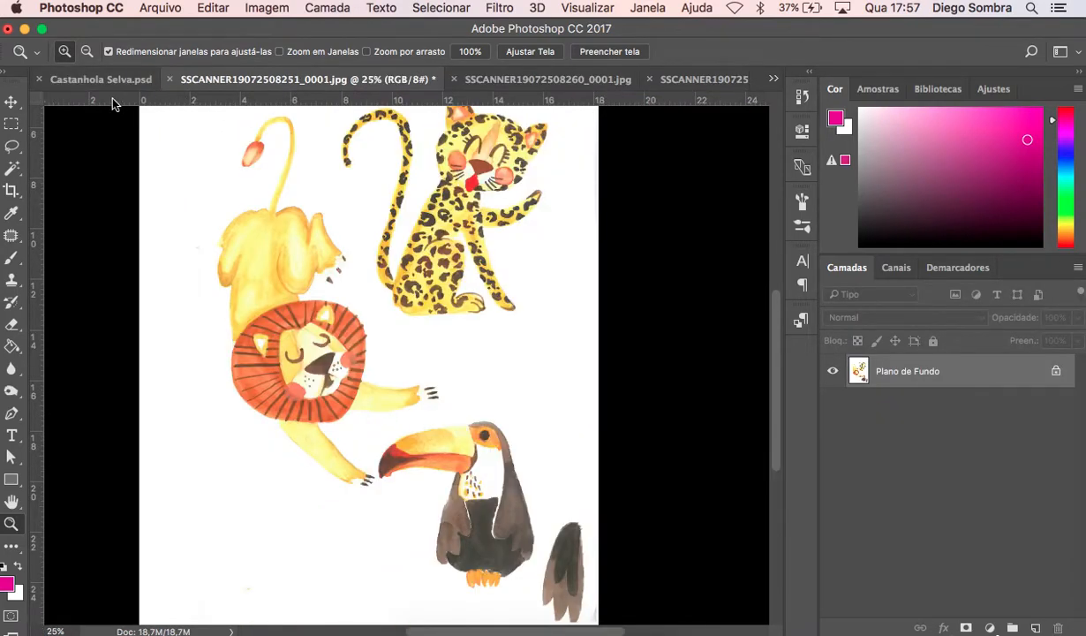
click(171, 79)
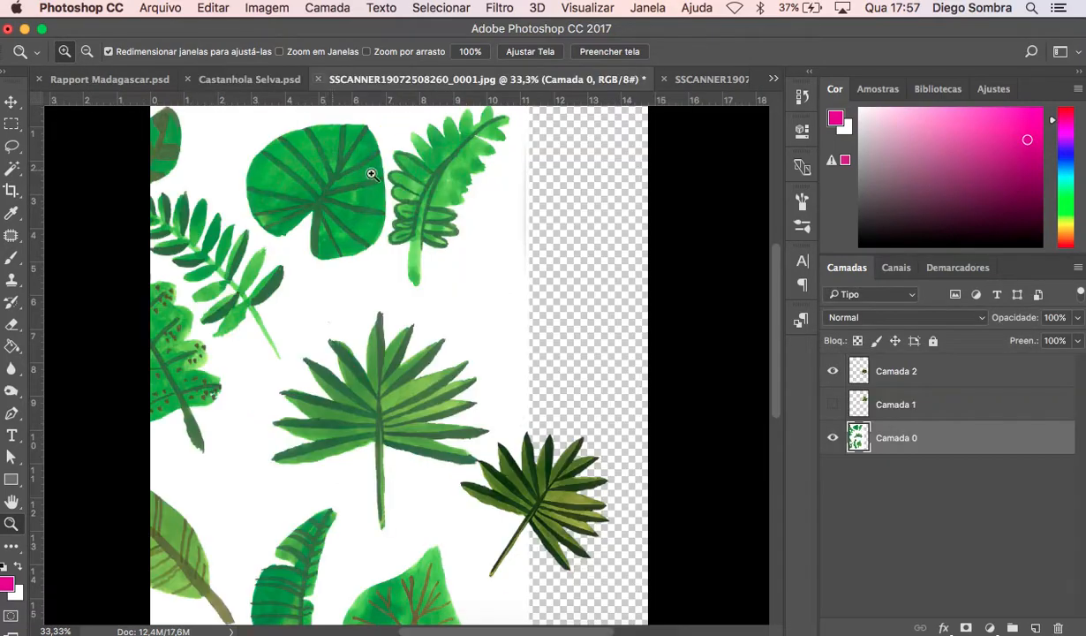
click(319, 80)
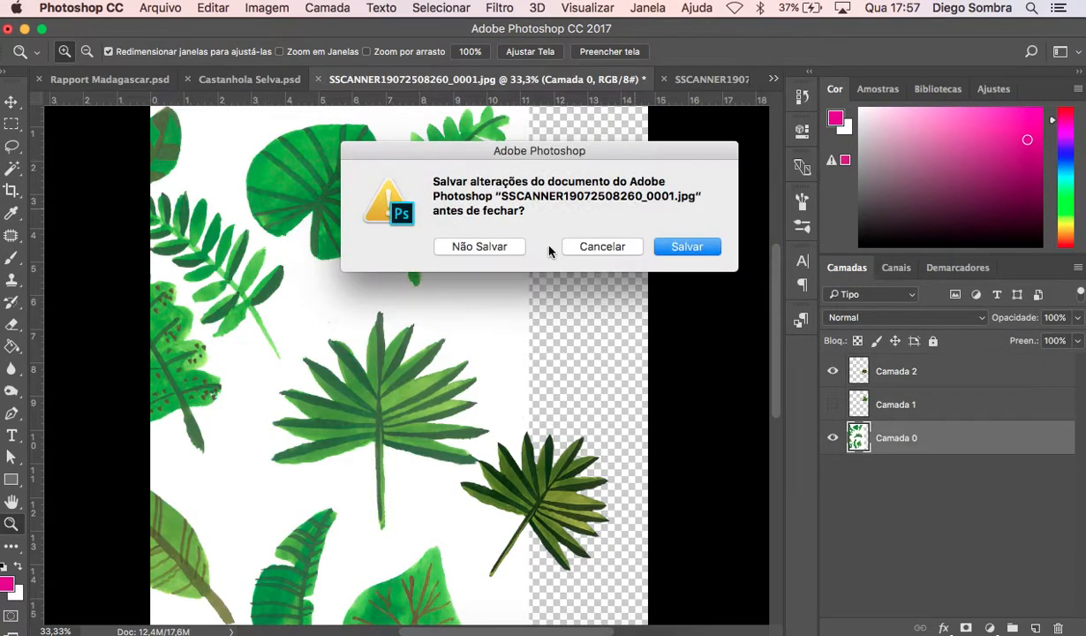
click(484, 247)
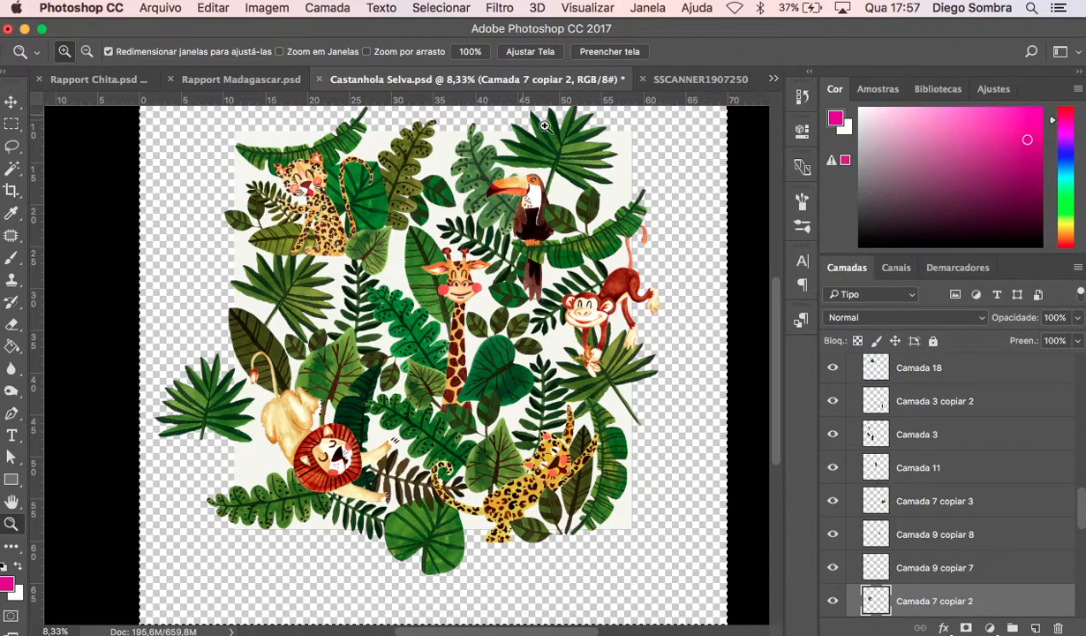
click(691, 80)
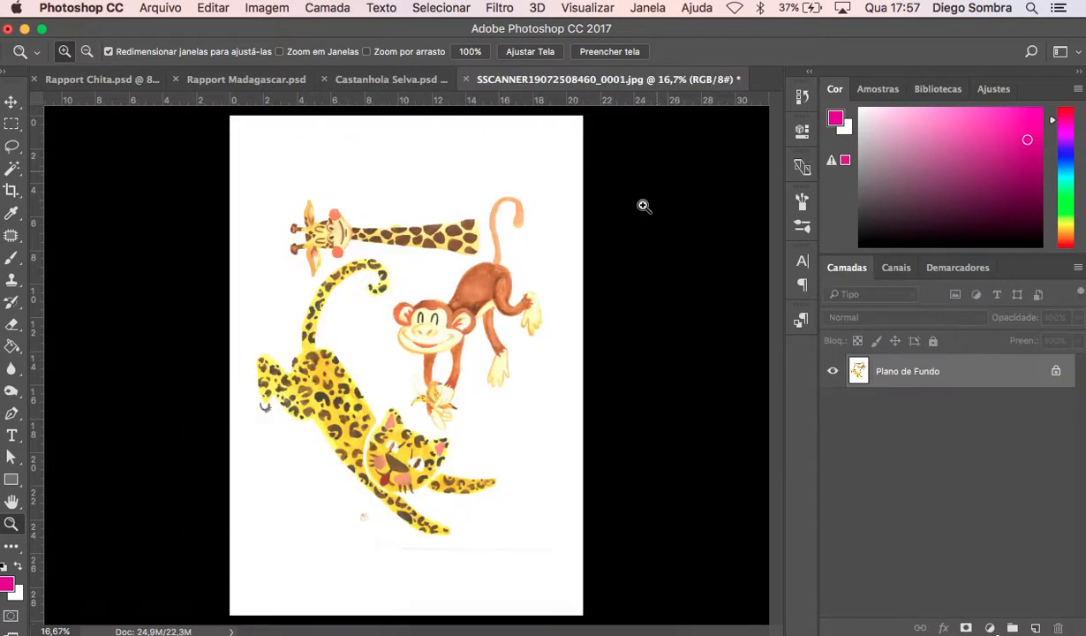
click(404, 81)
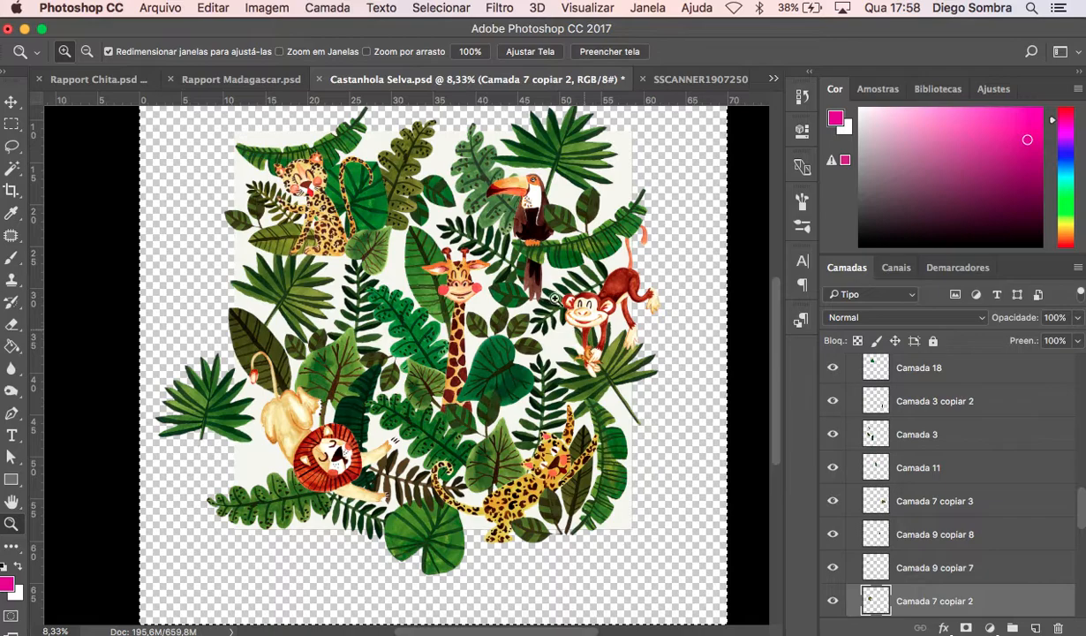
click(514, 267)
alt+click(515, 353)
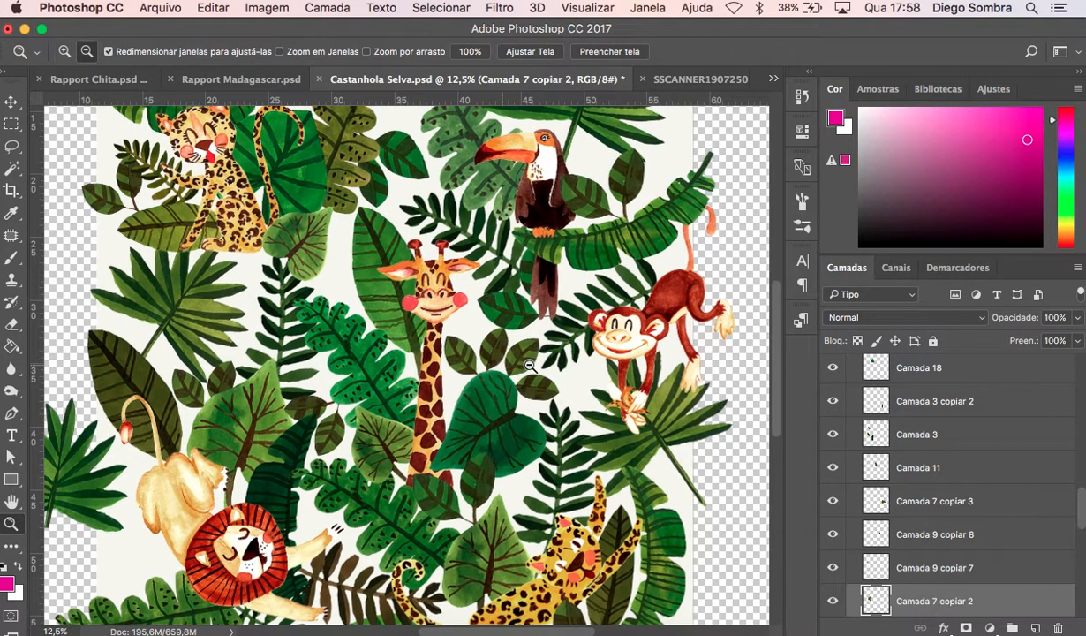
click(574, 347)
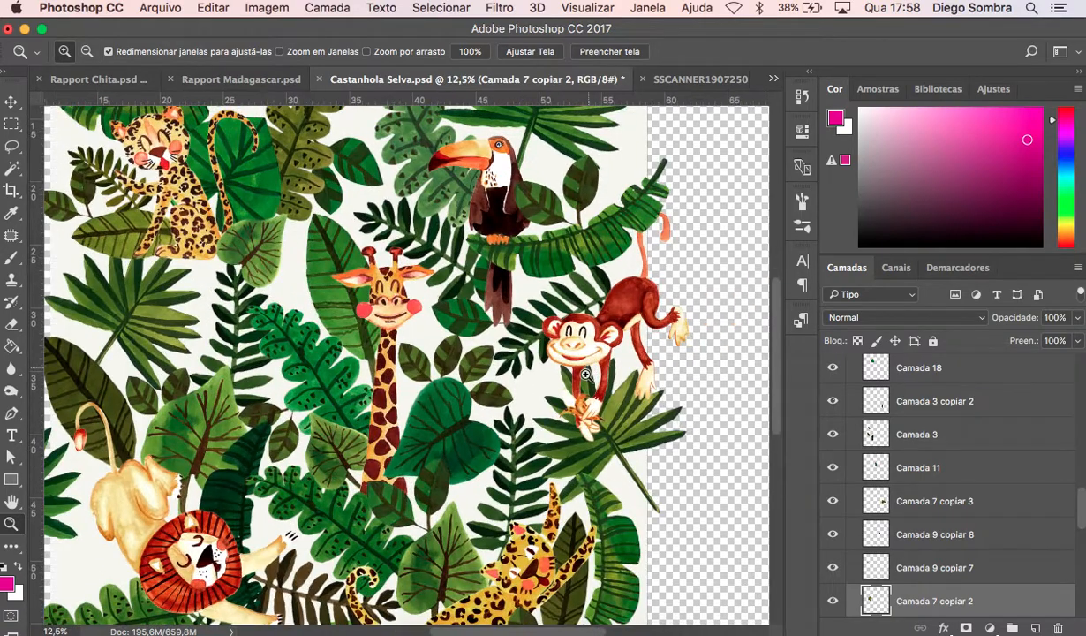
alt+click(415, 362)
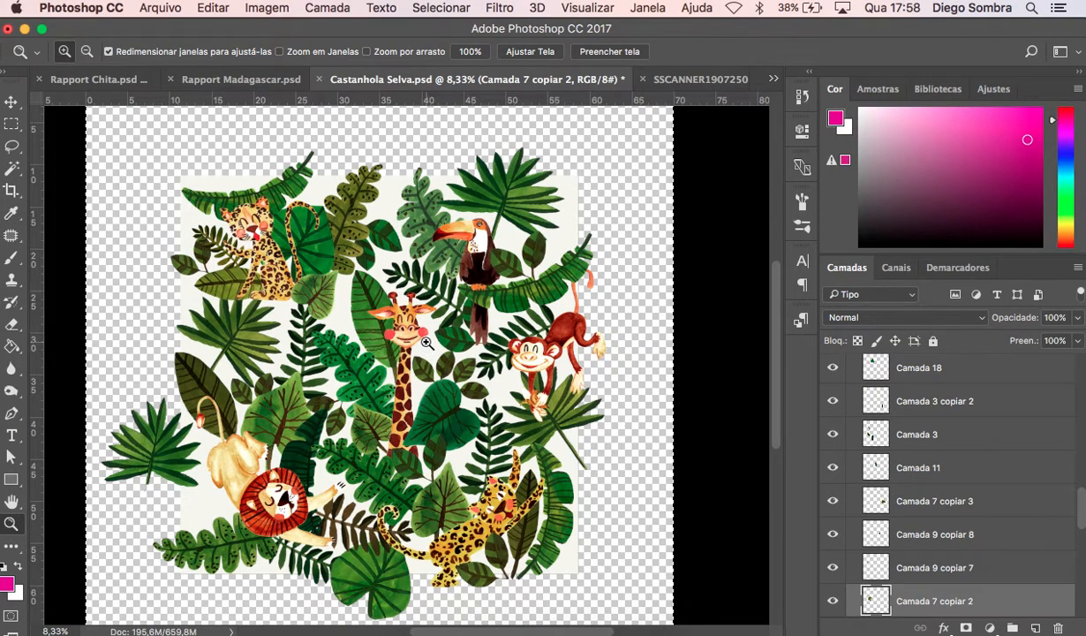
click(406, 419)
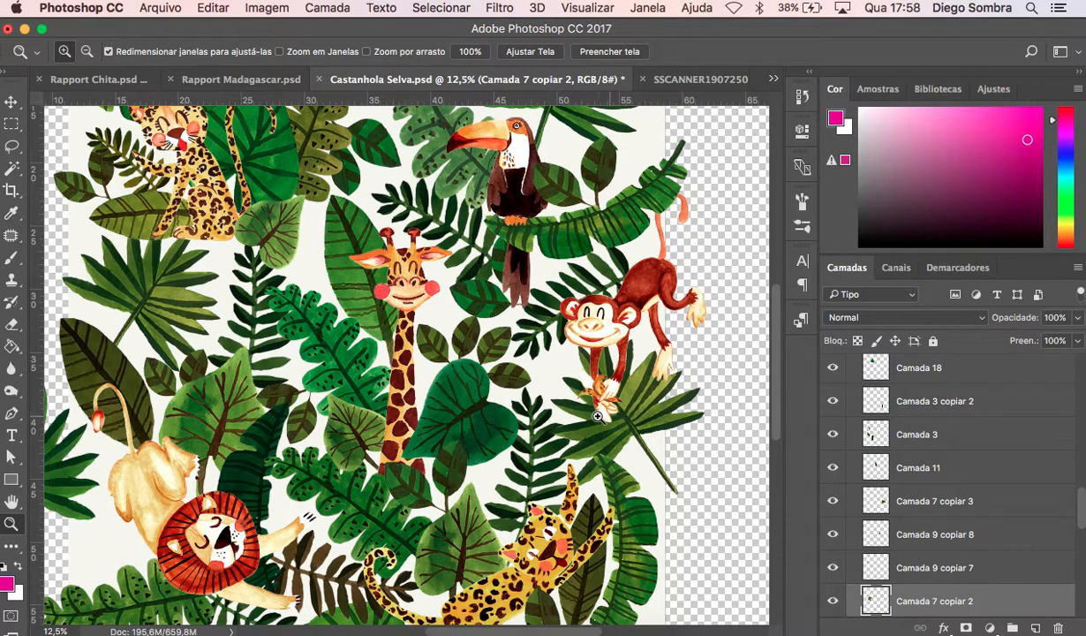
scroll(476, 449, left, 5)
scroll(477, 449, up, 3)
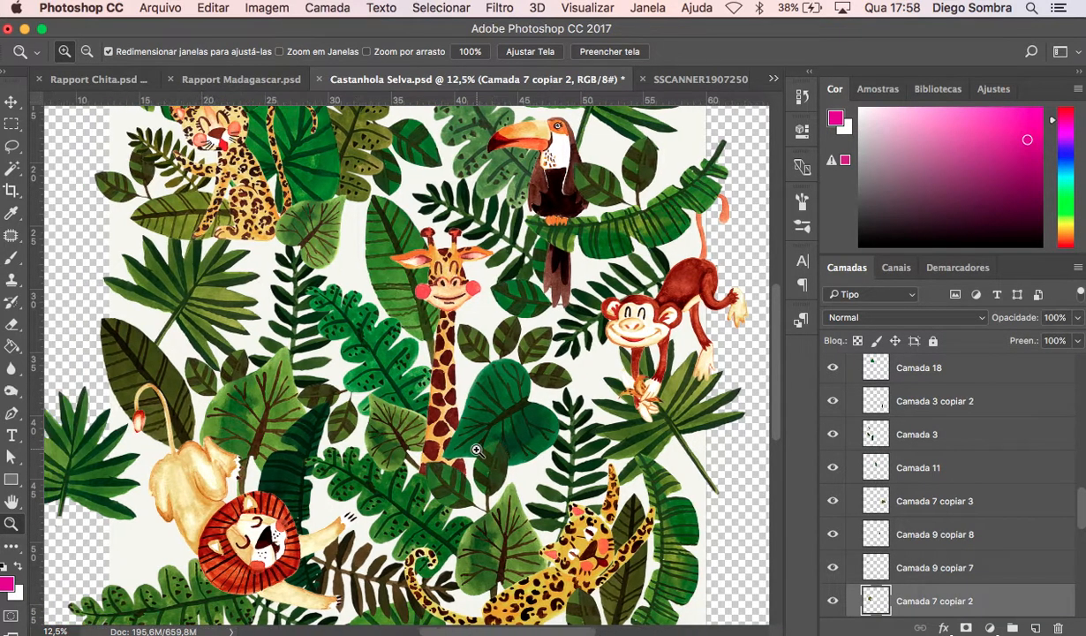
scroll(477, 448, down, 10)
scroll(477, 448, right, 10)
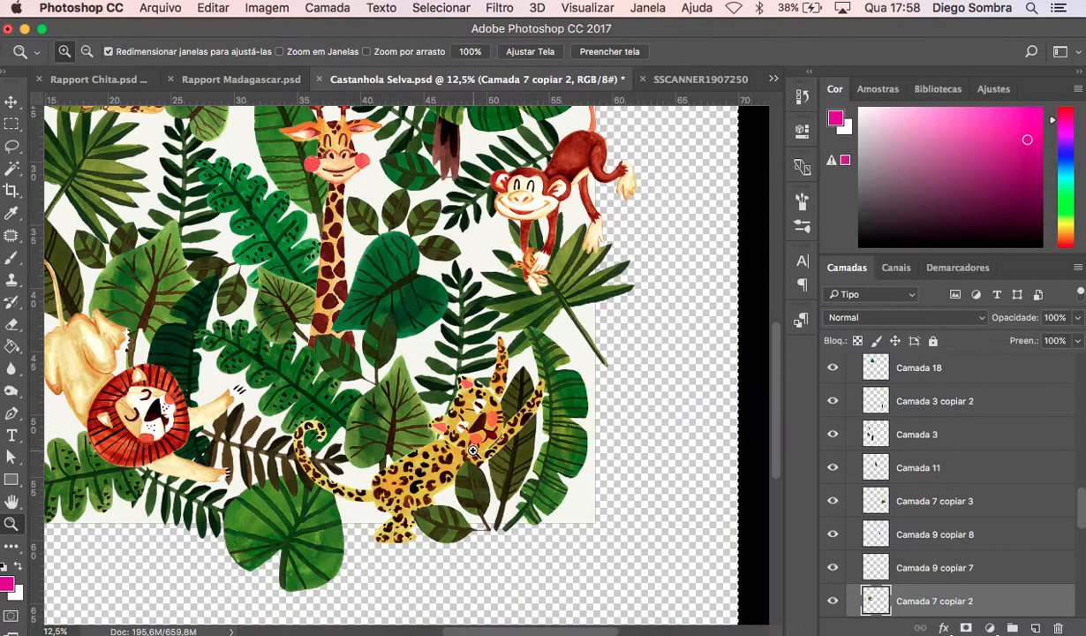
scroll(473, 450, up, 8)
scroll(472, 451, left, 4)
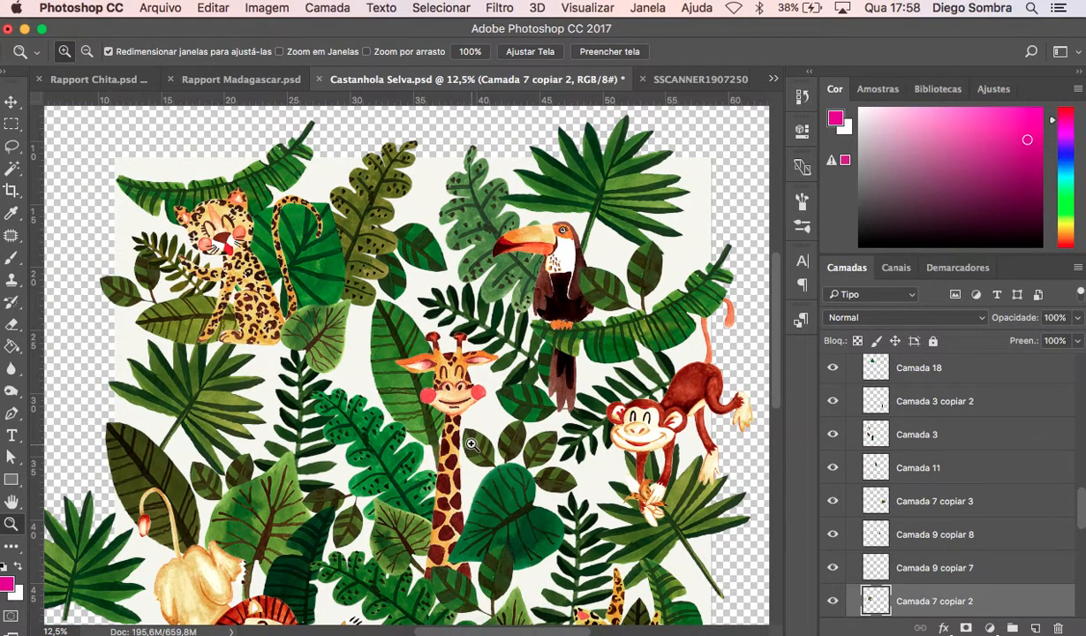
Check the dimensions and resolution of Castanhola Selva.psd in Image Size, and view the whole composition.
click(263, 11)
click(313, 142)
double_click(638, 324)
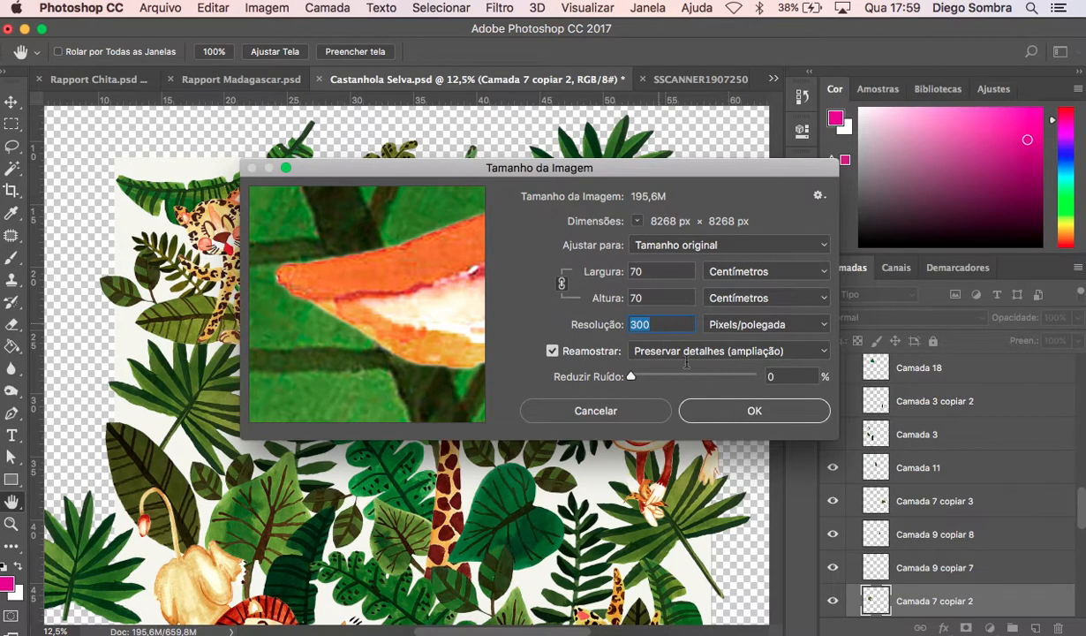
click(732, 412)
key(z)
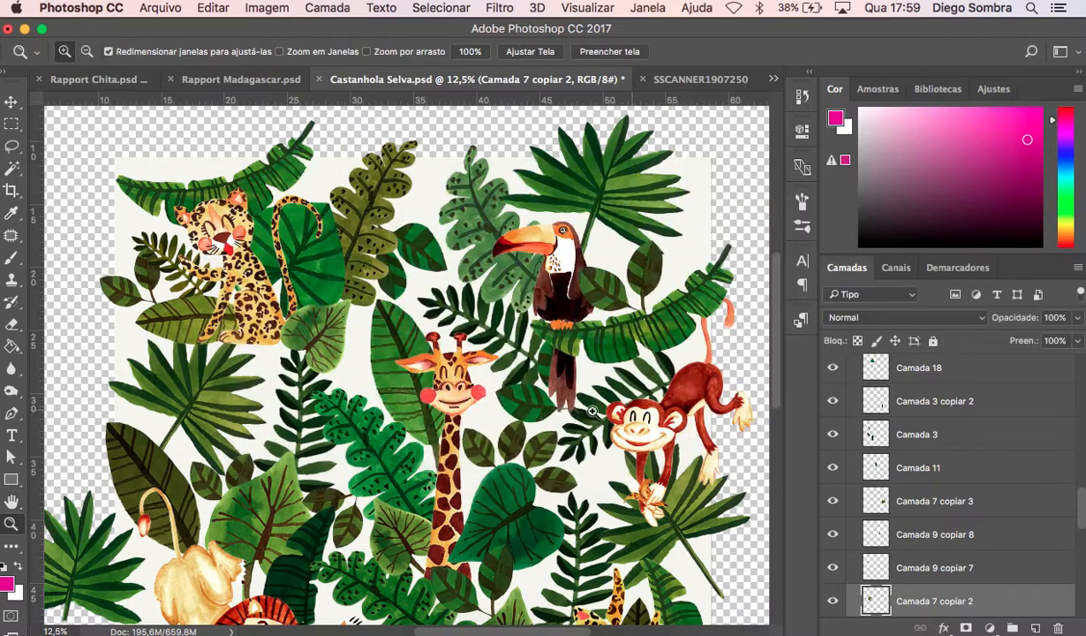
alt+click(470, 400)
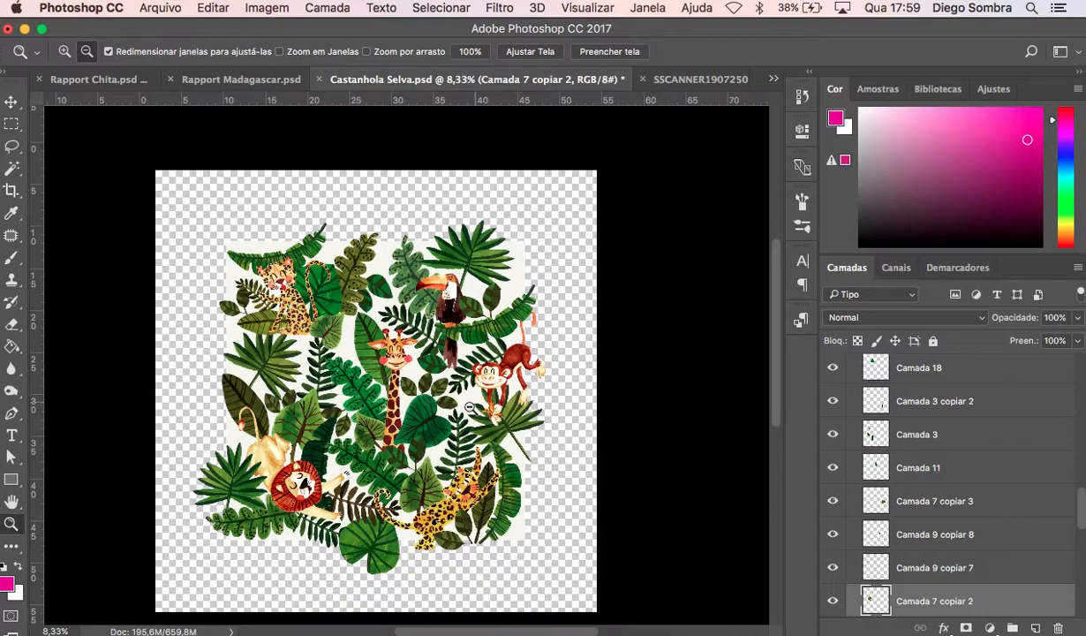
Outline the composition's off-white square background with a rectangular marquee selection, and clear the selection.
click(11, 125)
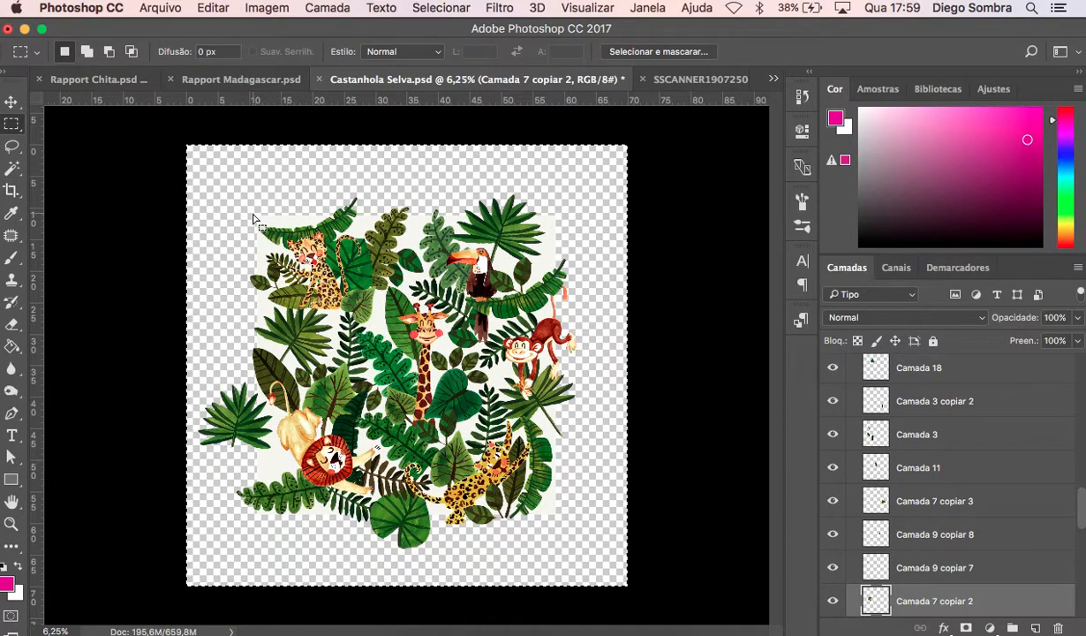
click(259, 221)
drag(252, 211, 557, 521)
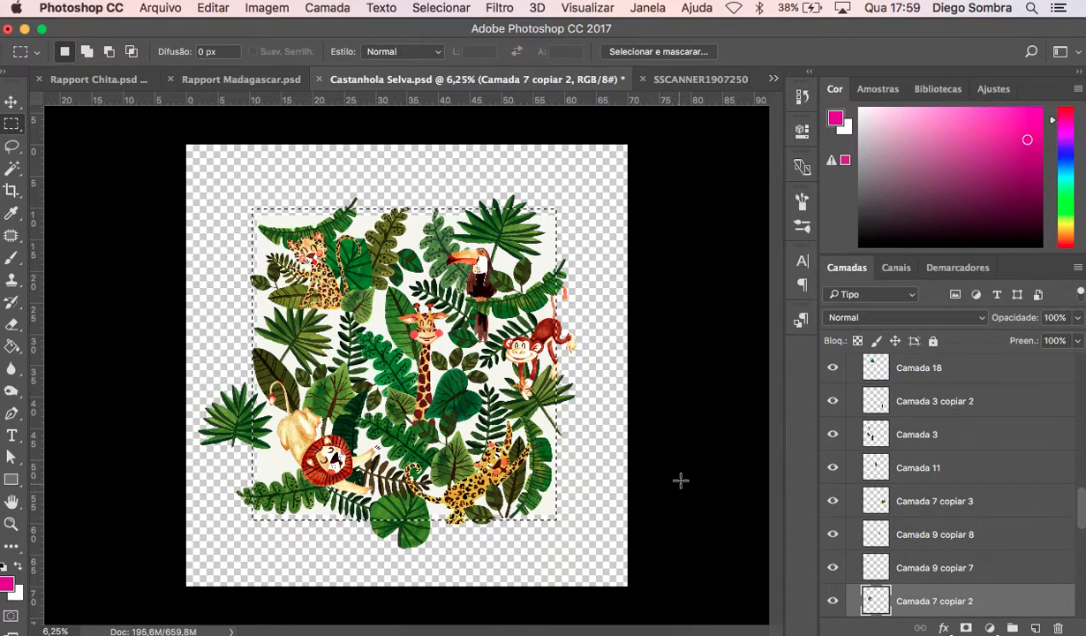
key(super+d)
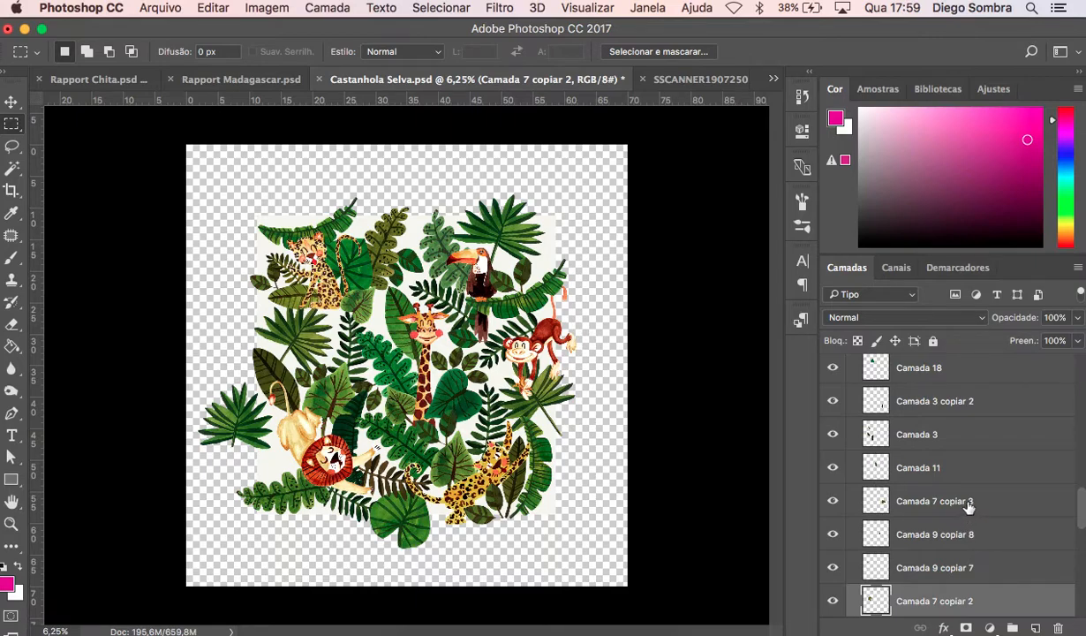
Look through the layer stack, examining how the animal layers sit between the folhas frente and folhas tras groups.
scroll(953, 530, down, 5)
scroll(955, 527, up, 10)
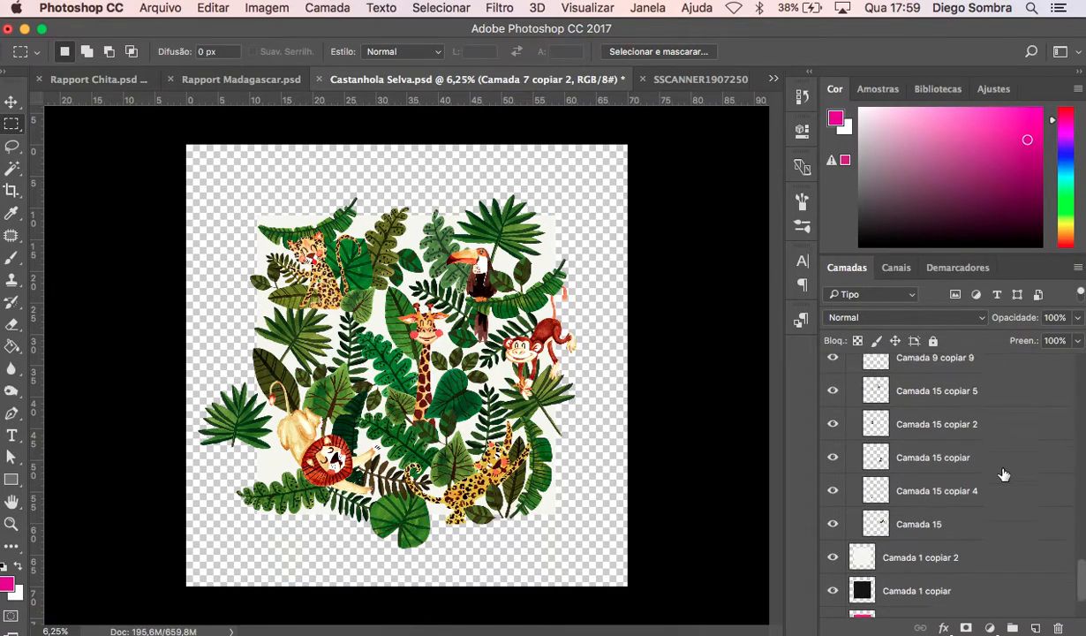
scroll(1009, 496, up, 4)
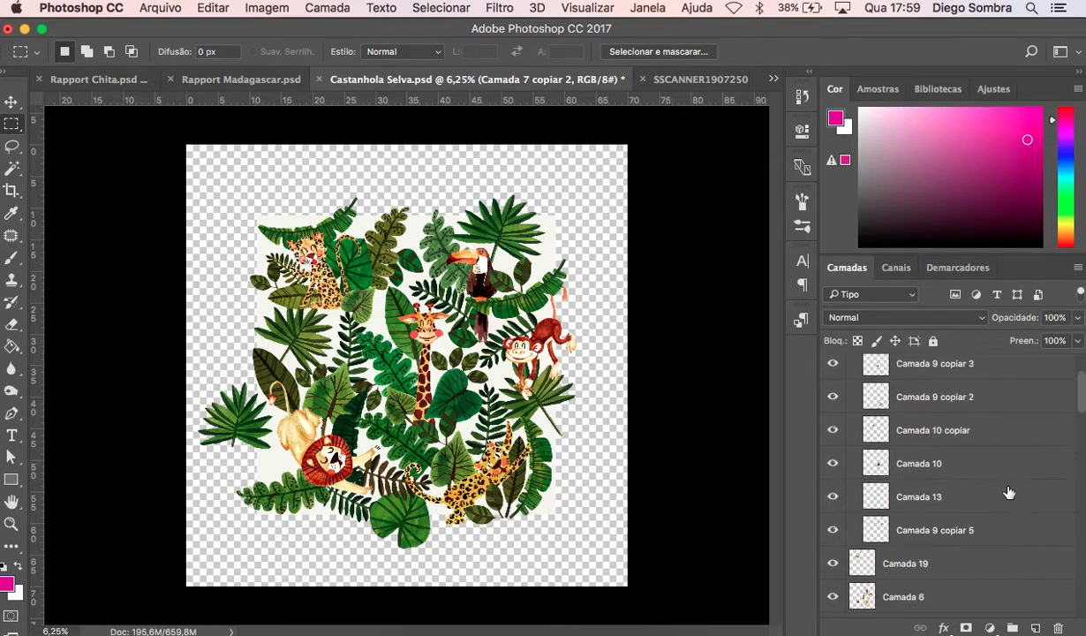
scroll(1011, 476, up, 3)
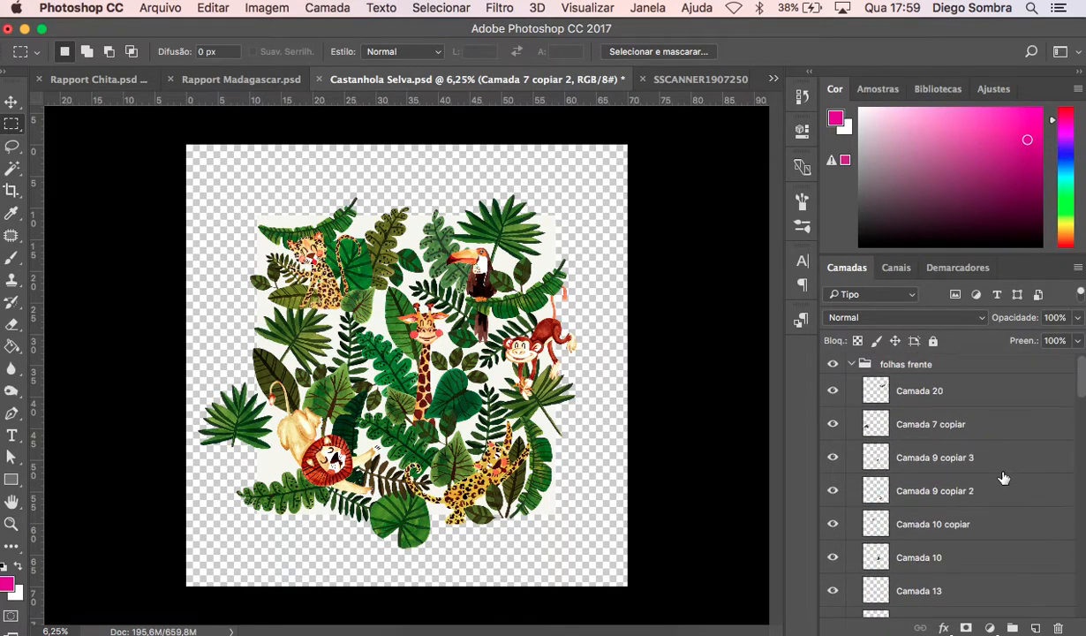
scroll(1004, 477, down, 6)
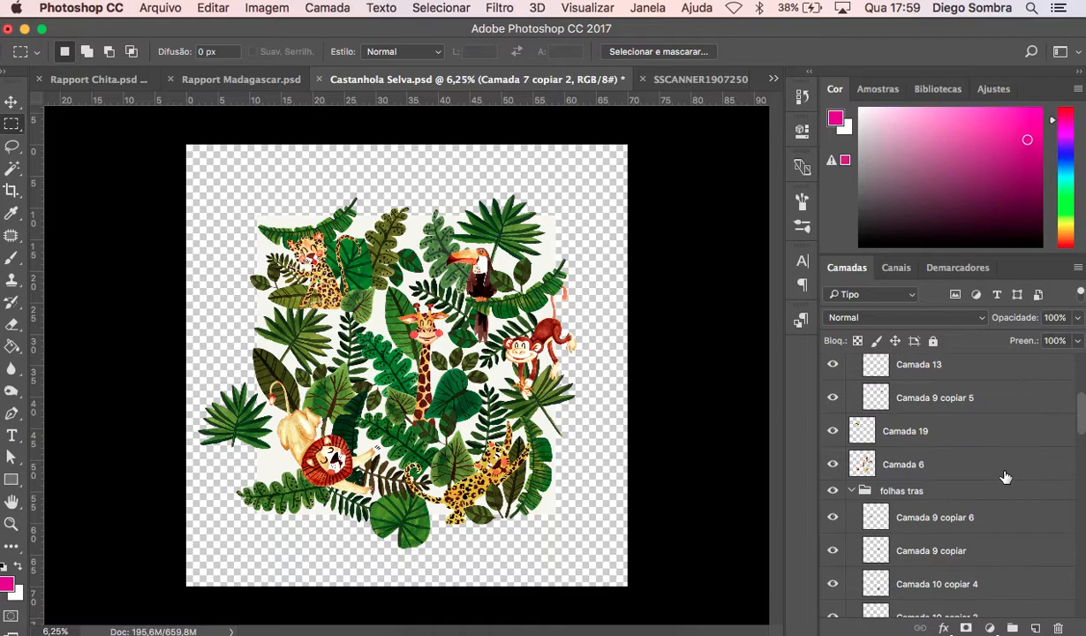
scroll(1004, 479, down, 2)
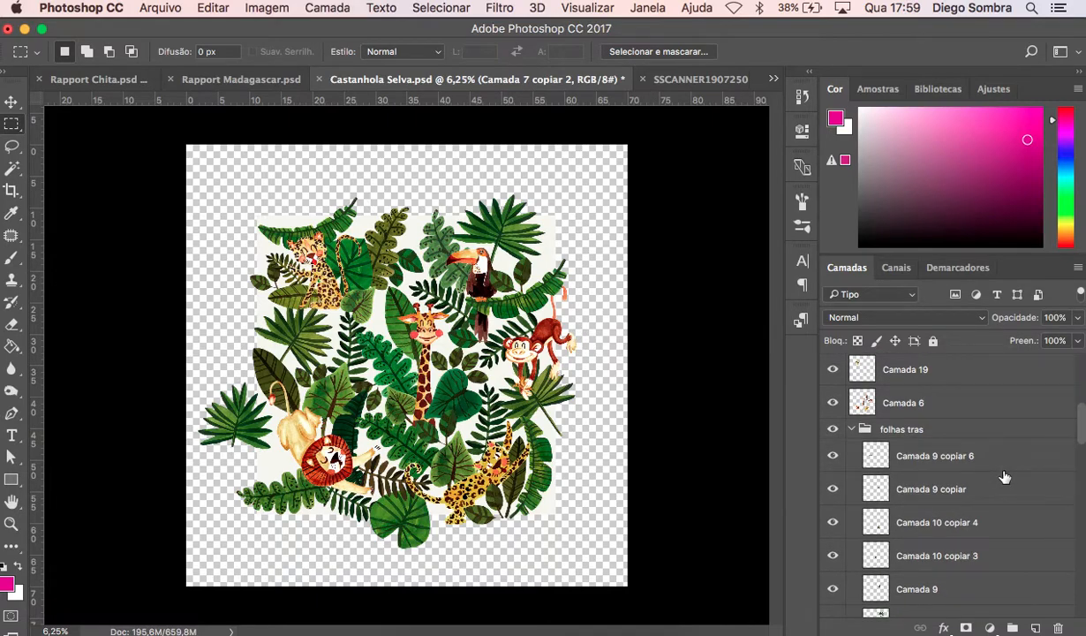
scroll(1004, 478, down, 3)
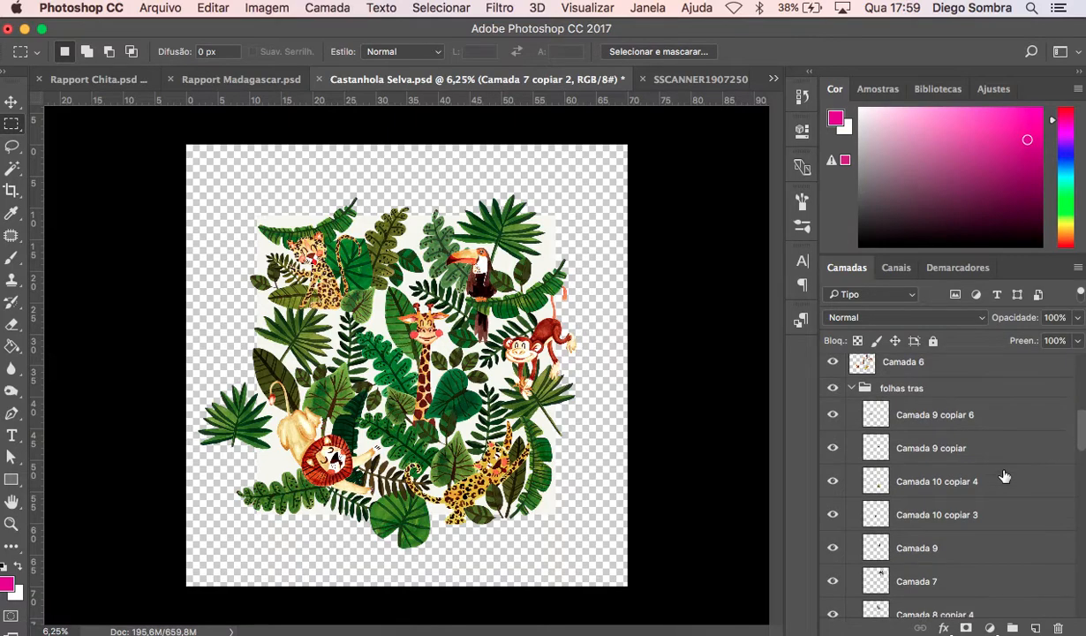
scroll(1004, 478, up, 3)
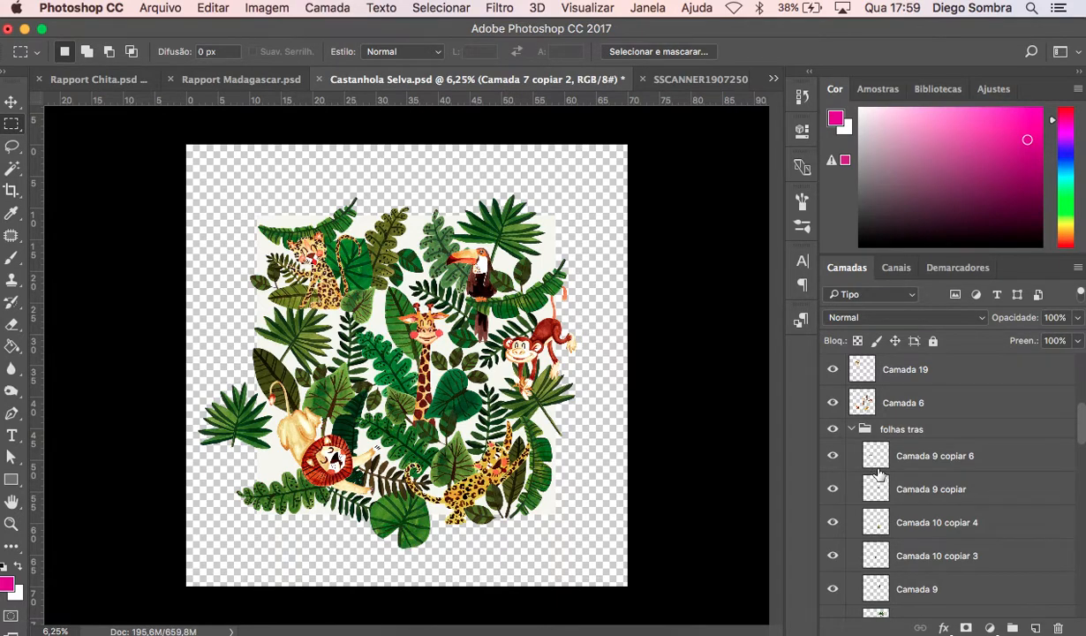
mouse_move(1077, 435)
mouse_down()
mouse_move(1078, 607)
mouse_move(1077, 415)
mouse_move(1079, 512)
mouse_move(1070, 427)
mouse_up()
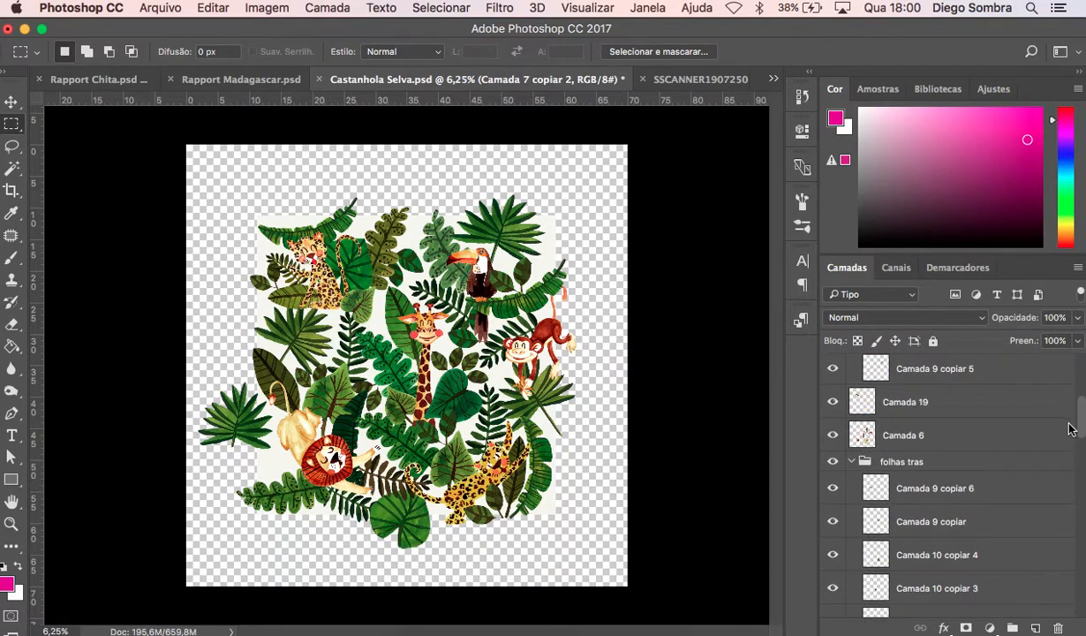
scroll(1060, 429, up, 1)
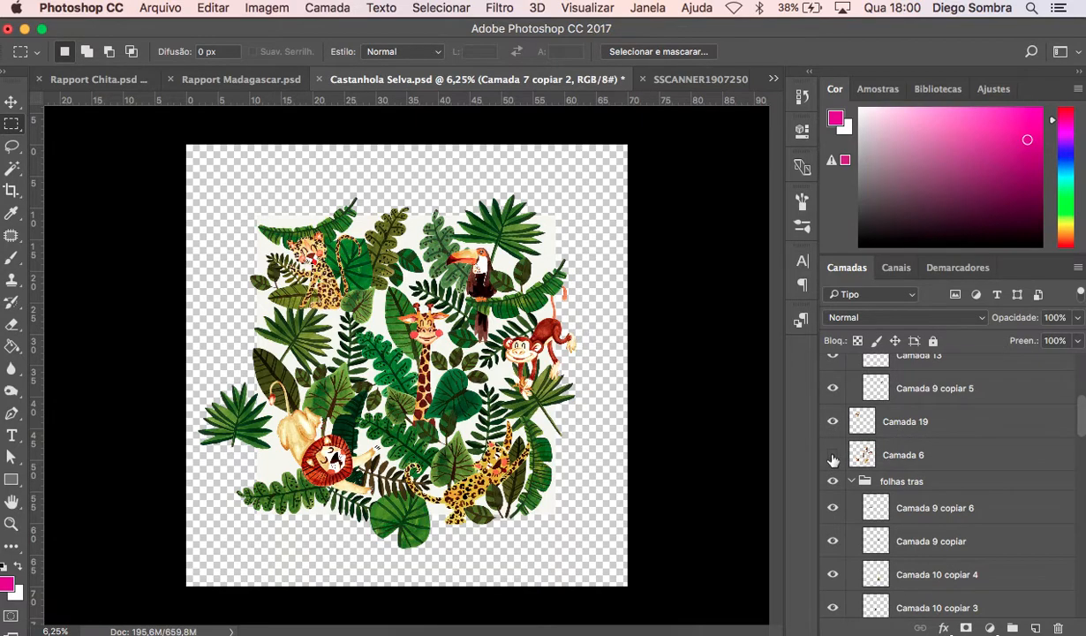
Hide and show again the animal layers Camada 6 and Camada 19 and the folhas frente group to see what each contains.
click(833, 455)
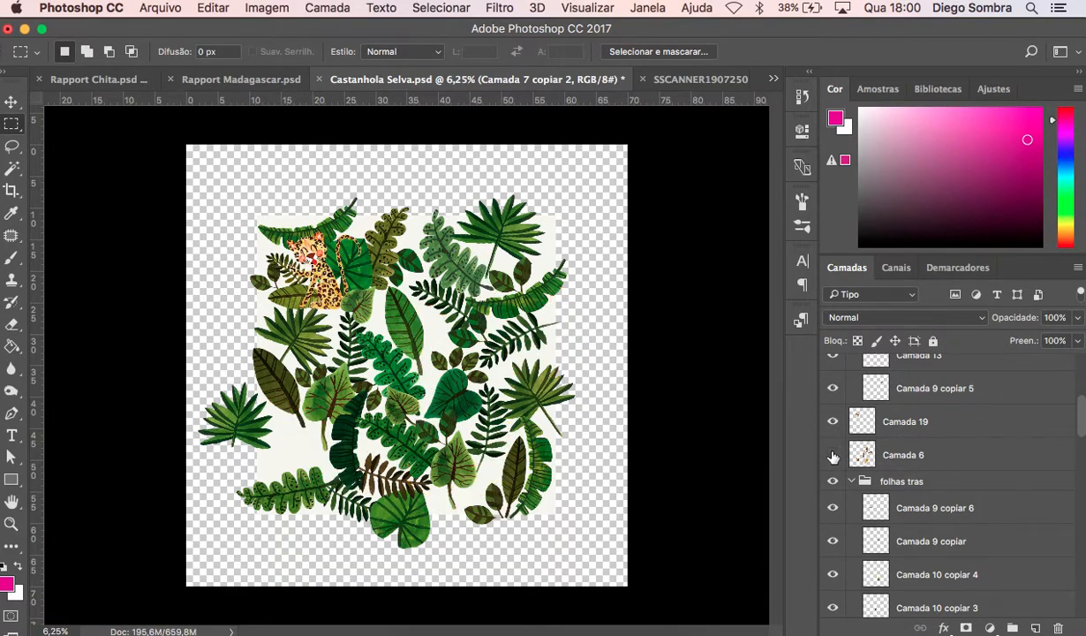
click(833, 421)
click(832, 424)
click(833, 455)
scroll(914, 421, up, 5)
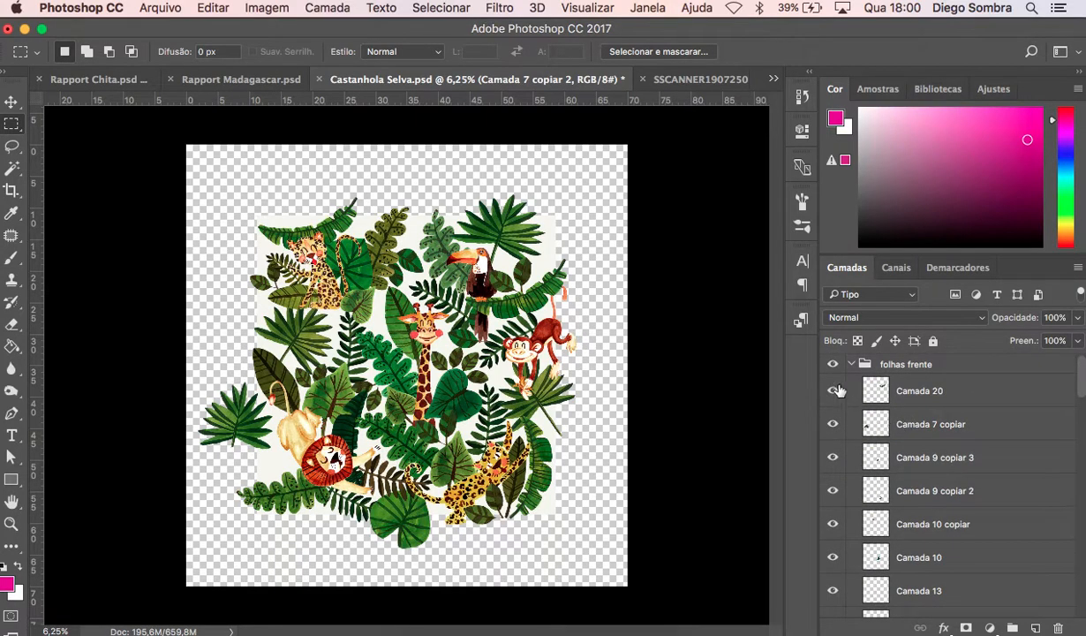
click(833, 365)
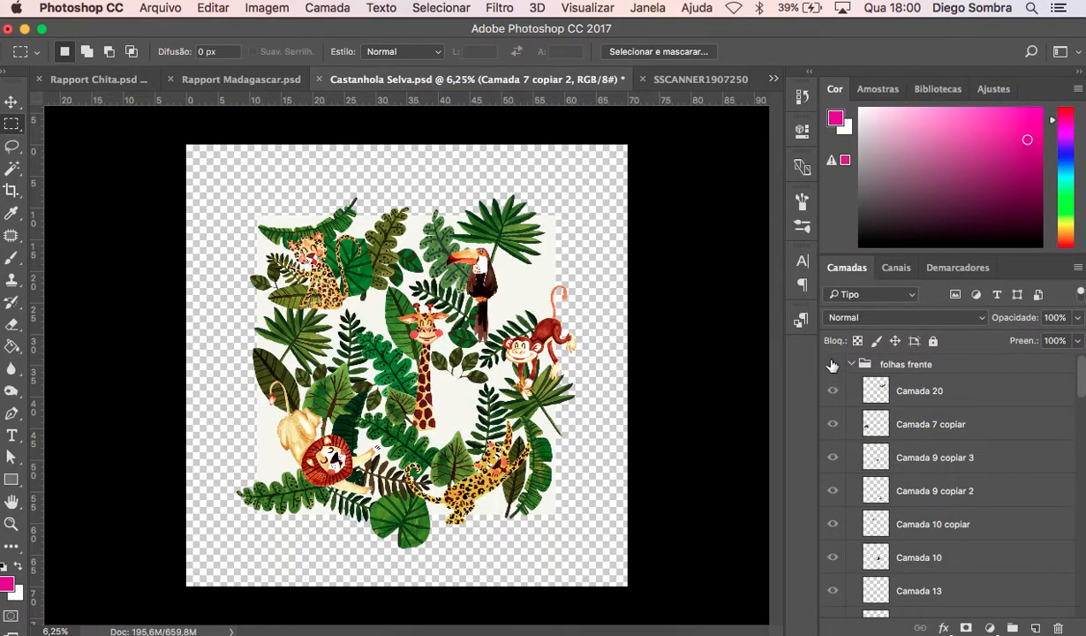
click(832, 365)
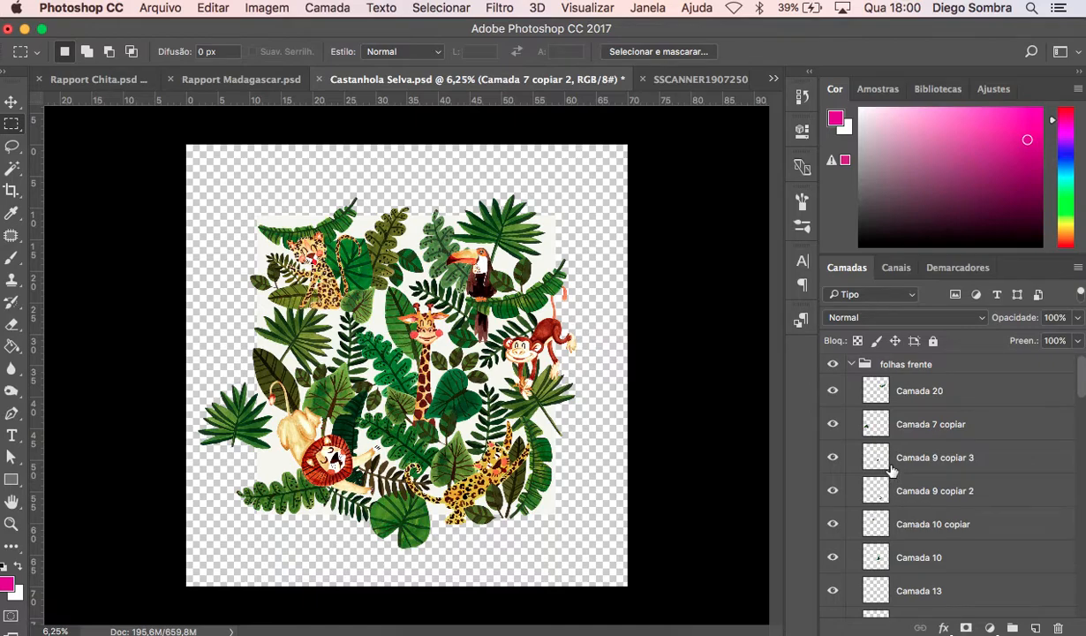
Colour-label the layers from Camada 9 copiar 6 through Camada 10 copiar 4 in the folhas tras group as Vermelho.
scroll(892, 471, down, 5)
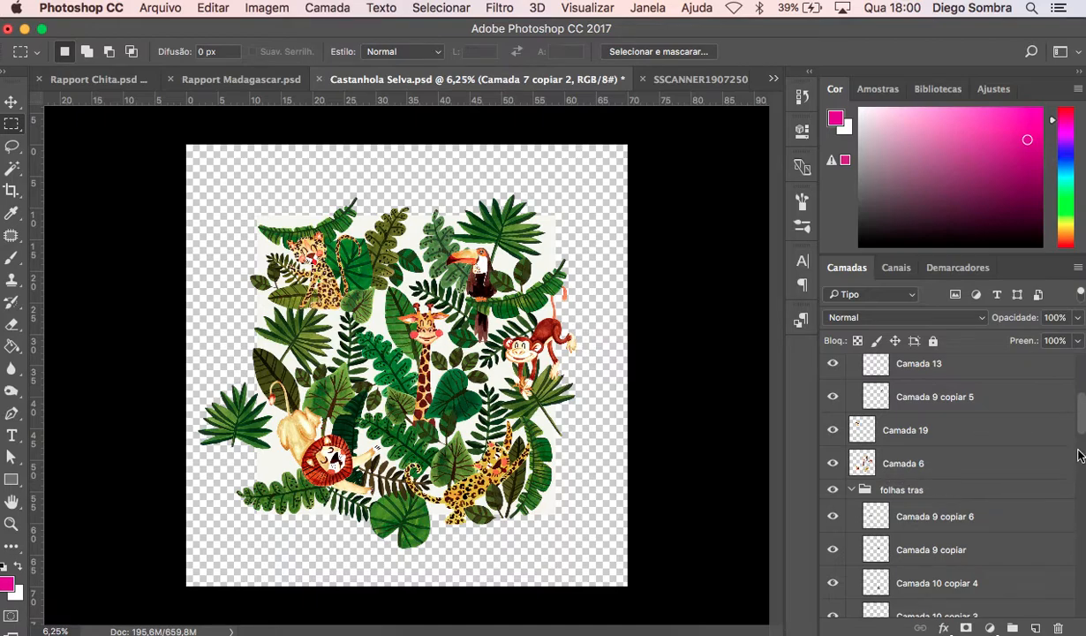
scroll(1059, 442, up, 2)
scroll(995, 463, down, 5)
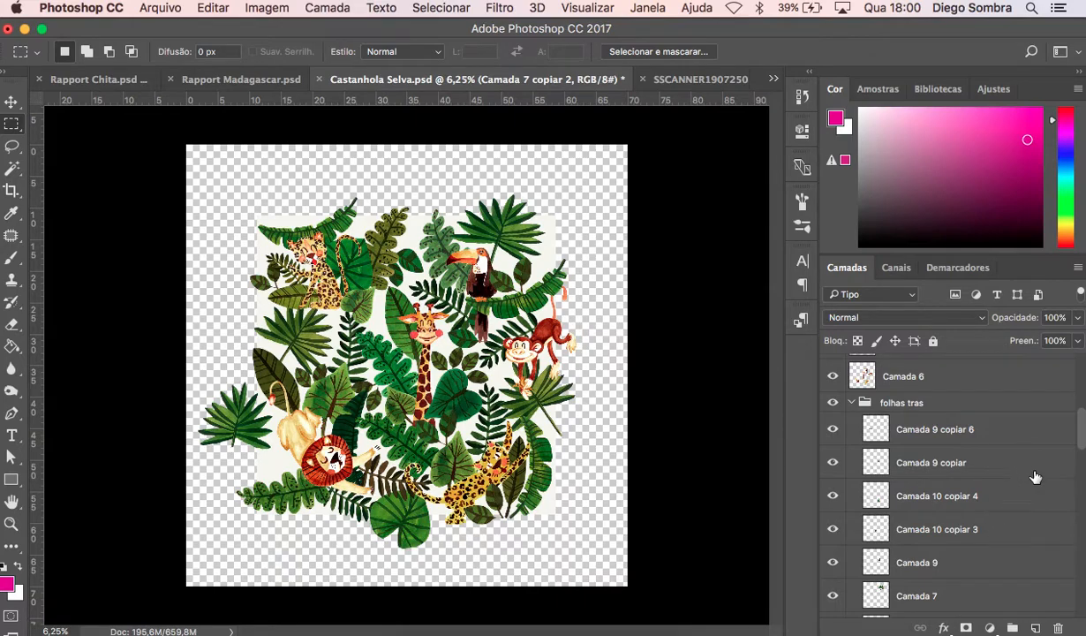
drag(1080, 438, 1082, 452)
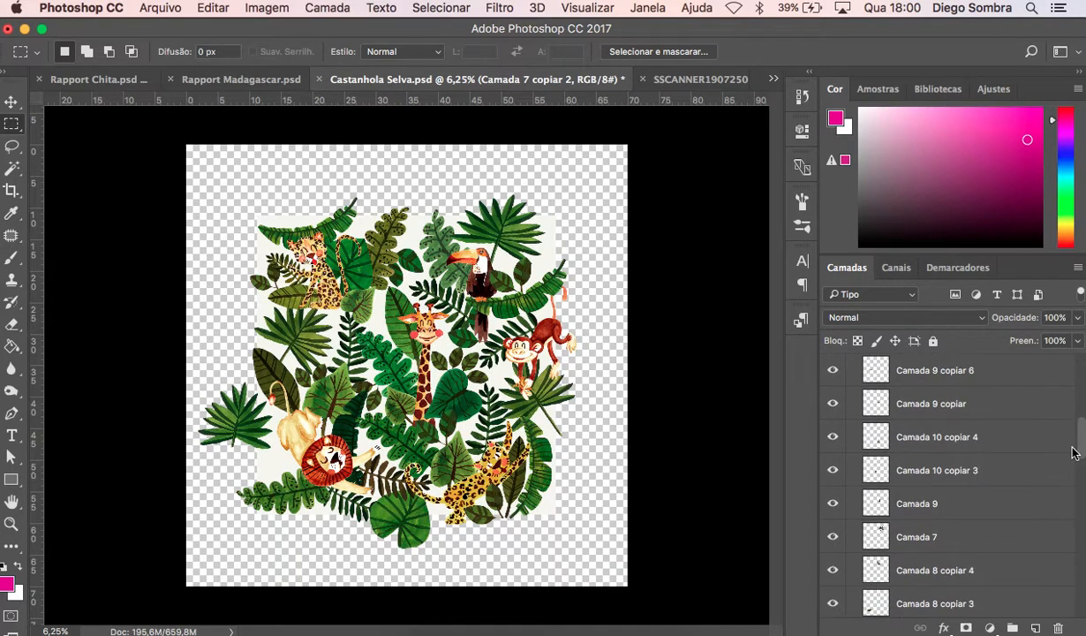
click(1011, 380)
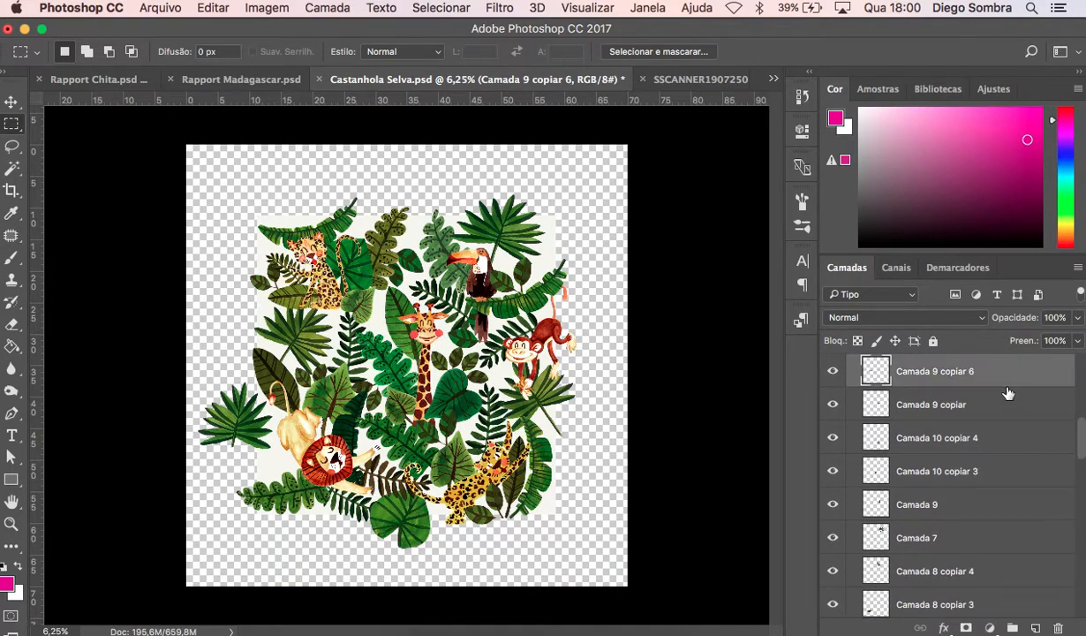
shift+click(1018, 445)
right_click(1020, 444)
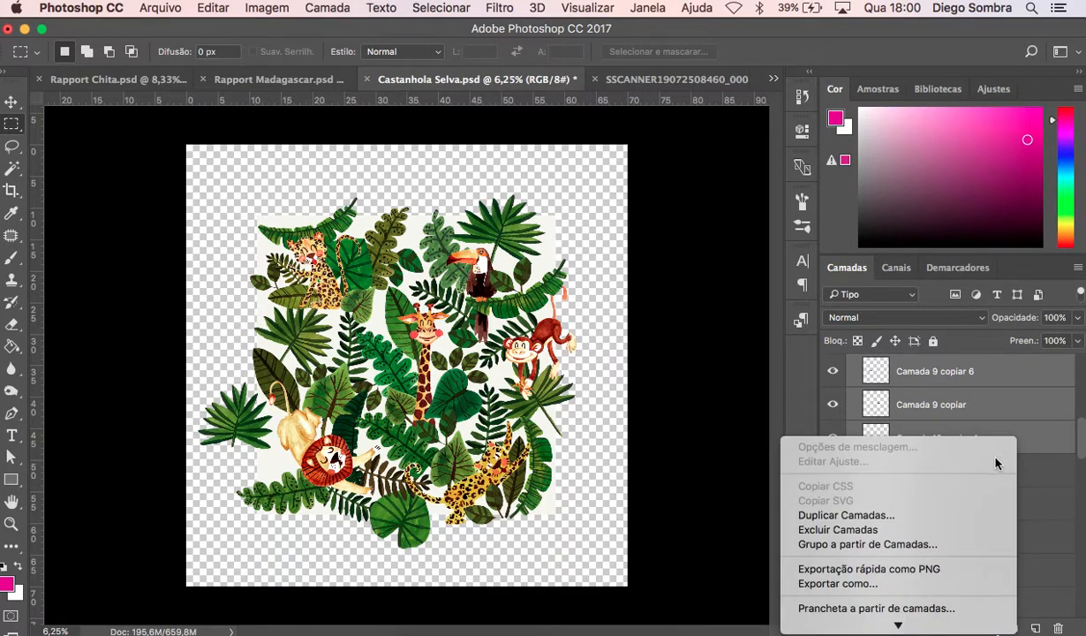
mouse_move(898, 625)
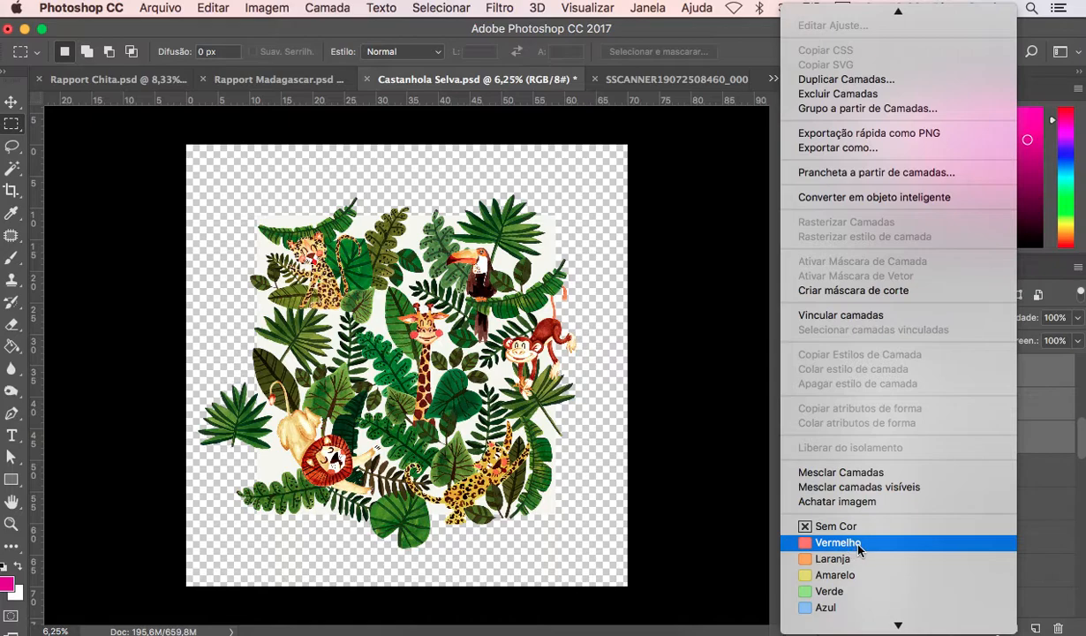
click(839, 542)
click(996, 446)
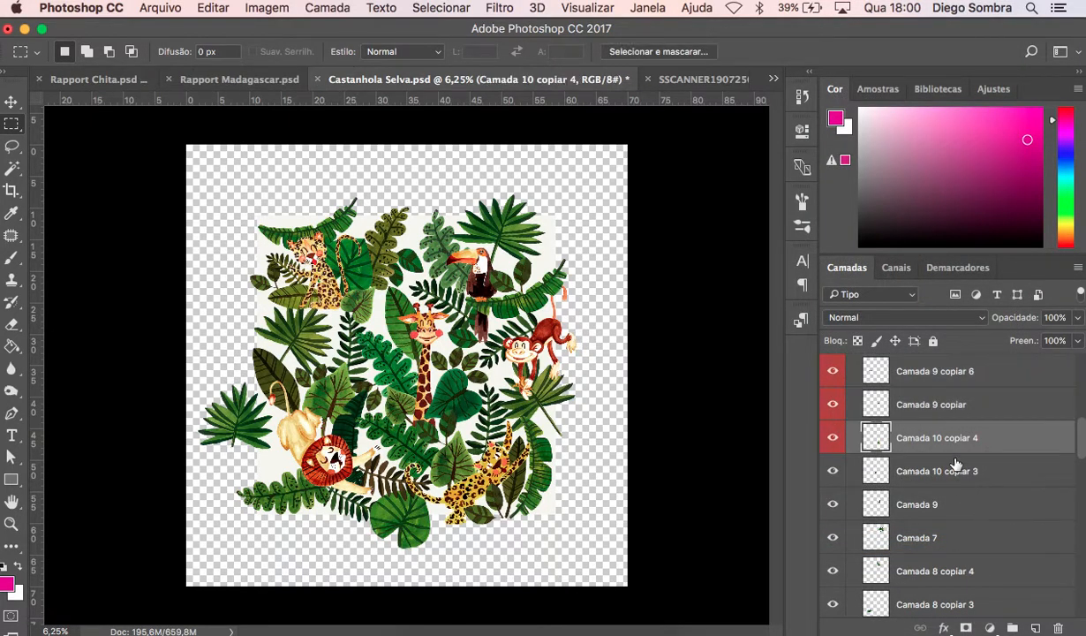
Colour-label the layers from Camada 10 copiar 3 through Camada 8 copiar 3 as Verde.
click(967, 477)
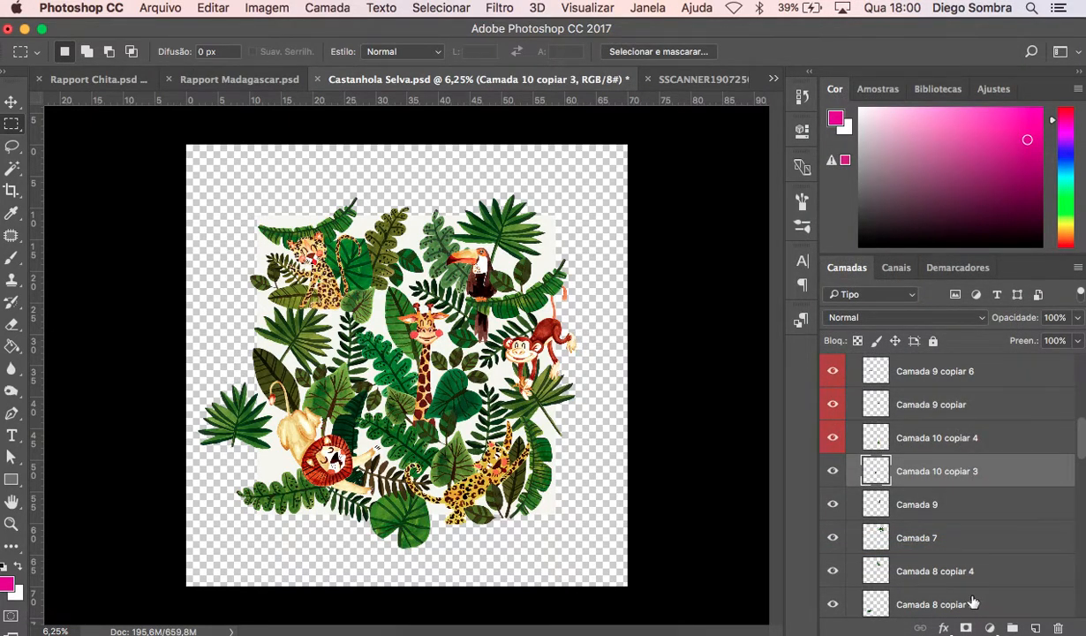
shift+click(971, 602)
right_click(960, 546)
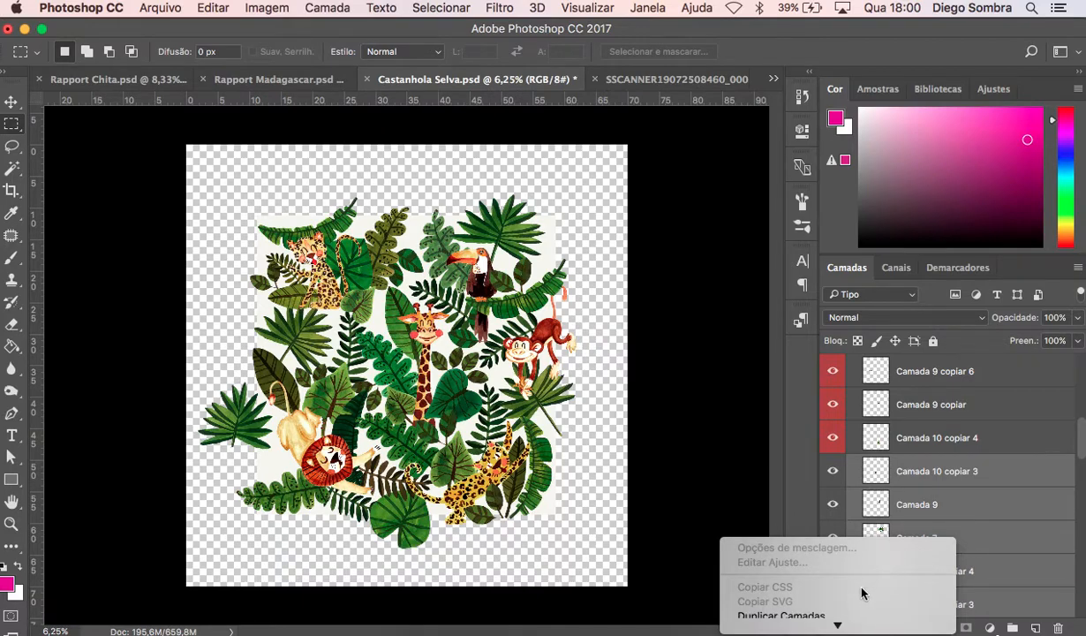
scroll(864, 590, down, 8)
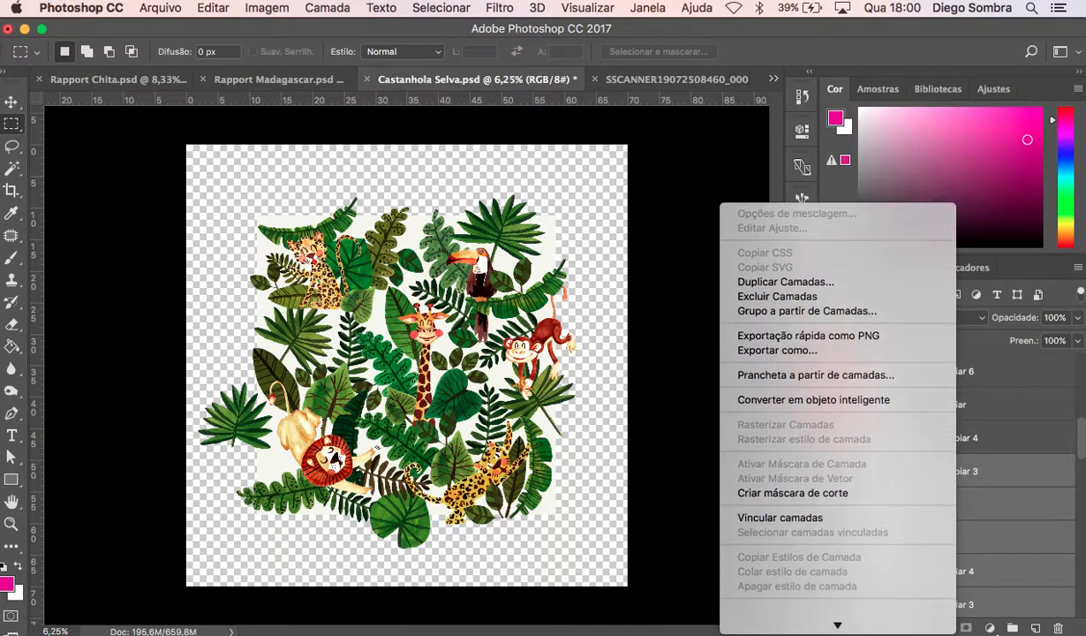
scroll(781, 562, down, 10)
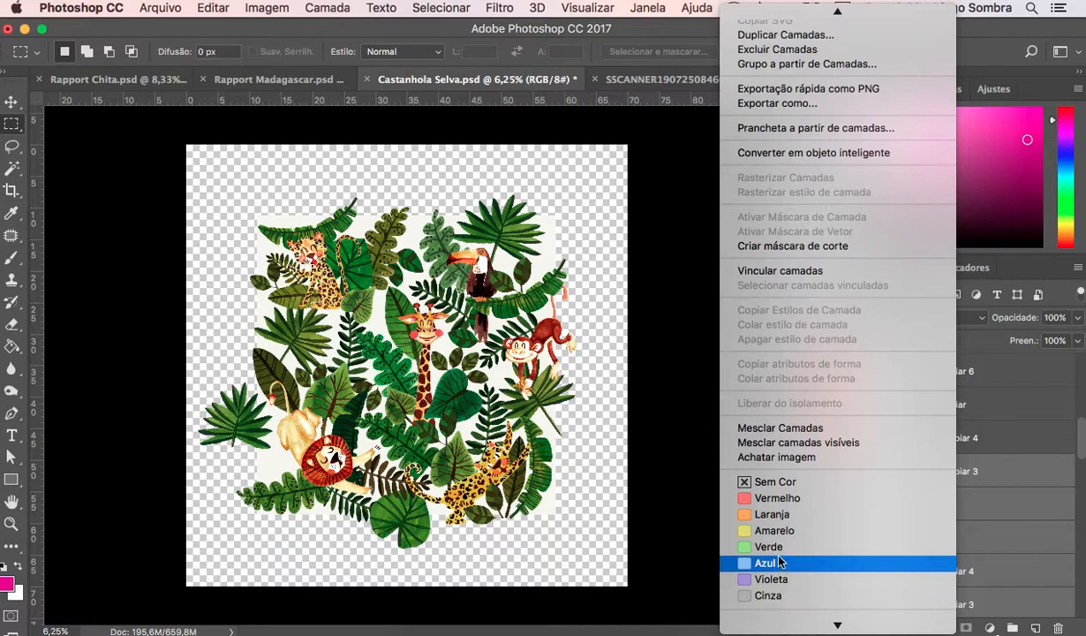
click(752, 544)
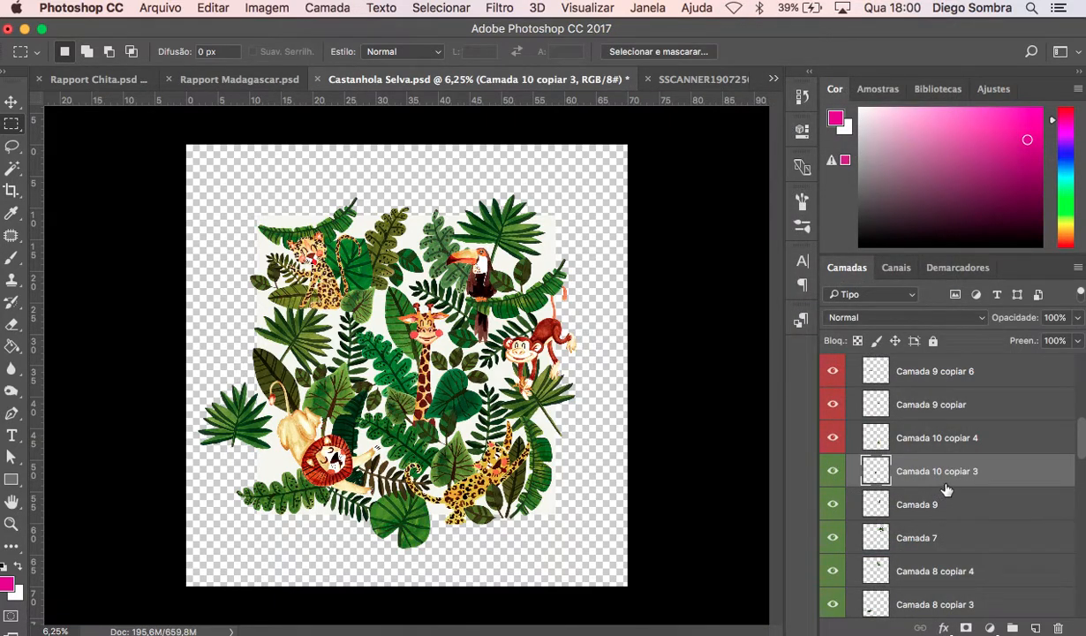
Look over the labelled layers, and examine the seated leopard and its surrounding leaves up close.
scroll(1079, 451, down, 8)
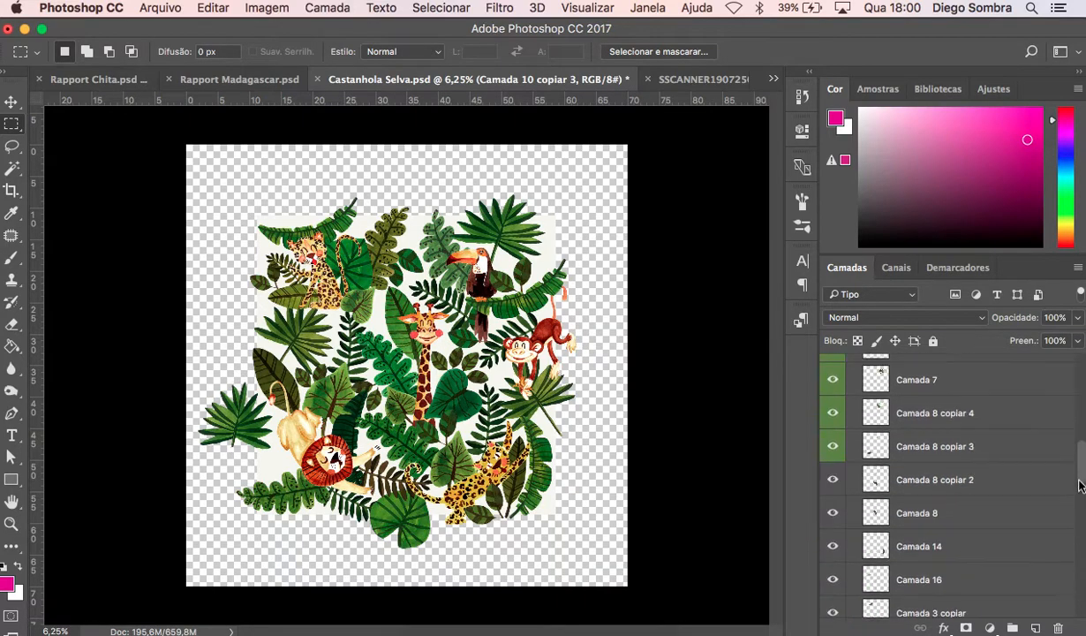
scroll(1077, 468, up, 5)
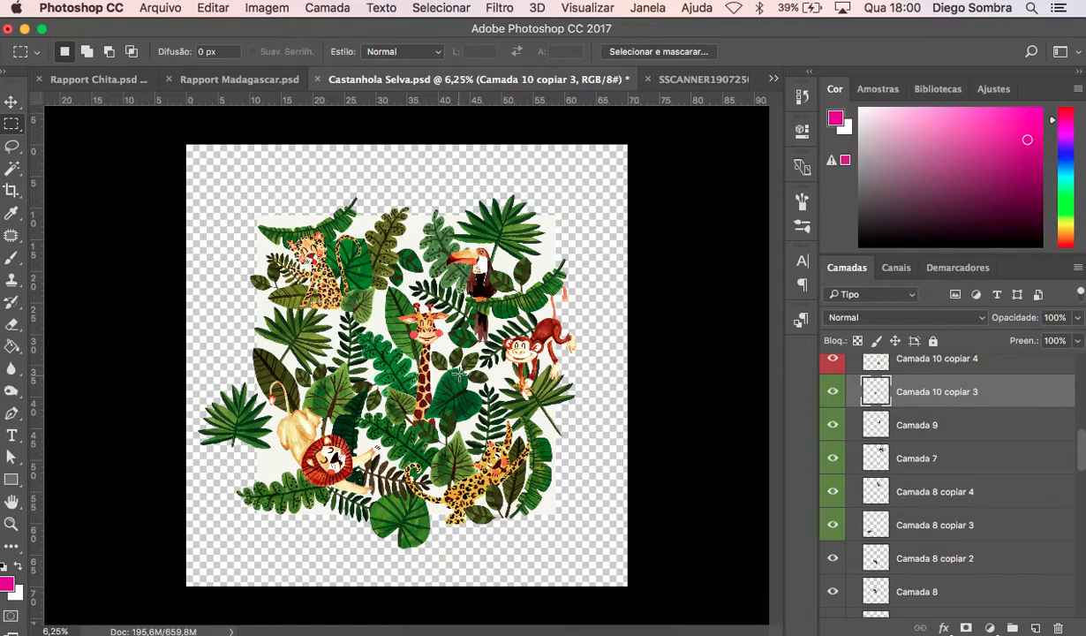
key(z)
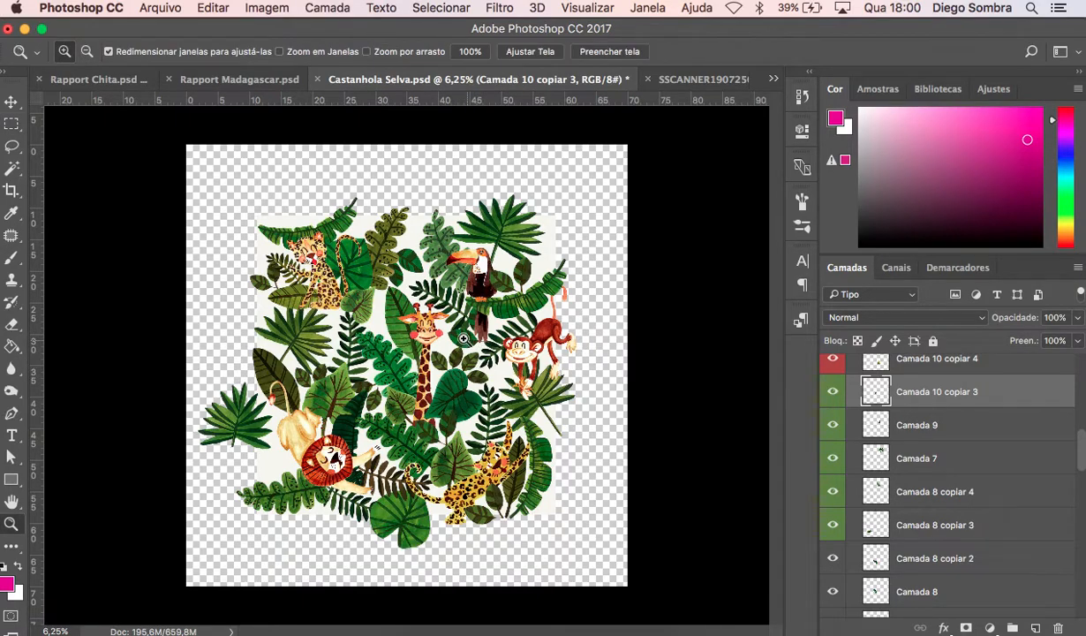
click(325, 232)
click(325, 247)
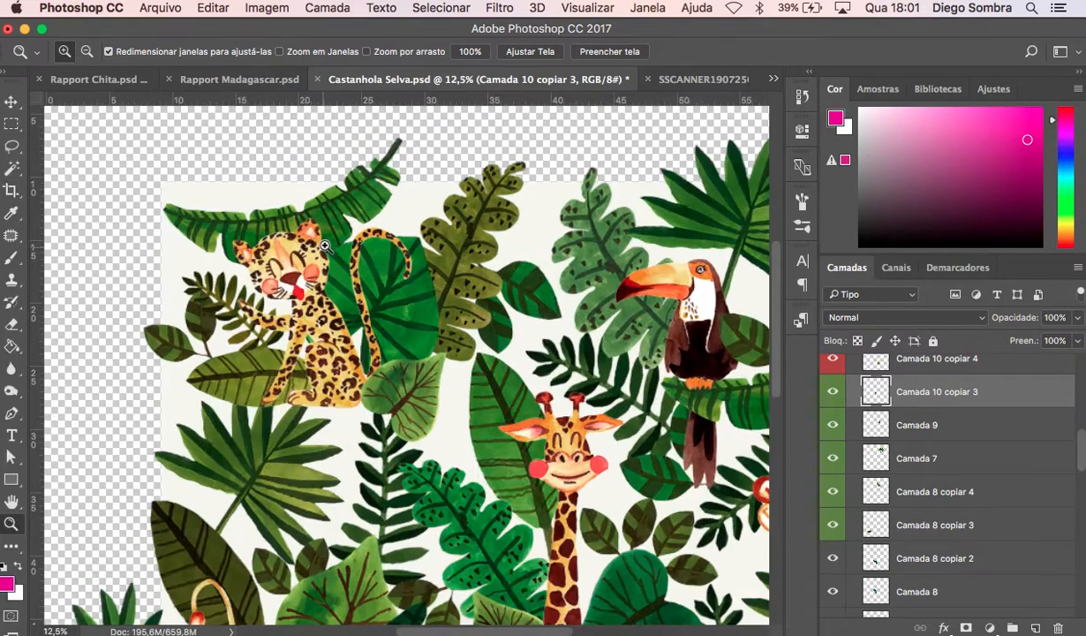
click(325, 243)
click(328, 239)
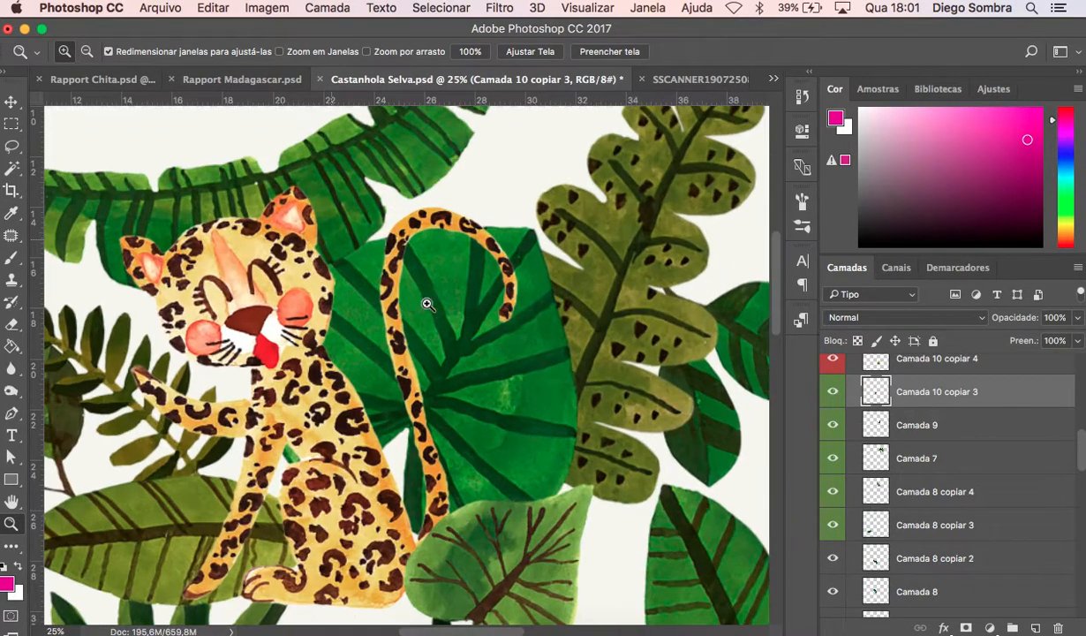
click(531, 387)
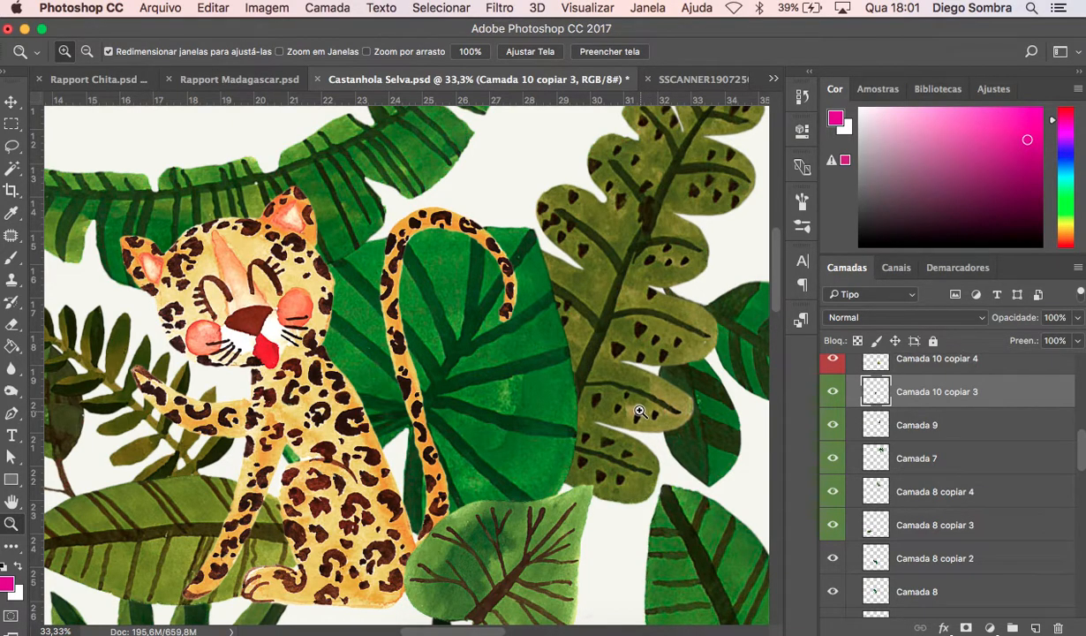
click(284, 323)
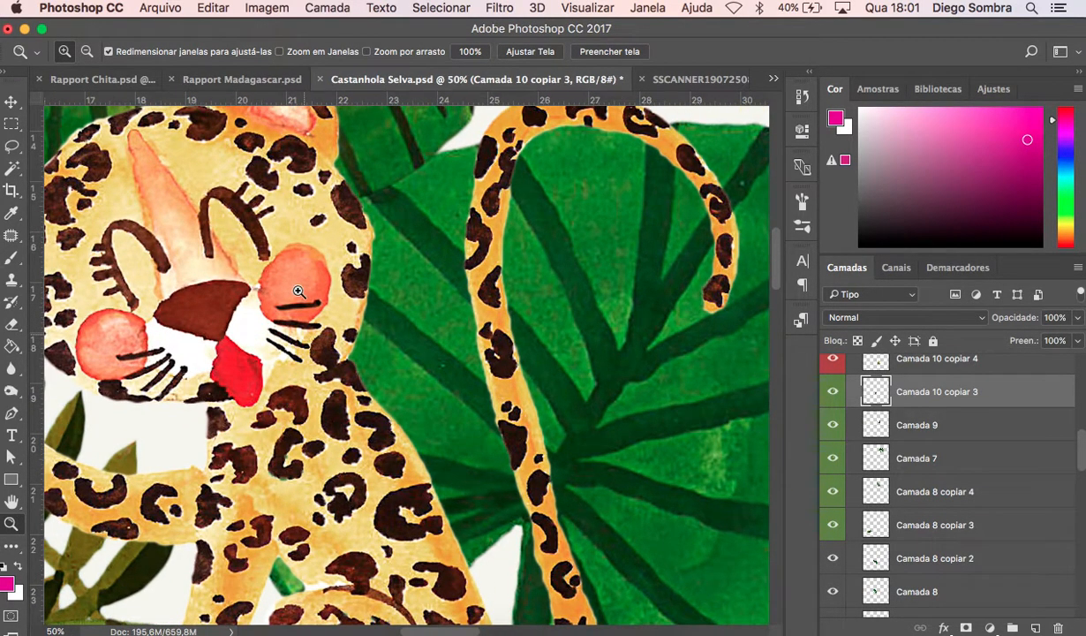
Examine the seated leopard up close and look over the lower part of the jungle composition.
click(309, 331)
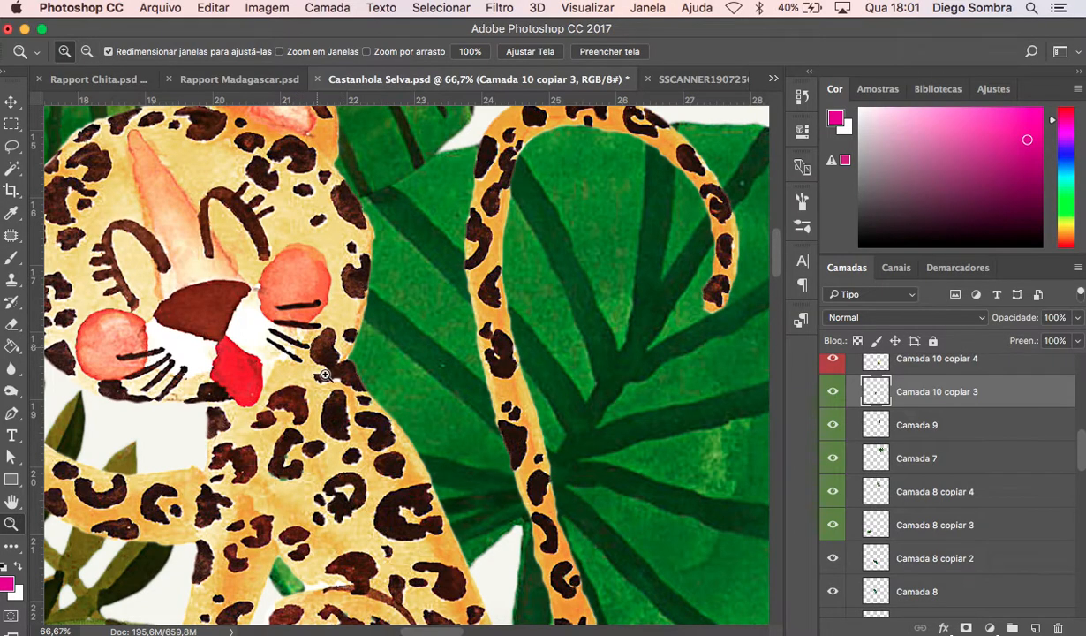
alt+click(611, 415)
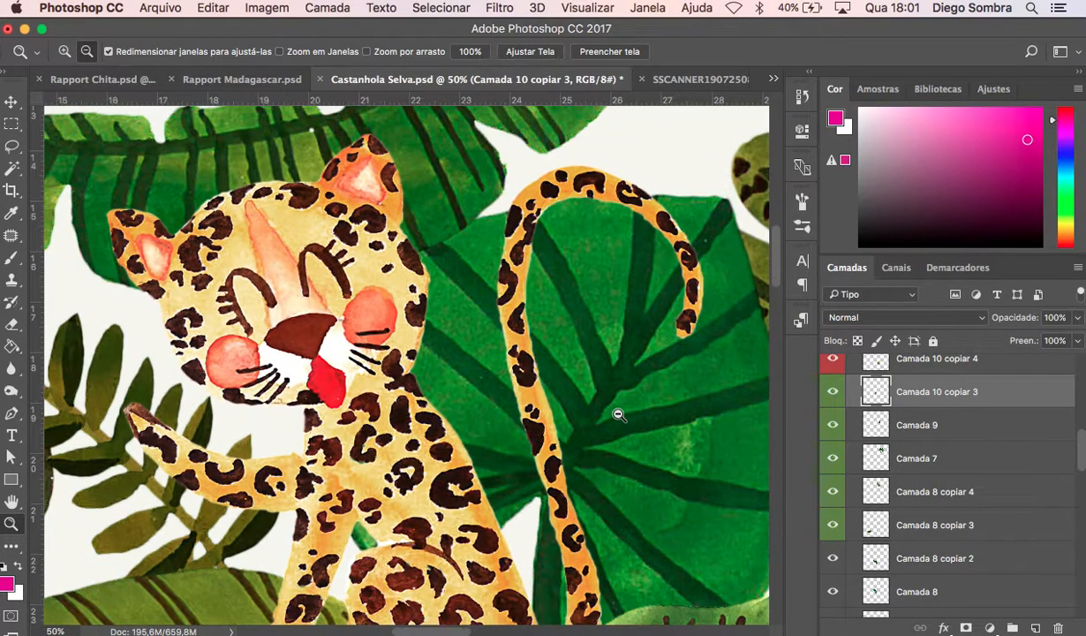
alt+click(619, 414)
alt+click(618, 415)
alt+click(619, 418)
alt+click(620, 422)
alt+click(620, 424)
scroll(620, 429, down, 8)
scroll(621, 430, right, 10)
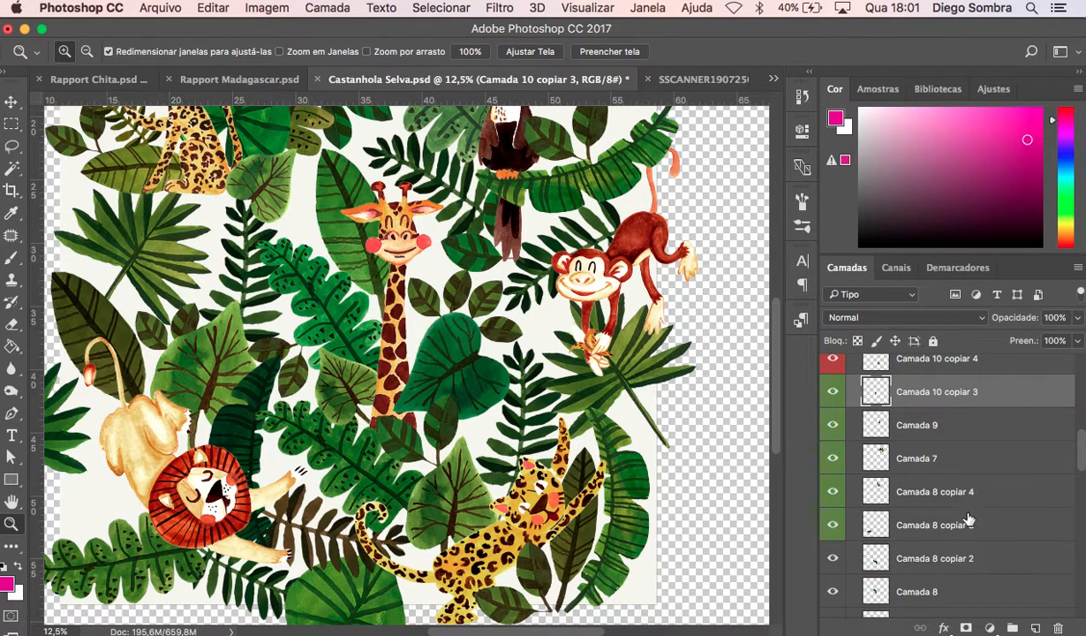
Preview the black background layer Camada 1 copiar, hide it again, and show the pink background layer Camada 1 instead.
scroll(967, 519, down, 10)
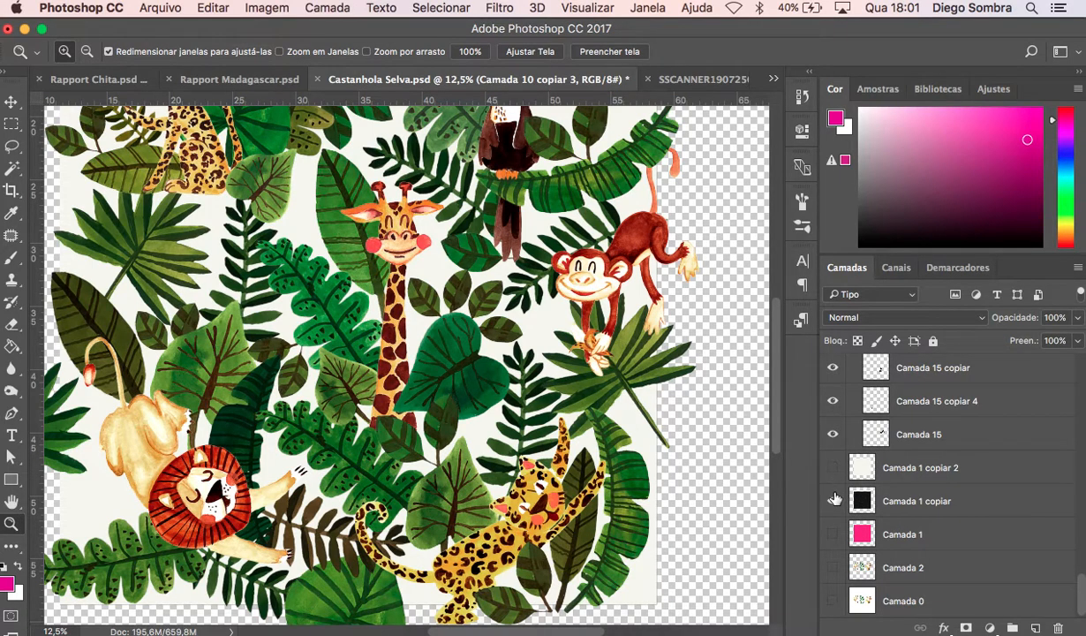
click(833, 500)
alt+click(521, 408)
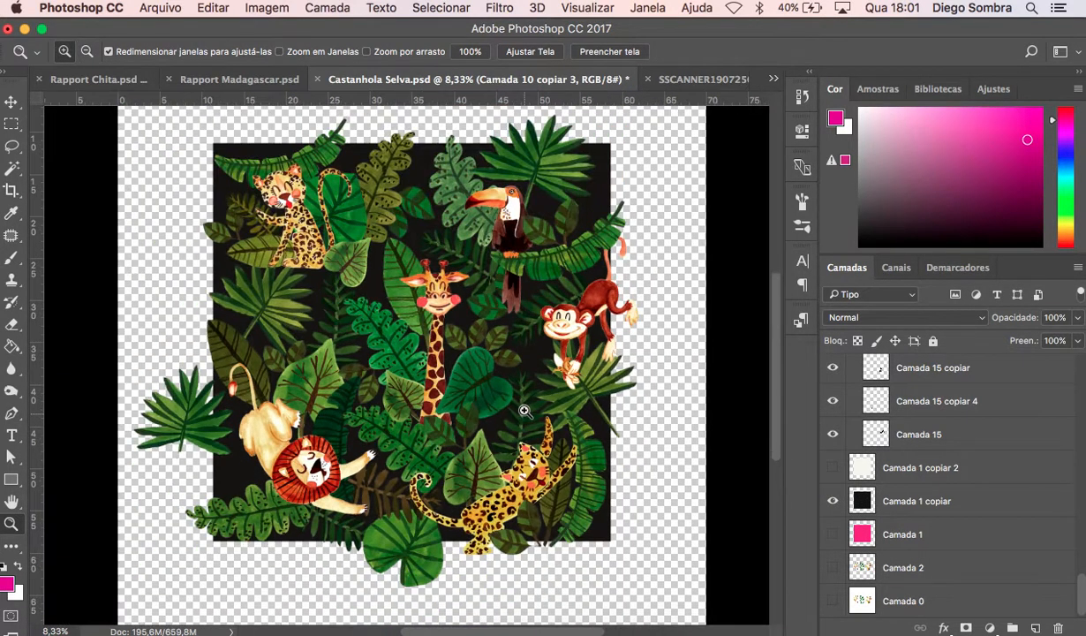
click(833, 501)
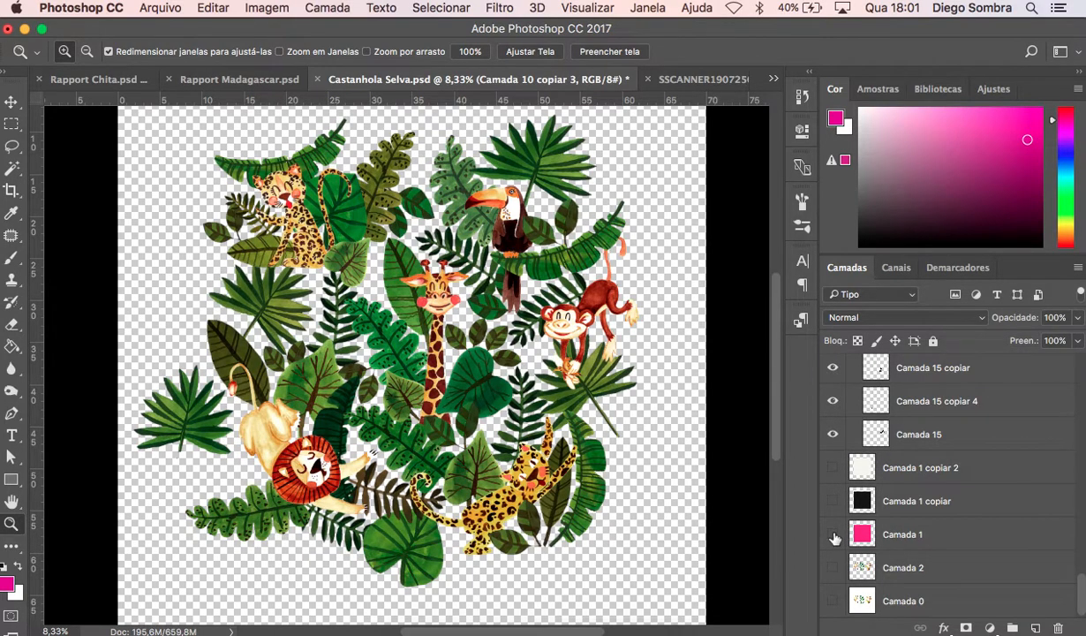
click(832, 535)
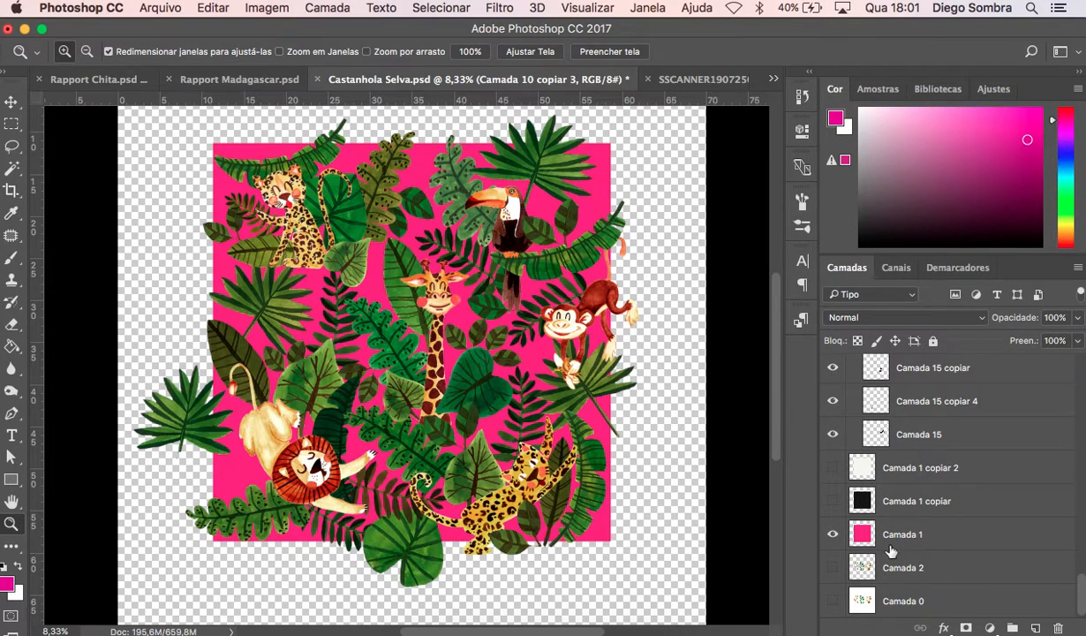
Recolour the Camada 1 background with the Paint Bucket, using a light turquoise foreground colour.
click(890, 546)
click(1064, 179)
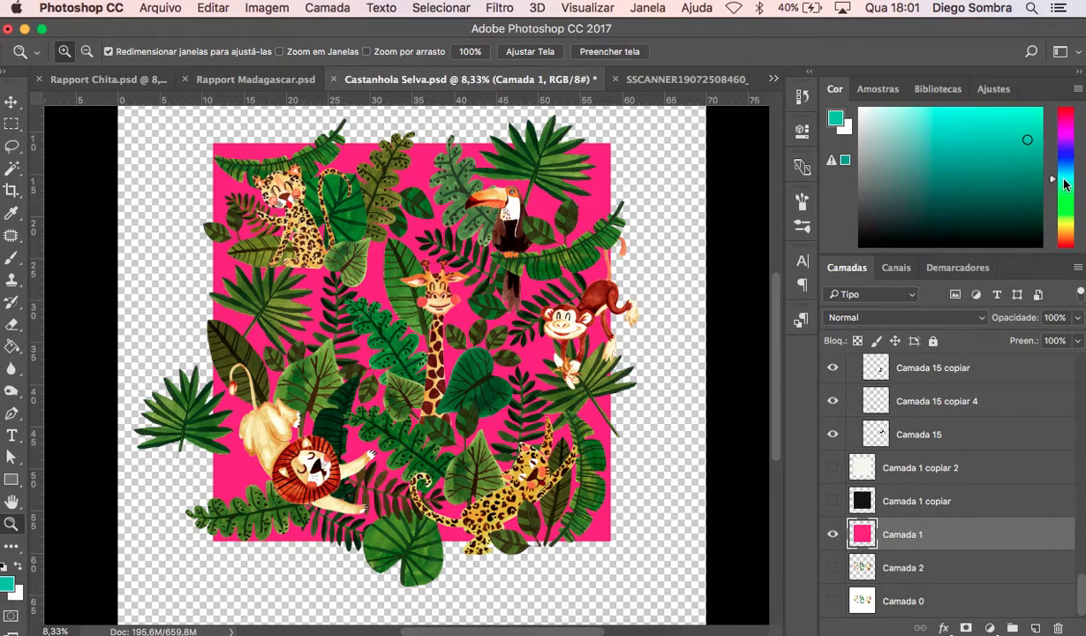
click(921, 130)
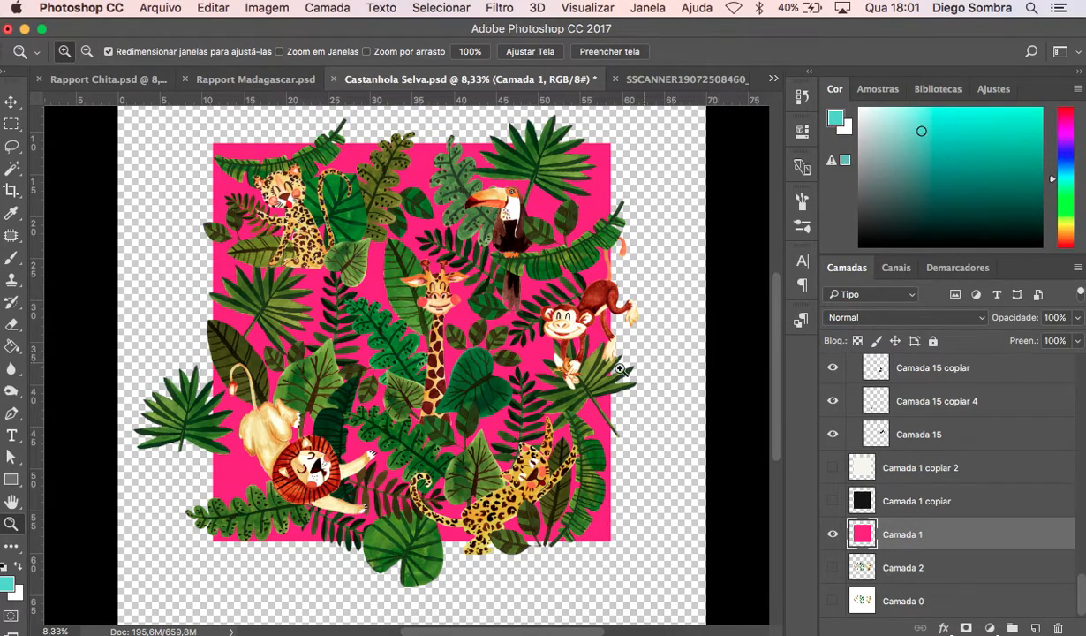
key(g)
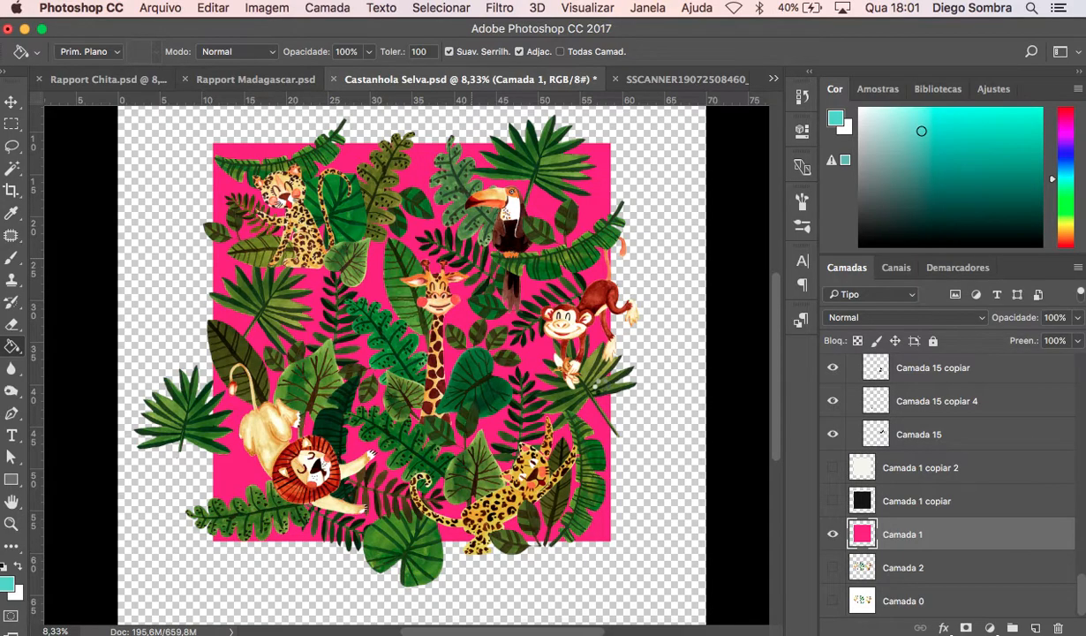
click(586, 387)
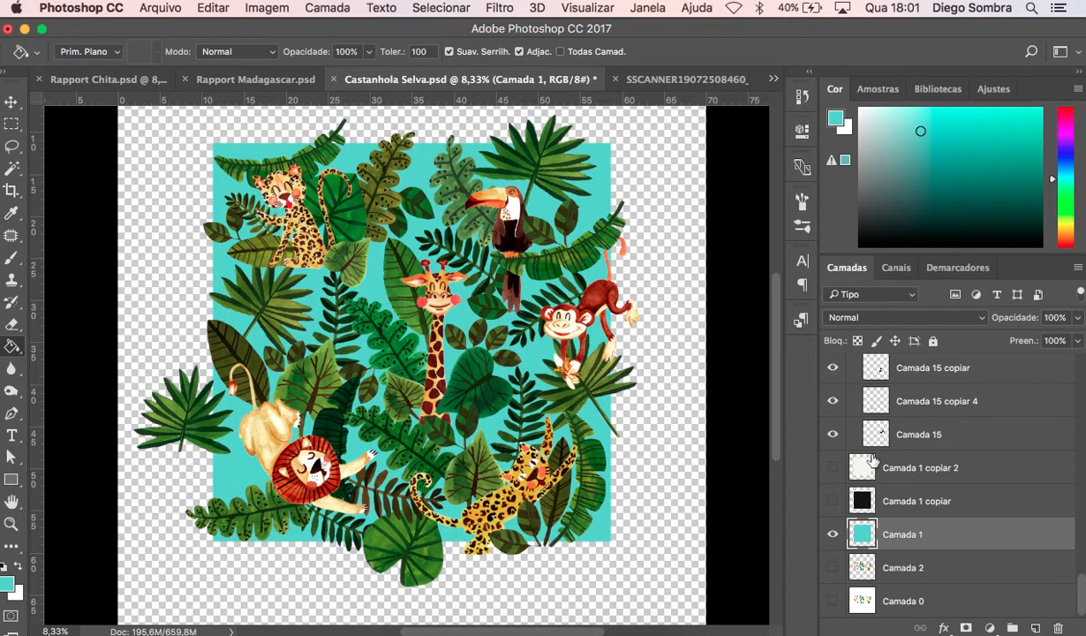
Show the off-white background layer Camada 1 copiar 2 and view the whole composition on it.
key(z)
click(413, 274)
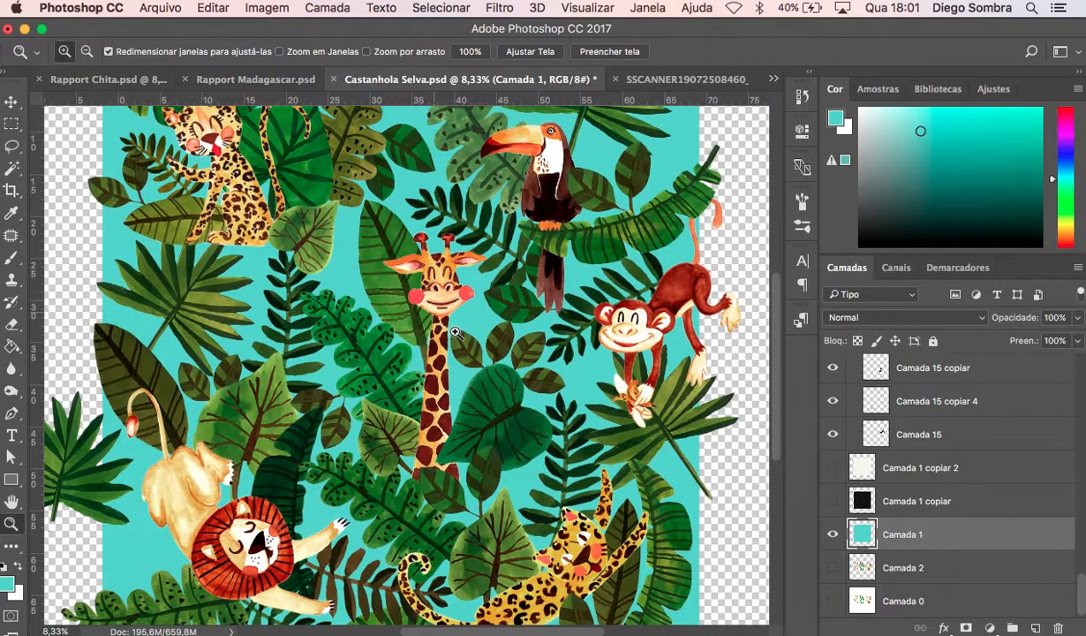
click(833, 468)
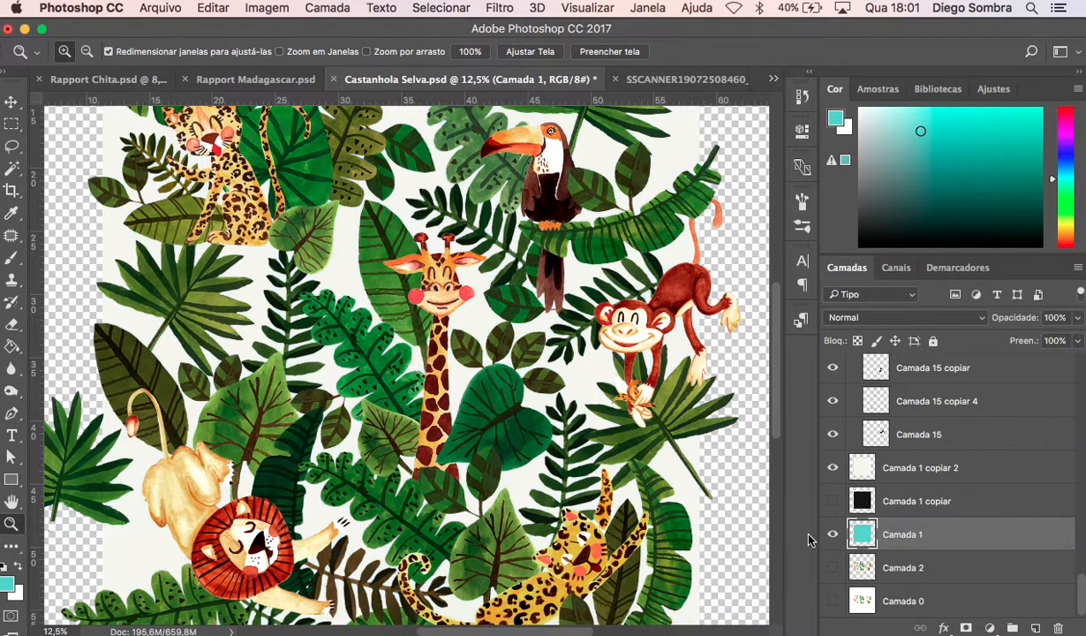
alt+click(521, 336)
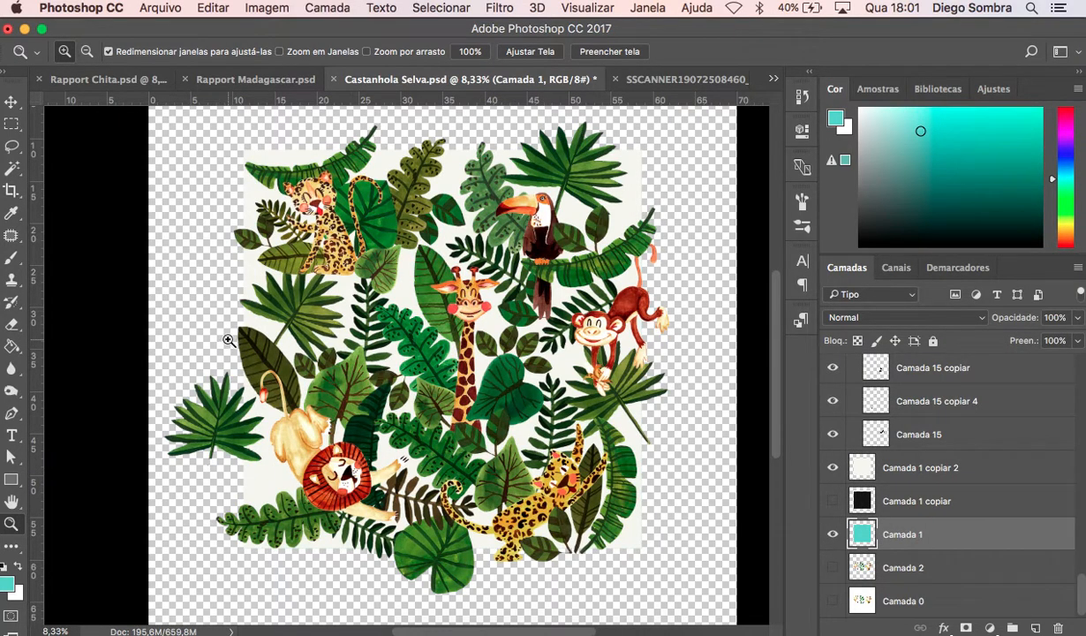
click(334, 80)
click(471, 248)
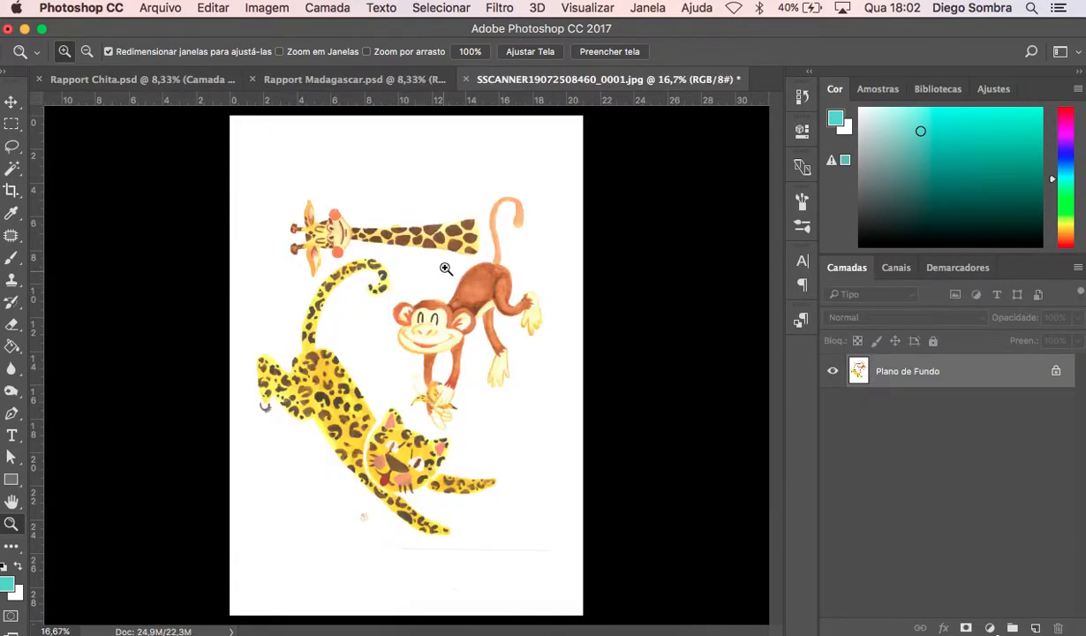
click(466, 80)
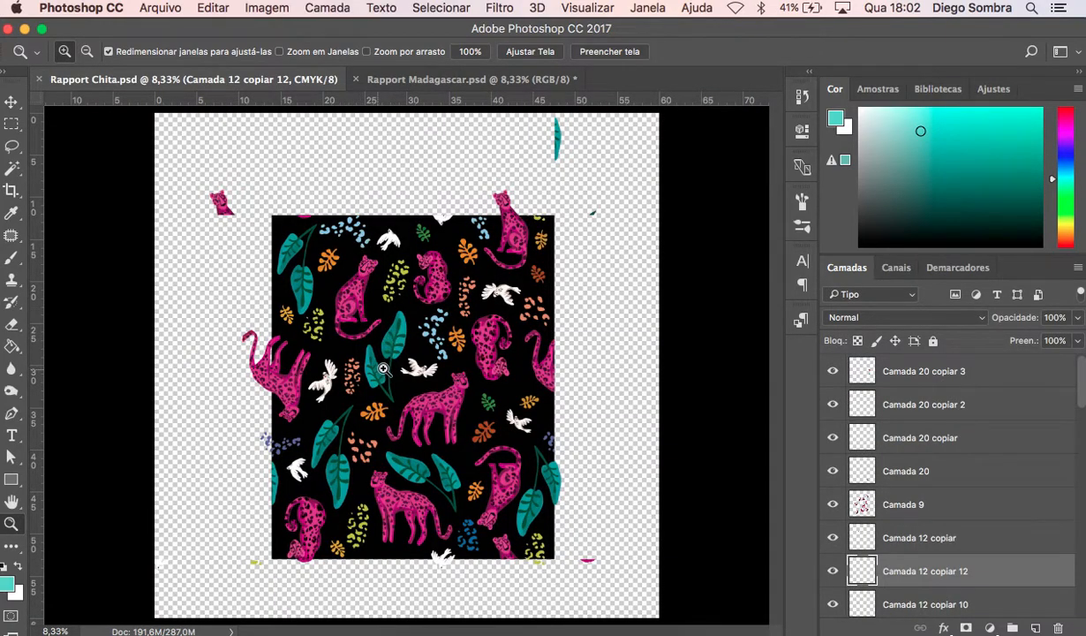
Examine the digitally painted leopards, leaves and birds of the Rapport Chita pattern up close.
click(361, 284)
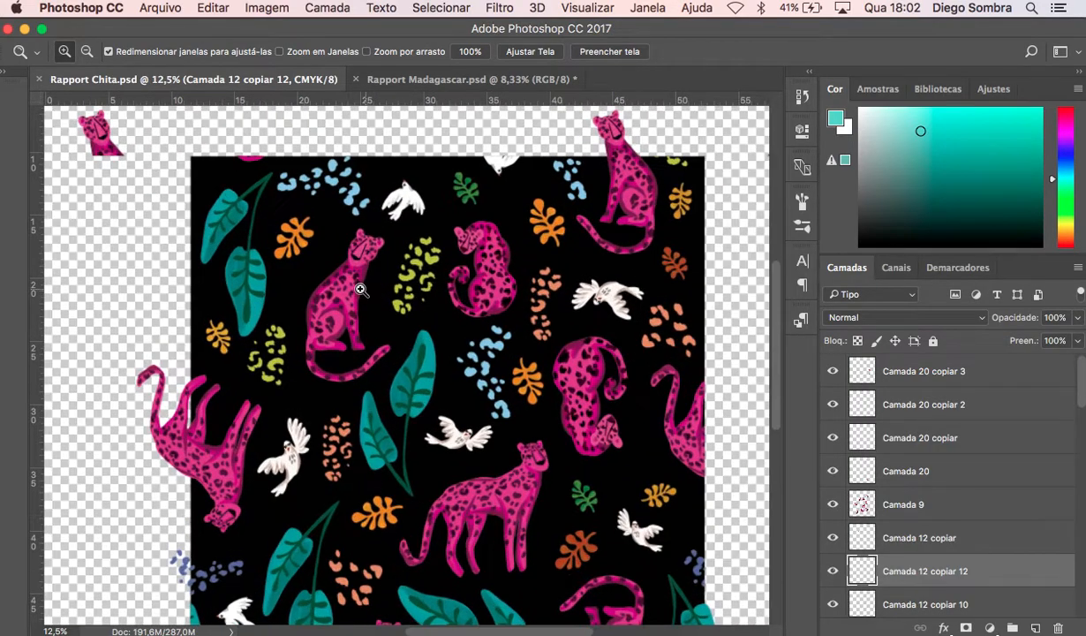
click(356, 276)
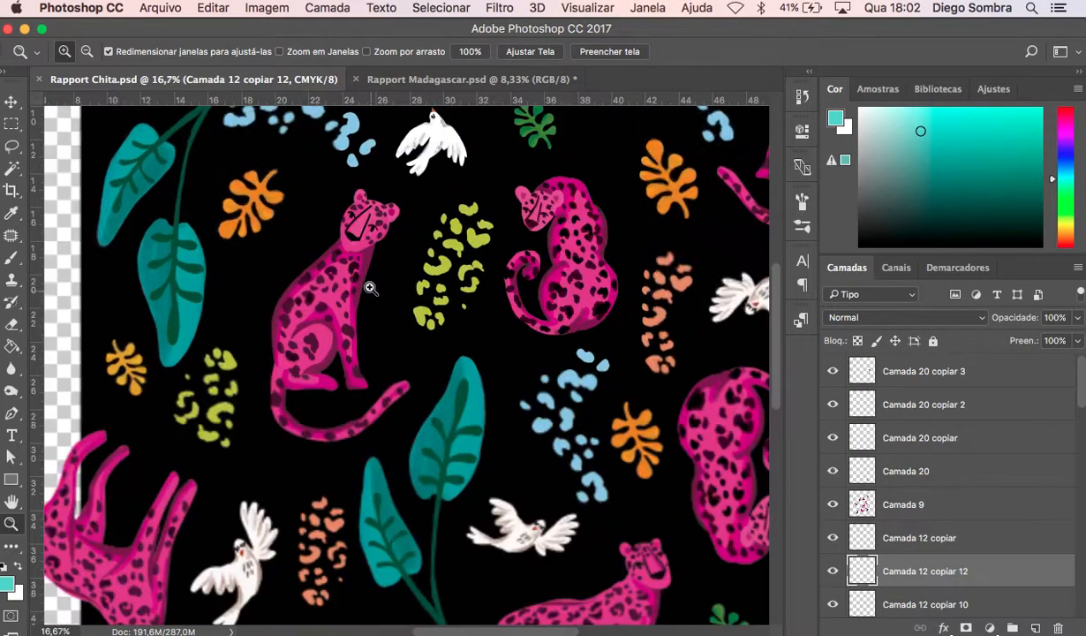
click(357, 262)
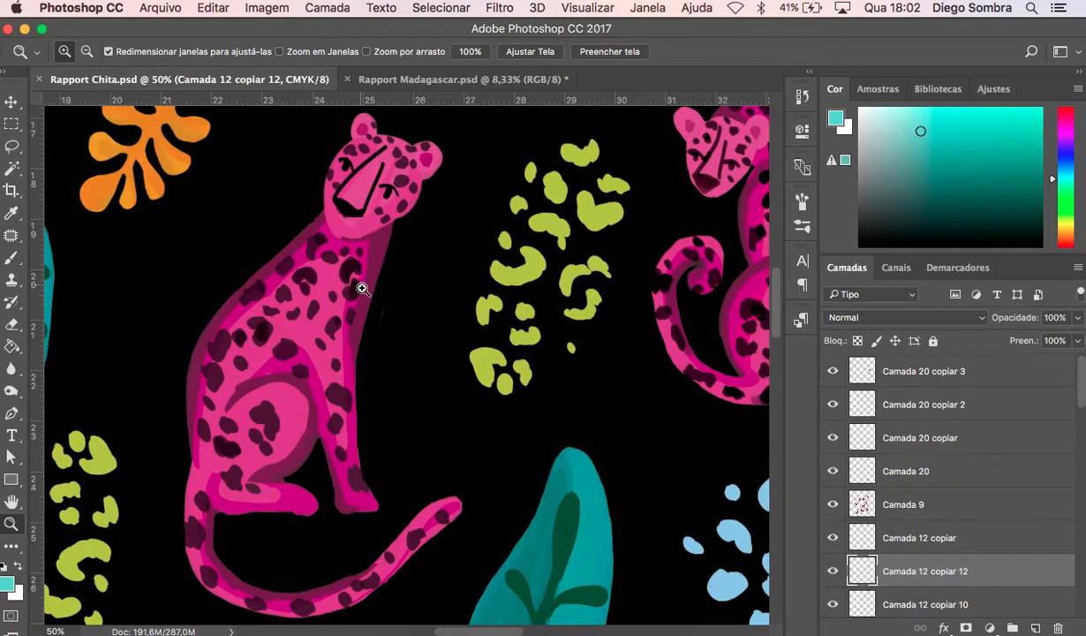
scroll(361, 295, down, 10)
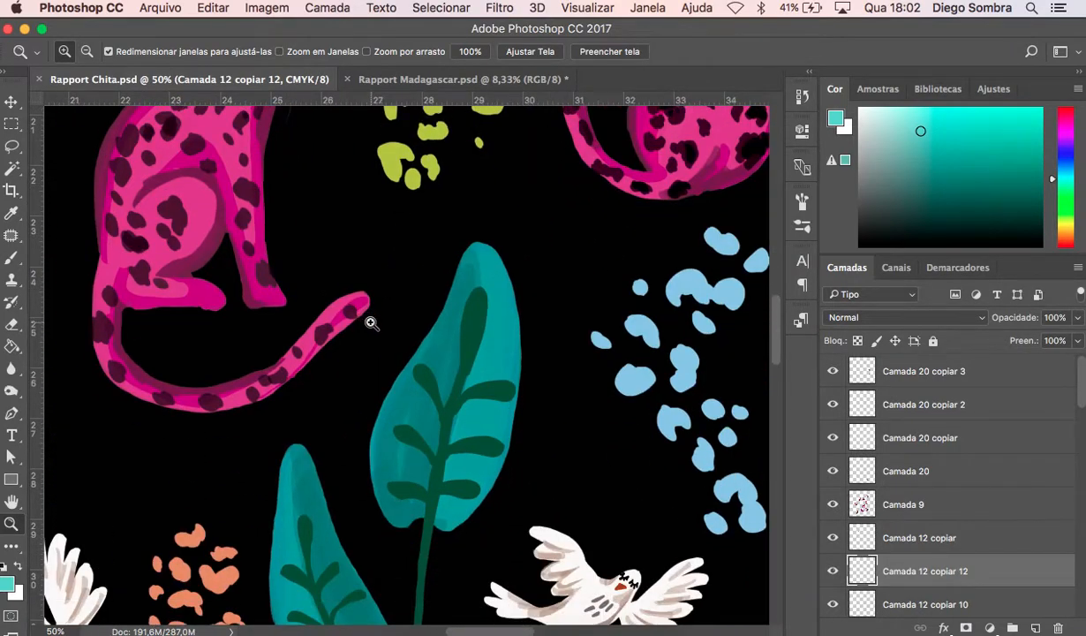
scroll(366, 318, right, 5)
scroll(371, 324, down, 6)
scroll(371, 324, right, 5)
scroll(369, 320, down, 6)
scroll(368, 319, right, 8)
key(alt)
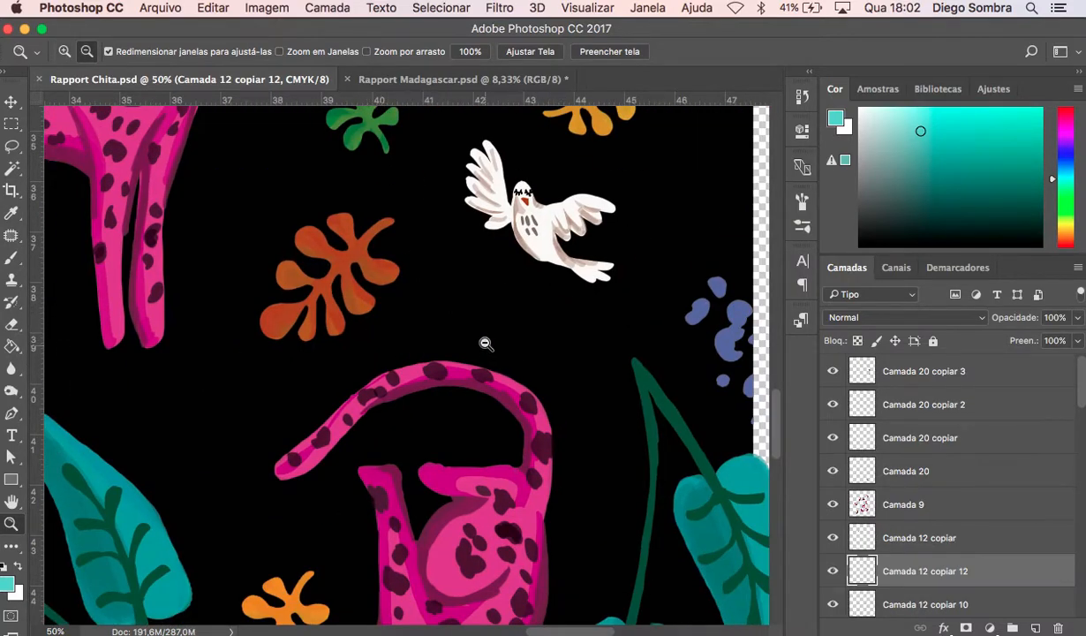
alt+click(485, 343)
Set up the Brush tool with the textured 63 tip, tilted and flattened, at a size of about 30 px, keeping the turquoise foreground colour.
key(b)
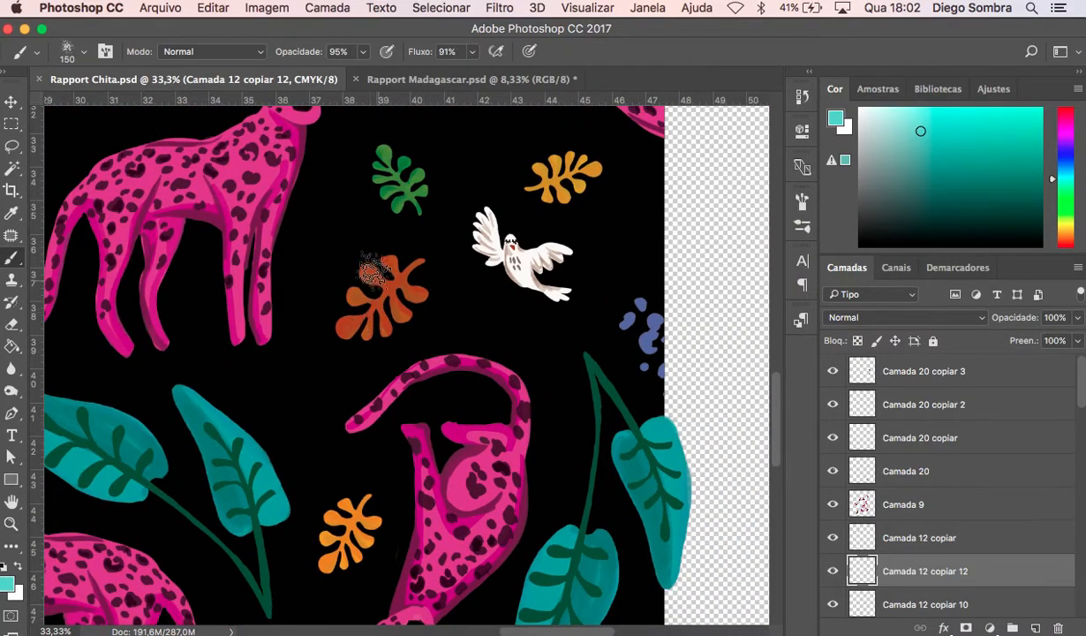
right_click(13, 267)
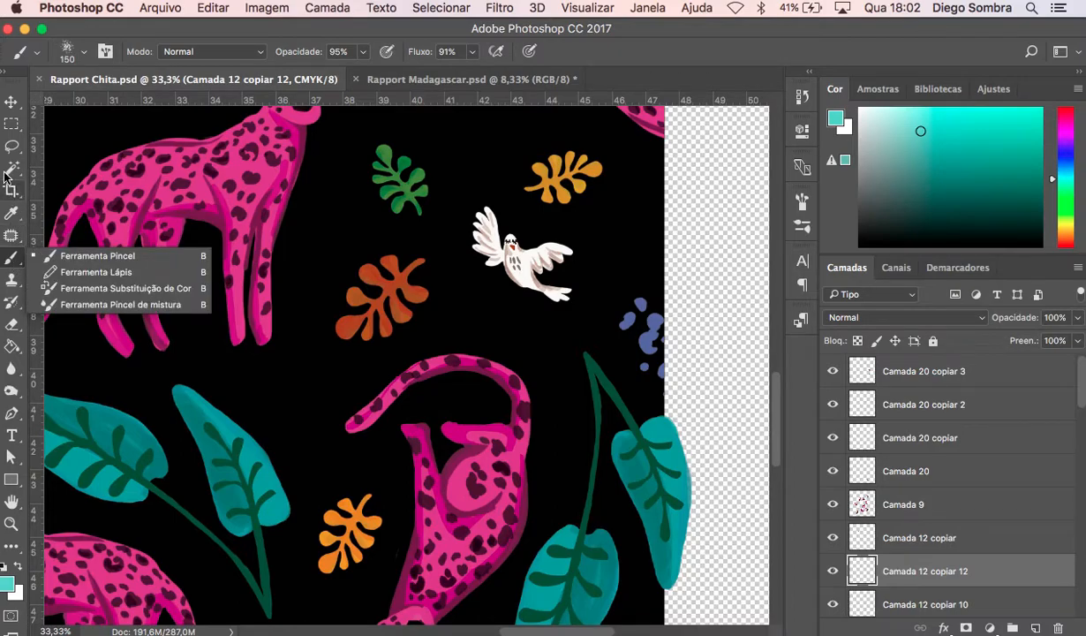
click(11, 250)
right_click(356, 251)
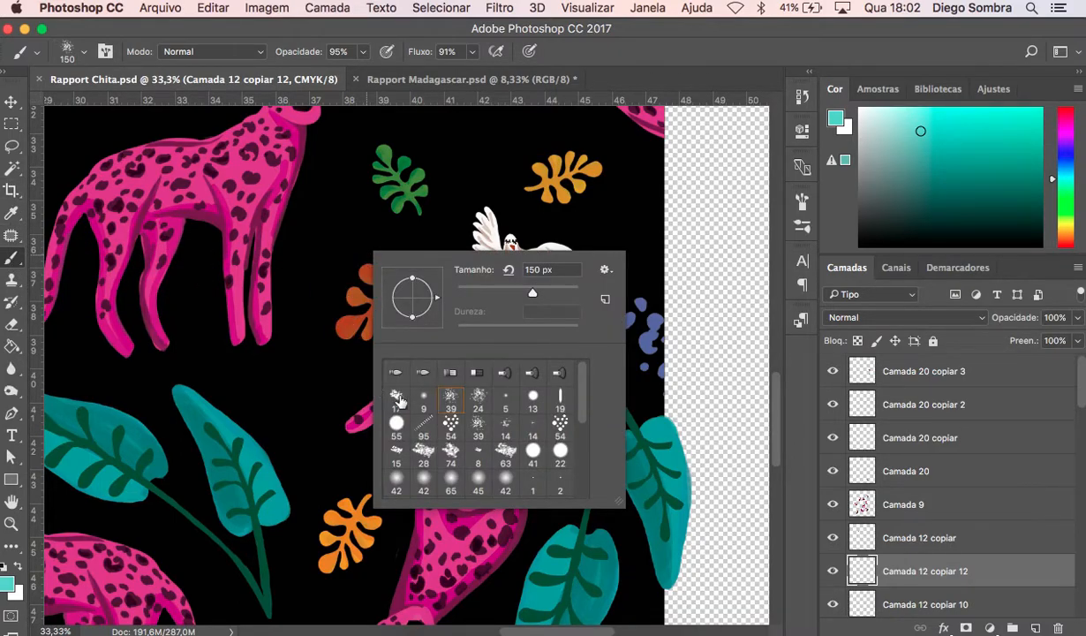
scroll(552, 389, down, 3)
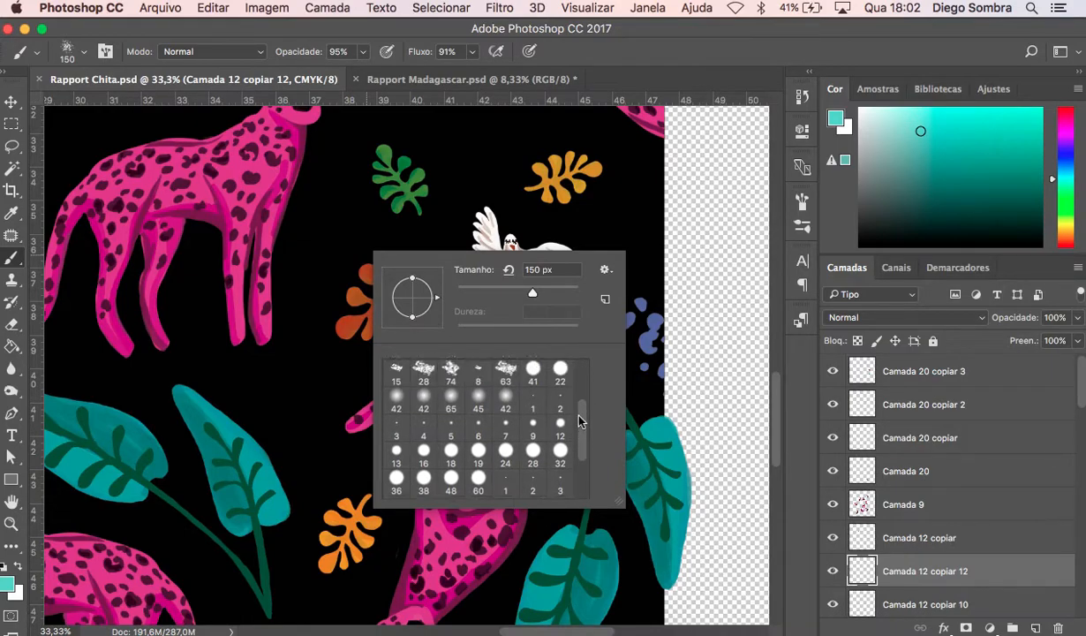
click(506, 404)
drag(436, 298, 429, 284)
drag(494, 293, 476, 291)
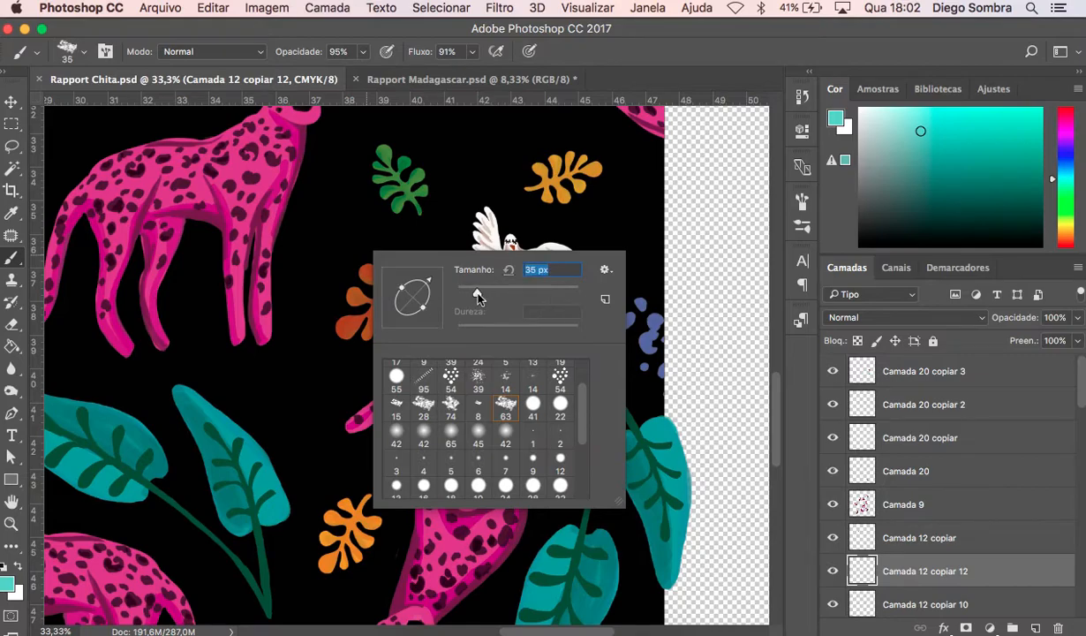
click(11, 579)
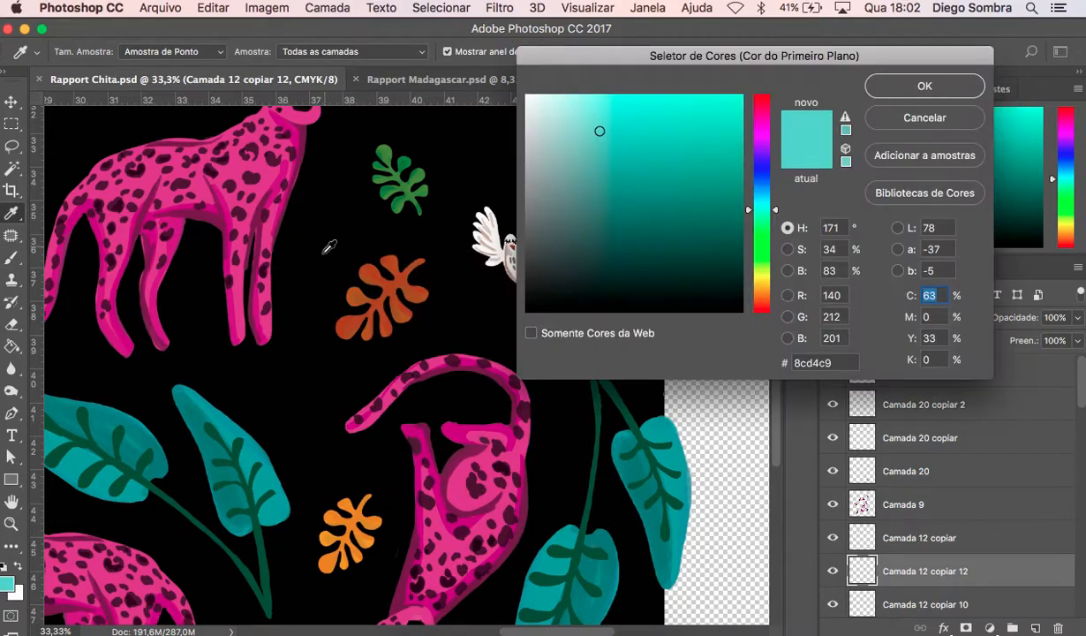
click(910, 118)
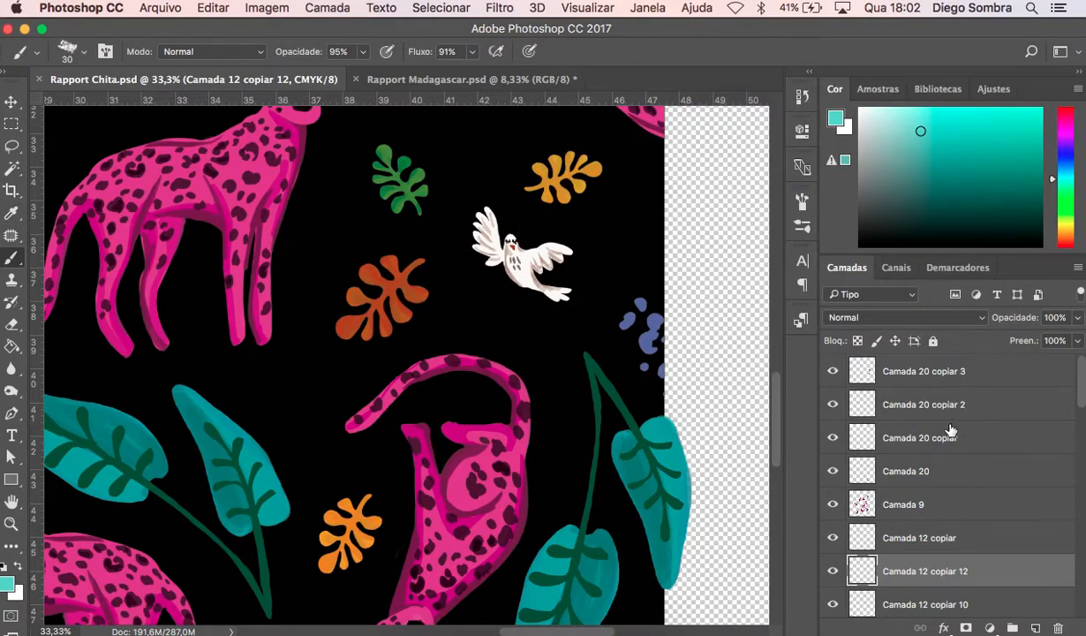
Add a new layer above Camada 20 copiar 3 and paint a turquoise oval beside the red-brown leaf with the brush at 150 px.
click(985, 375)
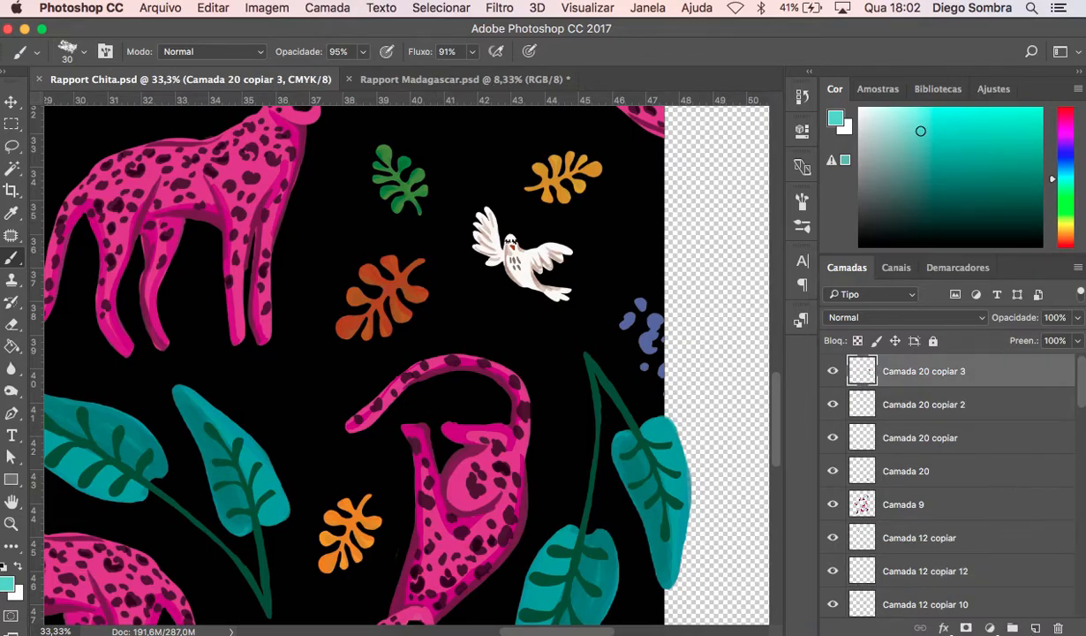
key(super+alt+shift+n)
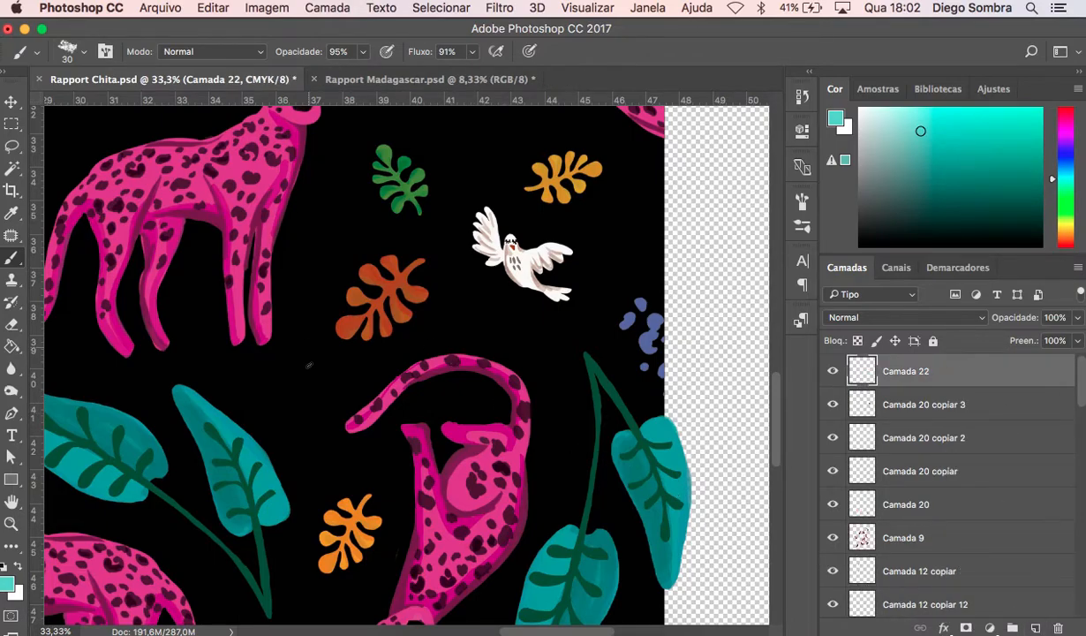
key(bracketright)
key(bracketright)
key(bracketright)
key(bracketright)
key(bracketright)
key(bracketright)
key(bracketright)
key(bracketright)
mouse_move(298, 357)
mouse_down()
mouse_move(311, 421)
mouse_move(291, 363)
mouse_move(308, 370)
mouse_move(299, 313)
mouse_move(302, 429)
mouse_move(304, 344)
mouse_move(312, 356)
mouse_move(320, 349)
mouse_move(312, 318)
mouse_move(333, 387)
mouse_move(313, 318)
mouse_move(309, 407)
mouse_up()
mouse_move(320, 441)
mouse_down()
mouse_move(303, 404)
mouse_move(354, 422)
mouse_move(346, 366)
mouse_move(312, 311)
mouse_move(319, 374)
mouse_move(314, 315)
mouse_move(306, 451)
mouse_move(317, 320)
mouse_move(329, 412)
mouse_move(308, 353)
mouse_move(313, 445)
mouse_move(303, 357)
mouse_move(333, 445)
mouse_move(297, 375)
mouse_move(295, 433)
mouse_move(314, 402)
mouse_move(299, 336)
mouse_up()
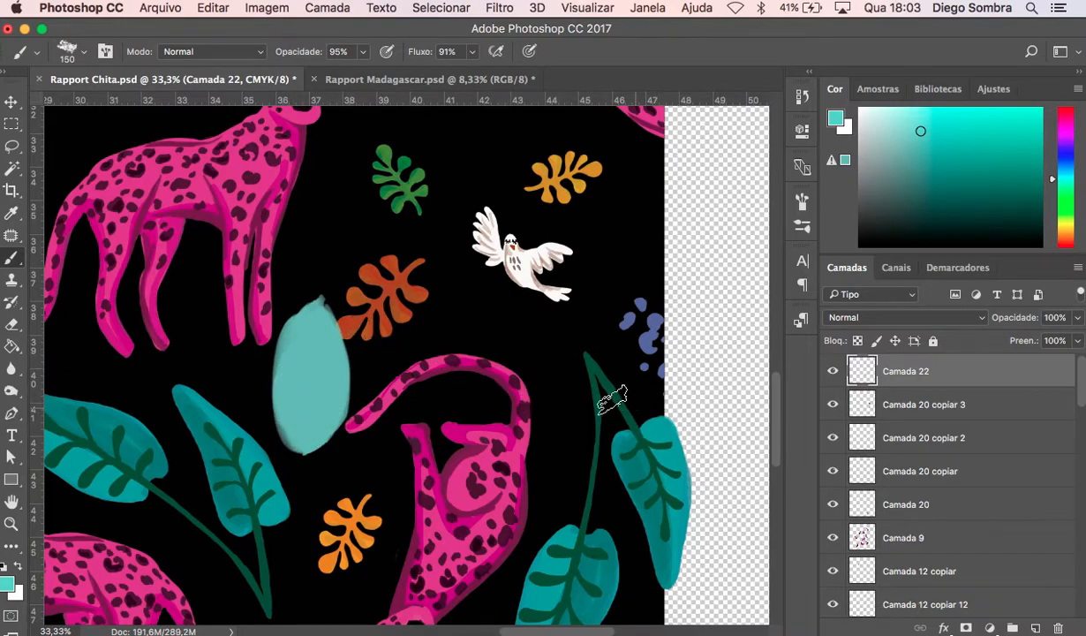
Examine the standing pink leopard up close, checking the brush texture, shading and spots on its body and legs.
key(z)
alt+click(529, 376)
alt+click(518, 376)
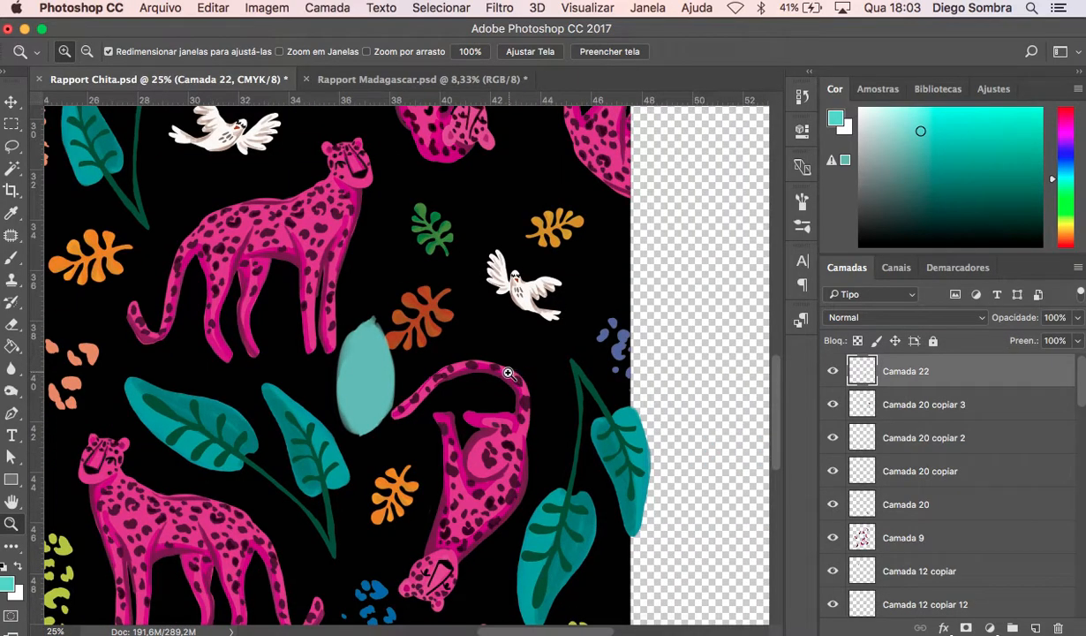
scroll(481, 371, up, 5)
scroll(482, 371, left, 3)
click(408, 389)
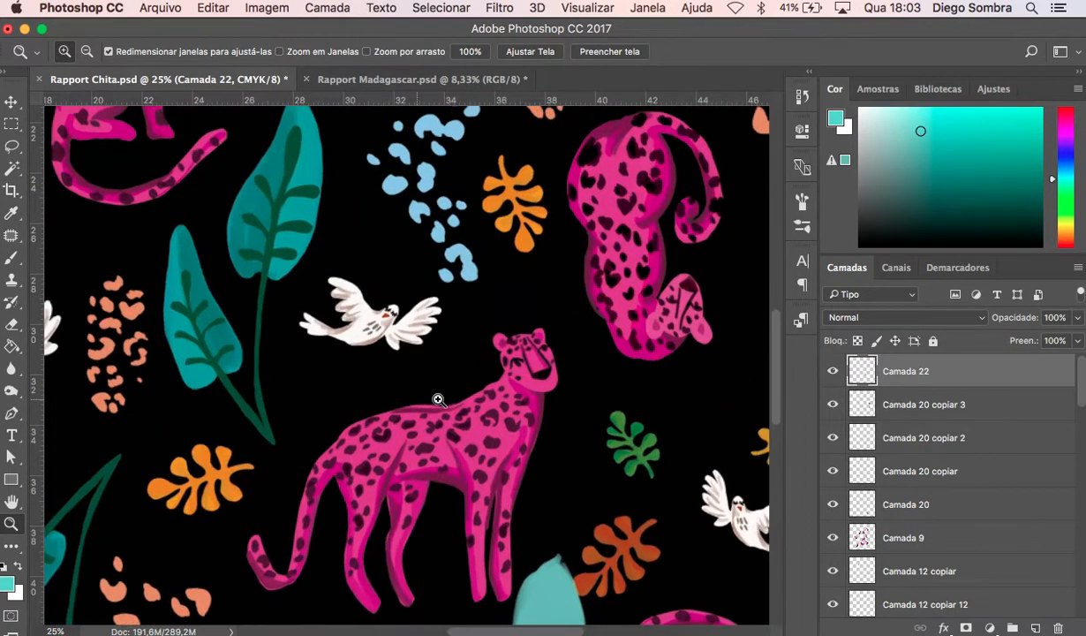
click(432, 468)
click(447, 490)
click(553, 516)
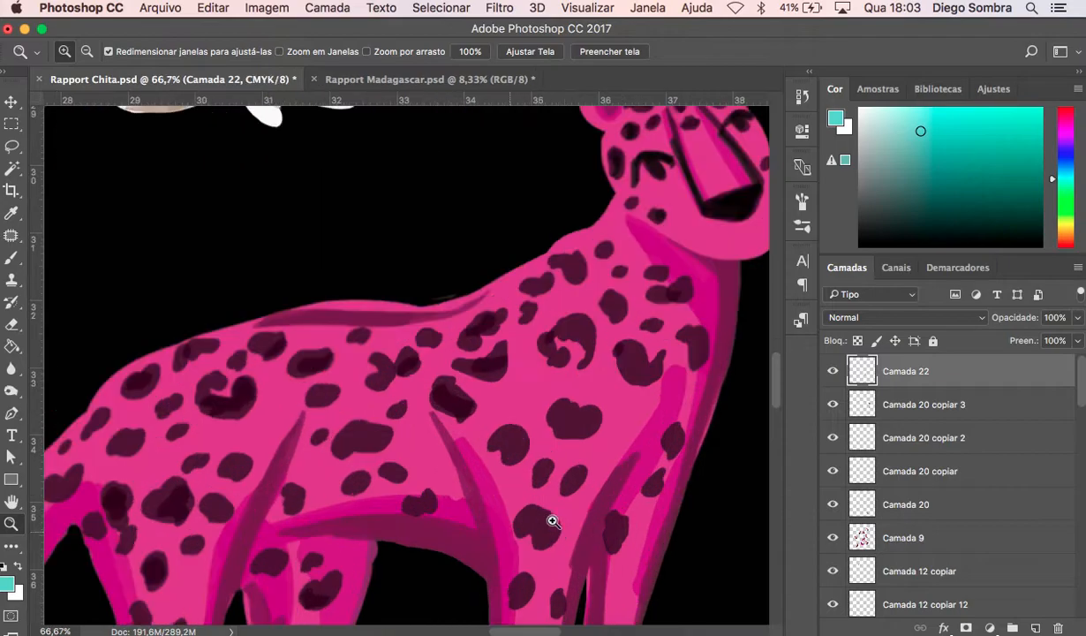
click(558, 516)
scroll(557, 516, down, 5)
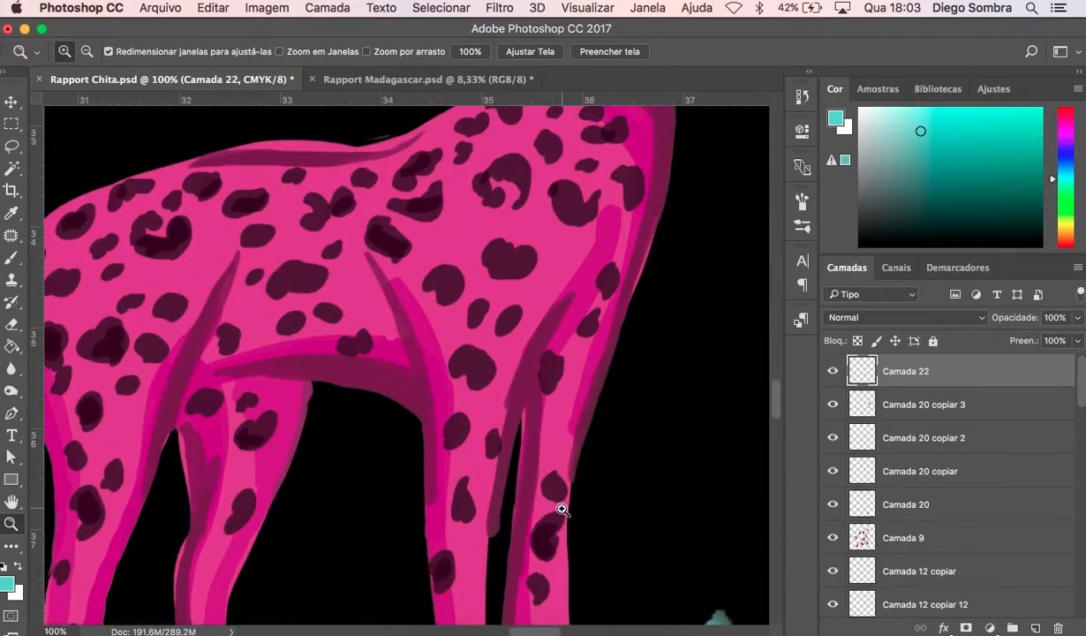
Look over the Rapport Chita pattern as a whole, including the painted oval among the leopards and leaves.
alt+click(555, 493)
alt+click(556, 493)
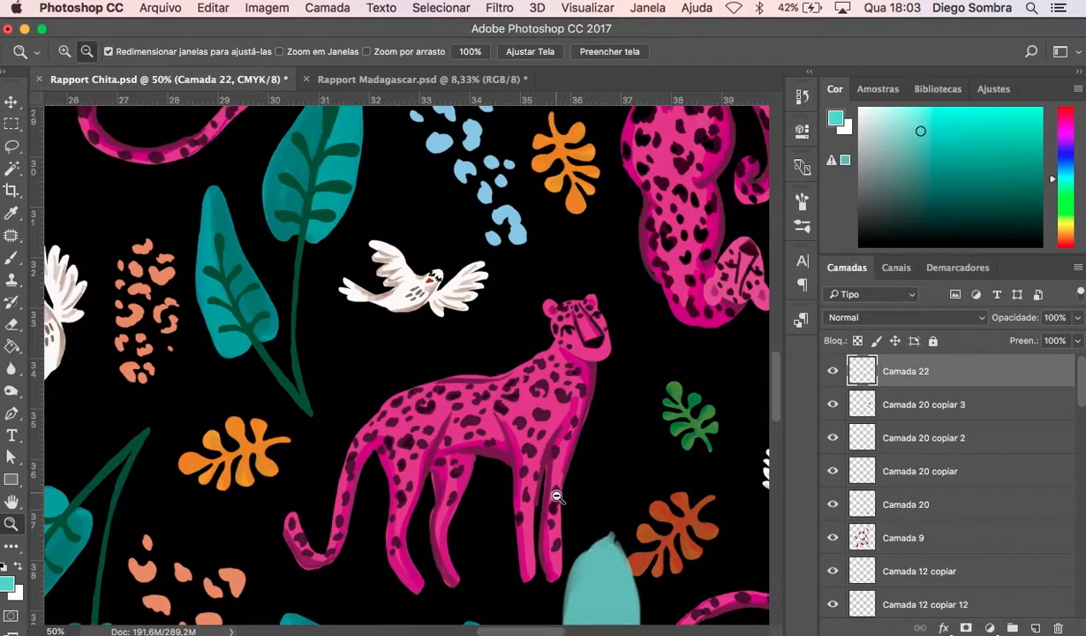
alt+click(555, 493)
alt+click(556, 493)
alt+click(556, 493)
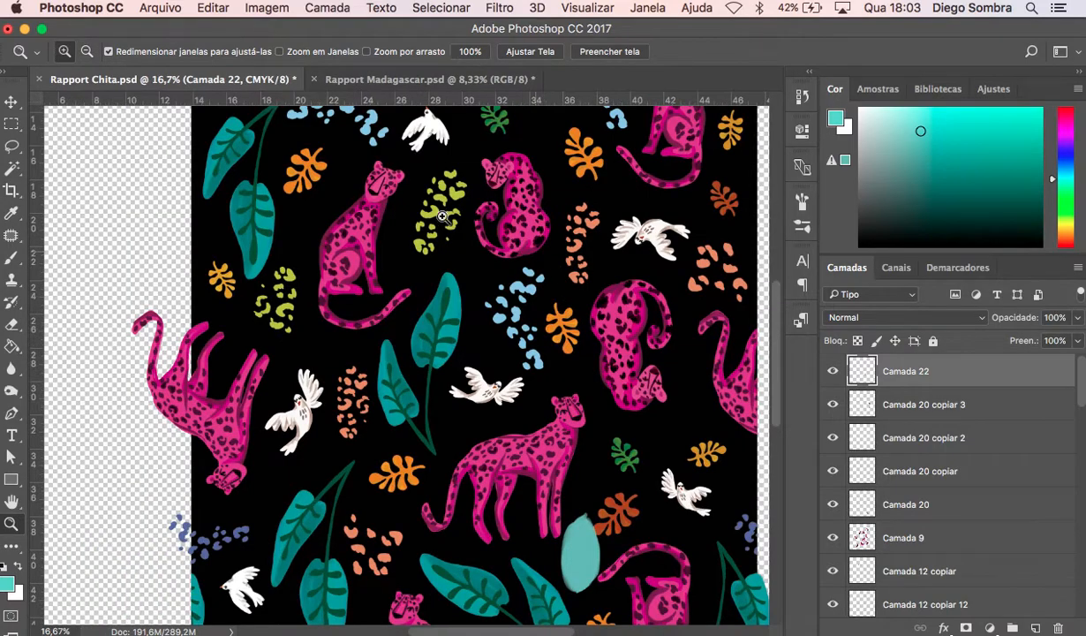
Switch to the Rapport Madagascar document and examine the upside-down lion up close, along with the surrounding composition.
click(346, 79)
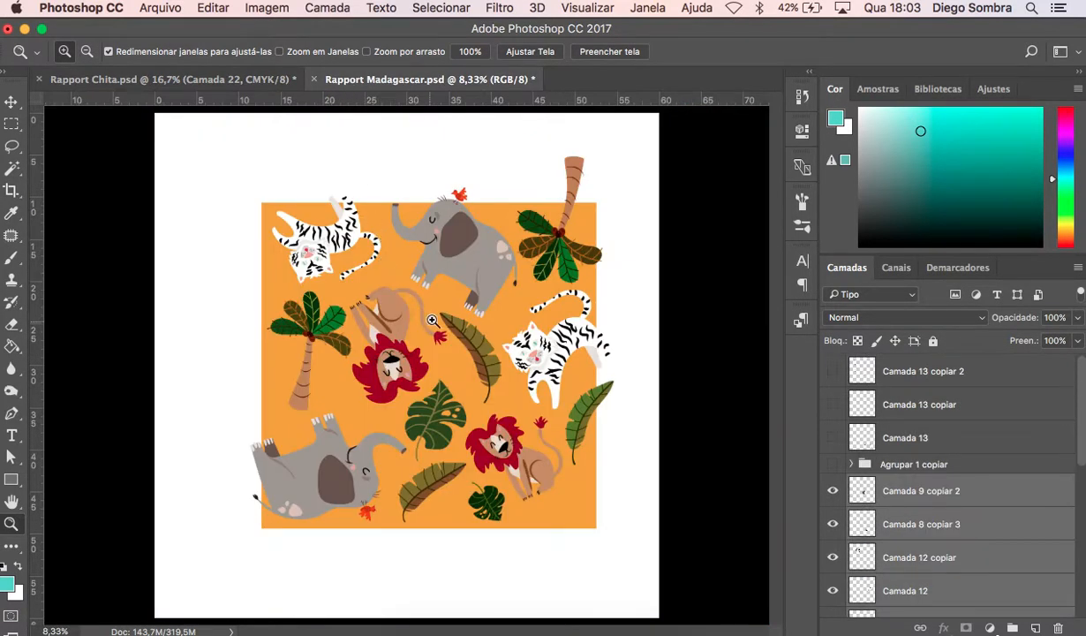
click(411, 302)
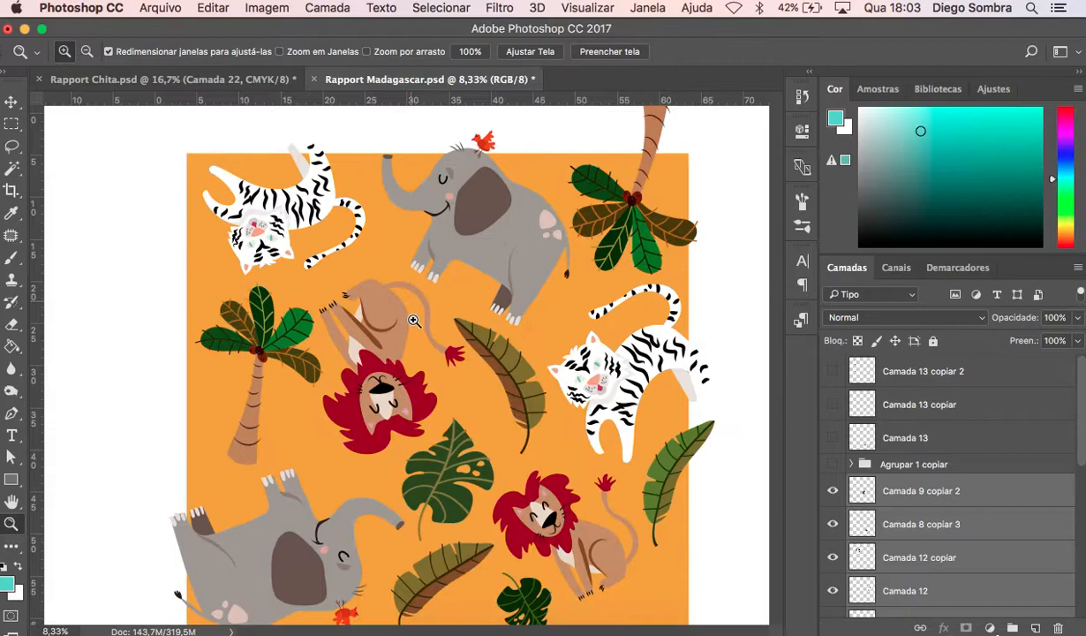
click(404, 318)
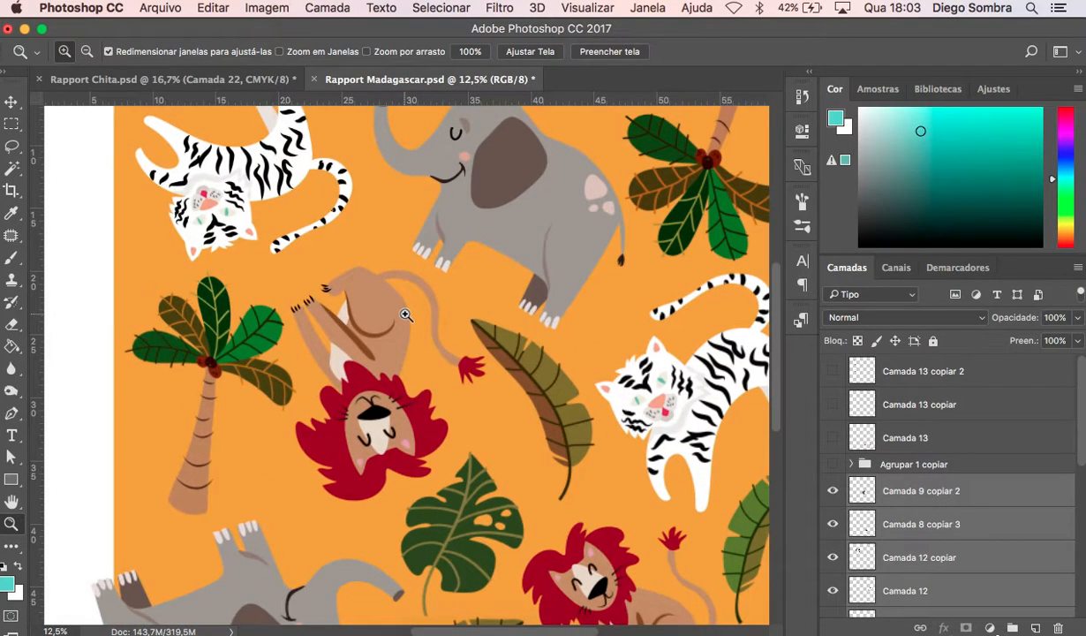
click(403, 314)
click(408, 307)
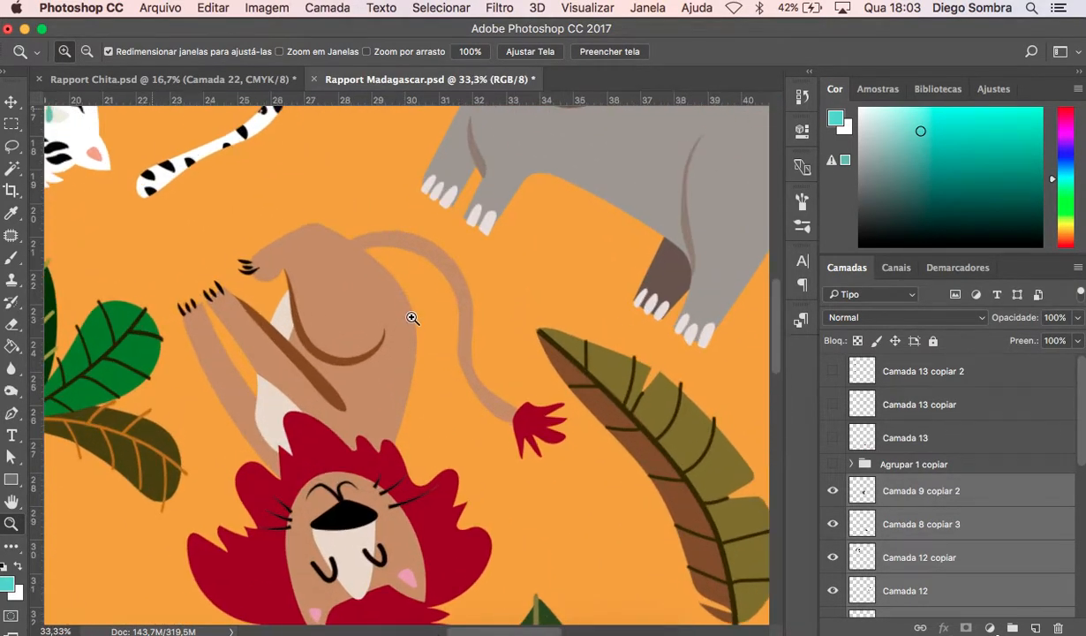
click(408, 311)
alt+click(543, 346)
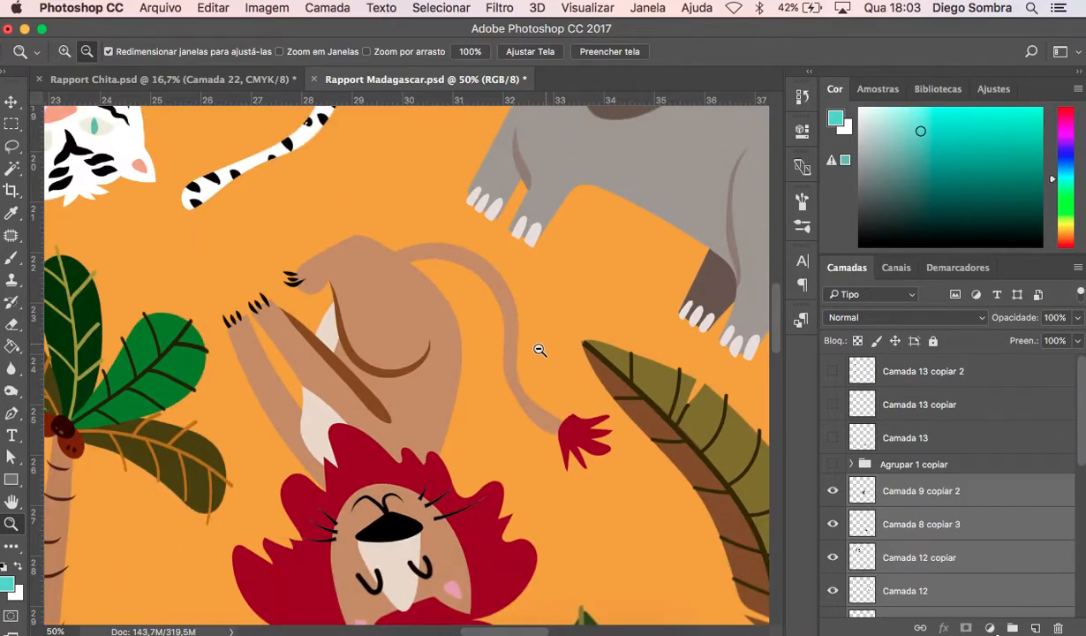
alt+click(539, 347)
alt+click(541, 340)
alt+click(541, 338)
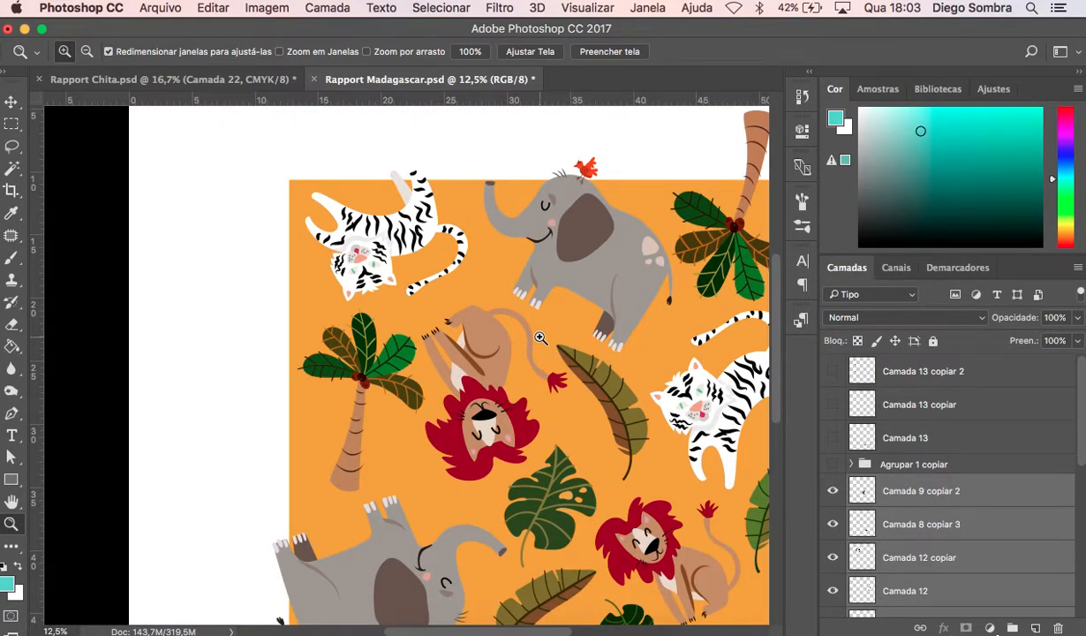
scroll(541, 337, down, 3)
scroll(540, 337, right, 5)
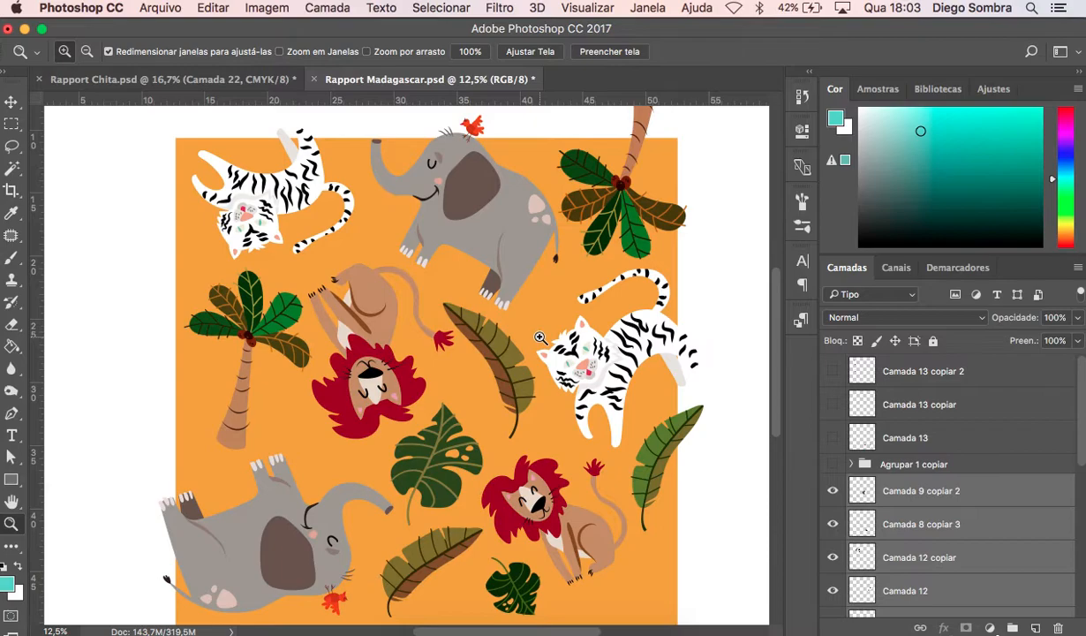
Compare the brush shading of the large teal leaf in Rapport Chita with the drawing style of Rapport Madagascar.
click(235, 80)
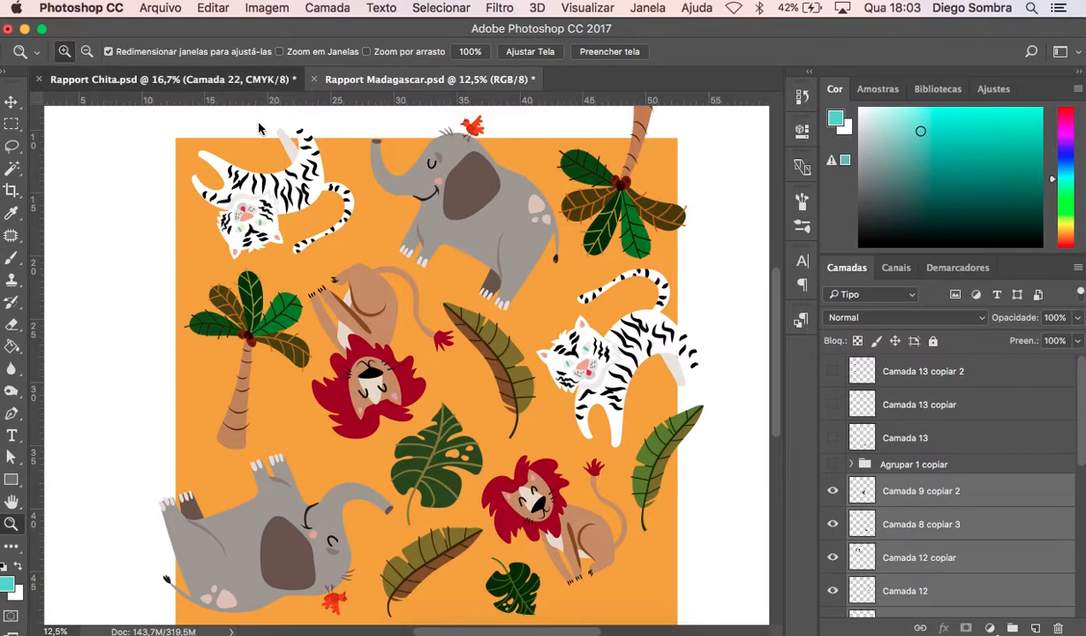
click(444, 336)
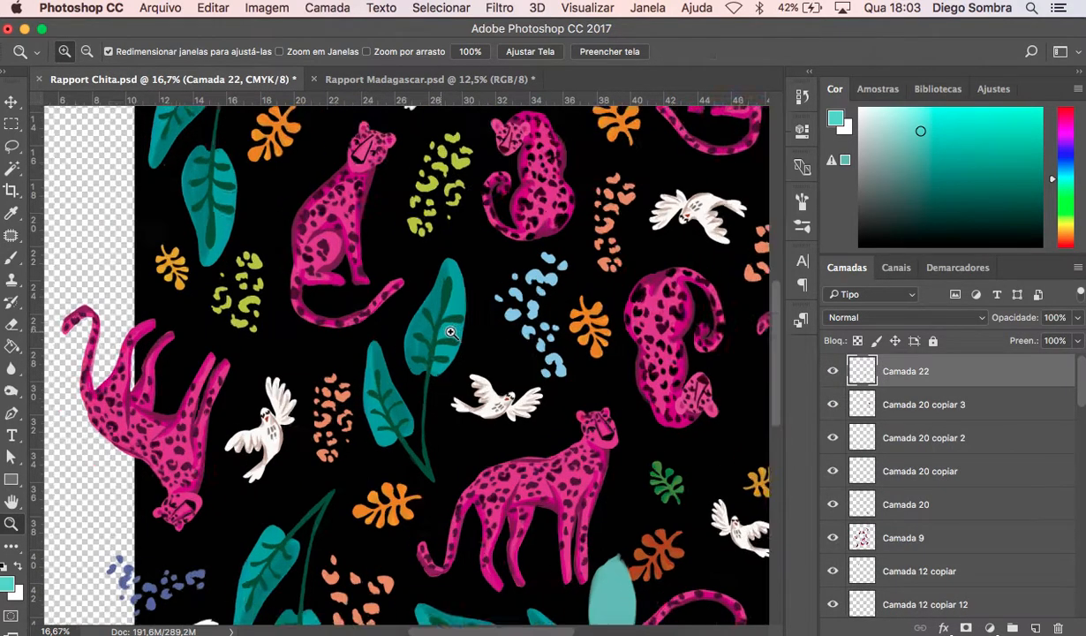
click(452, 337)
click(460, 290)
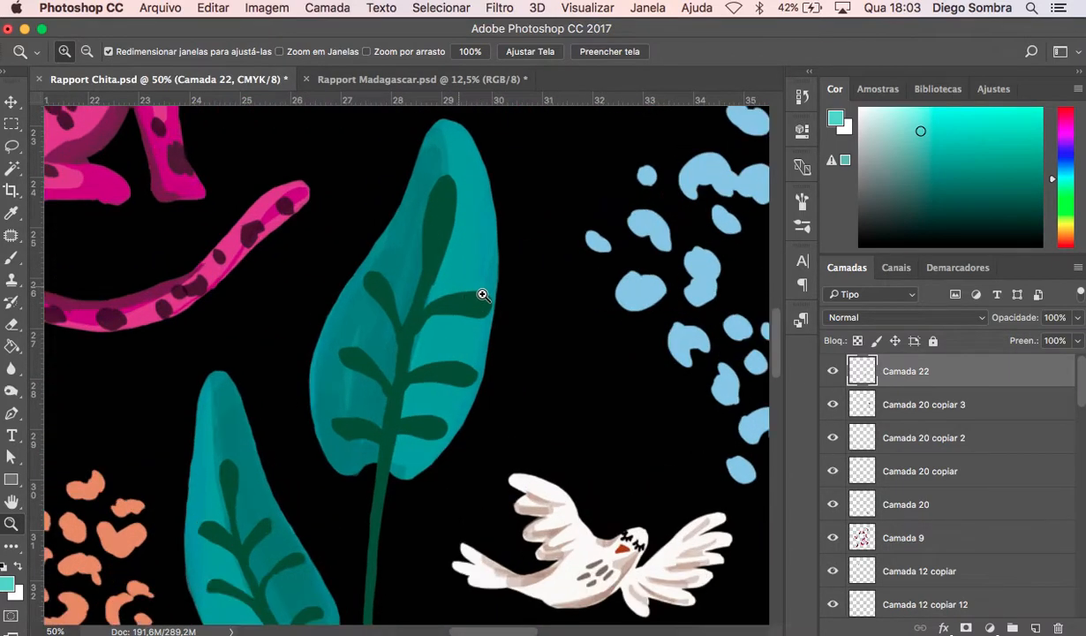
click(416, 79)
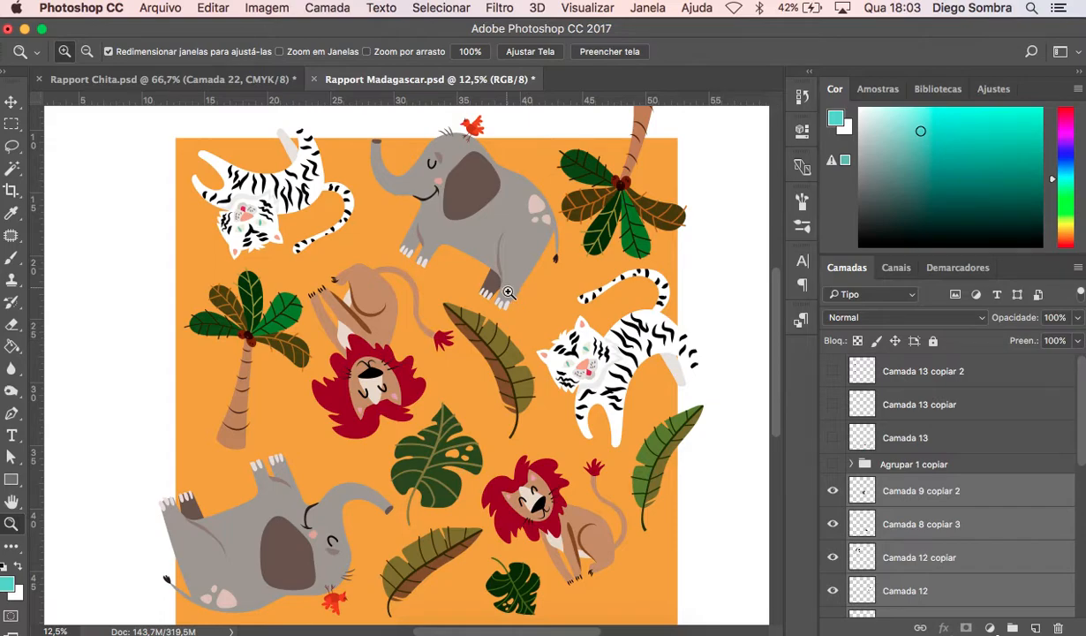
click(256, 81)
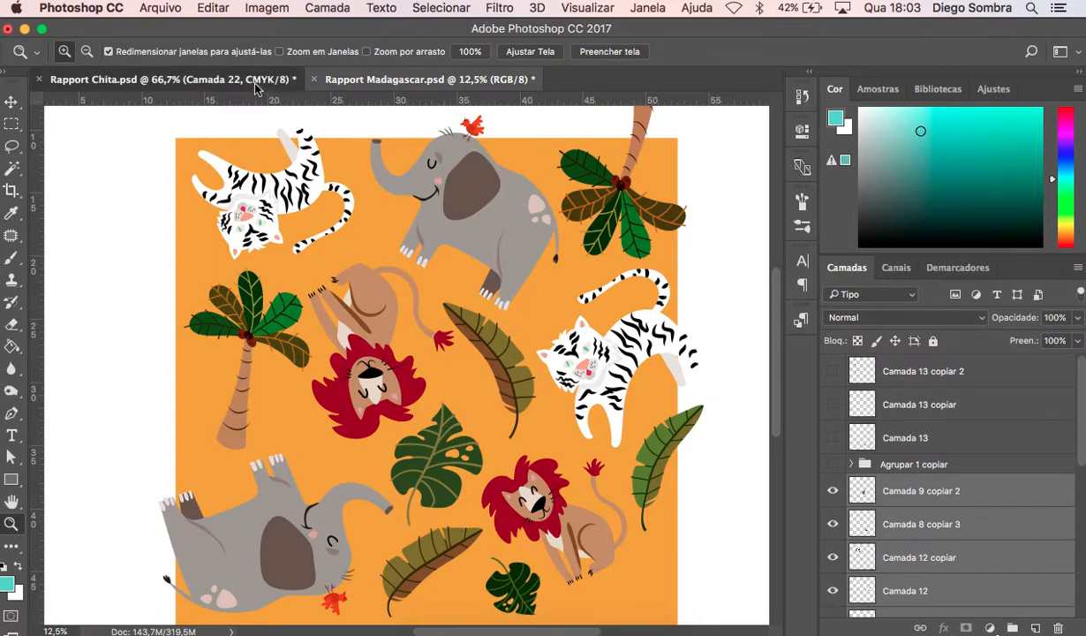
alt+click(495, 328)
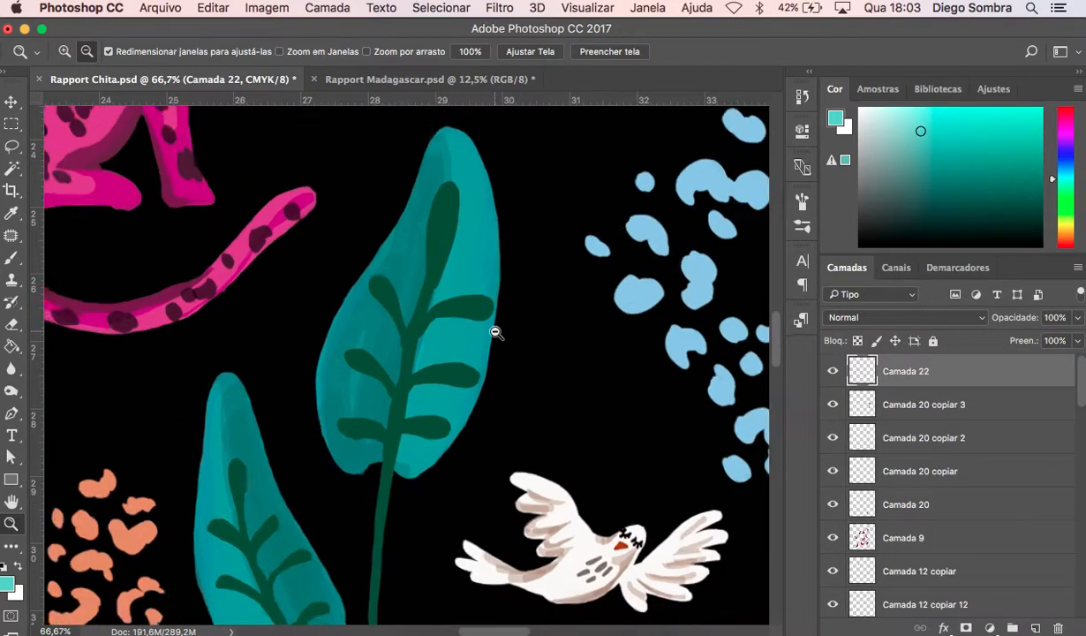
alt+click(499, 333)
alt+click(505, 338)
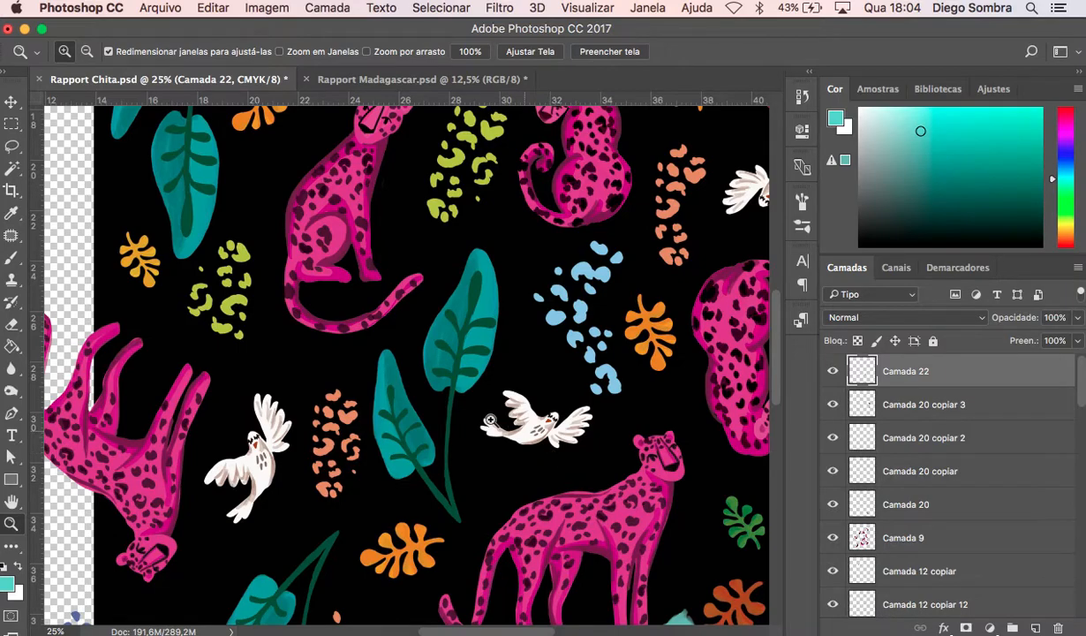
Examine the elephant with the red bird in Rapport Madagascar up close, plus the lions, palms and leaves around it.
click(432, 84)
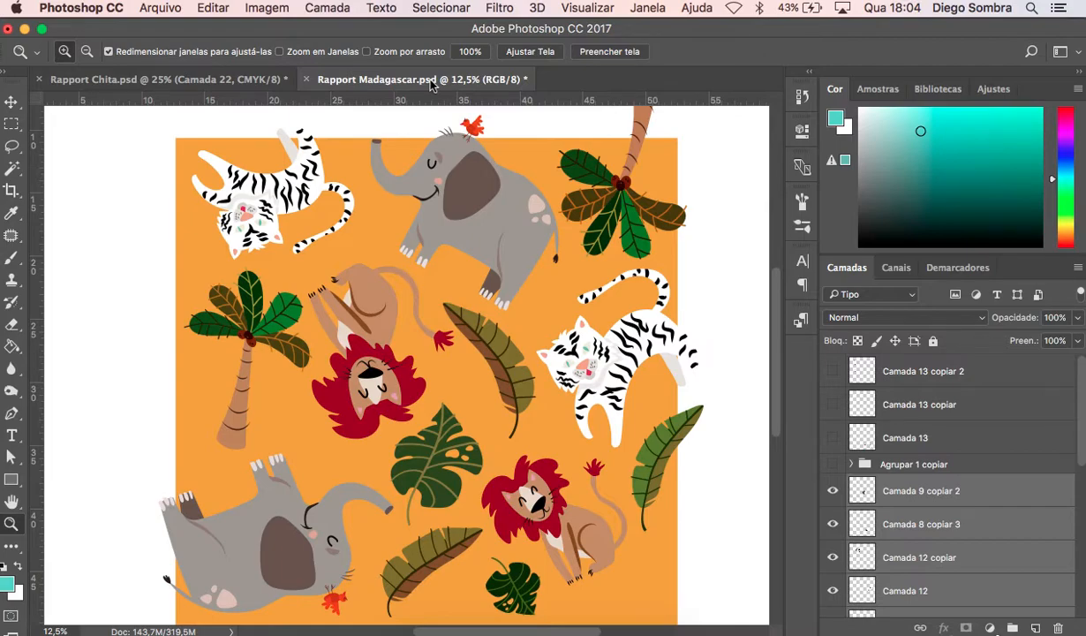
click(481, 155)
click(481, 155)
scroll(470, 196, up, 5)
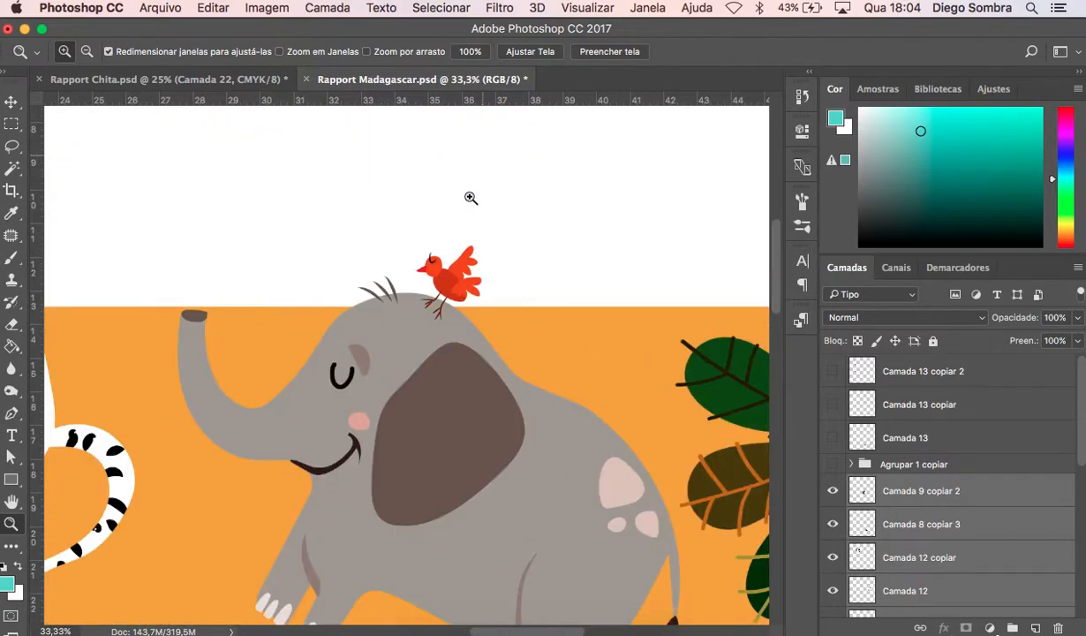
scroll(503, 339, down, 2)
scroll(589, 396, down, 5)
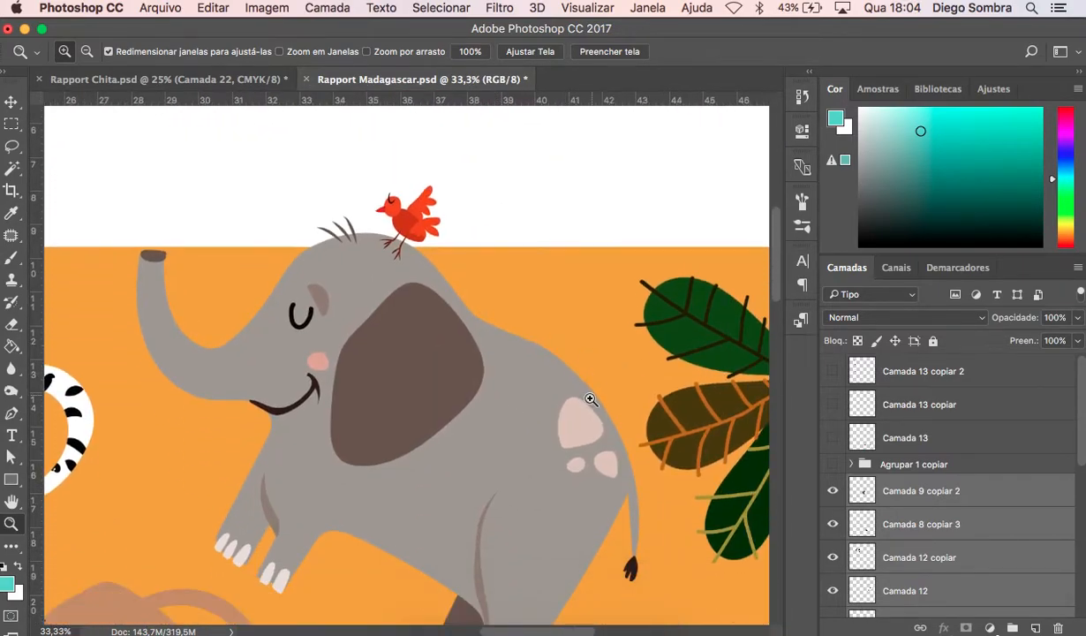
alt+click(589, 407)
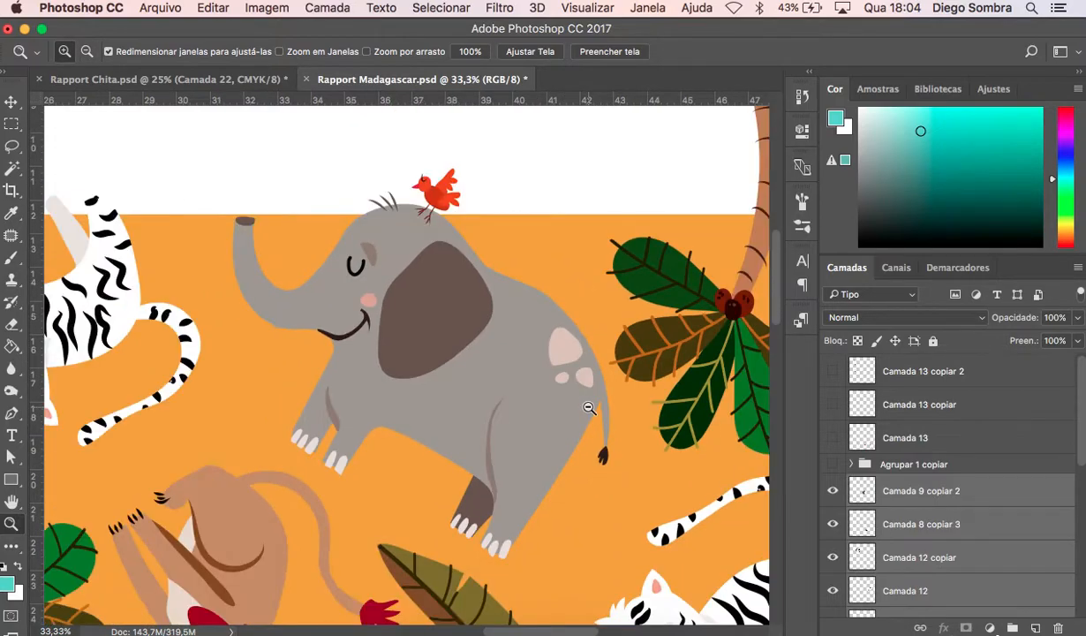
scroll(587, 418, down, 10)
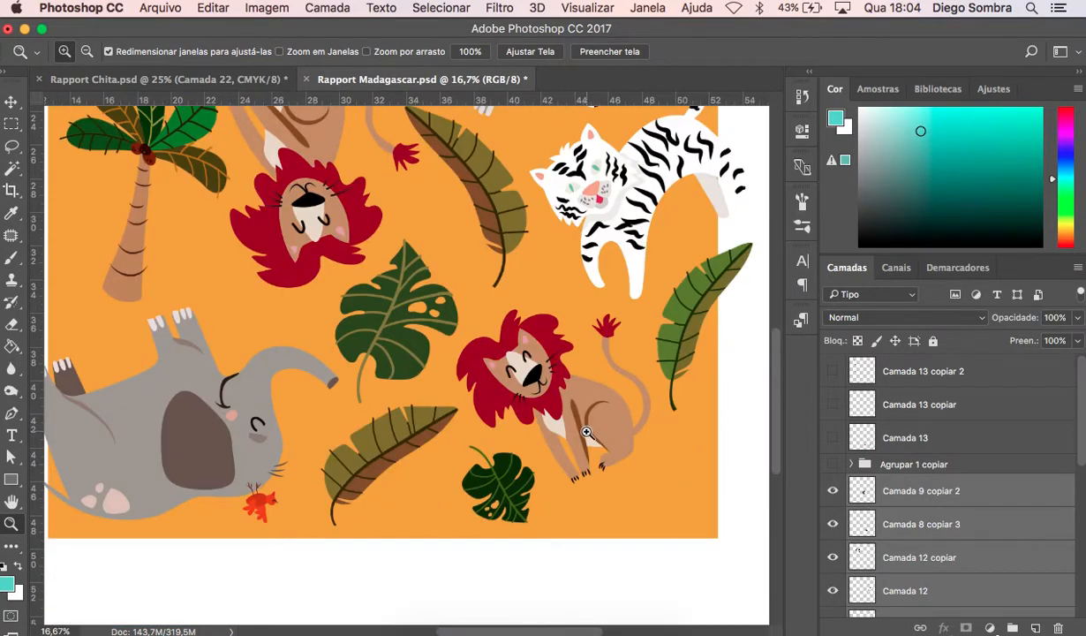
scroll(586, 431, up, 10)
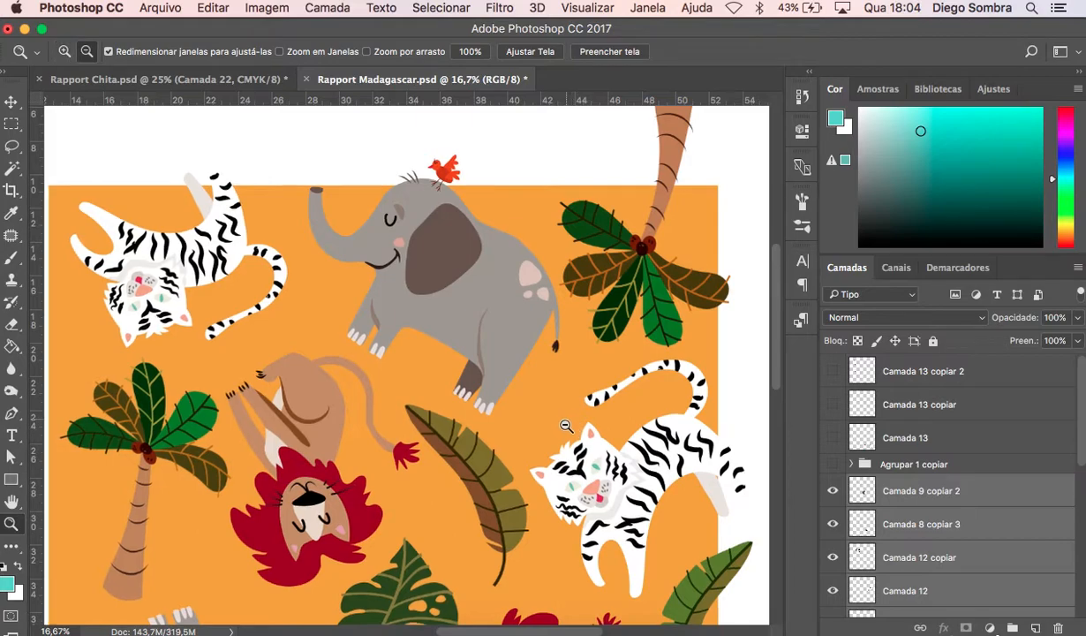
alt+click(570, 428)
alt+click(570, 427)
click(457, 391)
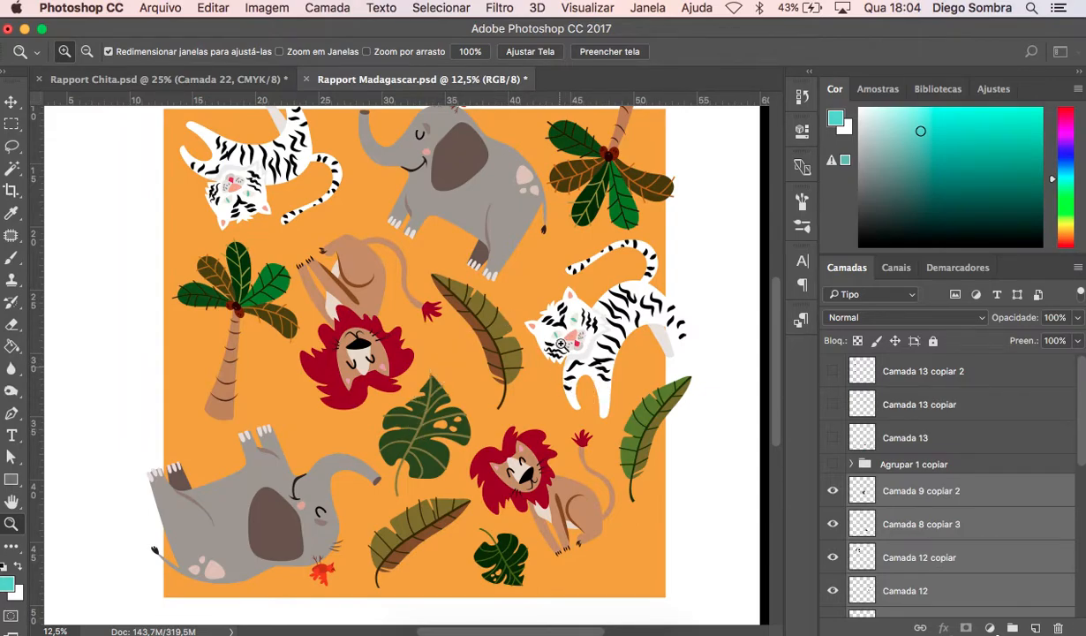
click(465, 332)
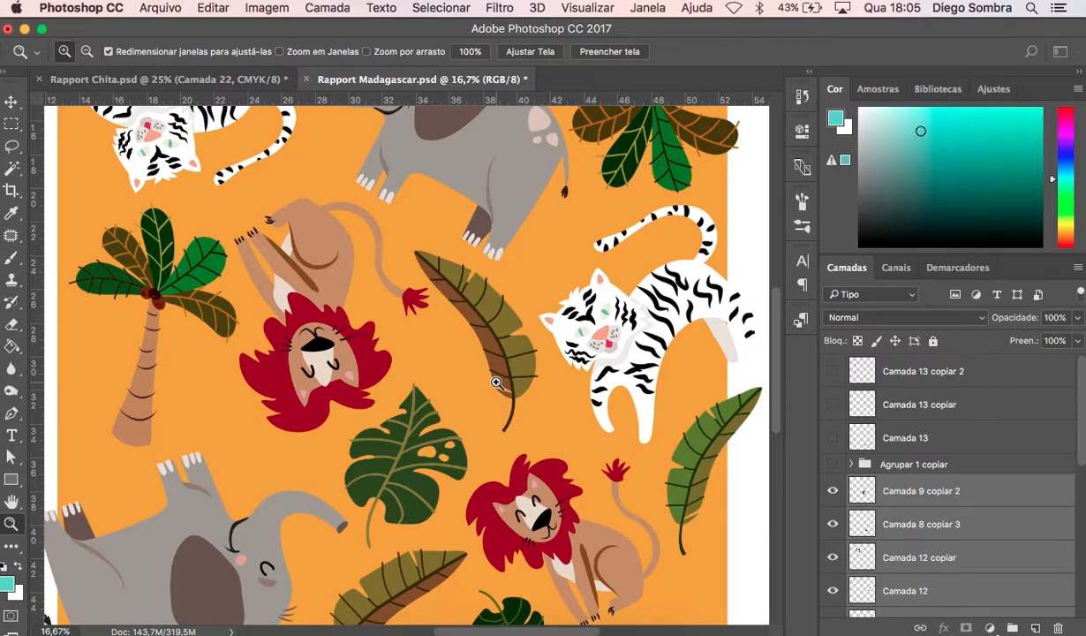
Compare Rapport Chita with Rapport Madagascar again, examining the white tiger up close and the full arrangement on the orange background.
click(188, 84)
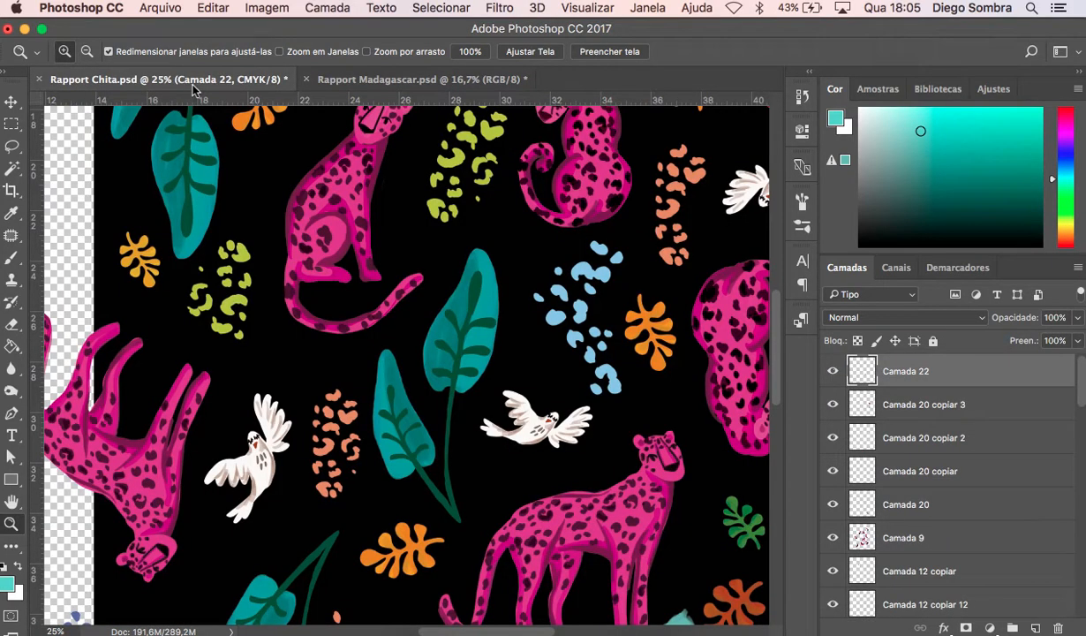
scroll(523, 502, down, 1)
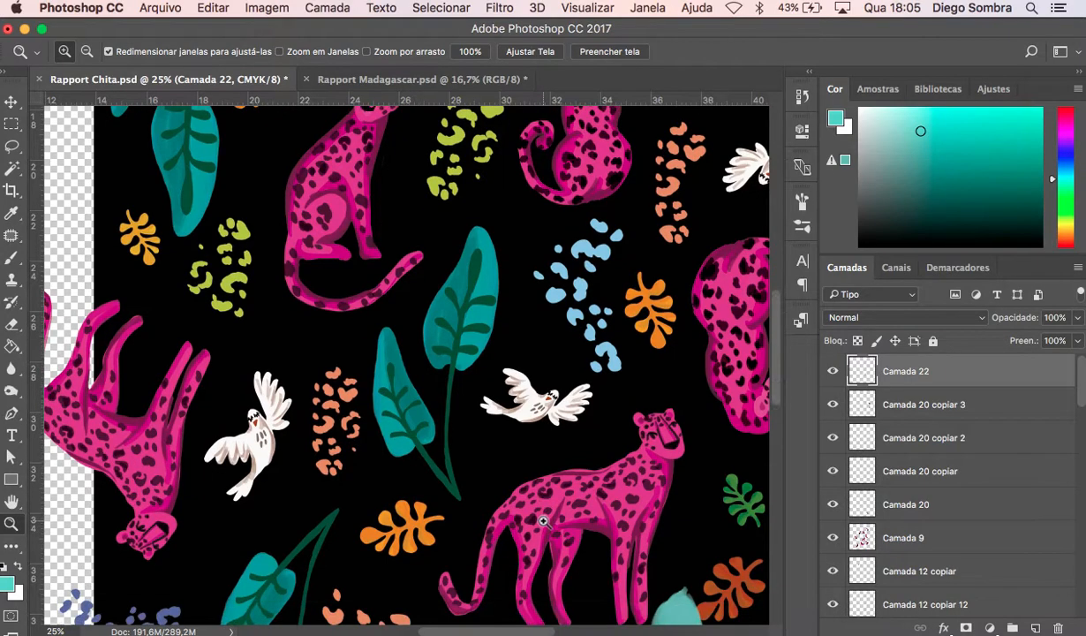
click(393, 79)
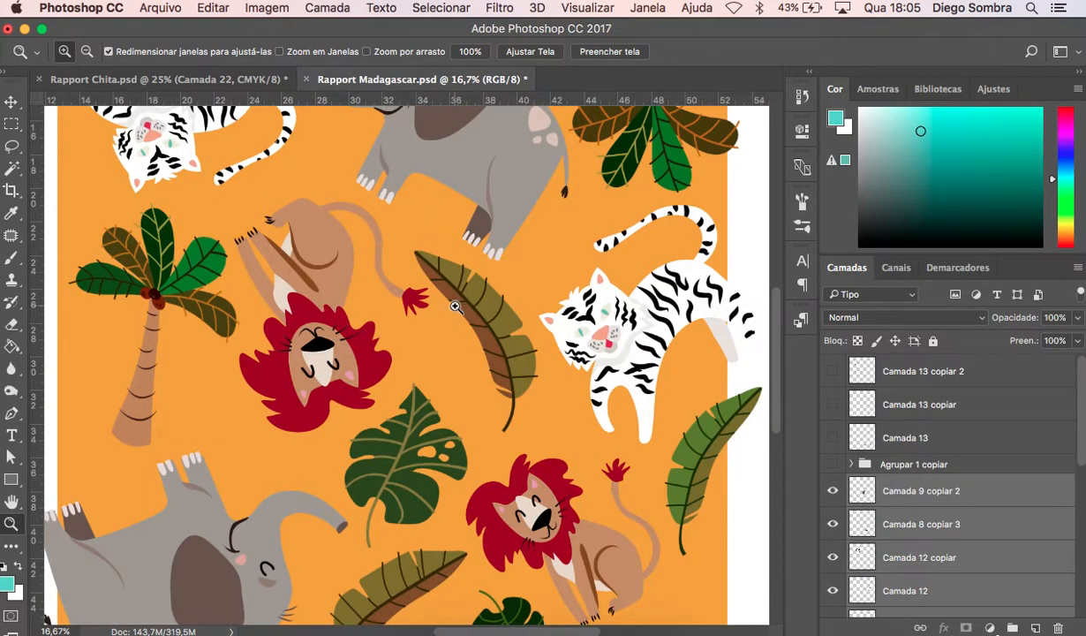
scroll(454, 307, right, 5)
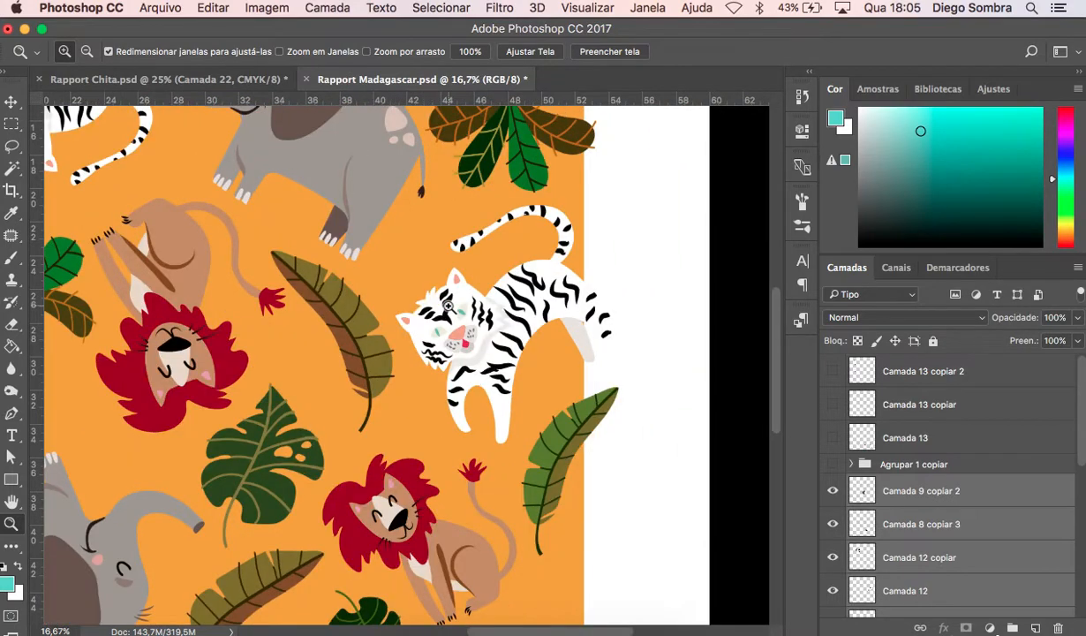
click(448, 306)
click(449, 305)
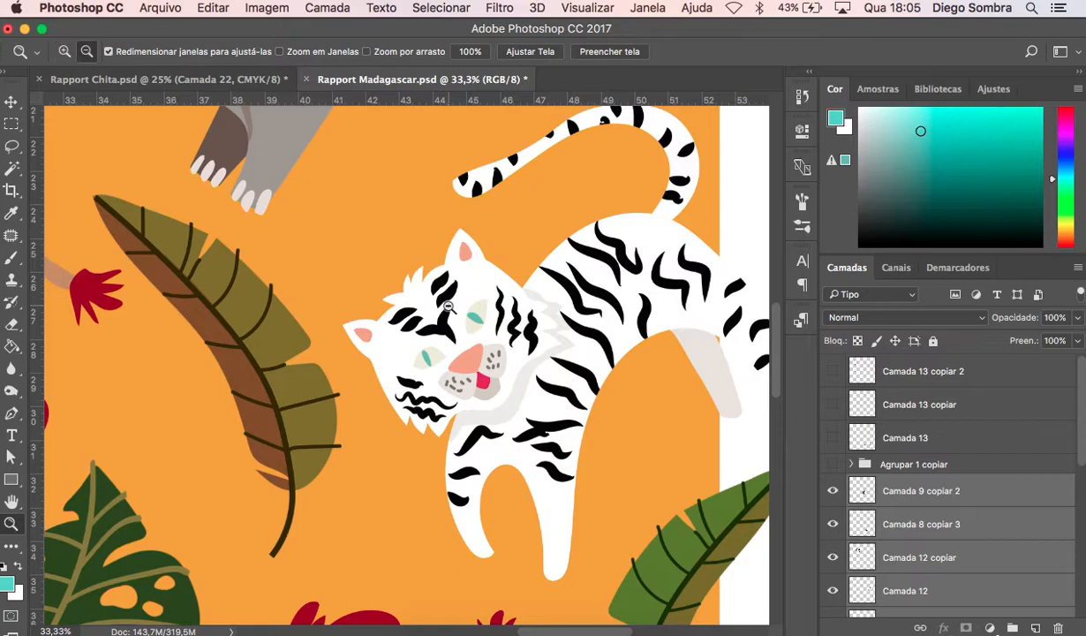
alt+click(449, 305)
alt+click(449, 306)
alt+click(448, 305)
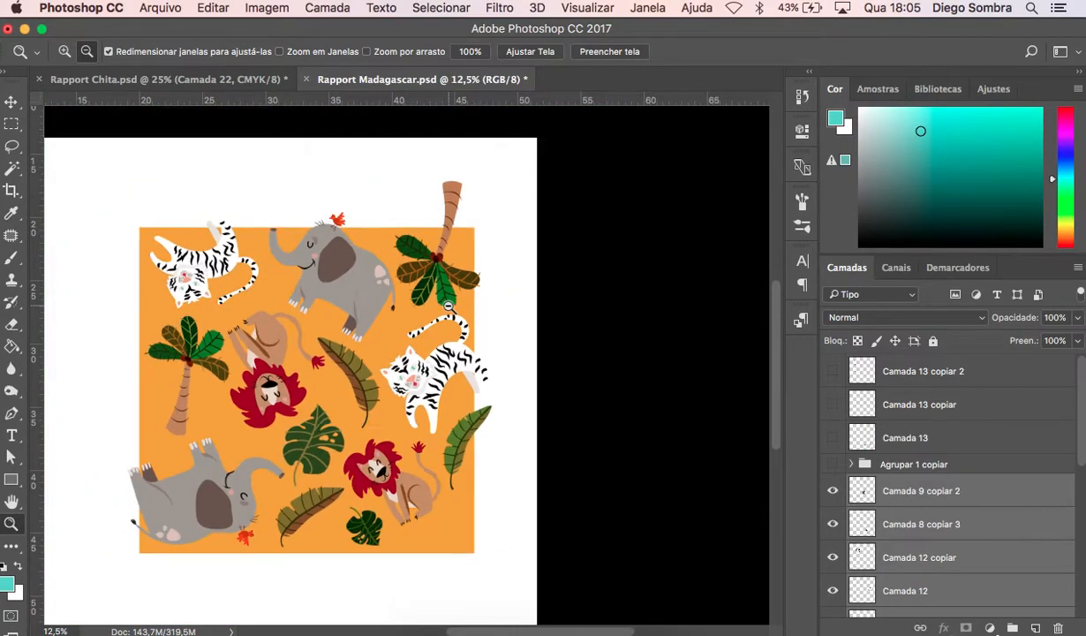
alt+click(449, 305)
click(449, 305)
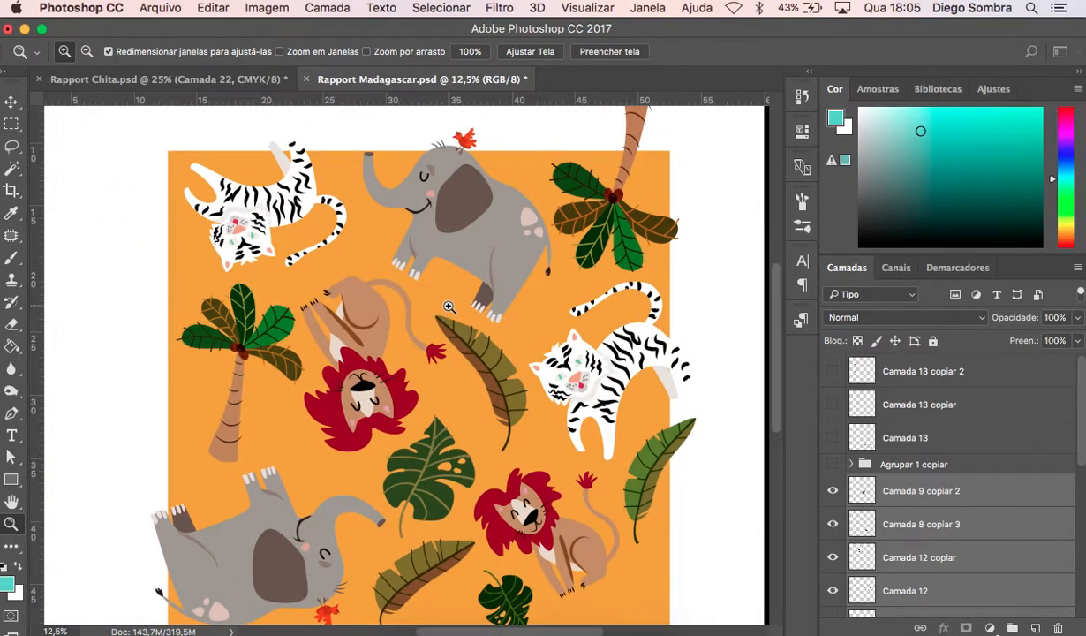
scroll(449, 306, down, 3)
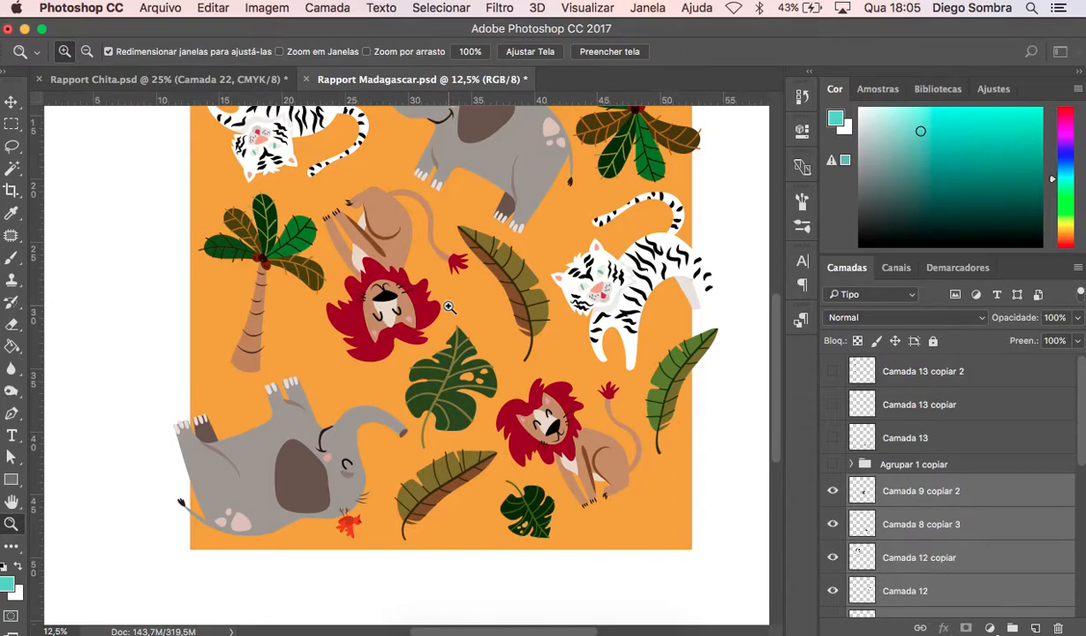
scroll(449, 306, up, 2)
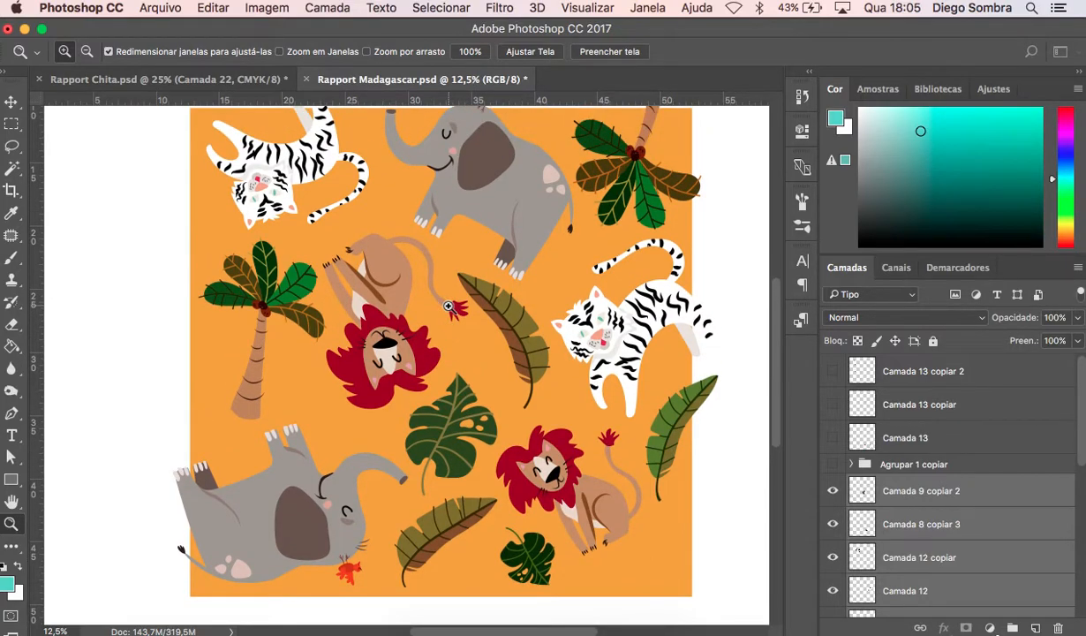
scroll(449, 306, up, 4)
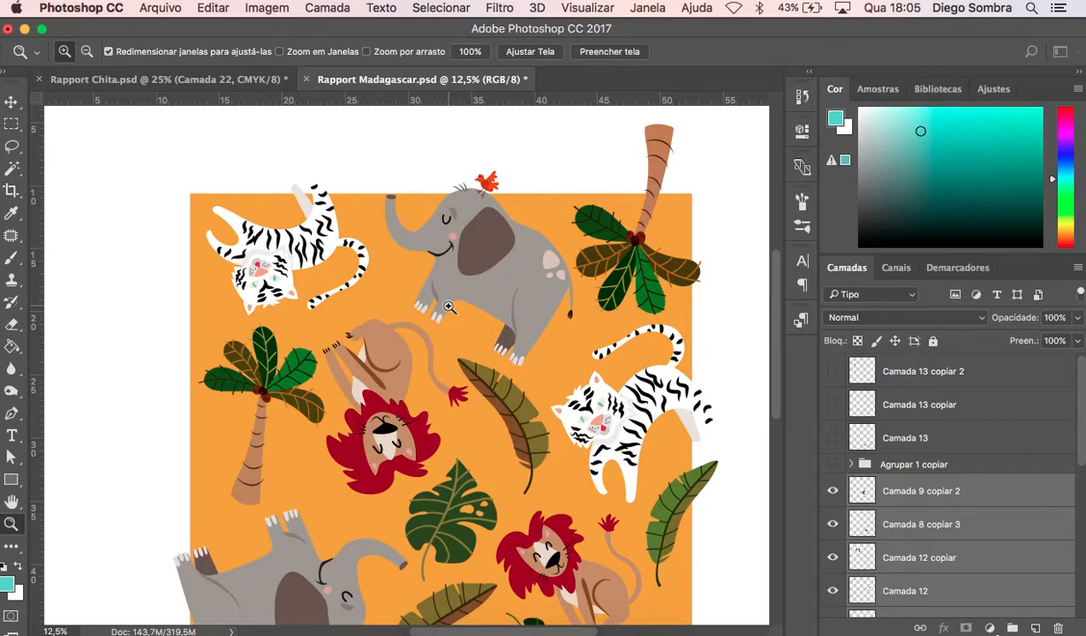
alt+click(470, 356)
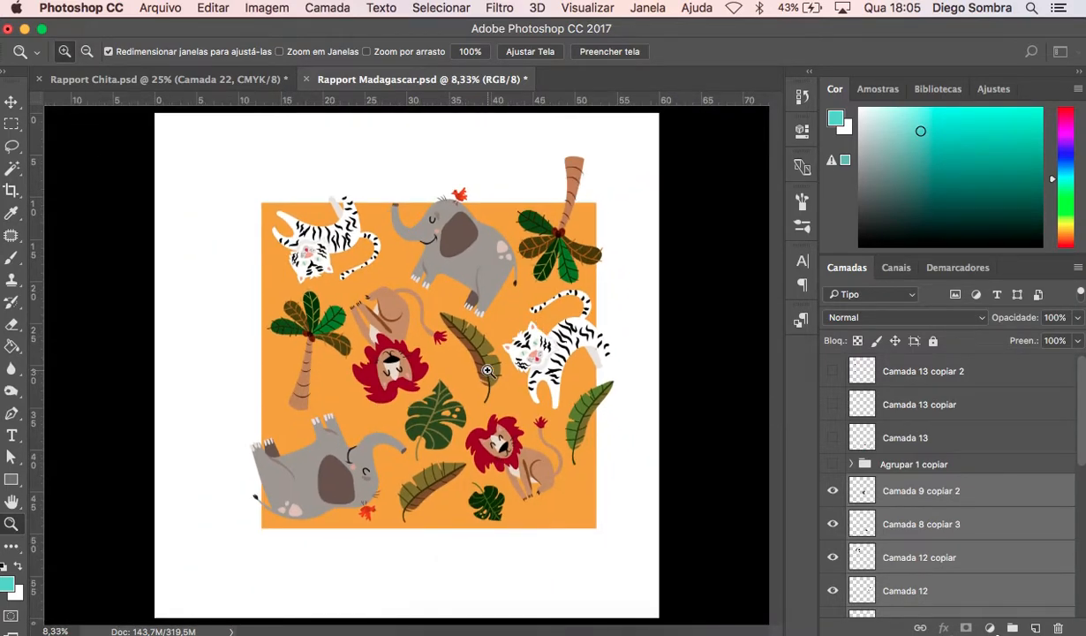
Examine the green-and-brown banana leaf beside the white tiger up close, including its veins and flat colour edges.
click(488, 371)
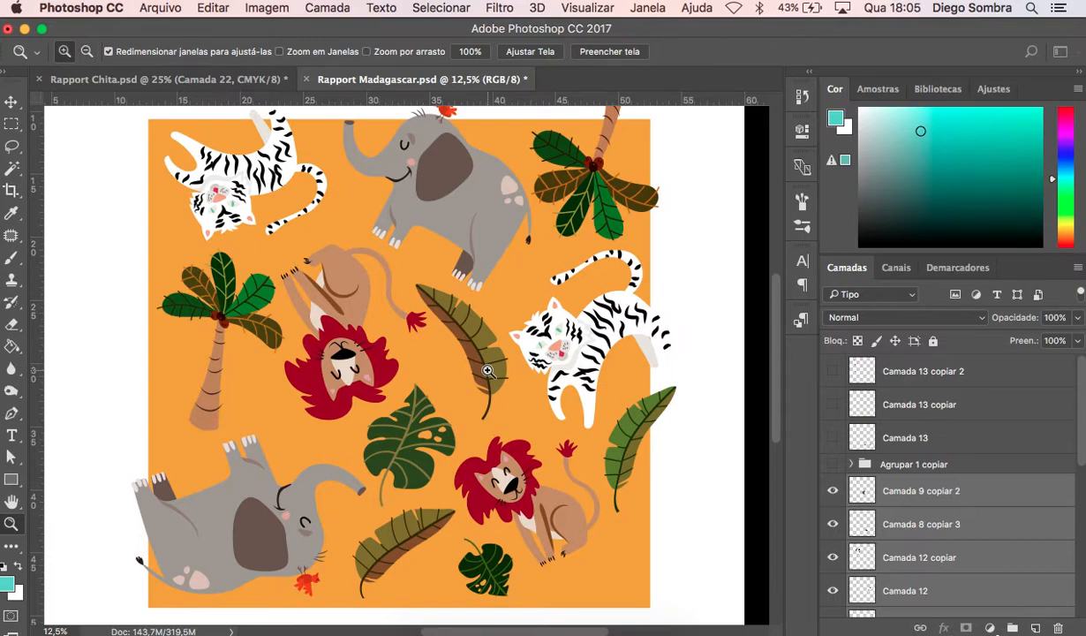
click(485, 370)
click(485, 369)
click(485, 369)
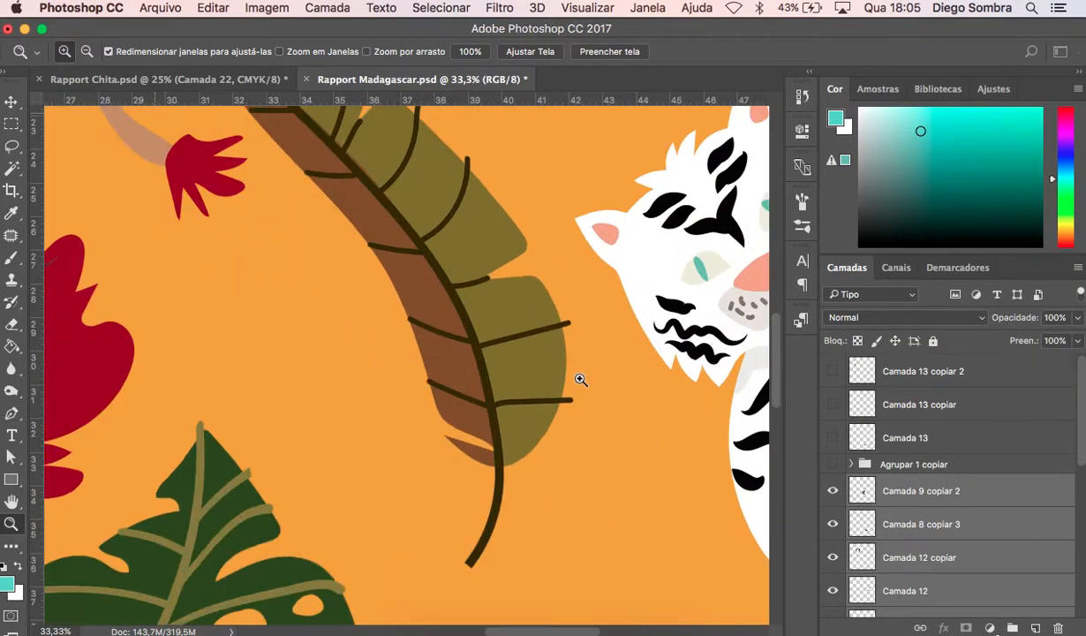
click(579, 378)
click(579, 378)
click(579, 377)
click(580, 377)
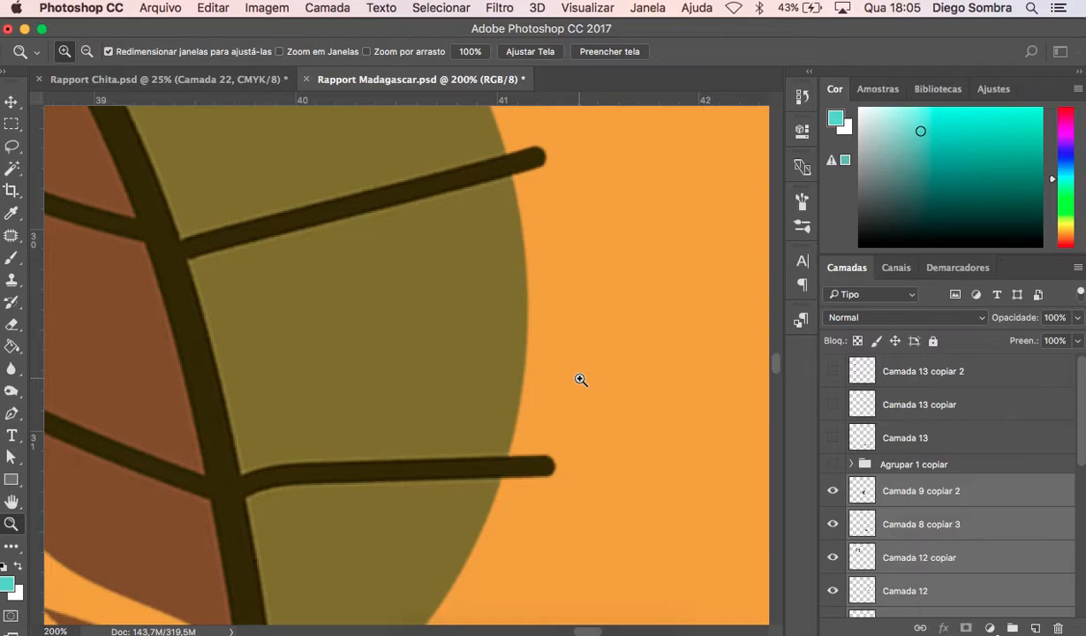
alt+click(514, 439)
alt+click(514, 439)
alt+click(514, 439)
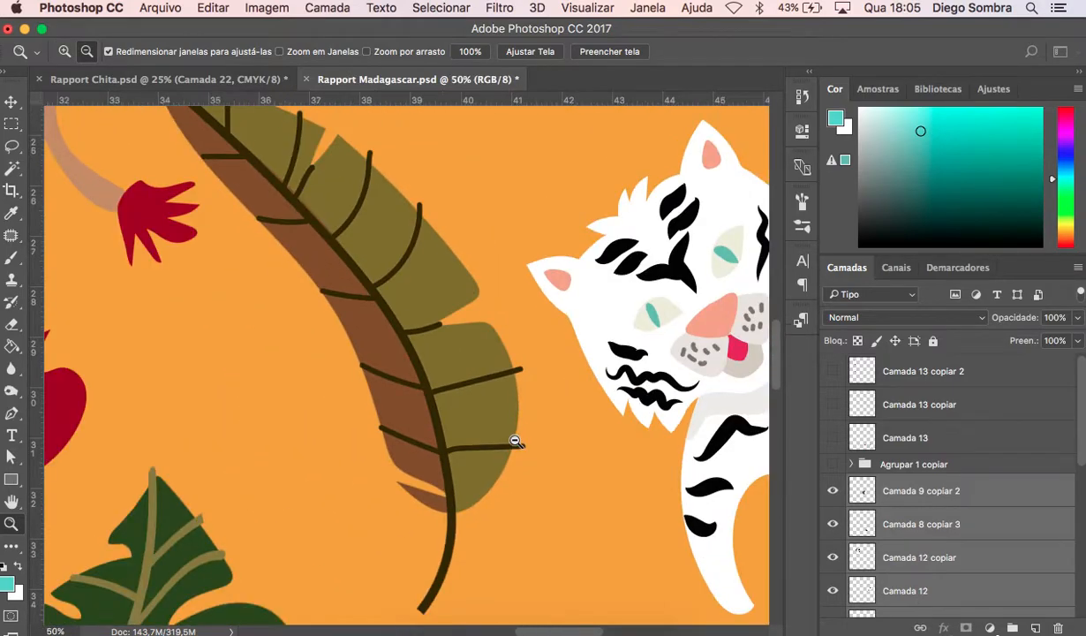
alt+click(515, 440)
alt+click(515, 441)
alt+click(515, 440)
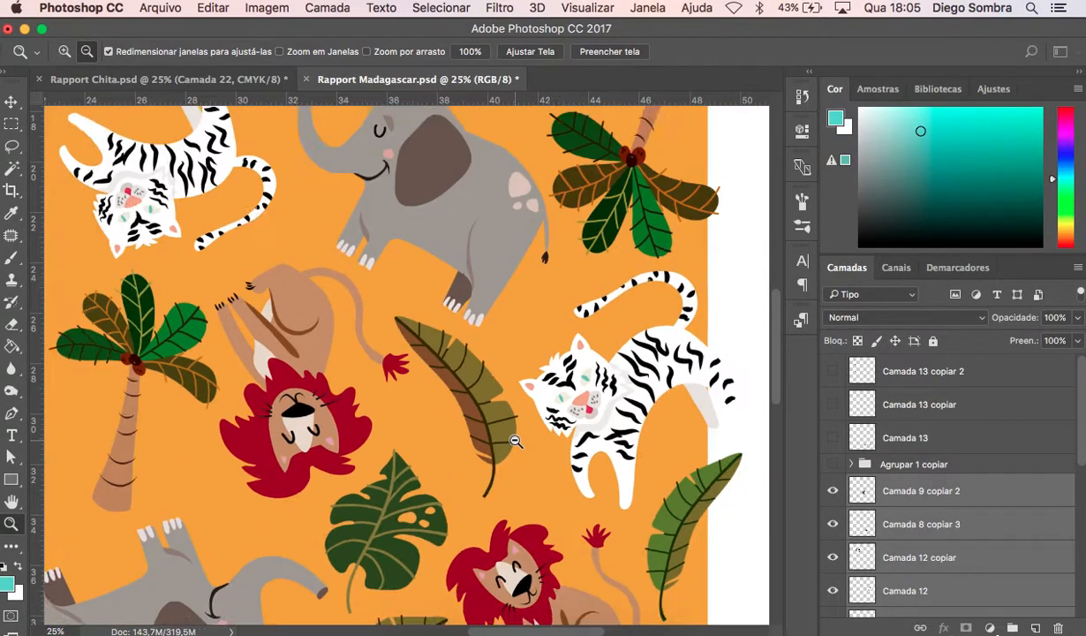
Review the whole animal composition and look through the Rapport Madagascar layer list down to the background.
scroll(515, 441, down, 5)
scroll(515, 440, right, 5)
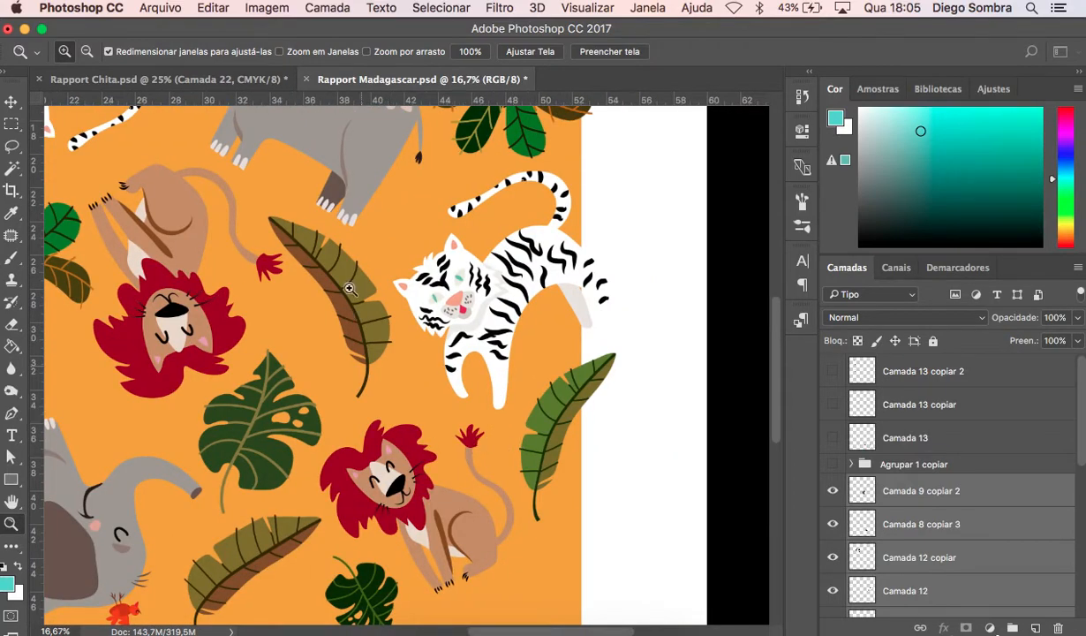
alt+click(437, 342)
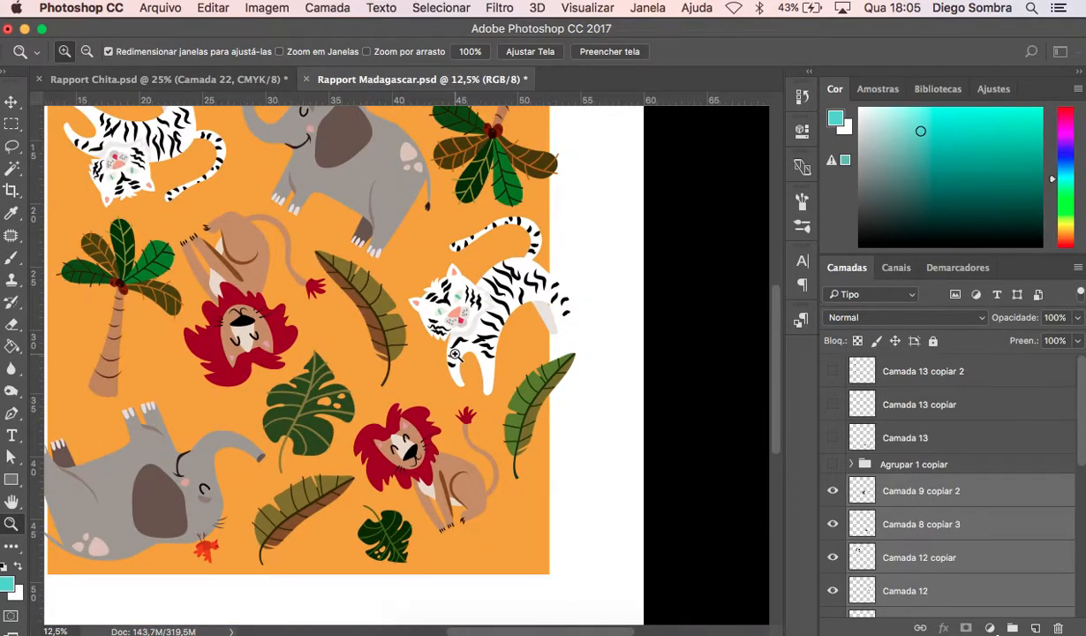
scroll(456, 354, down, 2)
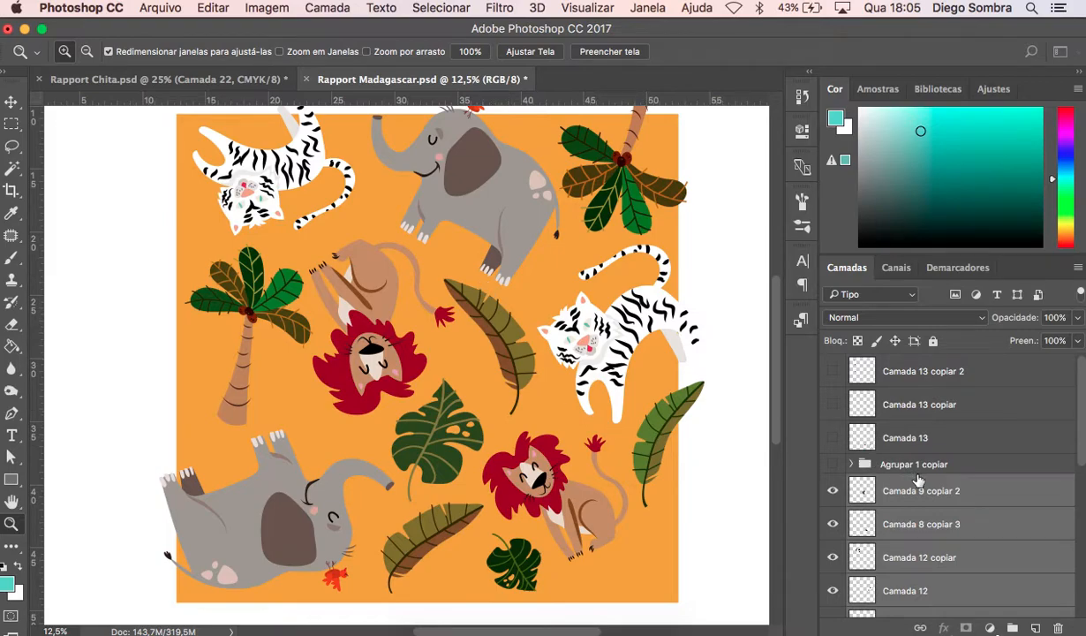
scroll(1030, 520, down, 2)
scroll(1030, 519, down, 5)
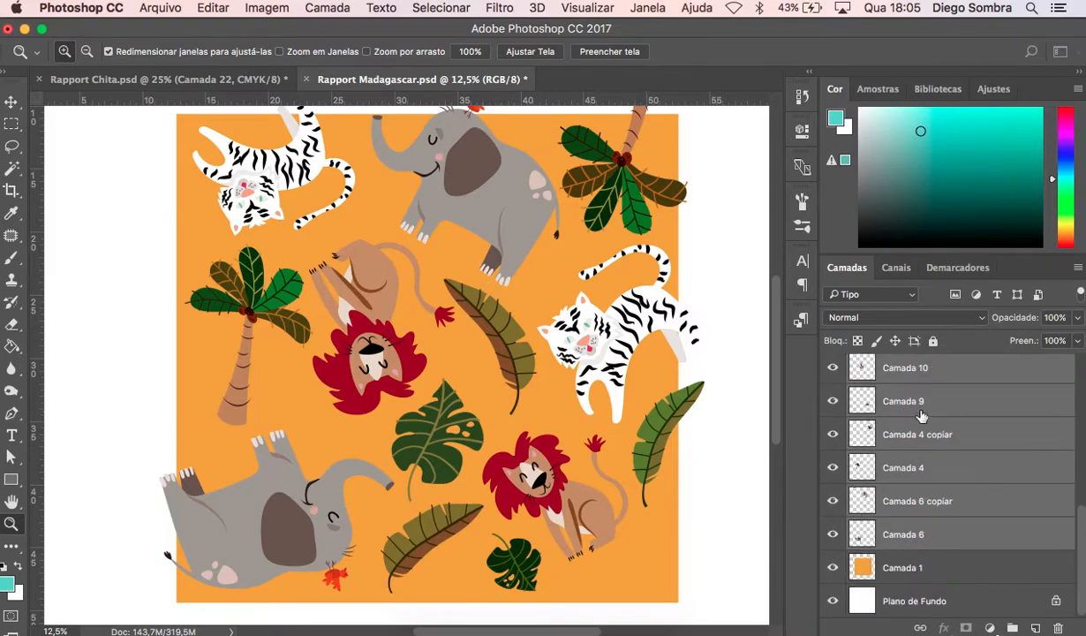
scroll(910, 460, up, 5)
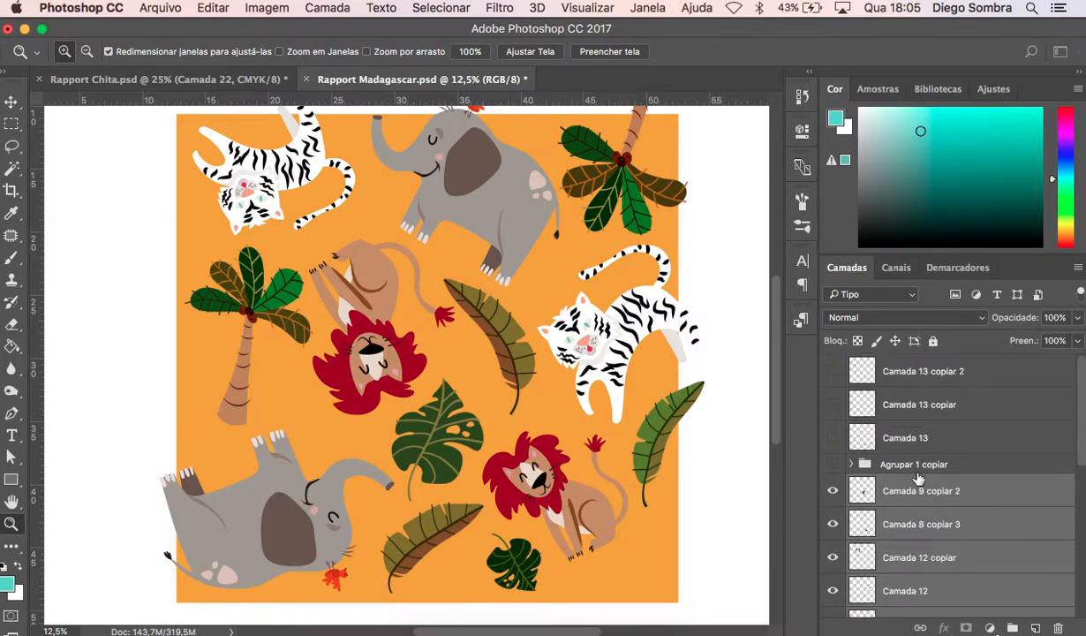
Activate the Move tool and reduce the multiple-layer selection to the single layer Camada 9 copiar 2.
click(10, 102)
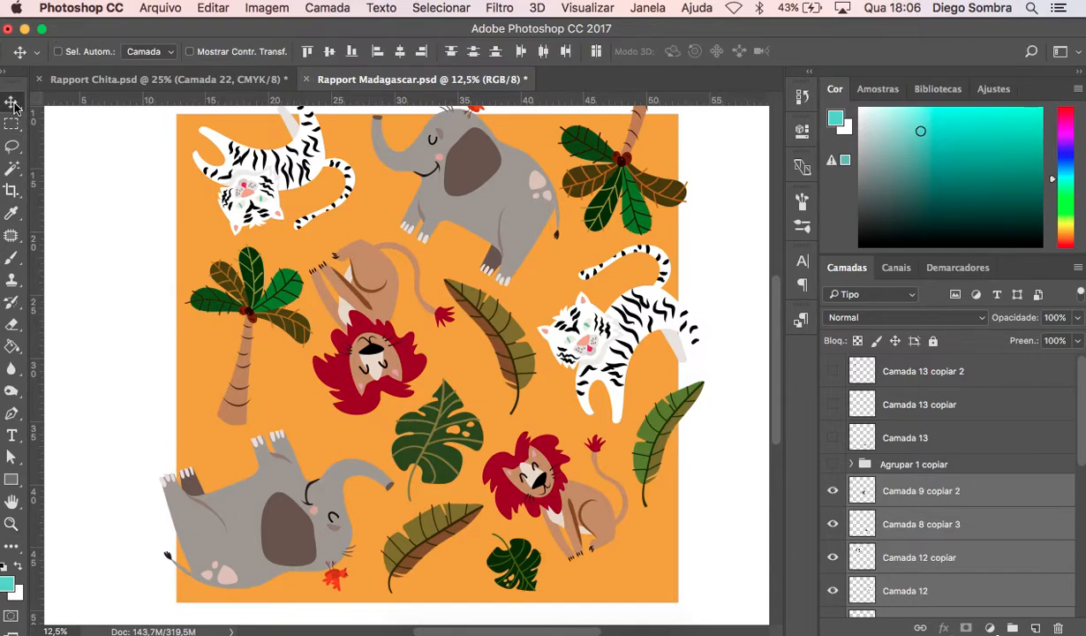
click(16, 102)
click(14, 103)
click(902, 491)
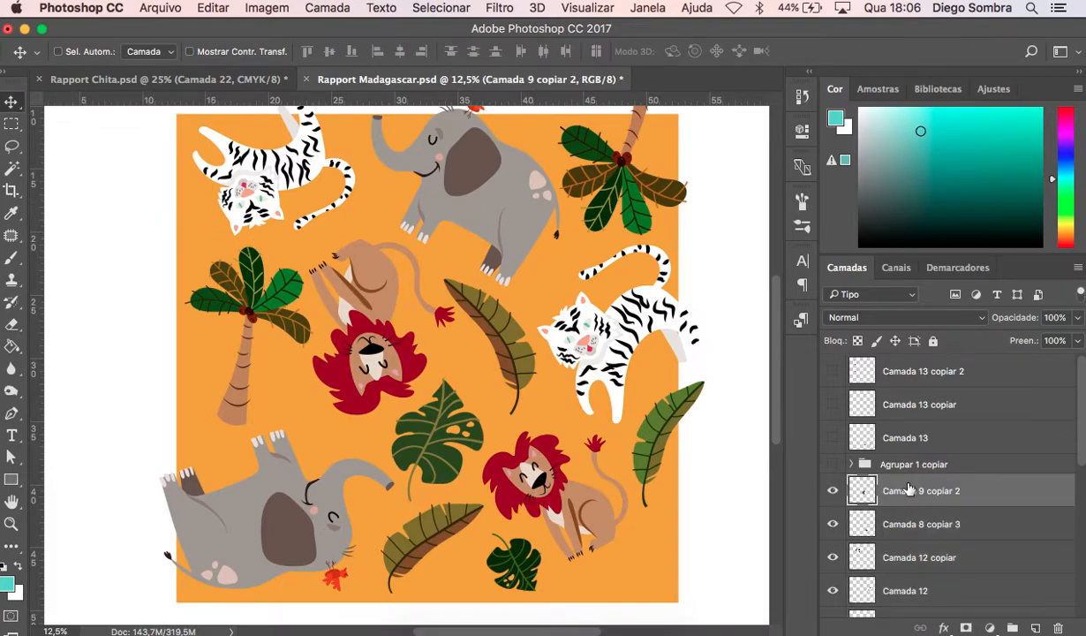
drag(610, 408, 623, 427)
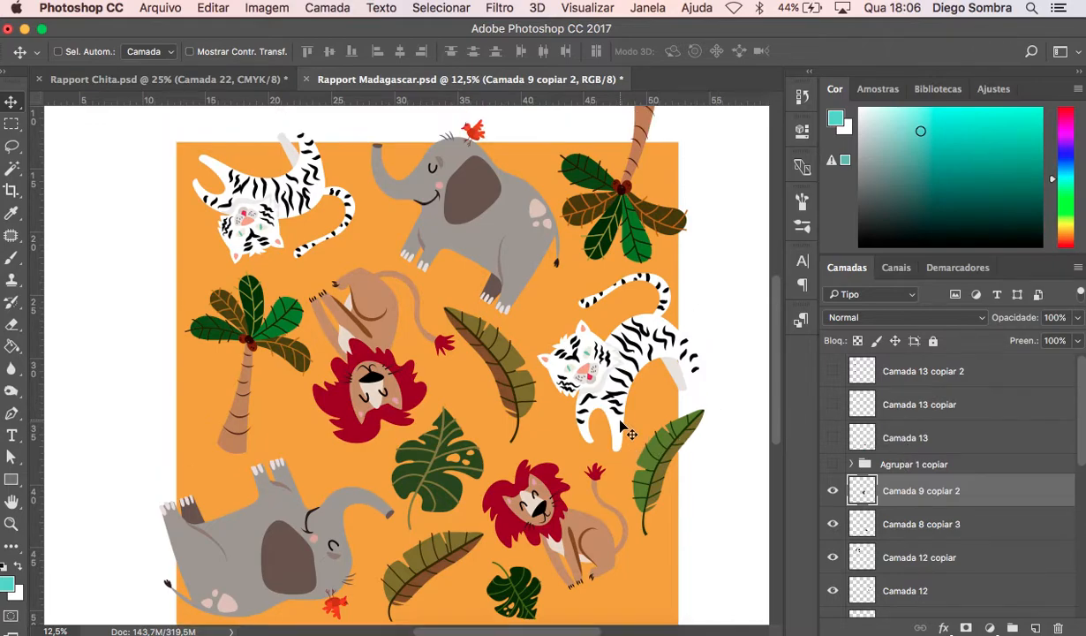
scroll(622, 427, up, 5)
scroll(583, 435, down, 2)
scroll(465, 332, down, 5)
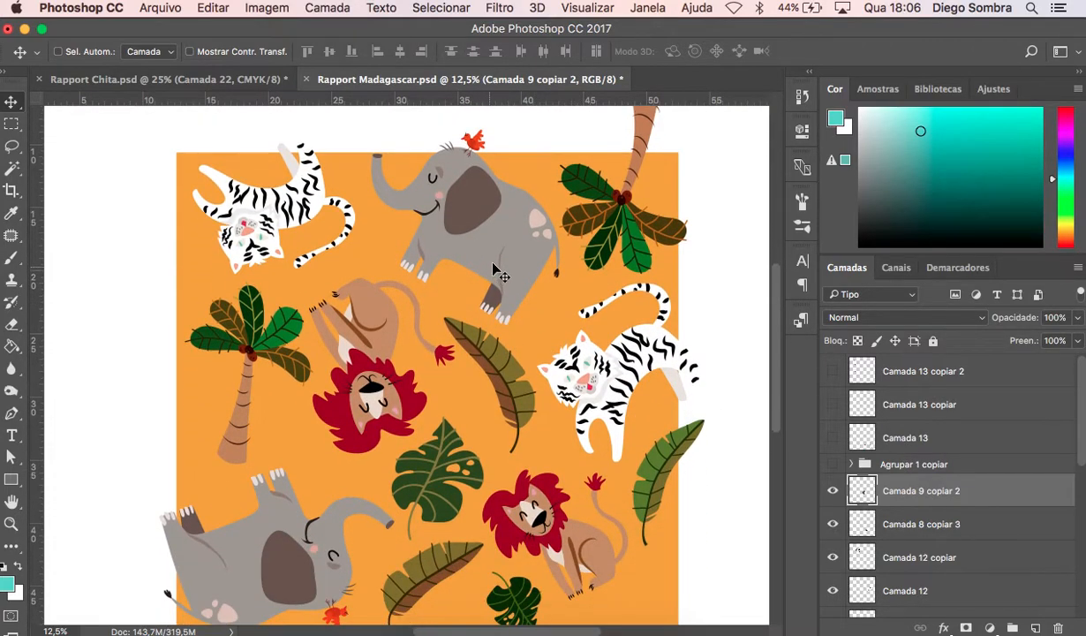
Select the layer of the upright elephant from the canvas and rename it "elefante 1".
right_click(498, 198)
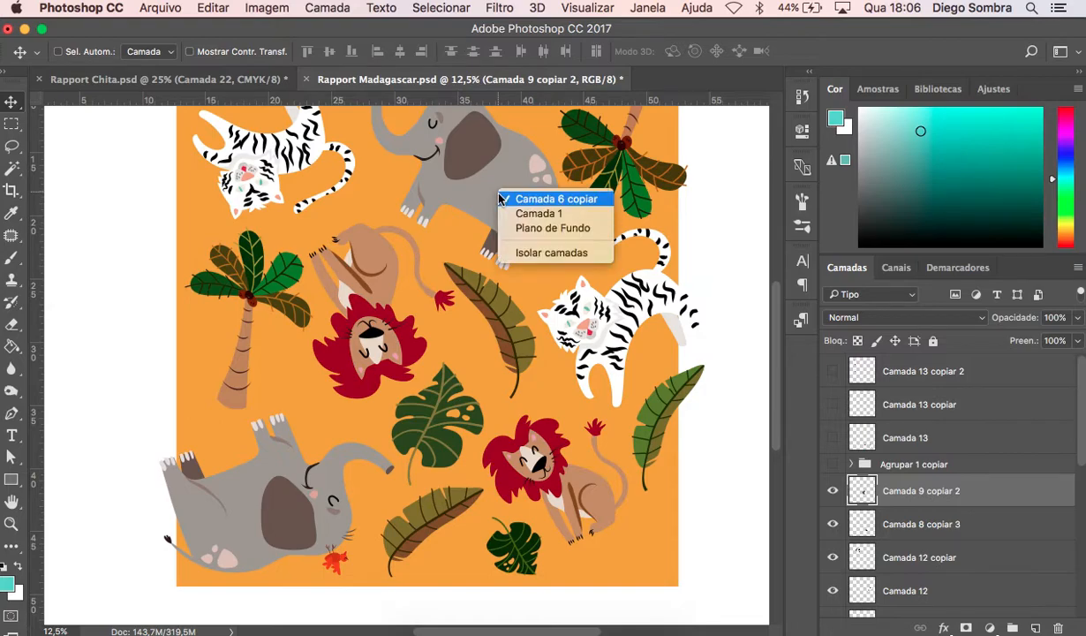
click(579, 202)
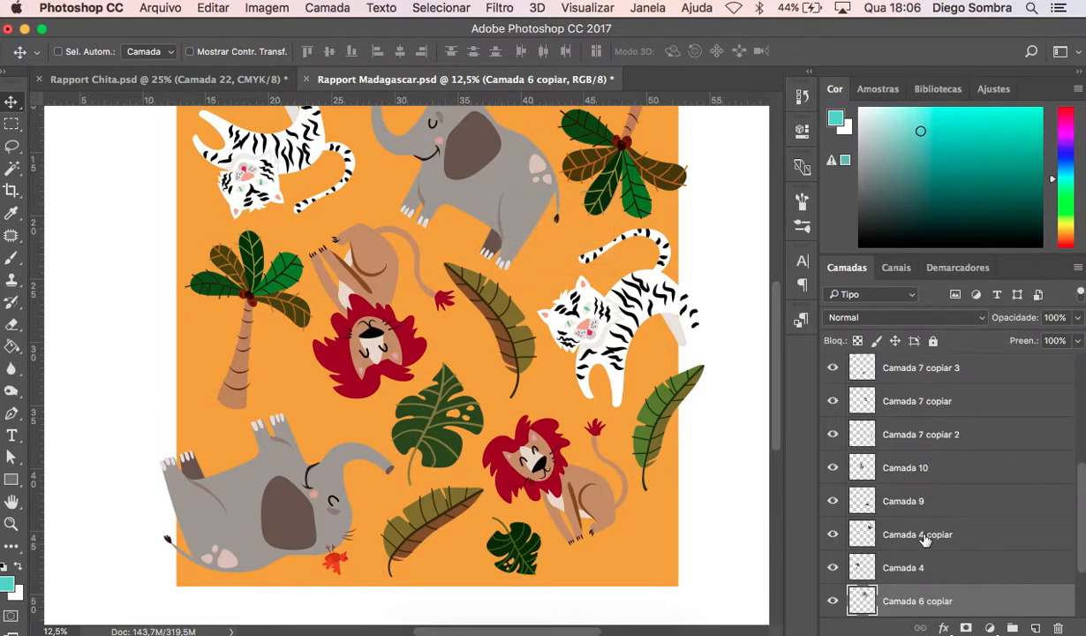
double_click(911, 601)
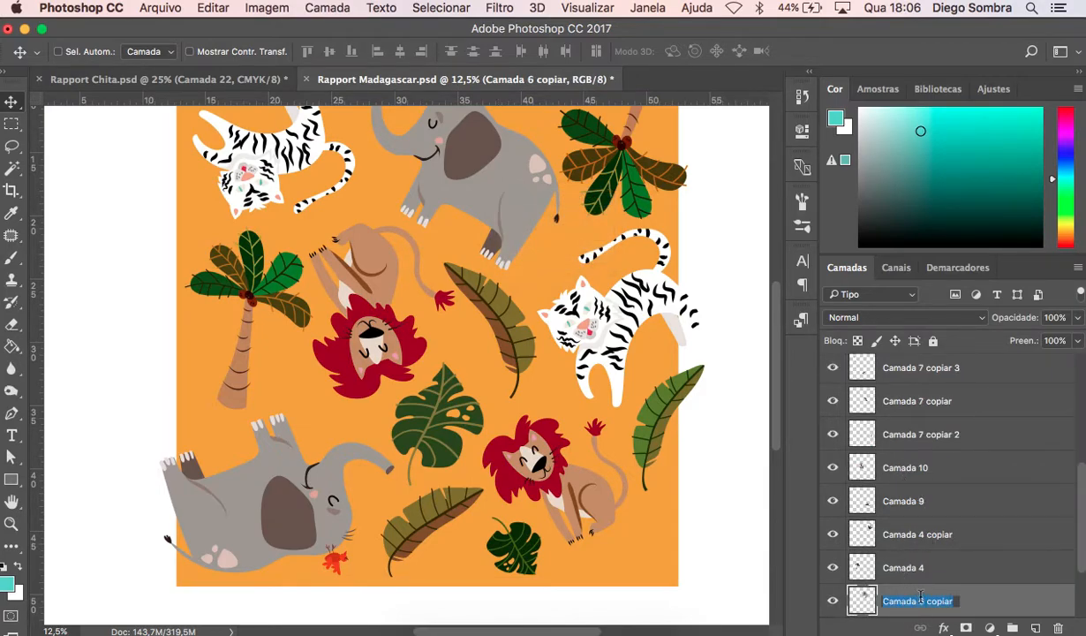
text(elefa)
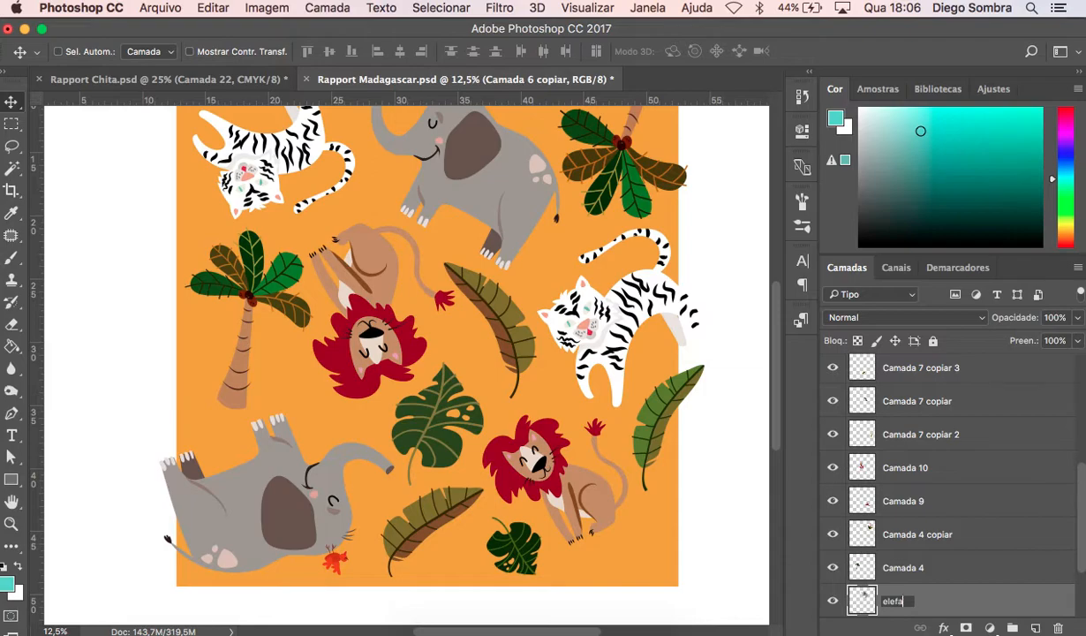
text(ntes 1)
key(BackSpace)
click(13, 102)
Select the layer of the tipped-over elephant from the canvas and rename it "elefante 2".
right_click(289, 516)
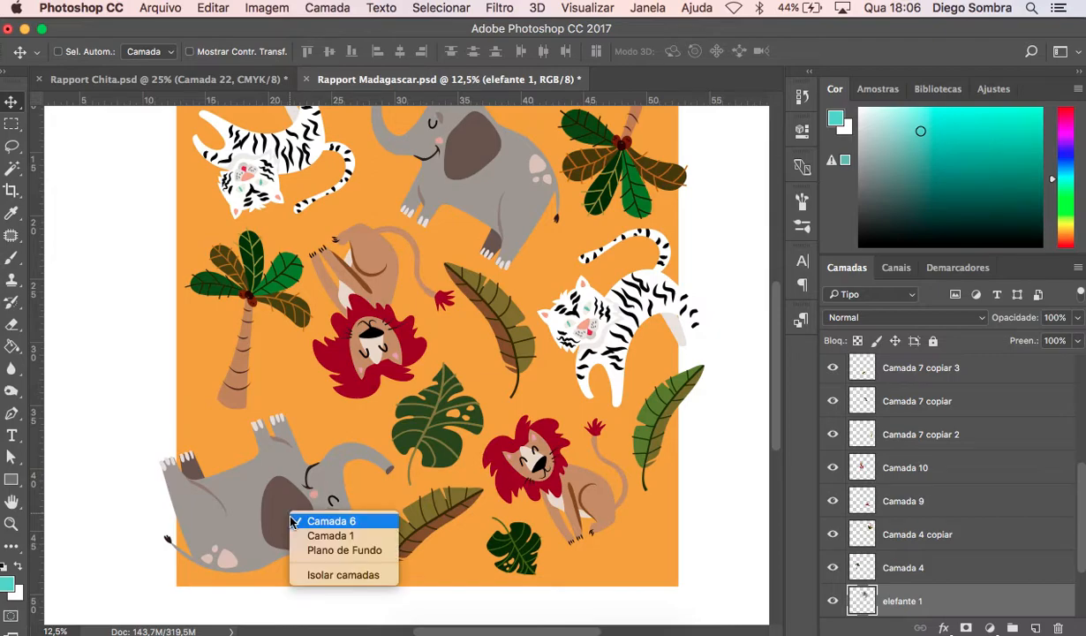
click(349, 523)
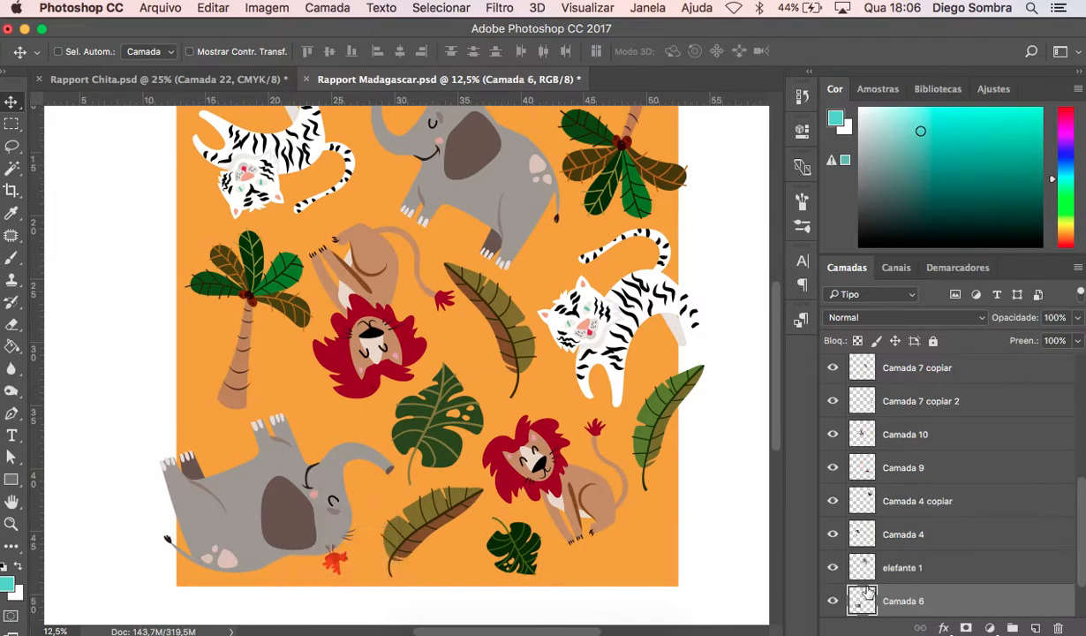
double_click(912, 603)
text(el)
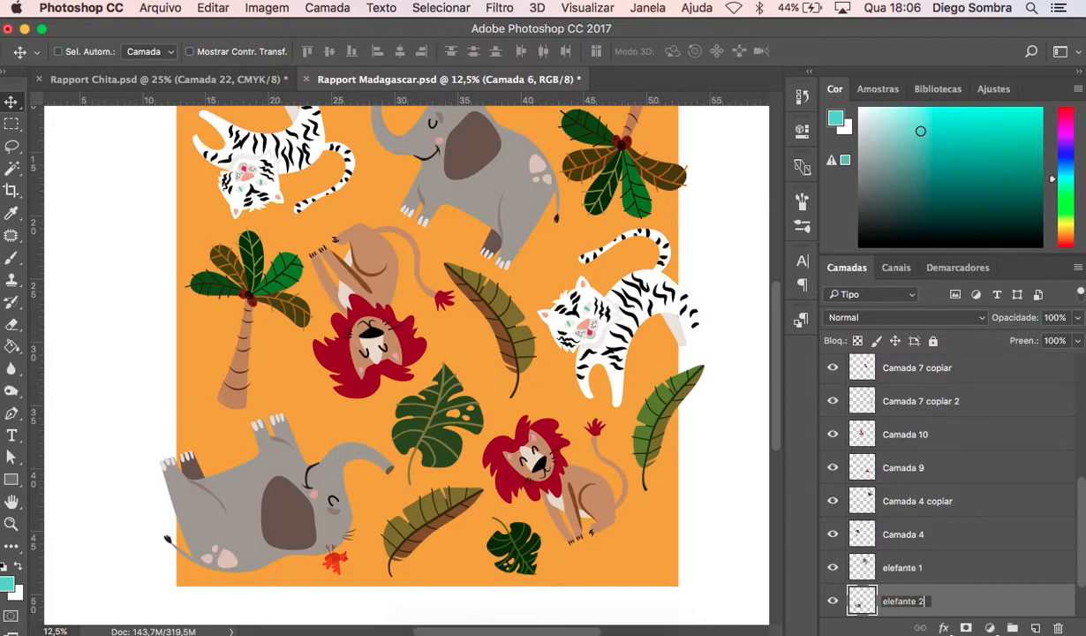
key(Return)
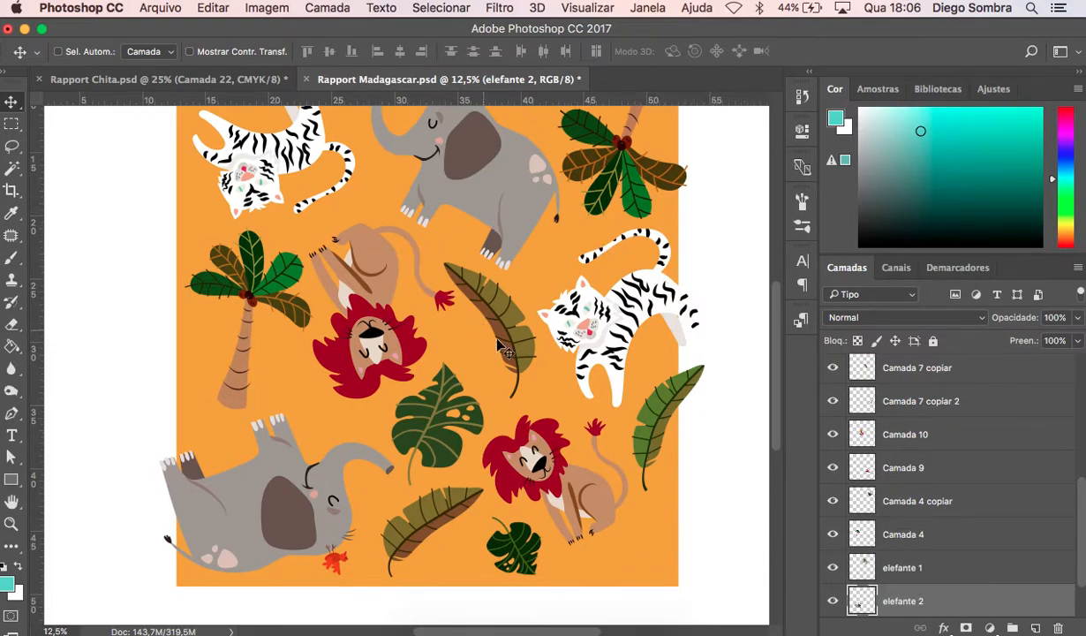
Examine the arrangement of animals, palms and leaves on the orange square, both as a whole and closer up.
key(z)
alt+click(522, 363)
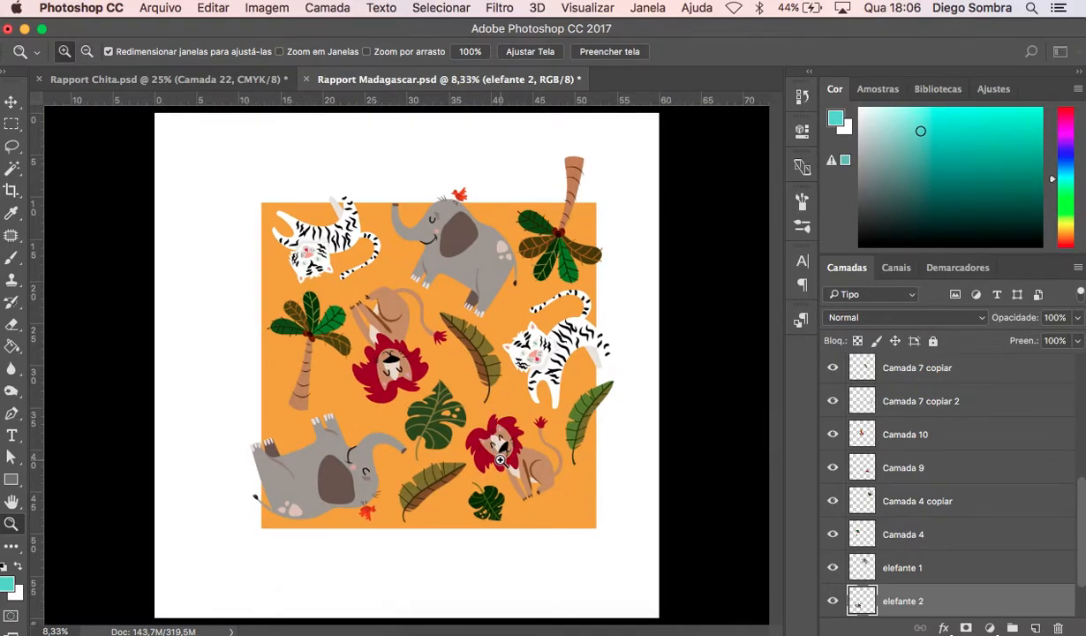
click(544, 469)
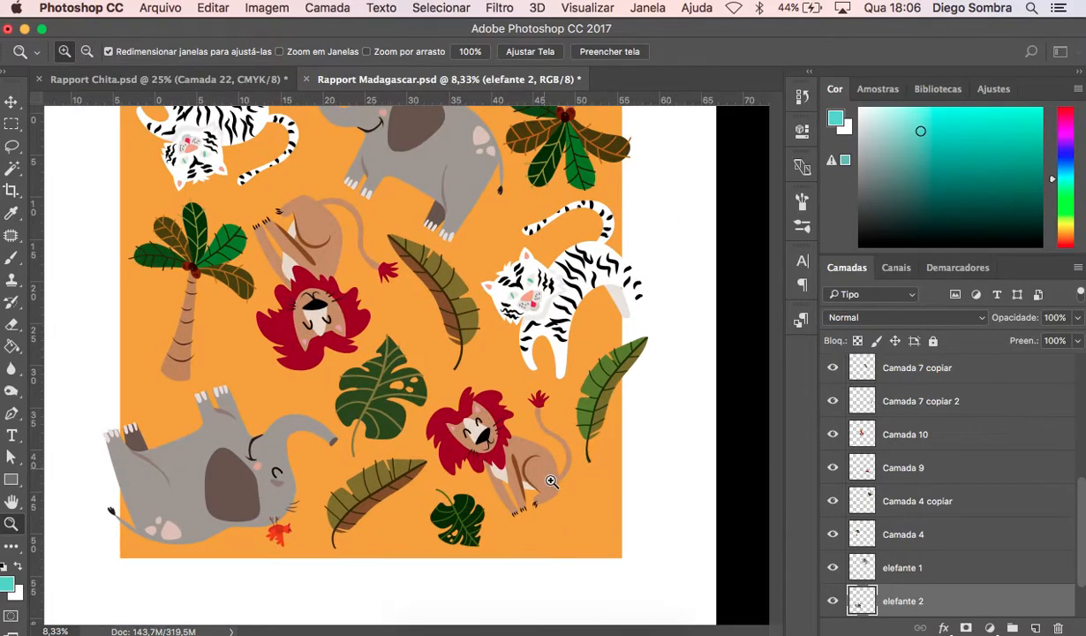
scroll(550, 478, down, 2)
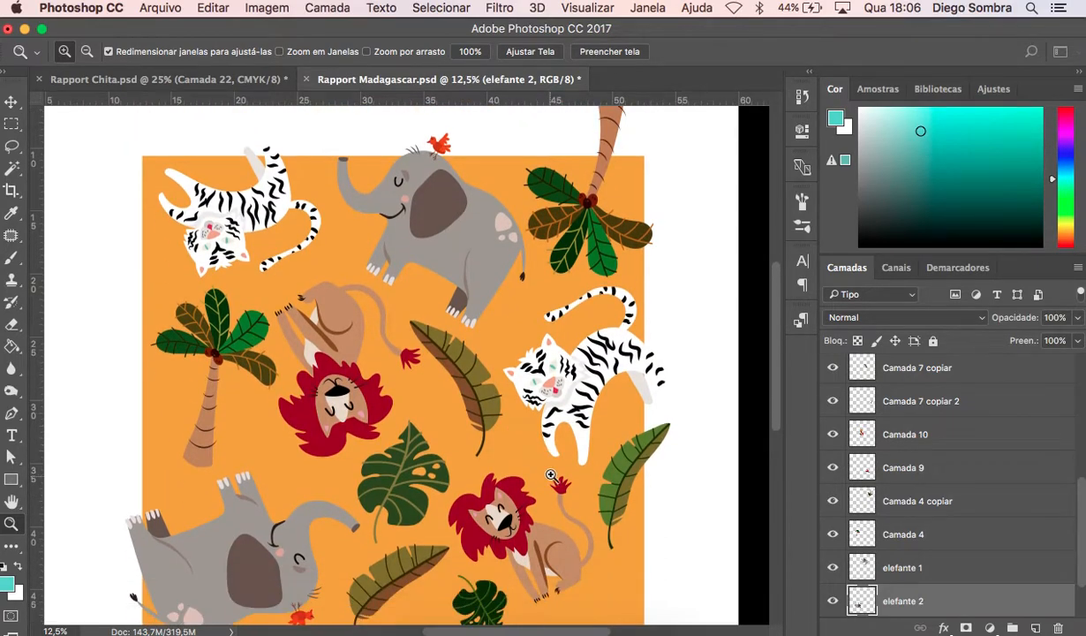
alt+click(512, 420)
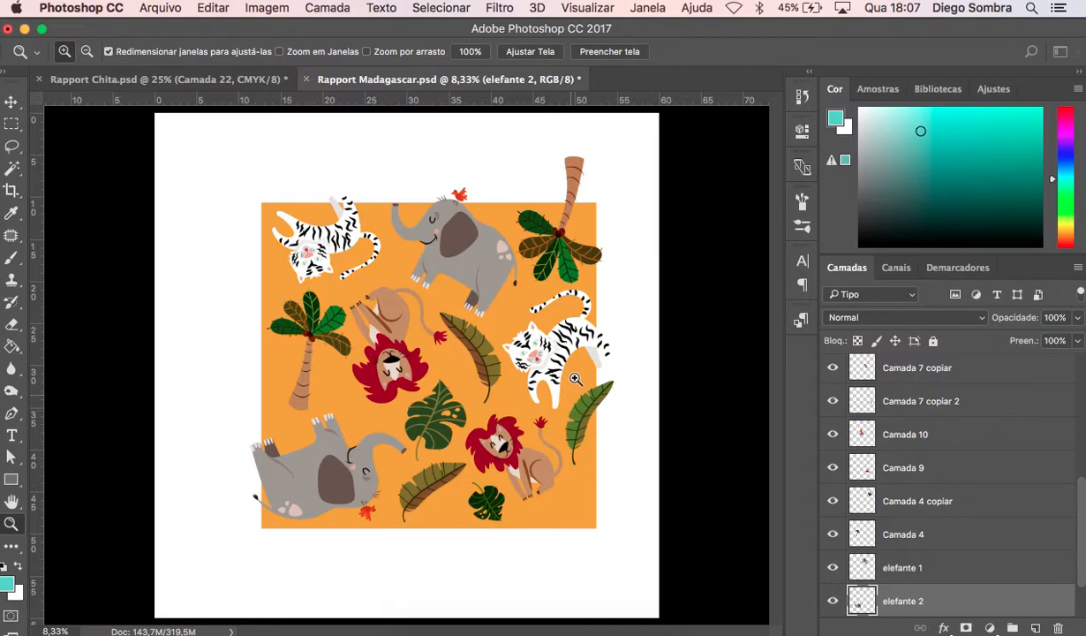
click(522, 397)
scroll(547, 413, up, 2)
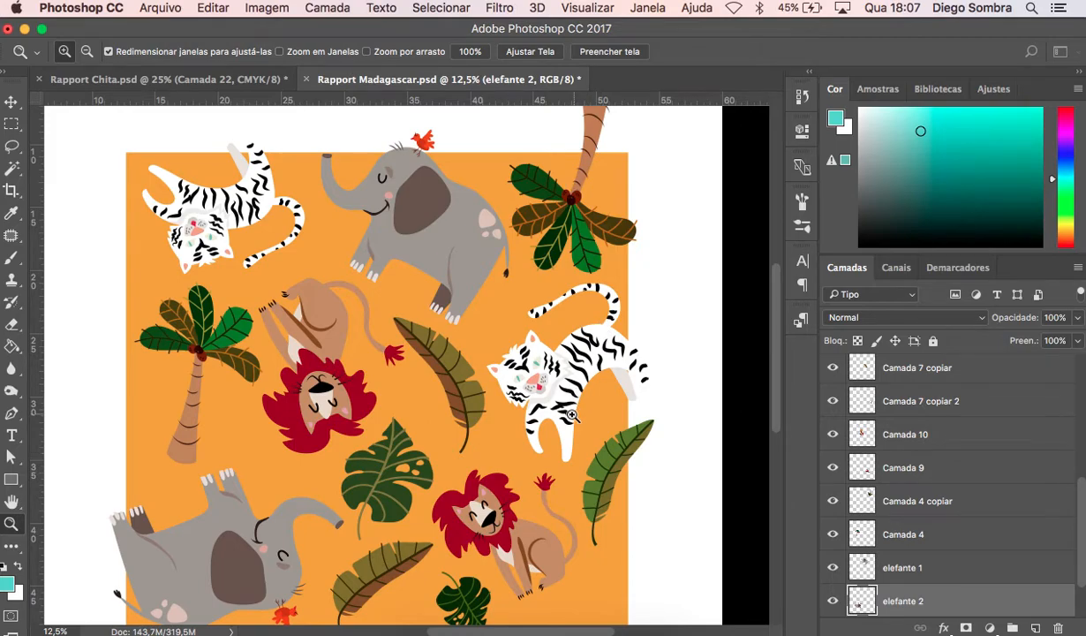
alt+click(511, 438)
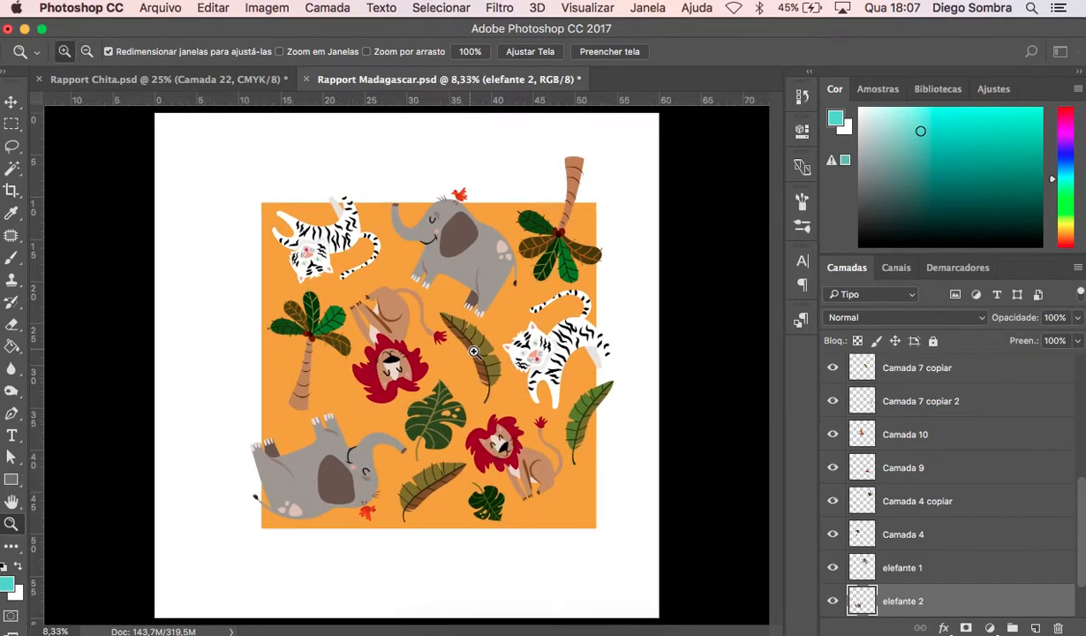
click(535, 355)
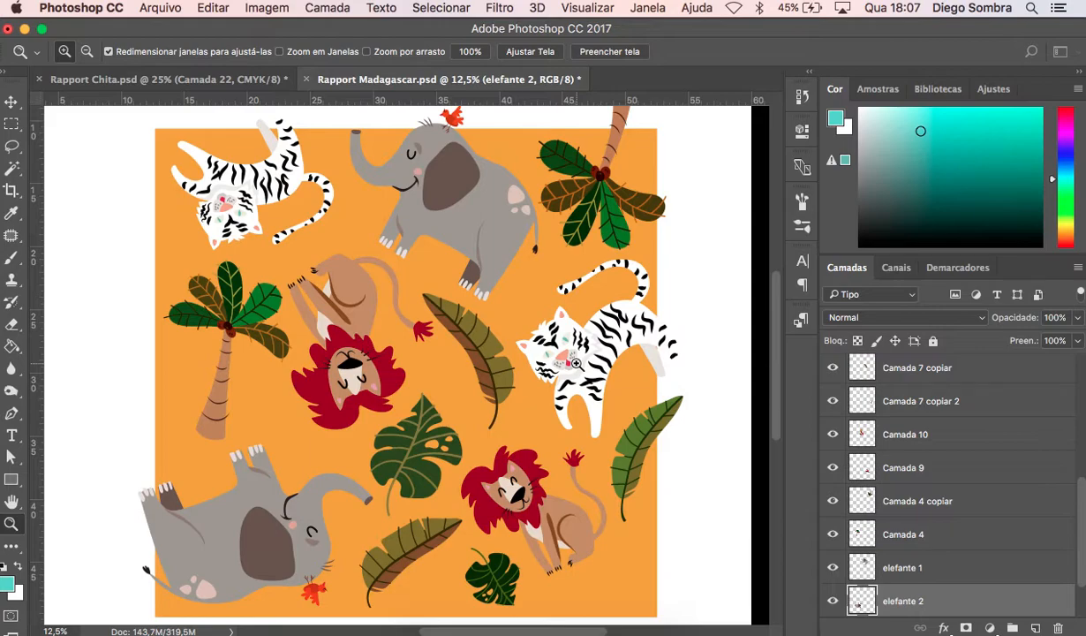
Turn off the computer's Bluetooth and return to the Rapport Madagascar document with the Move tool.
click(760, 8)
click(761, 43)
key(v)
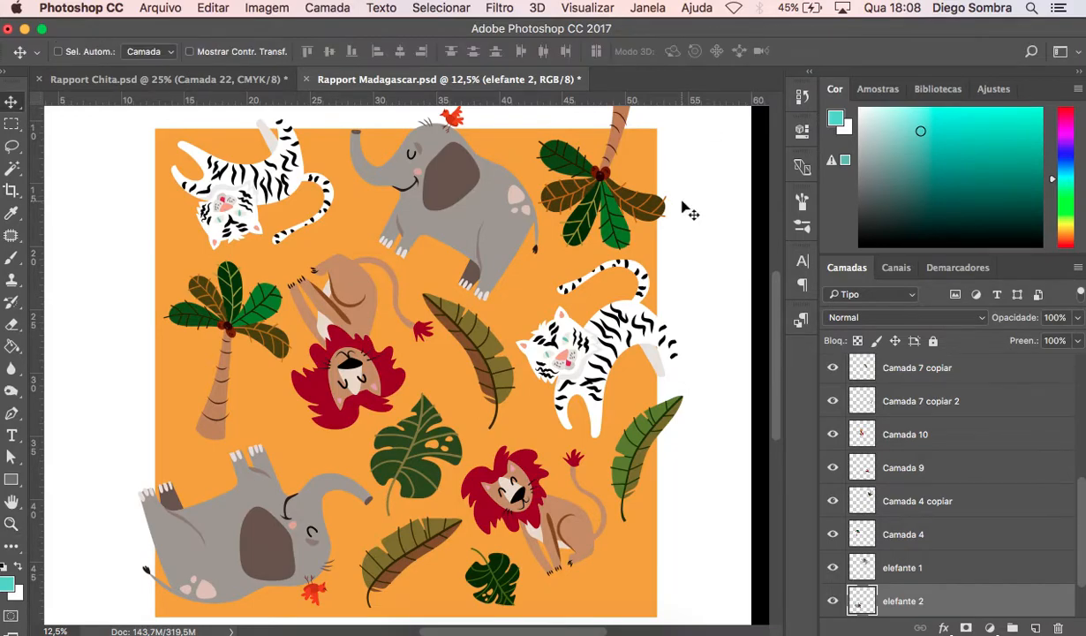
key(z)
alt+click(652, 380)
click(569, 373)
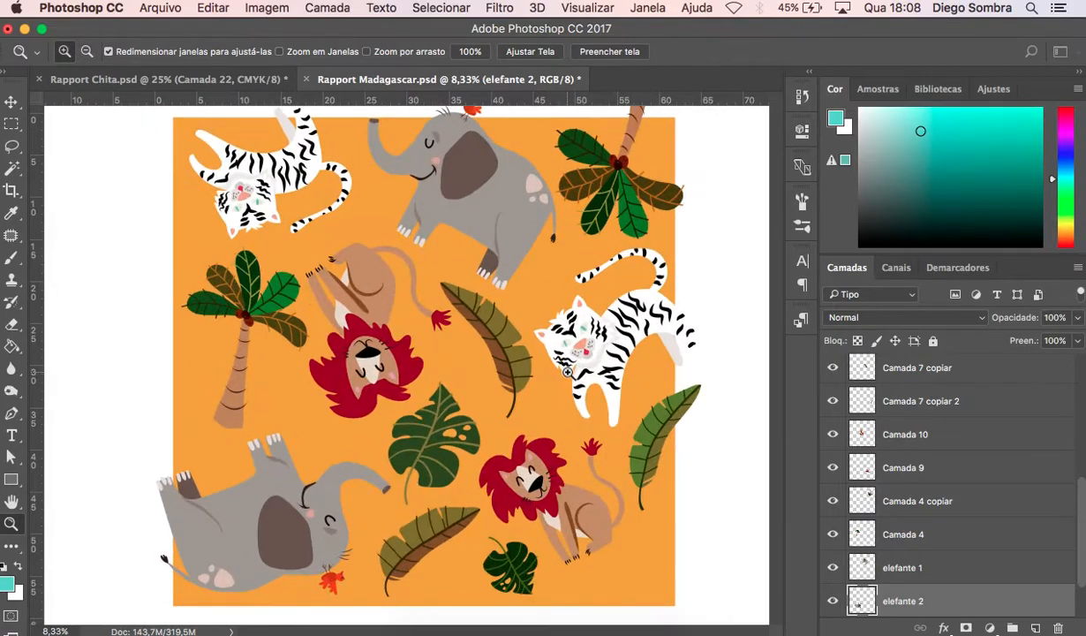
scroll(568, 373, left, 2)
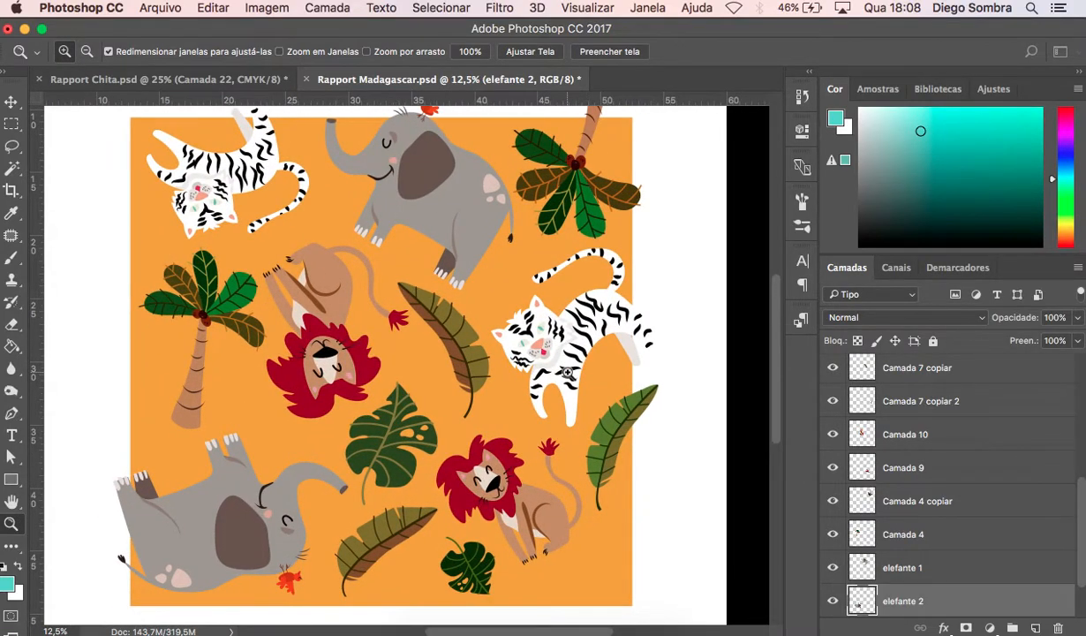
key(v)
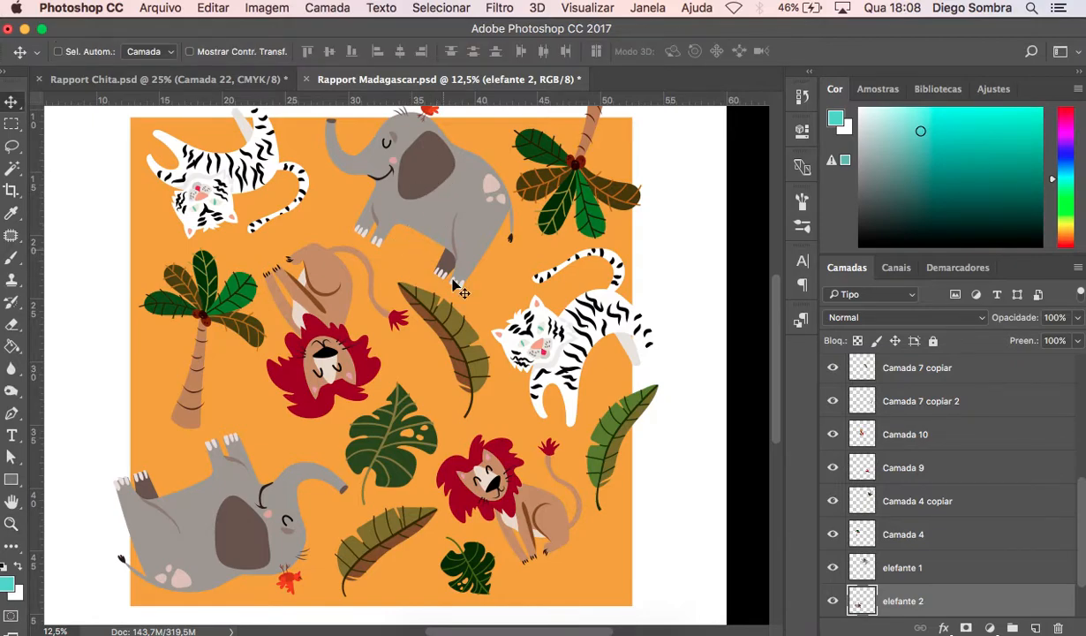
key(z)
alt+click(472, 324)
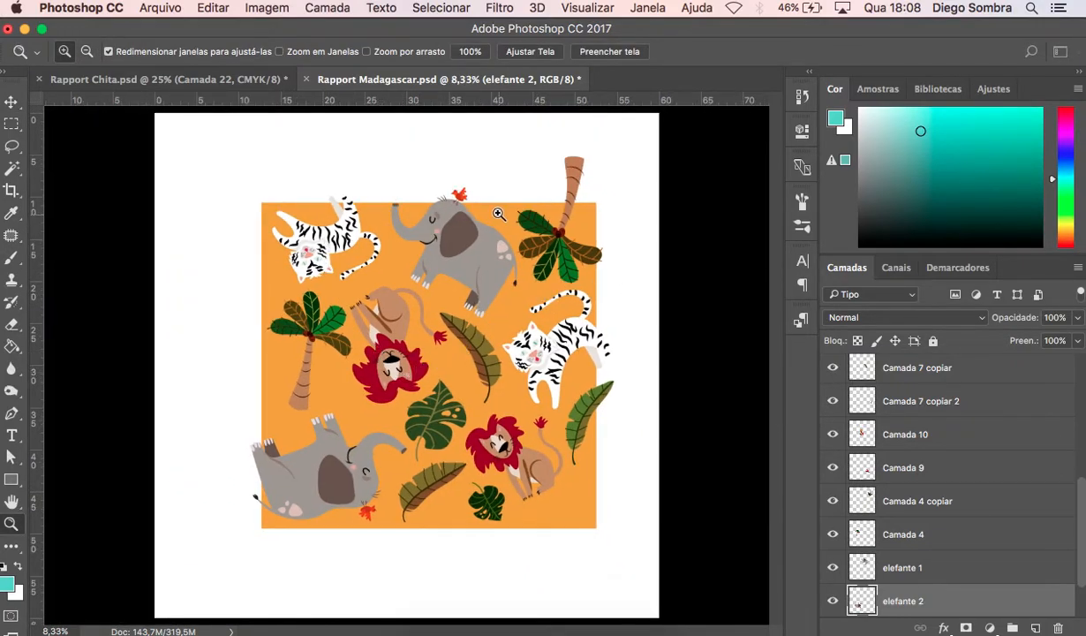
key(v)
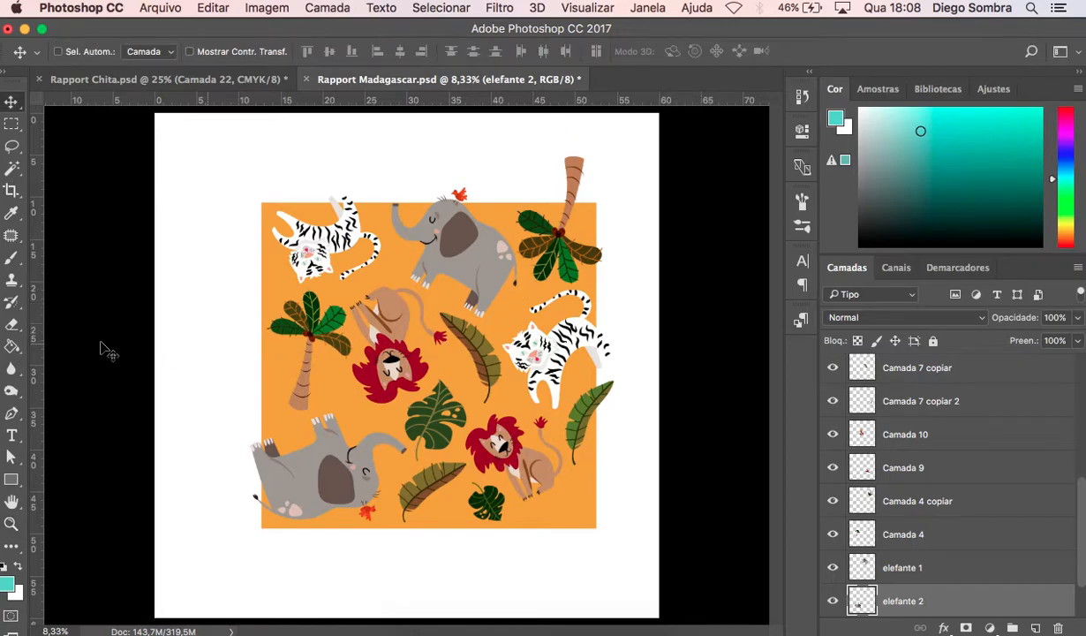
click(11, 123)
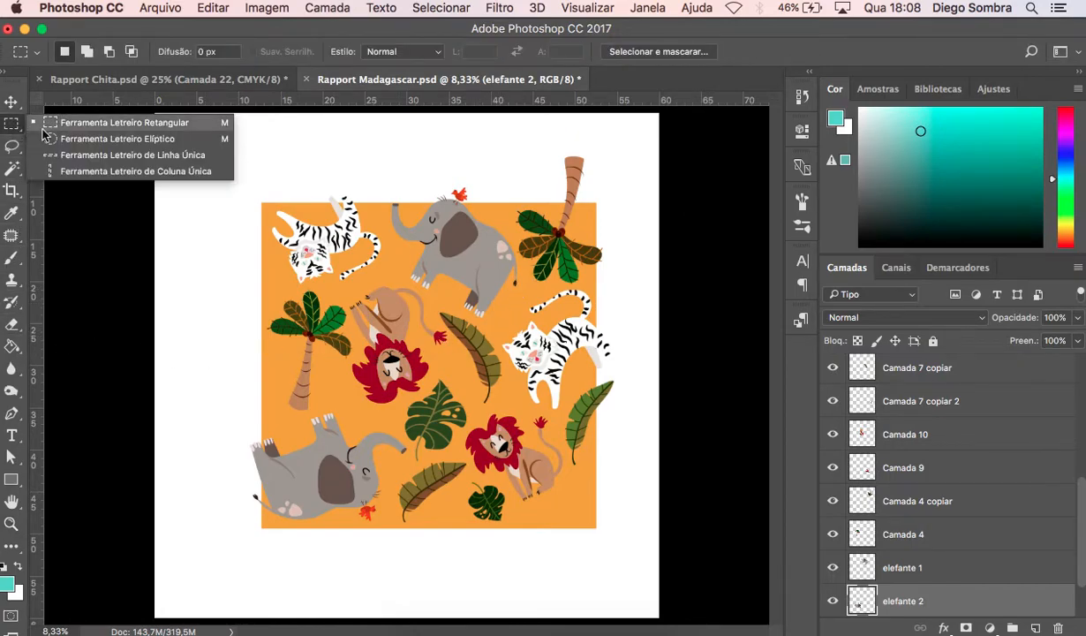
click(67, 123)
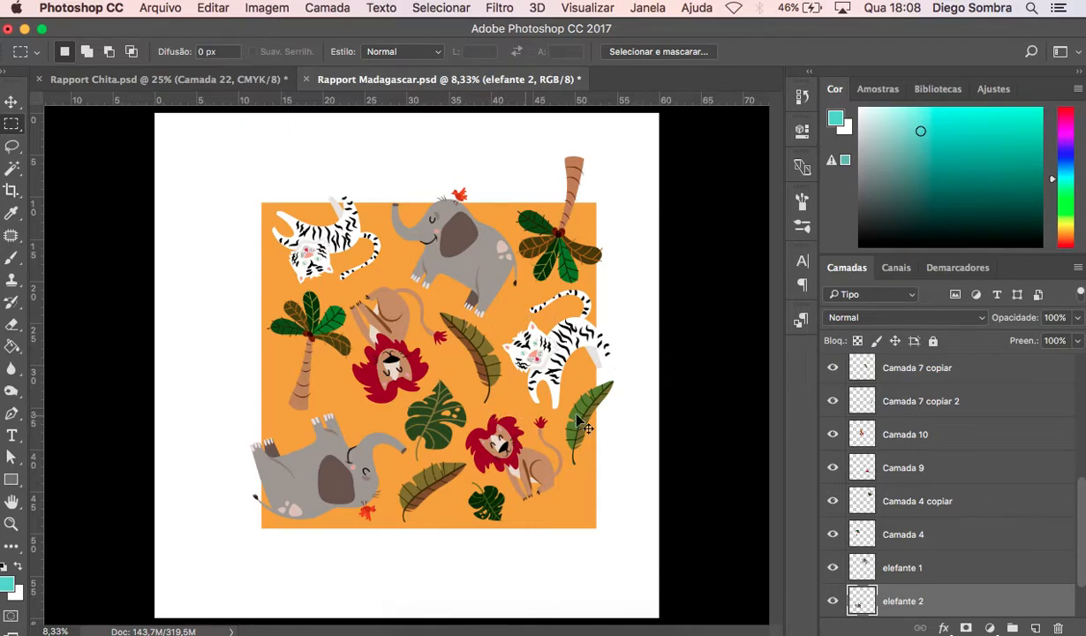
key(v)
Delete the orange square layer "Camada 1" and the white background layer "Plano de Fundo".
scroll(958, 585, down, 2)
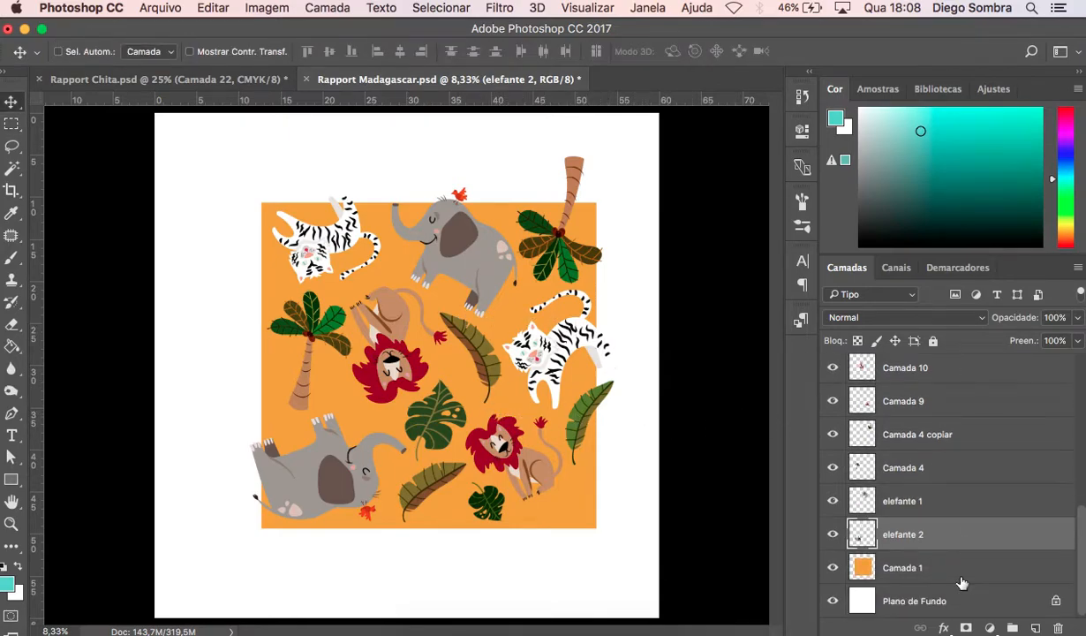
click(852, 576)
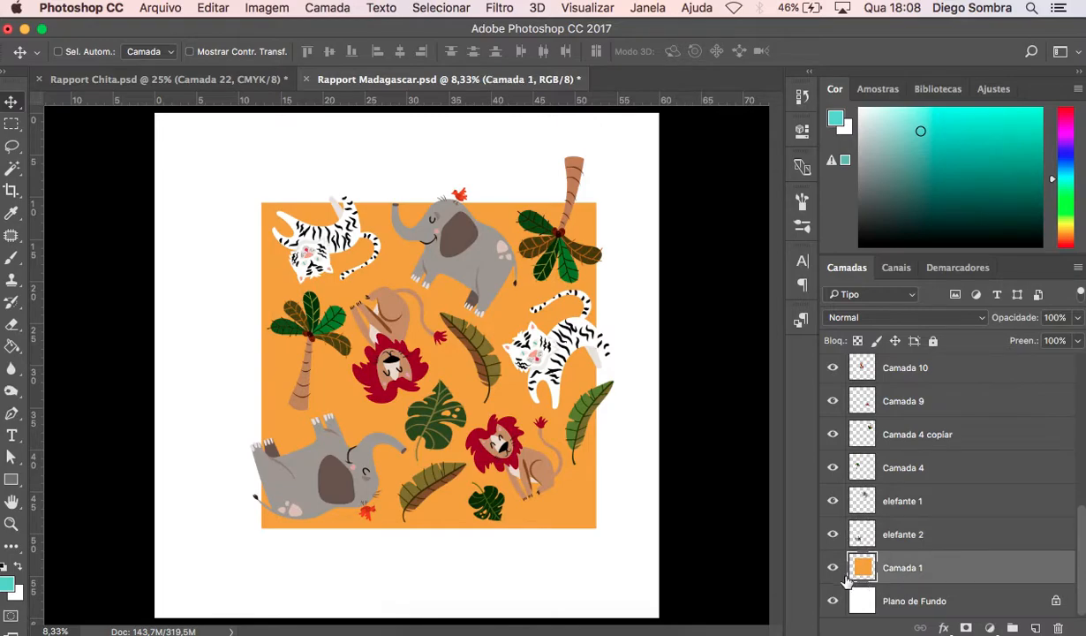
click(1058, 627)
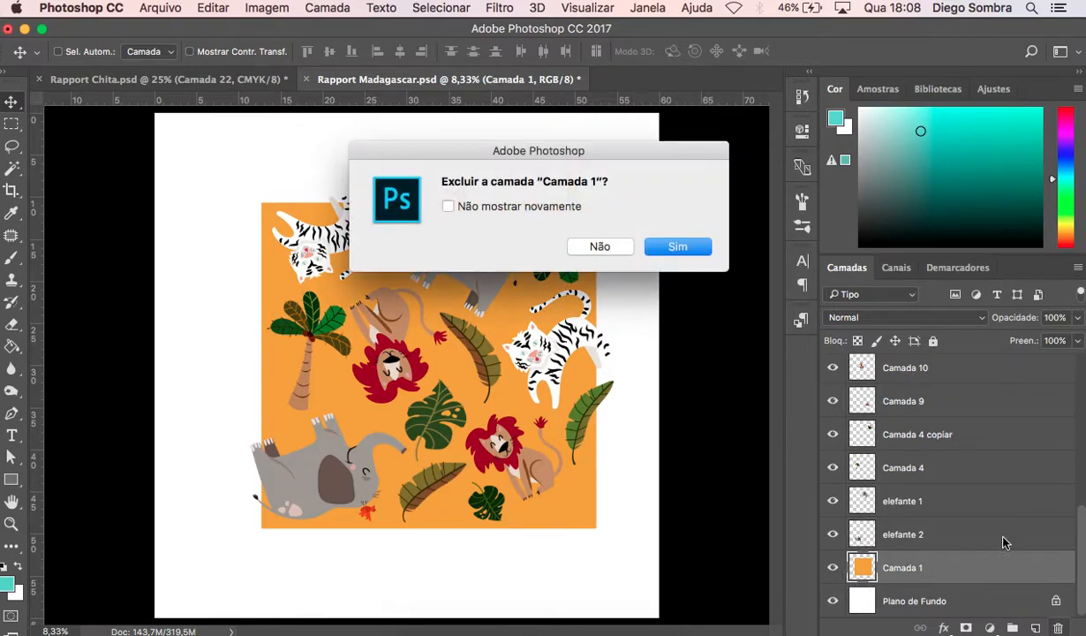
click(677, 247)
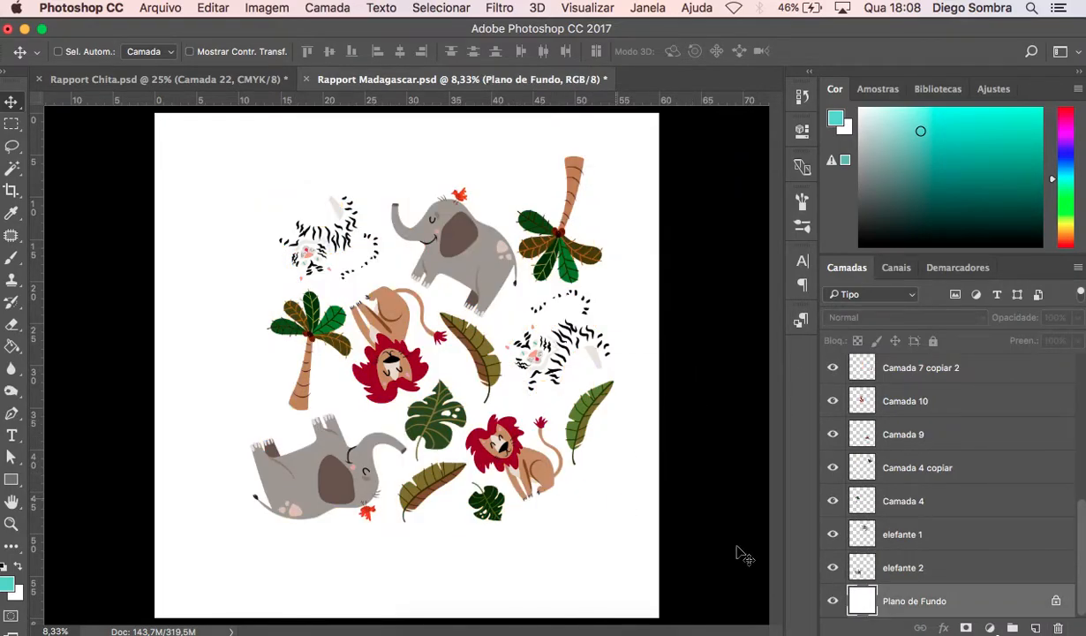
click(1056, 627)
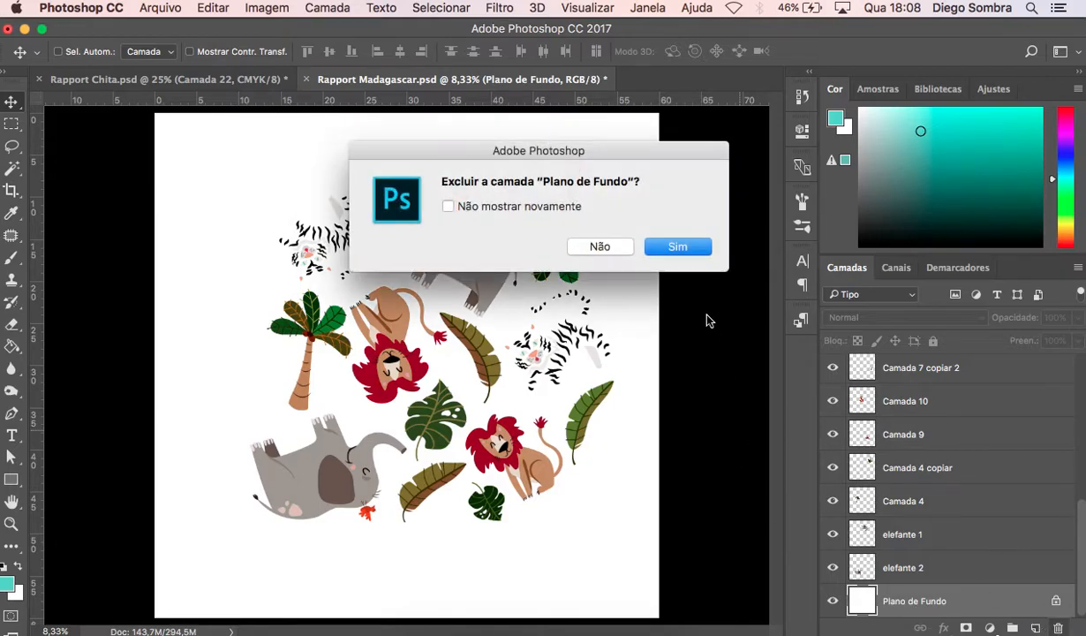
click(687, 248)
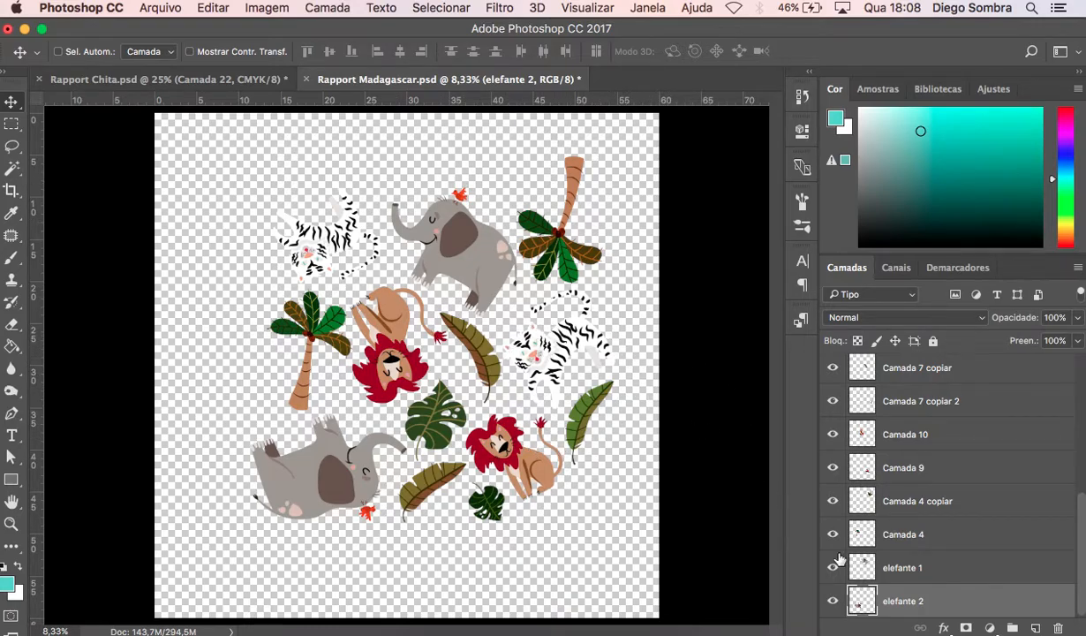
Add an empty layer at the very bottom of the layer stack and draw a rectangular marquee selection over the area of animals and plants.
click(1037, 627)
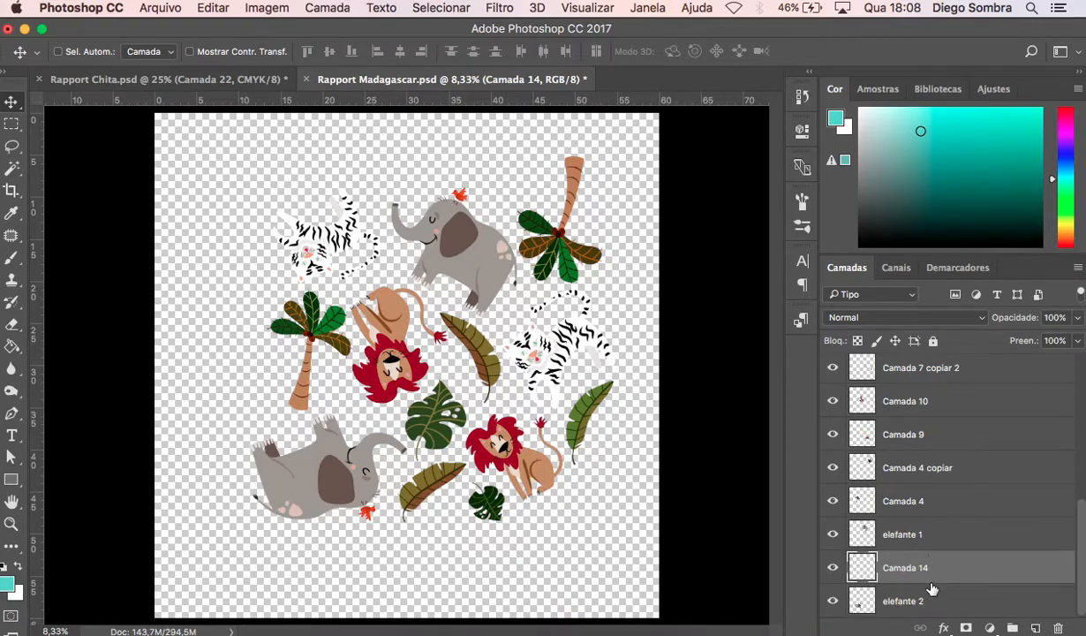
drag(914, 580, 918, 605)
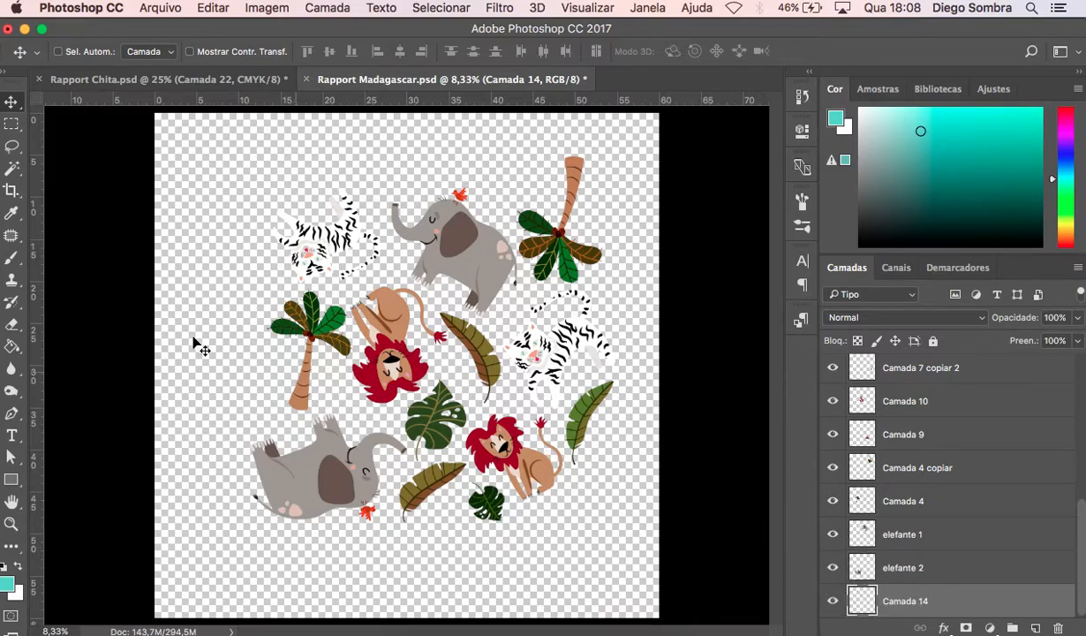
click(12, 125)
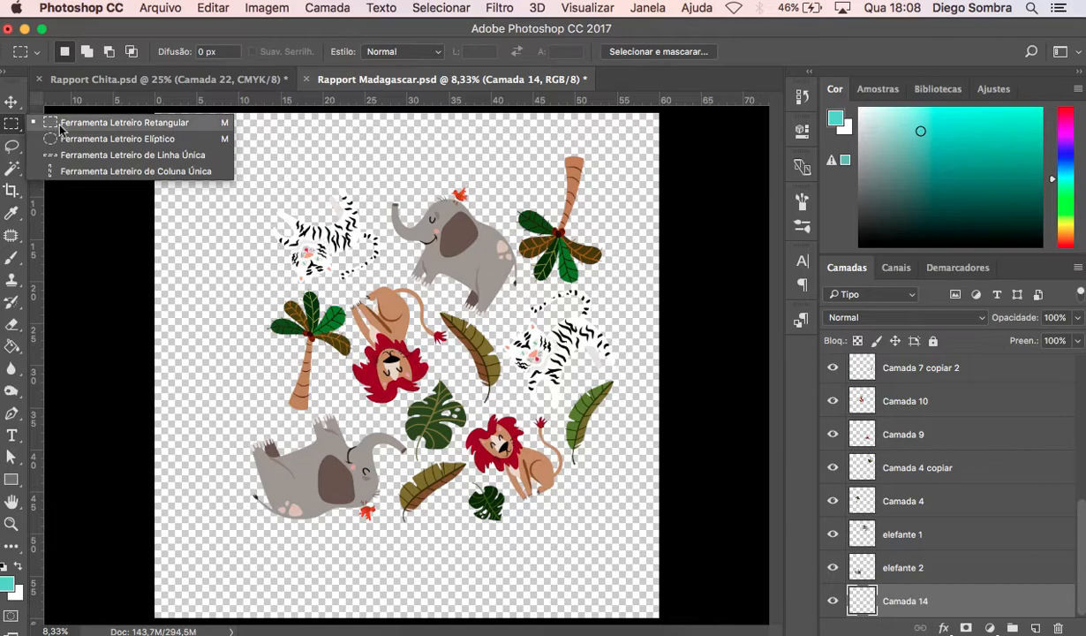
click(55, 123)
drag(272, 210, 626, 528)
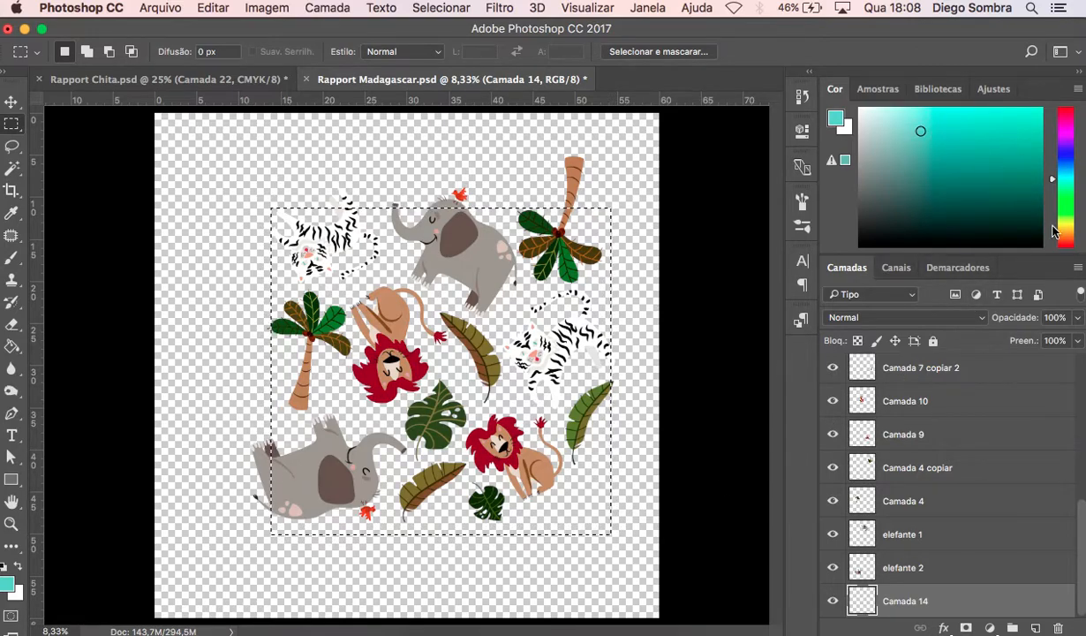
Choose a bright yellow foreground colour and fill the rectangular selection on the bottom layer with the Paint Bucket.
click(1057, 227)
click(1034, 114)
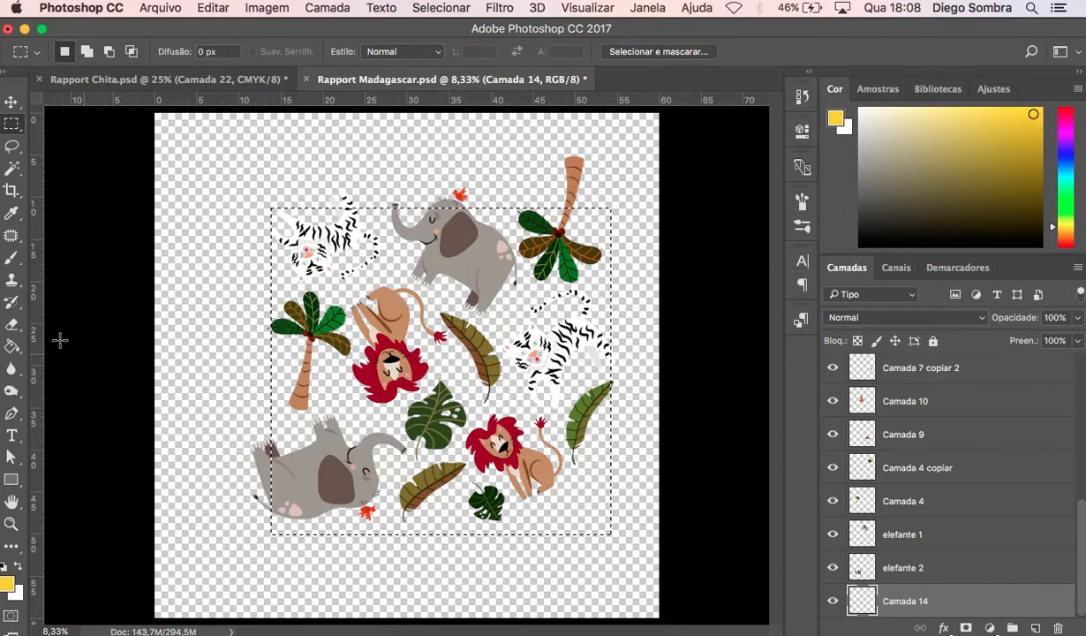
click(11, 346)
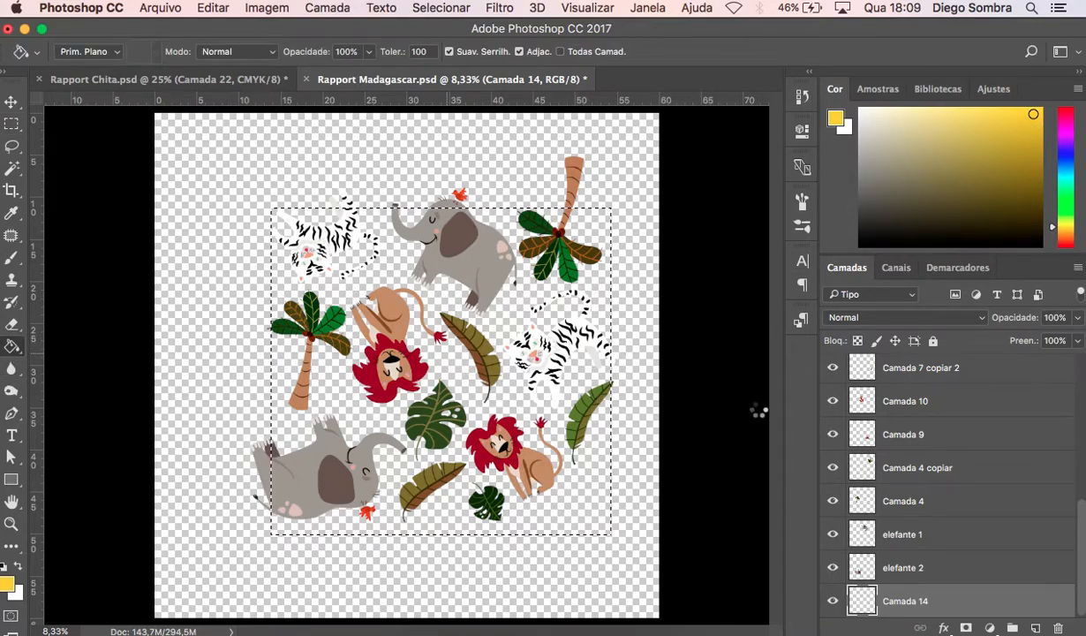
click(565, 265)
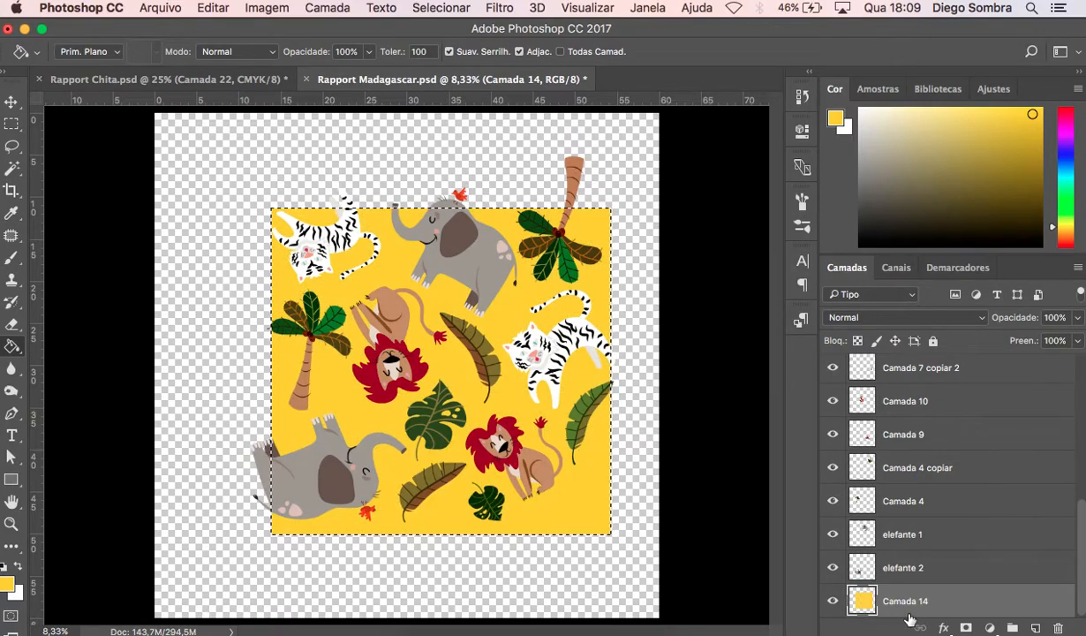
Change the foreground colour to a yellow-orange hue and refill the yellow square on the bottom layer with it.
click(8, 586)
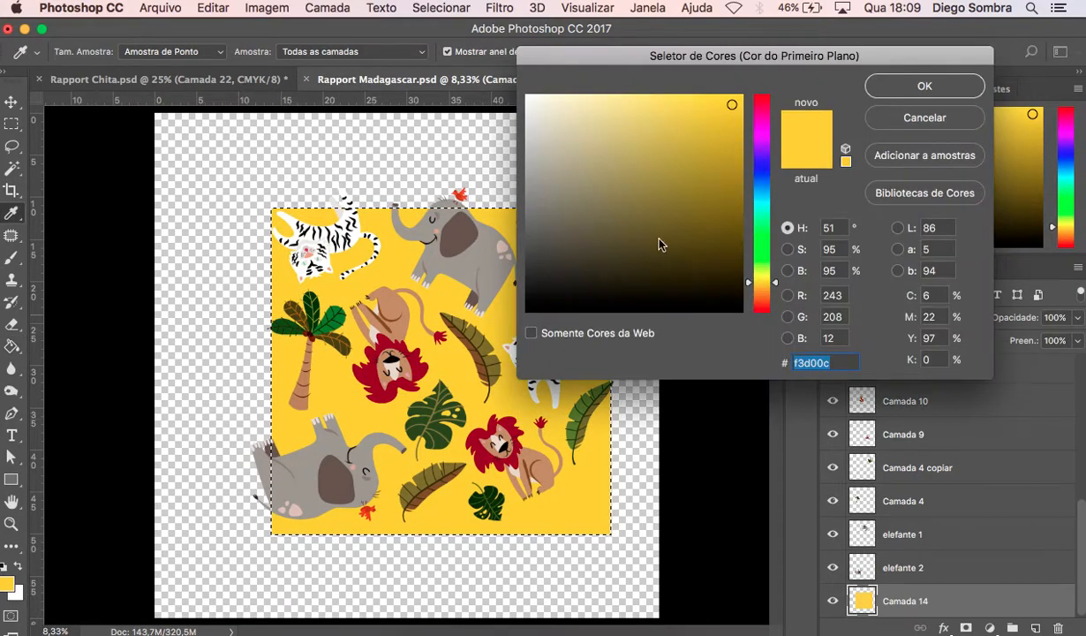
click(761, 286)
click(919, 86)
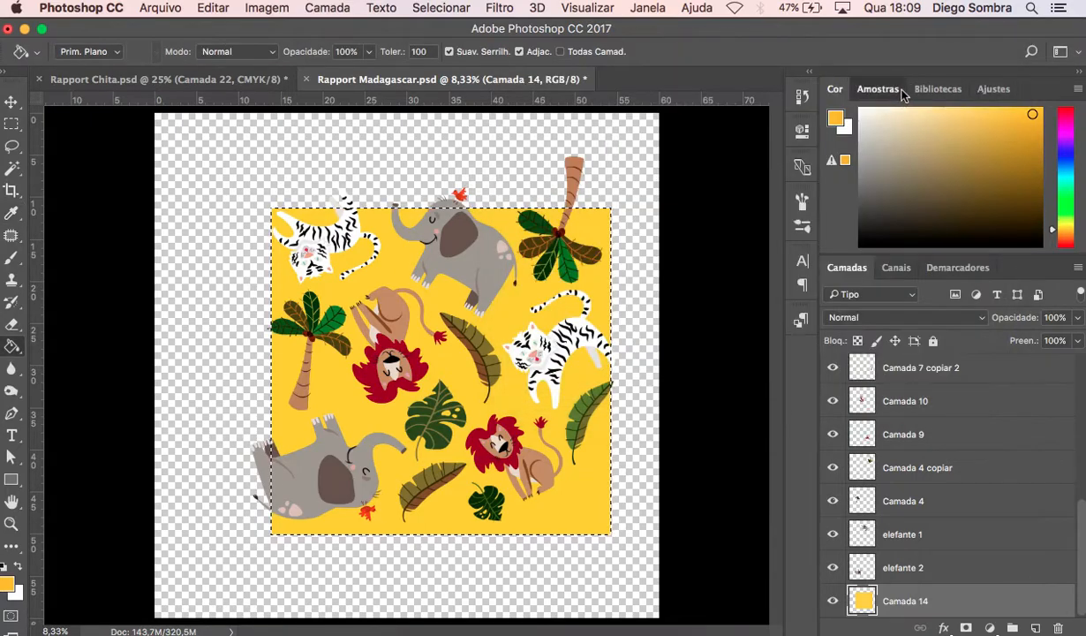
click(881, 89)
click(834, 89)
key(super+z)
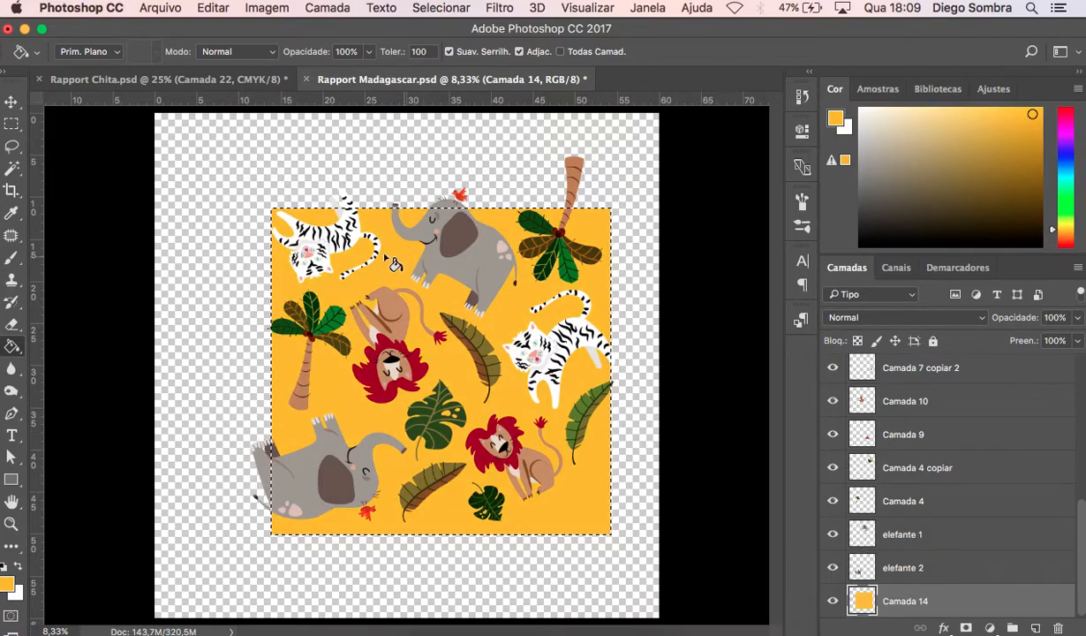
Browse the editing commands available for the filled selection.
click(217, 9)
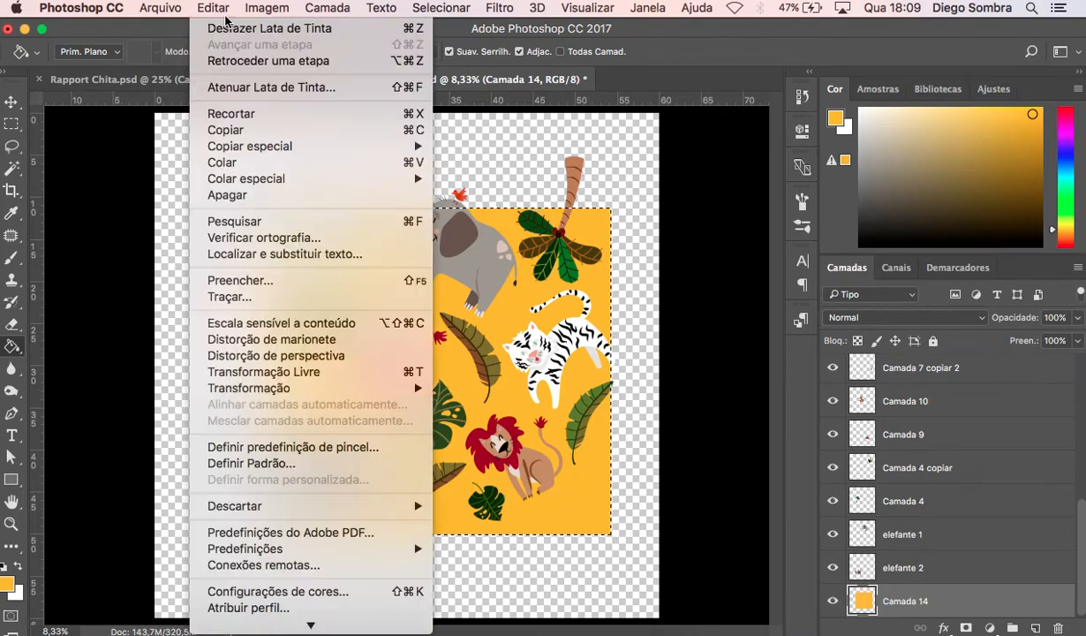
Deselect the rectangular selection around the orange background square.
mouse_move(261, 10)
mouse_move(441, 9)
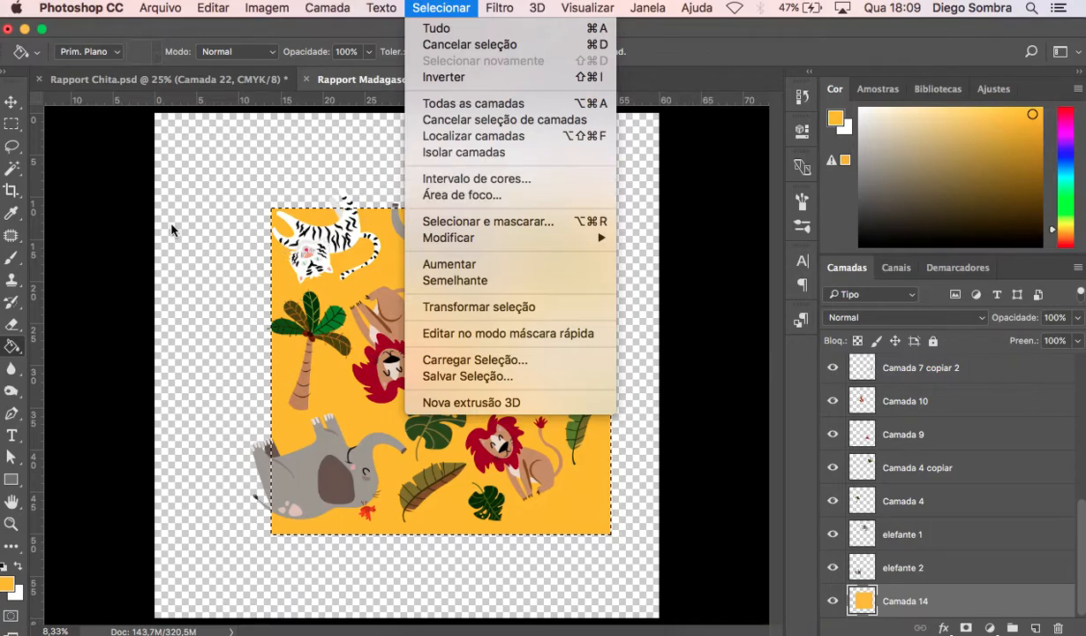
click(14, 106)
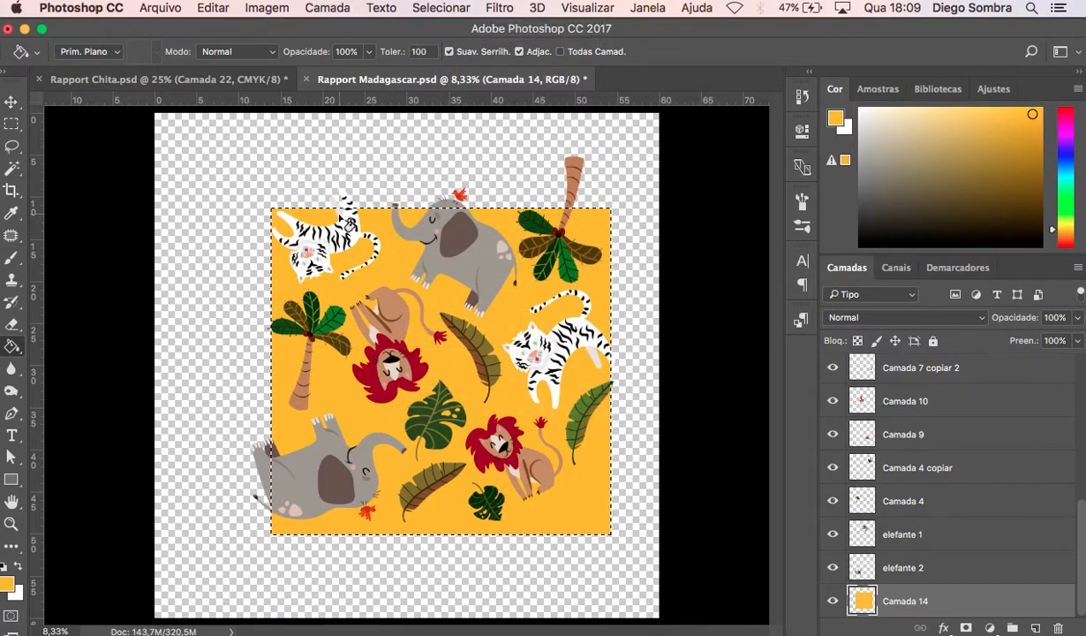
key(z)
click(290, 210)
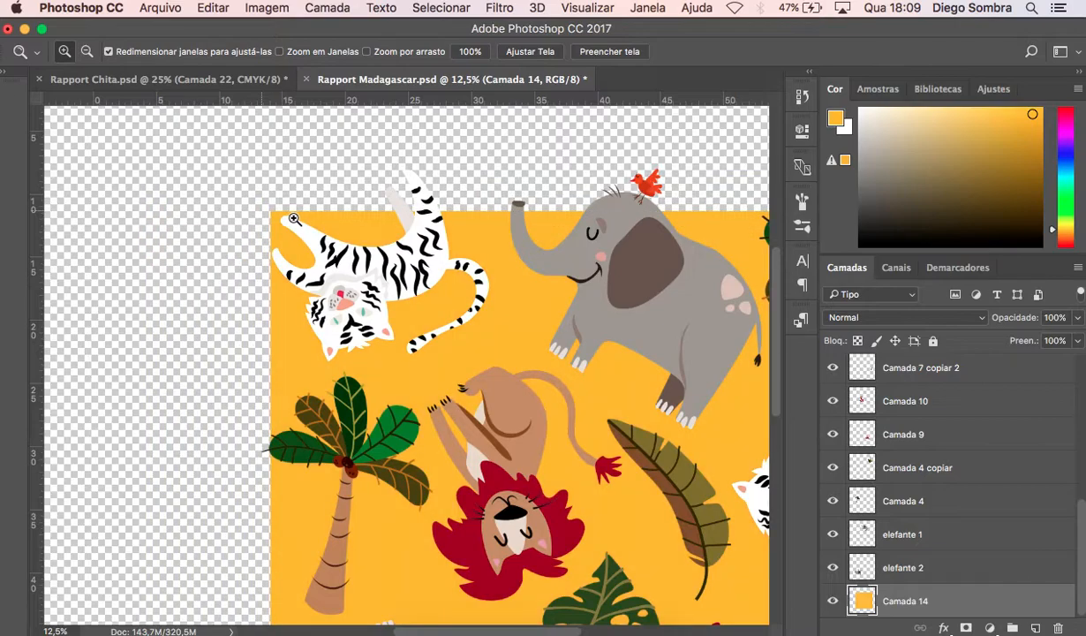
click(295, 219)
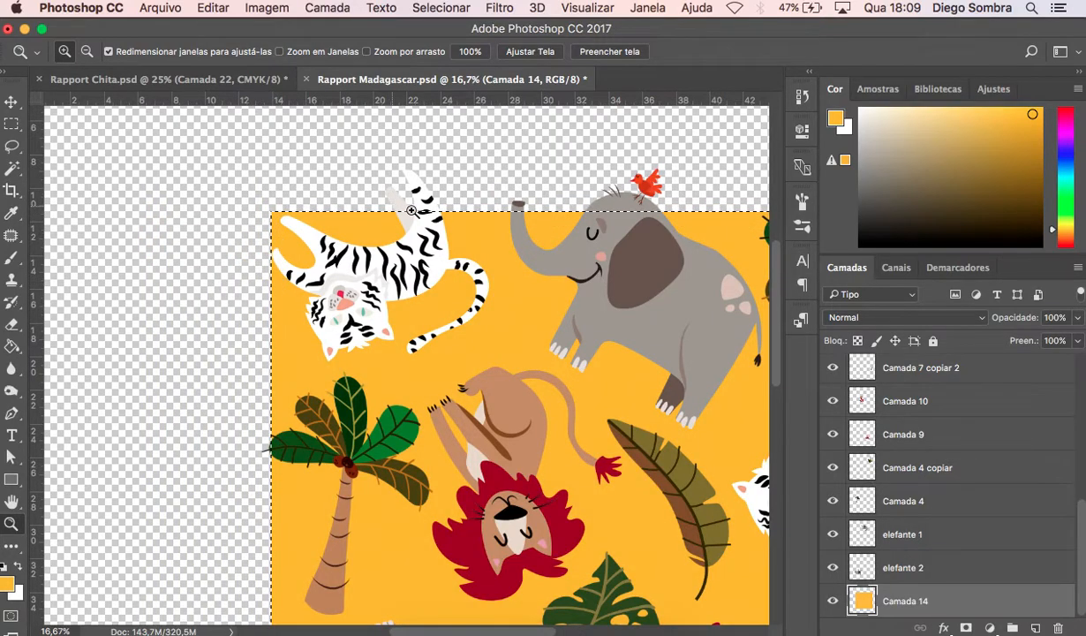
click(440, 8)
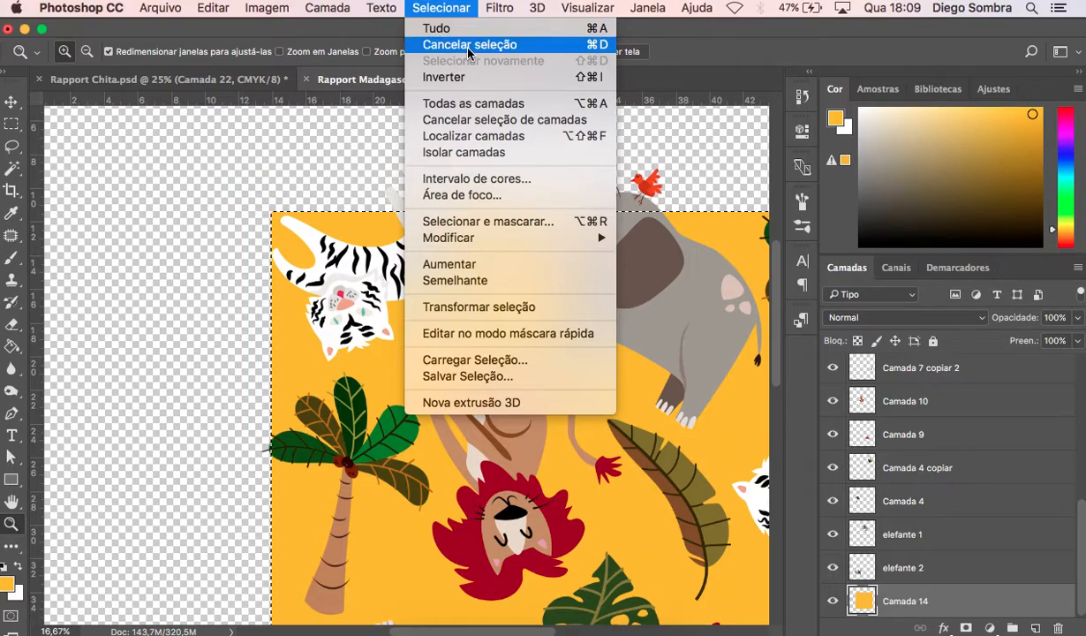
click(468, 46)
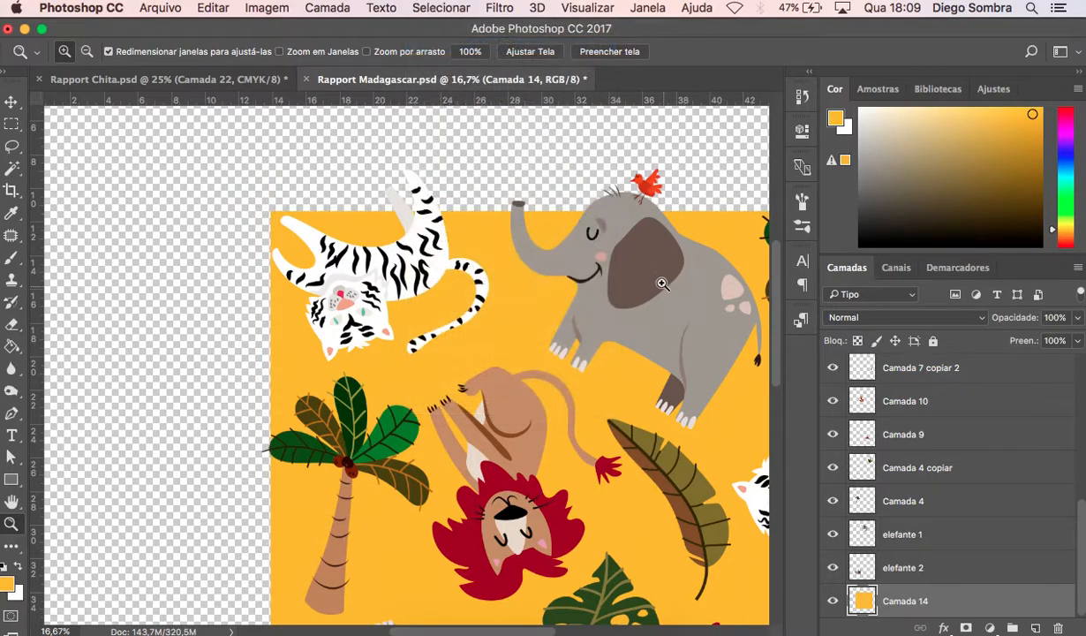
click(453, 9)
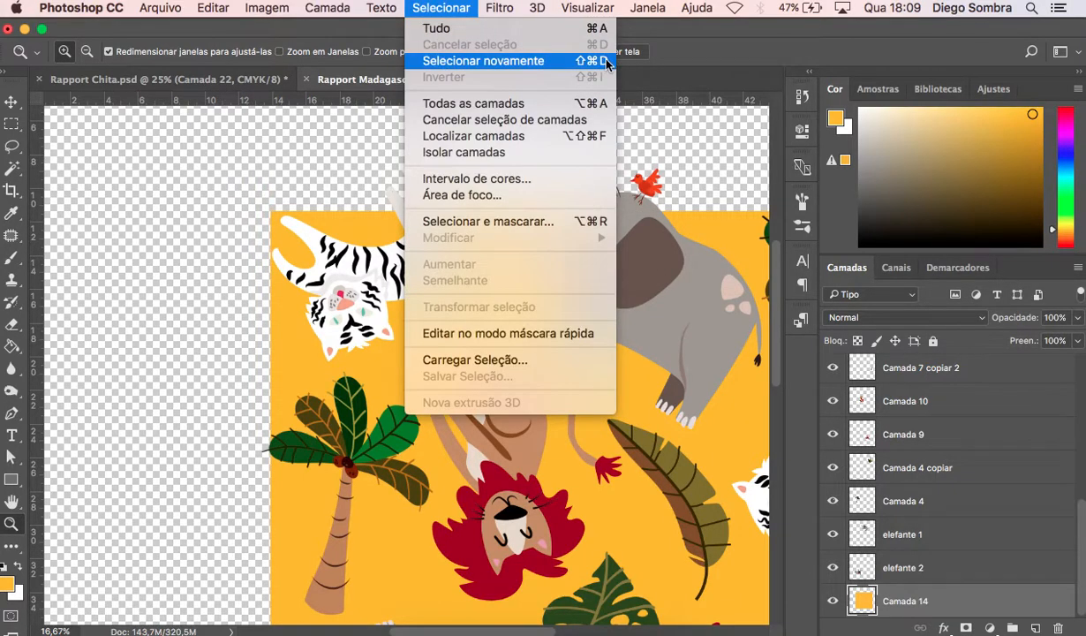
click(355, 179)
alt+click(543, 286)
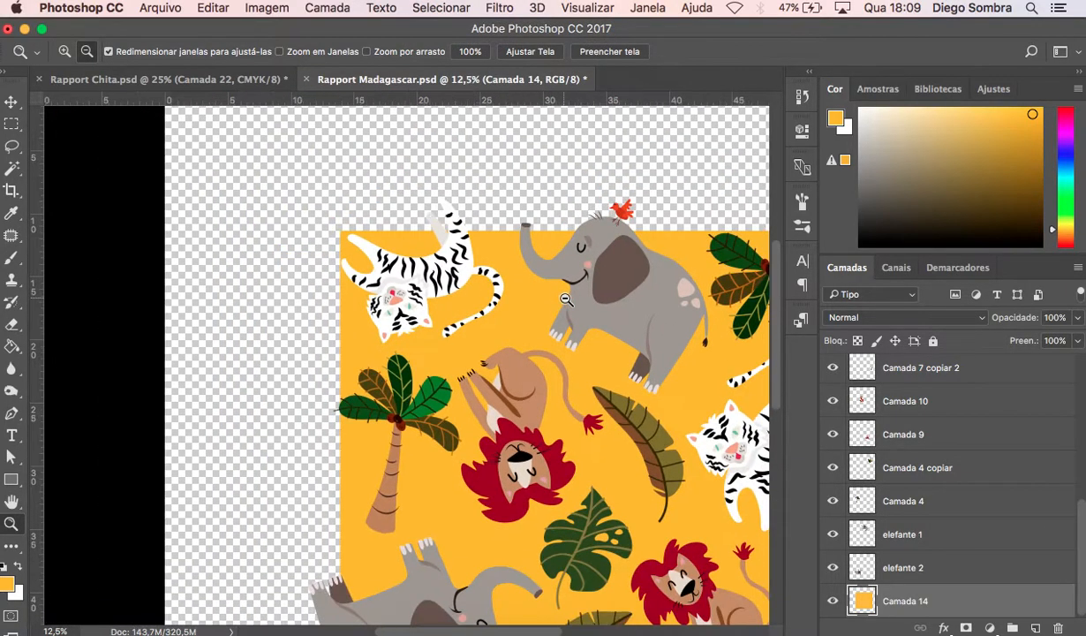
alt+click(546, 289)
click(514, 361)
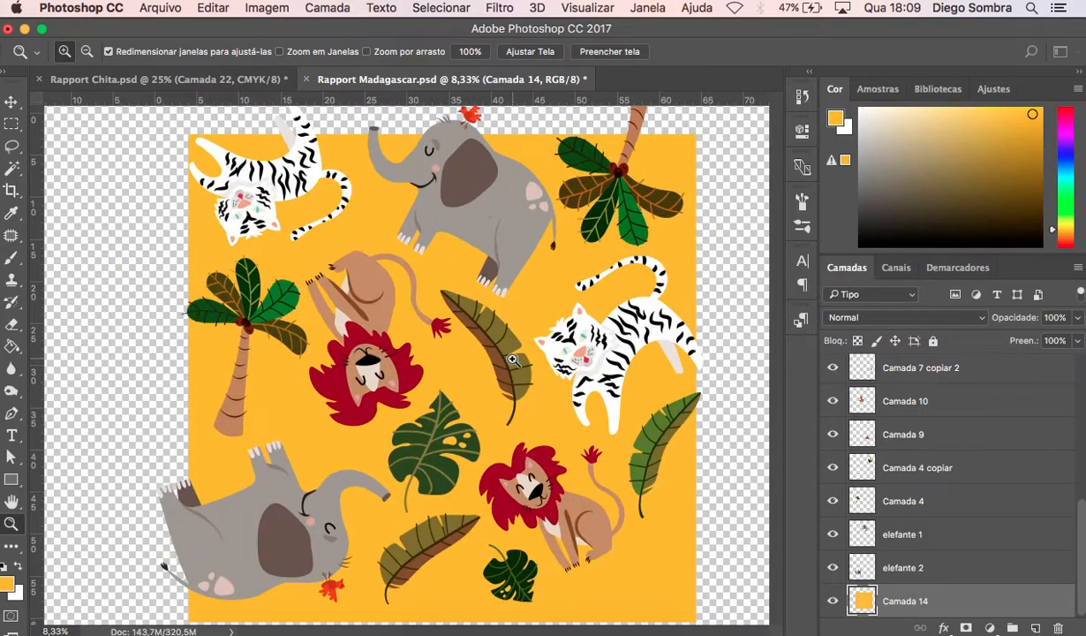
alt+click(500, 373)
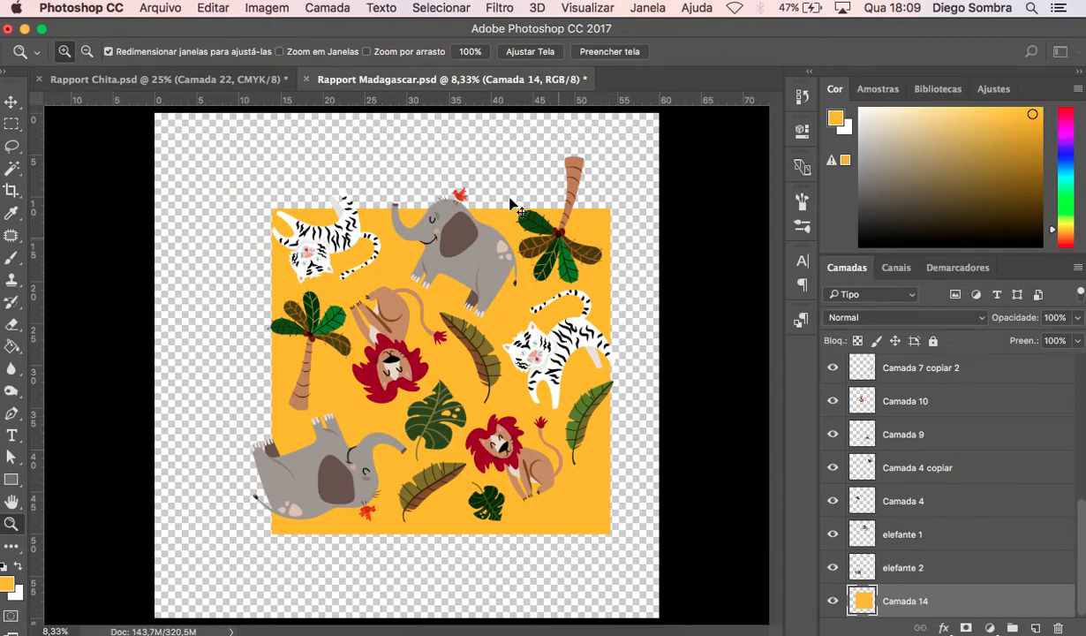
Scale the orange background square on Camada 14 from its upper-right corner to about 97.65% width and 99.89% height.
click(262, 12)
mouse_move(213, 14)
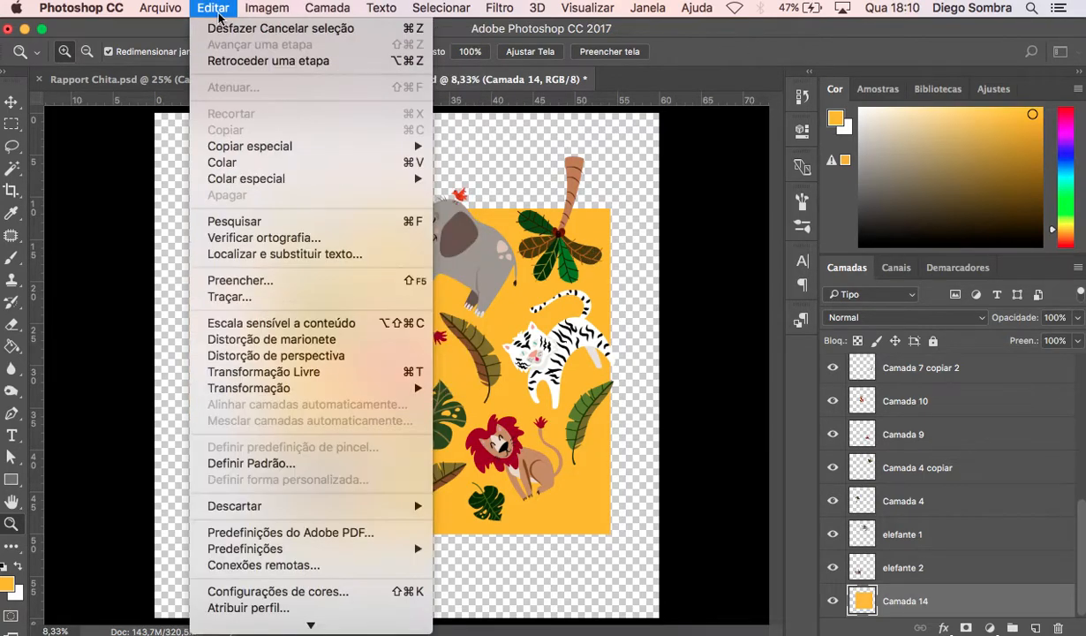
mouse_move(361, 398)
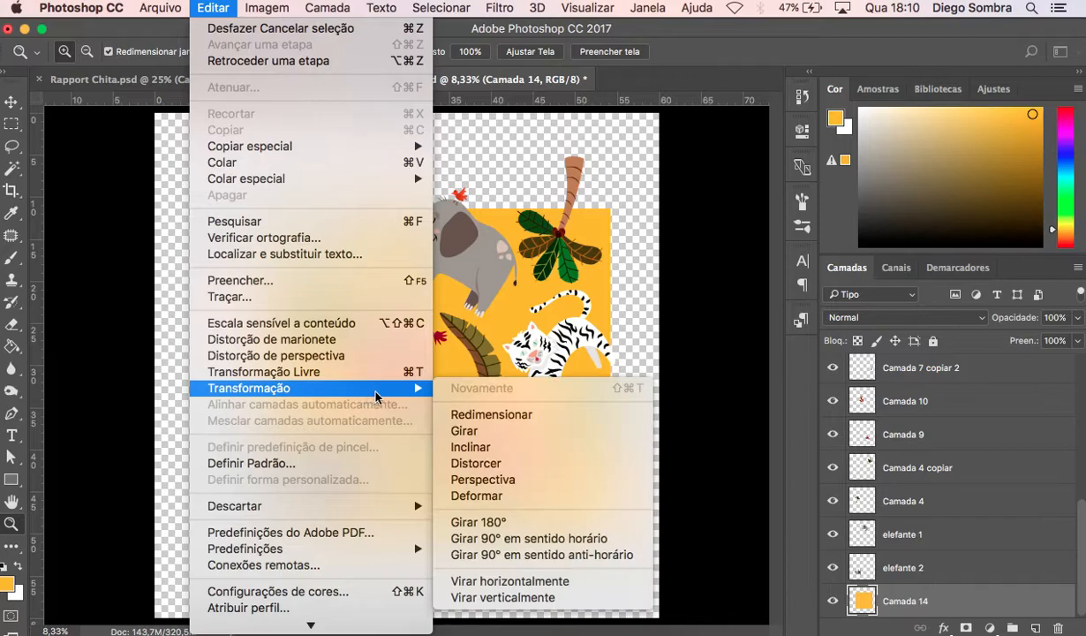
click(596, 415)
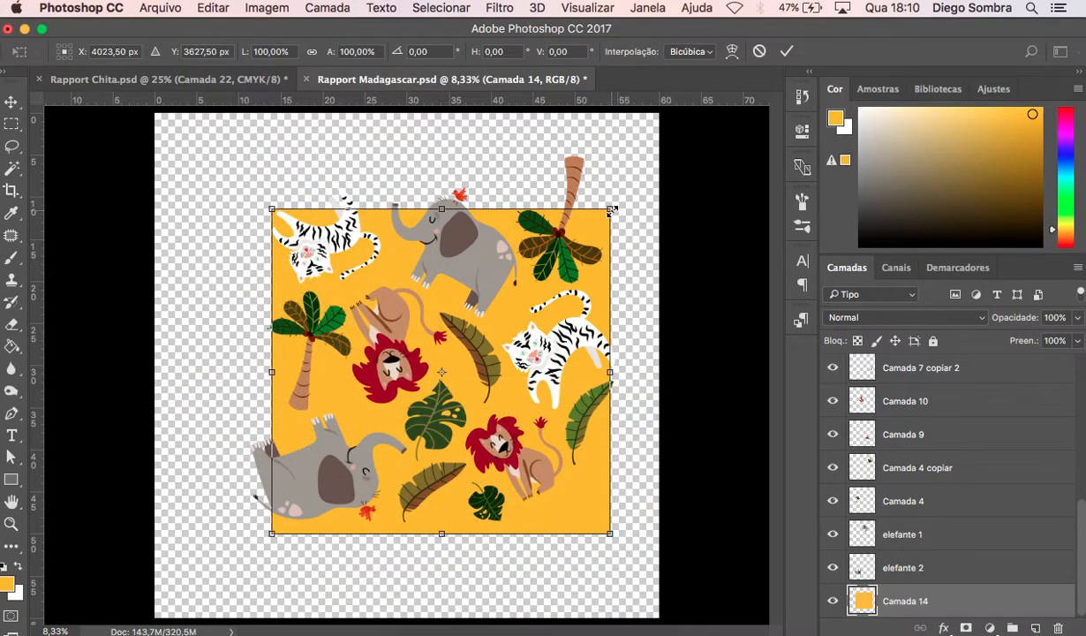
drag(609, 210, 602, 211)
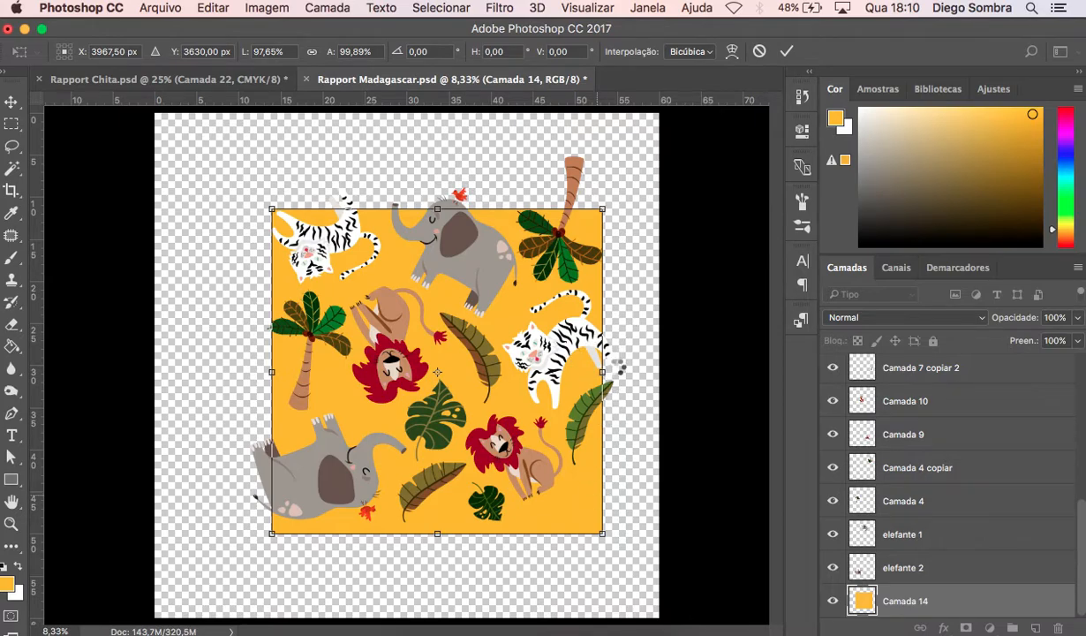
key(Return)
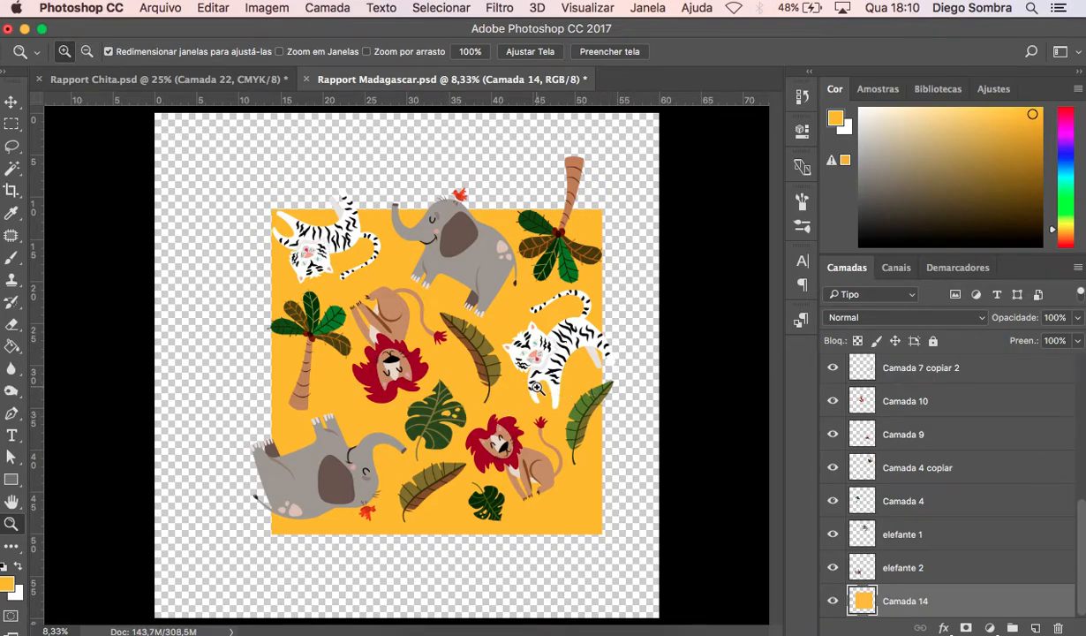
click(570, 226)
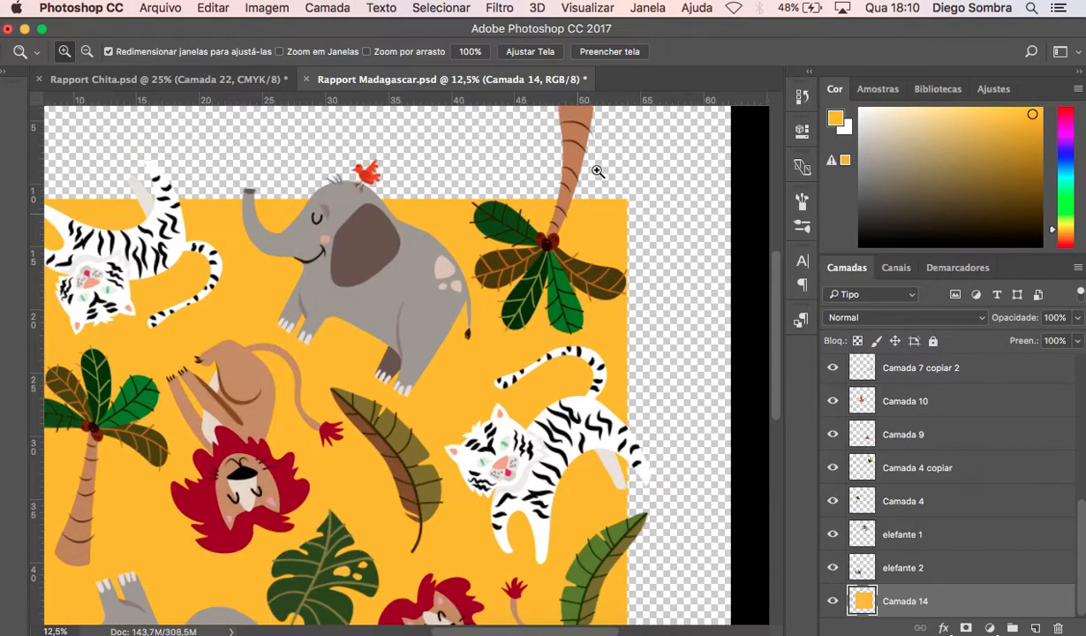
click(587, 228)
alt+click(587, 229)
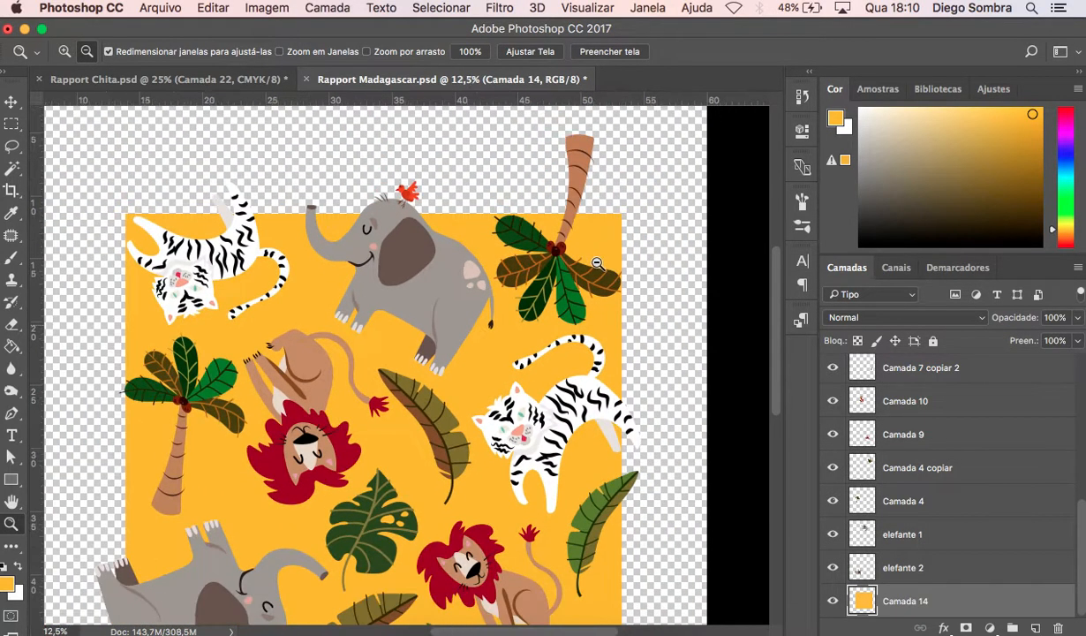
alt+click(584, 230)
click(530, 313)
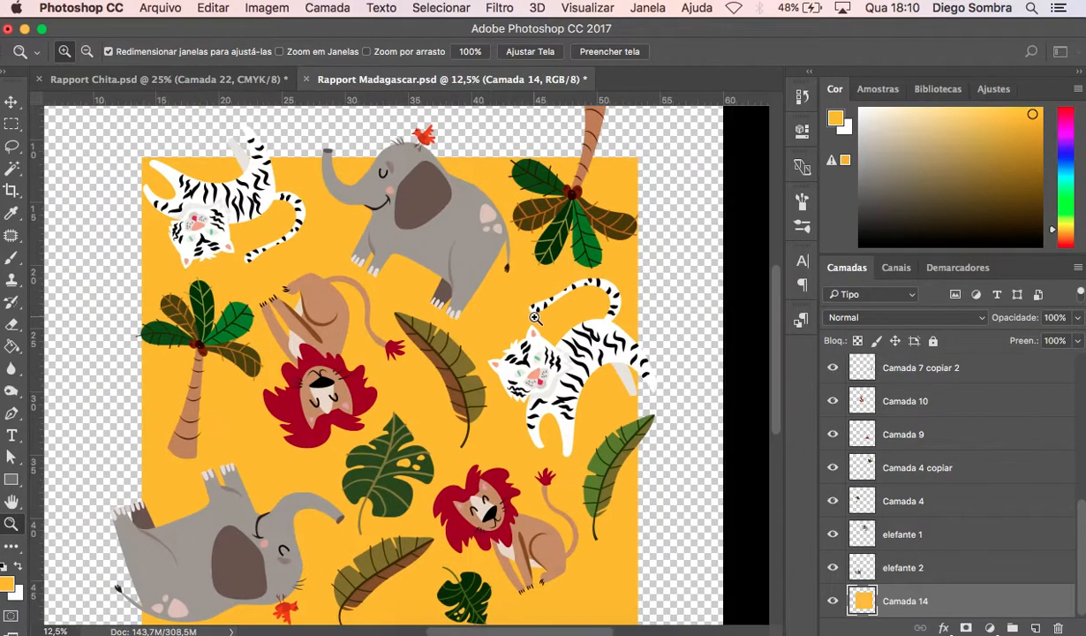
alt+click(535, 320)
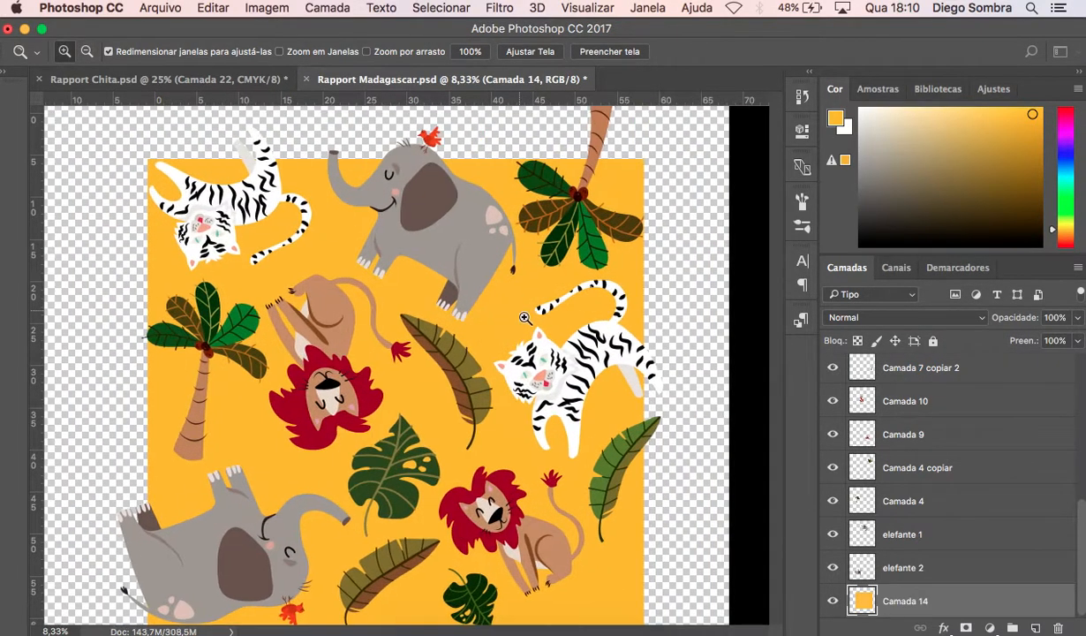
alt+click(535, 318)
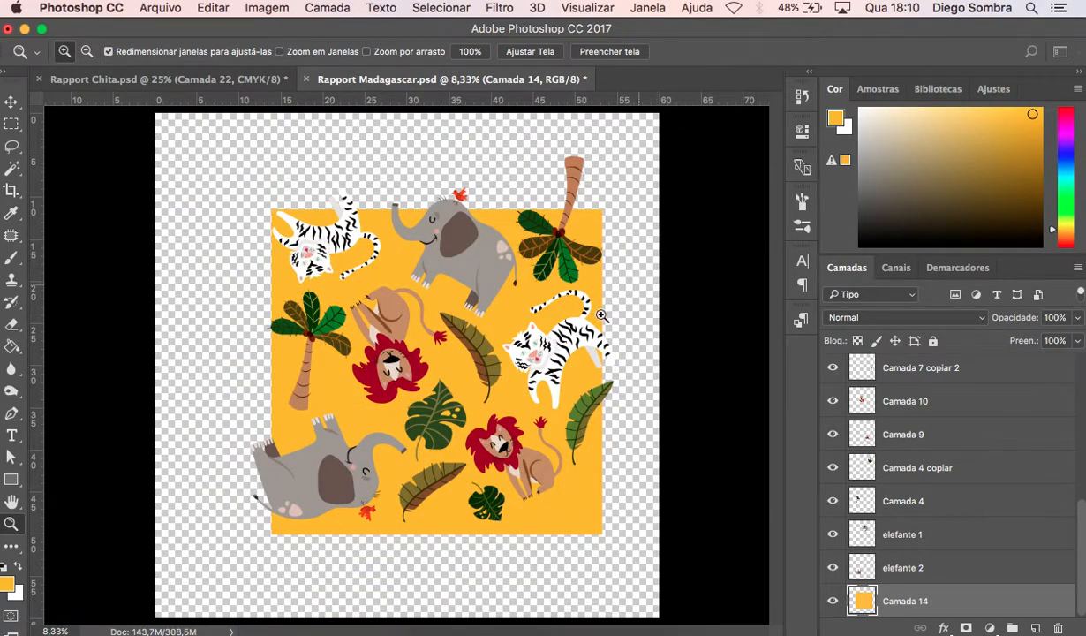
Move the upside-down palm tree (Camada 4 copiar) down inside the orange square and scale it to about 75%.
key(v)
right_click(572, 171)
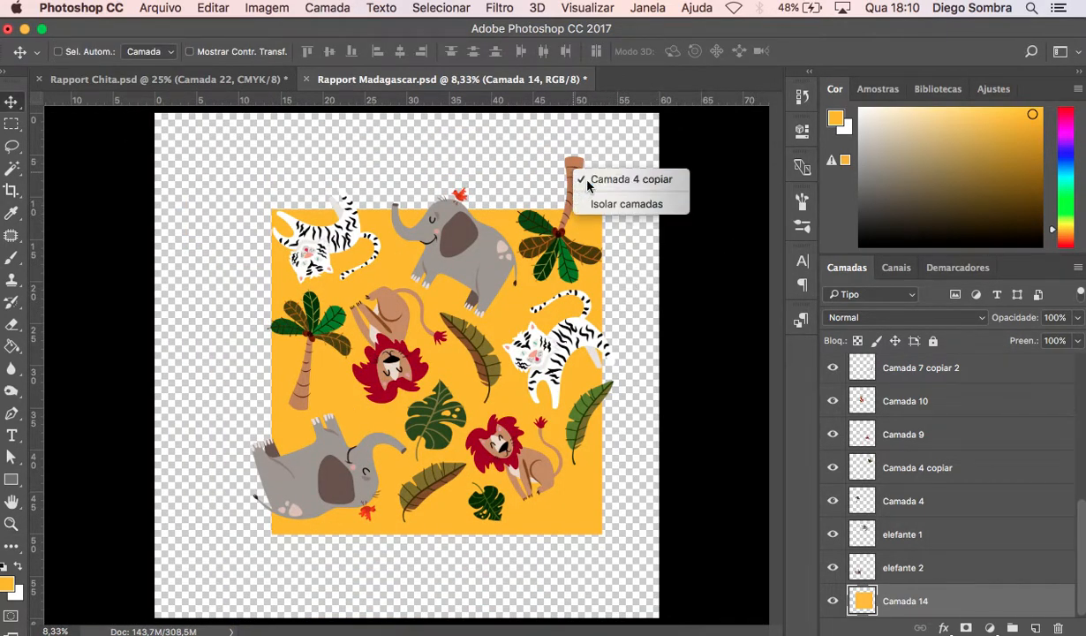
click(587, 181)
drag(587, 185, 587, 225)
key(super+t)
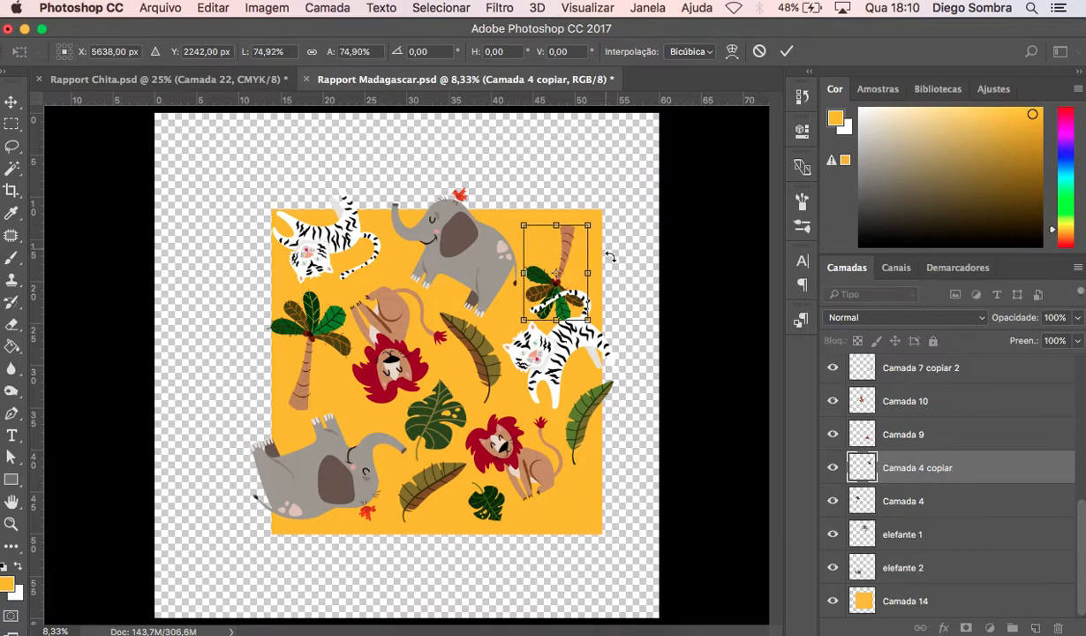
key(Return)
Move the long leaf at the orange square's right edge (Camada 7 copiar 2) inside it and rotate it about 165°.
right_click(572, 411)
key(Escape)
drag(558, 453, 557, 495)
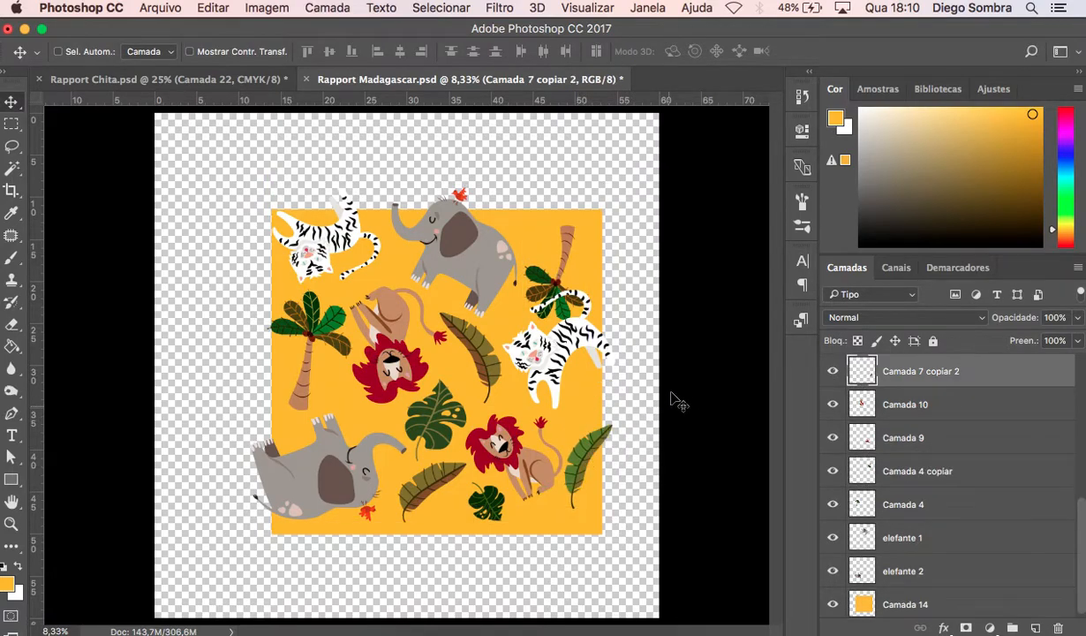
key(super+t)
drag(664, 360, 566, 540)
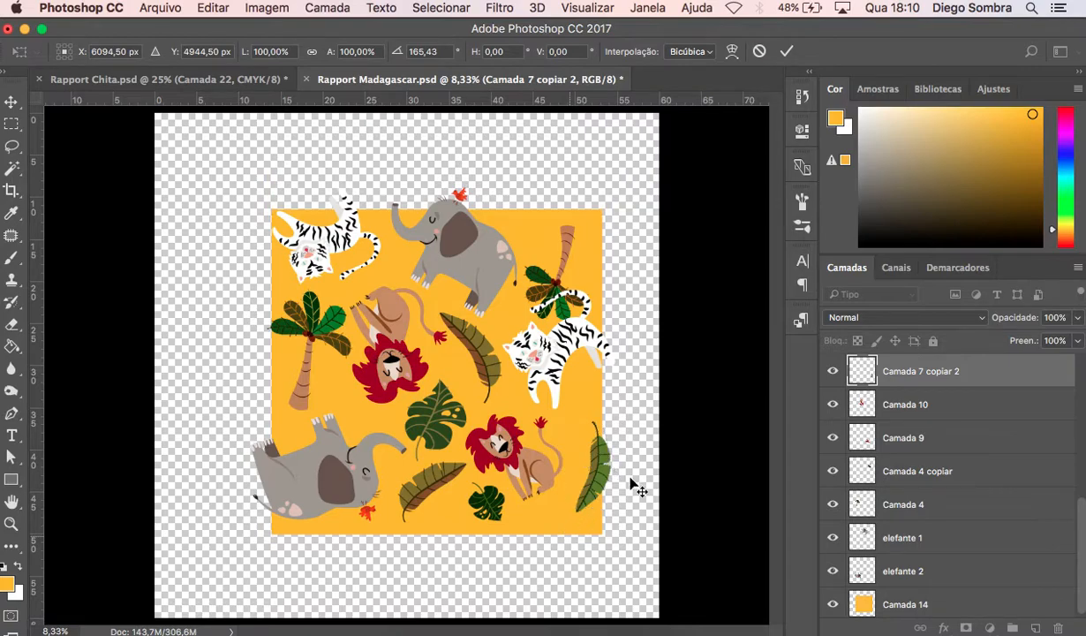
key(Return)
drag(604, 475, 589, 474)
Shrink the upside-down elephant (elefante 2) proportionally so it fits inside the orange square.
right_click(355, 495)
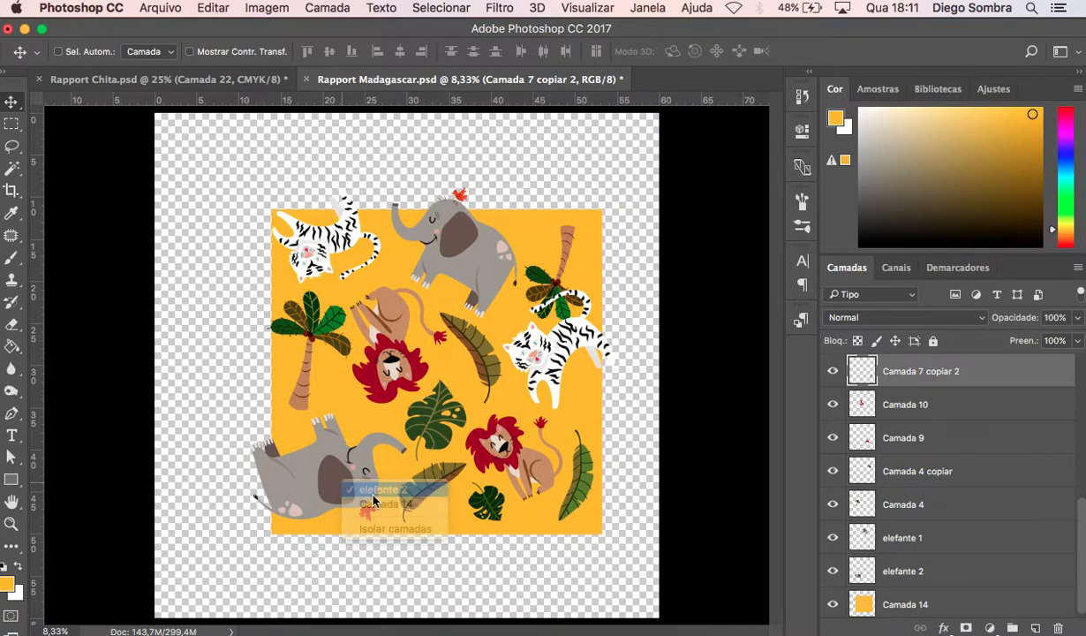
click(379, 489)
key(ctrl+t)
drag(400, 424, 371, 452)
key(Return)
Move the upper-left tiger (Camada 12 copiar) inside the orange square, scale it to about 87% and rotate it about 18°.
right_click(348, 236)
click(357, 243)
drag(355, 250, 365, 265)
key(ctrl+t)
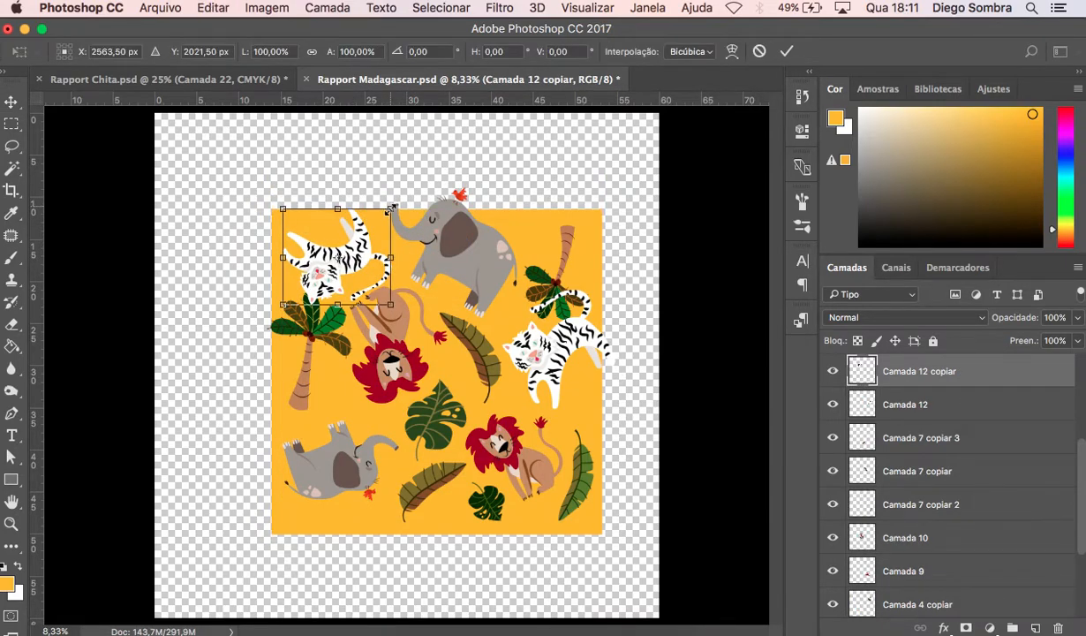
drag(393, 205, 408, 225)
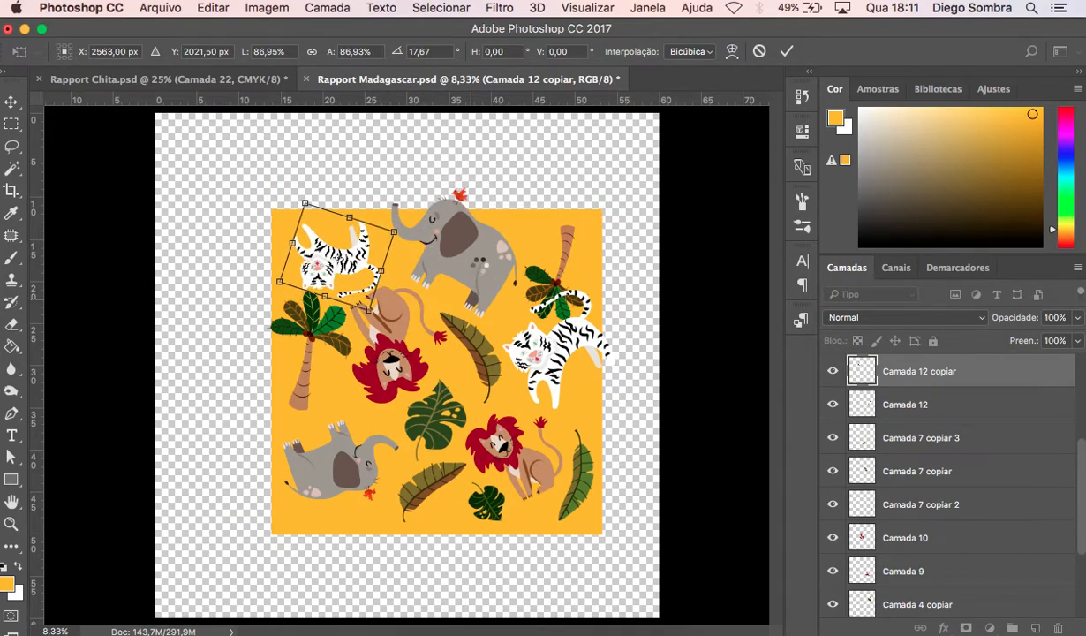
key(Return)
Scale the upper elephant (elefante 1) to about 75% and move it inside the orange square.
right_click(457, 244)
click(495, 255)
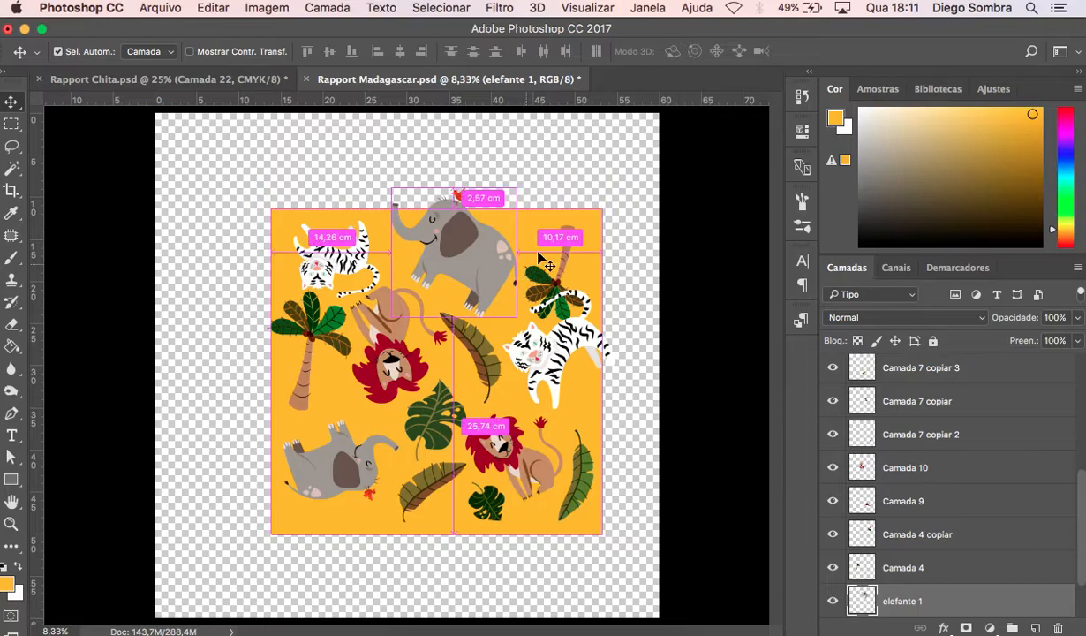
key(ctrl+t)
drag(515, 189, 507, 209)
drag(472, 243, 467, 257)
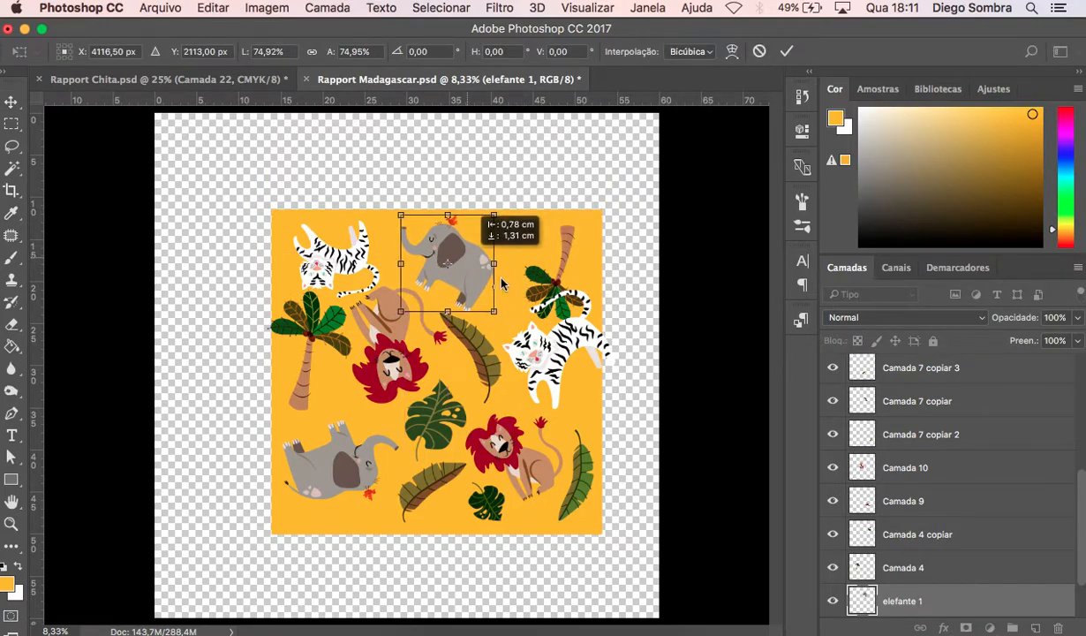
key(Return)
Scale the right-hand tiger (Camada 12) to about 77.5%, rotate it about -103° and fit it inside the orange square.
right_click(577, 333)
click(585, 344)
key(ctrl+t)
drag(616, 292, 492, 291)
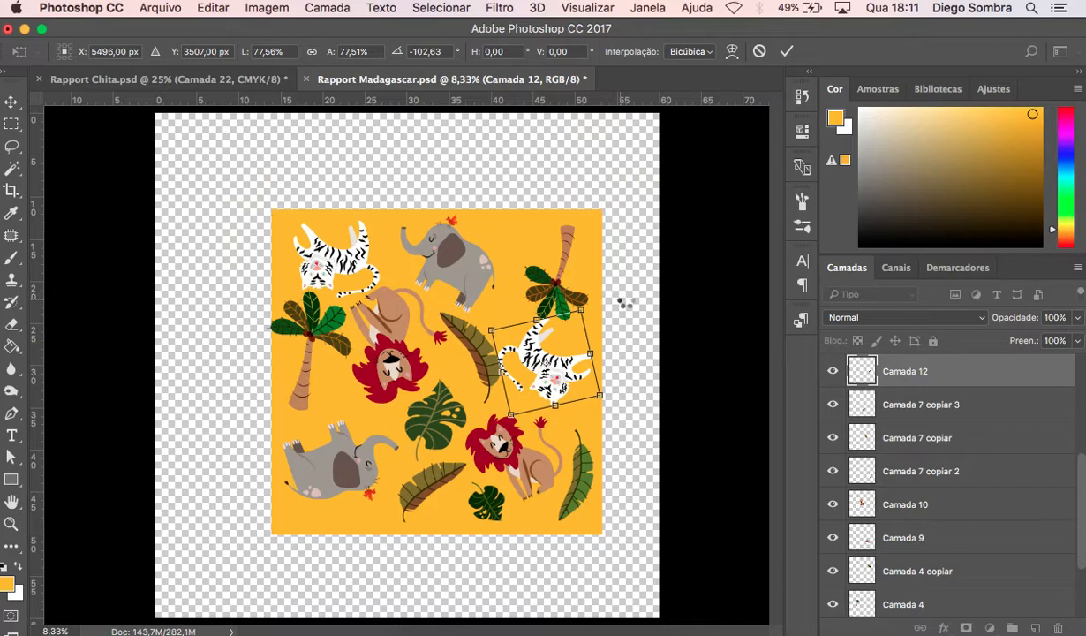
key(Return)
Rotate the upper-right palm tree (Camada 4 copiar) about 25° and shift it slightly up and left.
right_click(538, 247)
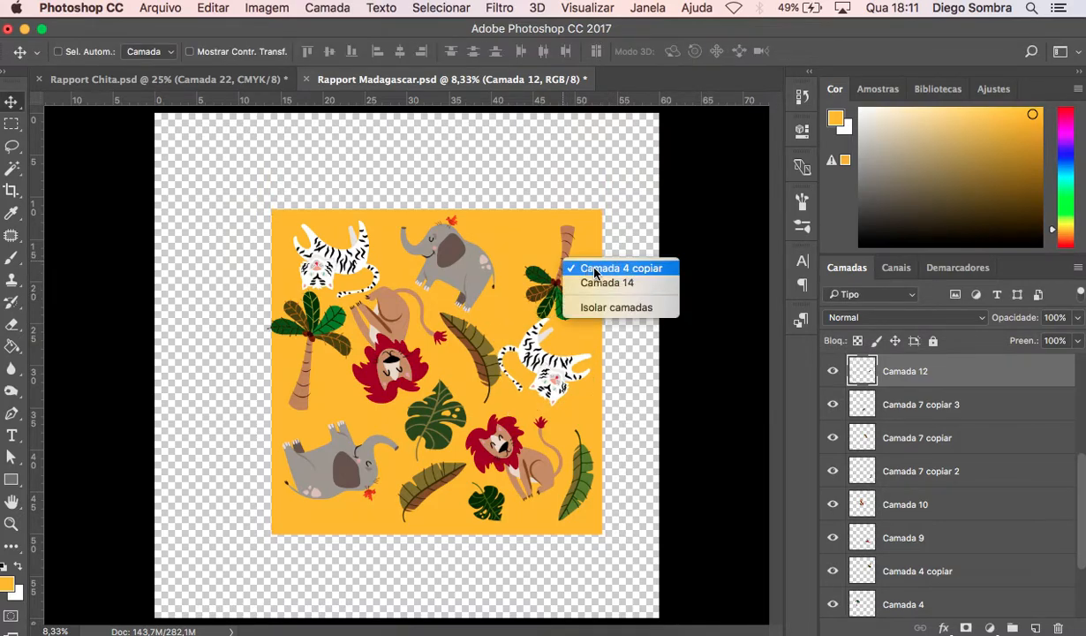
click(578, 257)
key(ctrl+t)
drag(669, 235, 696, 247)
drag(576, 257, 568, 251)
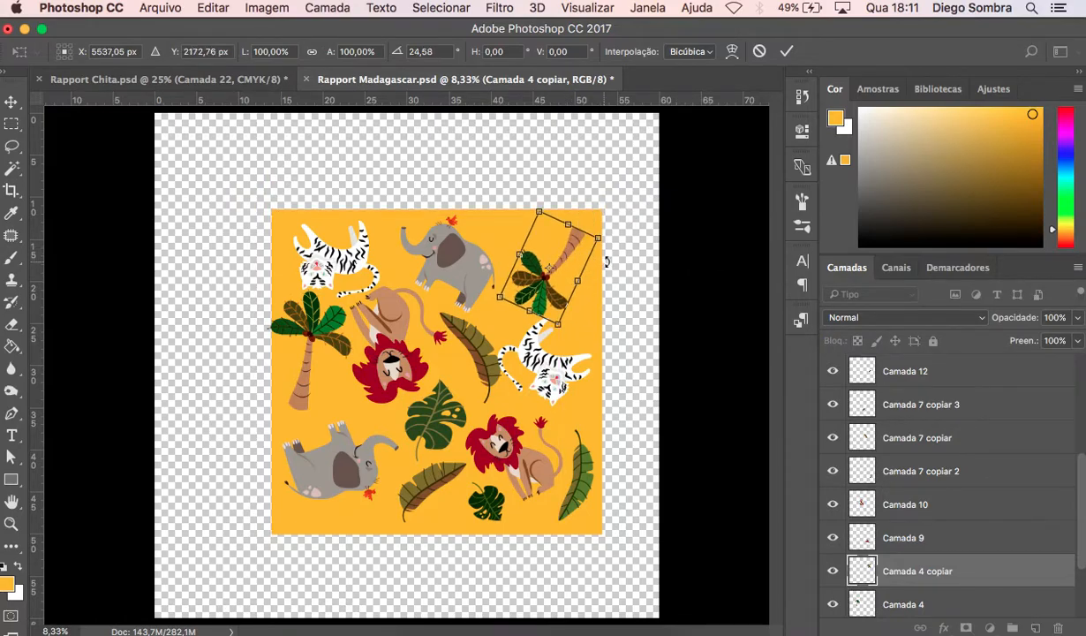
key(Return)
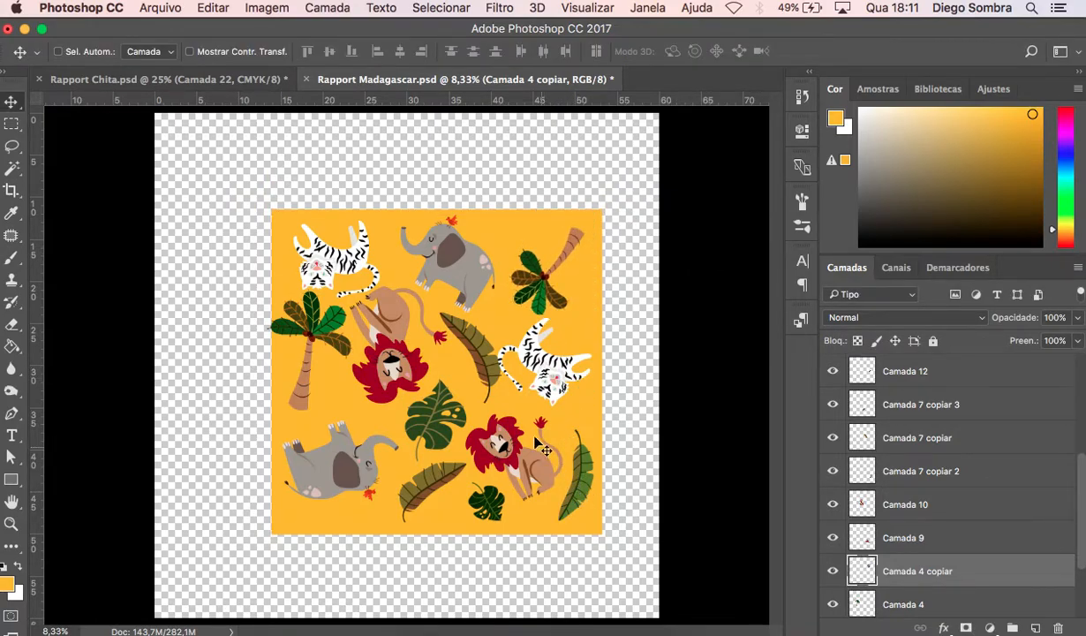
Rotate the central banana leaf (Camada 7 copiar) about 11° and shift it slightly left, away from the right-hand tiger.
right_click(492, 377)
click(500, 377)
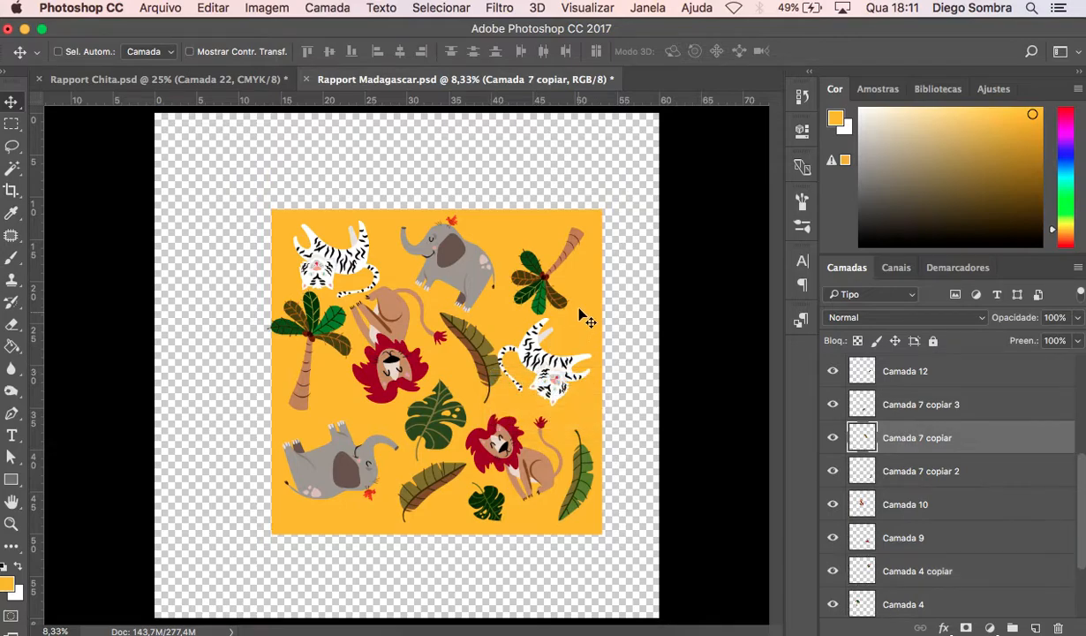
key(ctrl+t)
drag(587, 320, 482, 371)
key(Left)
key(Left)
key(Left)
key(Left)
key(Left)
key(Left)
key(Left)
key(Left)
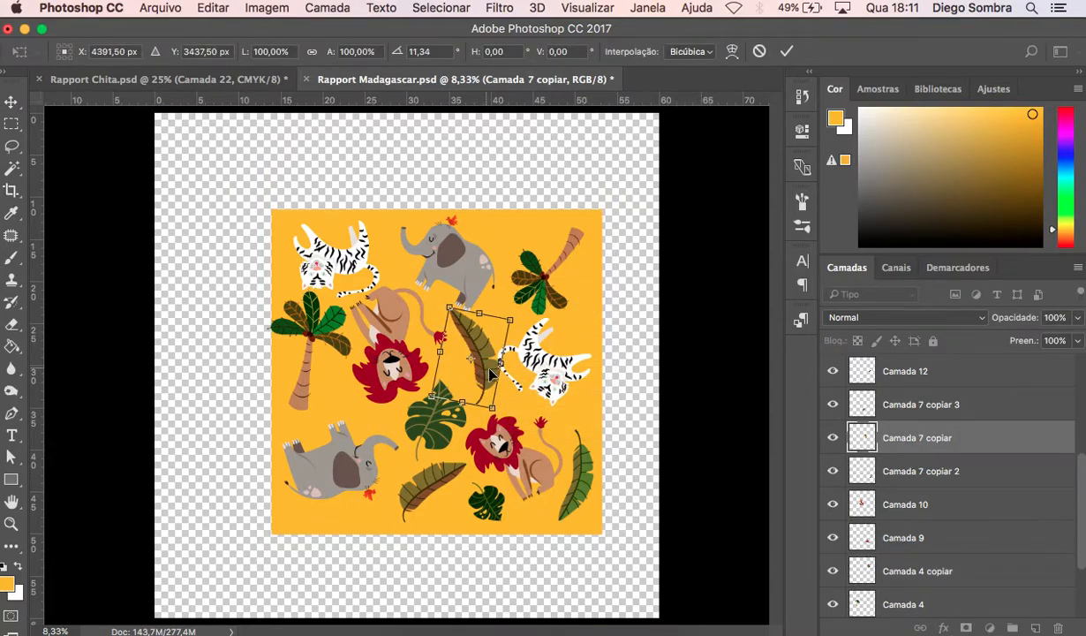
key(Left)
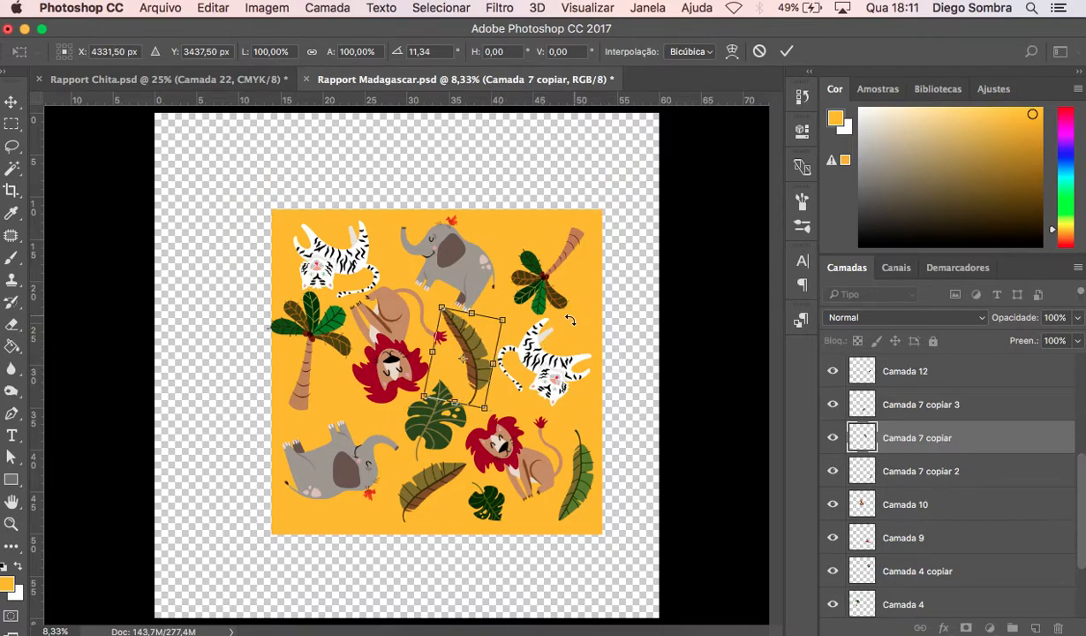
key(Return)
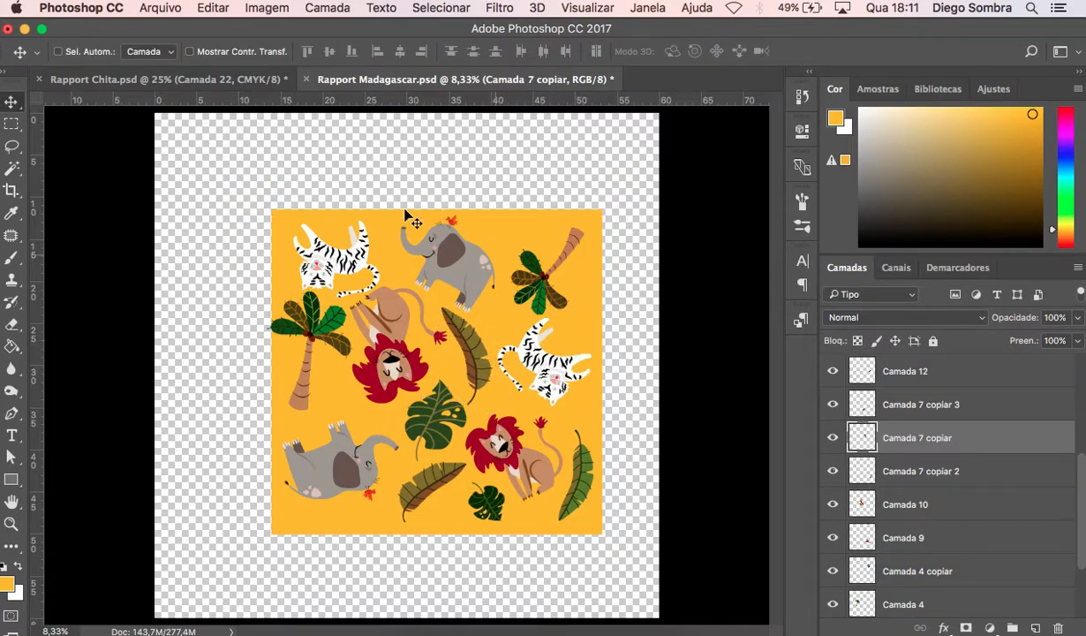
Rotate the left palm tree (Camada 4) -30°, scale it to about 79.6% and move it fully inside the orange square.
right_click(315, 320)
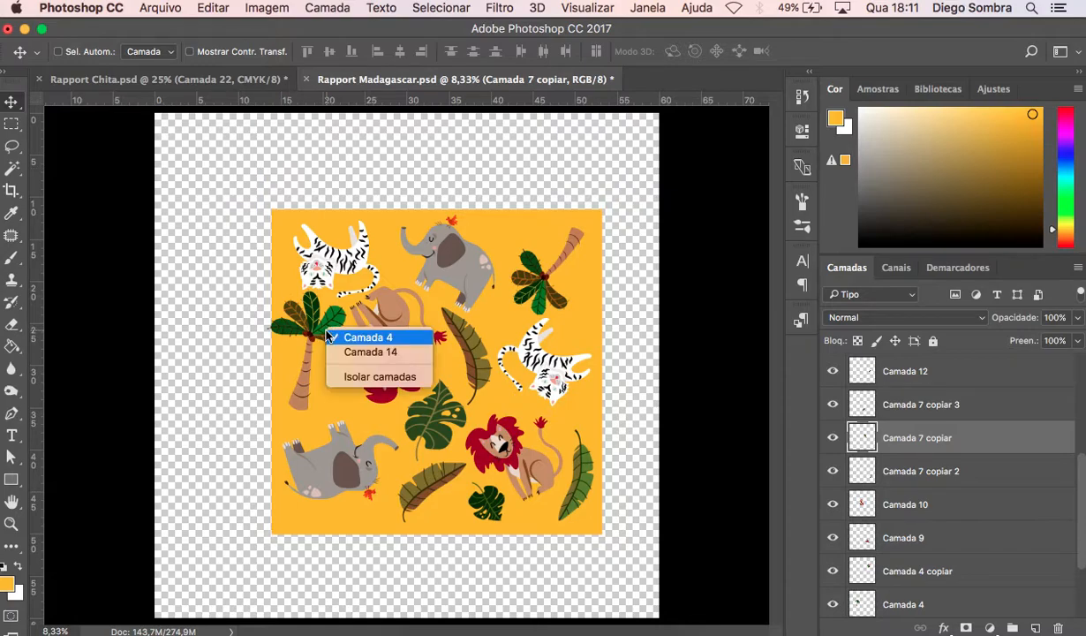
click(349, 327)
key(super+t)
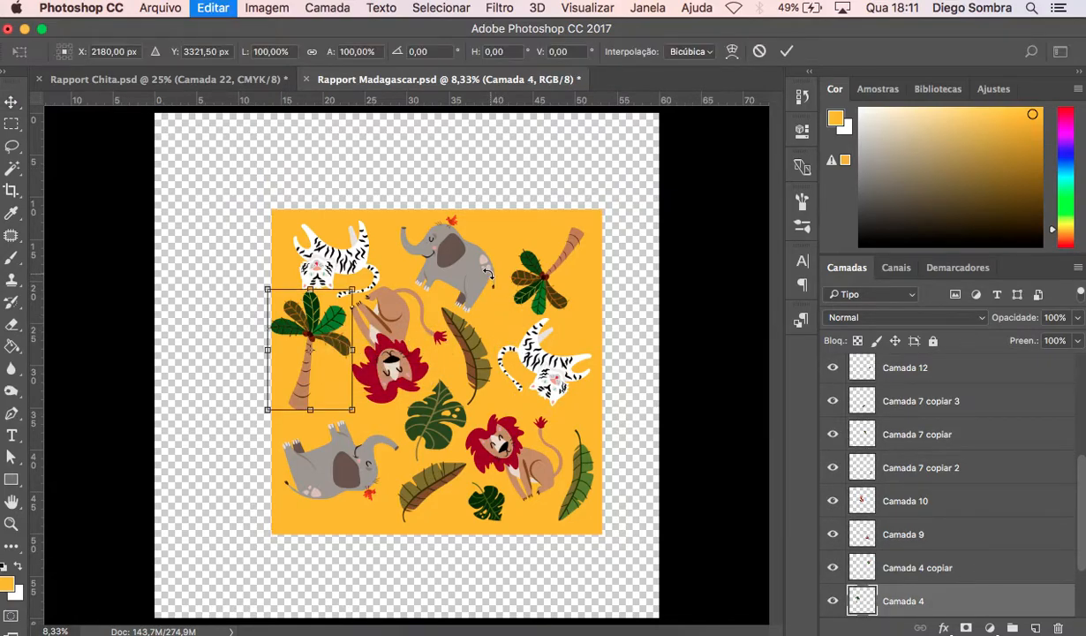
mouse_move(427, 239)
mouse_down()
mouse_move(441, 237)
mouse_move(406, 235)
mouse_up()
drag(317, 276, 314, 288)
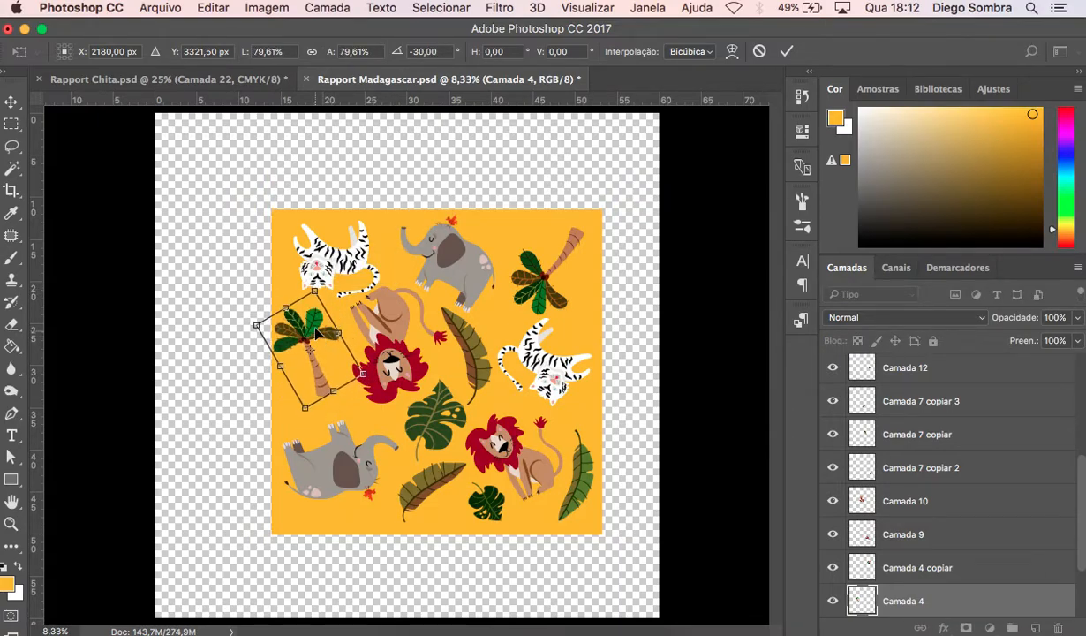
drag(311, 332, 328, 339)
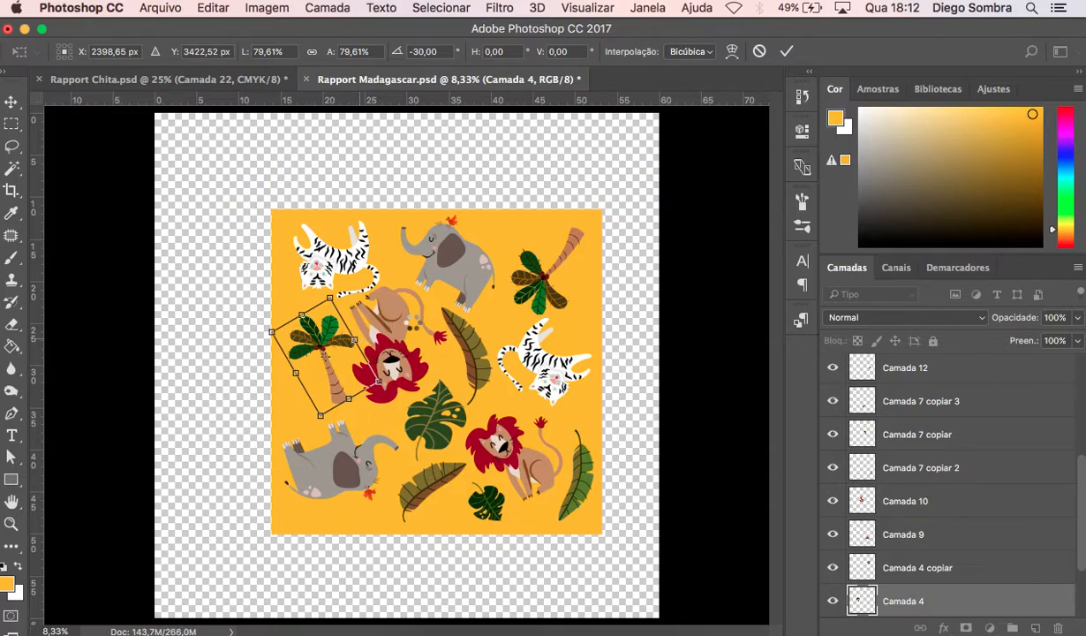
key(Return)
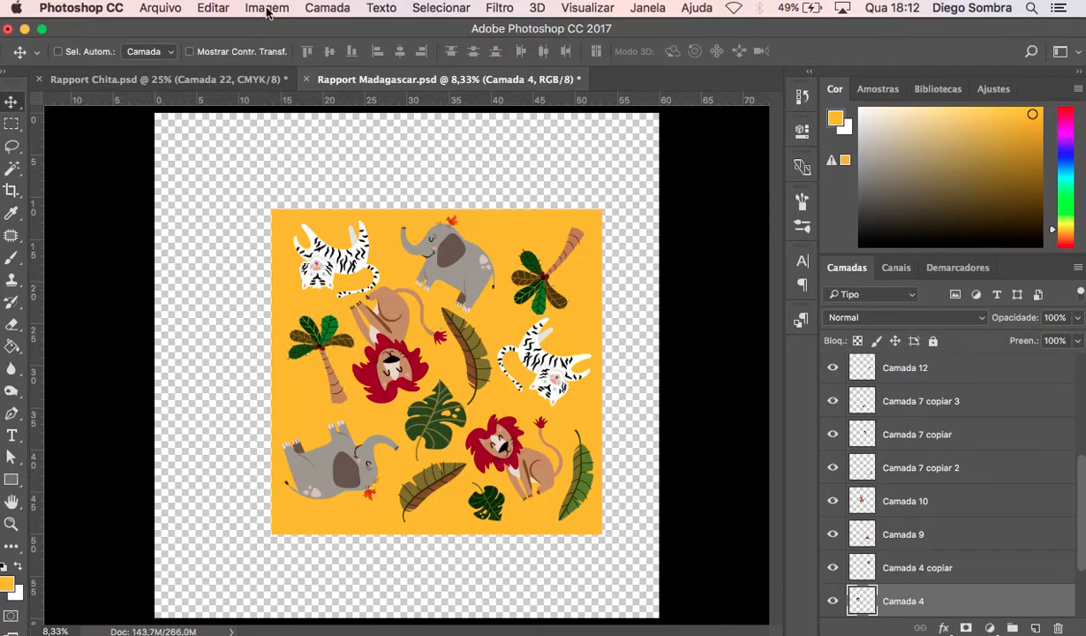
Merge the visible layers, then select the merged orange square's pixels and copy them.
click(327, 9)
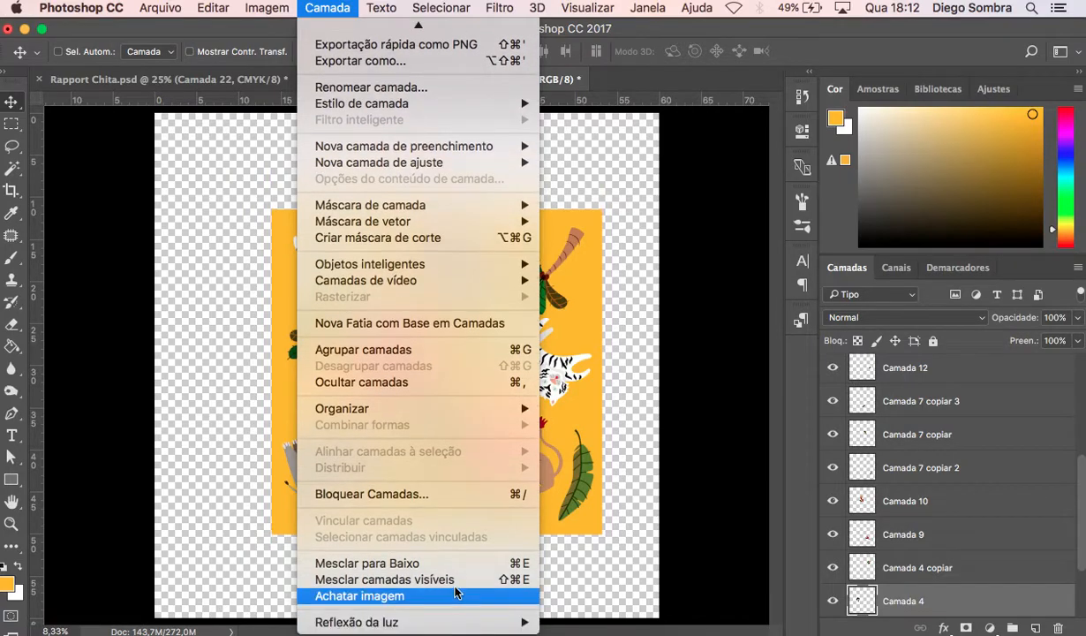
click(456, 590)
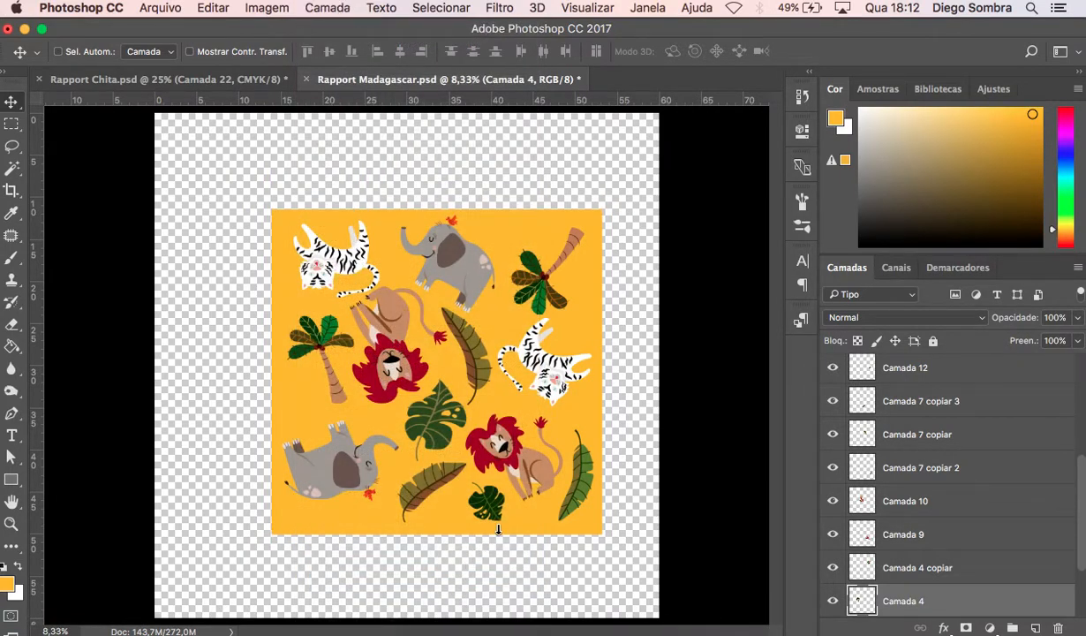
click(12, 126)
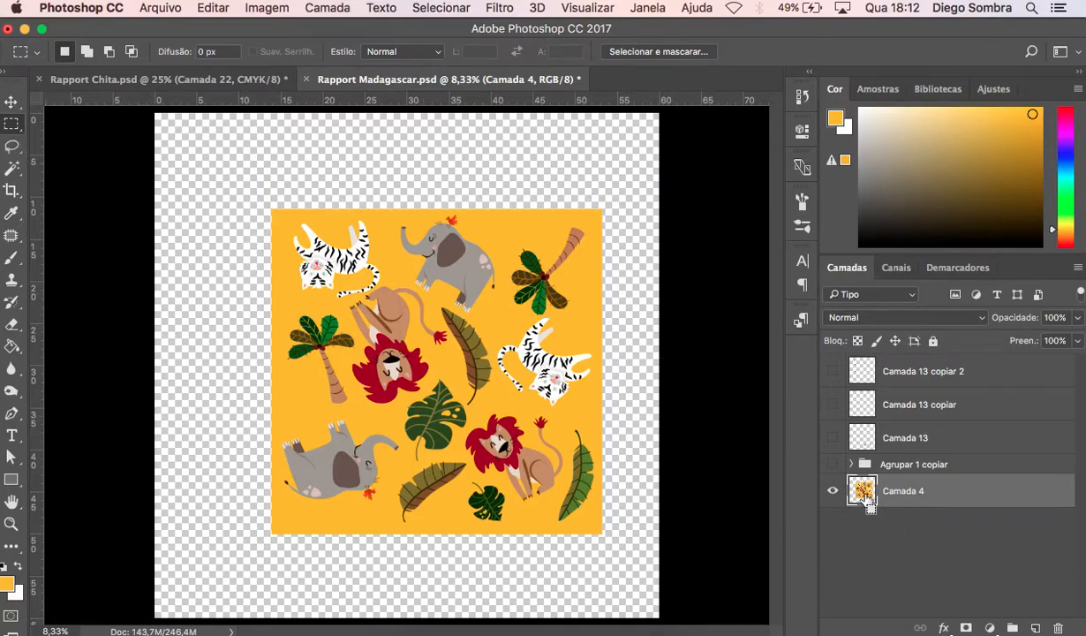
ctrl+click(862, 492)
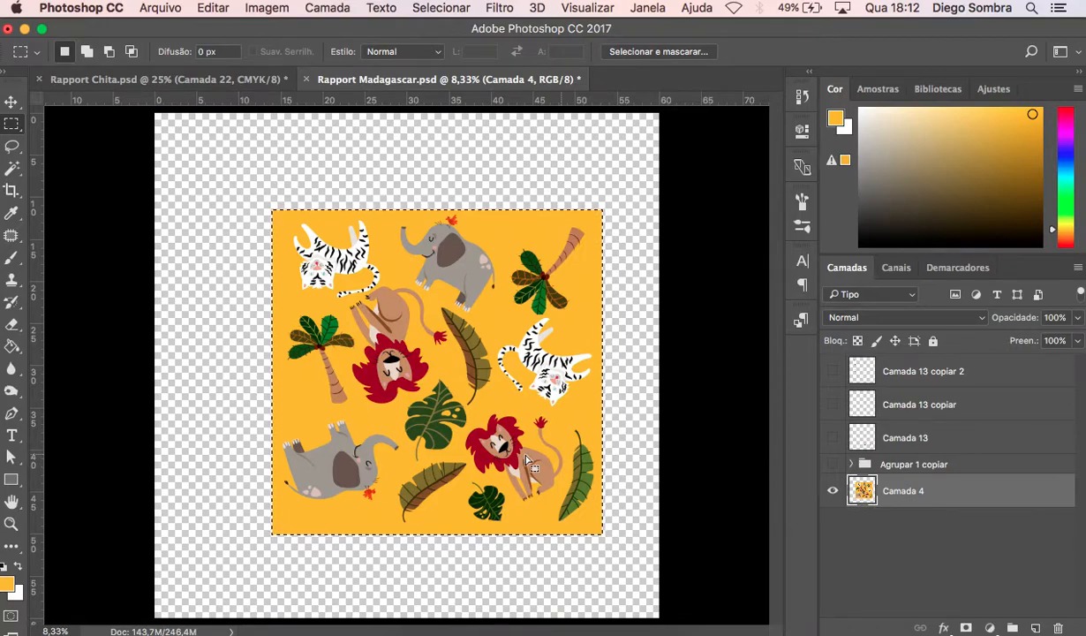
key(super+c)
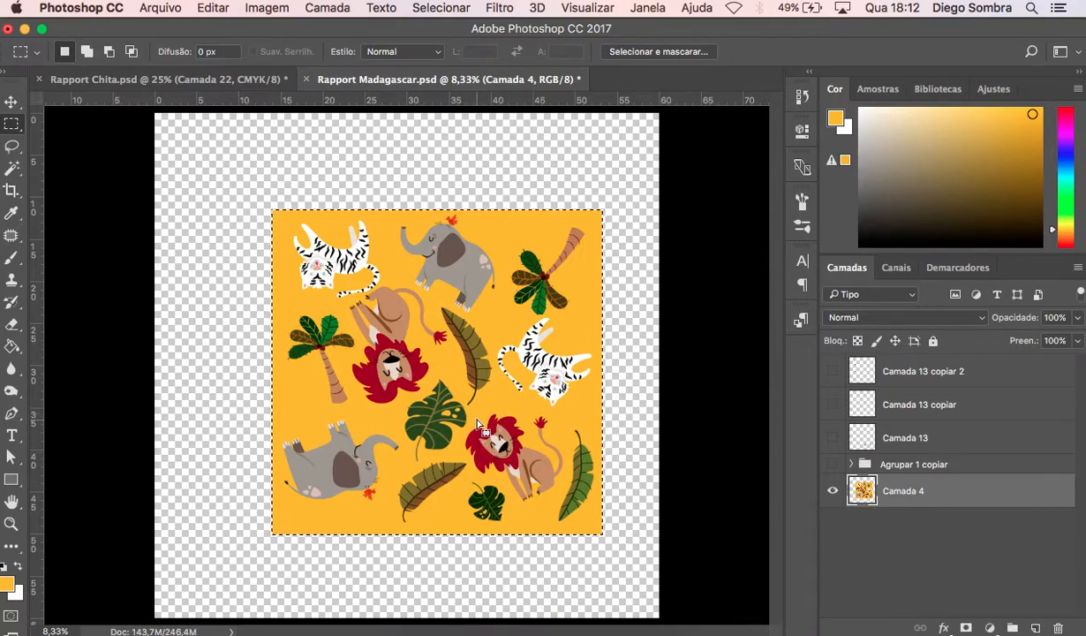
Create a new 4651 x 4564 px, 300 ppi RGB document from the clipboard preset and paste the copied pattern into it.
click(169, 9)
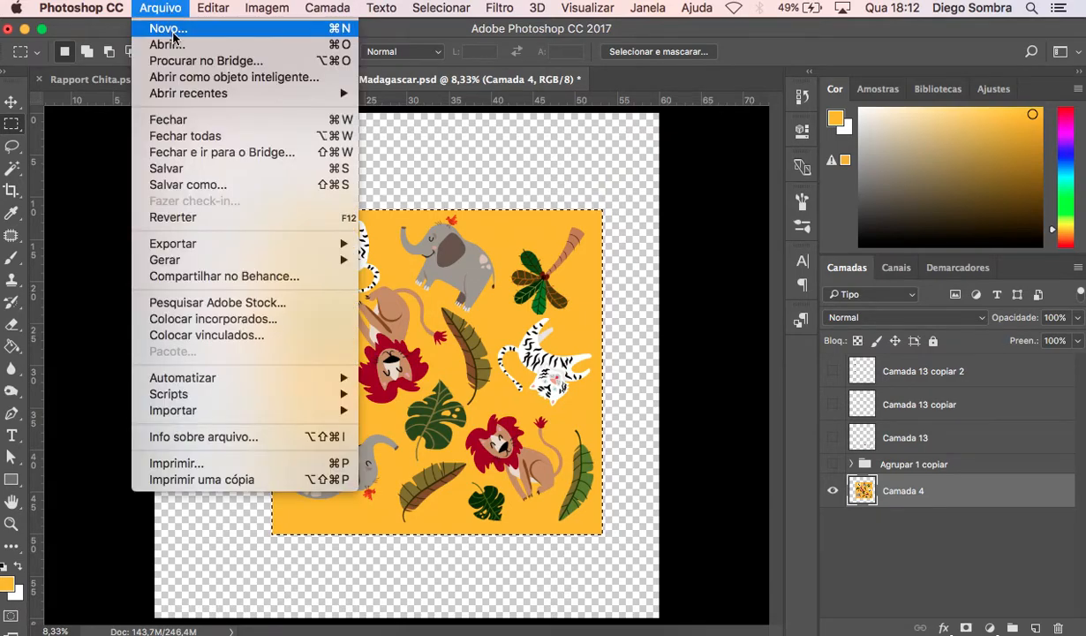
click(176, 31)
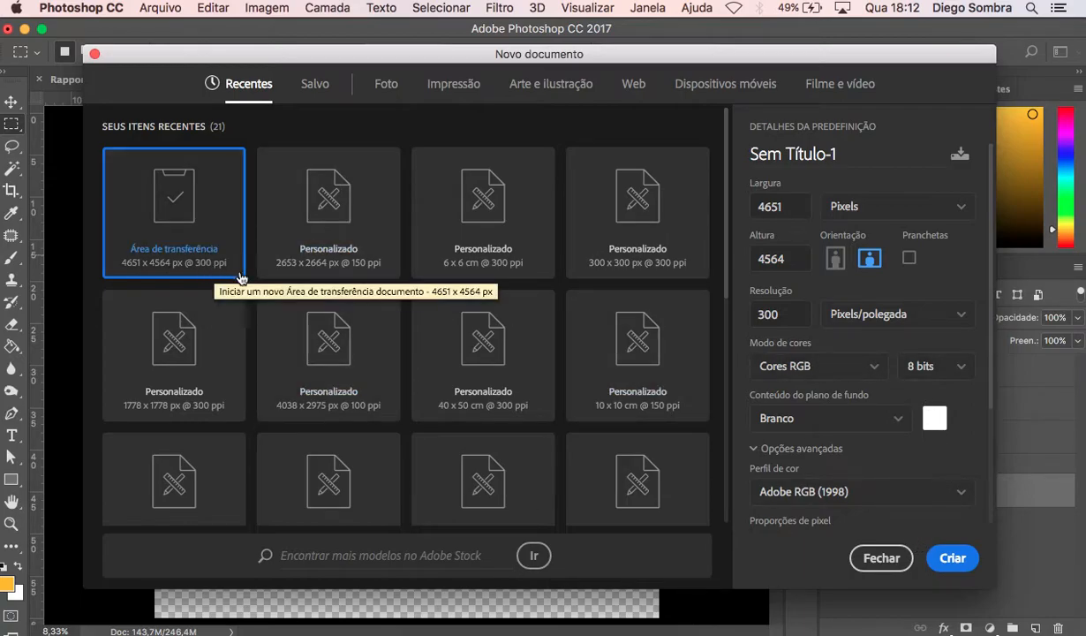
click(945, 561)
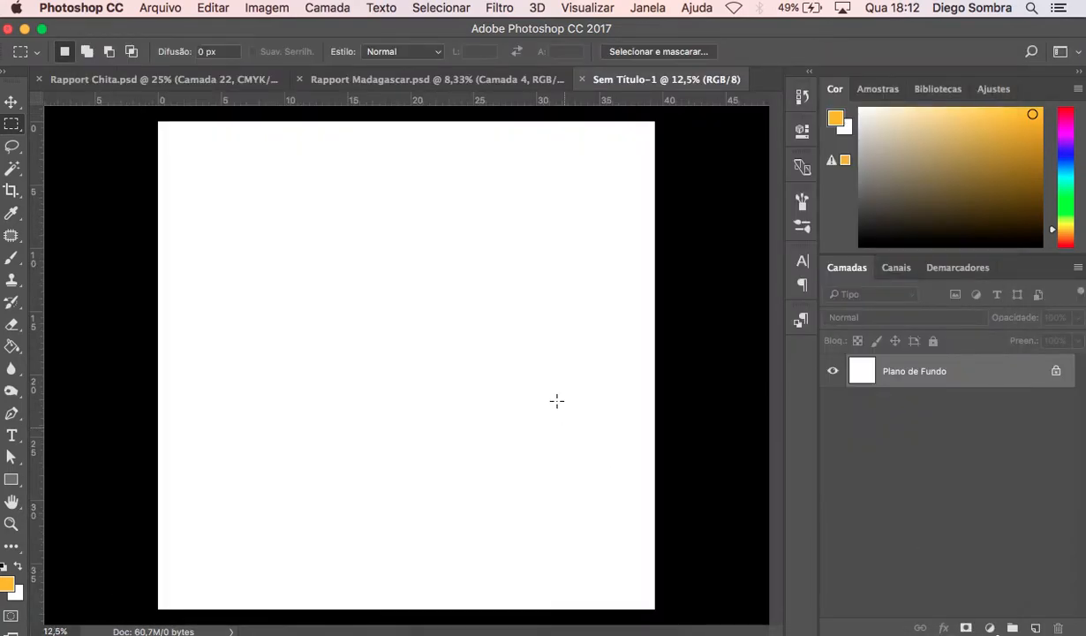
key(super+v)
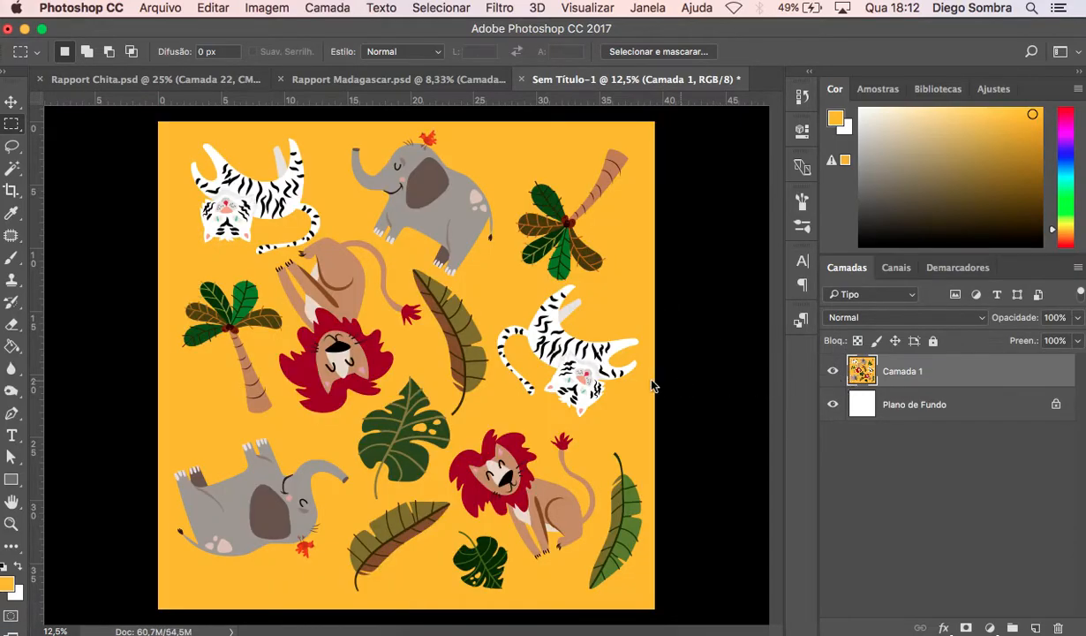
Return to the Rapport Madagascar document, then show its history and enlarge the list of states.
click(365, 81)
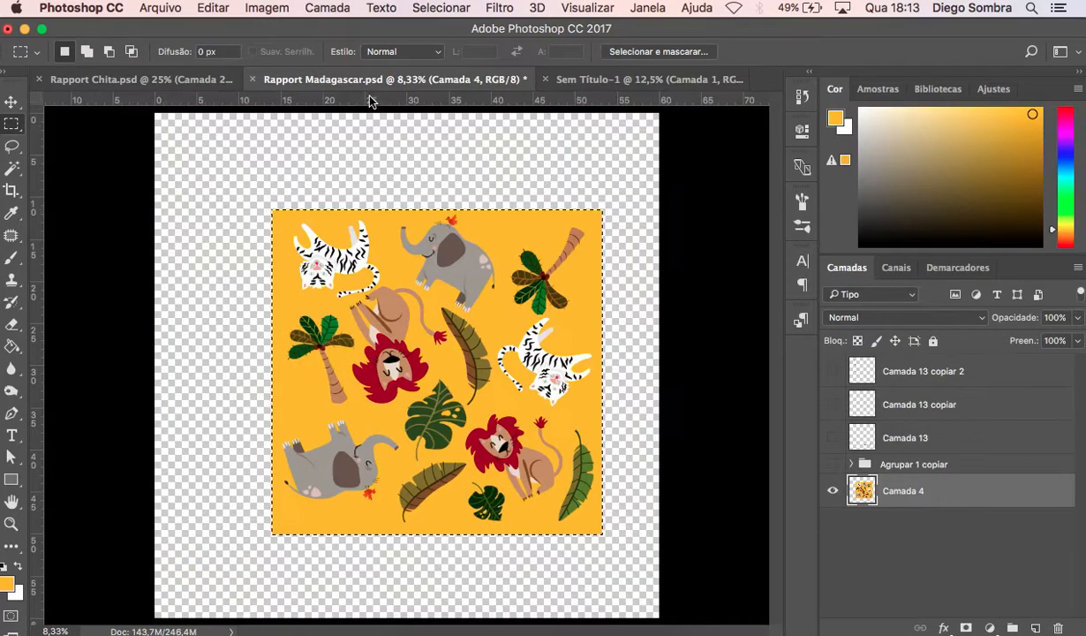
click(578, 79)
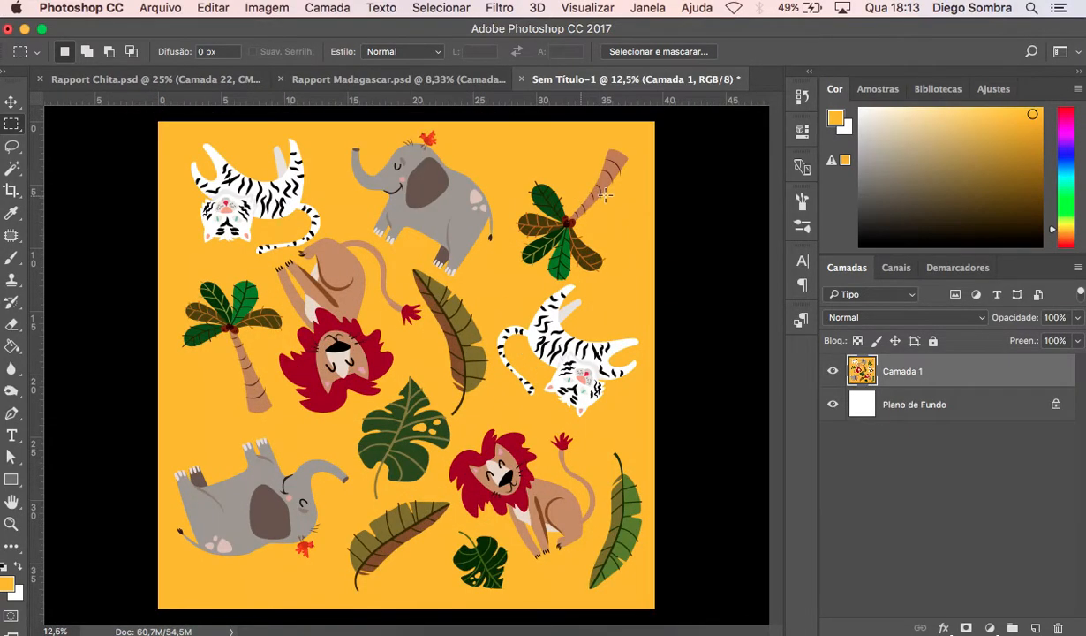
click(434, 81)
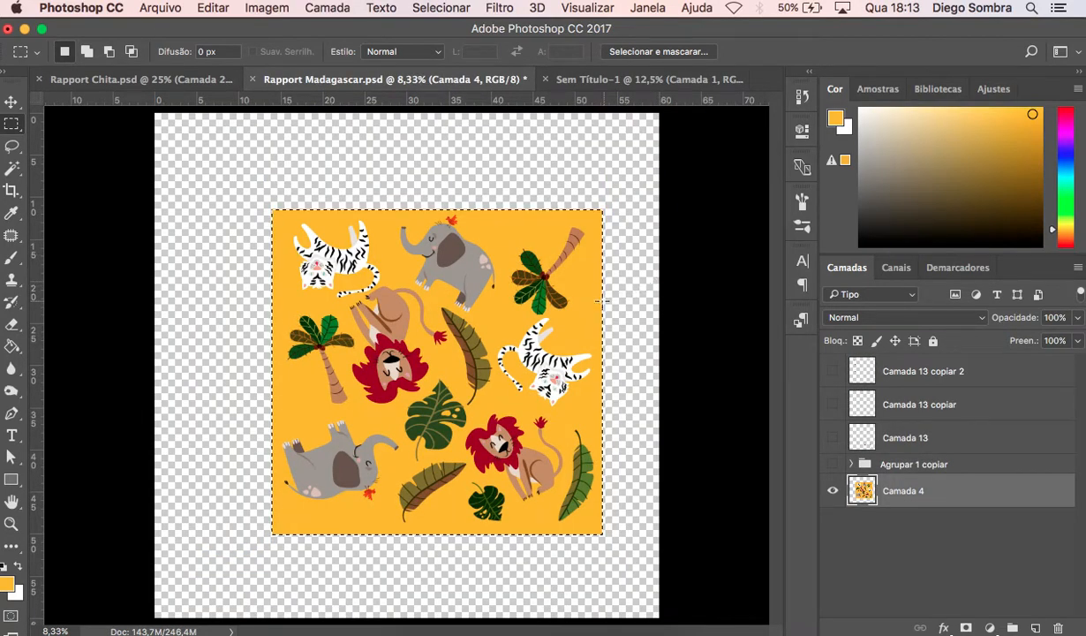
key(super+c)
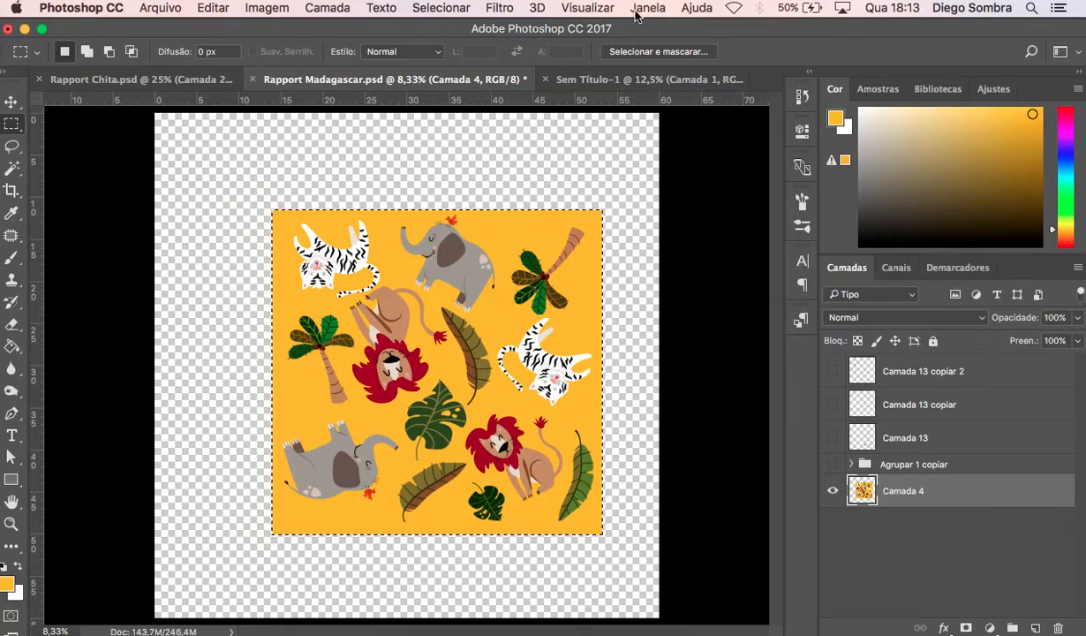
click(579, 9)
mouse_move(654, 12)
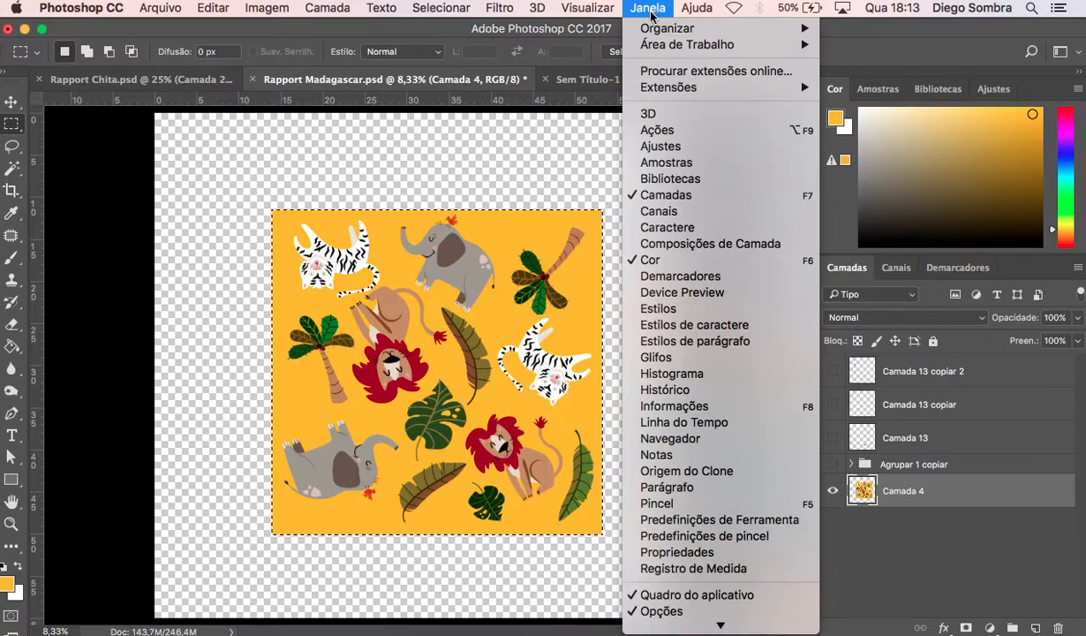
click(669, 393)
mouse_move(778, 167)
mouse_down()
mouse_move(778, 134)
mouse_move(778, 153)
mouse_up()
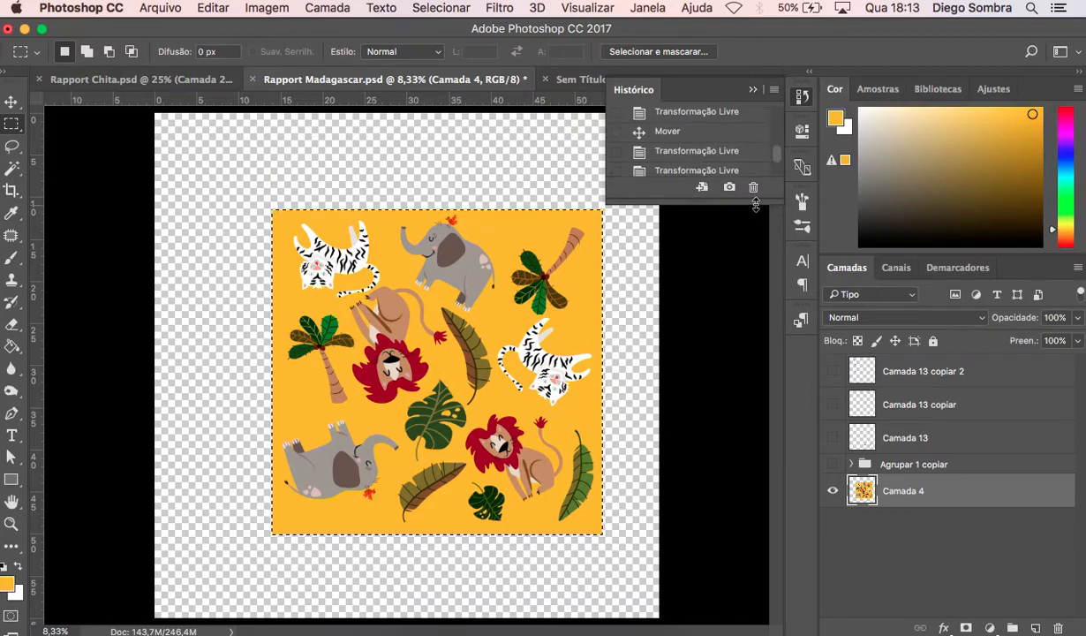
drag(755, 204, 766, 356)
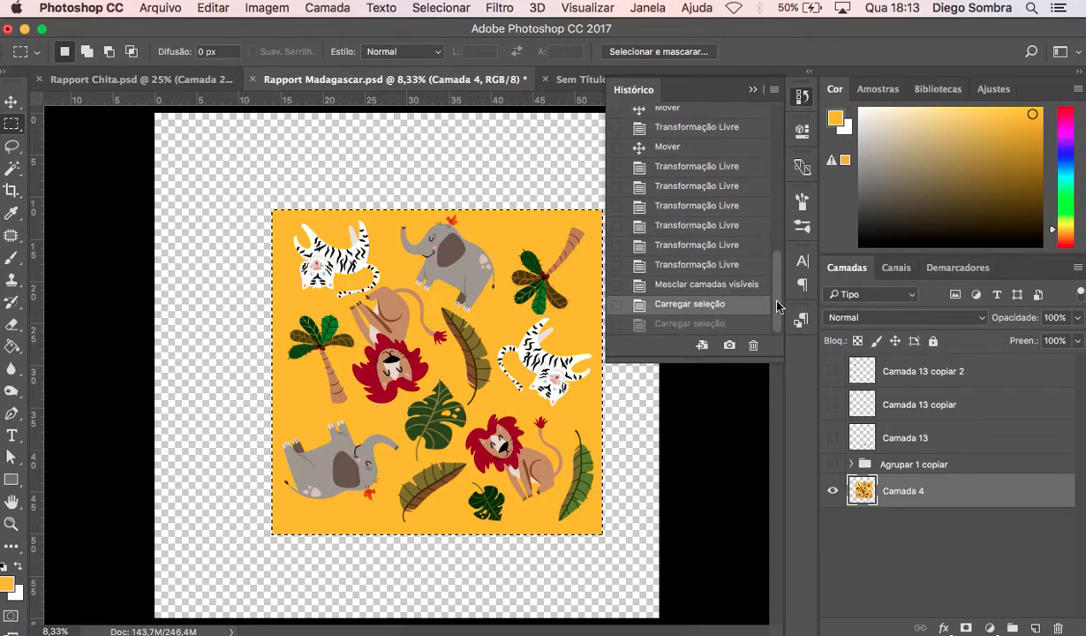
Step the document back through its history, past the layer merge, to the state before the upper elephant was scaled.
click(676, 284)
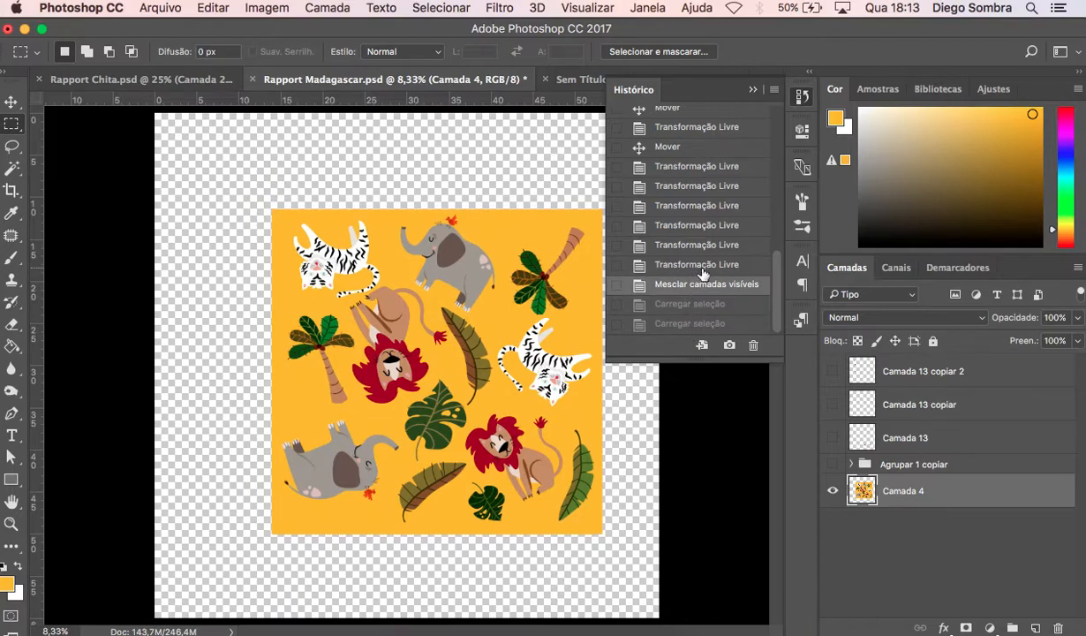
click(705, 265)
click(708, 246)
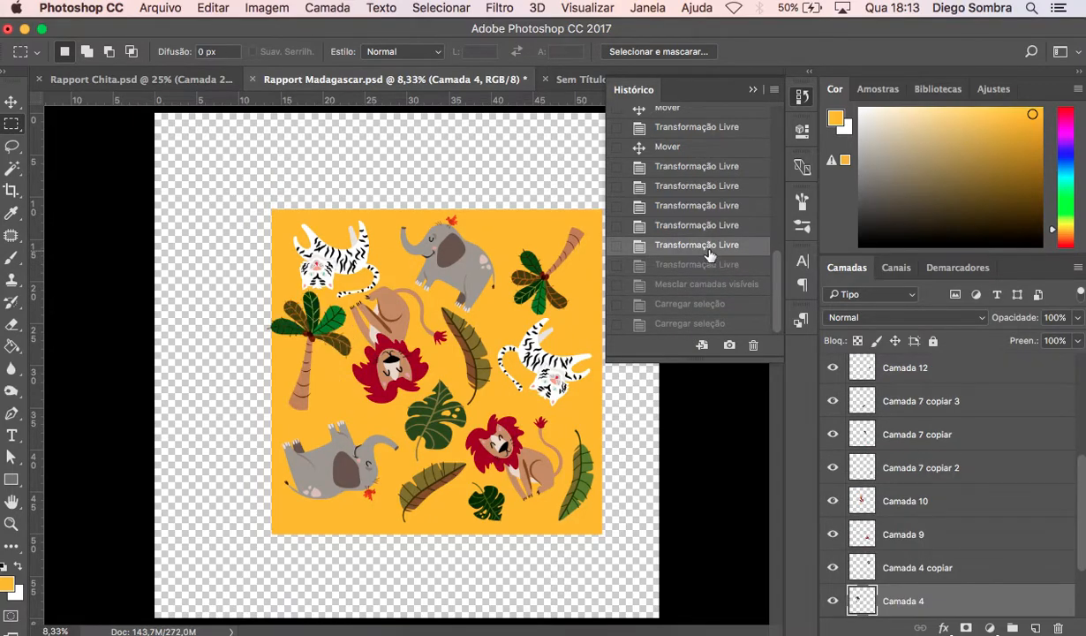
click(696, 225)
click(699, 205)
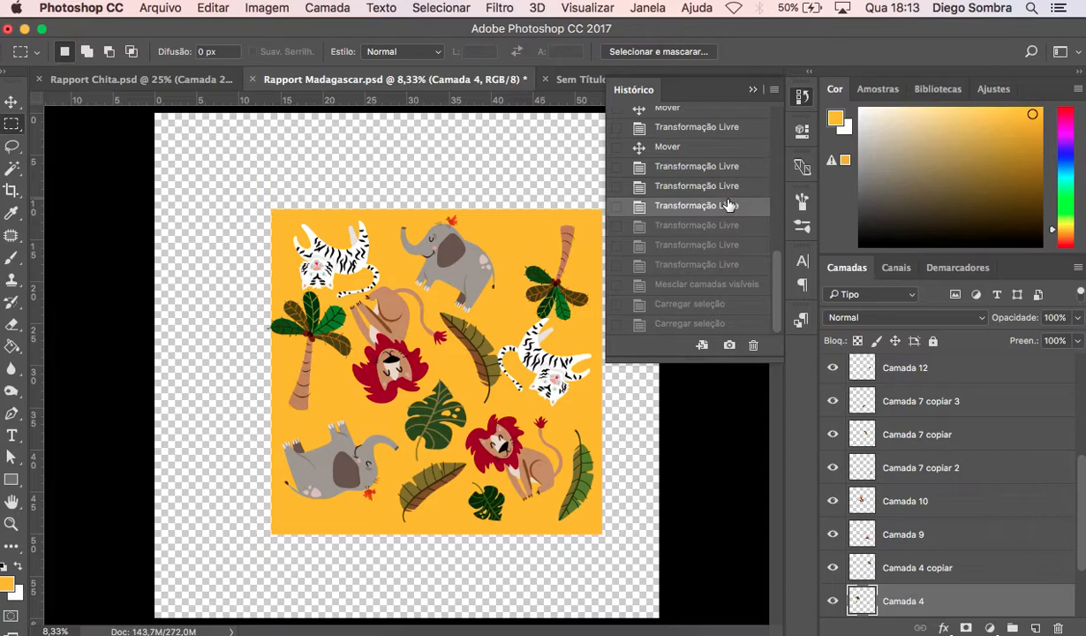
click(699, 185)
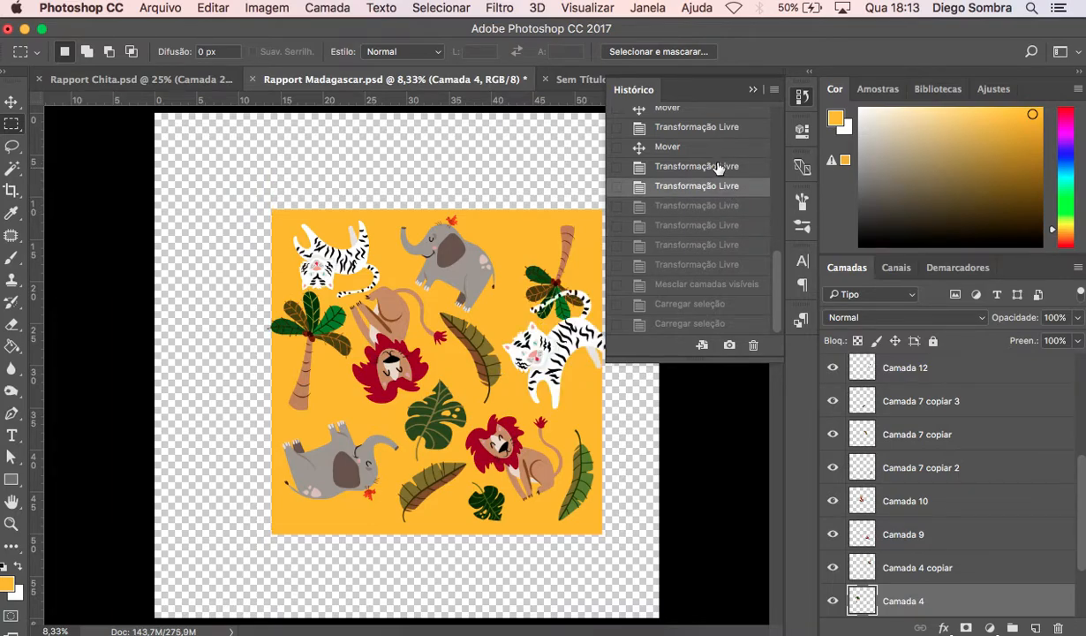
click(715, 166)
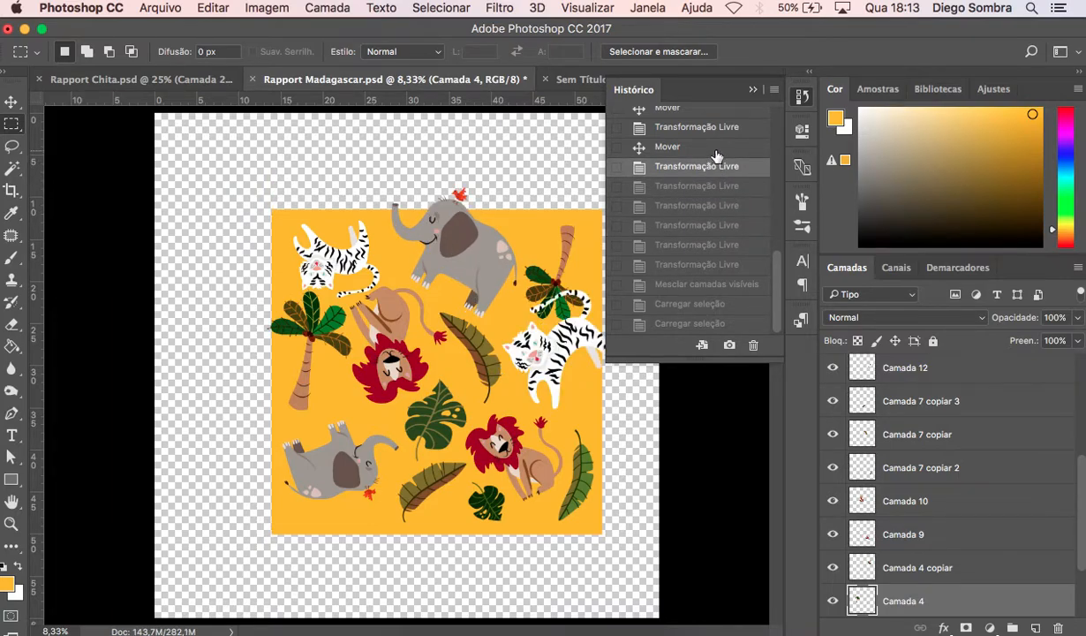
Revert the history further to the Cancelar seleção state, before the orange square (Camada 14) was transformed.
scroll(777, 283, up, 5)
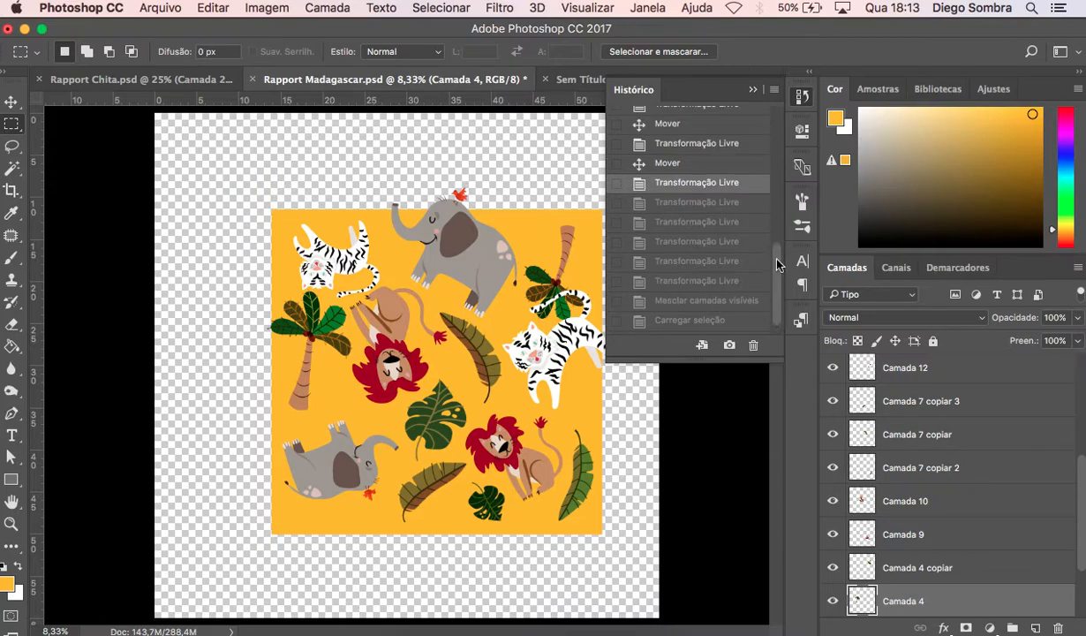
scroll(772, 239, up, 3)
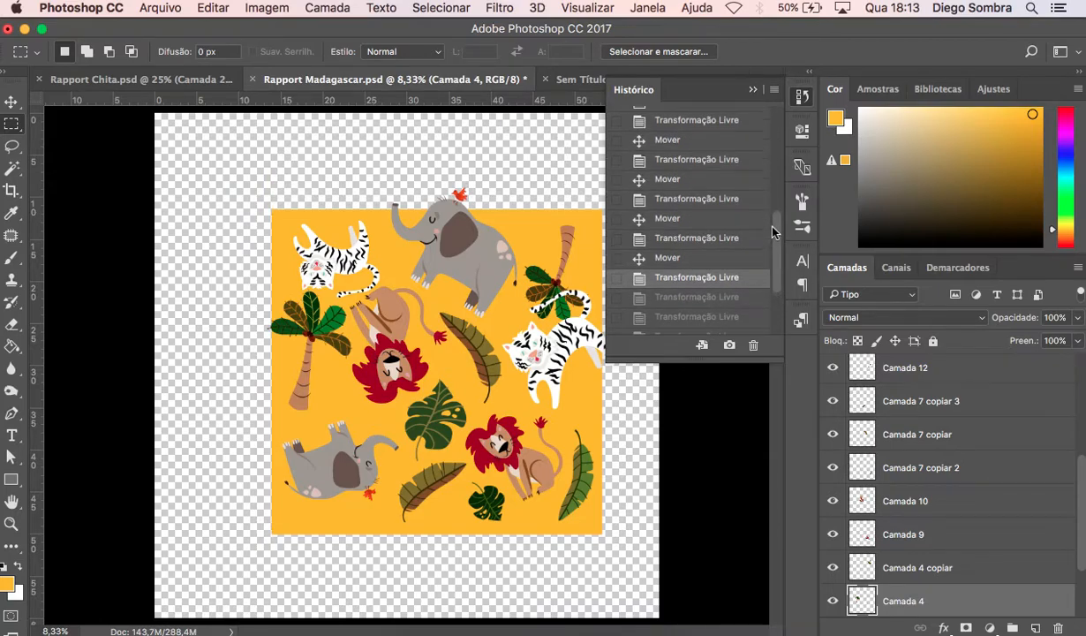
click(695, 152)
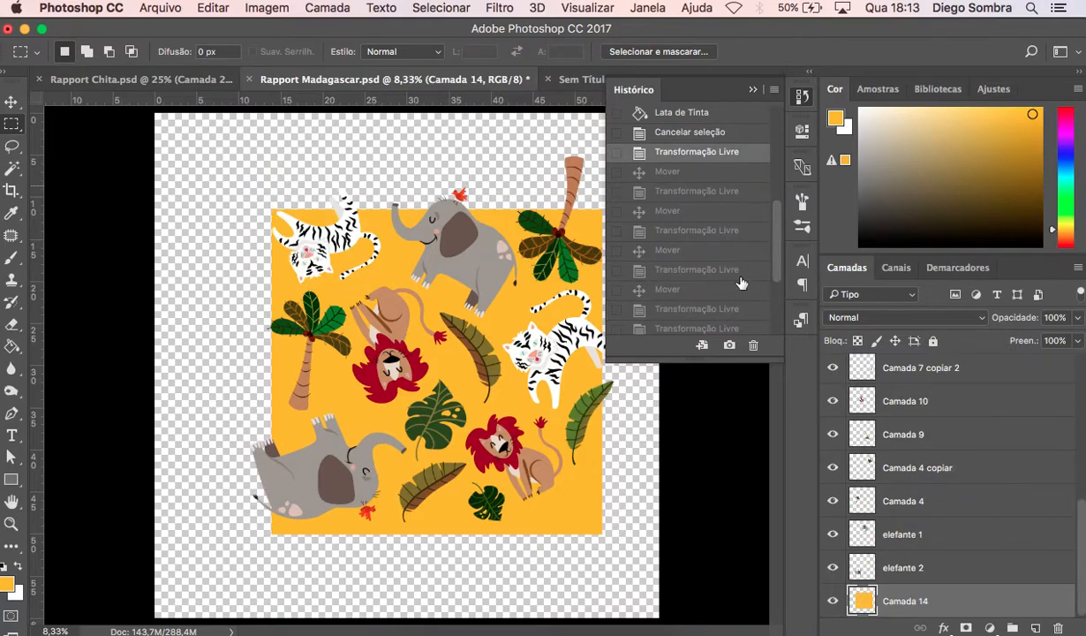
scroll(744, 211, up, 3)
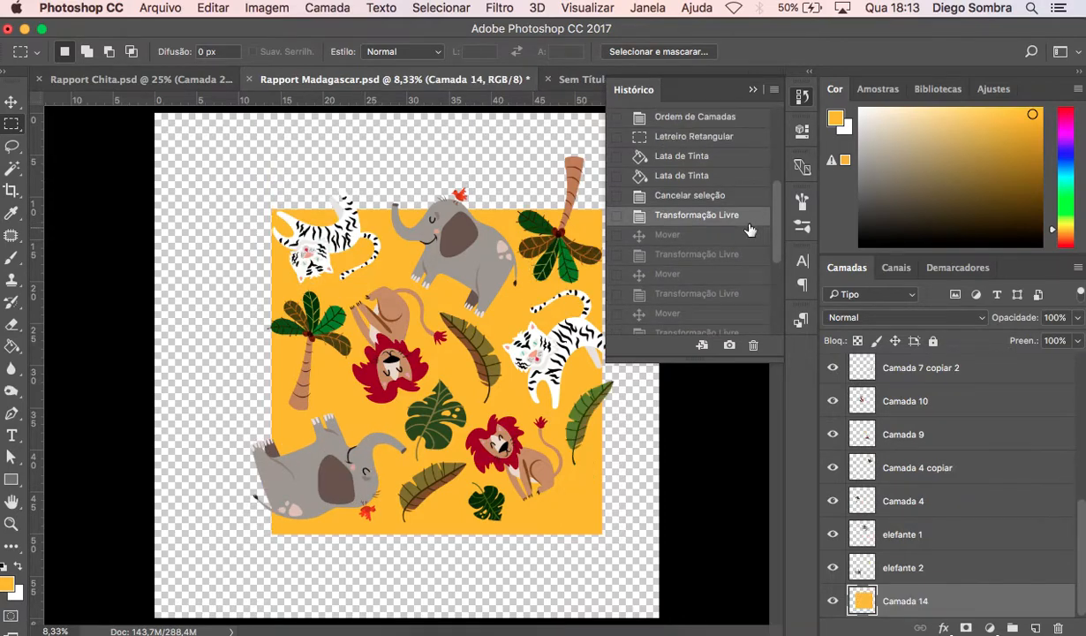
key(super+alt+z)
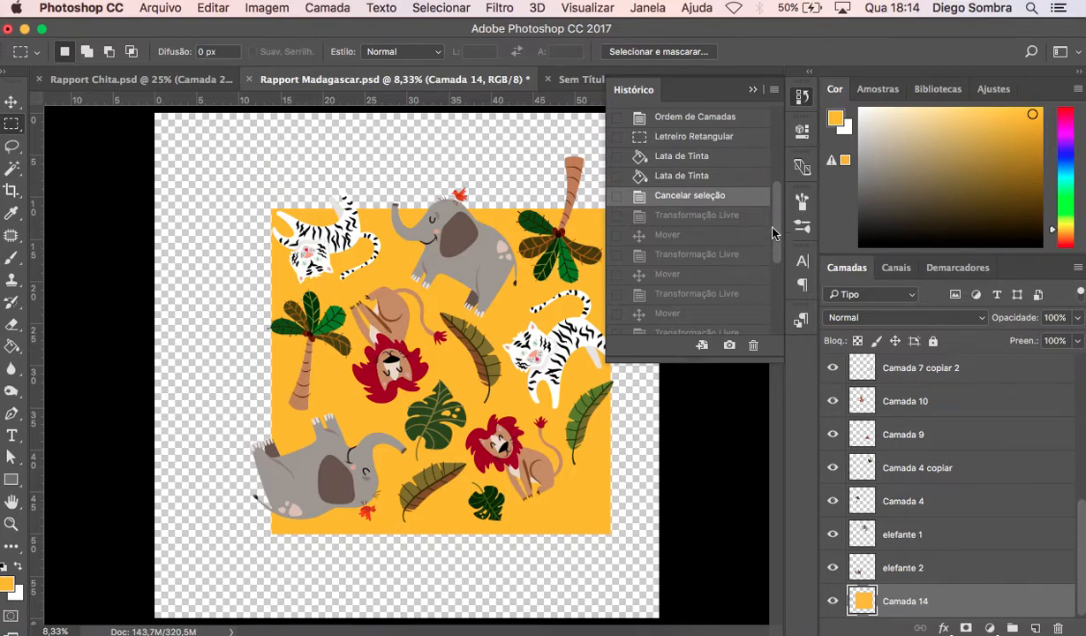
Close the history list so the whole Rapport Madagascar canvas is unobstructed.
click(653, 18)
click(309, 186)
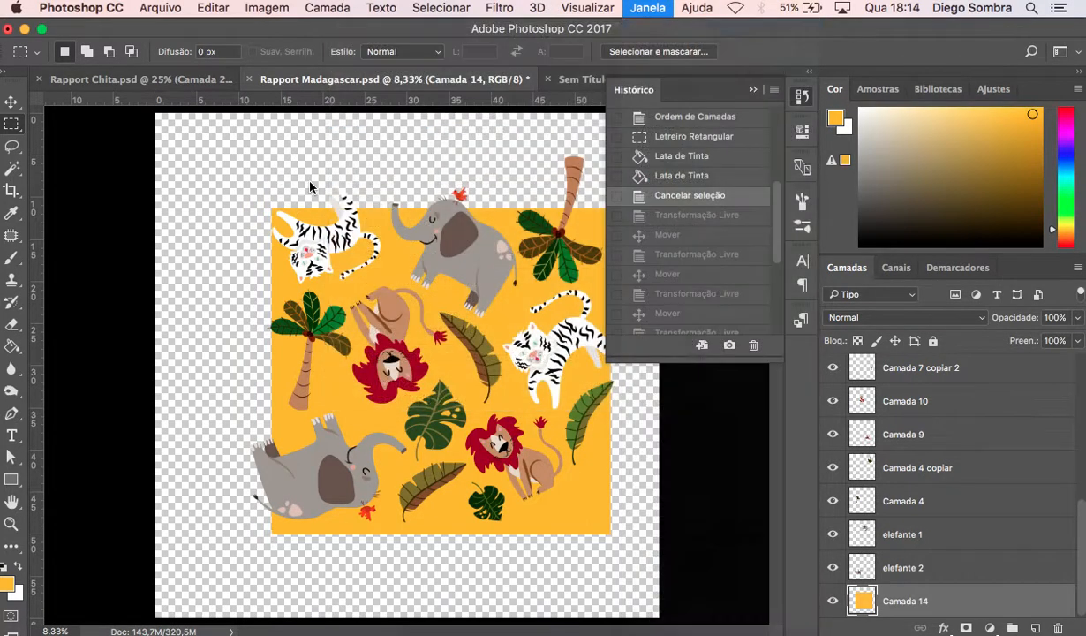
click(753, 90)
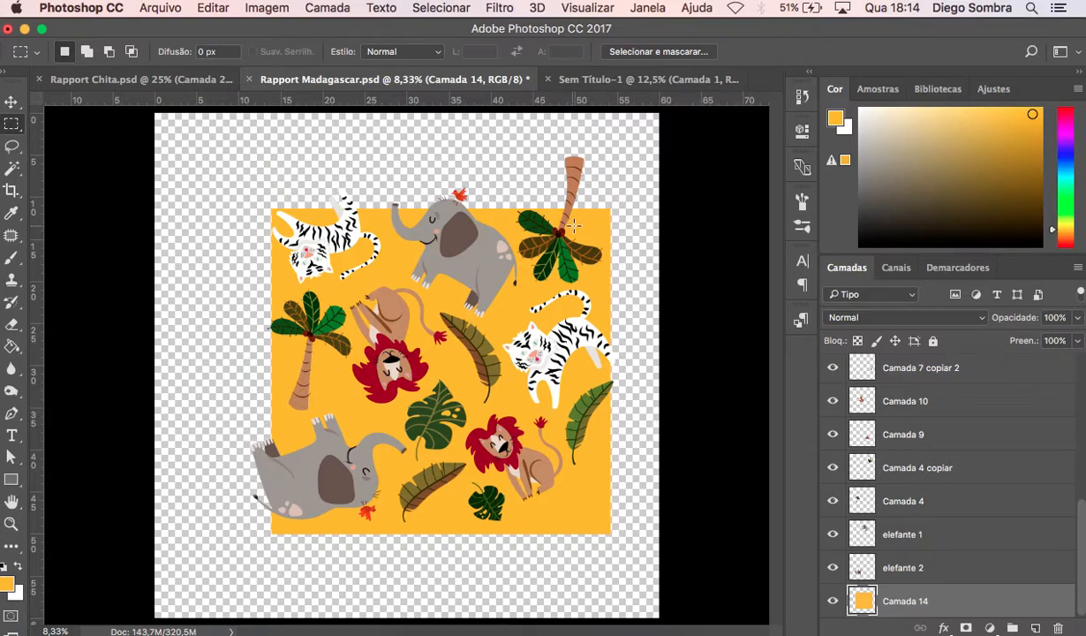
Examine close up how the tiger, elephant, palm and leaf motifs meet the orange square's upper and right edges.
key(z)
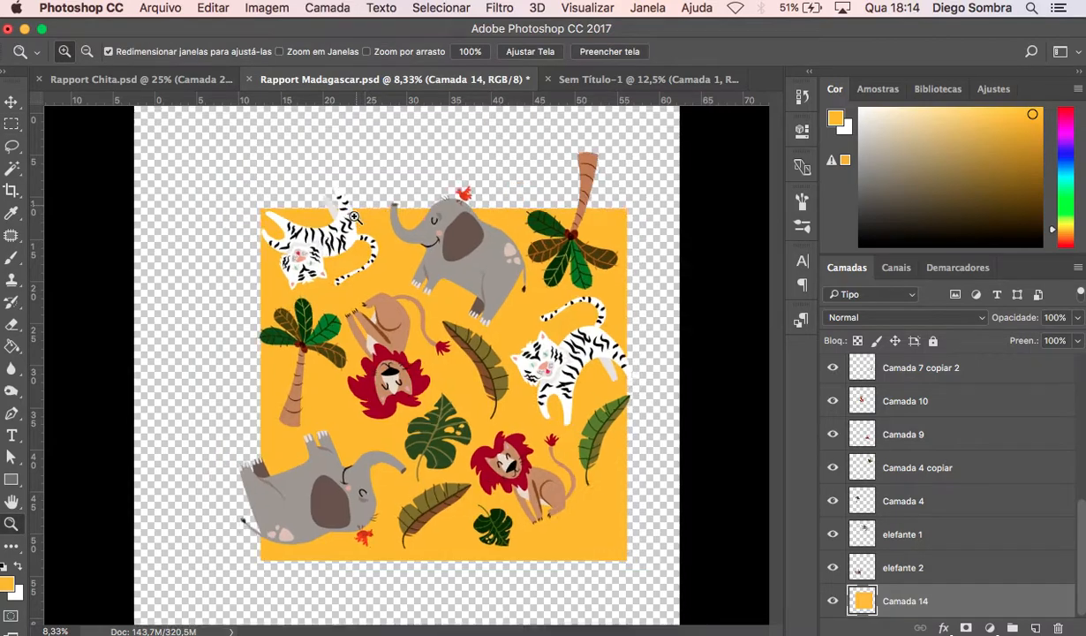
drag(357, 212, 459, 205)
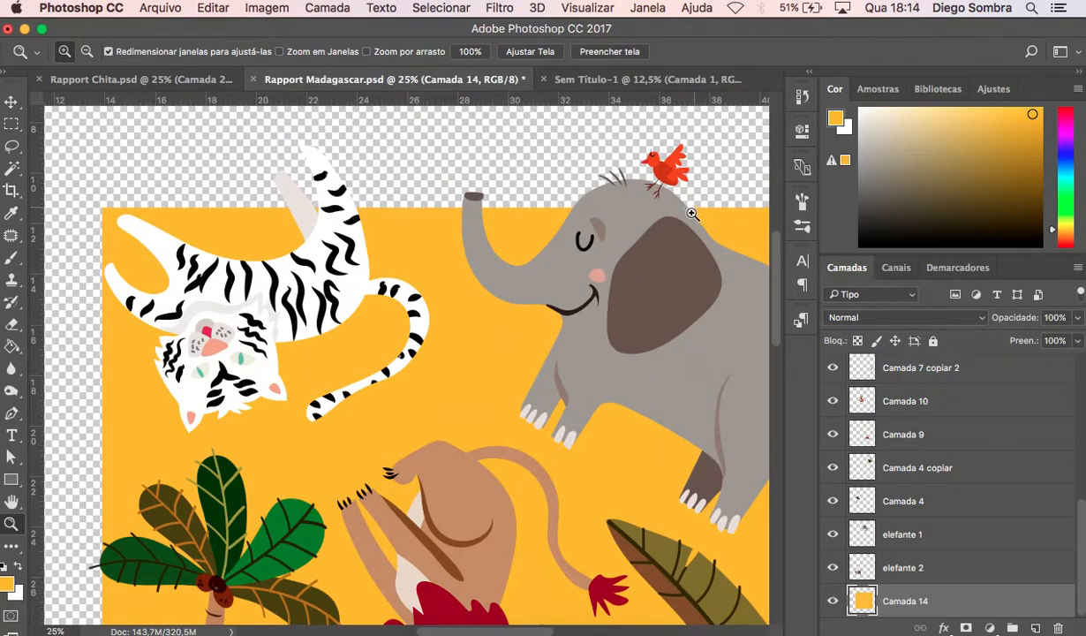
scroll(692, 217, right, 10)
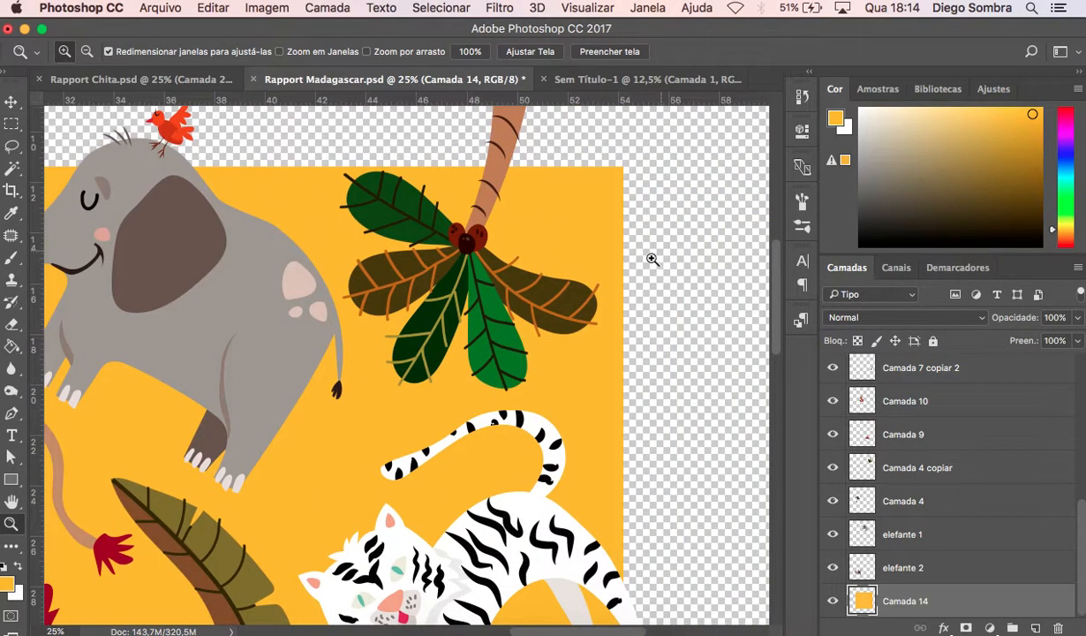
alt+click(574, 314)
alt+click(572, 328)
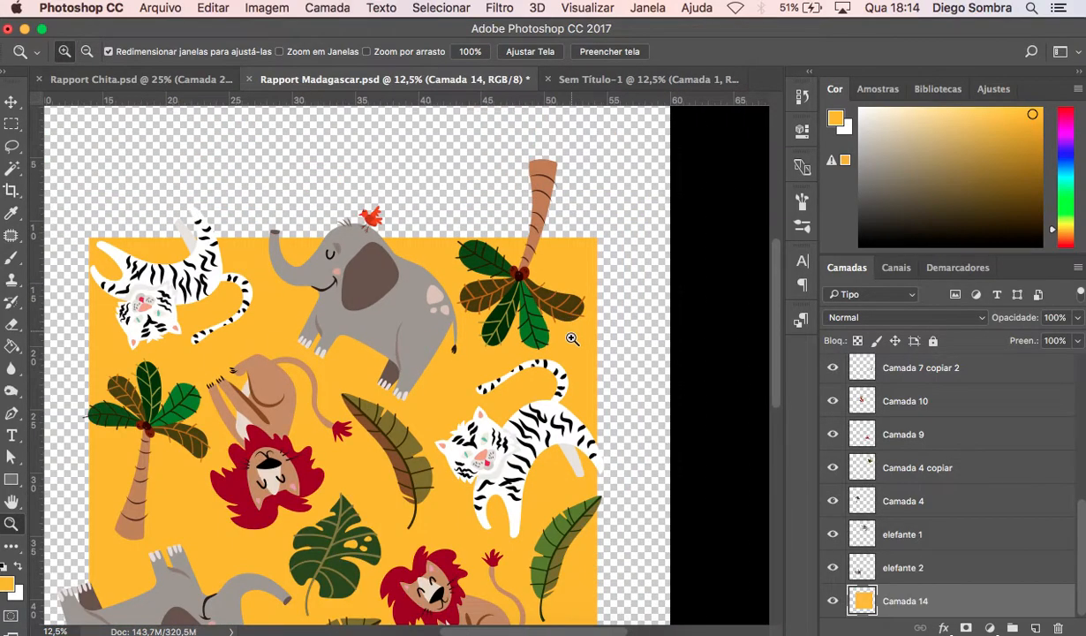
scroll(596, 388, right, 5)
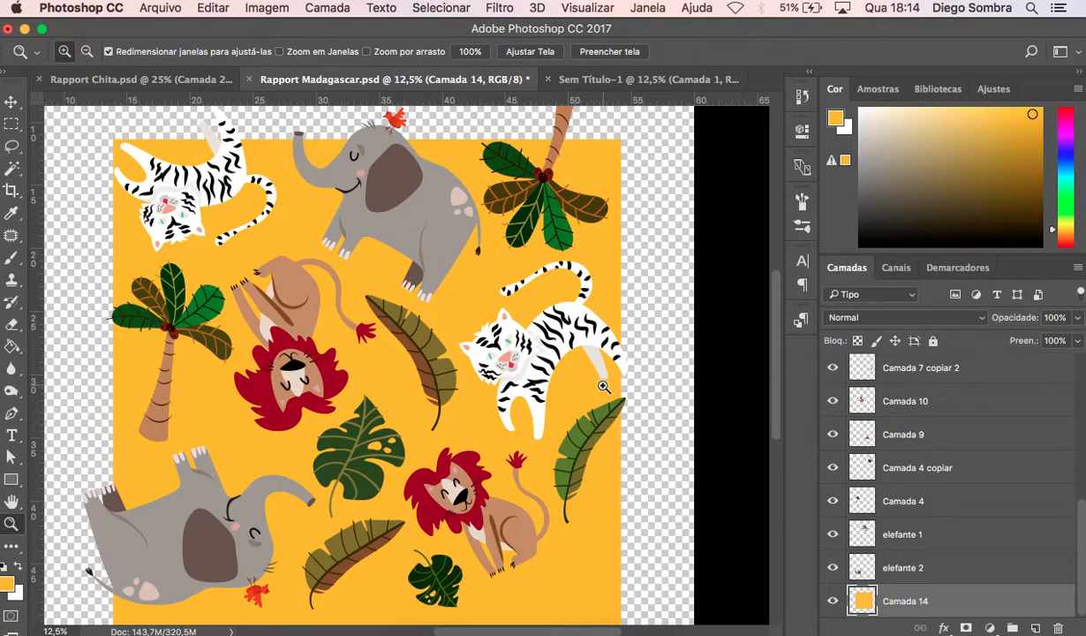
scroll(598, 379, up, 5)
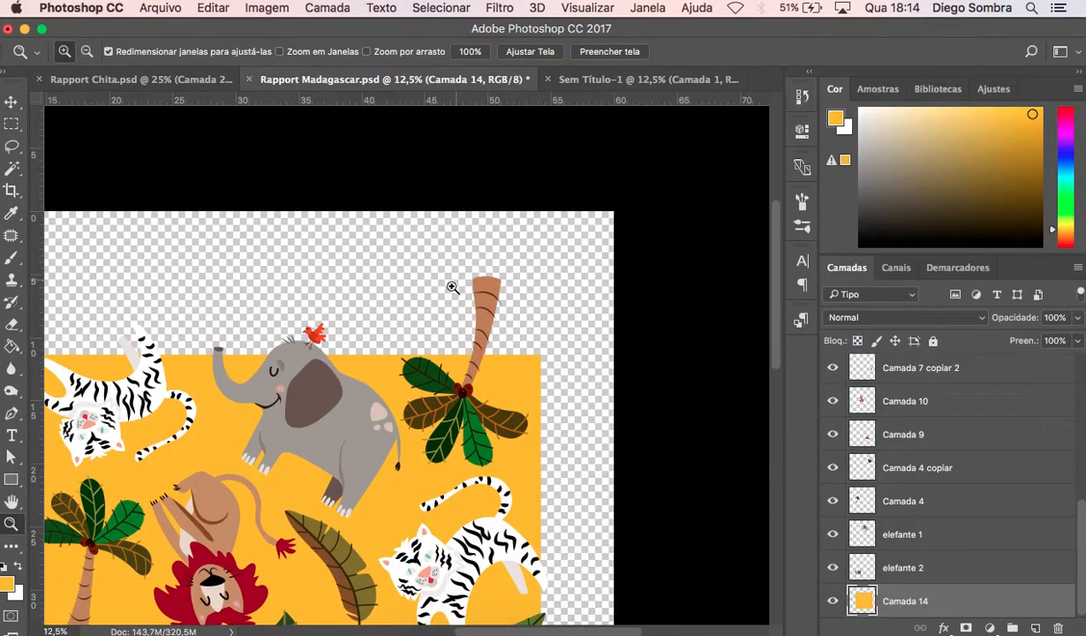
scroll(295, 339, down, 10)
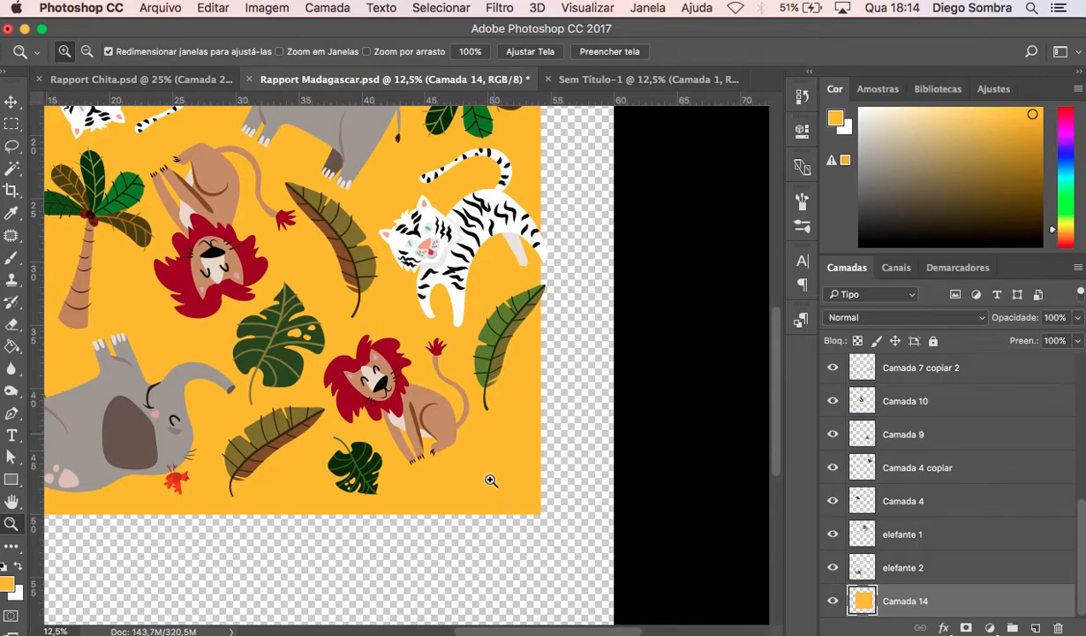
alt+click(533, 388)
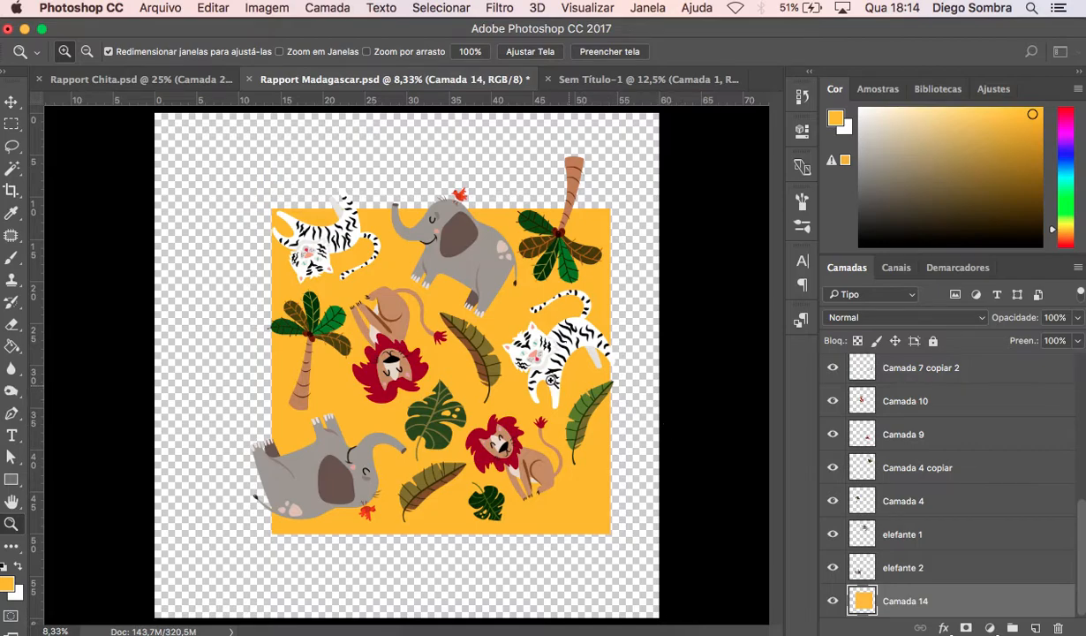
Examine the palm and elephant at the orange square's left edge, then compare them with the right edge and the whole pattern.
click(336, 385)
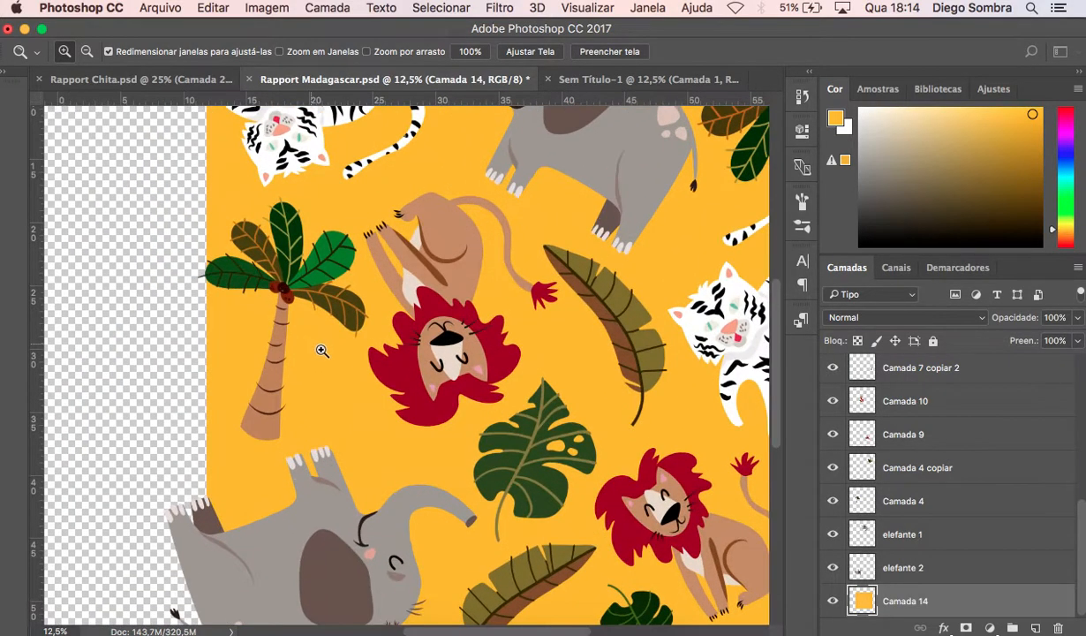
click(322, 351)
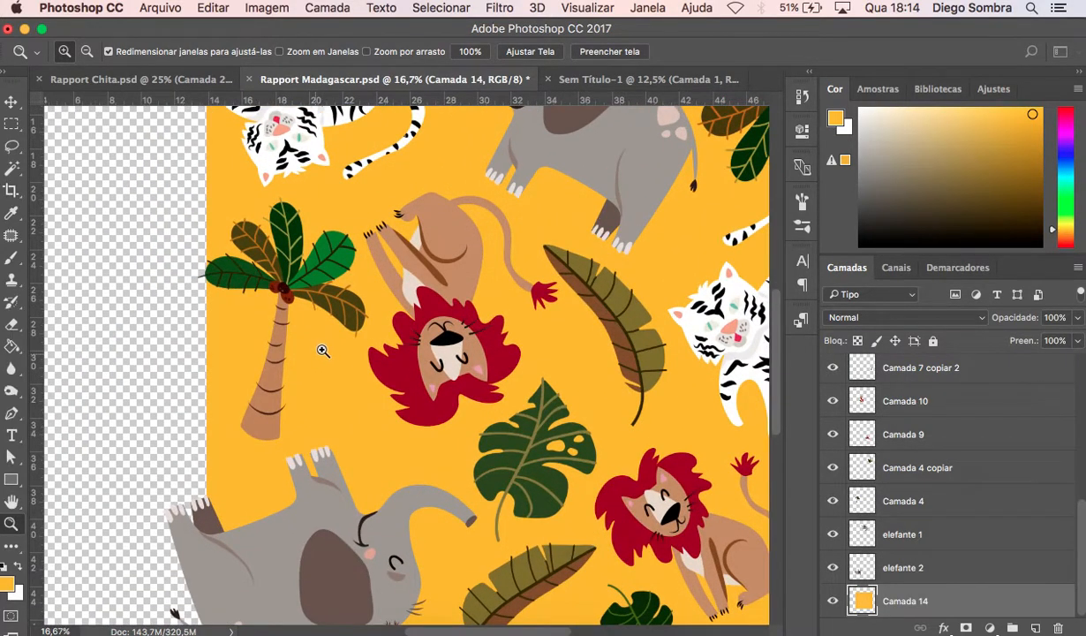
click(322, 350)
key(b)
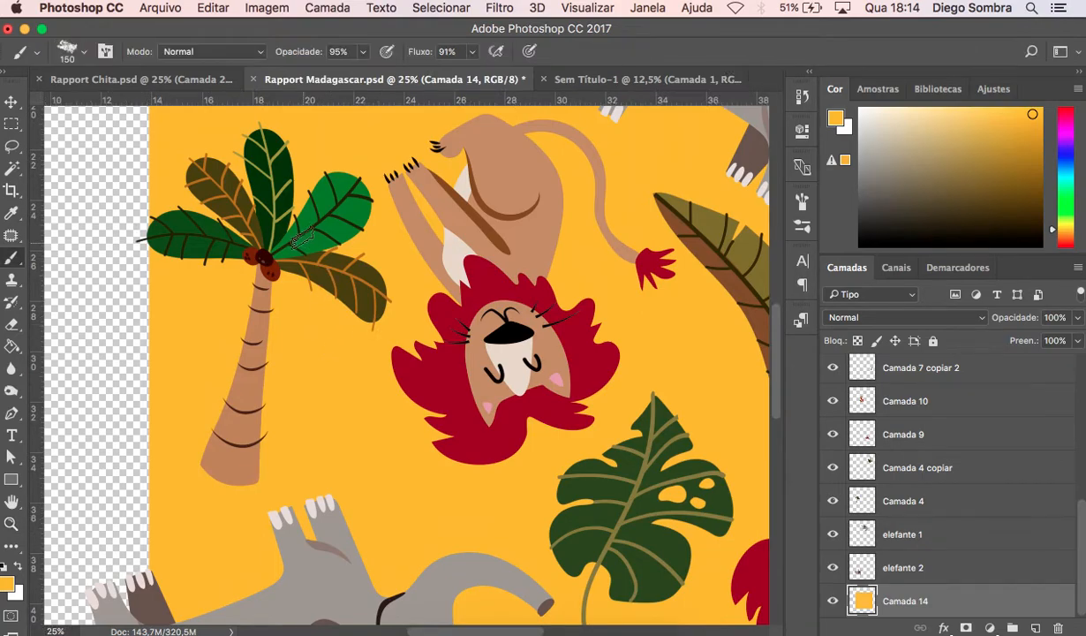
key(z)
alt+click(458, 354)
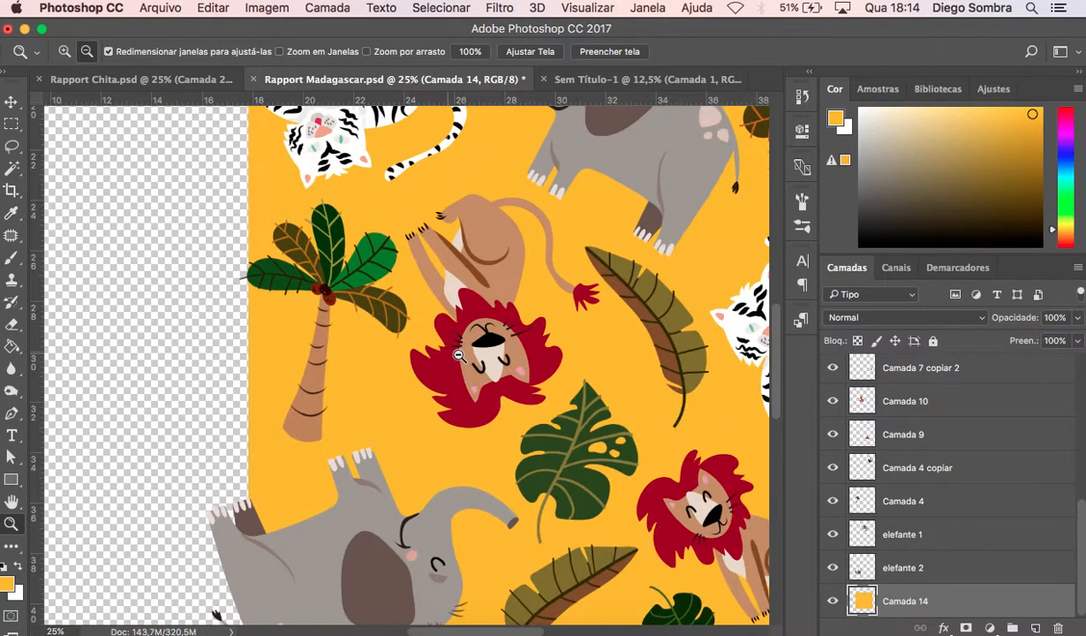
alt+click(458, 354)
scroll(547, 362, right, 5)
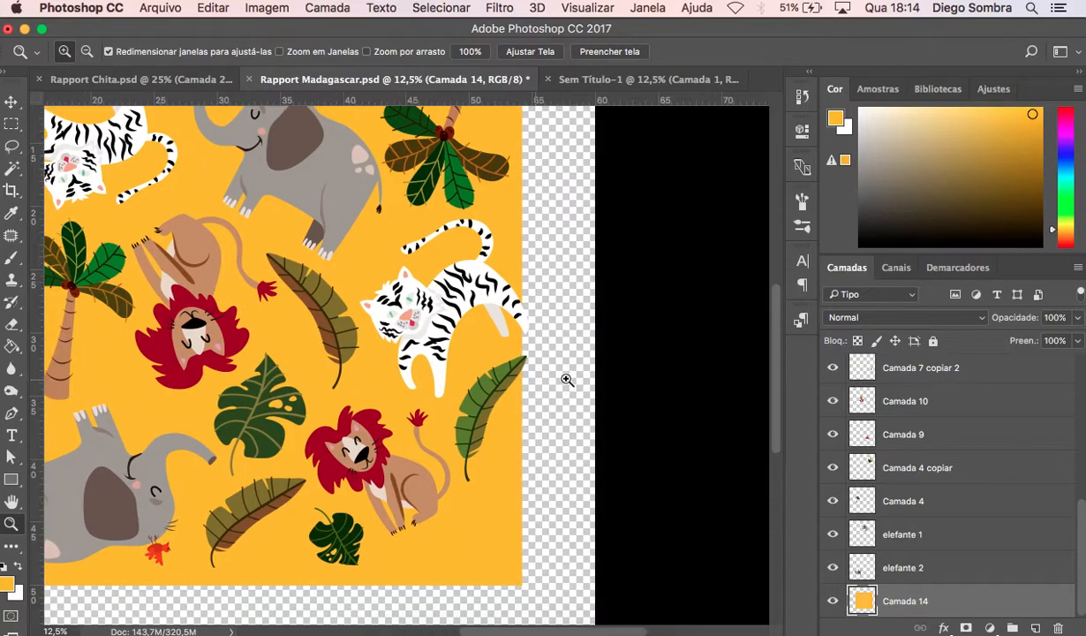
alt+click(521, 384)
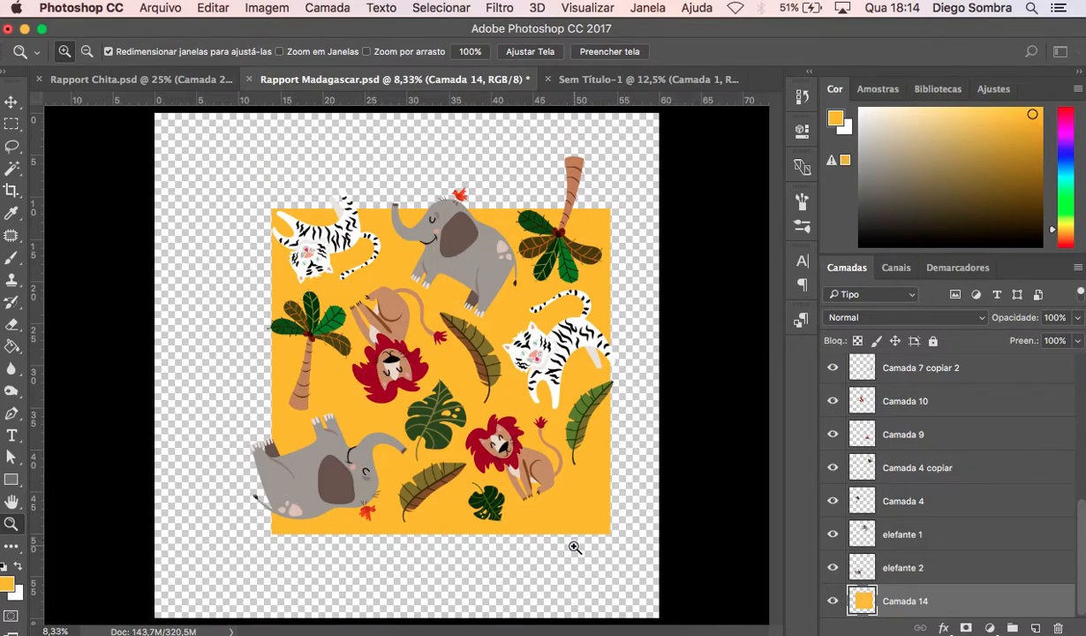
Move the left palm tree (Camada 4) slightly left so its leaves cross the orange square's left edge.
key(v)
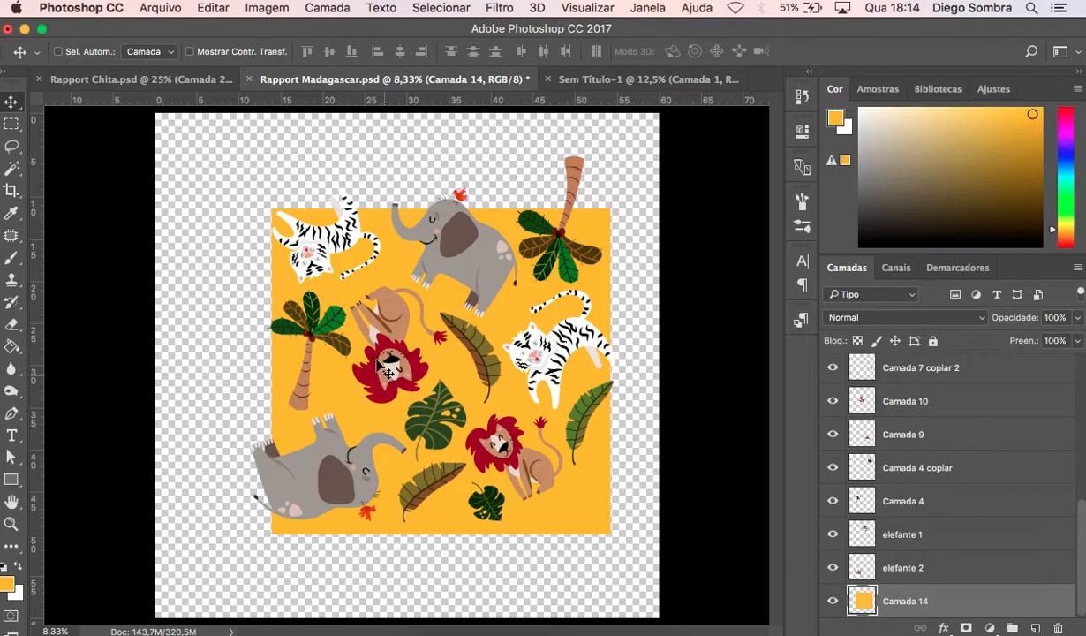
right_click(333, 323)
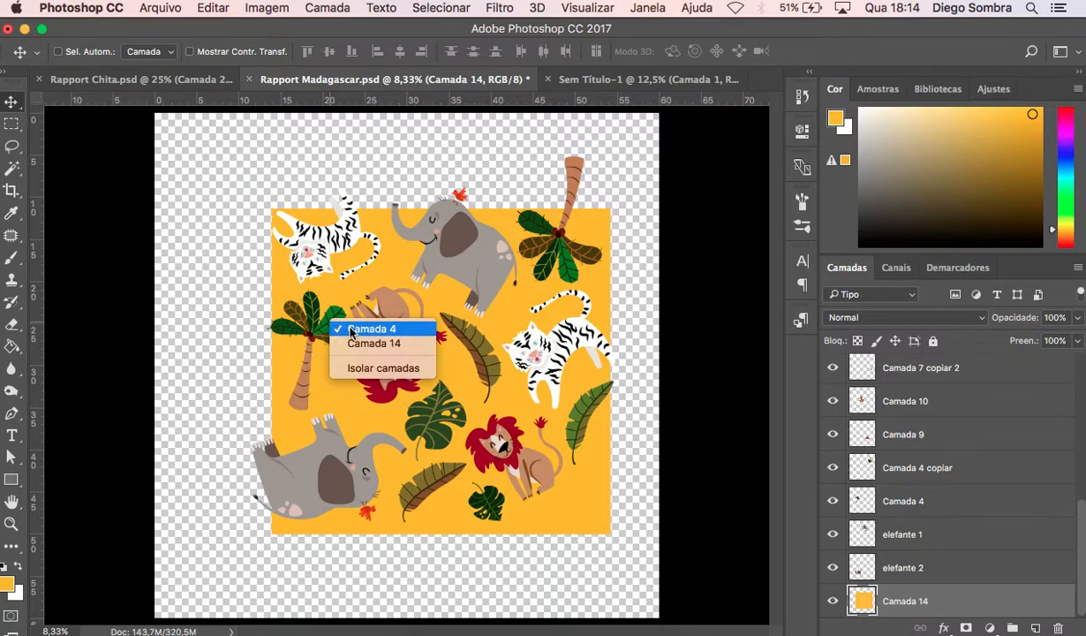
click(350, 332)
drag(339, 325, 369, 347)
Shift the upside-down lion and the banana leaf beside it slightly left, following the moved palm tree.
right_click(373, 318)
click(389, 328)
right_click(487, 362)
click(491, 359)
drag(475, 347, 460, 351)
Move the right-hand white tiger (Camada 12) left and slightly down so it lies fully inside the orange square.
right_click(543, 333)
click(563, 338)
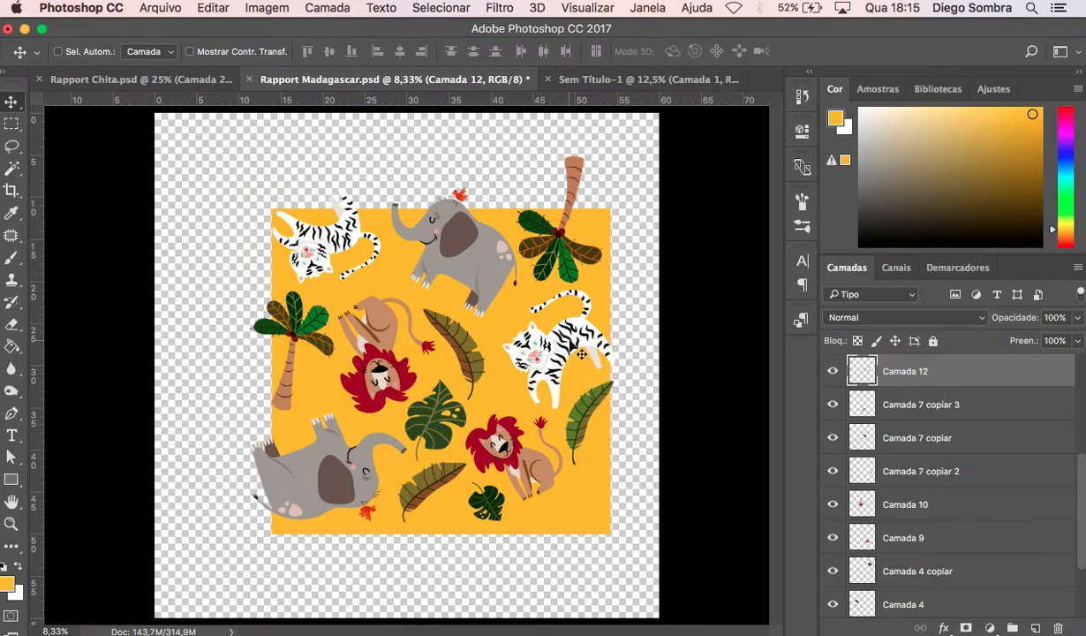
mouse_move(563, 337)
mouse_down()
mouse_move(610, 325)
mouse_move(555, 331)
mouse_move(559, 359)
mouse_up()
Rotate the banana leaf at the right edge (Camada 7 copiar 2) to 146.27° and place it inside the orange square below the tiger.
right_click(584, 415)
click(614, 418)
key(super+t)
drag(691, 357, 570, 517)
drag(617, 434, 640, 408)
key(Right)
key(Right)
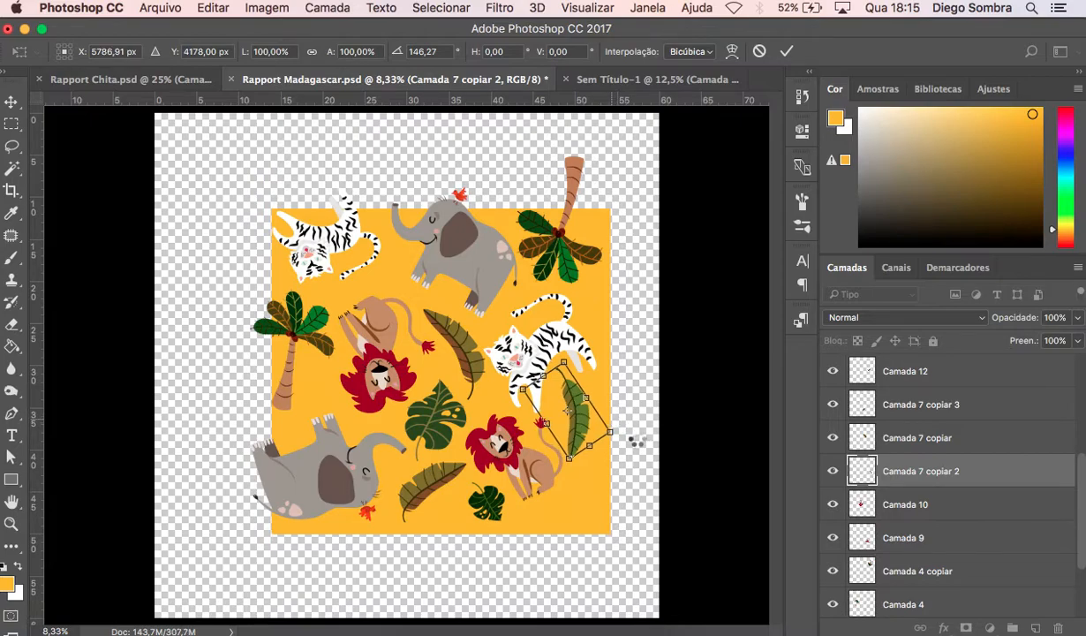
key(Return)
Reposition the small monstera leaf (Camada 8 copiar 3) slightly right and down beneath the lower lion.
right_click(497, 521)
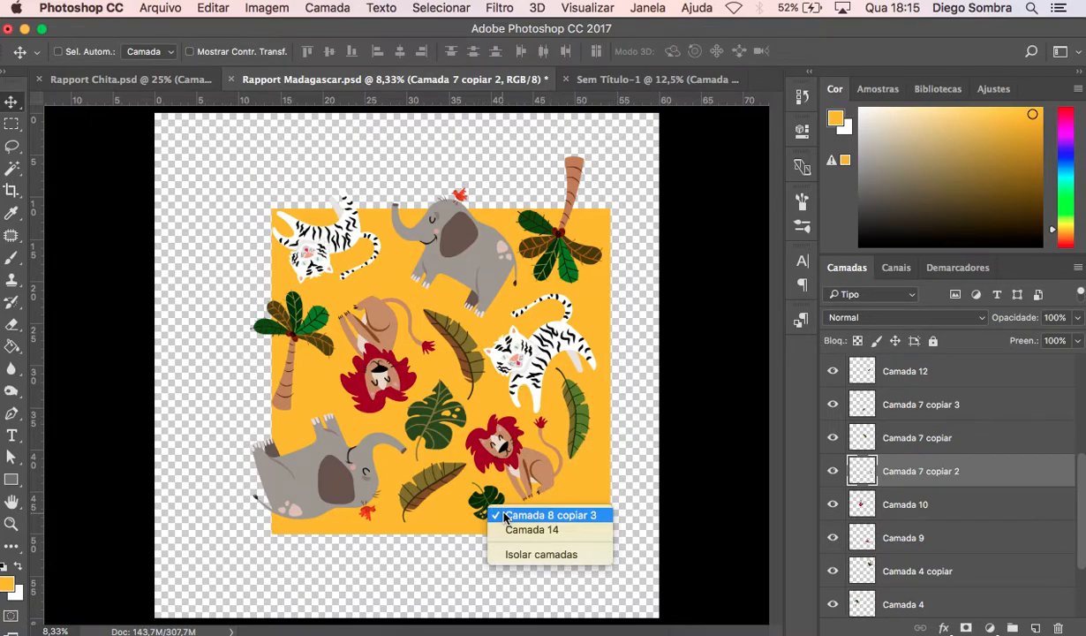
click(510, 515)
mouse_move(498, 509)
mouse_down()
mouse_move(468, 502)
mouse_move(500, 514)
mouse_up()
key(shift+Up)
key(shift+Up)
key(shift+Right)
key(shift+Right)
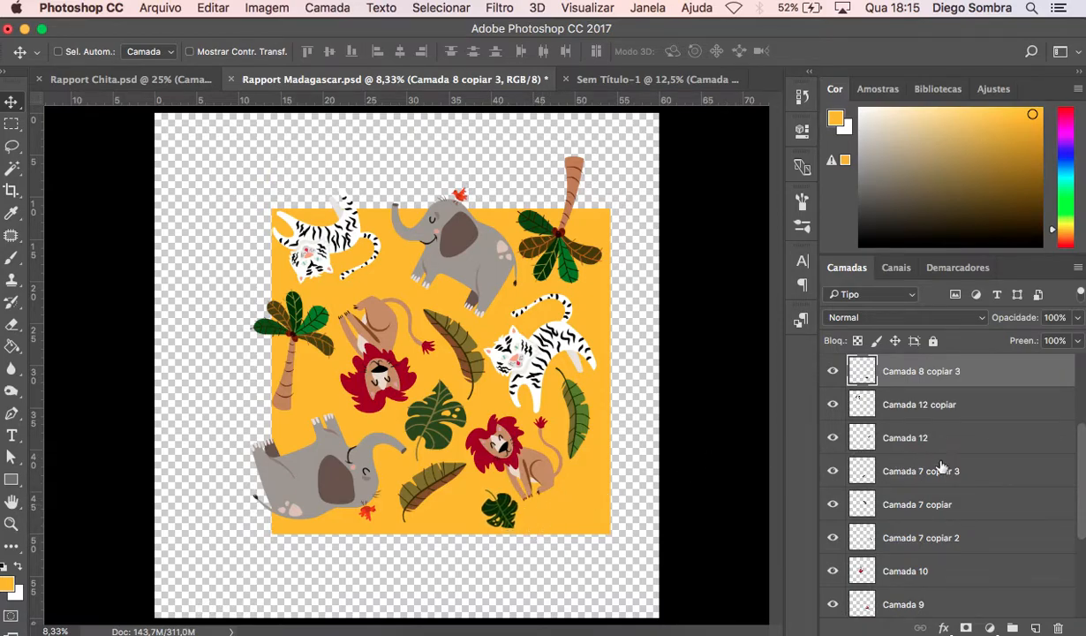
scroll(972, 459, up, 3)
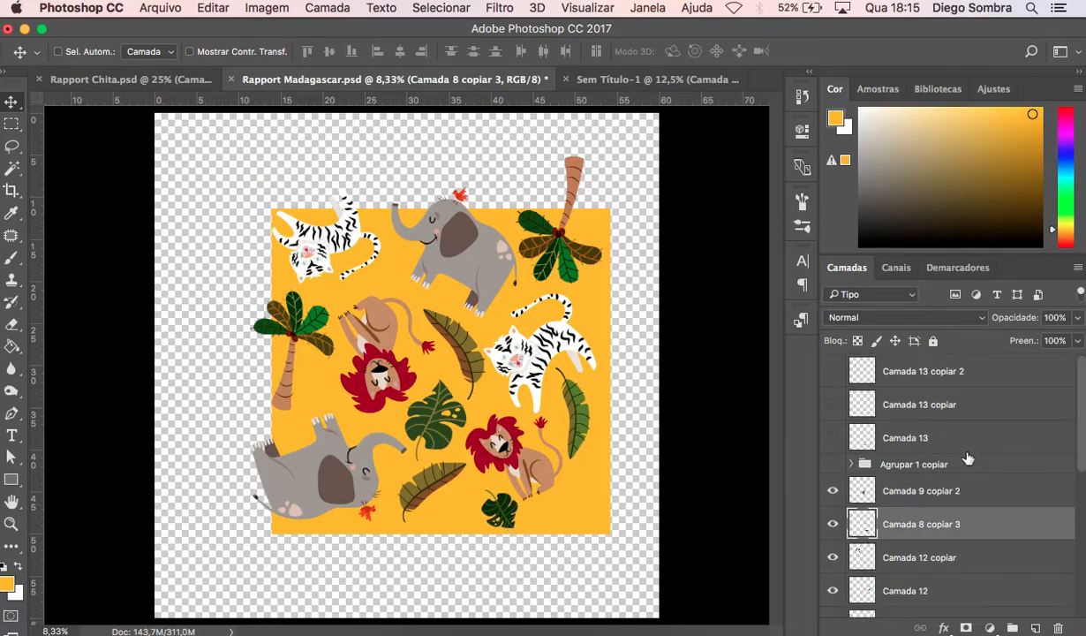
click(916, 497)
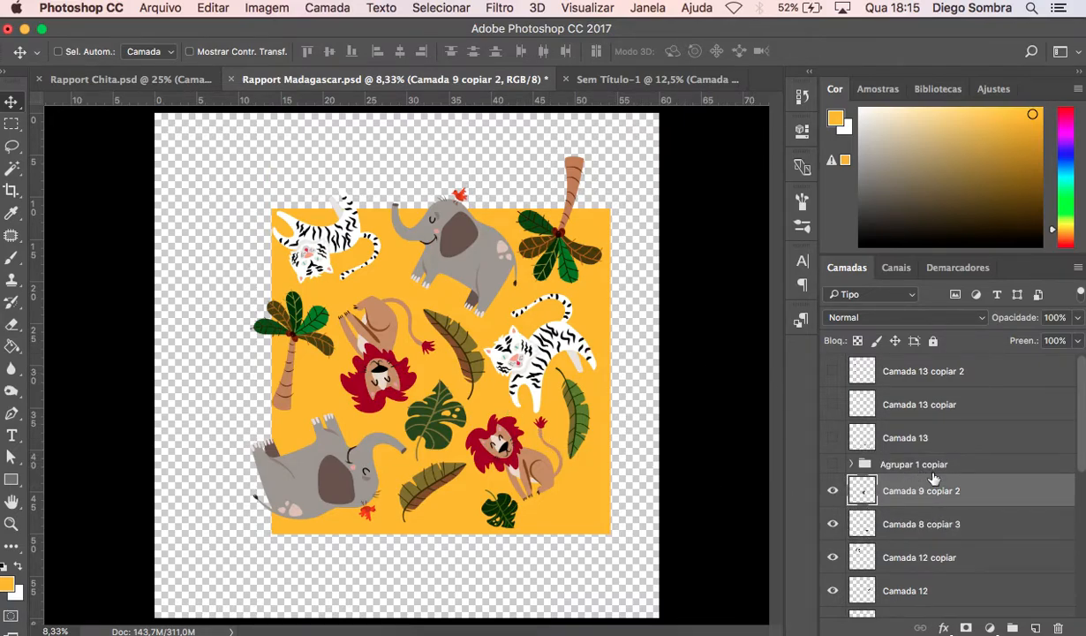
scroll(1006, 502, down, 4)
scroll(1005, 502, up, 2)
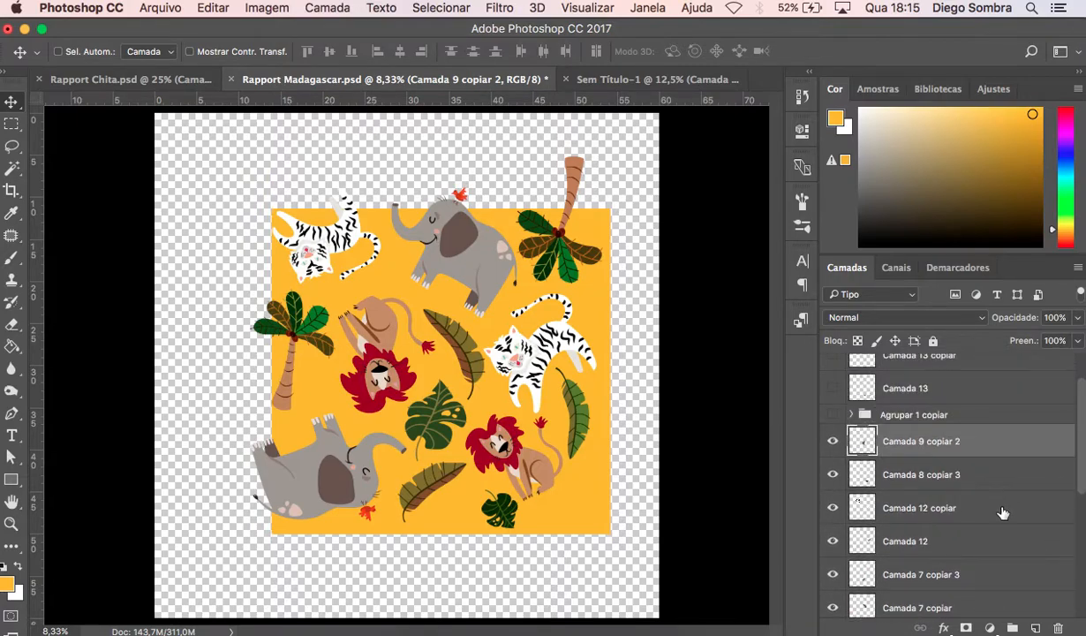
scroll(946, 474, down, 1)
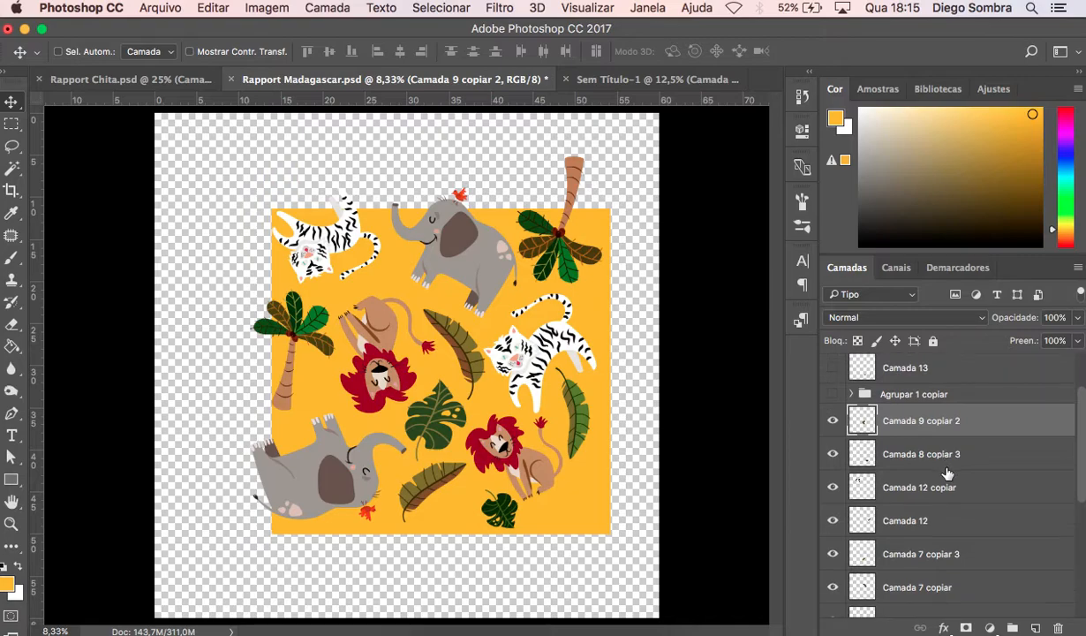
scroll(947, 475, down, 1)
shift+click(950, 433)
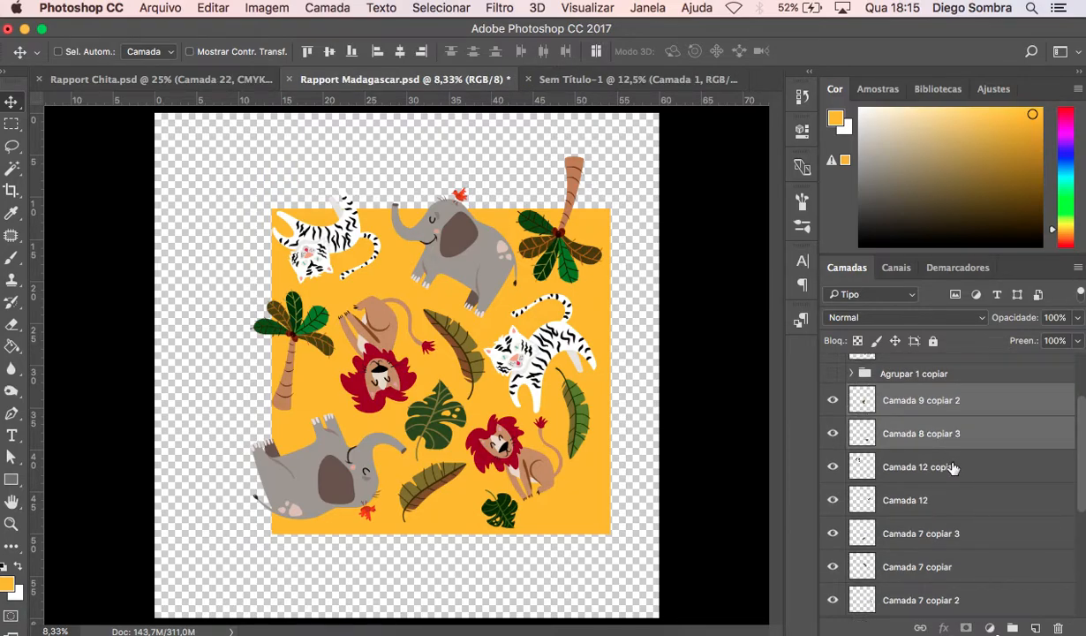
scroll(914, 401, up, 3)
Delete the hidden layers Camada 13, Camada 13 copiar and Camada 13 copiar 2 together with the group Agrupar 1 copiar.
click(931, 438)
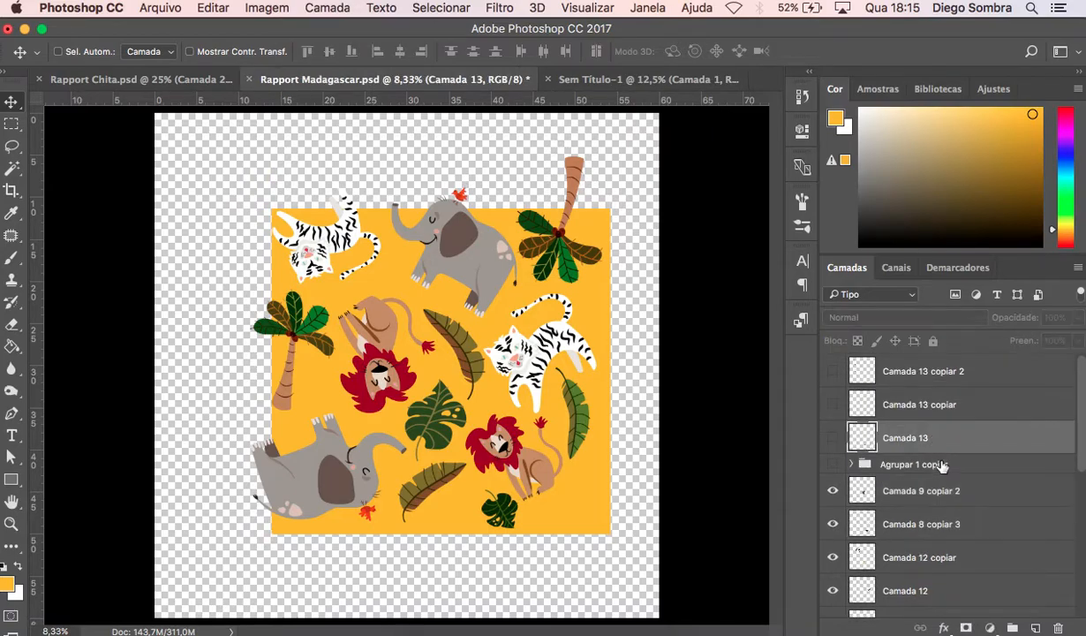
click(936, 466)
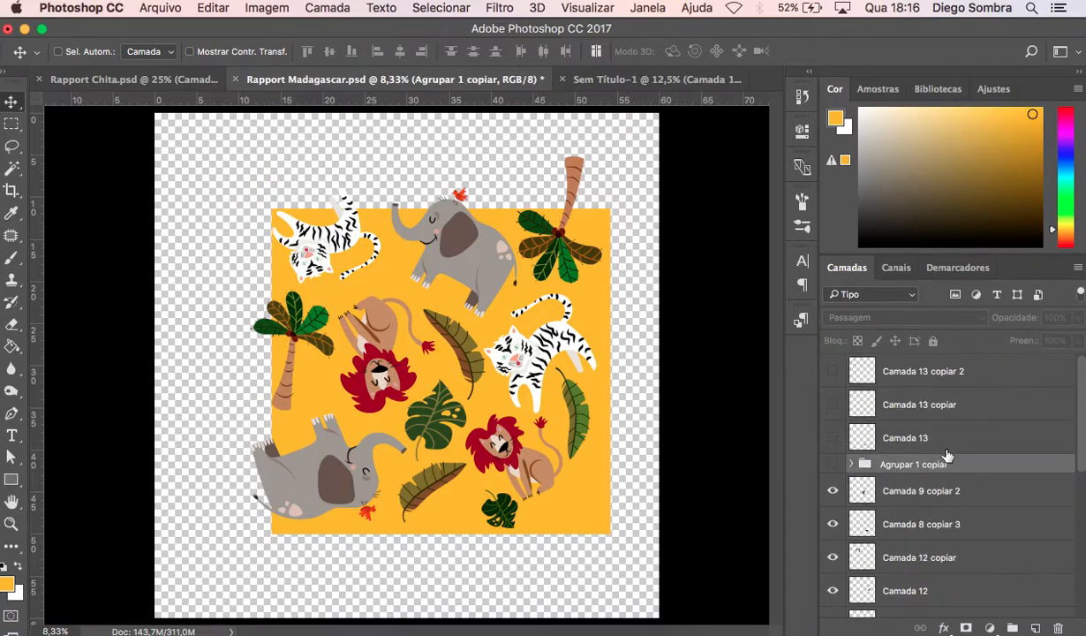
shift+click(961, 387)
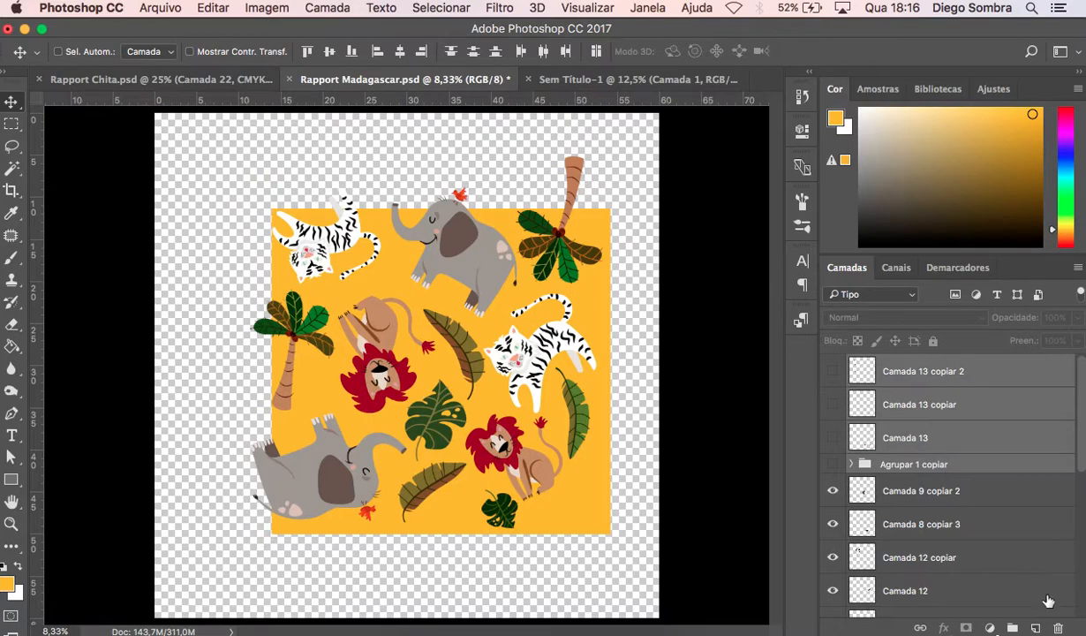
click(1057, 627)
click(678, 247)
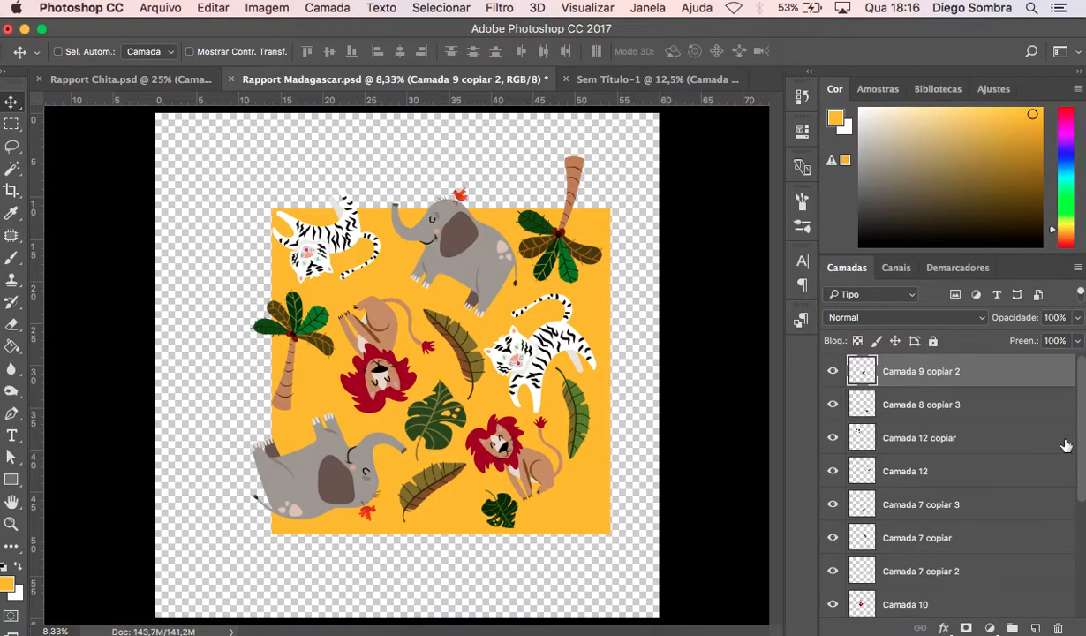
scroll(998, 421, down, 5)
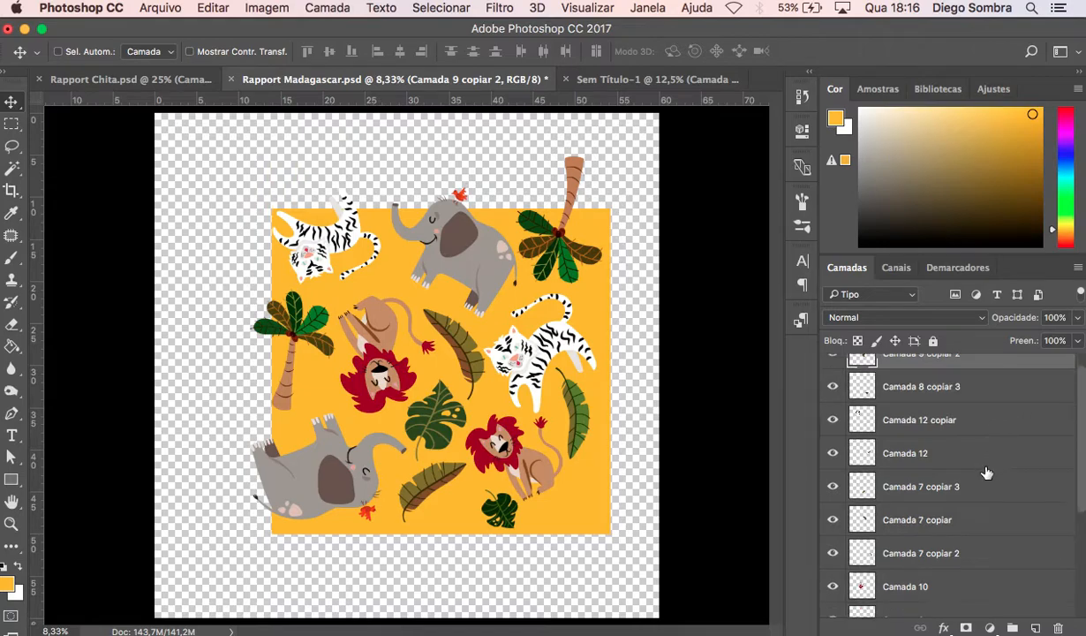
scroll(985, 494, up, 5)
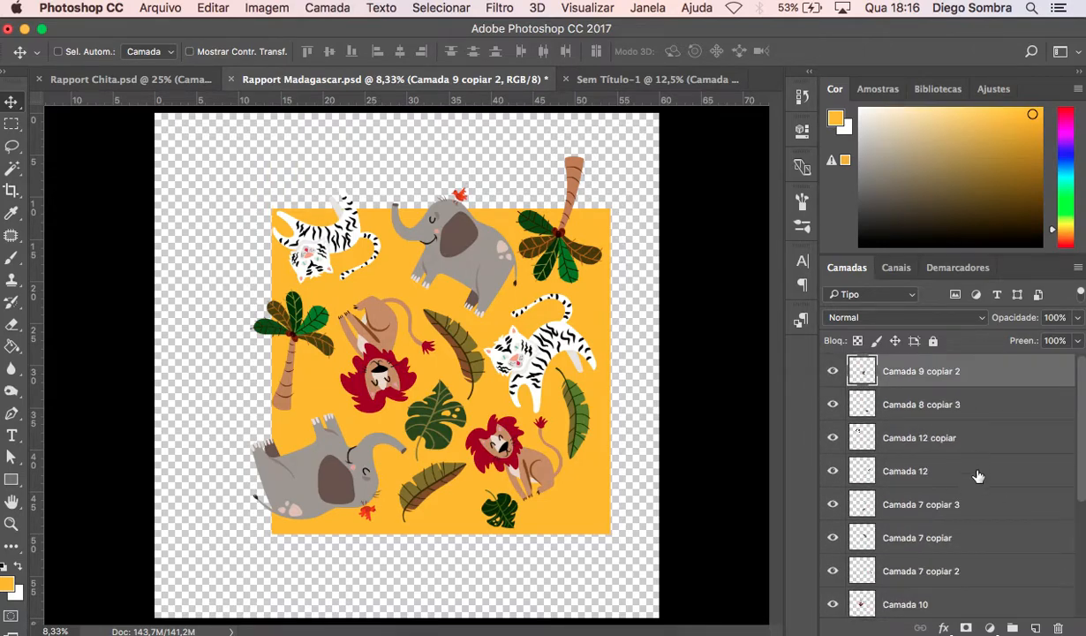
scroll(982, 494, down, 5)
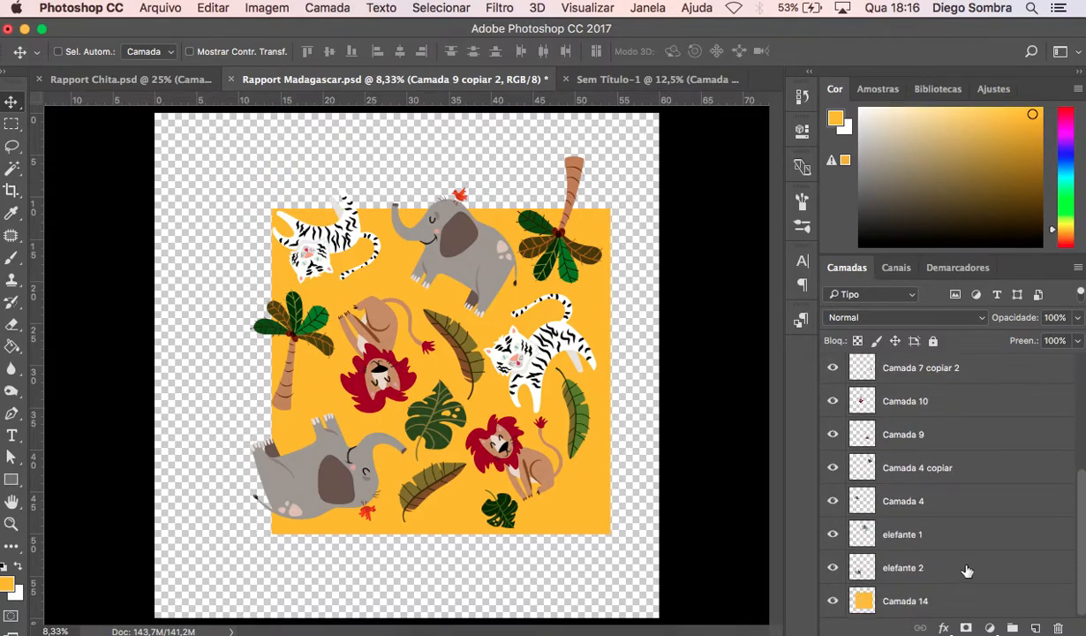
shift+click(973, 573)
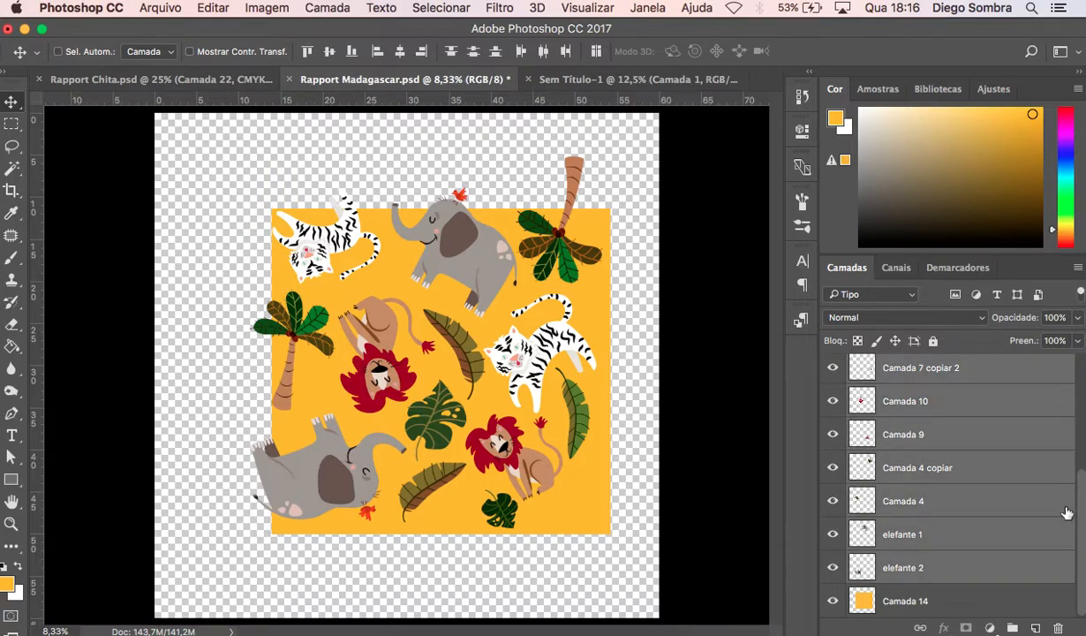
scroll(1024, 481, up, 5)
scroll(1015, 459, up, 1)
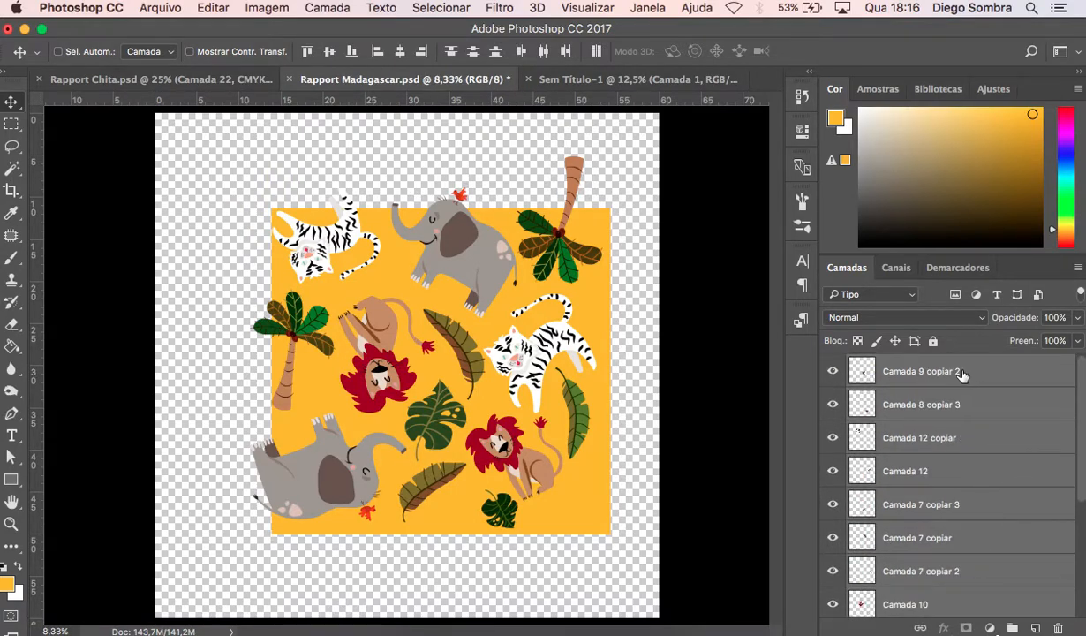
Group all the motif layers from Camada 9 copiar 2 down to elefante 2 into a new group named bichos.
click(961, 377)
scroll(936, 468, down, 5)
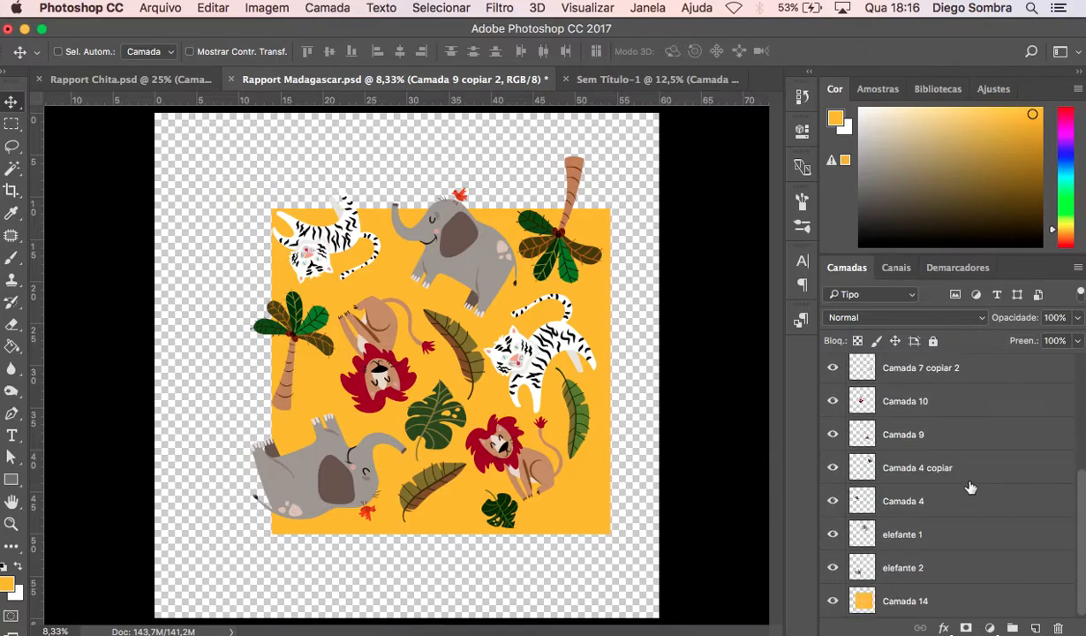
shift+click(1068, 562)
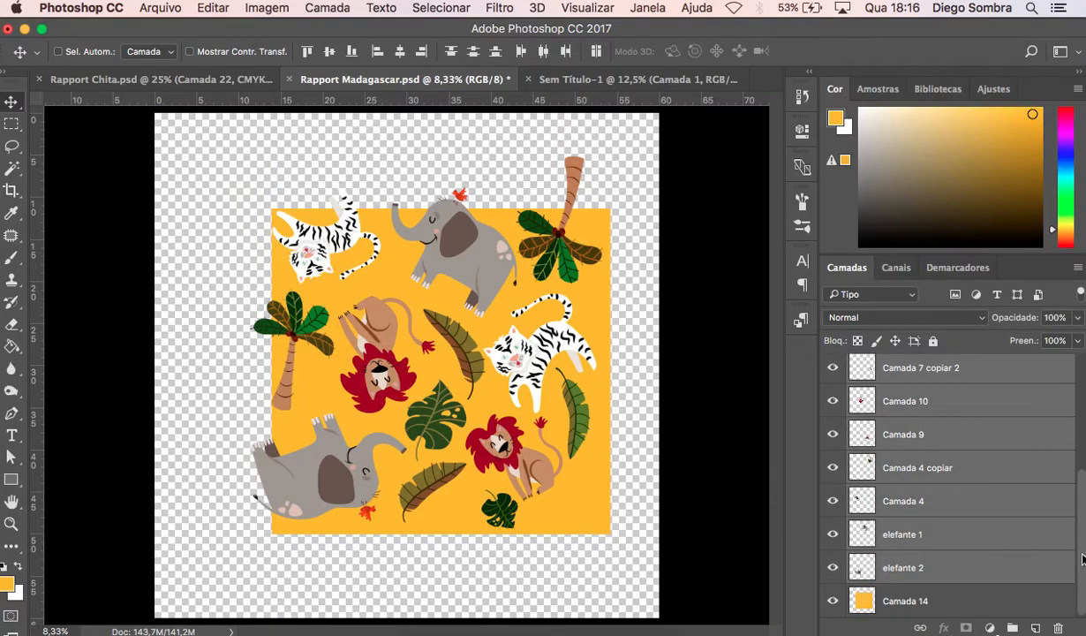
scroll(980, 477, up, 5)
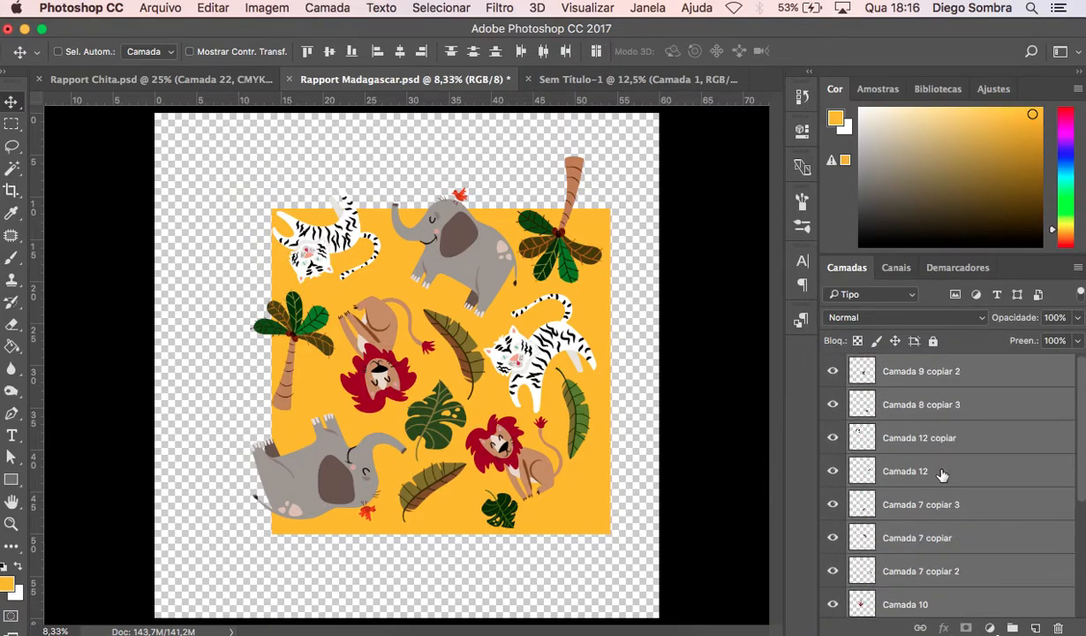
right_click(921, 377)
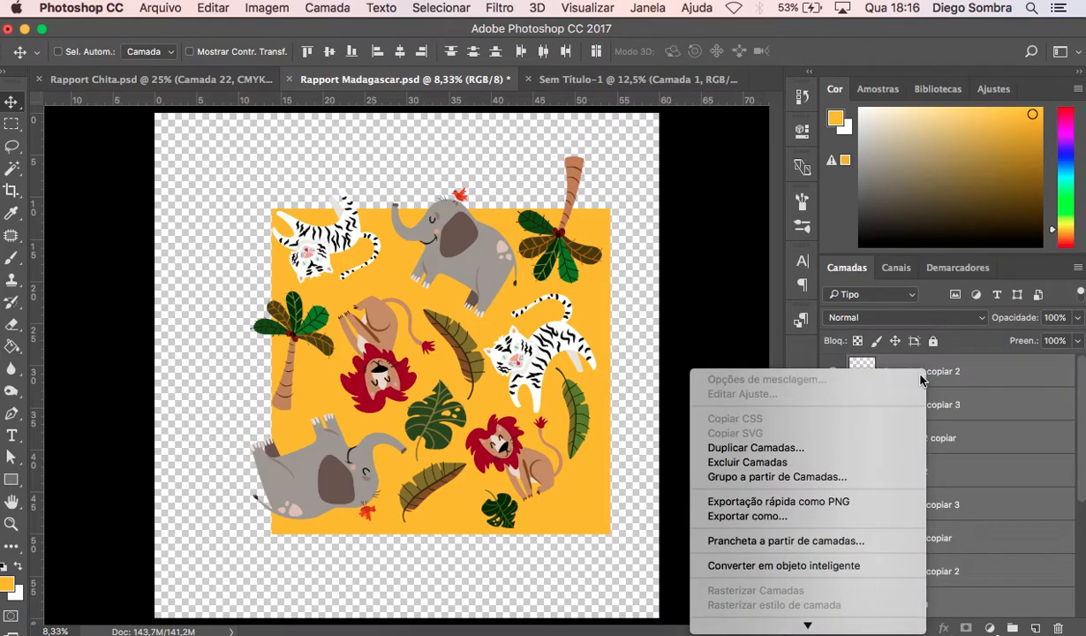
click(809, 477)
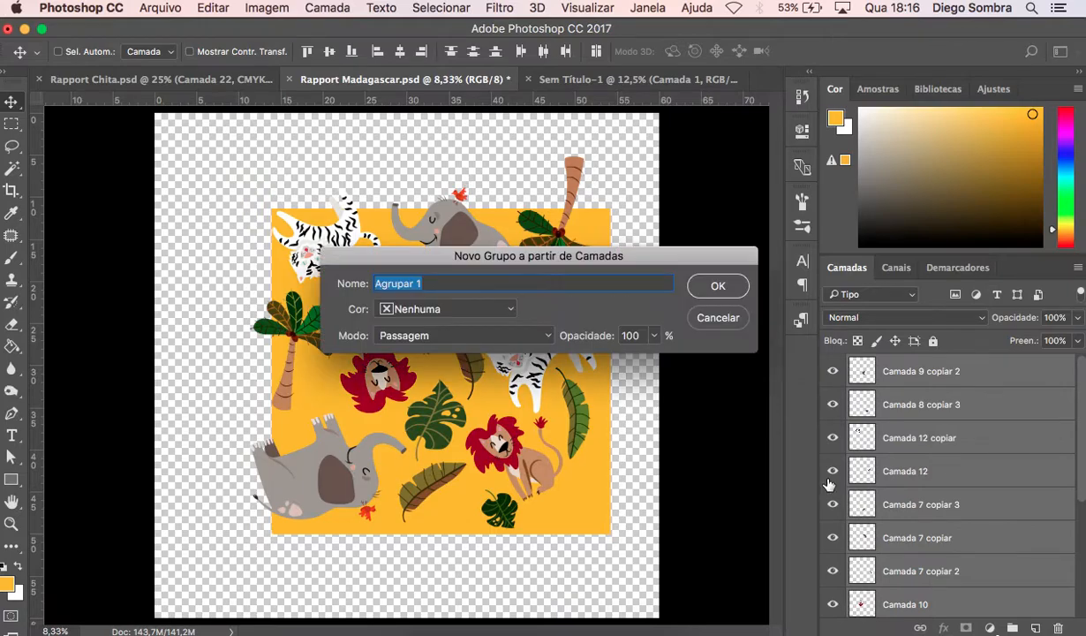
text(bichos)
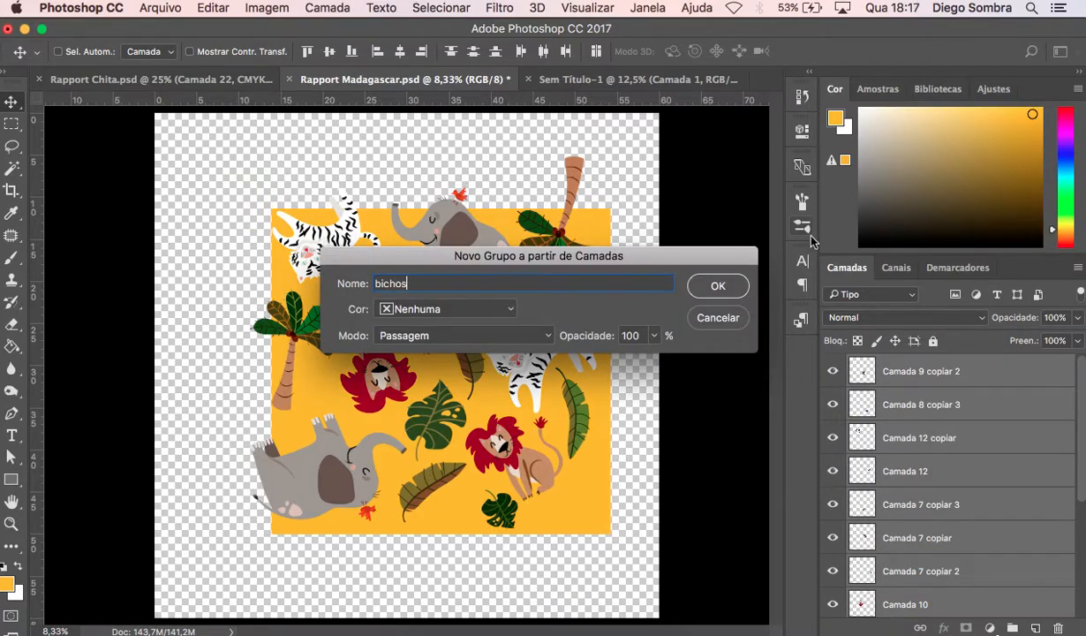
click(718, 287)
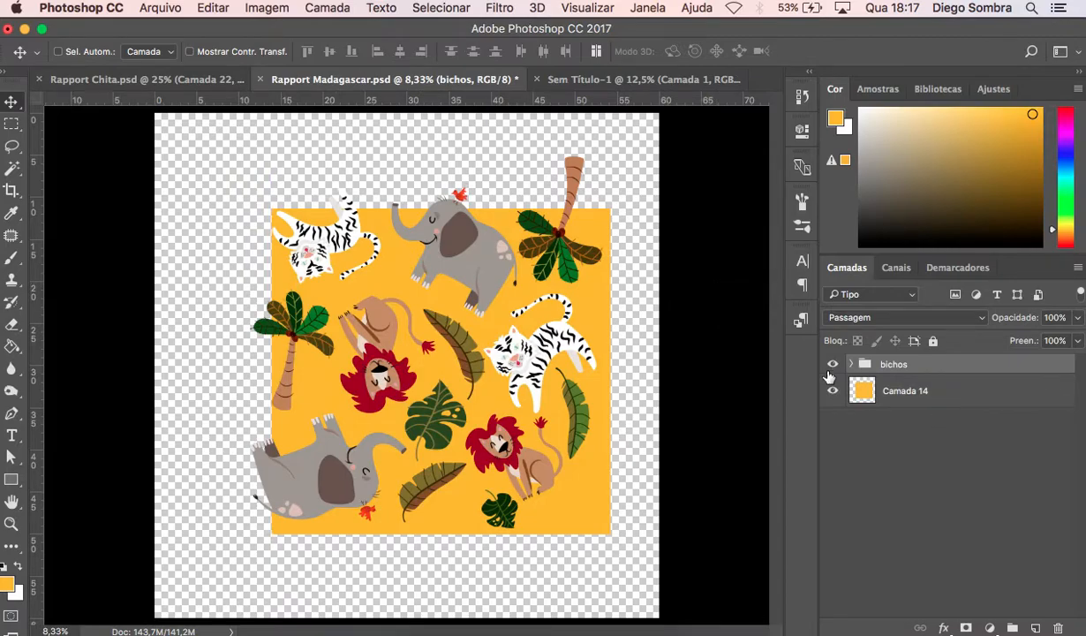
Hide and show the bichos group twice to check which motifs it contains.
click(833, 364)
click(833, 364)
click(834, 365)
click(834, 365)
Duplicate the bichos group as bichos copiar and move the original group, hidden, below the orange square layer Camada 14.
right_click(926, 372)
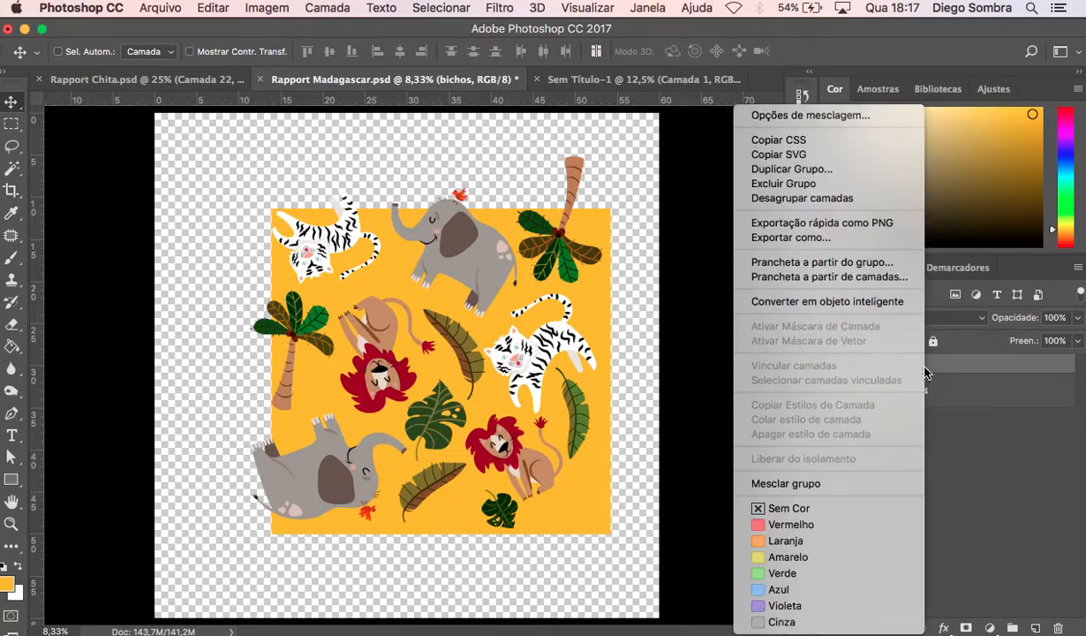
click(792, 168)
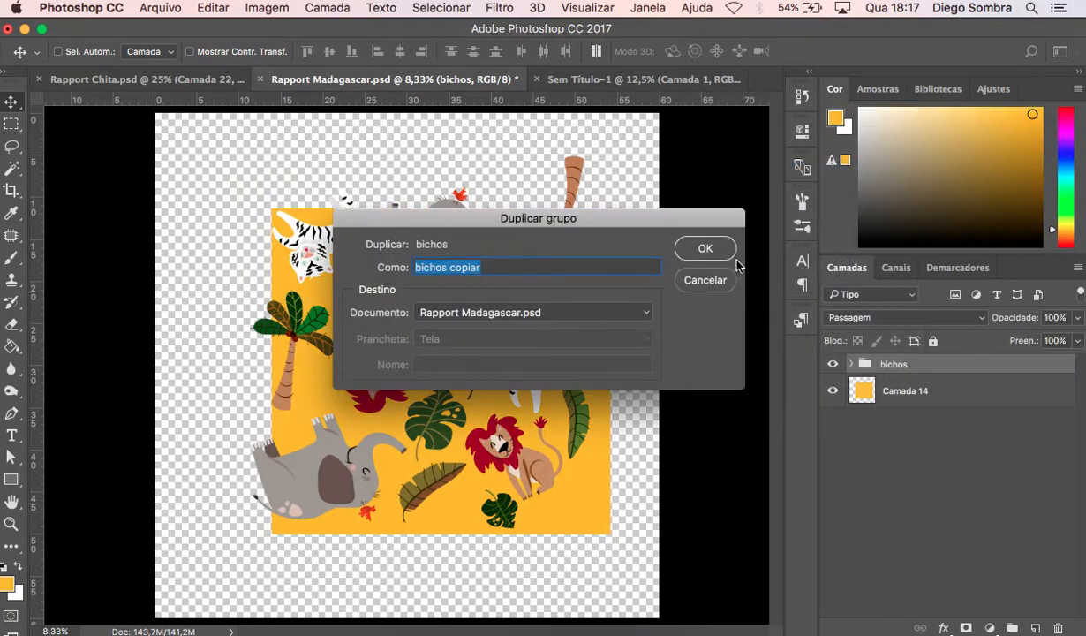
click(720, 248)
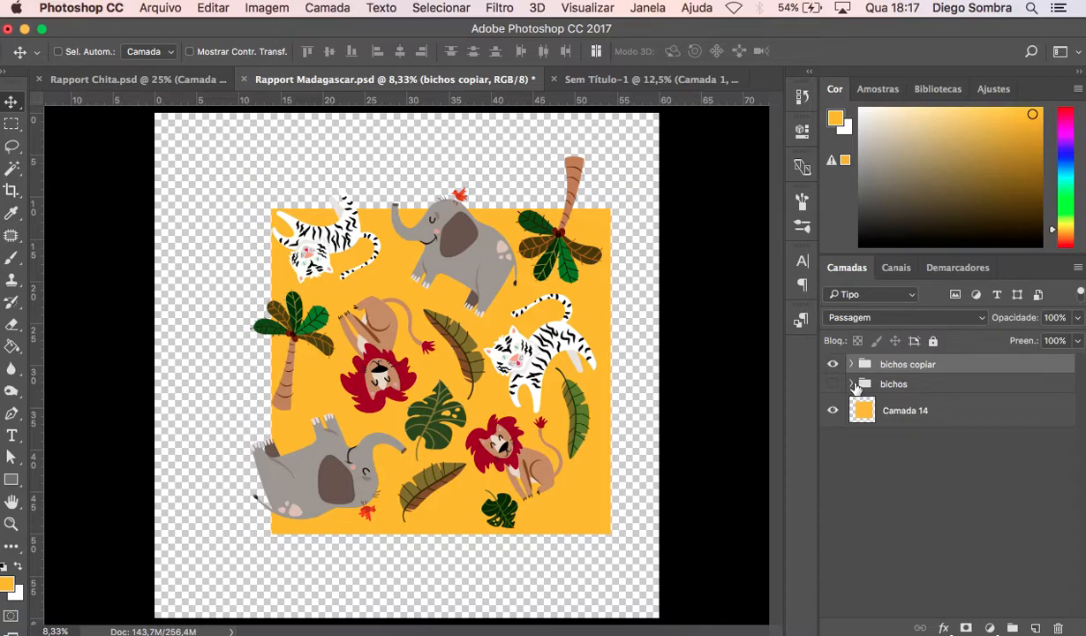
drag(919, 386, 918, 426)
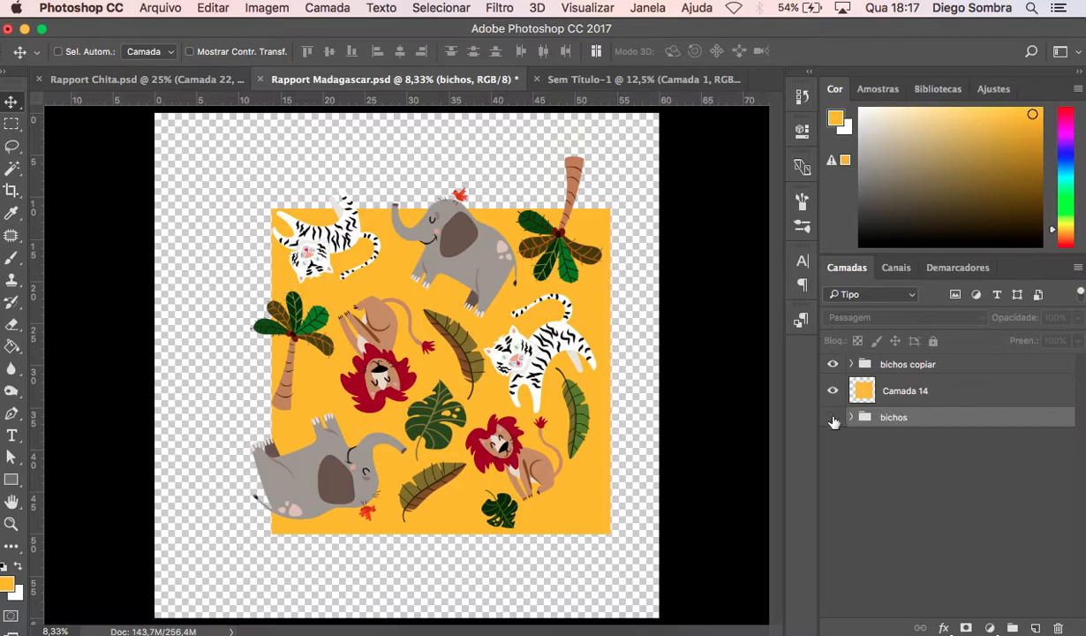
click(901, 369)
right_click(905, 369)
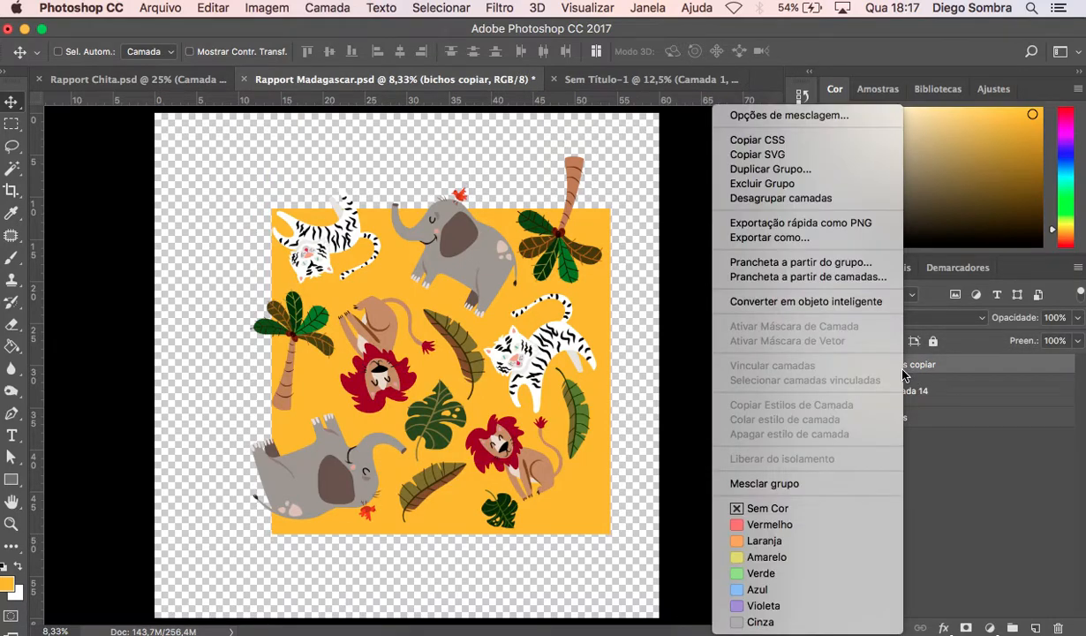
click(1012, 409)
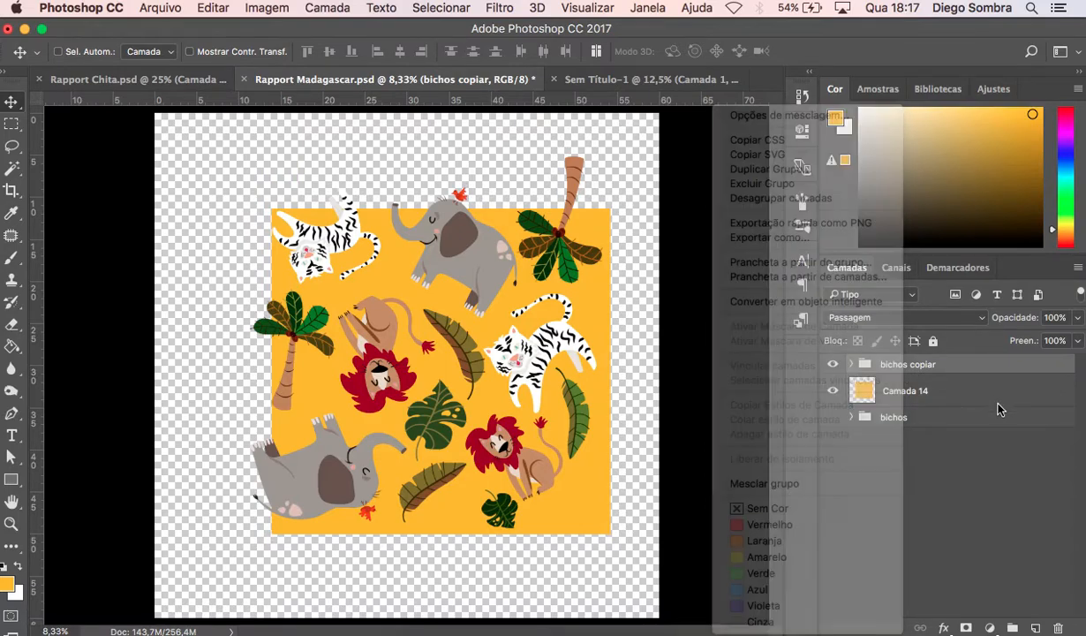
Make the orange square layer Camada 14 active and switch to the Magic Wand tool.
click(908, 399)
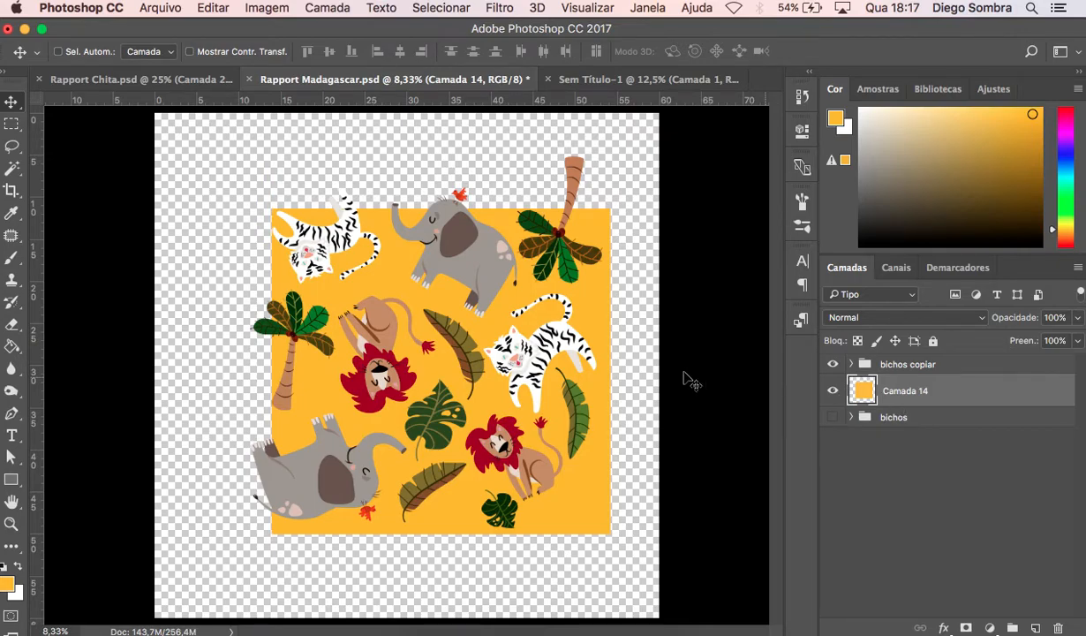
click(13, 169)
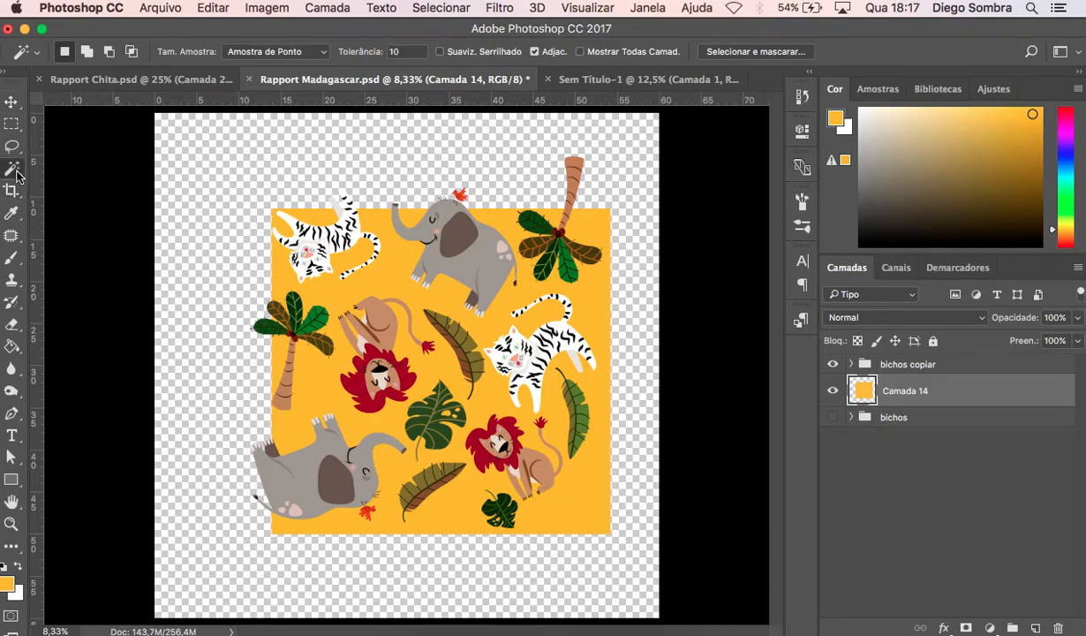
click(15, 170)
click(12, 172)
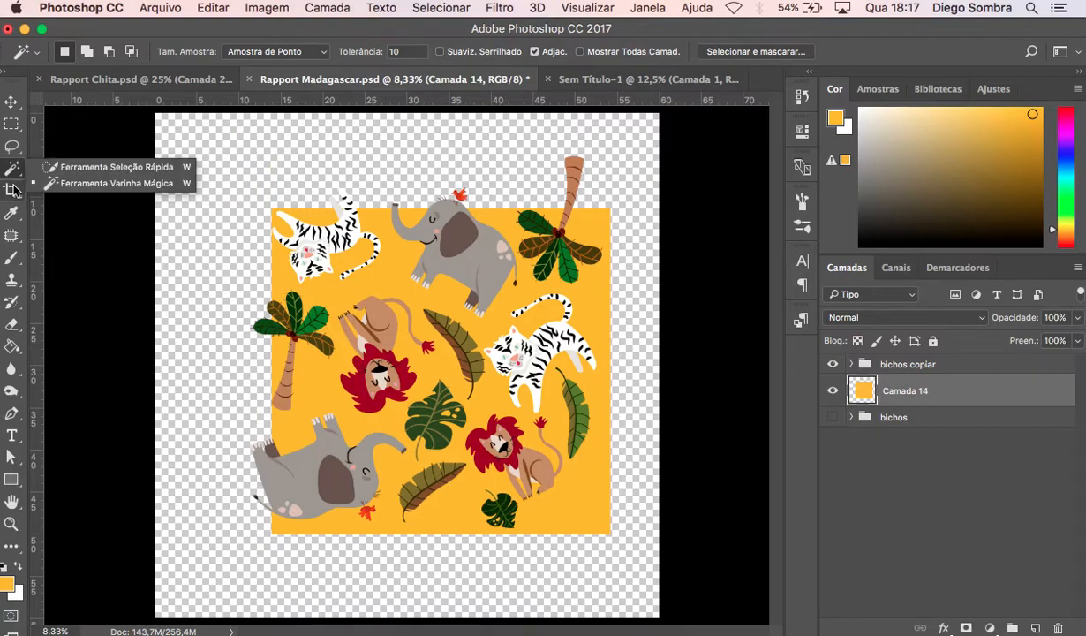
click(14, 149)
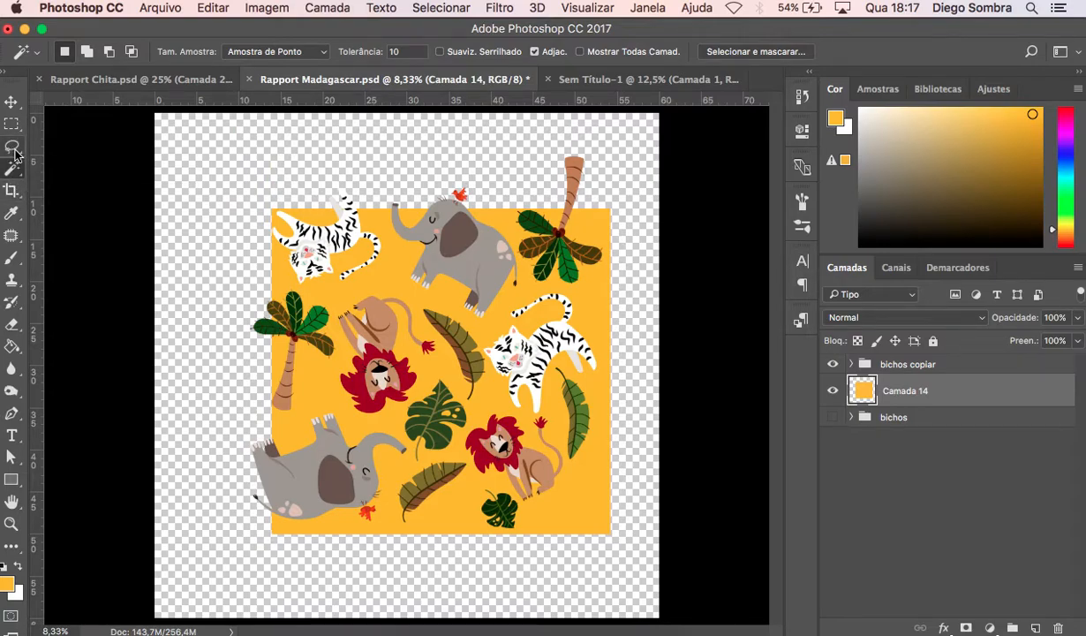
click(13, 149)
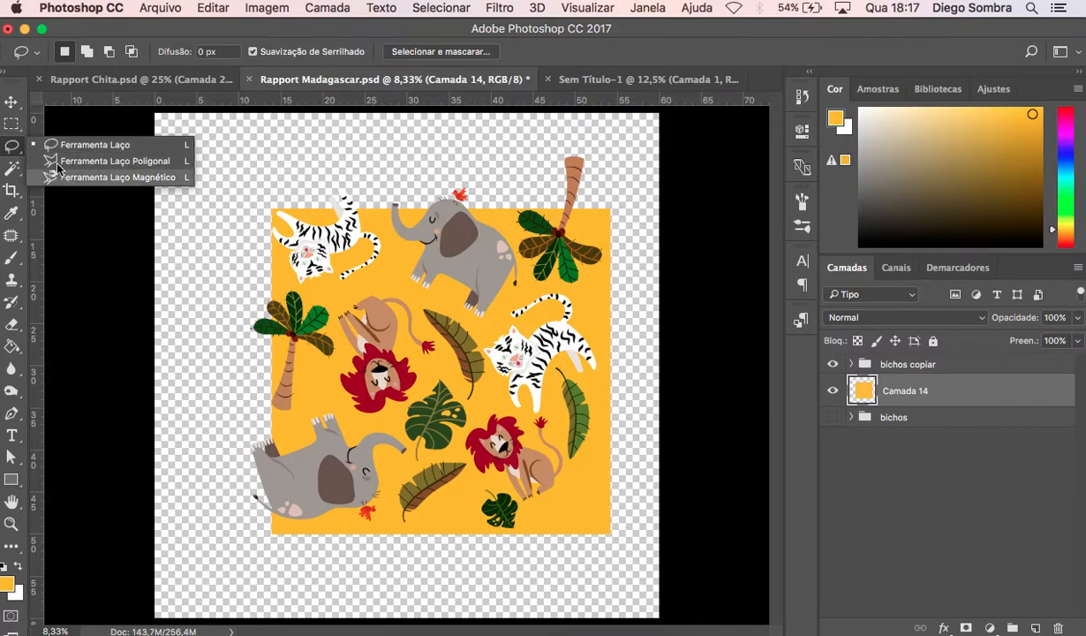
click(10, 123)
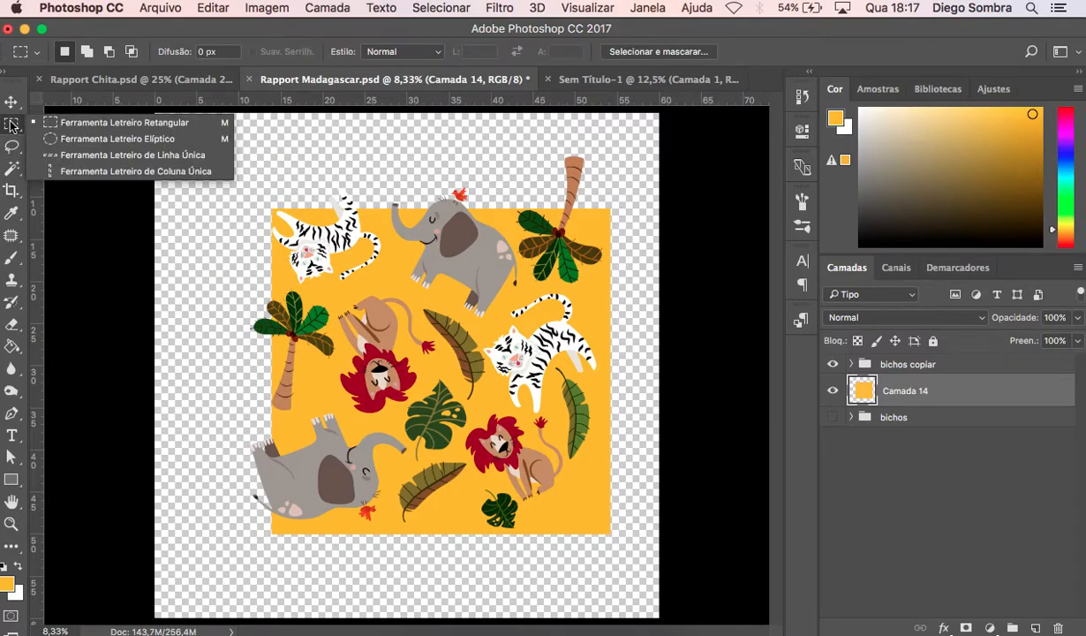
Select the orange square of Camada 14 with the Magic Wand and invert the selection to cover the area around it.
click(13, 169)
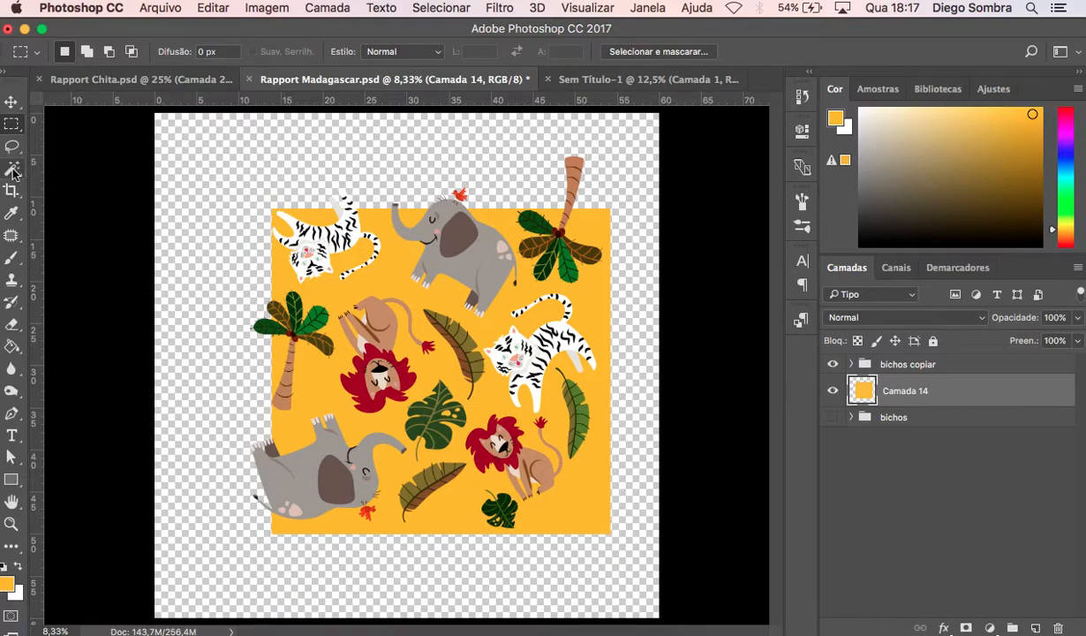
click(13, 171)
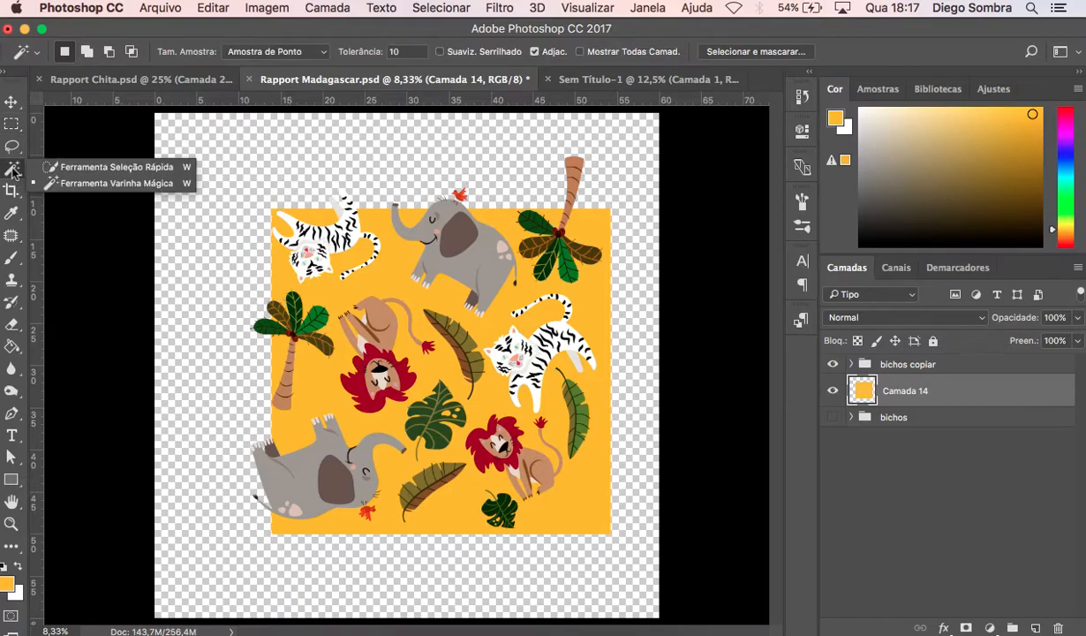
click(86, 185)
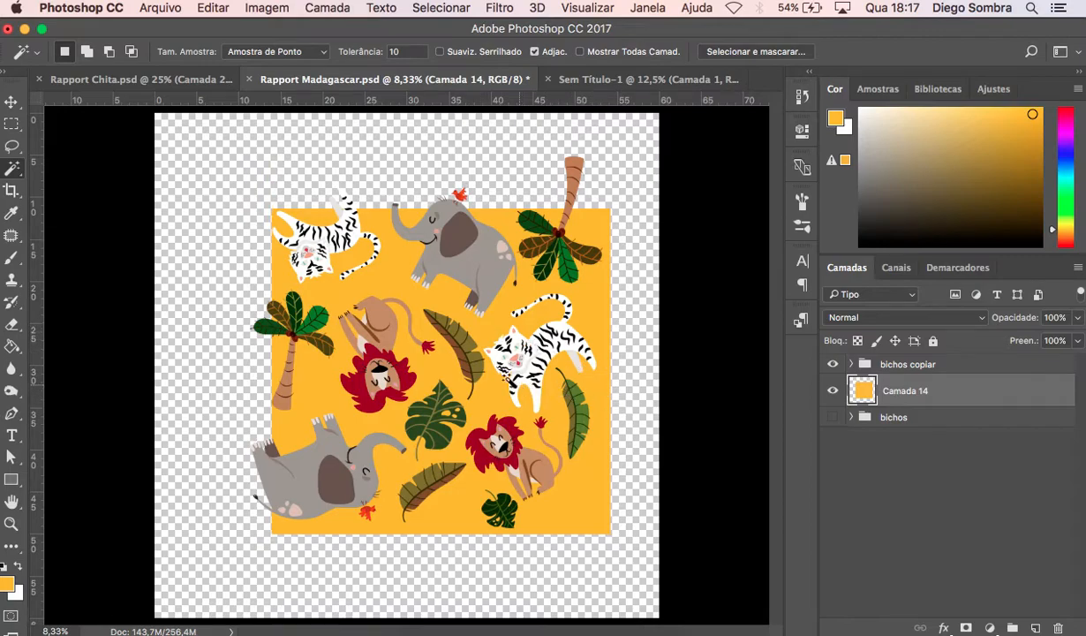
click(493, 385)
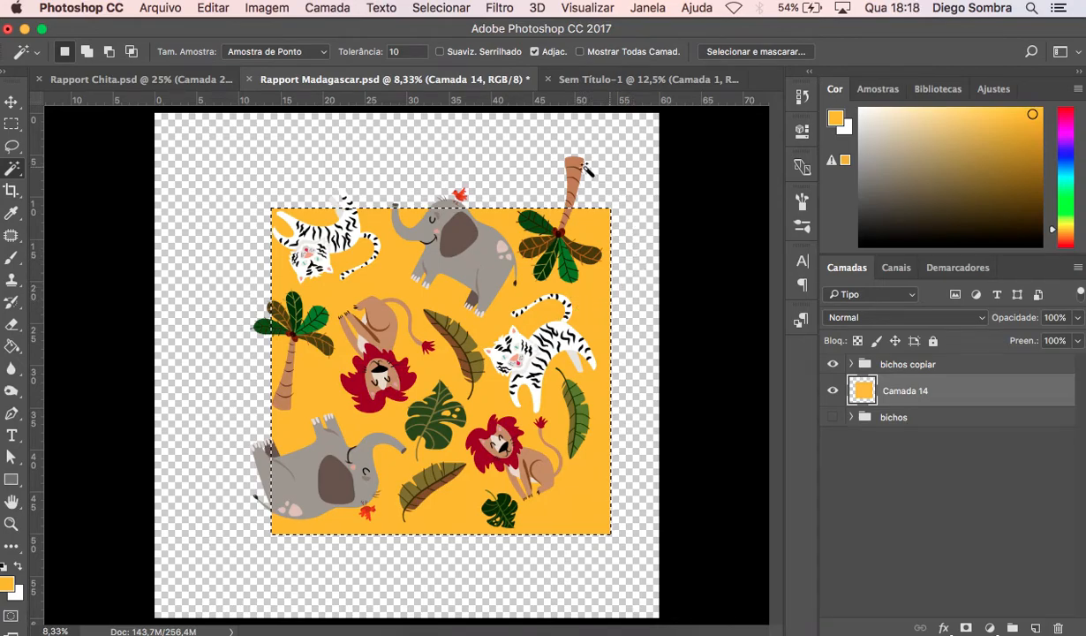
right_click(635, 284)
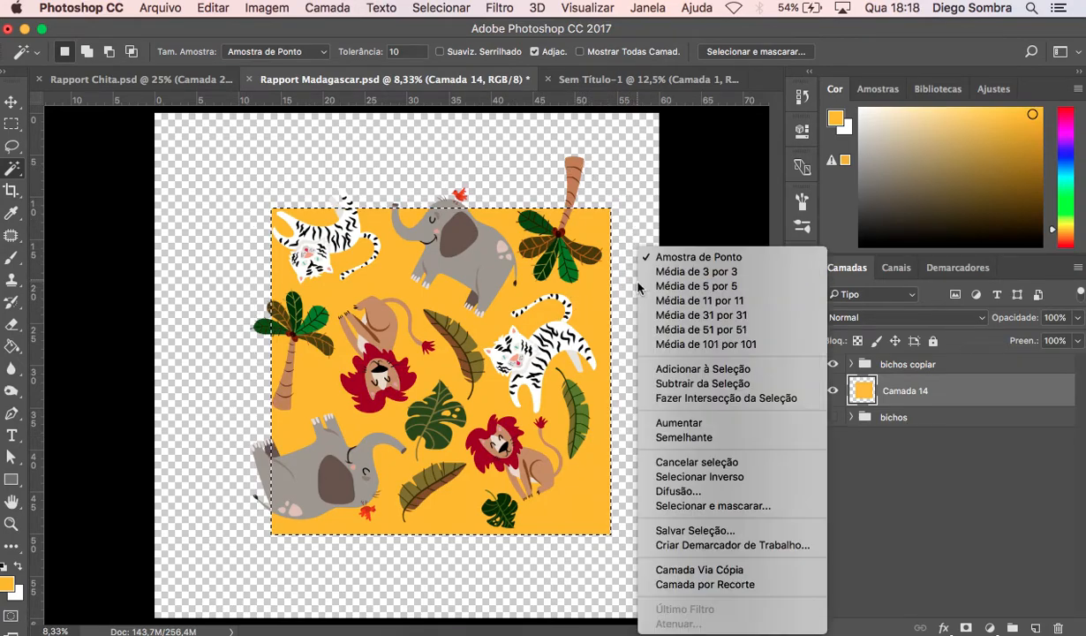
click(702, 476)
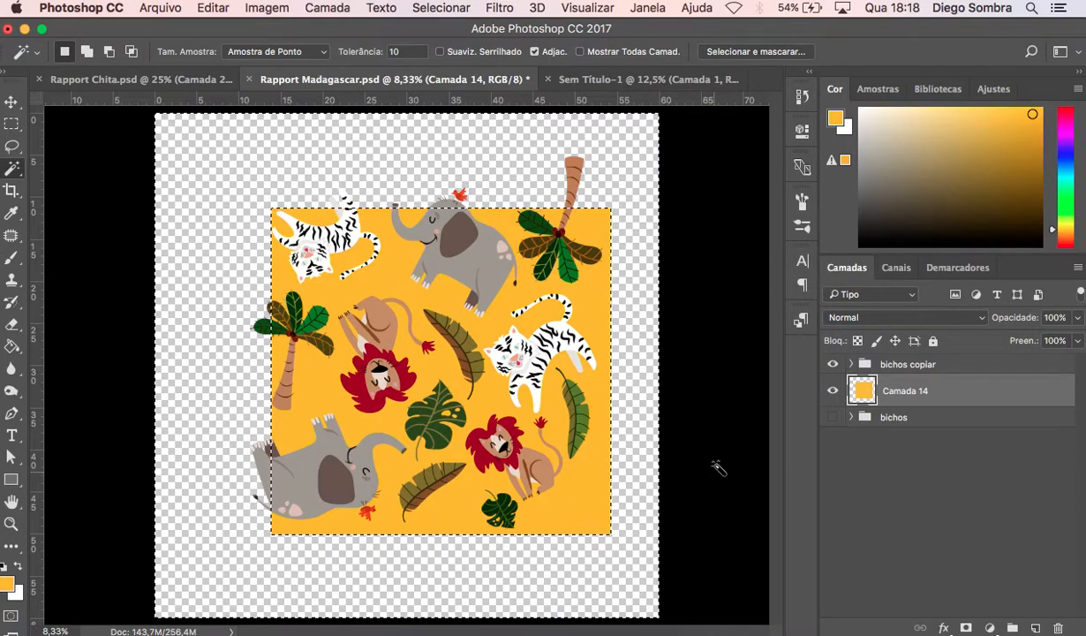
Examine the inverted selection's borders around the orange square and the canvas edge up close.
key(z)
click(648, 311)
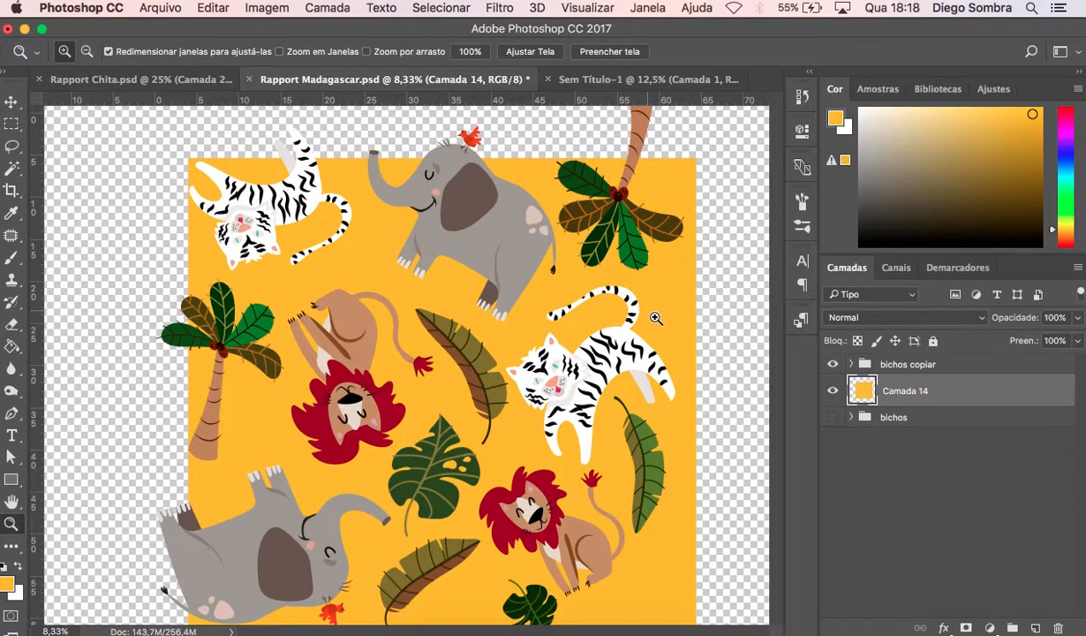
click(644, 316)
click(643, 321)
scroll(643, 321, up, 10)
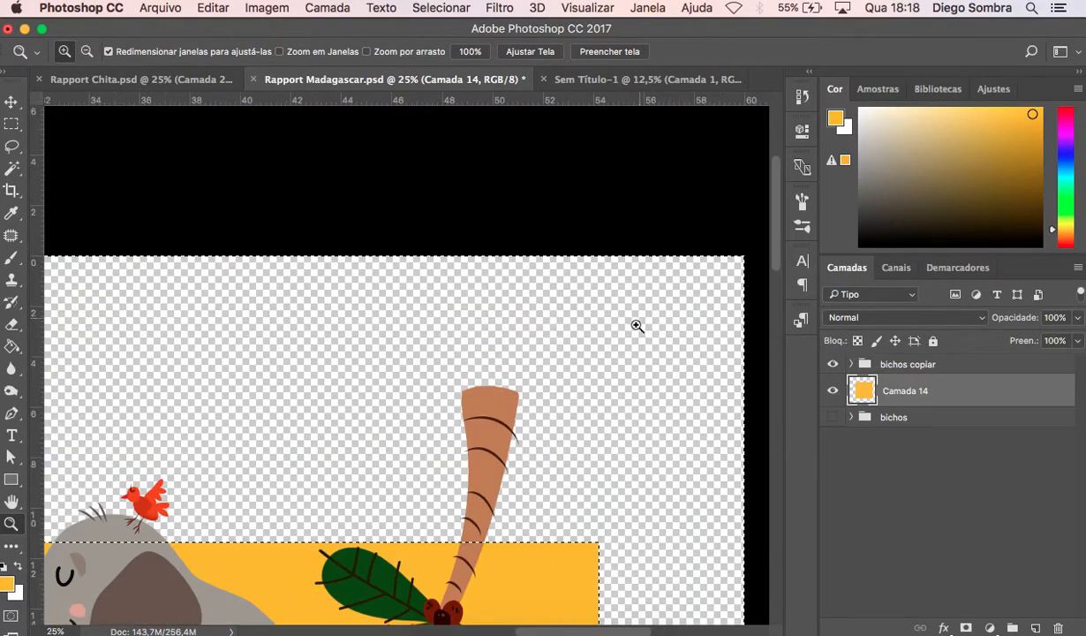
alt+click(552, 454)
alt+click(552, 454)
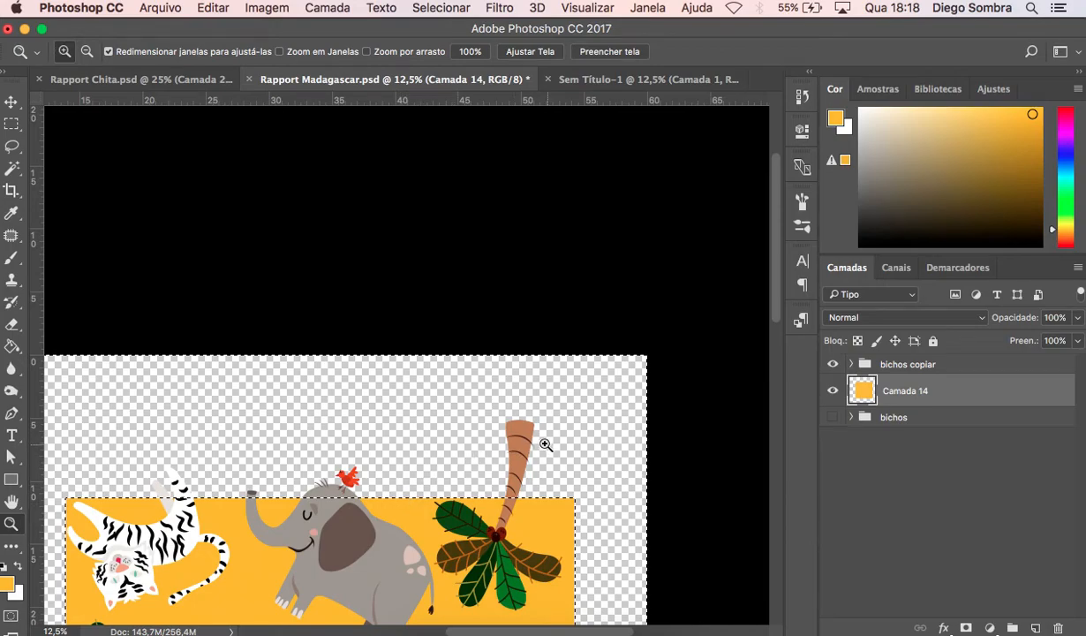
scroll(546, 439, down, 5)
alt+click(549, 449)
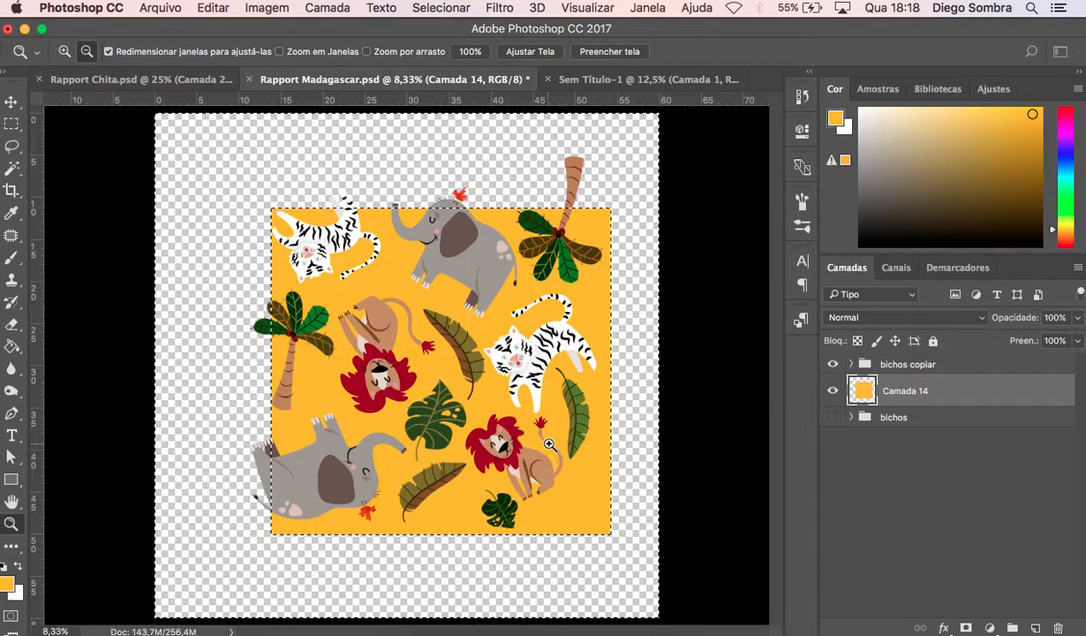
Try duplicating the bichos copiar group as bichos copiar 2, and undo the duplication.
click(890, 368)
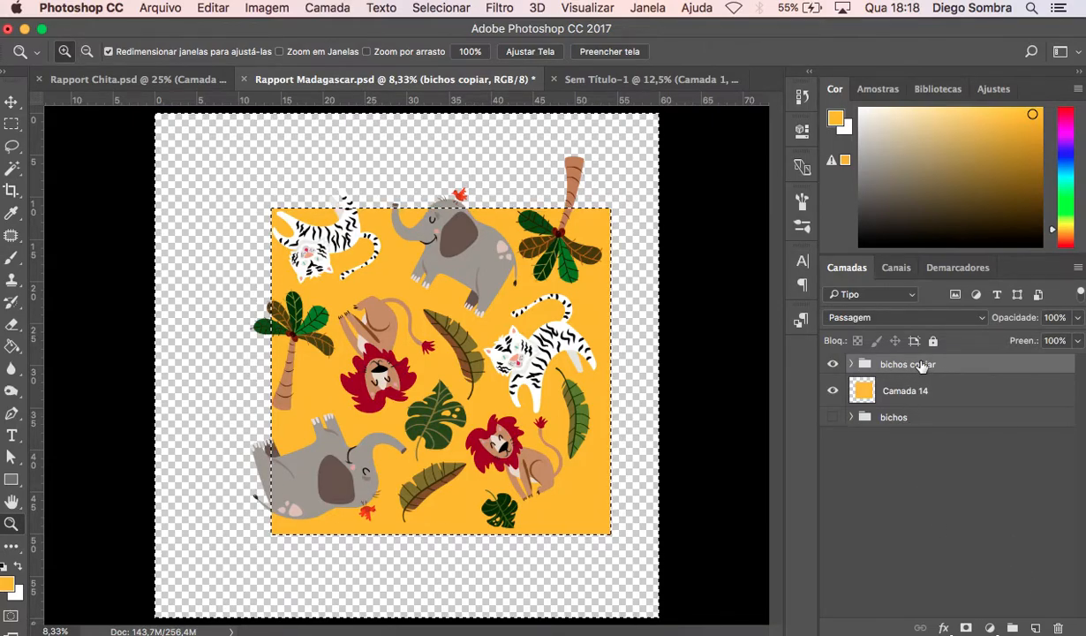
right_click(921, 368)
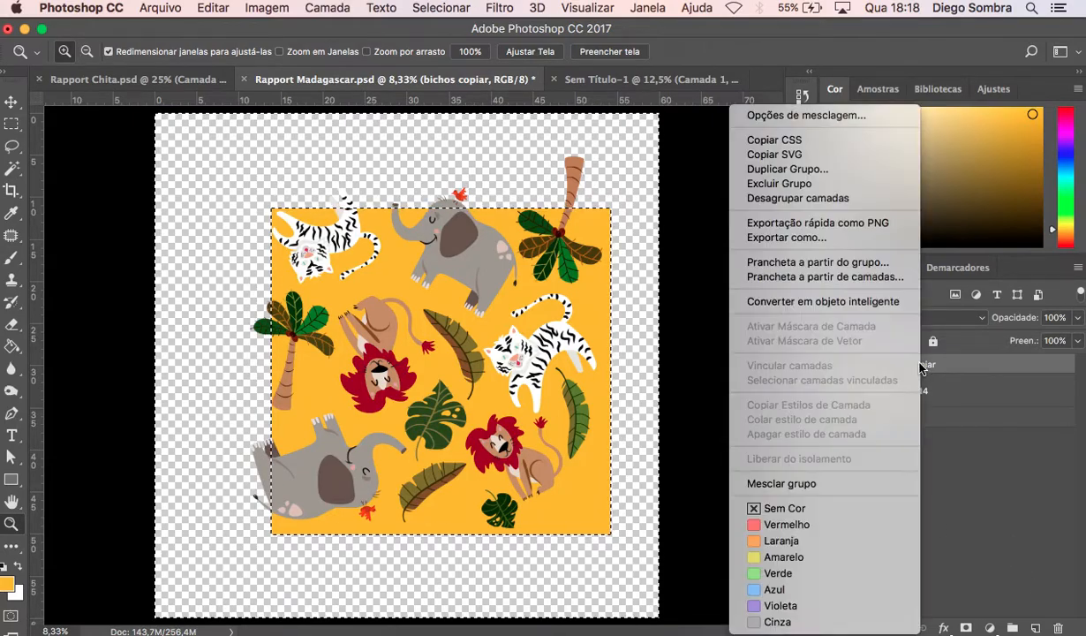
click(788, 169)
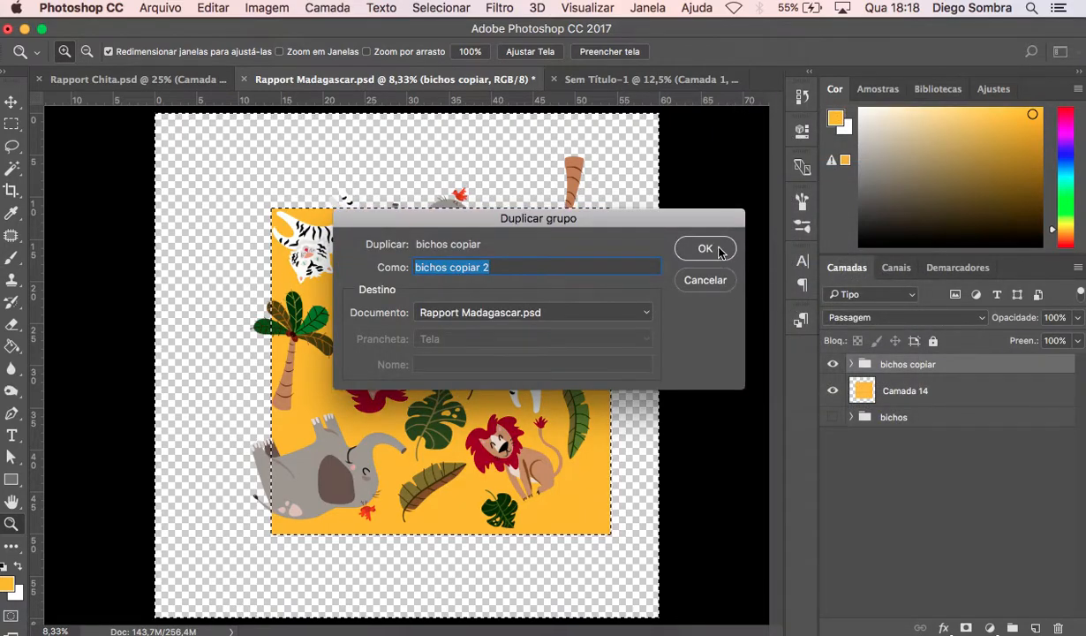
click(720, 253)
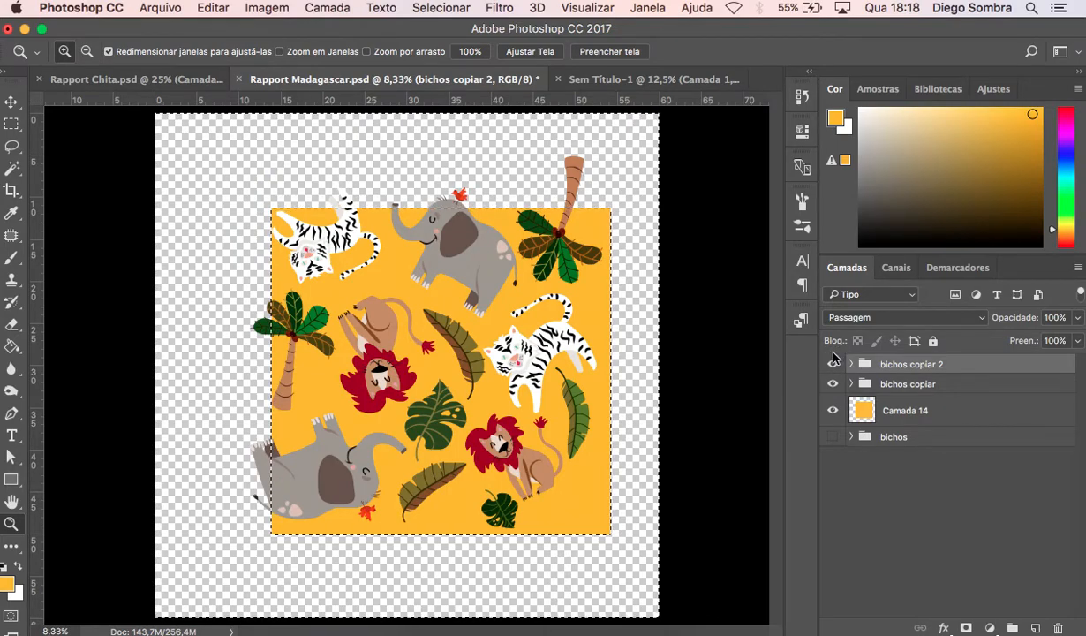
key(super+z)
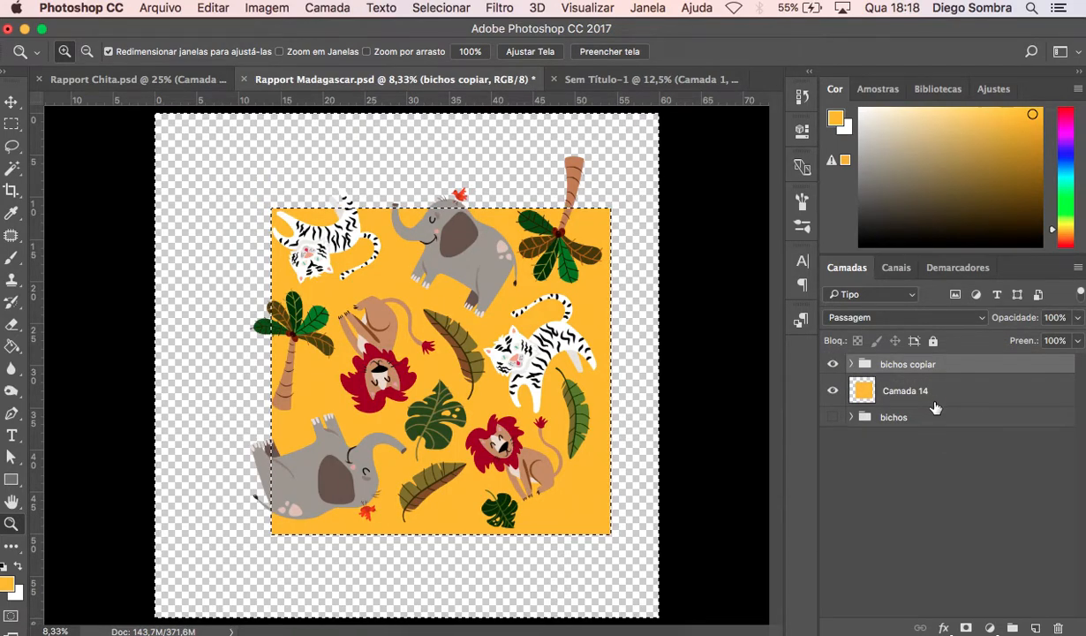
key(super+j)
key(super+z)
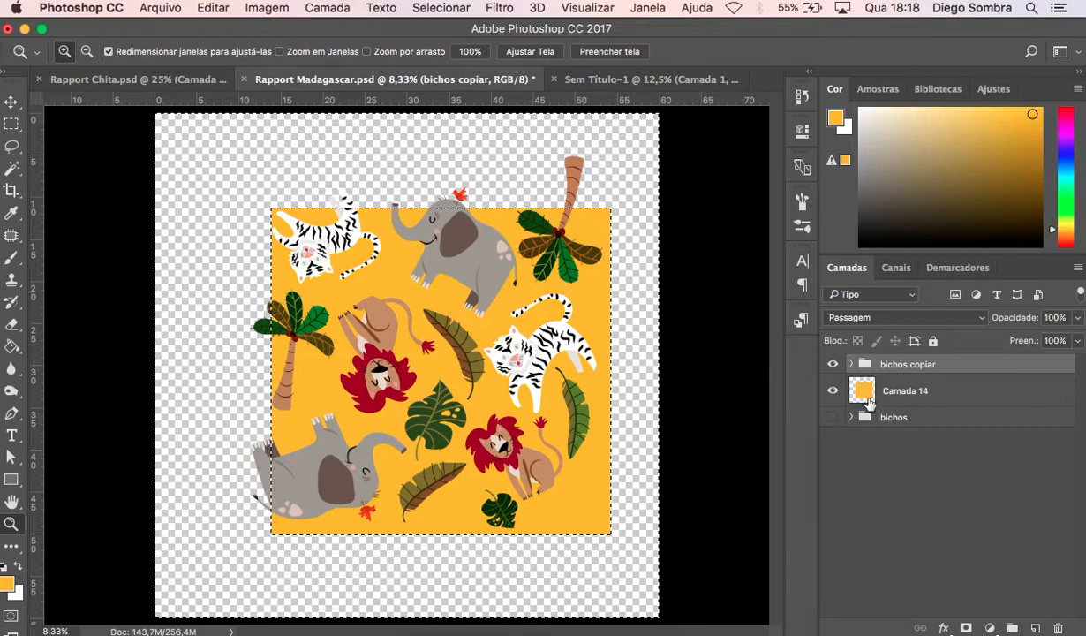
Clear the selection and examine the individual layers inside the bichos copiar and bichos groups.
key(super+d)
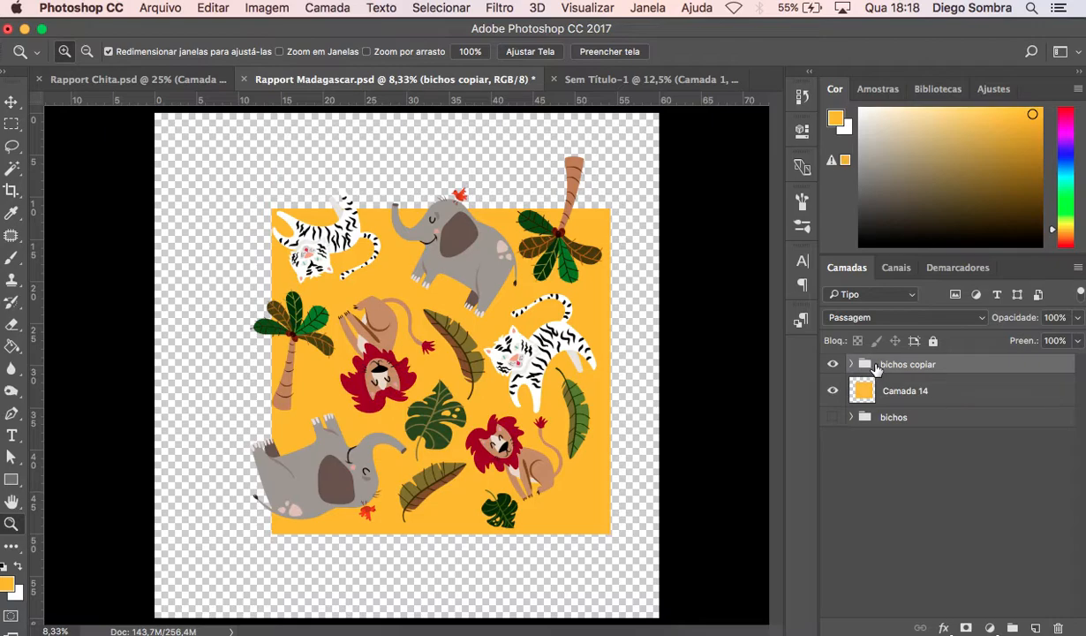
click(851, 364)
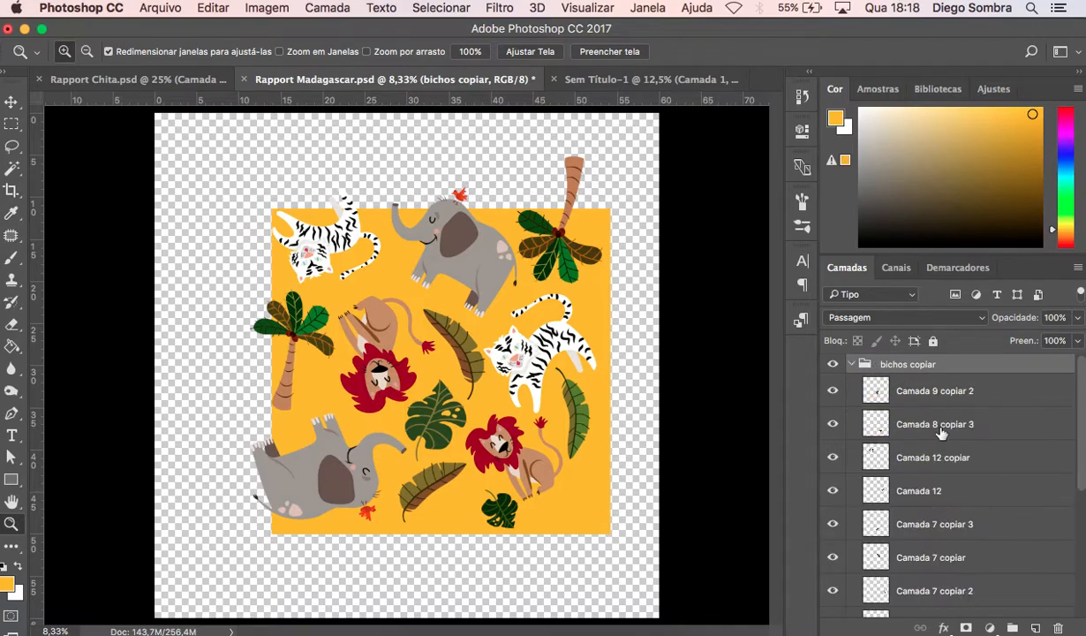
scroll(959, 501, down, 5)
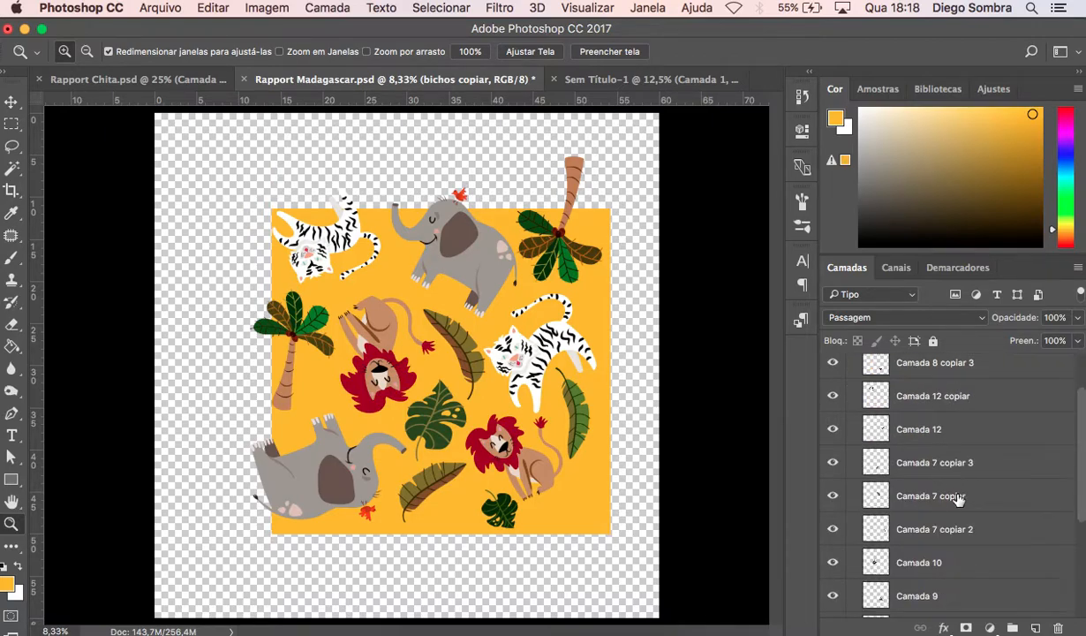
scroll(957, 496, up, 5)
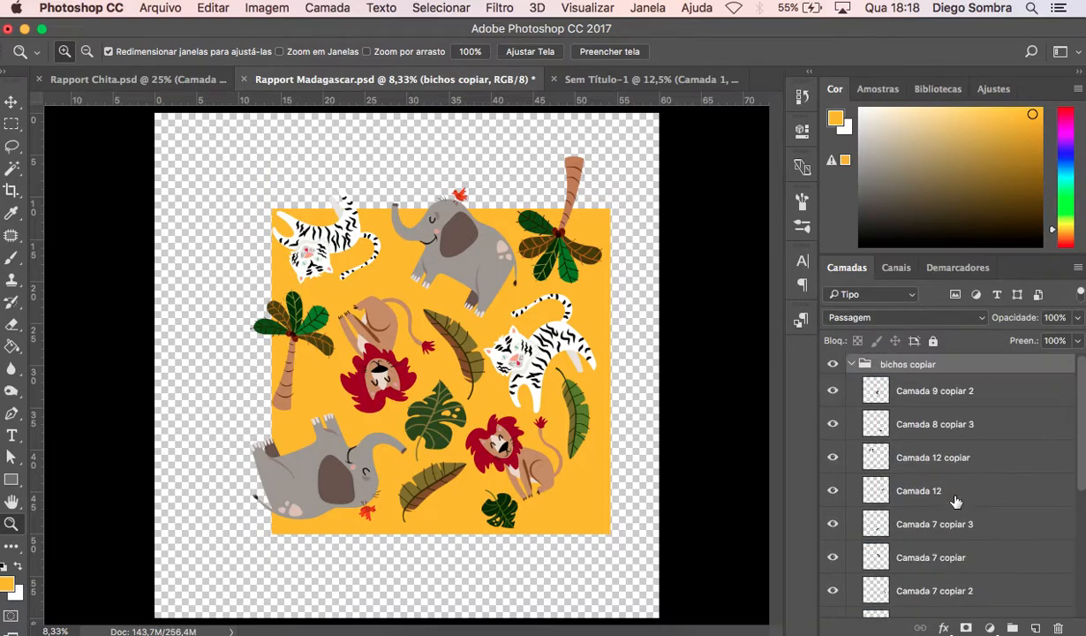
click(852, 364)
right_click(896, 368)
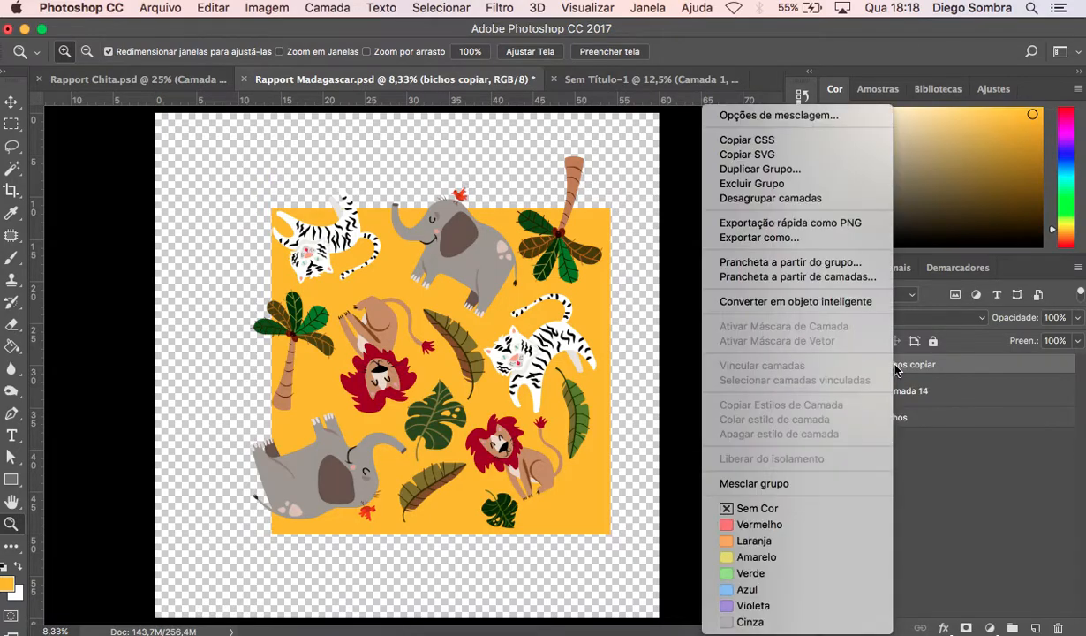
click(938, 415)
click(856, 419)
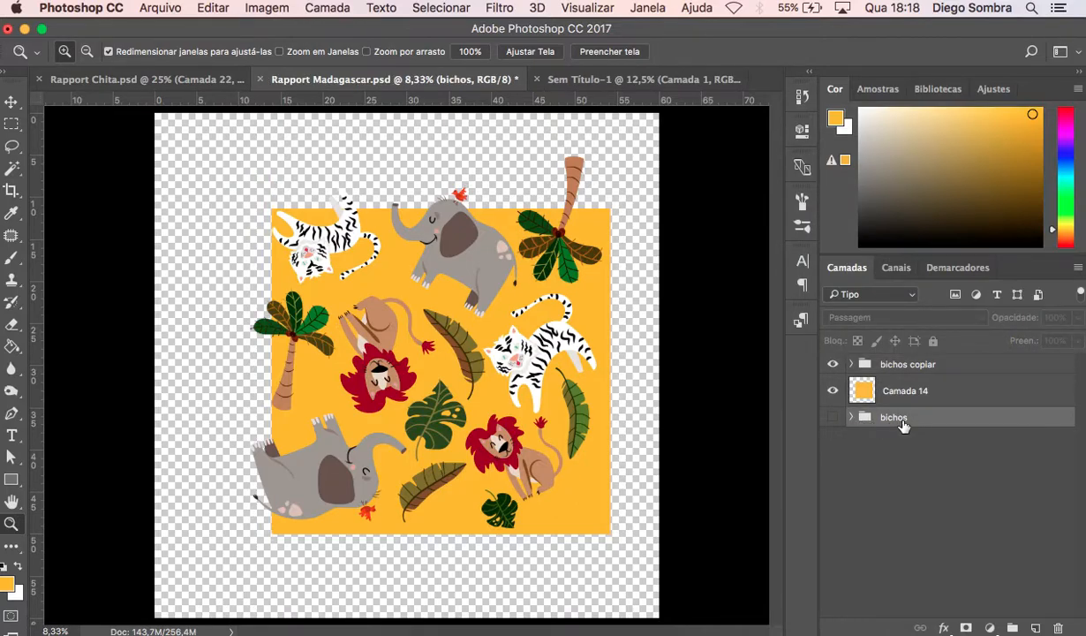
click(852, 418)
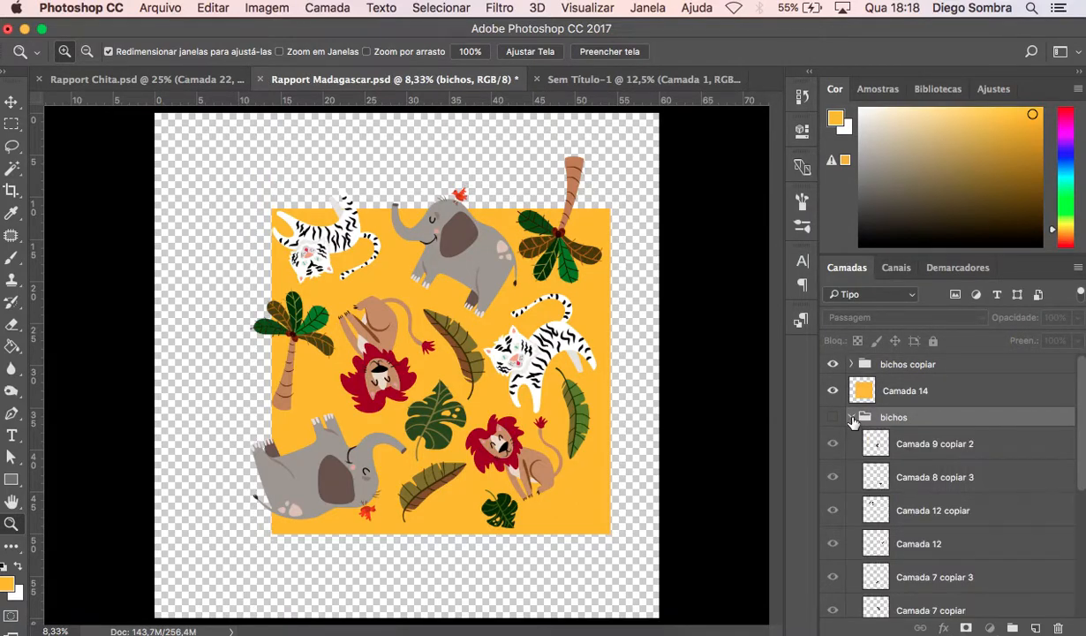
click(852, 418)
Merge the bichos copiar group into a single layer.
click(896, 376)
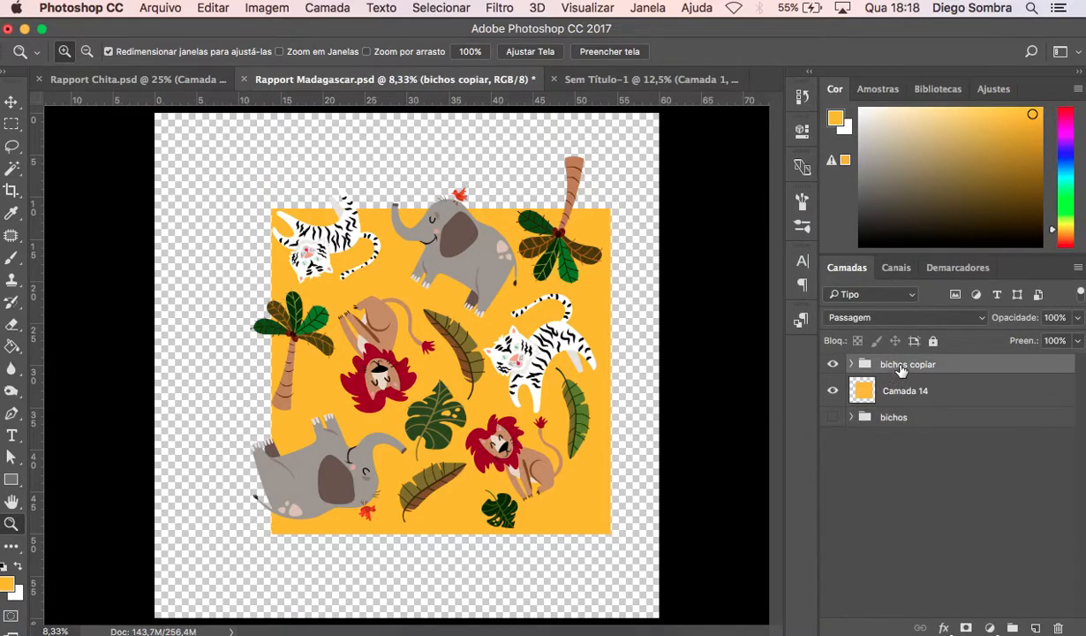
right_click(901, 369)
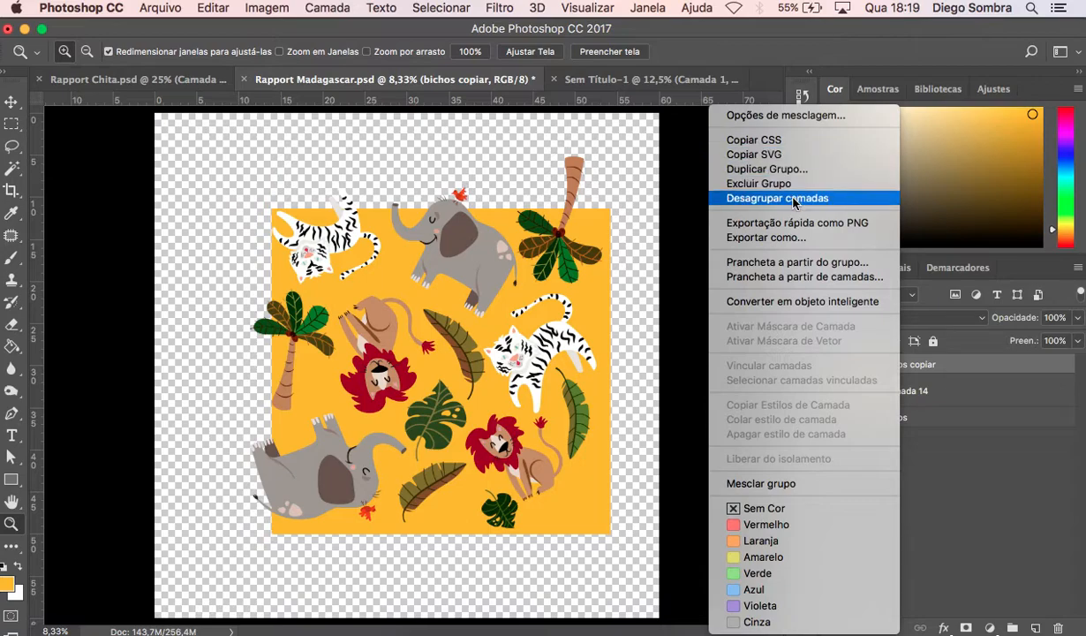
click(928, 367)
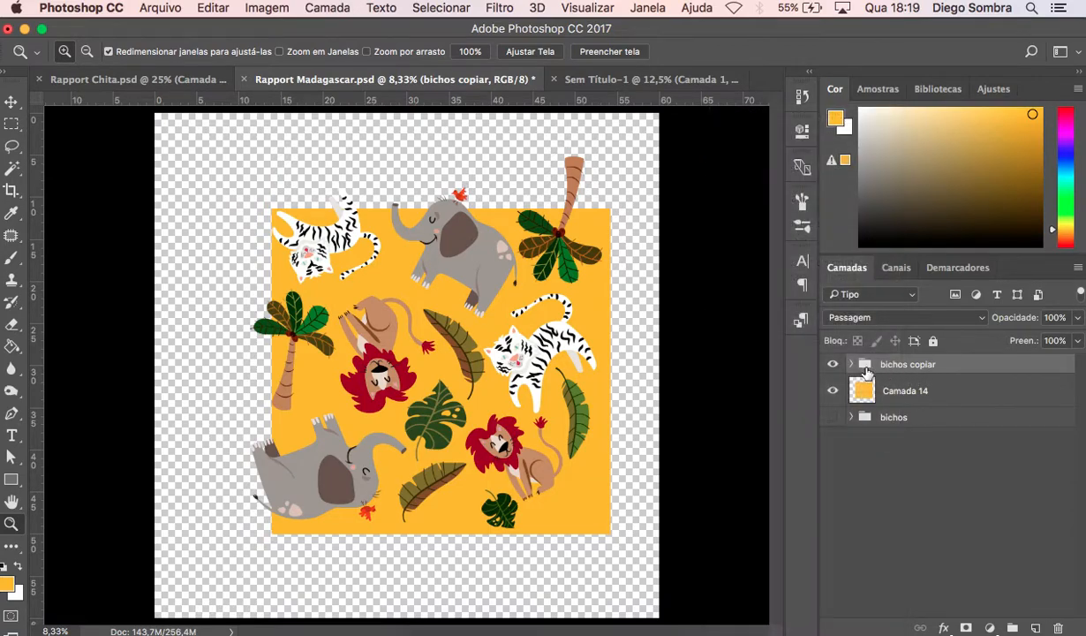
click(852, 364)
right_click(883, 369)
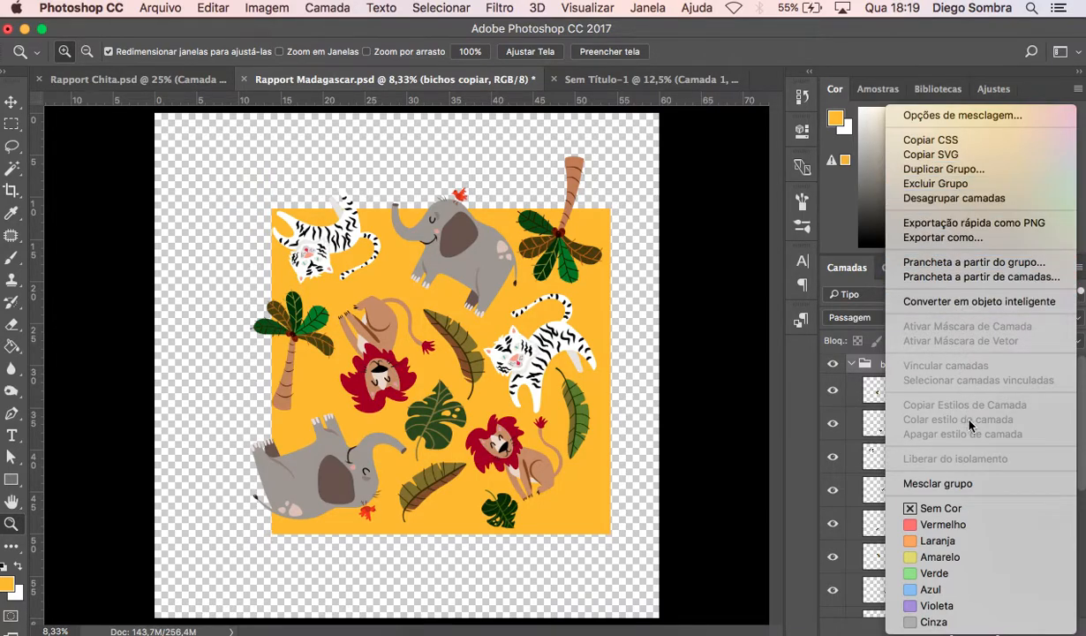
click(923, 484)
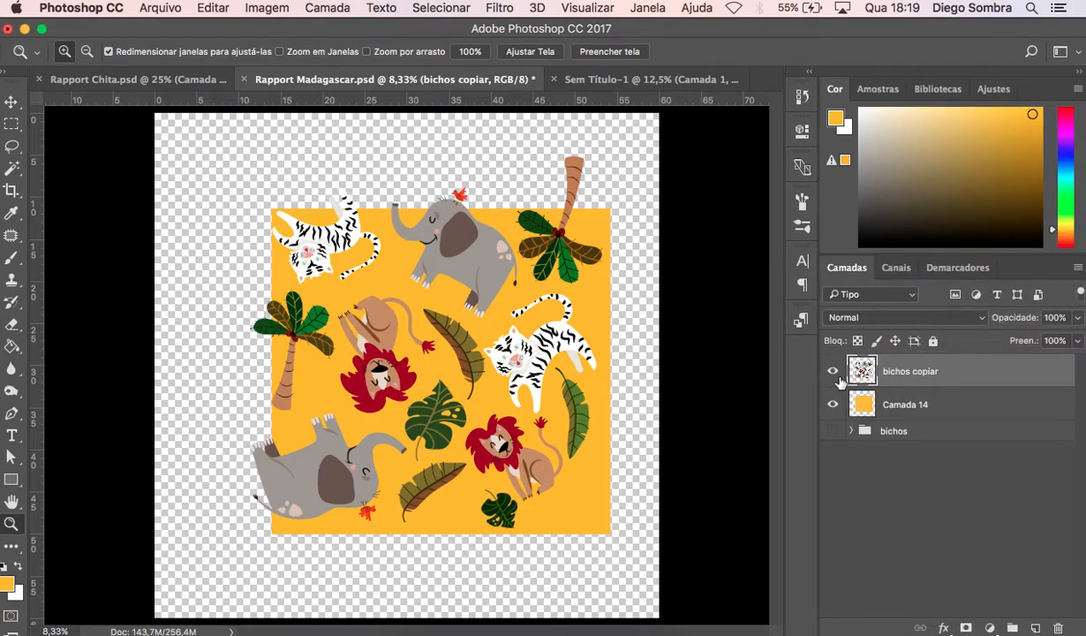
Compare the merged bichos copiar layer with the original bichos group by toggling layer visibility, leaving the bichos group hidden.
click(835, 373)
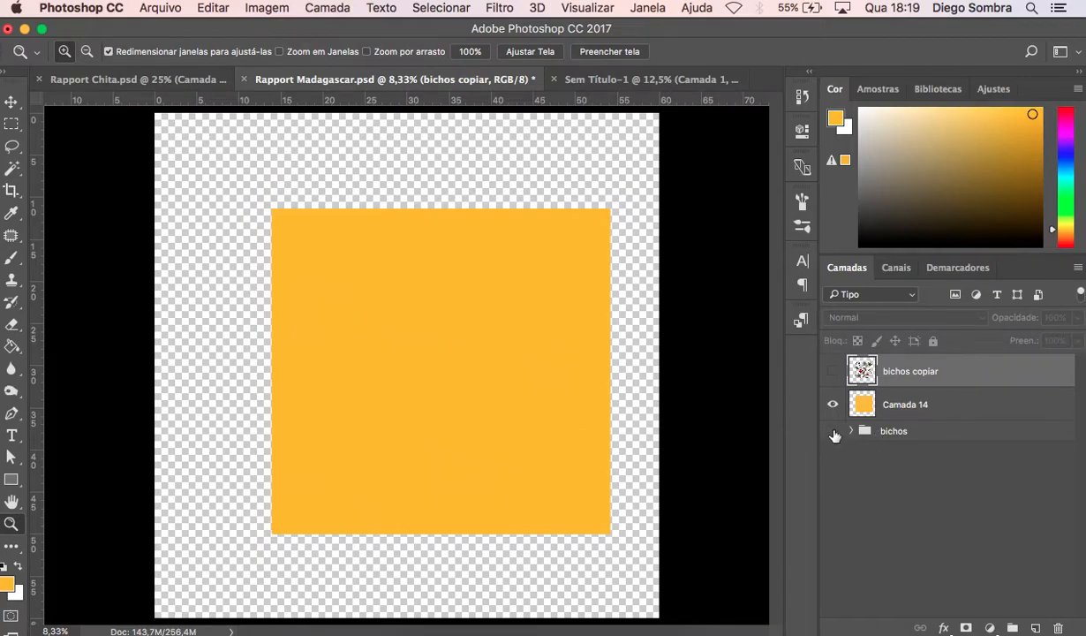
click(832, 404)
click(833, 431)
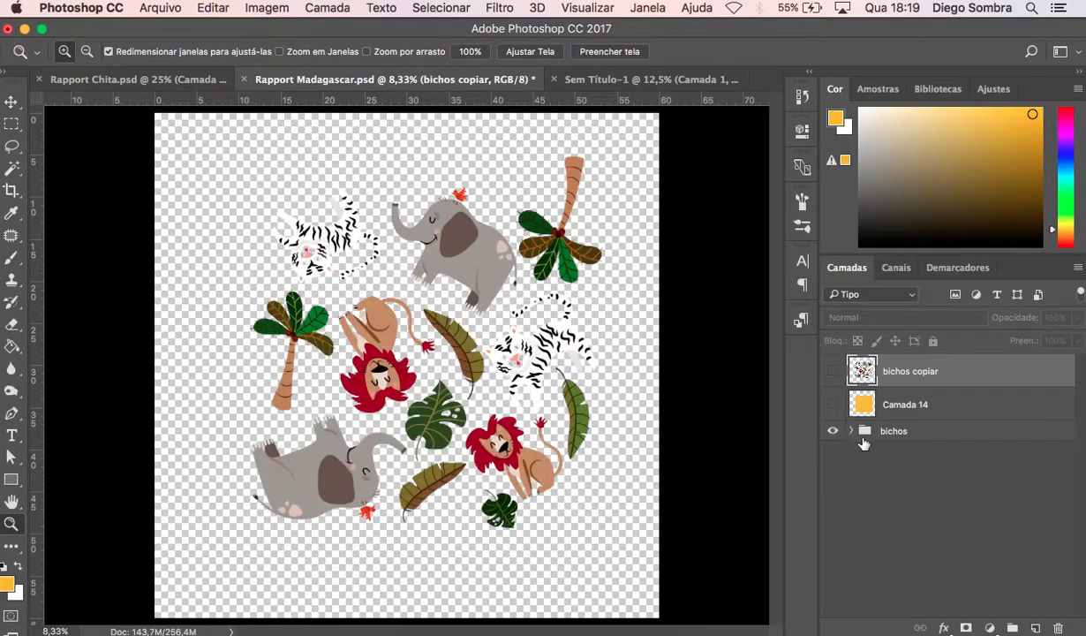
click(851, 431)
click(851, 431)
click(833, 371)
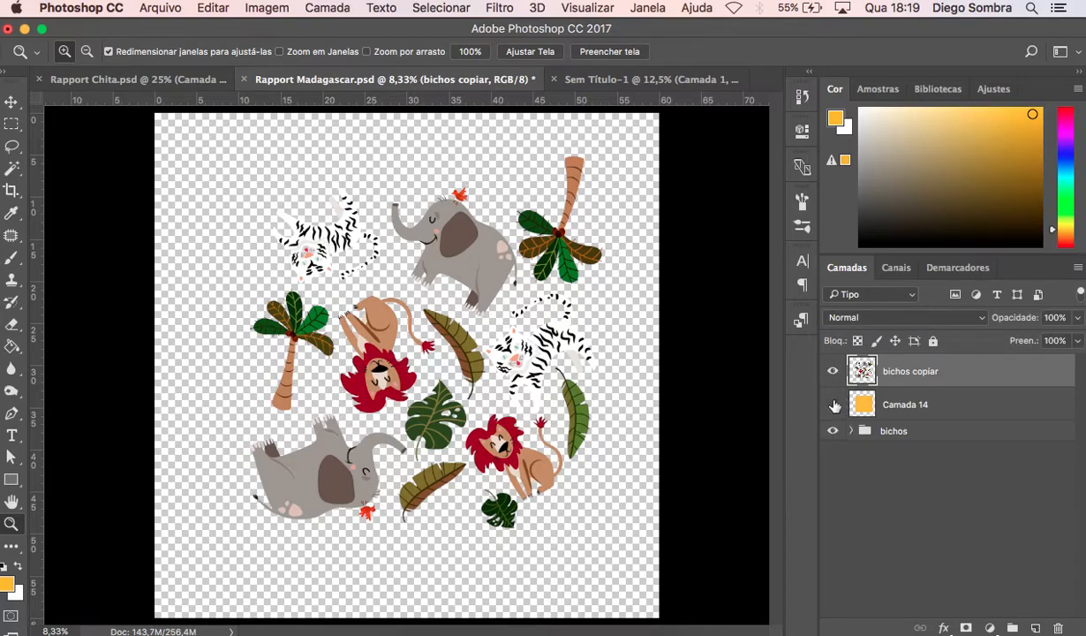
click(833, 405)
click(833, 431)
click(862, 407)
click(879, 371)
click(833, 371)
click(833, 371)
Rename the orange square layer Camada 14 as rapport.
click(871, 407)
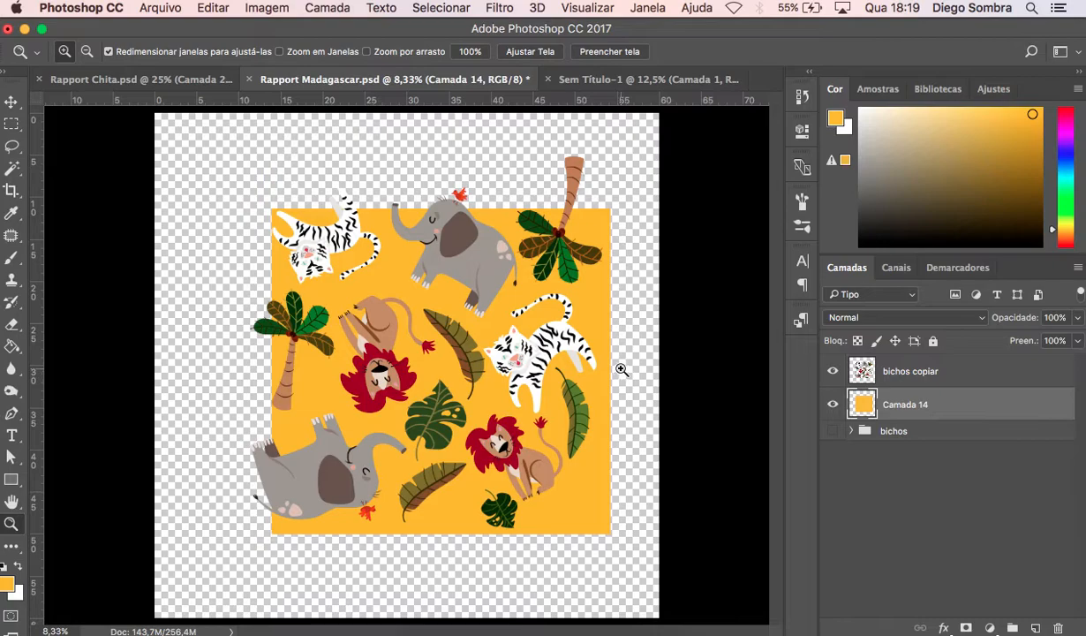
double_click(907, 403)
text(rapport)
key(Return)
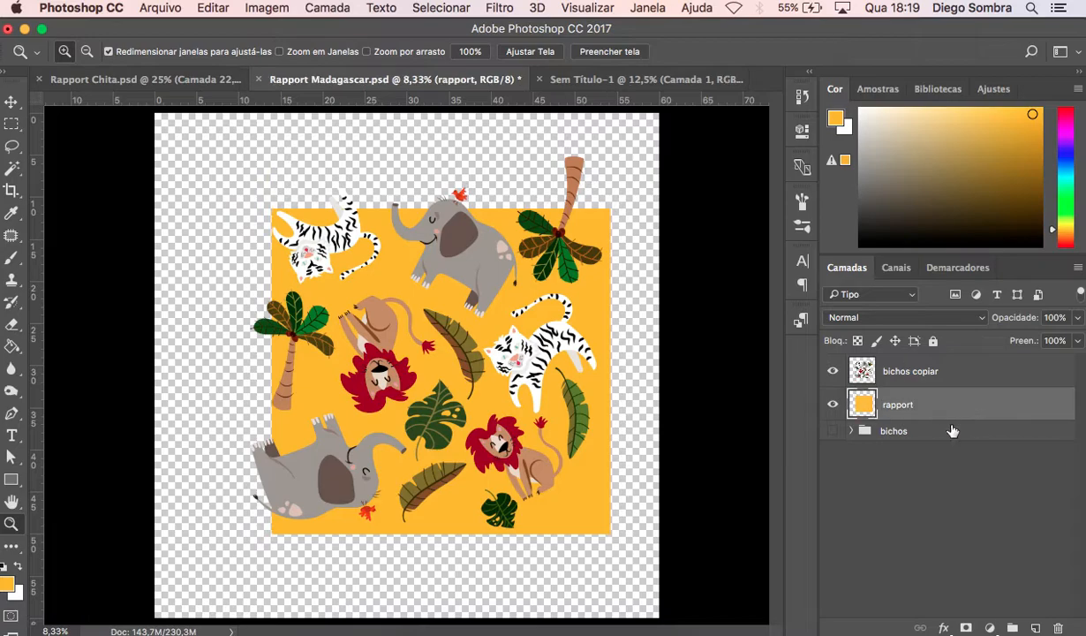
Select the empty area around the orange square on the rapport layer with the Magic Wand.
click(13, 168)
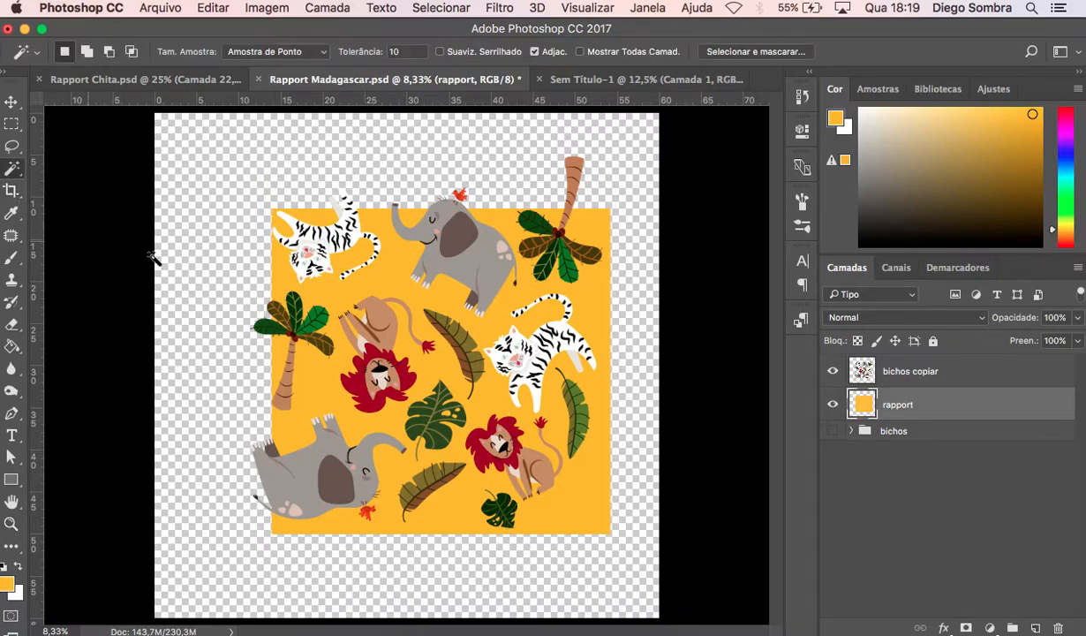
click(451, 331)
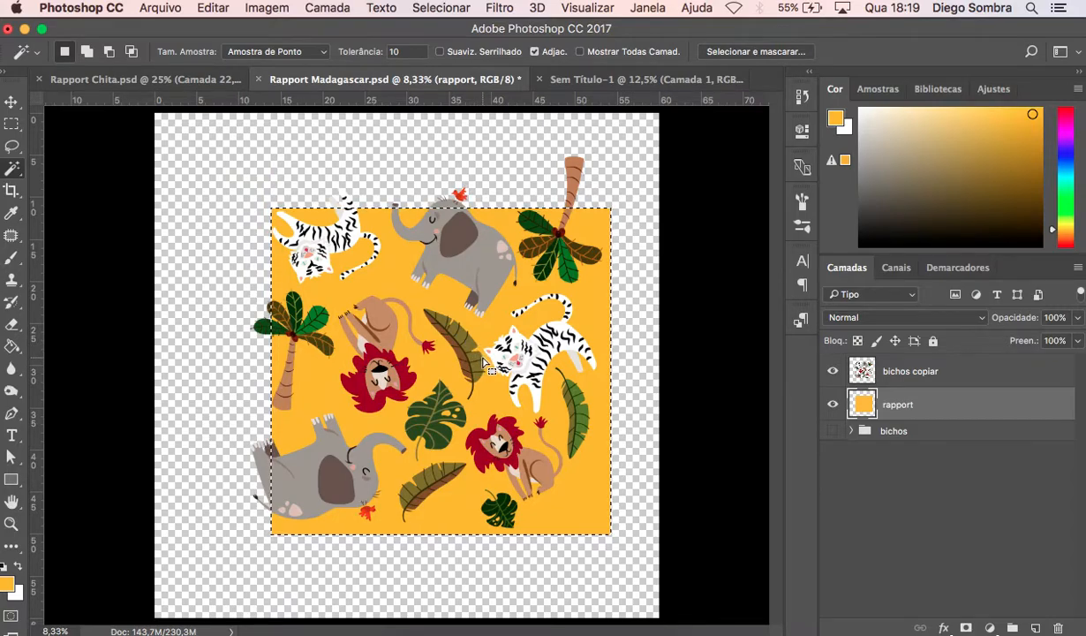
key(super+d)
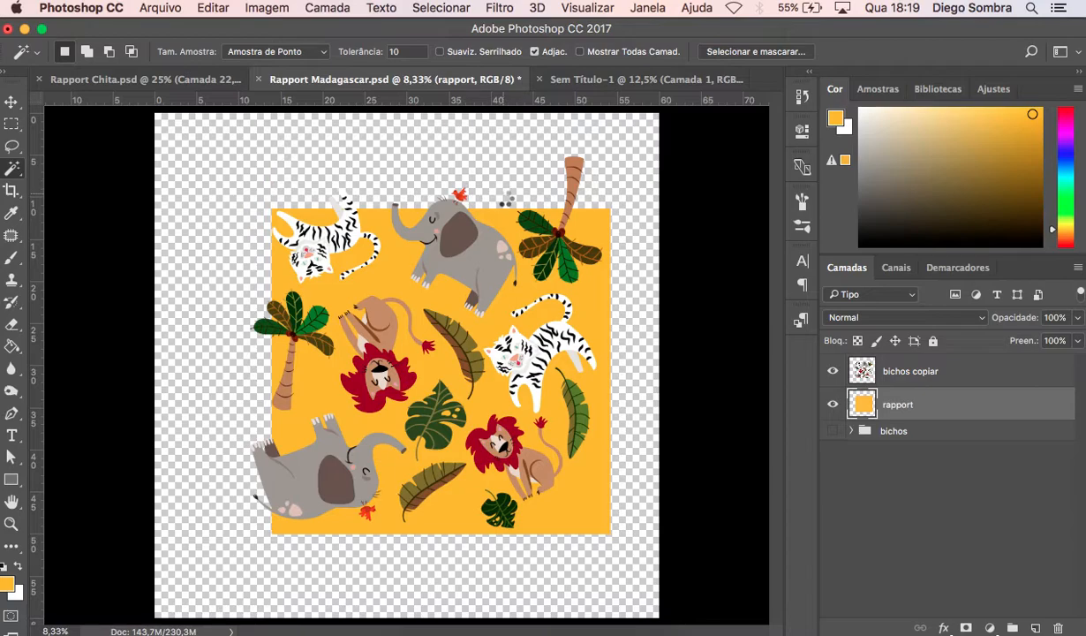
click(634, 300)
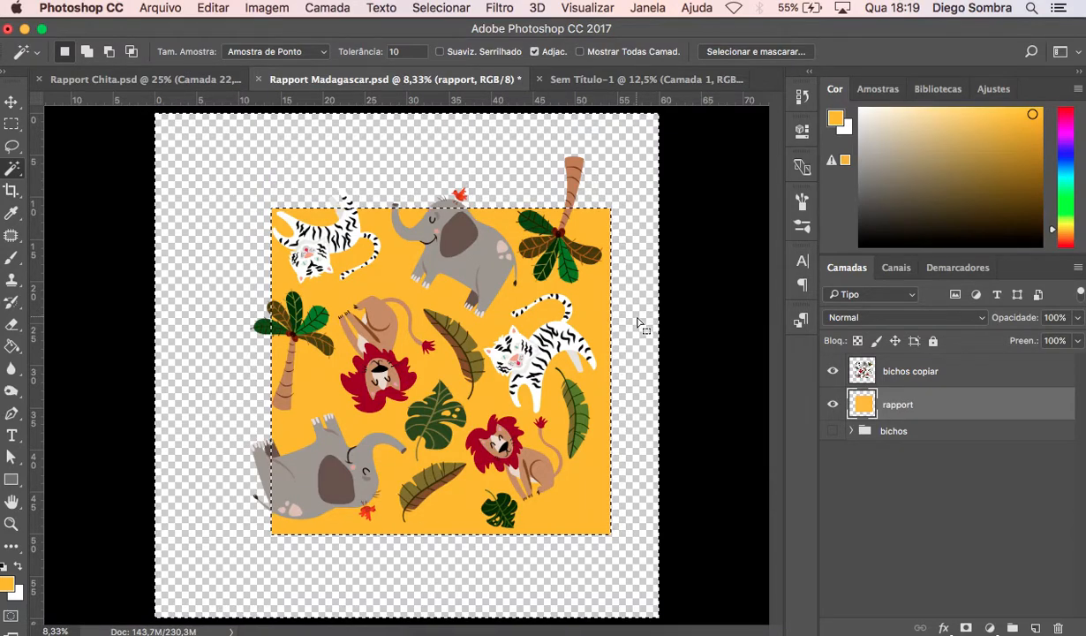
key(super+d)
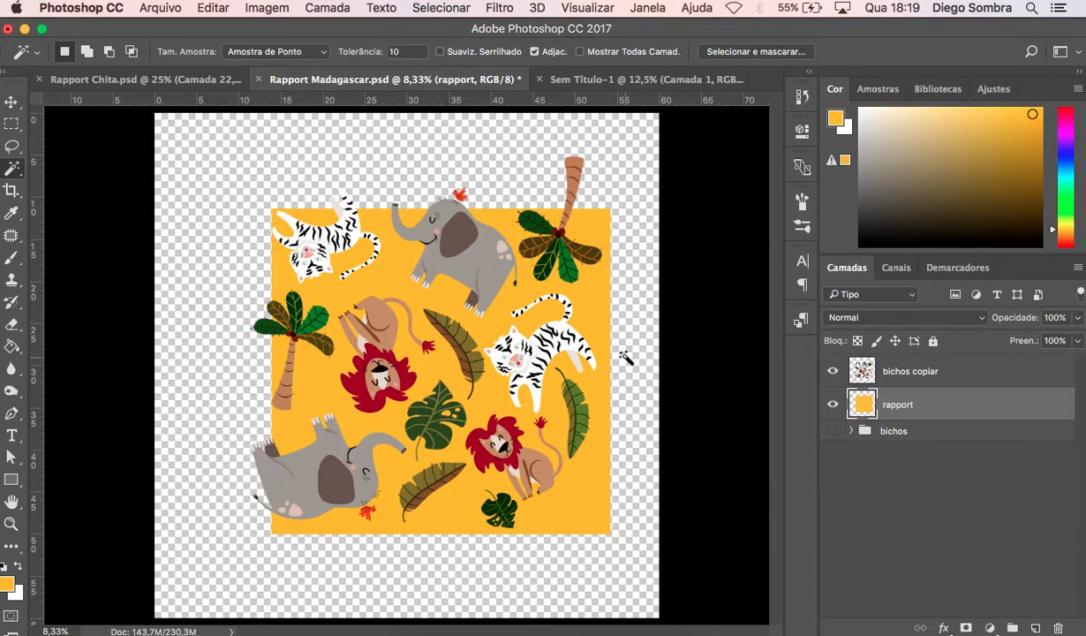
key(shift+super+d)
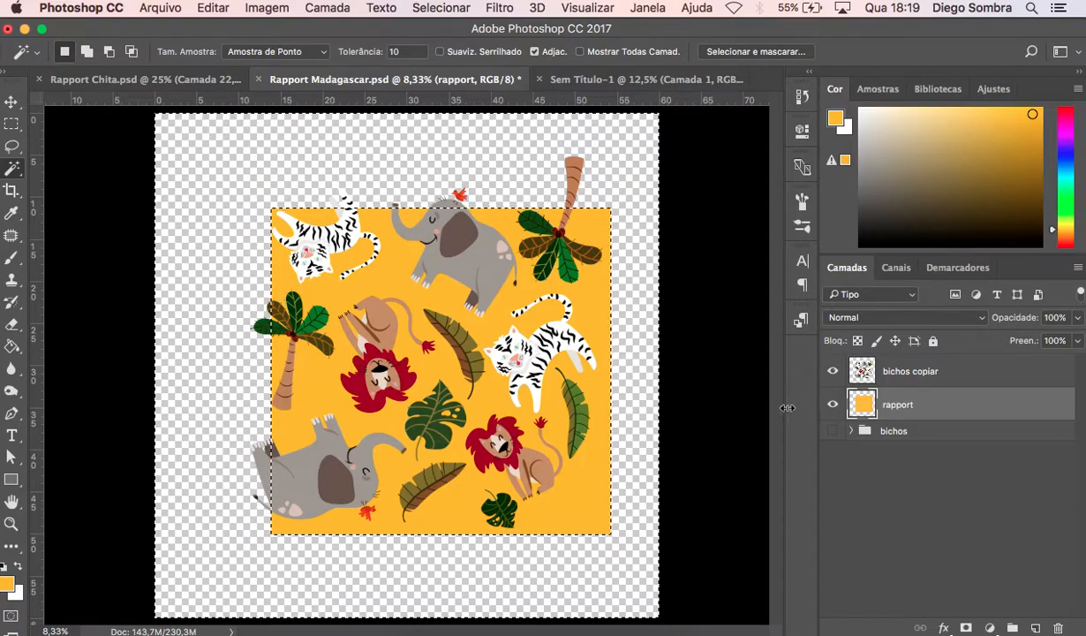
key(super+d)
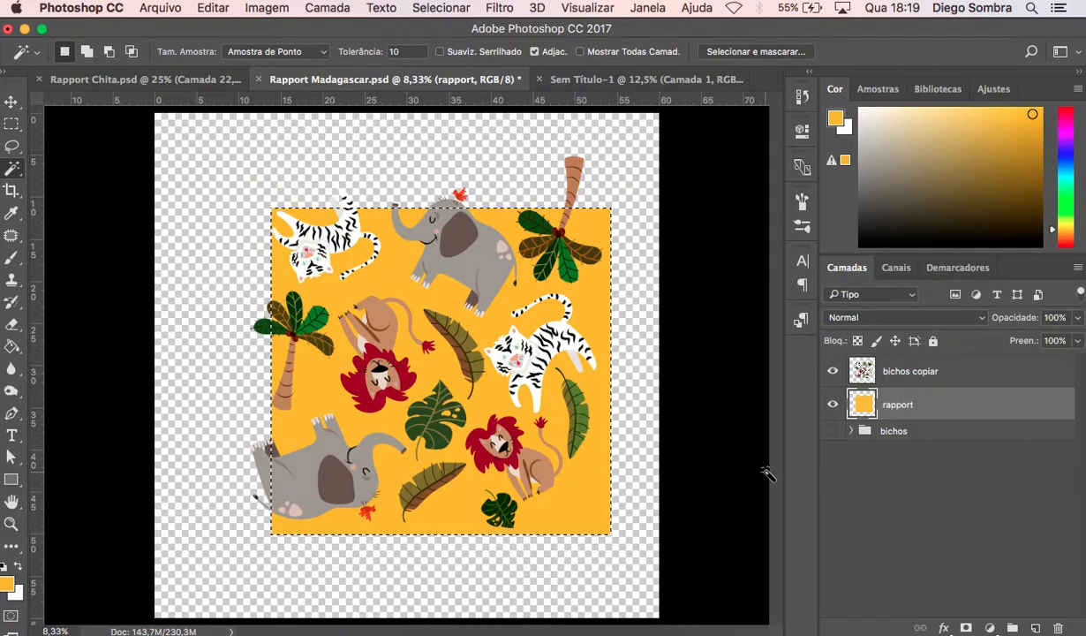
key(super+d)
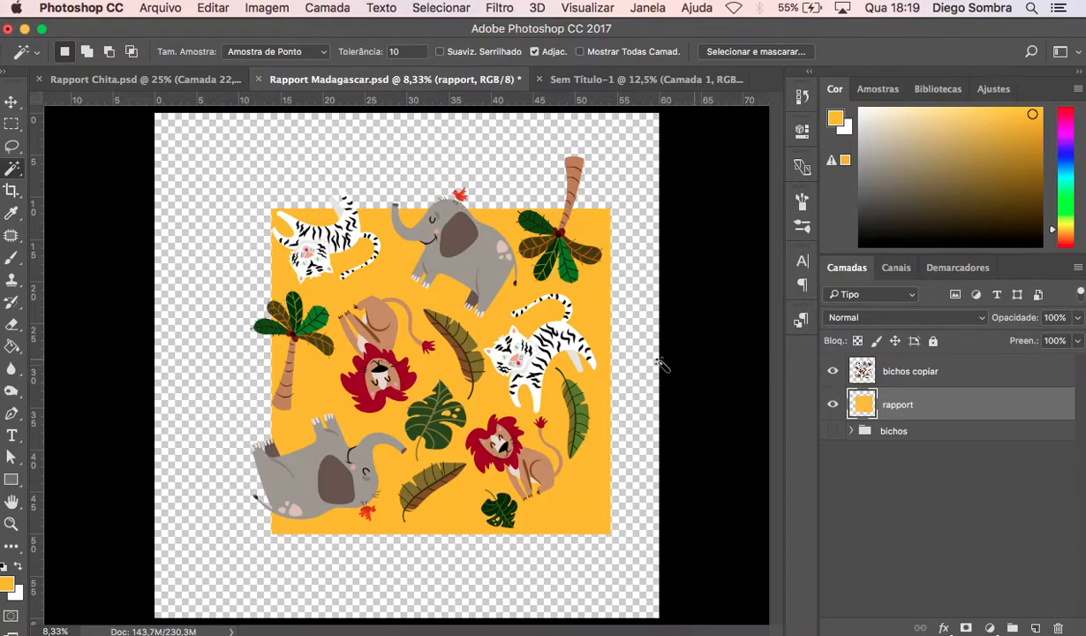
key(super+shift+d)
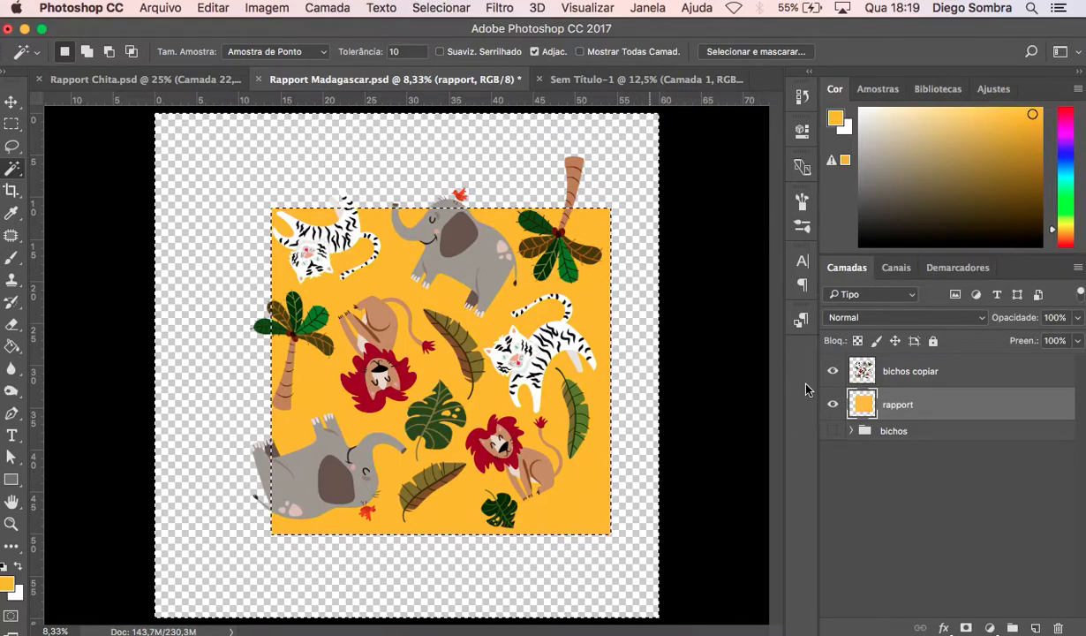
click(941, 378)
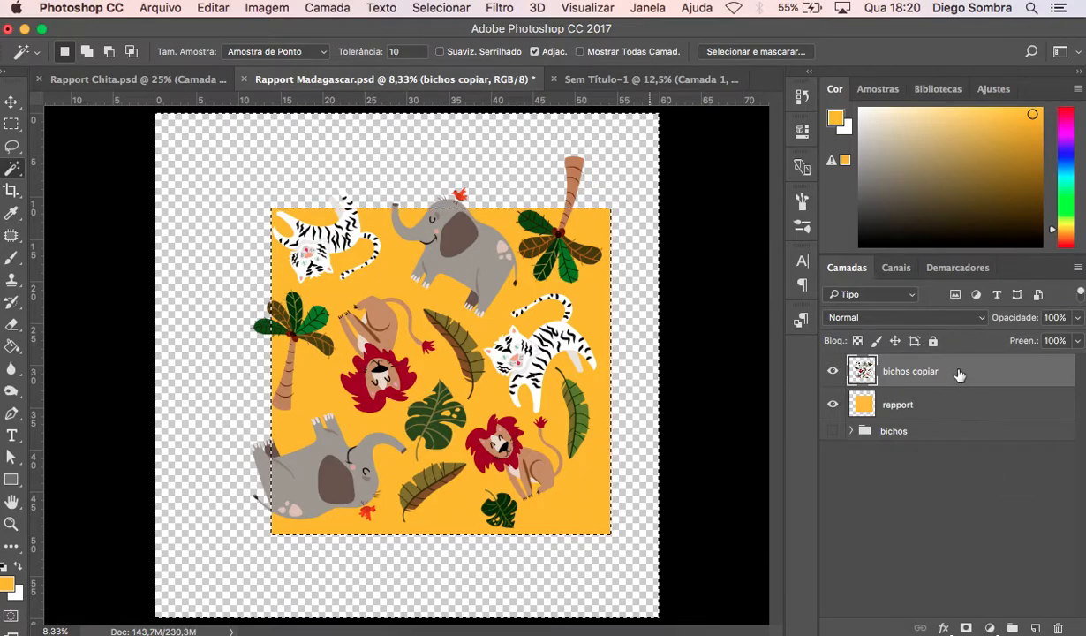
right_click(959, 376)
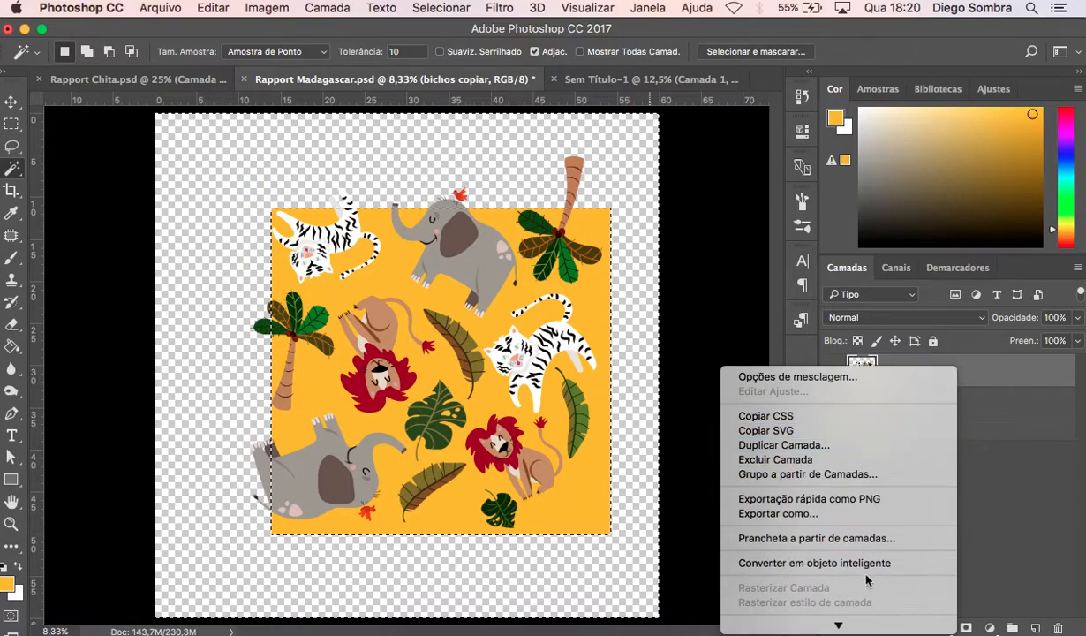
scroll(868, 580, down, 5)
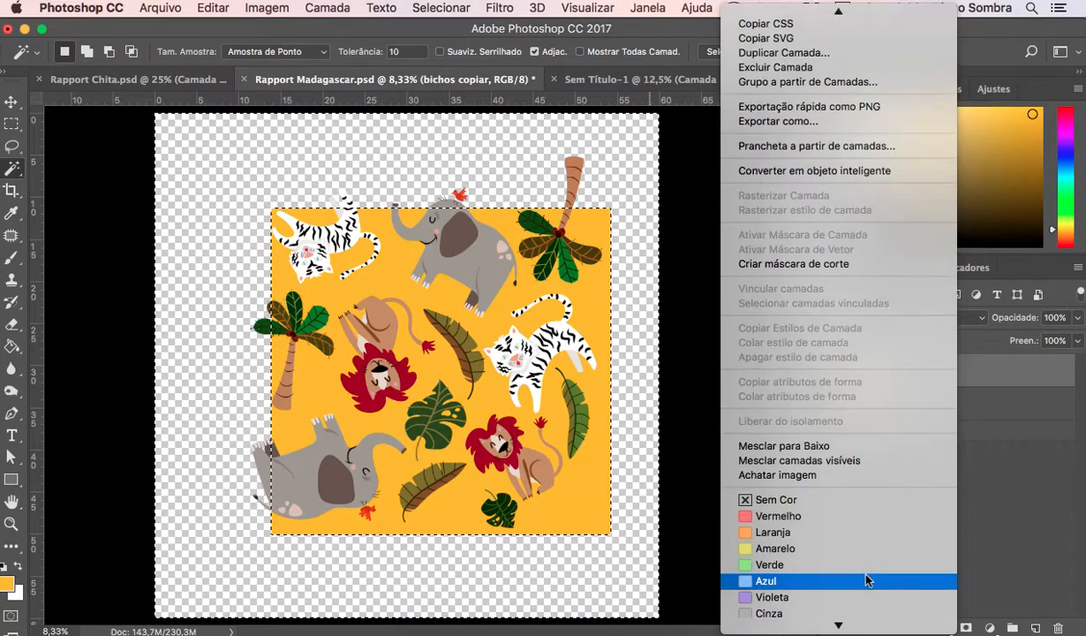
scroll(866, 583, up, 3)
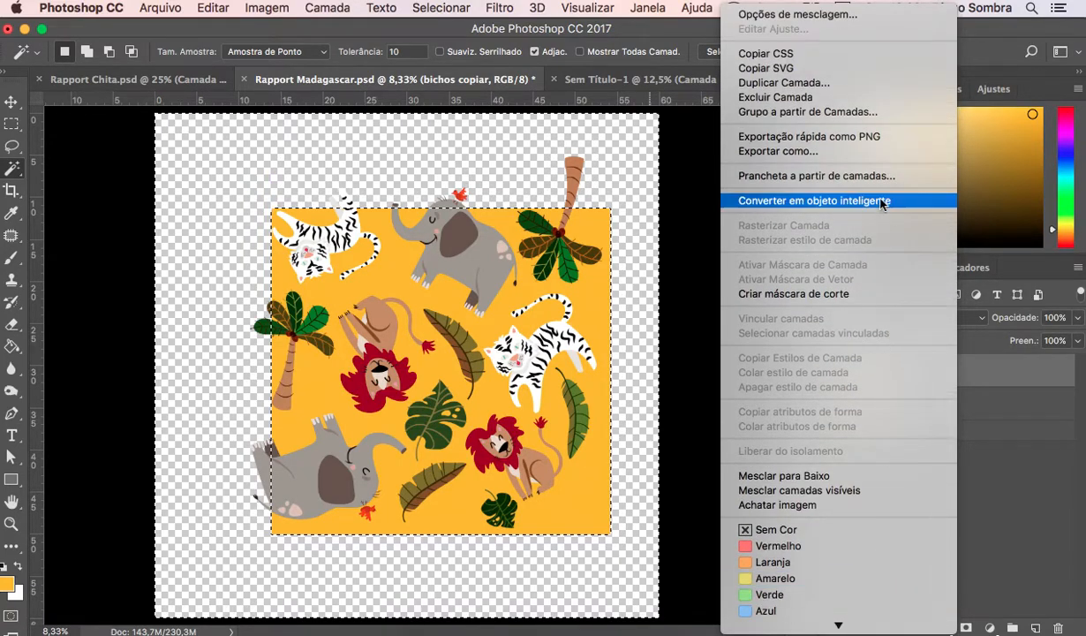
click(782, 82)
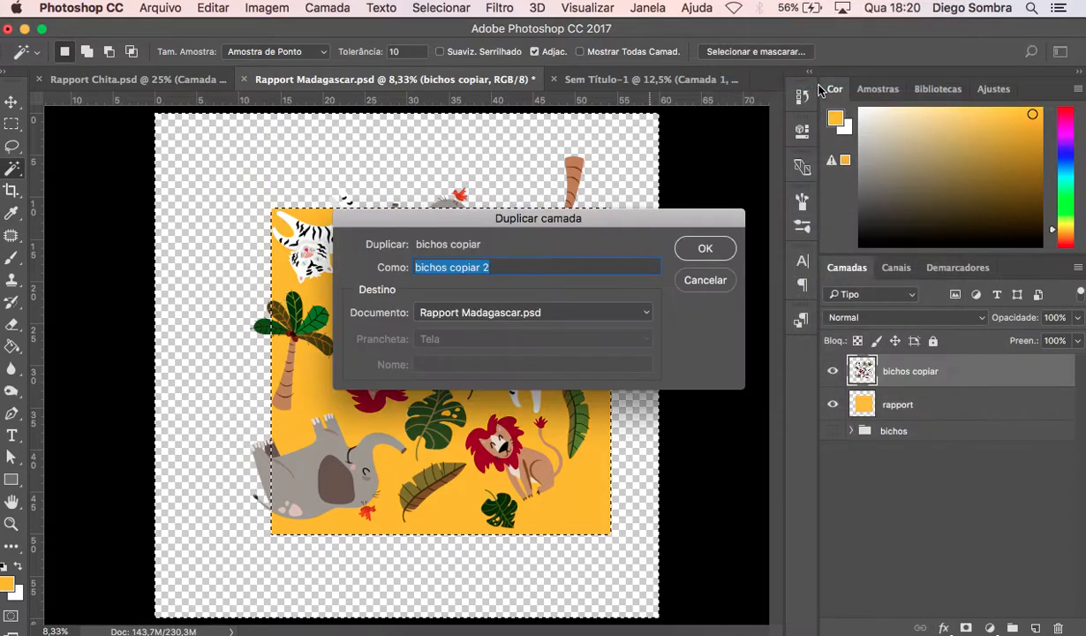
click(707, 249)
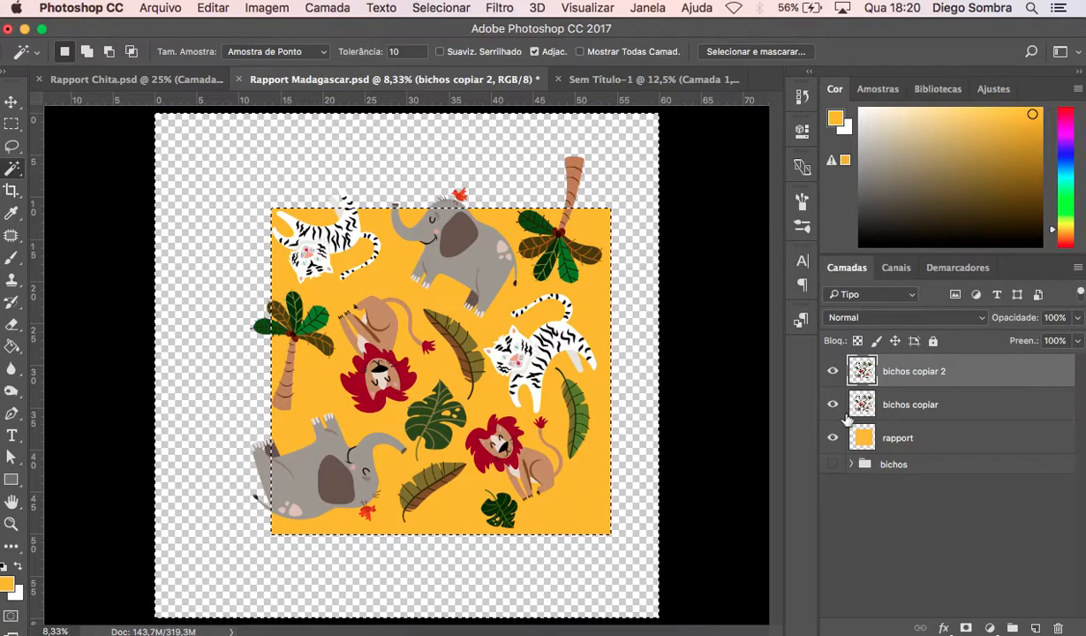
click(833, 408)
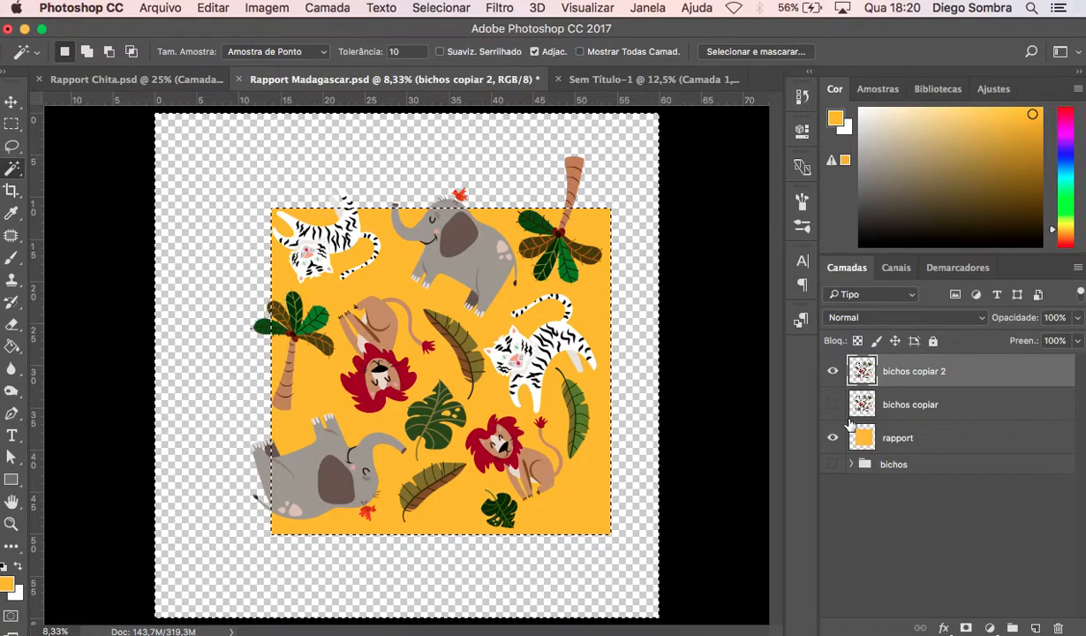
click(833, 405)
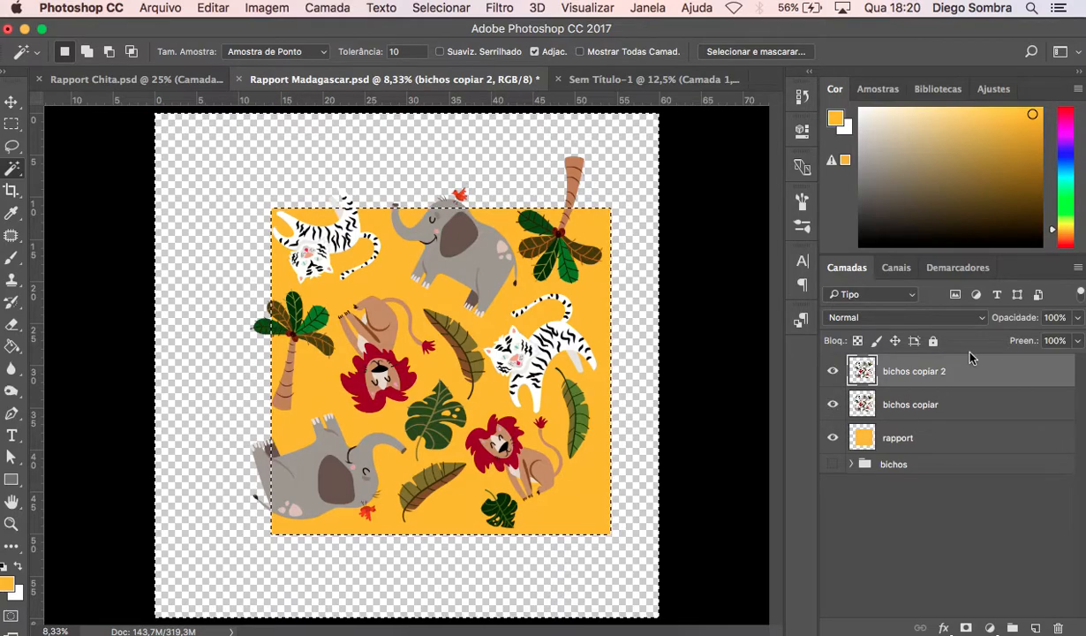
key(super+x)
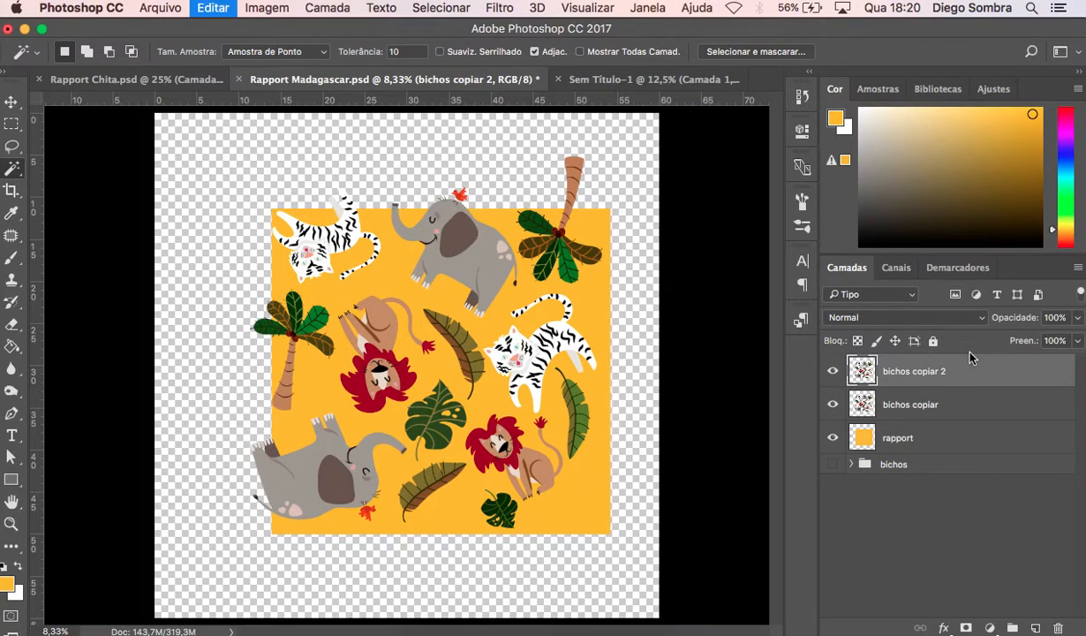
key(super+z)
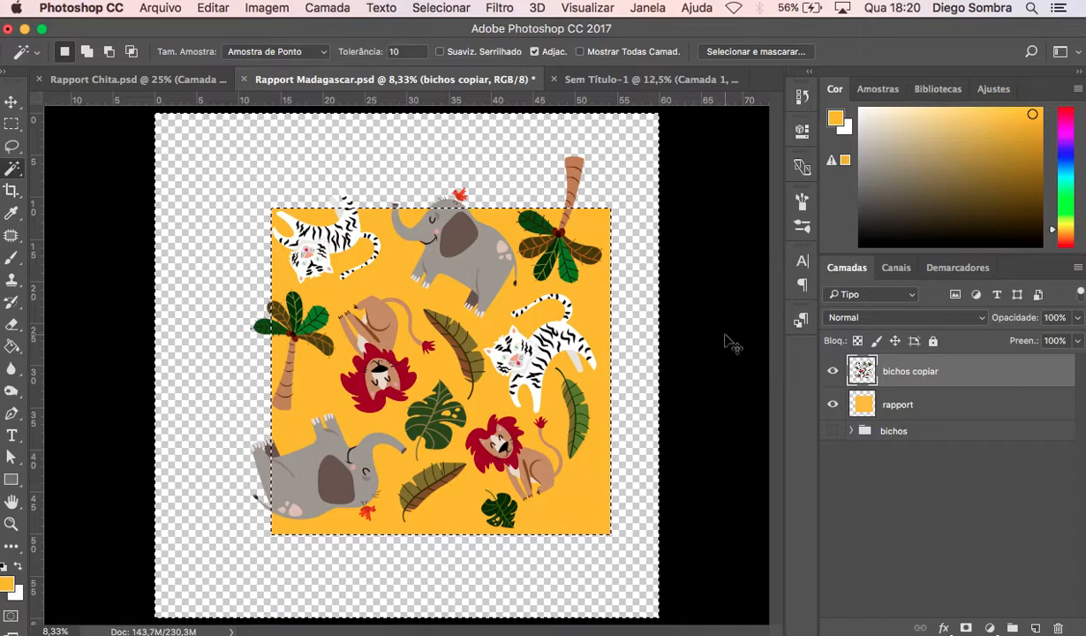
Copy the motif parts outside the orange square from bichos copiar to a new layer, and check them with bichos copiar briefly hidden.
key(super+j)
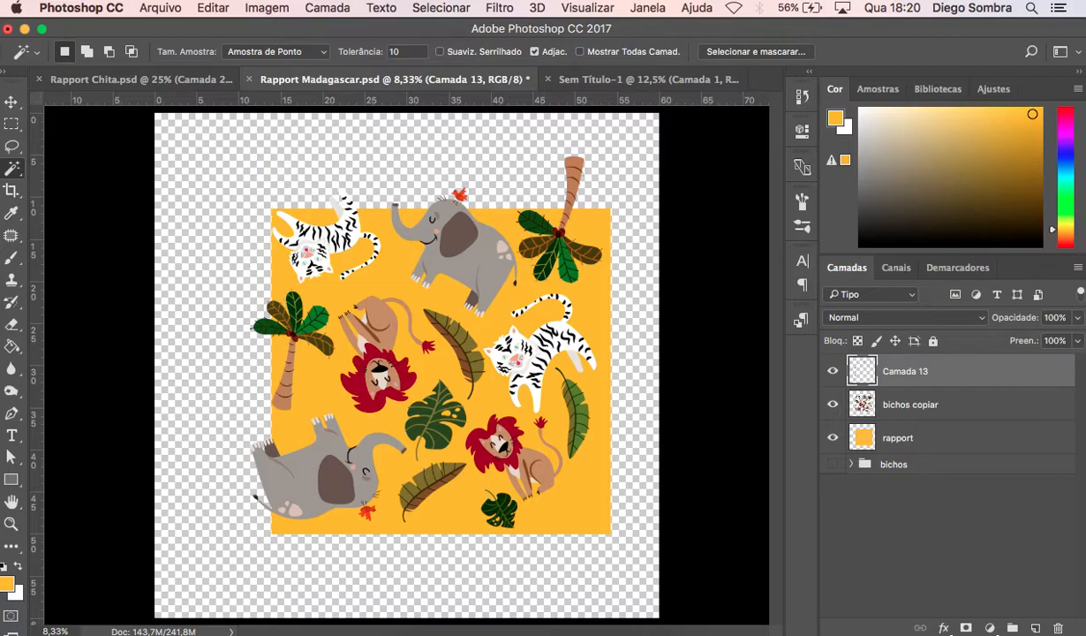
click(908, 405)
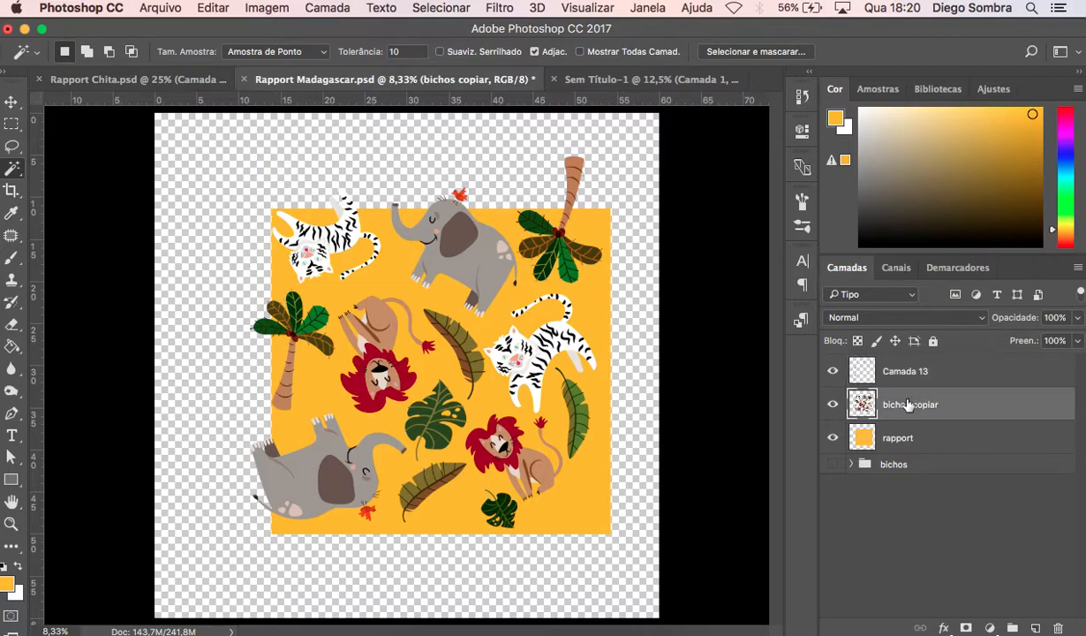
right_click(908, 404)
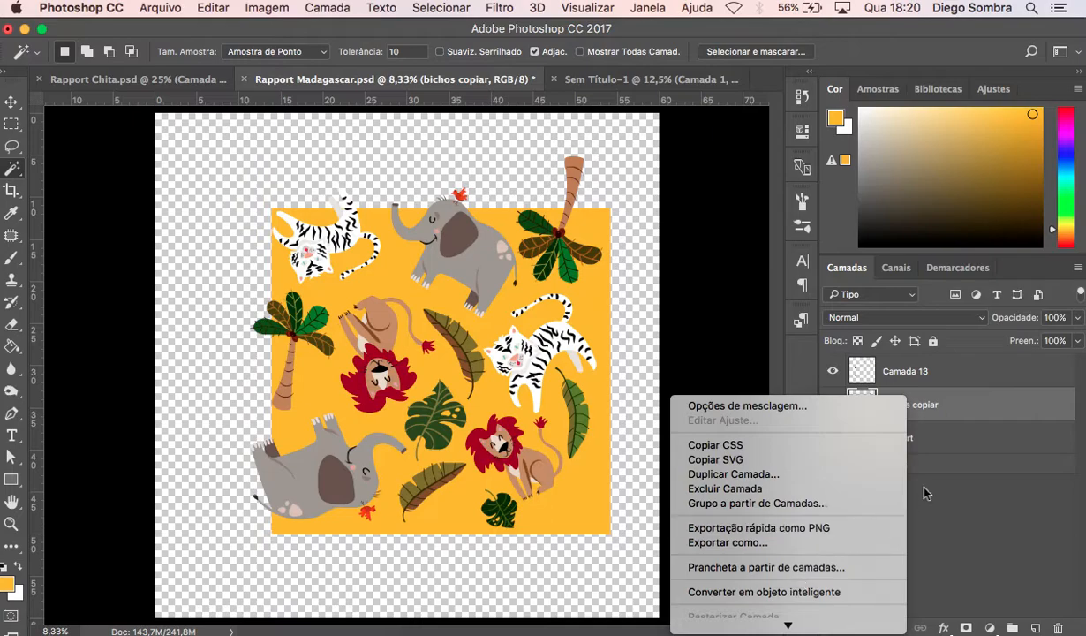
click(962, 441)
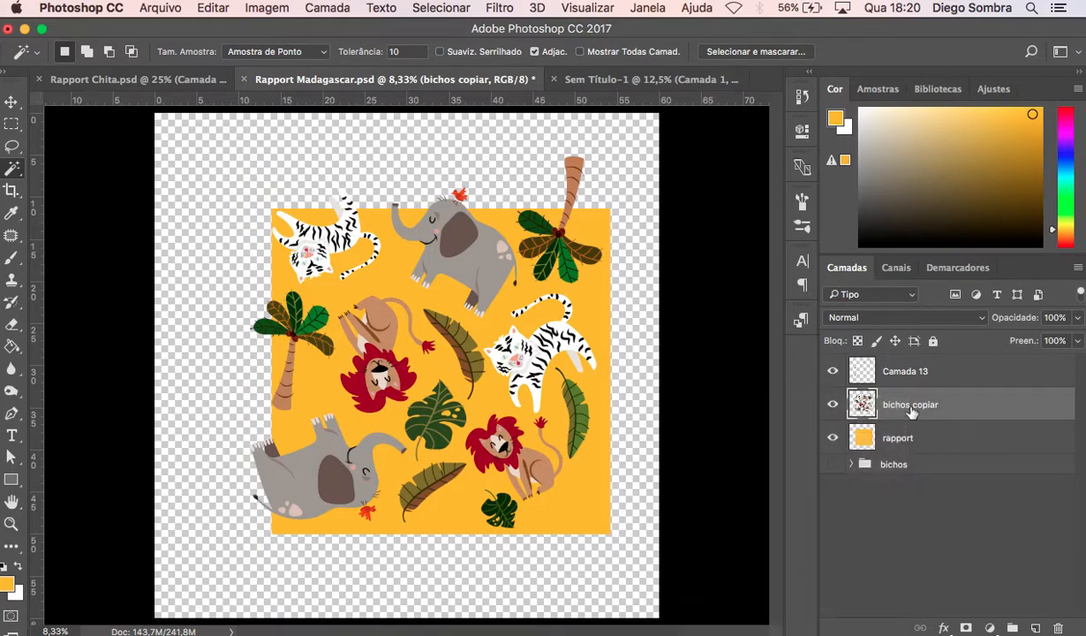
click(833, 412)
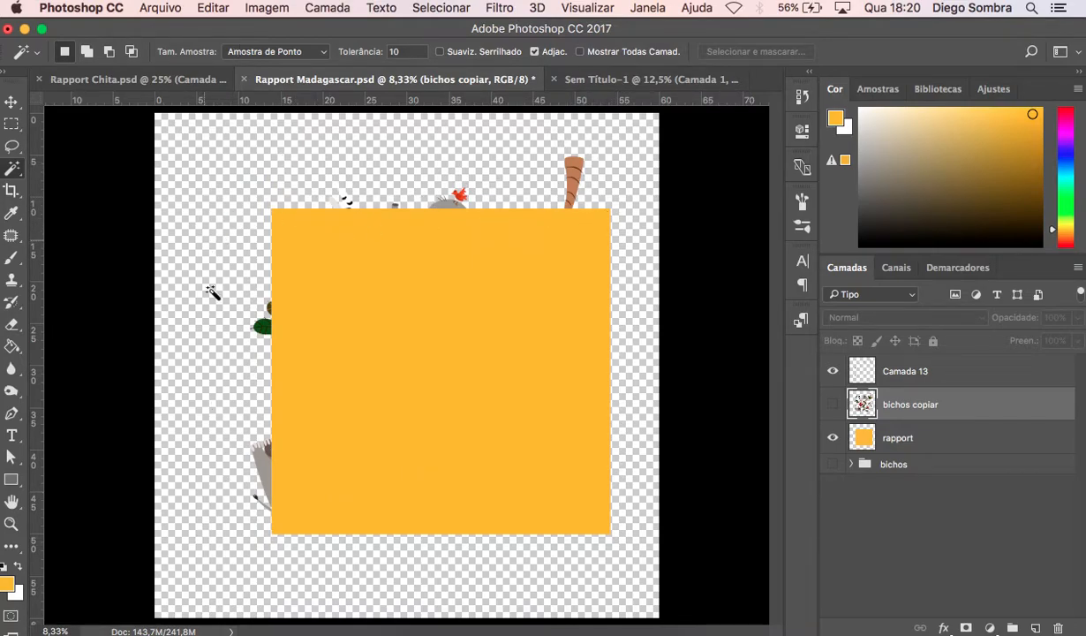
click(836, 408)
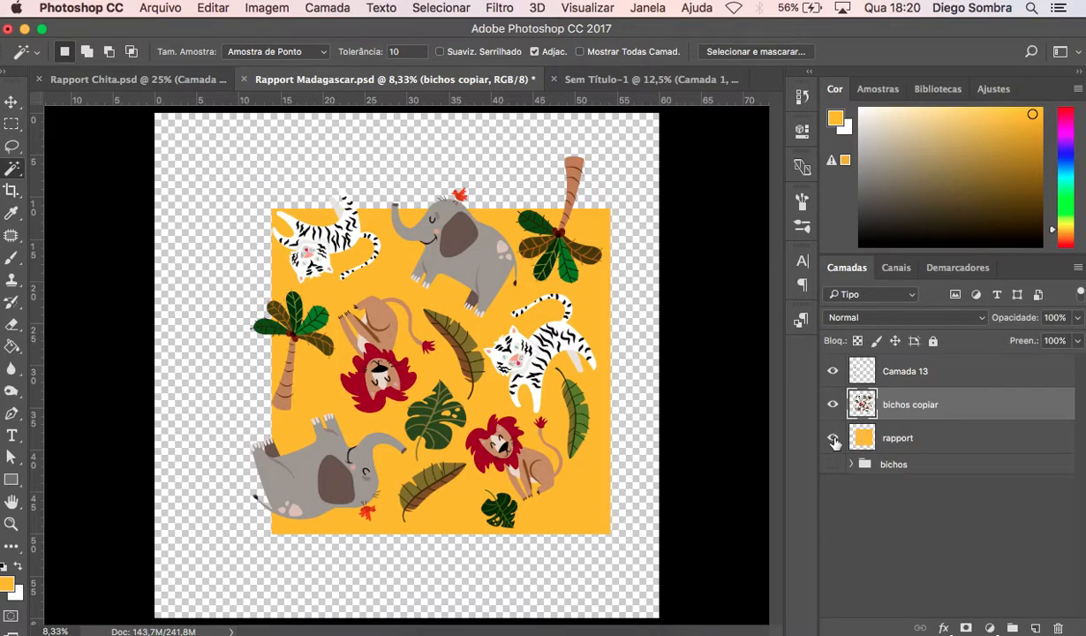
Reselect the empty area around the orange square on the rapport layer and check the protruding pieces with bichos copiar briefly hidden.
click(833, 439)
click(834, 439)
click(867, 443)
click(638, 277)
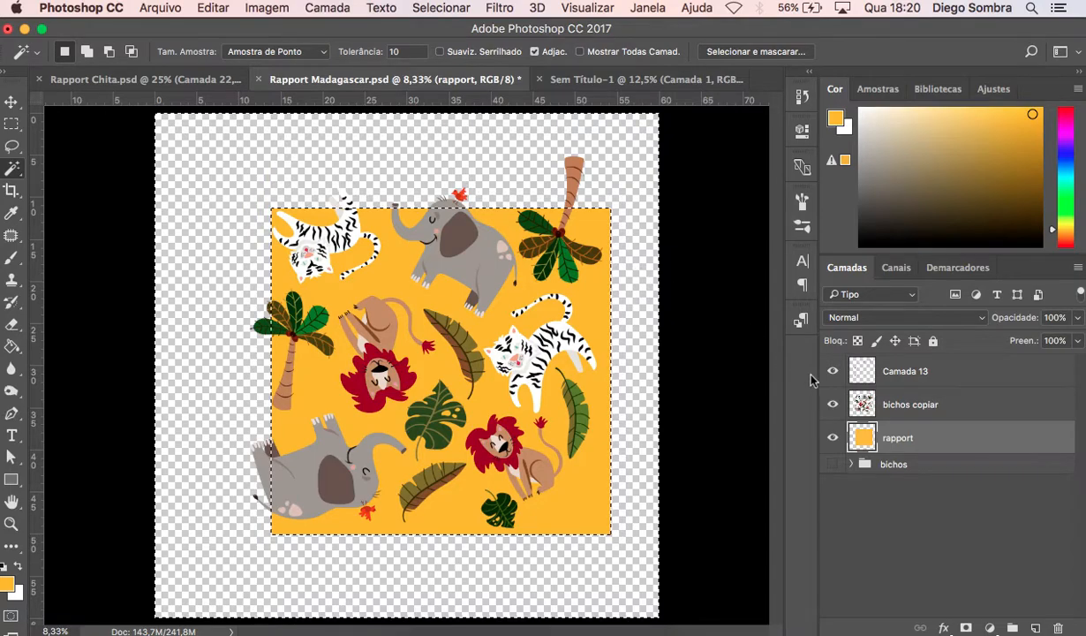
click(835, 406)
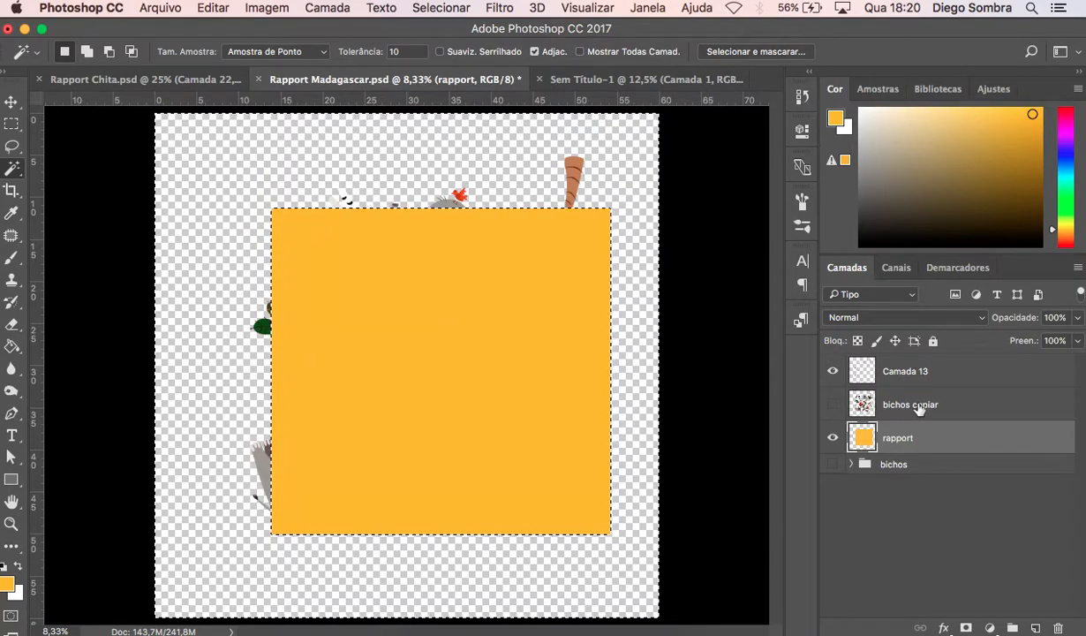
click(834, 407)
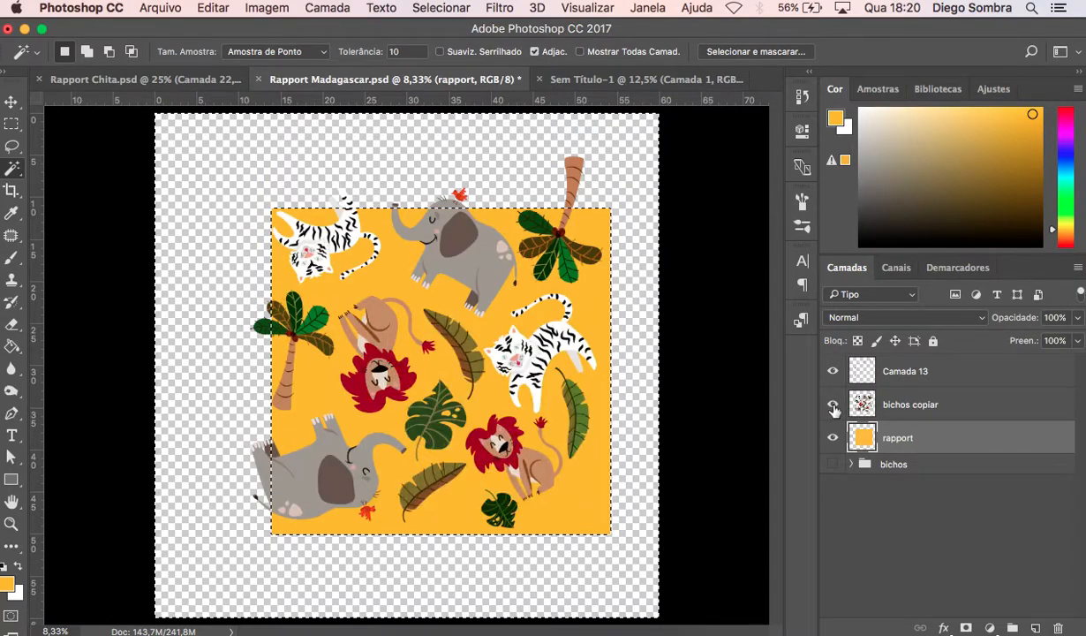
With Camada 13 active and nothing selected, hide the bichos copiar layer and examine the motif pieces around the orange square's edges.
click(918, 382)
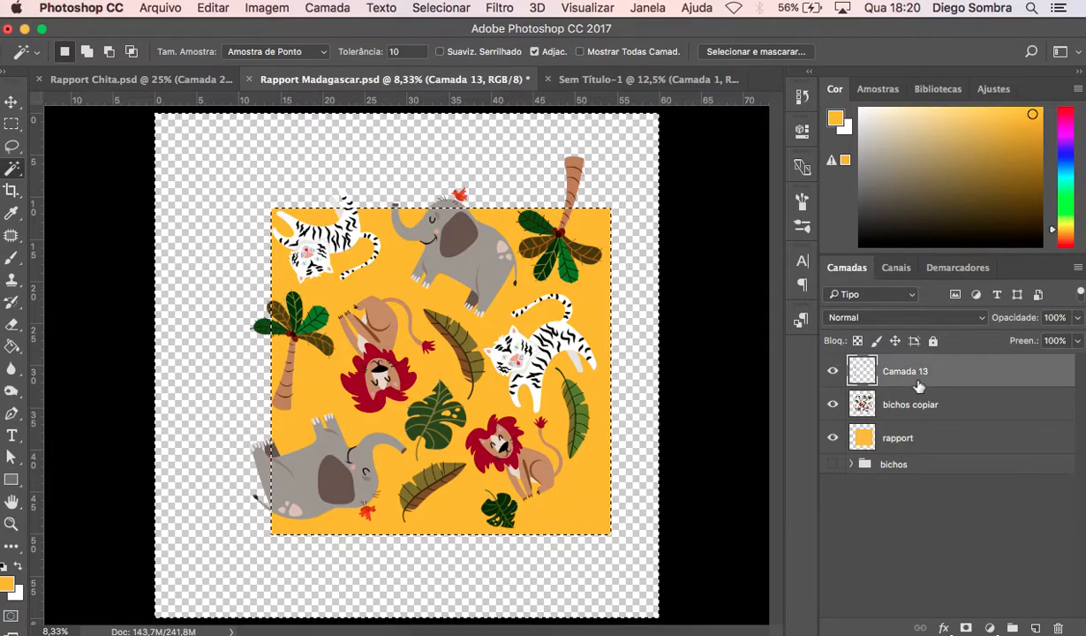
key(super+d)
key(z)
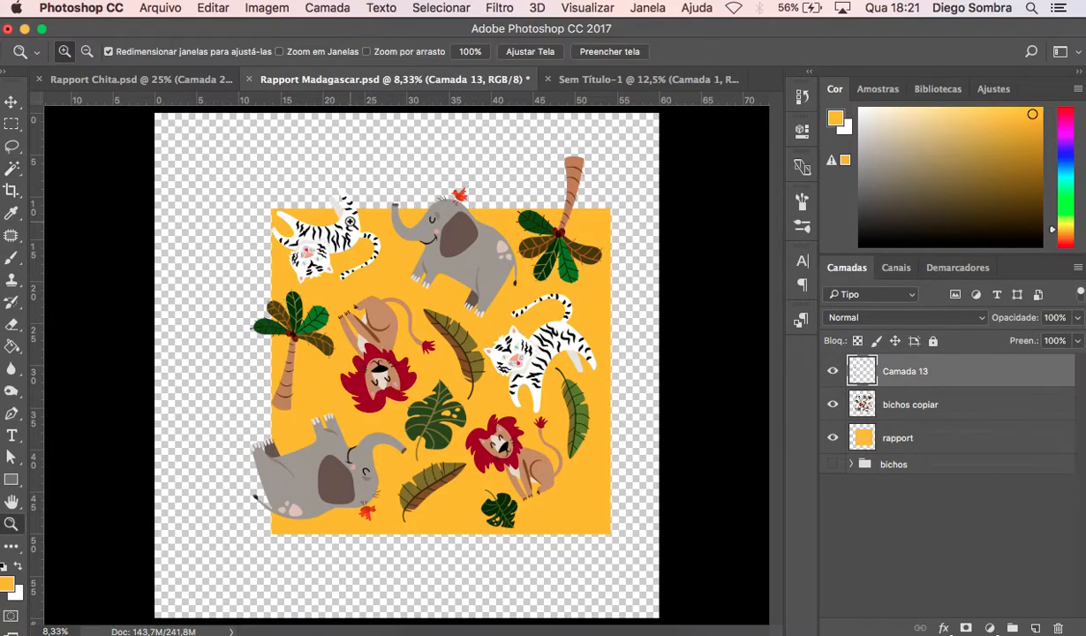
click(325, 189)
click(325, 189)
click(325, 189)
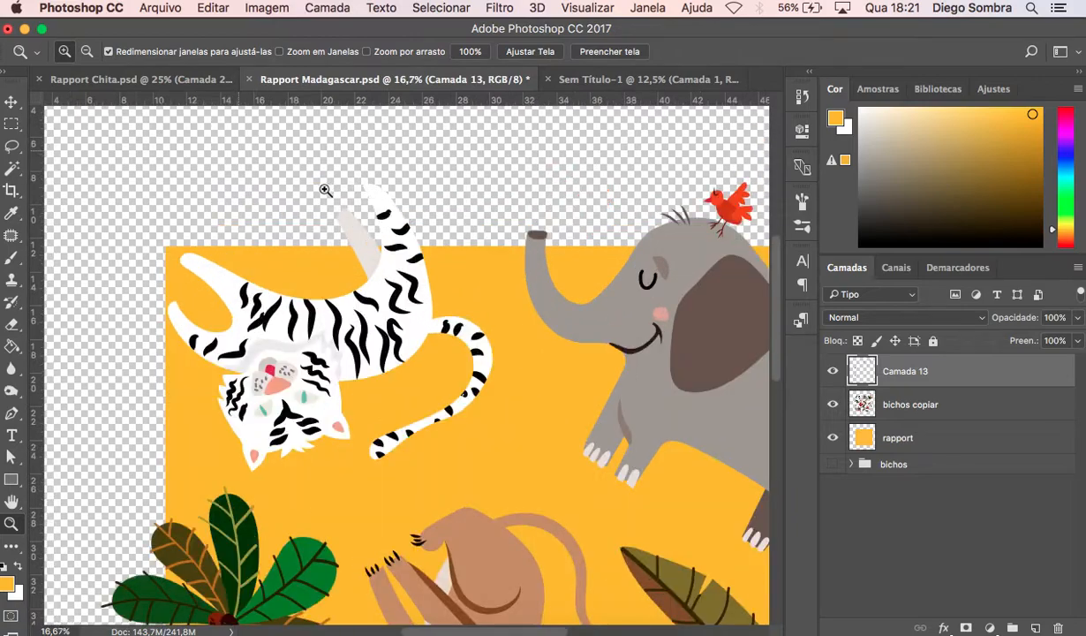
click(834, 405)
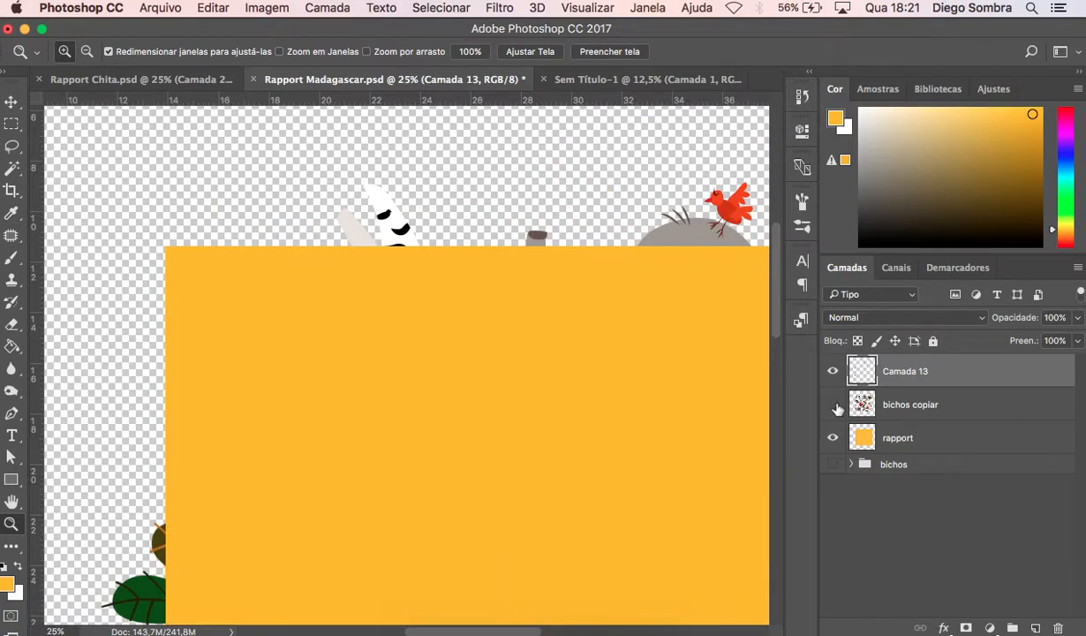
scroll(459, 224, right, 10)
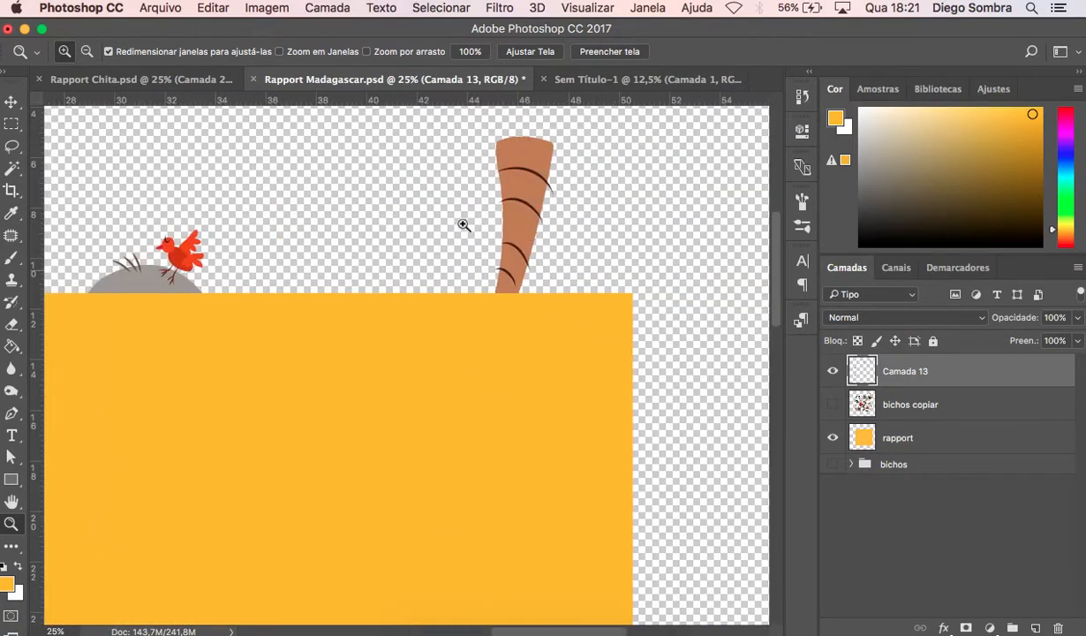
scroll(463, 225, left, 15)
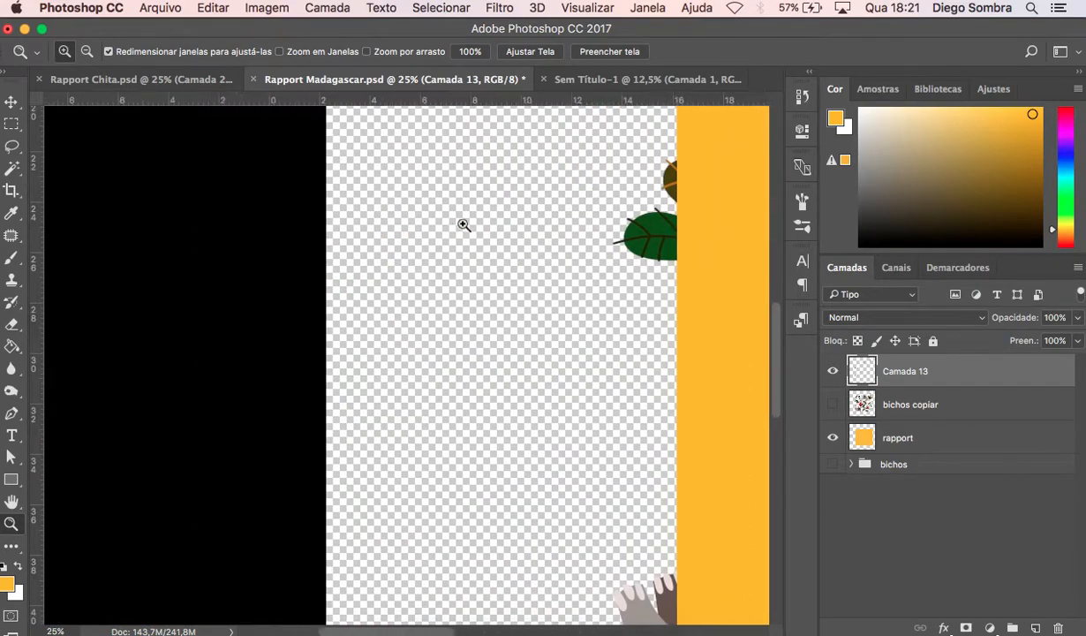
alt+click(462, 224)
alt+click(462, 224)
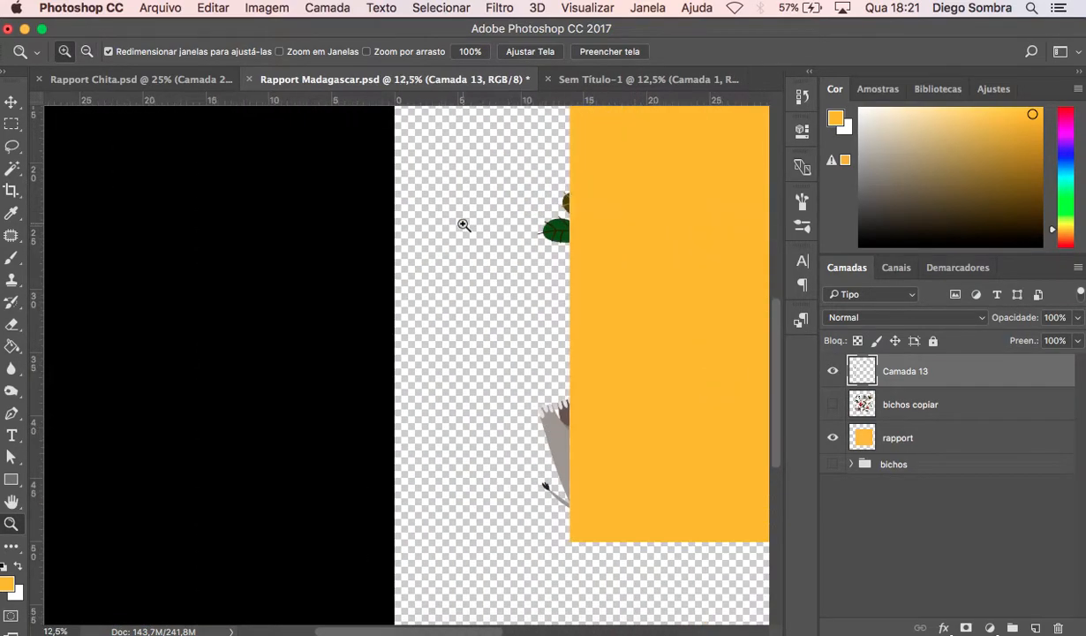
scroll(463, 224, right, 8)
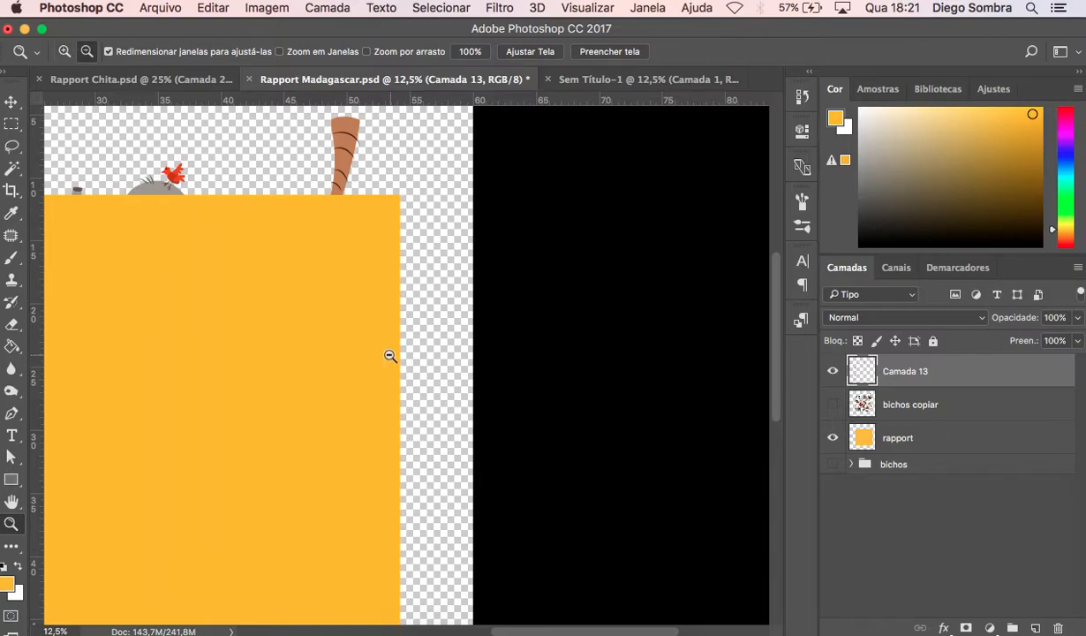
alt+click(390, 357)
alt+click(391, 356)
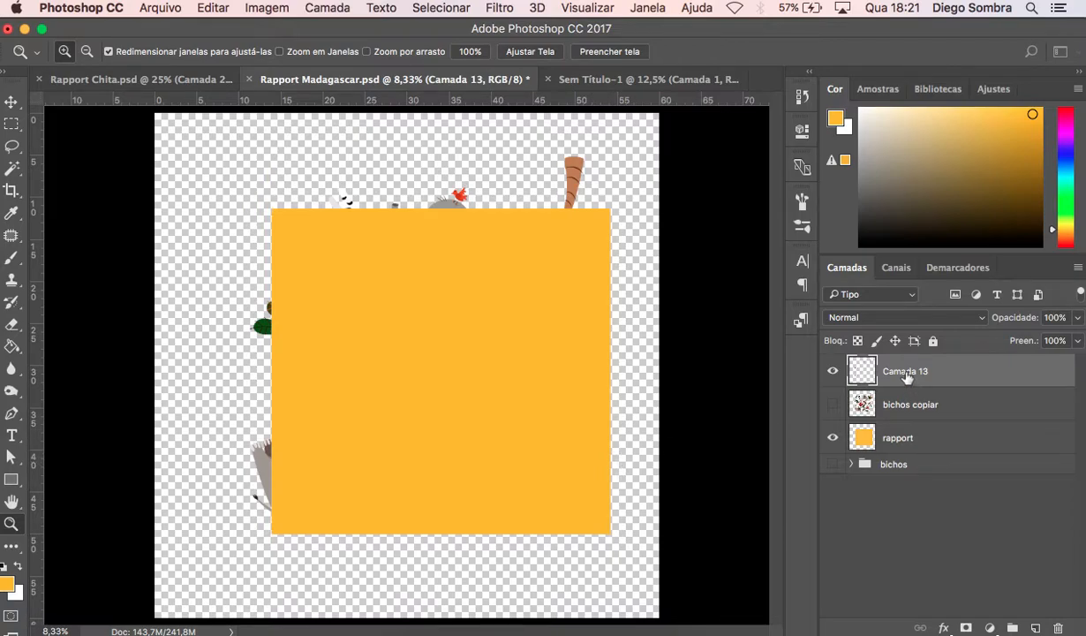
Duplicate the Camada 13 layer and rename the original as fora.
key(super+j)
click(893, 416)
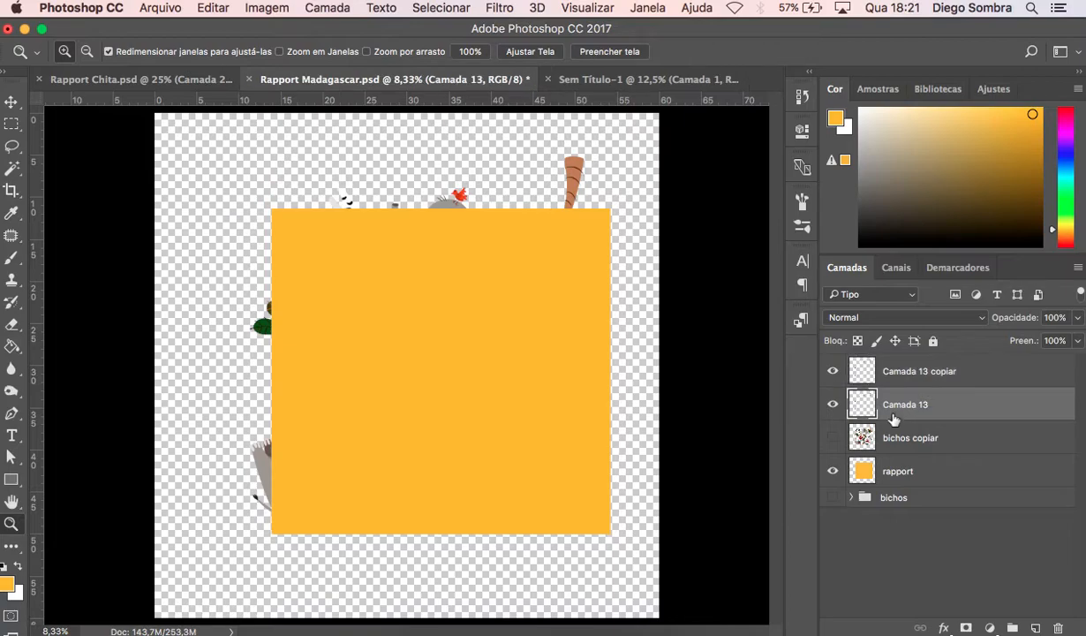
double_click(904, 407)
text(e)
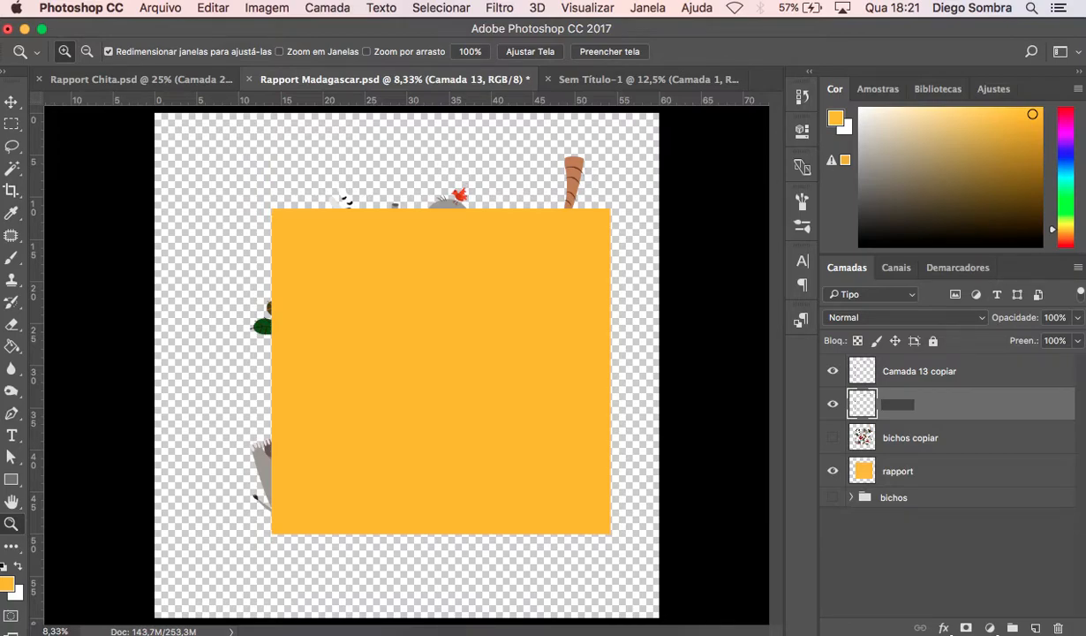
key(Return)
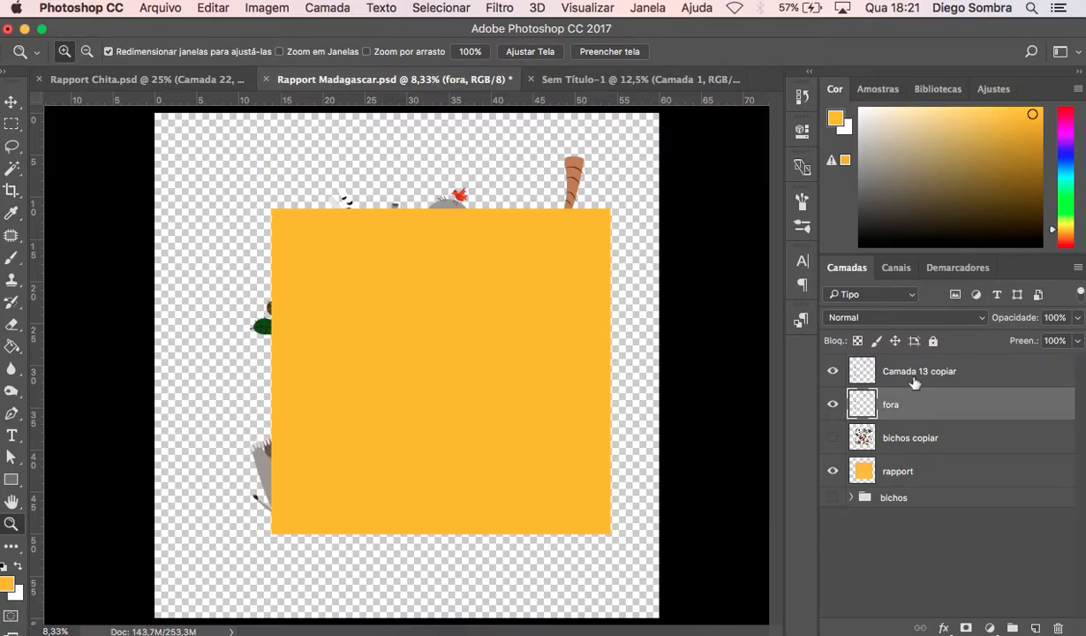
Rename the fora layer as lateral.
click(915, 381)
double_click(914, 374)
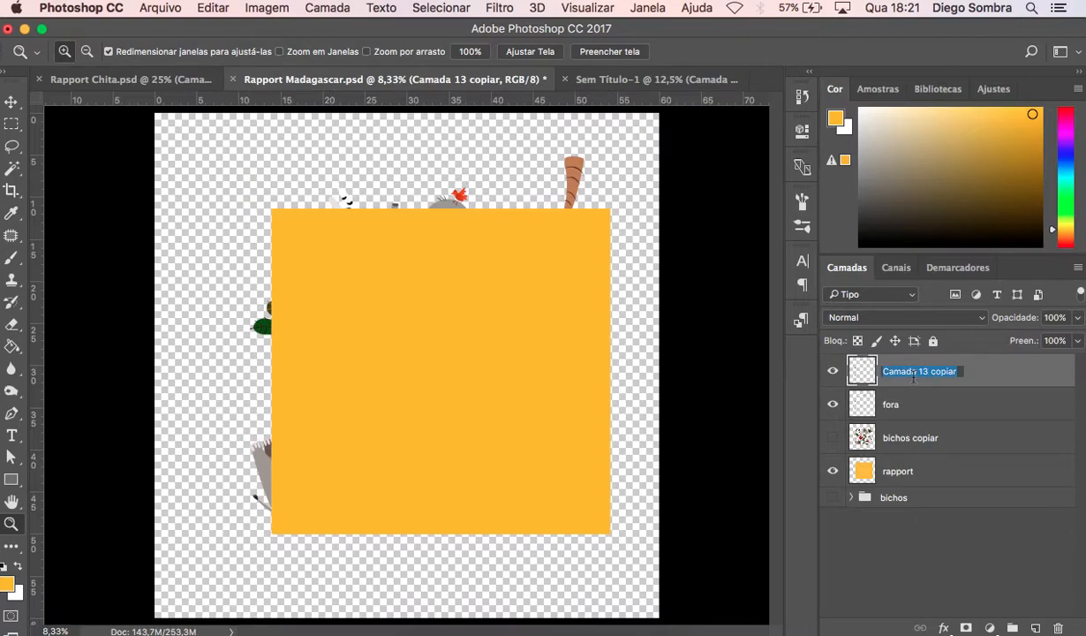
double_click(892, 405)
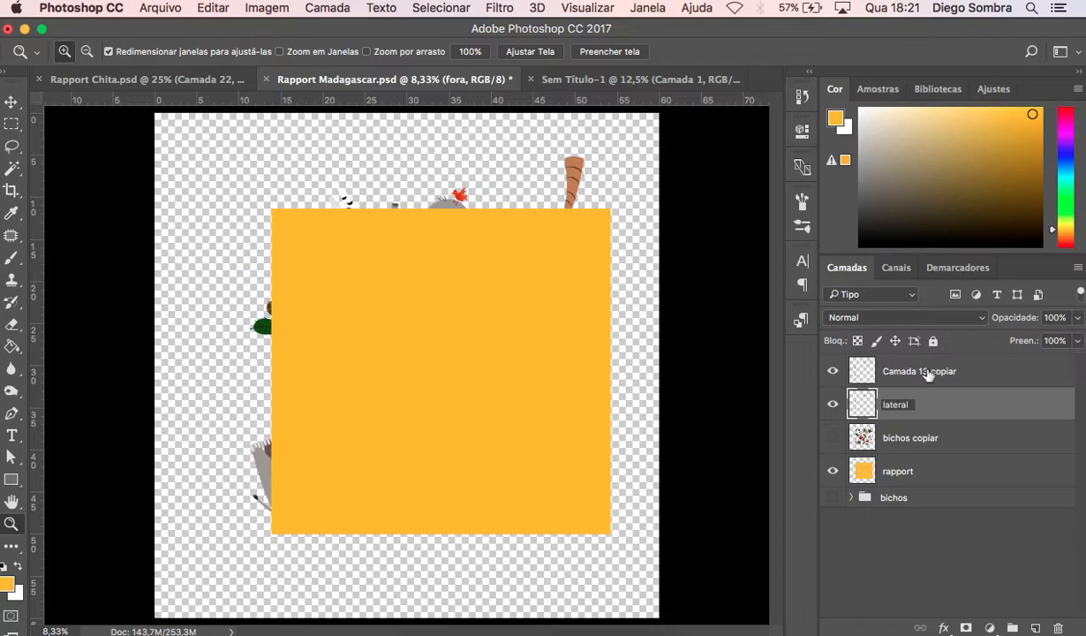
key(Return)
Rename the Camada 13 copiar layer as superior.
click(926, 374)
double_click(927, 372)
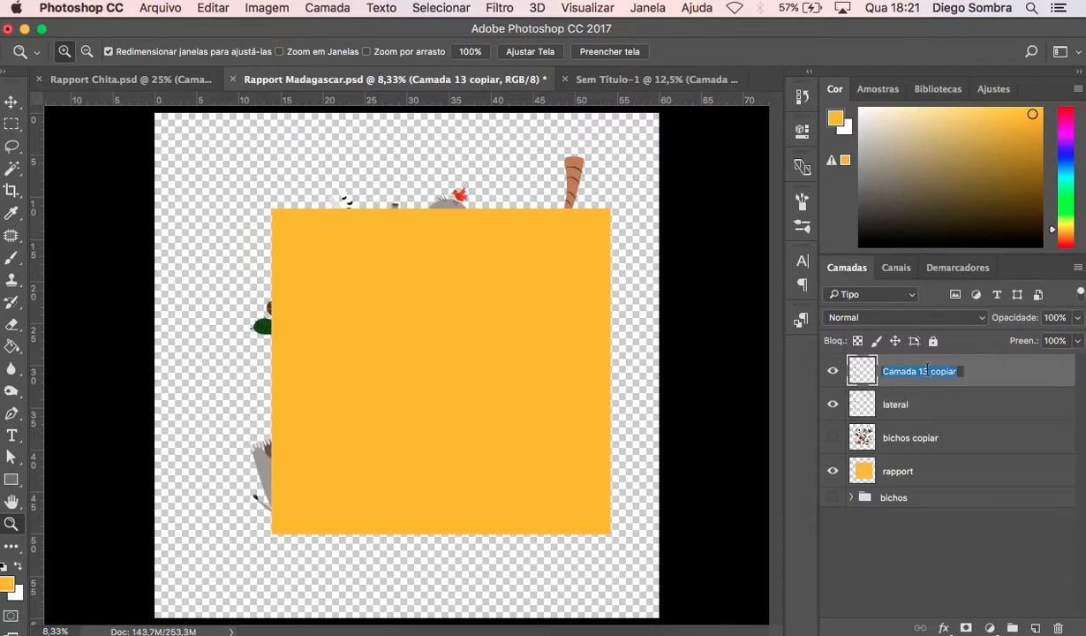
text(superior)
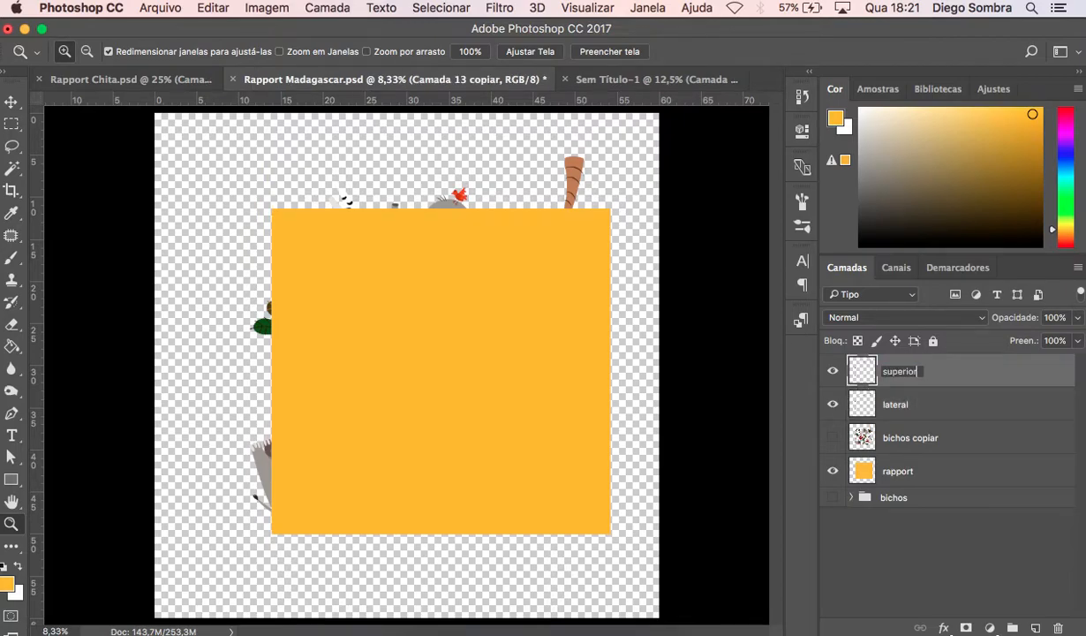
key(Return)
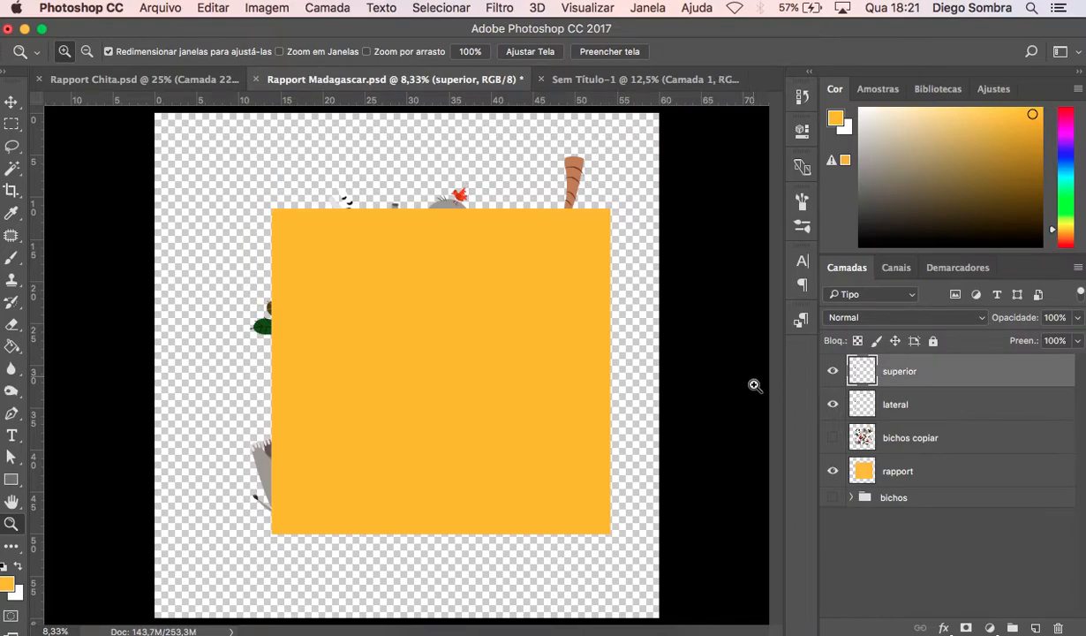
Move the lateral layer's pieces straight across the orange square, placing them just inside its right edge.
click(923, 415)
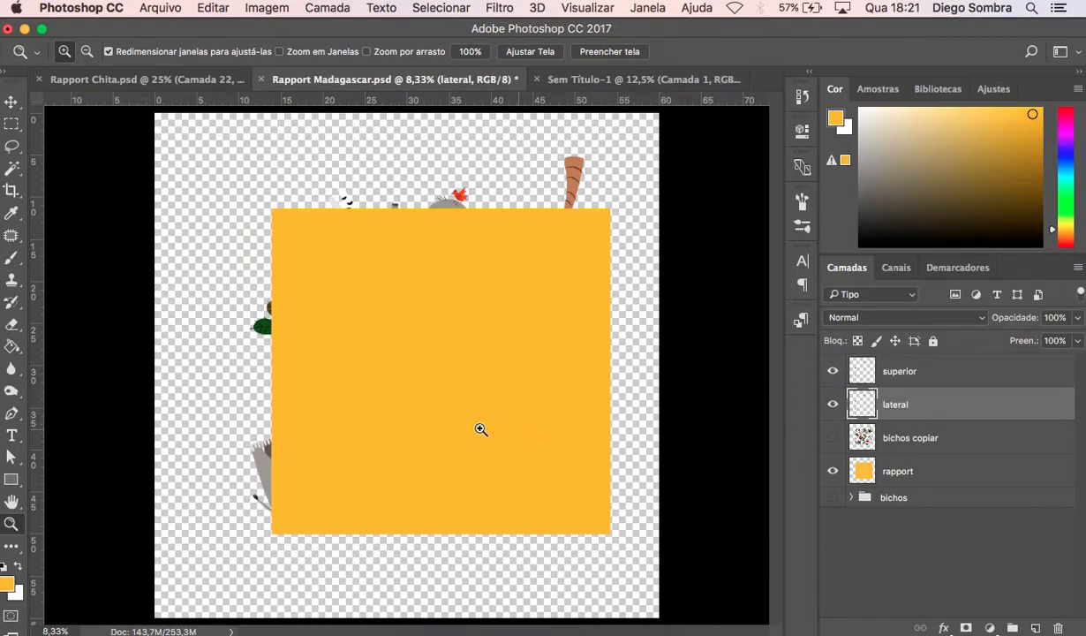
click(280, 411)
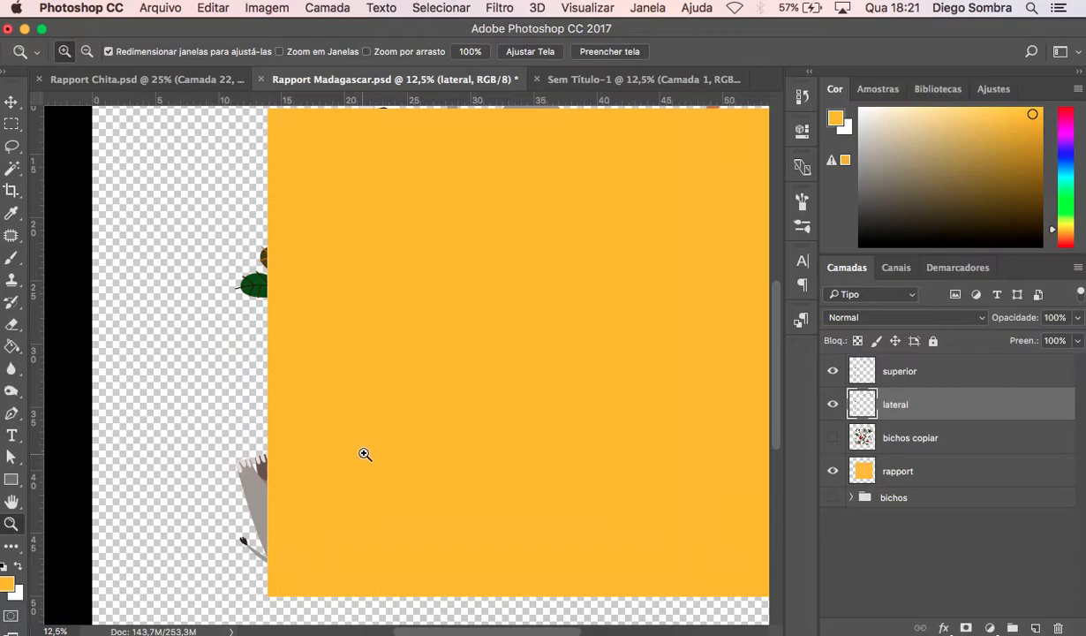
scroll(365, 454, right, 5)
click(11, 102)
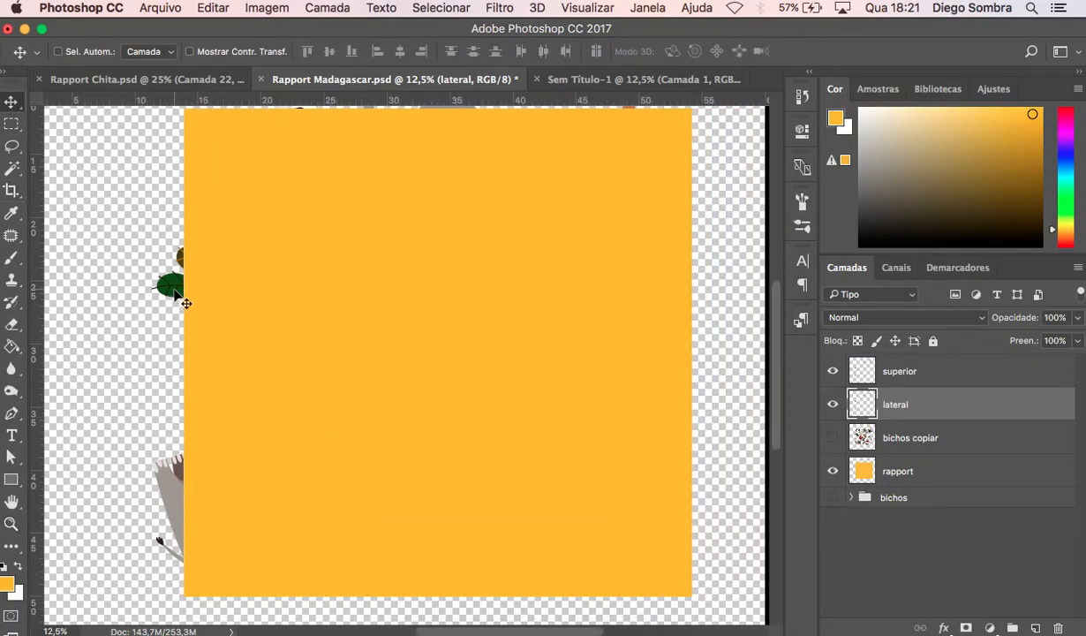
drag(195, 297, 677, 329)
Nudge the lateral layer's pieces closer to the orange square's right edge, using the green leaf as a close-up reference.
key(z)
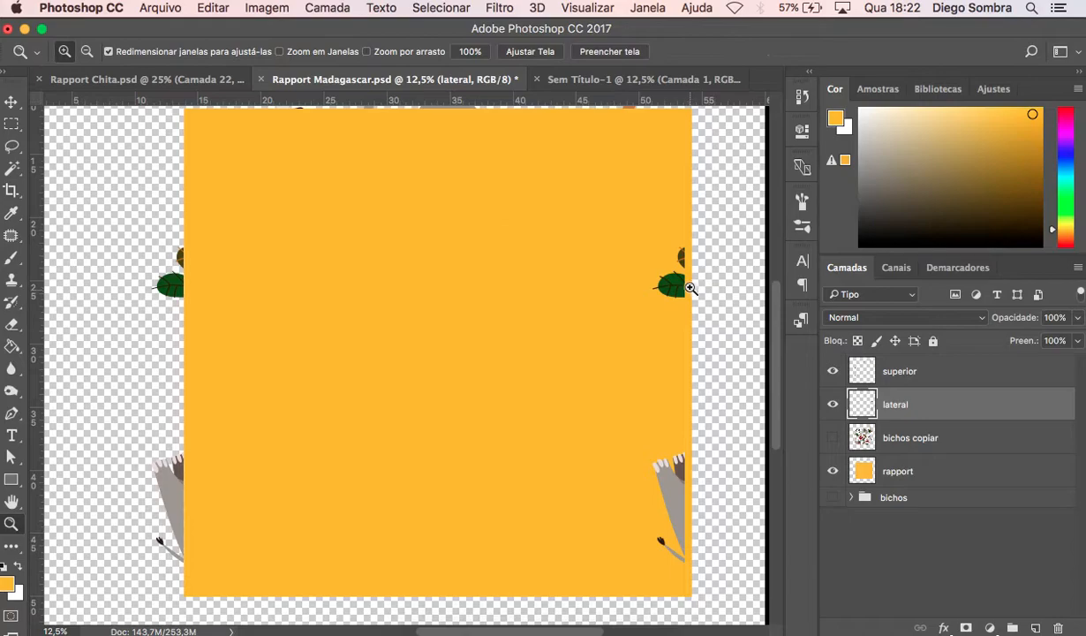
mouse_move(694, 286)
mouse_down()
mouse_move(692, 275)
mouse_move(679, 286)
mouse_move(686, 291)
mouse_move(699, 265)
mouse_up()
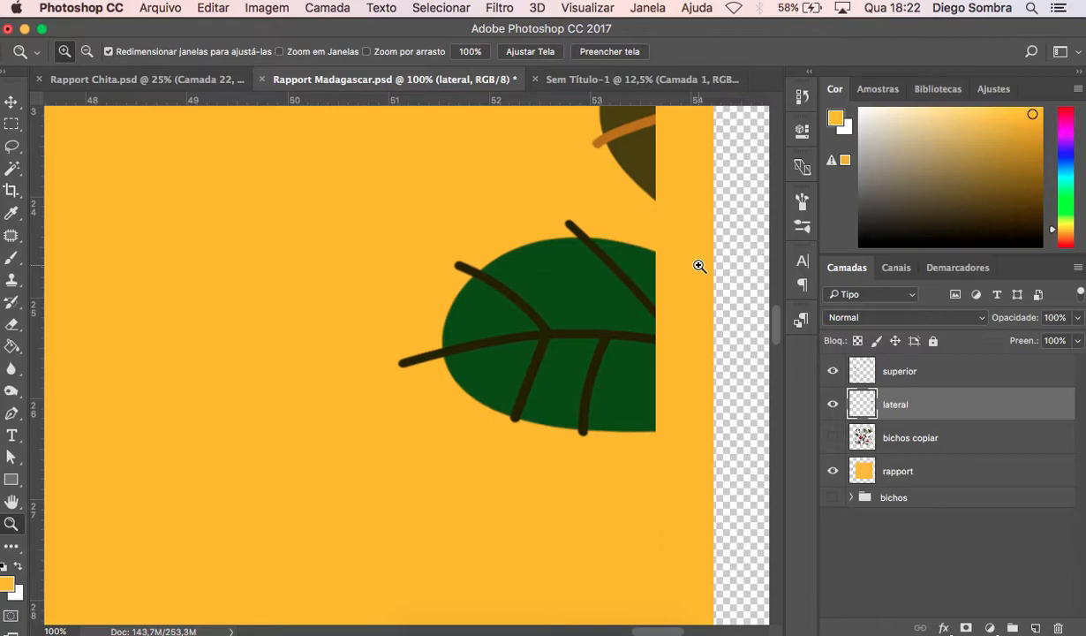
click(14, 105)
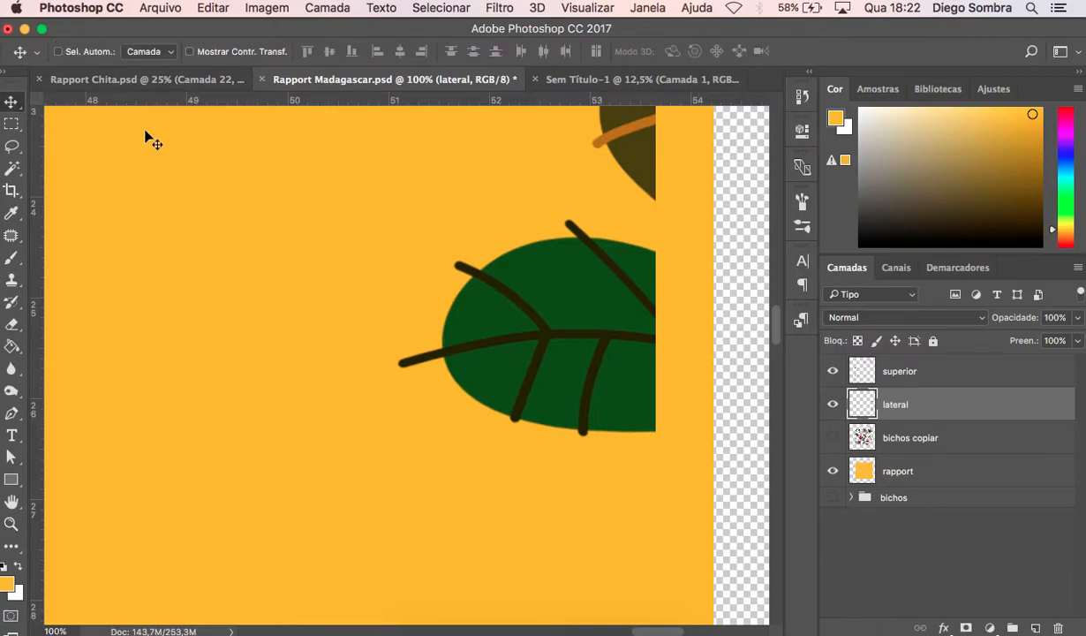
key(Right)
key(Right)
key(Right)
key(Right)
key(Right)
key(Right)
key(Right)
key(Right)
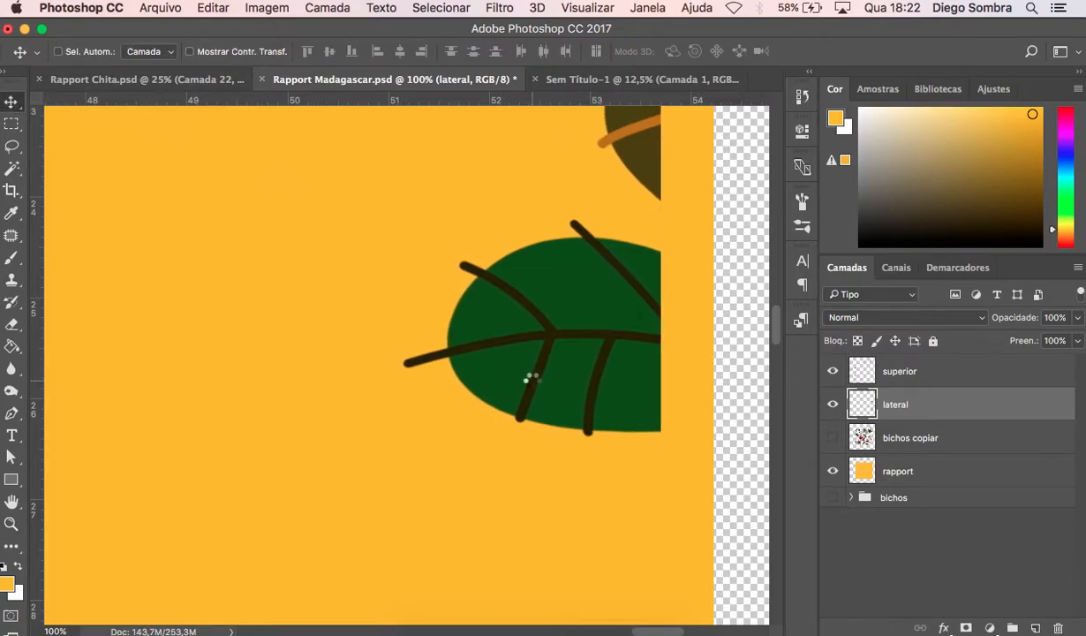
key(Right)
key(Right)
key(Right)
key(Right)
key(Right)
key(Right)
key(Right)
key(Right)
key(Right)
key(Right)
key(Right)
key(Right)
key(Right)
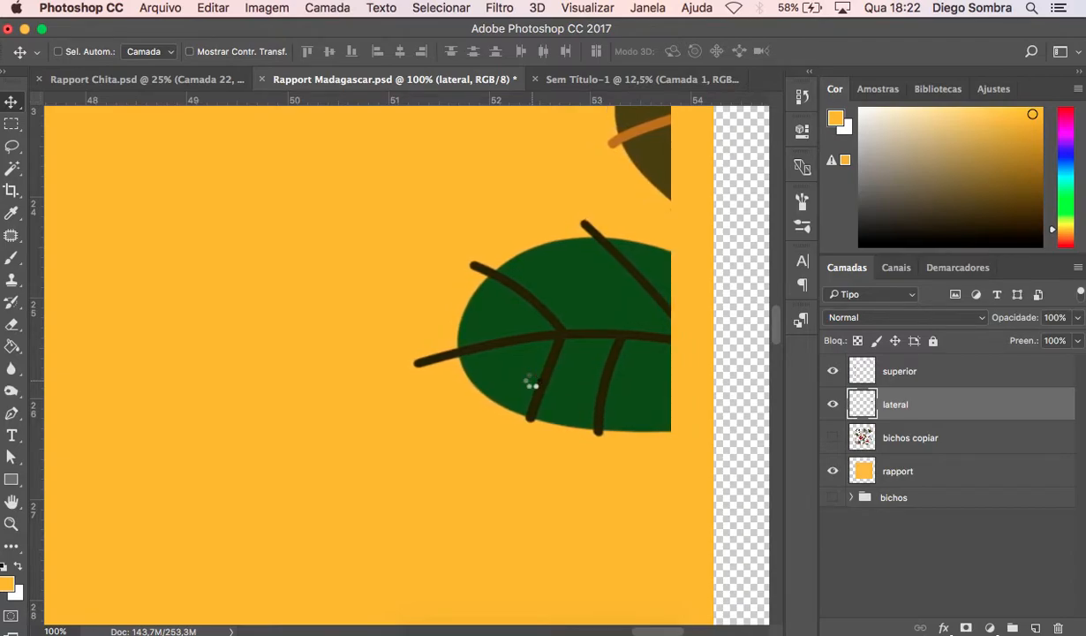
key(Right)
key(Right)
key(Right)
key(Right)
key(Right)
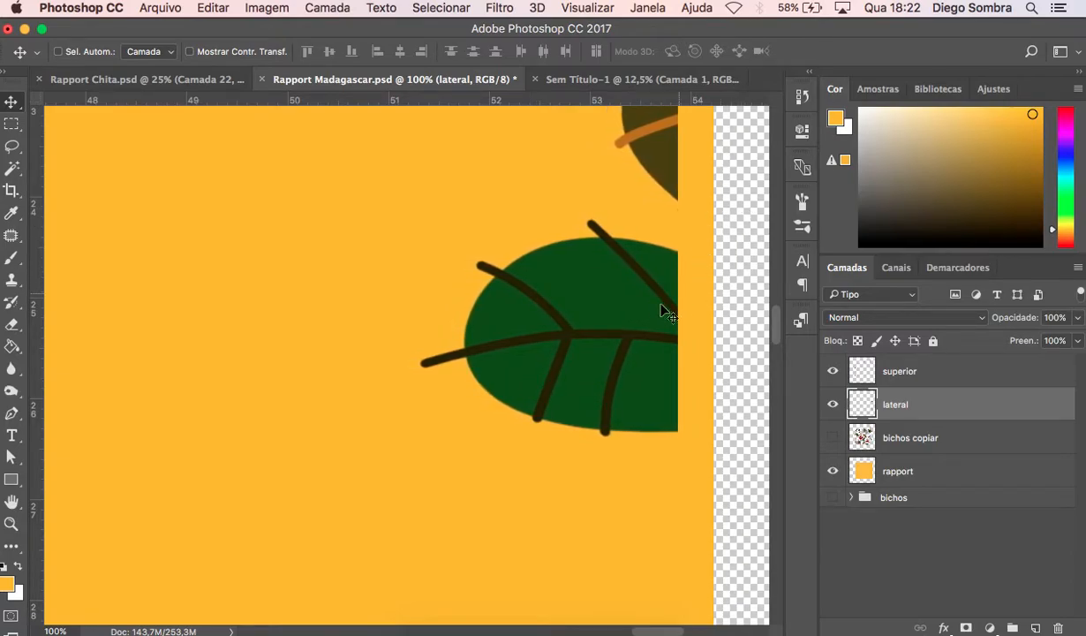
Align the cut side of the lateral layer's pieces exactly flush with the orange square's right edge.
drag(650, 301, 708, 320)
key(z)
click(710, 319)
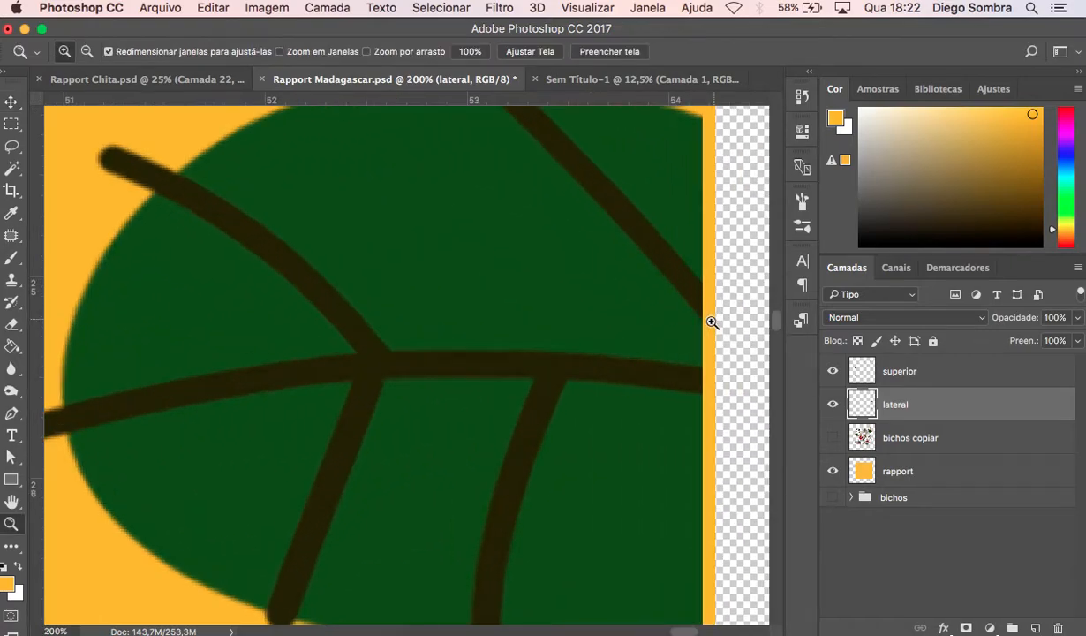
click(711, 320)
scroll(716, 327, right, 3)
scroll(720, 331, up, 3)
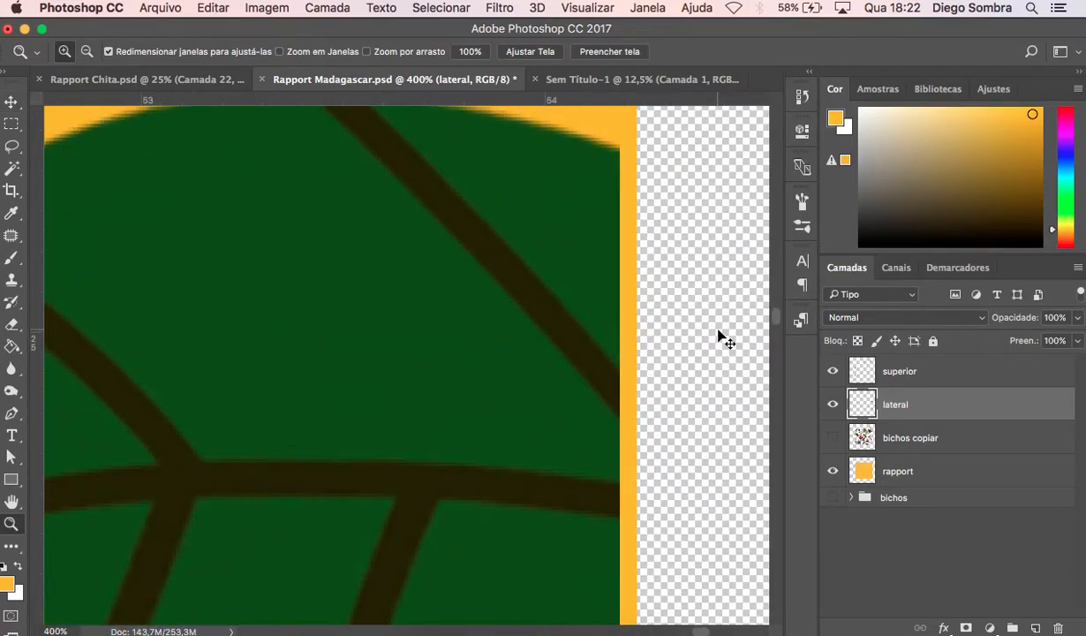
key(v)
key(Right)
key(Right)
key(Right)
key(Right)
key(Right)
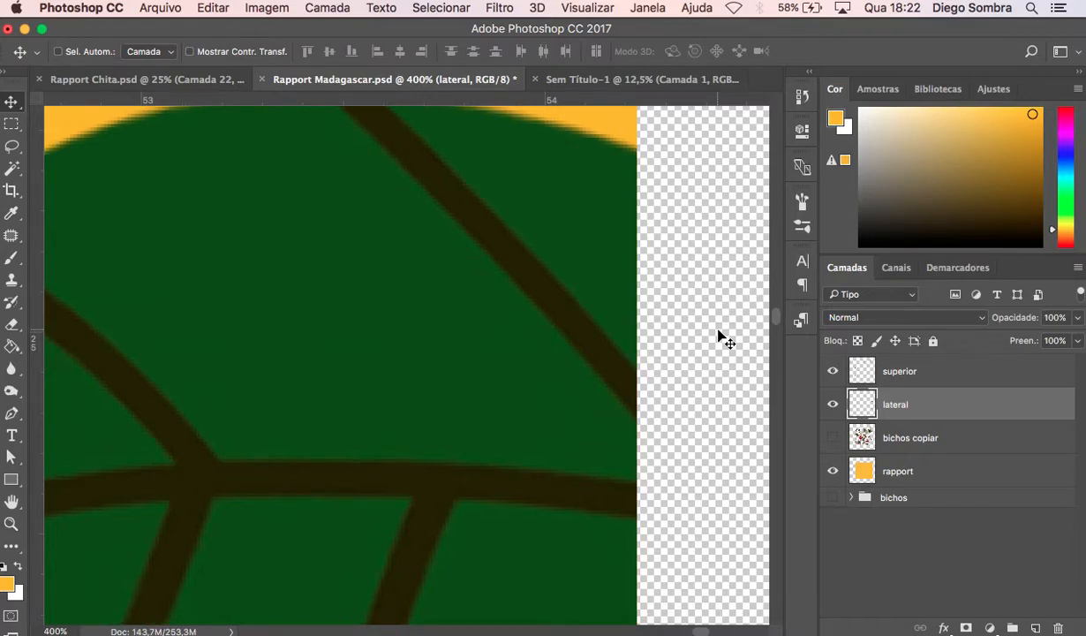
key(Left)
key(Right)
key(Right)
key(Left)
Make the superior layer active and ready its pieces above the orange square for moving.
key(z)
alt+click(637, 291)
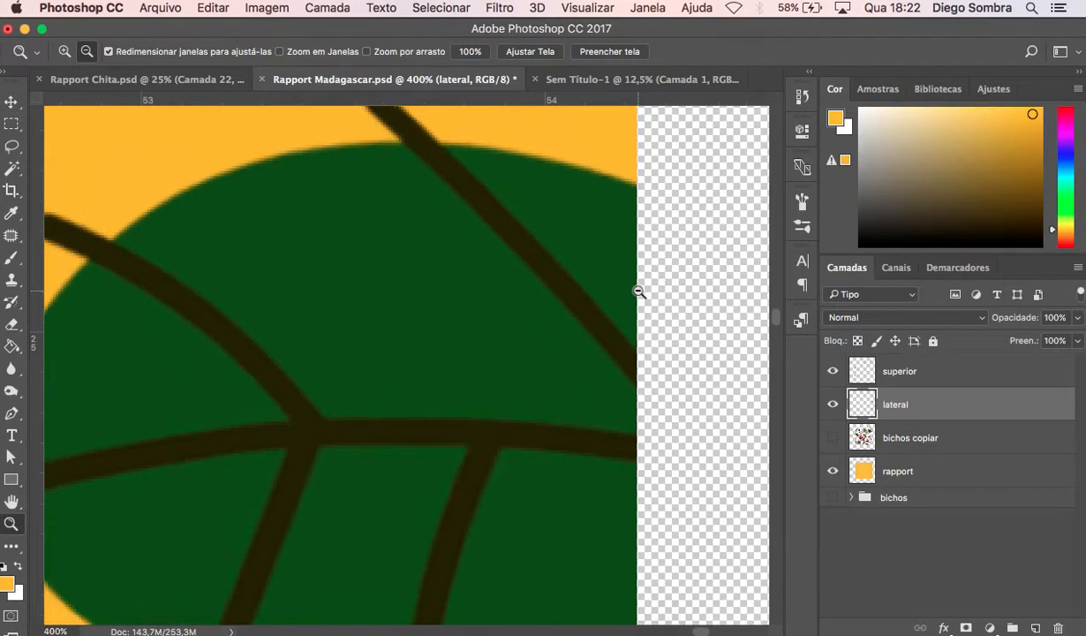
alt+click(638, 291)
alt+click(638, 291)
alt+click(638, 292)
alt+click(638, 292)
alt+click(637, 291)
alt+click(638, 291)
alt+click(638, 291)
alt+click(637, 292)
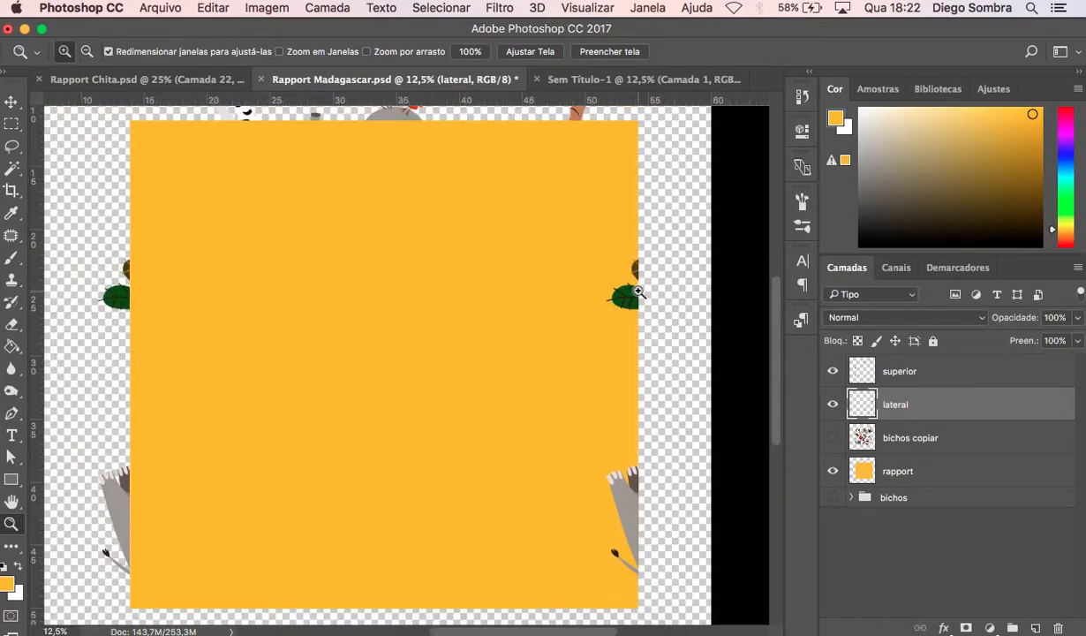
scroll(637, 291, up, 3)
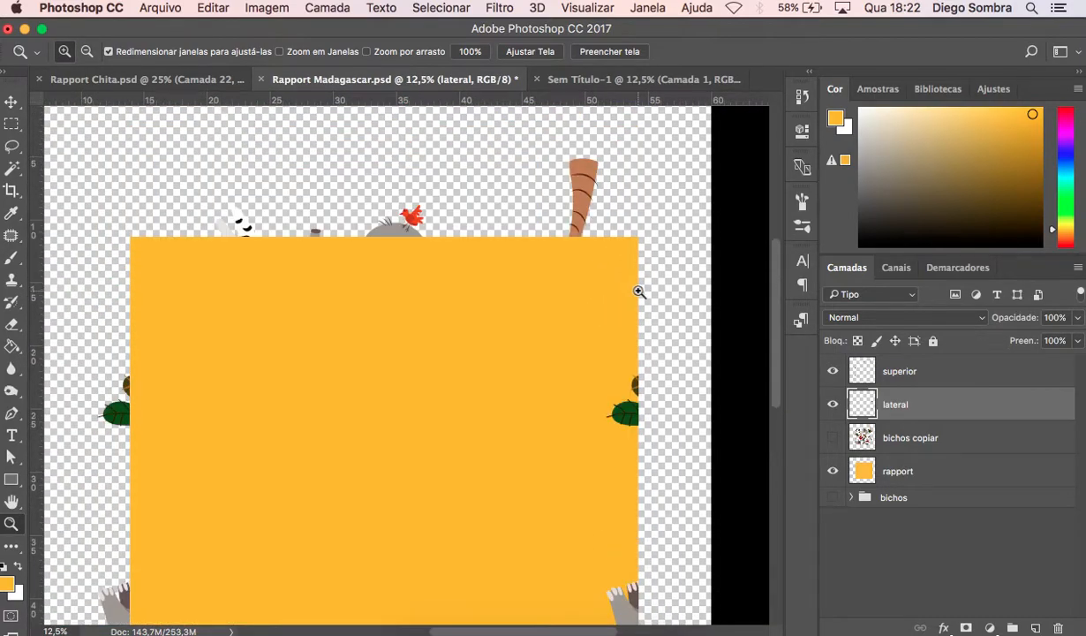
click(897, 381)
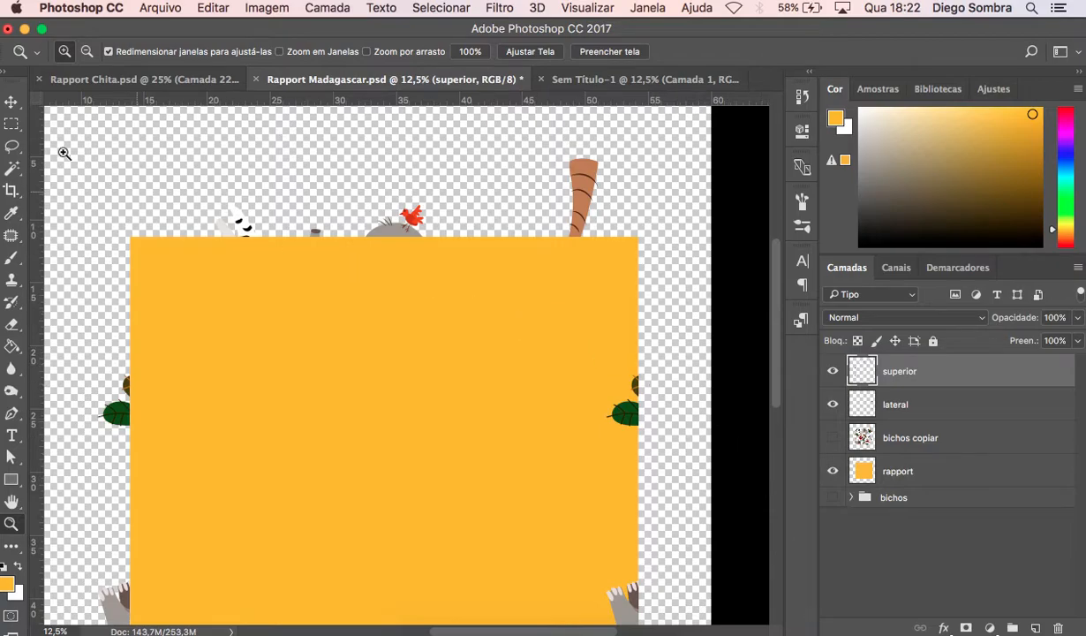
click(12, 102)
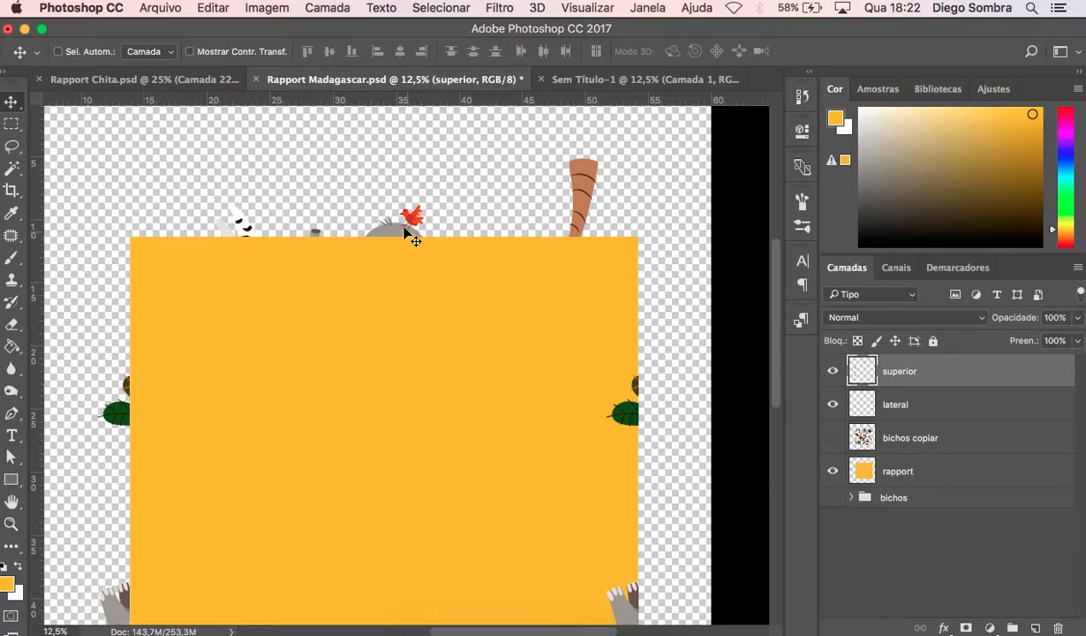
scroll(402, 239, down, 3)
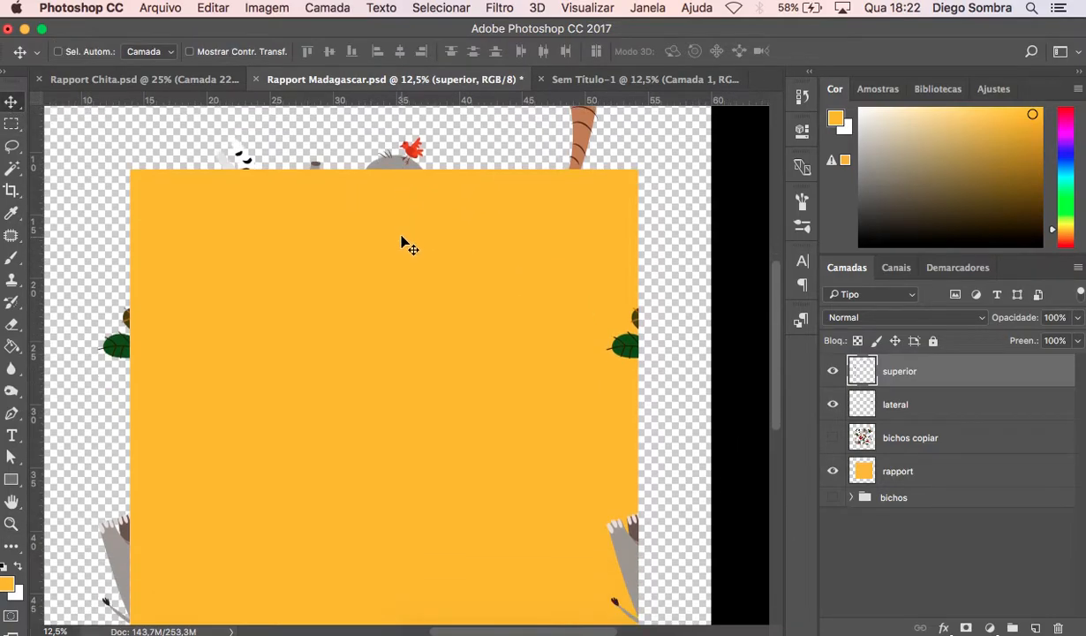
drag(399, 187, 414, 513)
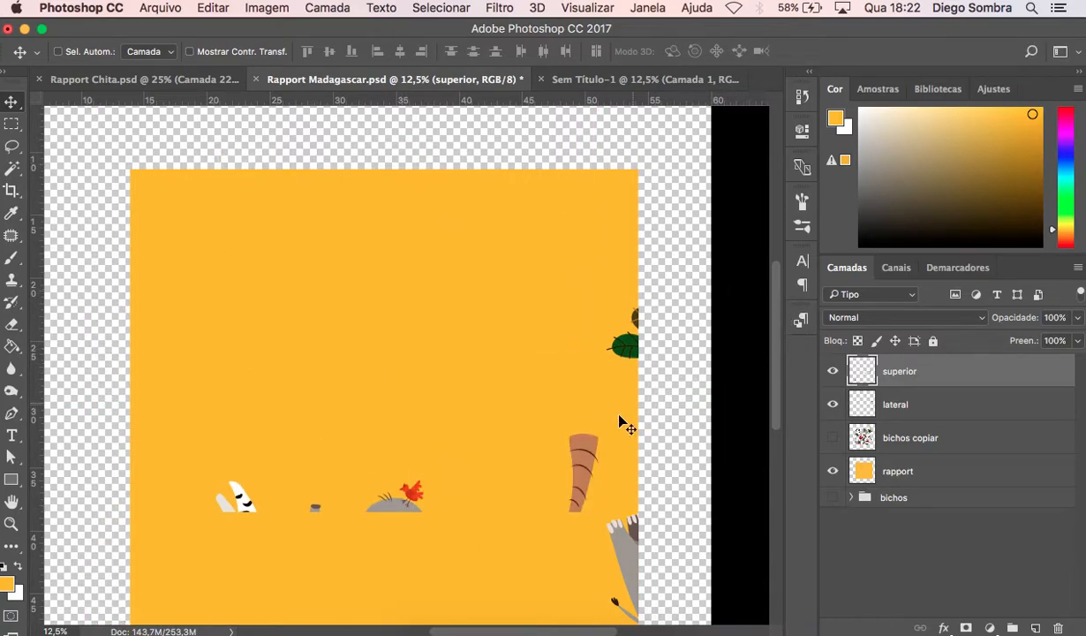
drag(576, 454, 593, 250)
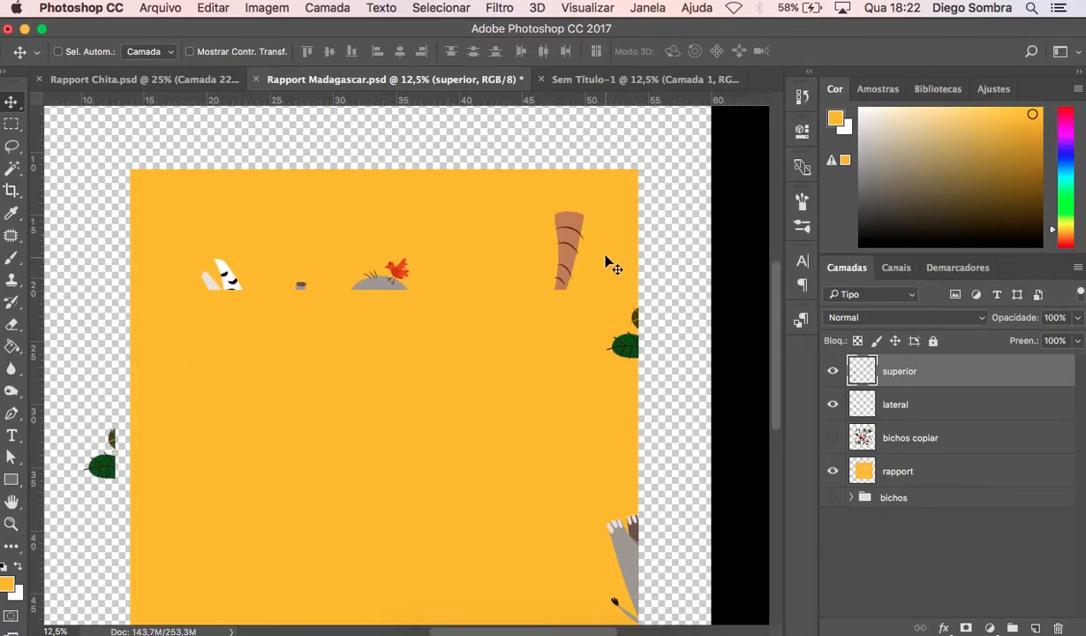
key(super)
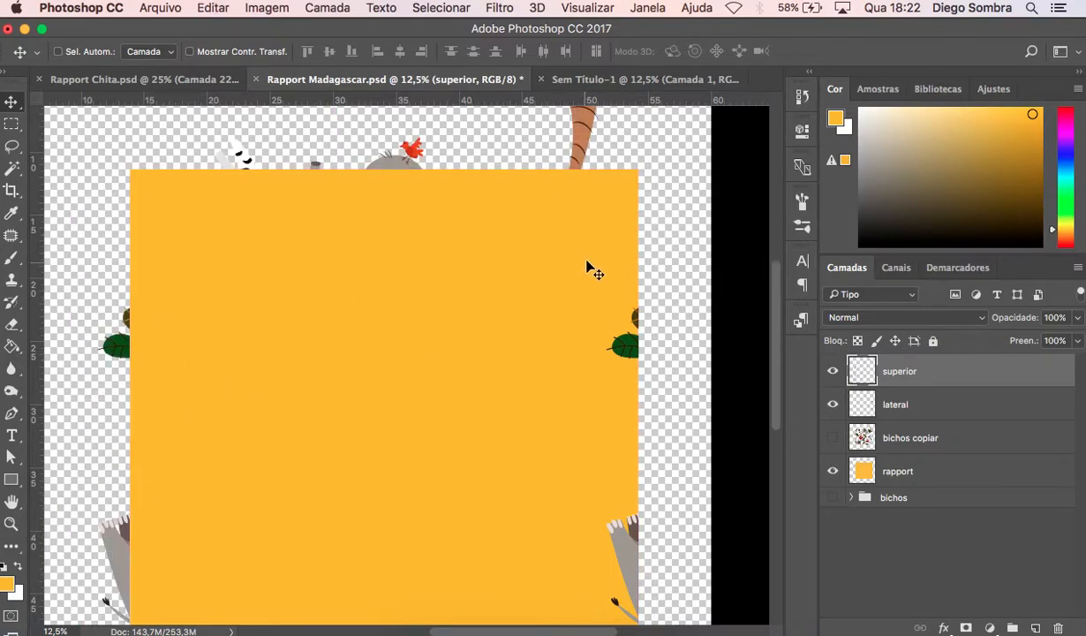
Move the superior layer's pieces straight down to just inside the orange square's bottom edge.
drag(581, 177, 572, 513)
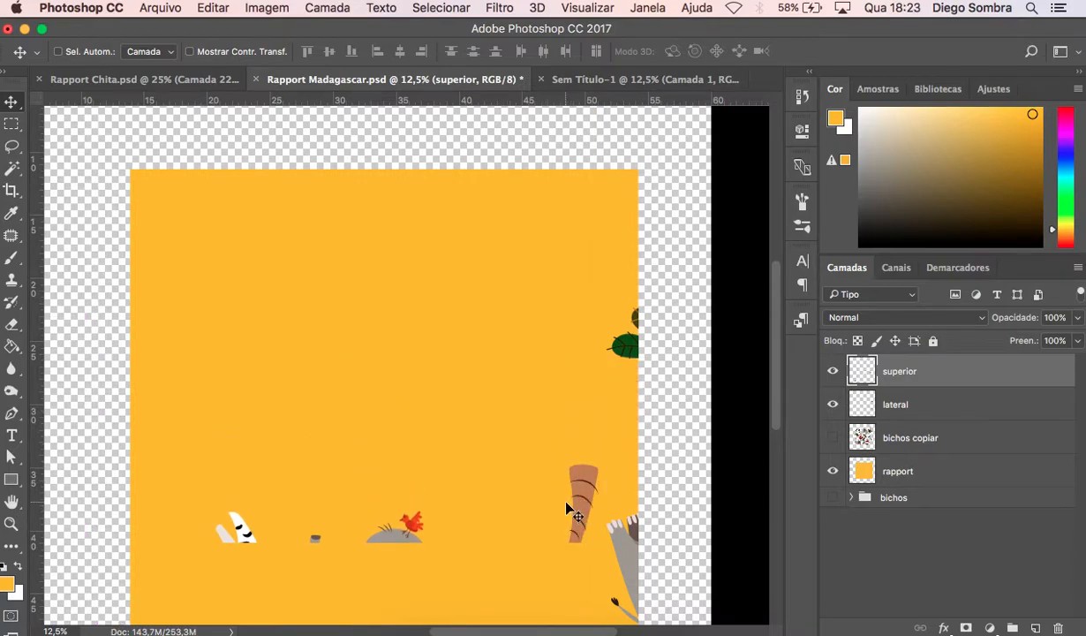
scroll(570, 510, down, 5)
drag(580, 298, 583, 414)
Nudge the superior layer until the cut end of the palm trunk sits flush with the orange square's bottom edge.
key(z)
drag(599, 454, 551, 422)
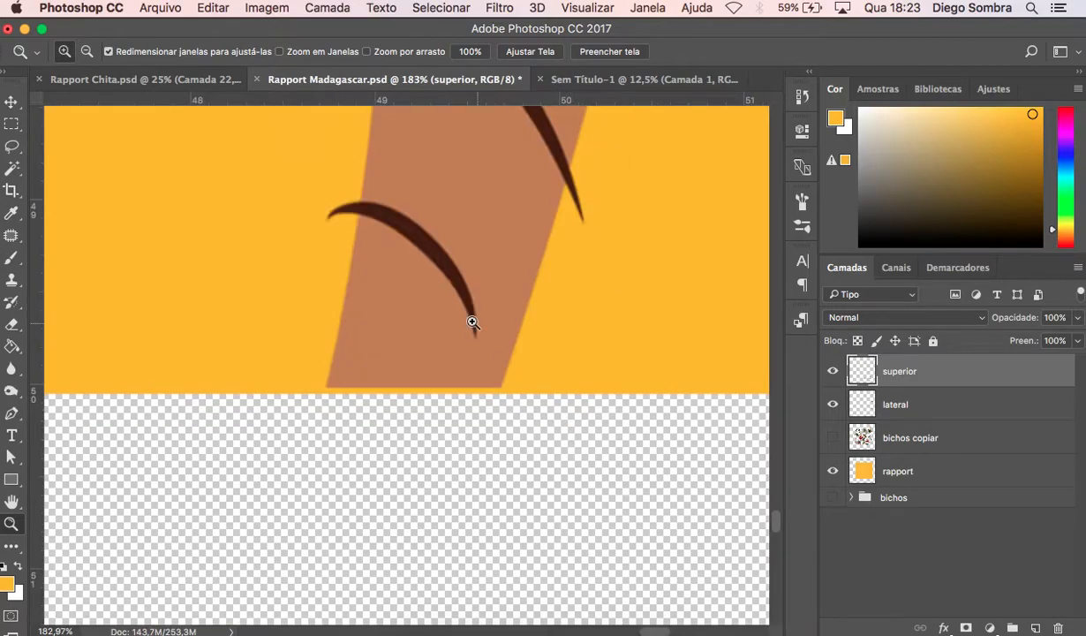
key(v)
key(Down)
key(Down)
key(Down)
key(Down)
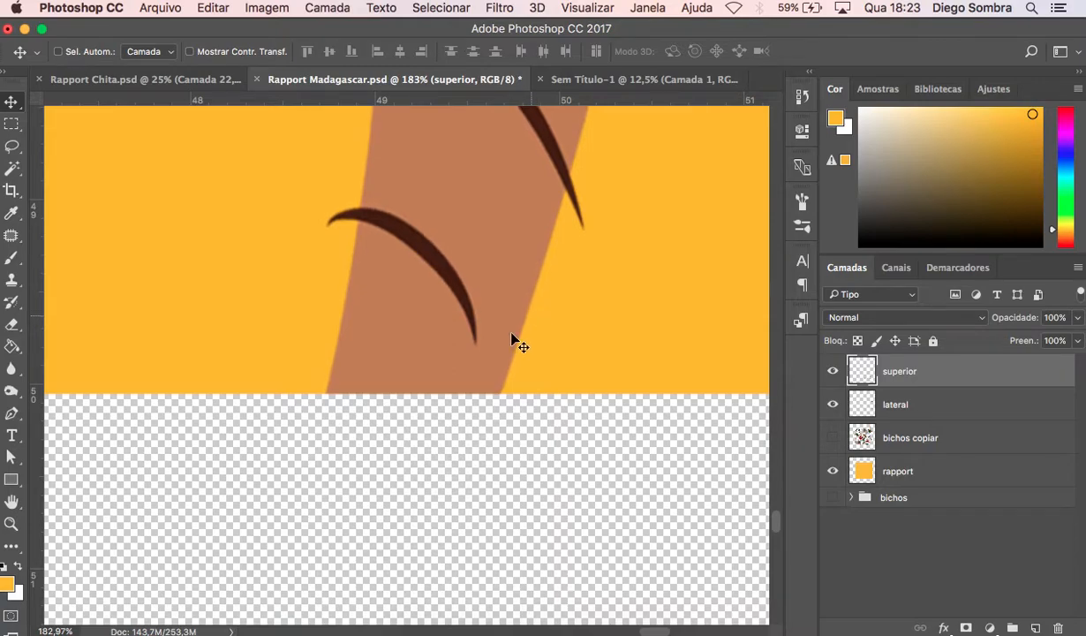
key(z)
click(507, 393)
click(509, 398)
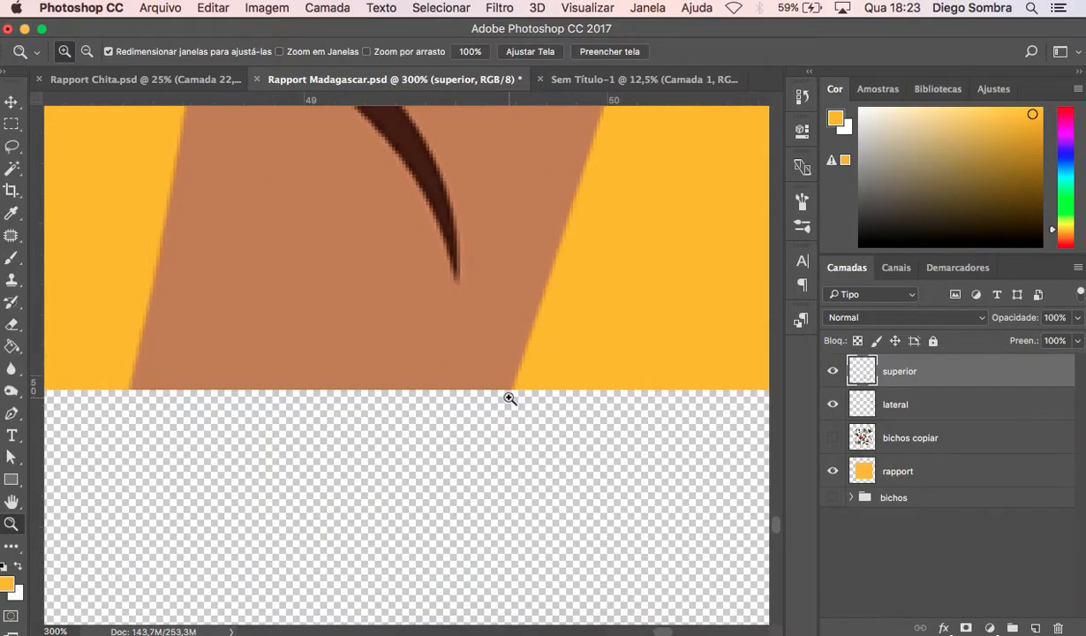
click(509, 399)
click(515, 396)
key(v)
key(Up)
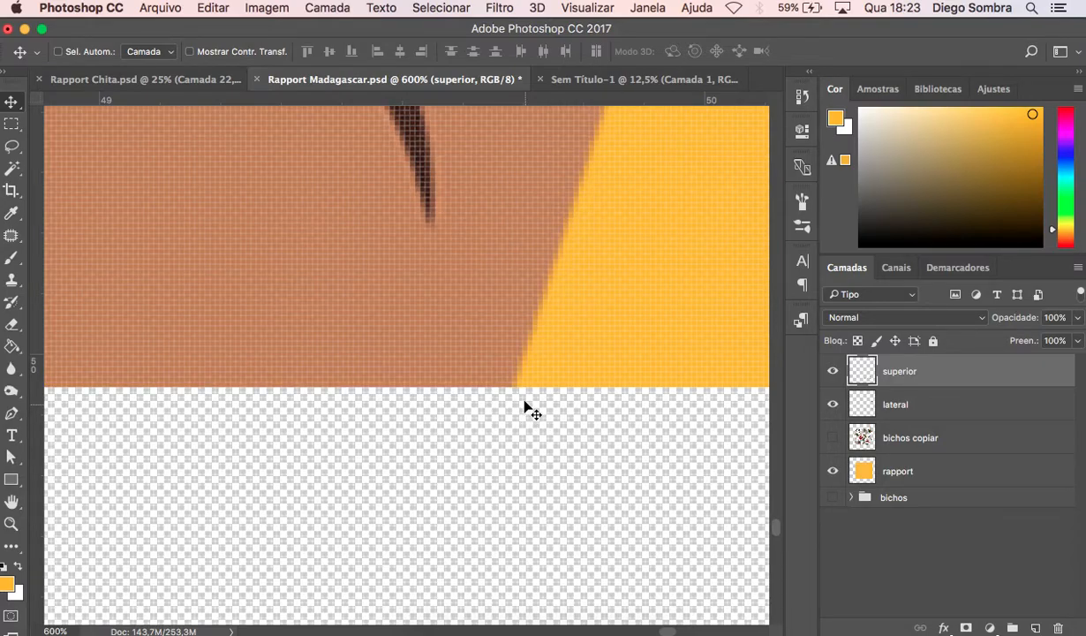
Show the bichos copiar layer together with the repositioned edge pieces and make it the active layer.
key(z)
alt+click(572, 357)
alt+click(580, 357)
alt+click(582, 352)
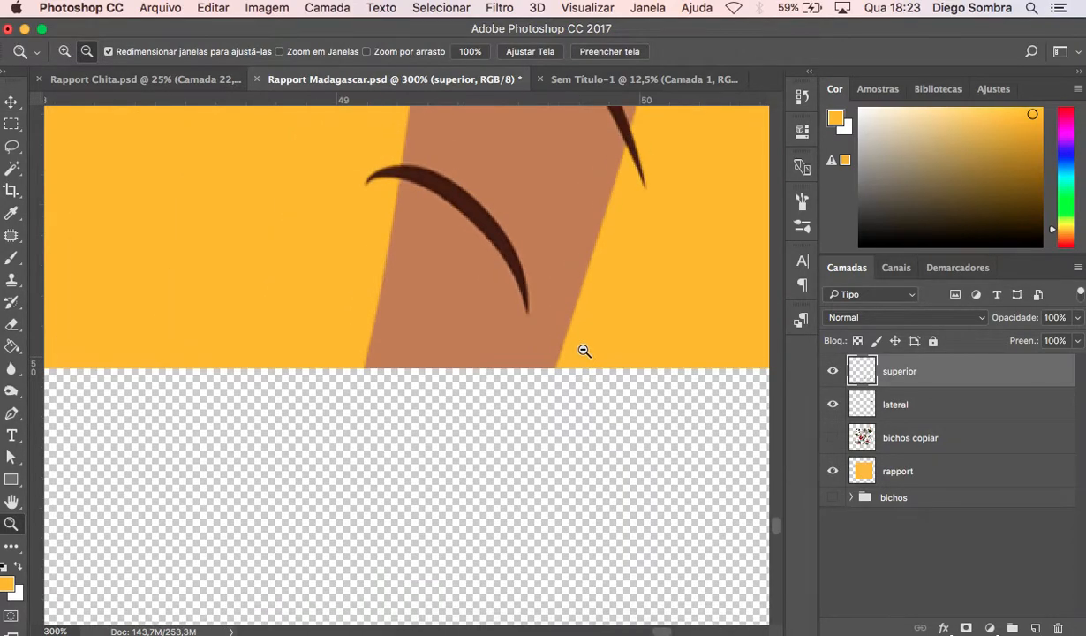
alt+click(586, 355)
alt+click(589, 357)
alt+click(597, 355)
alt+click(604, 354)
alt+click(615, 355)
alt+click(615, 355)
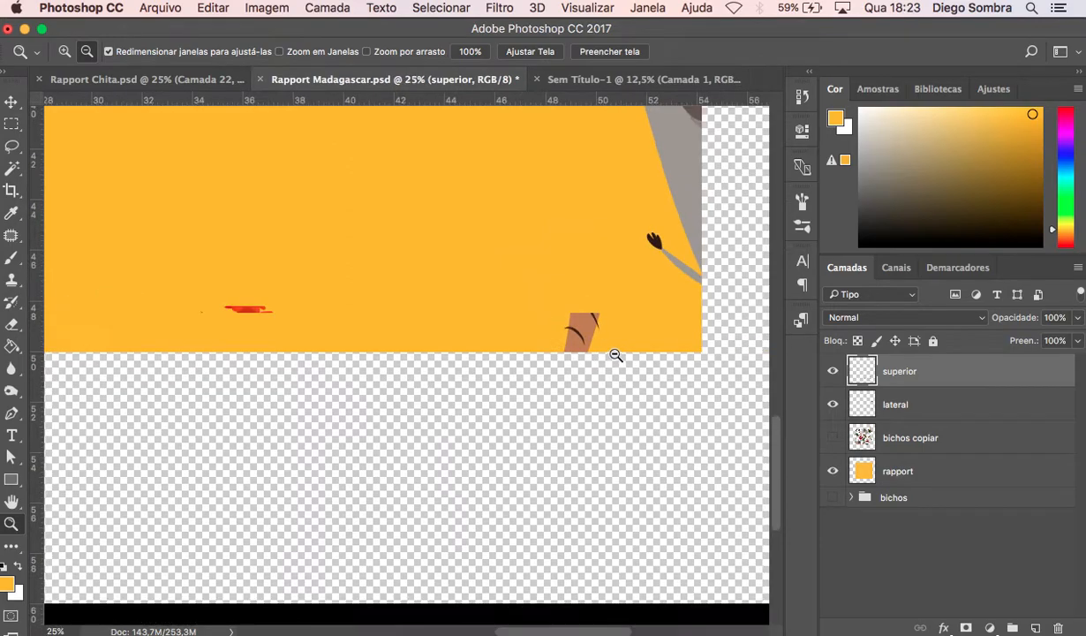
alt+click(615, 354)
alt+click(613, 354)
click(458, 491)
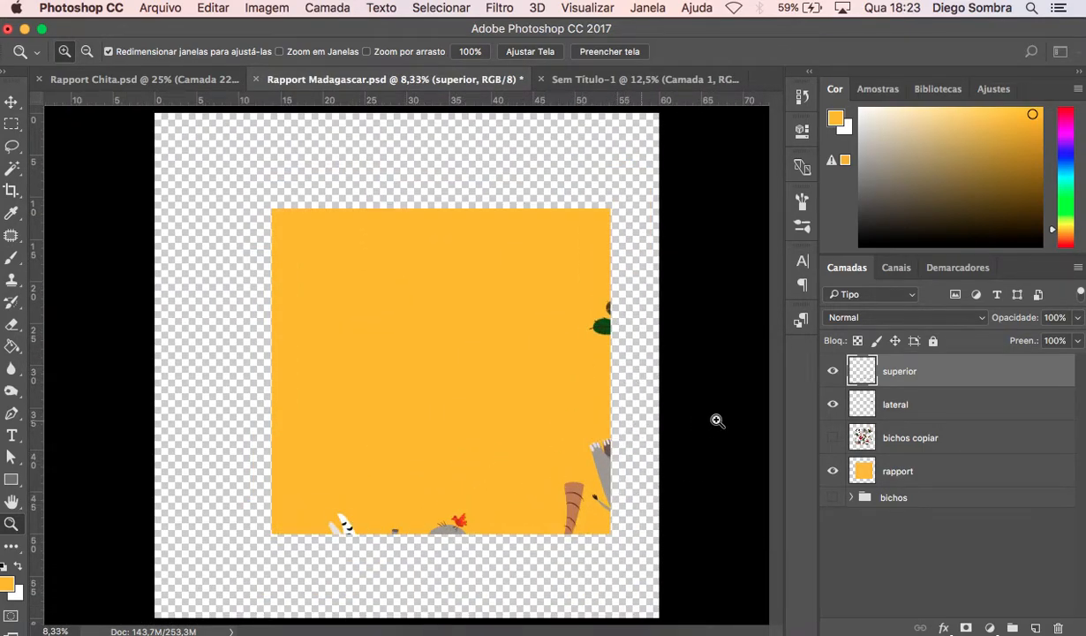
click(831, 440)
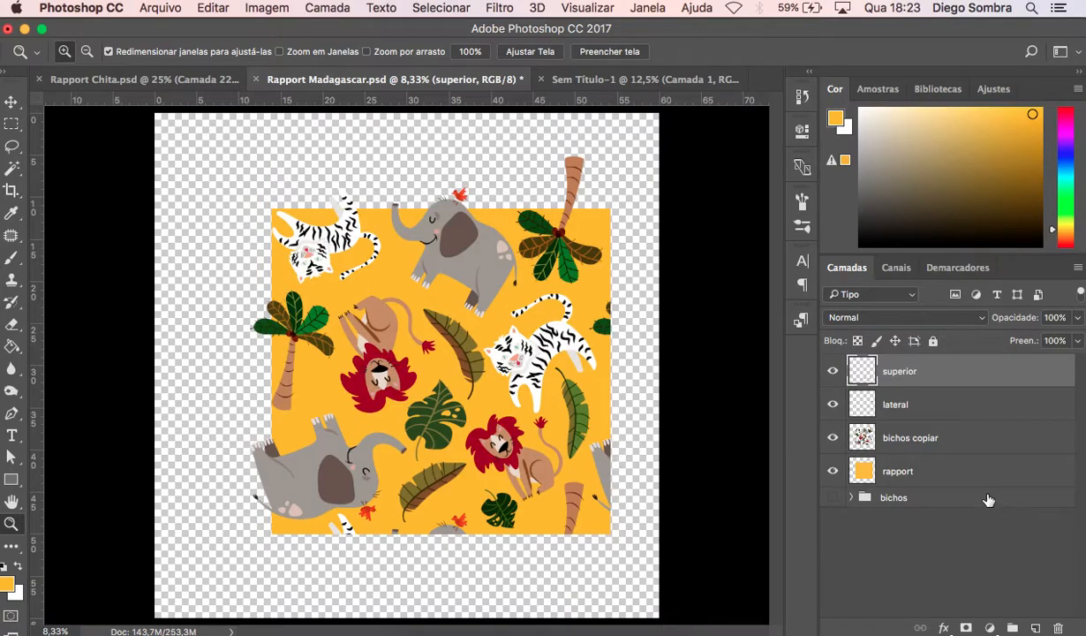
click(916, 450)
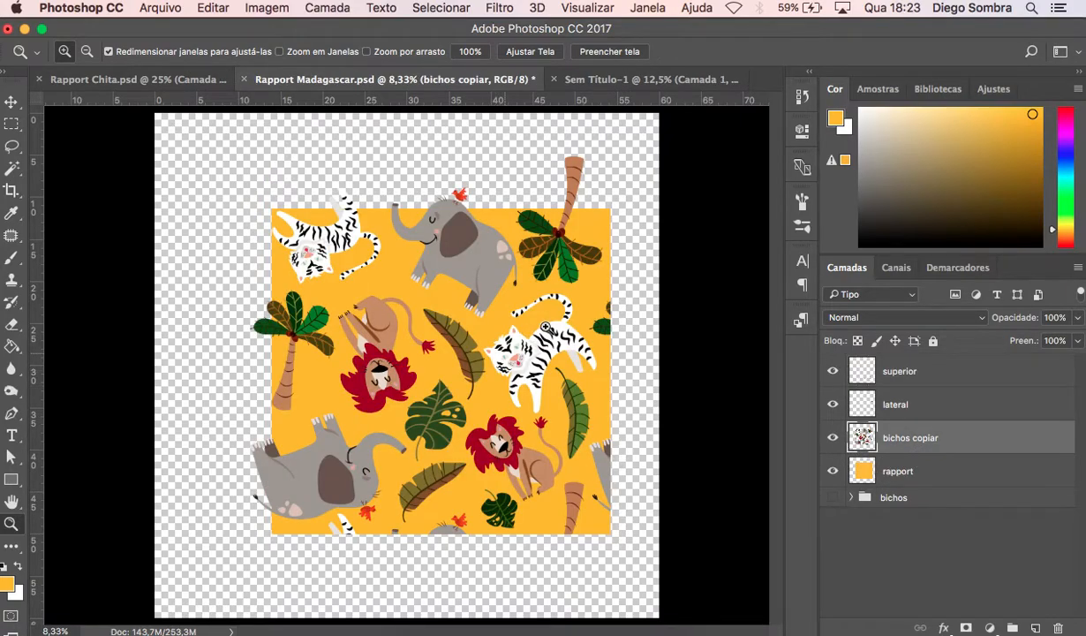
click(607, 345)
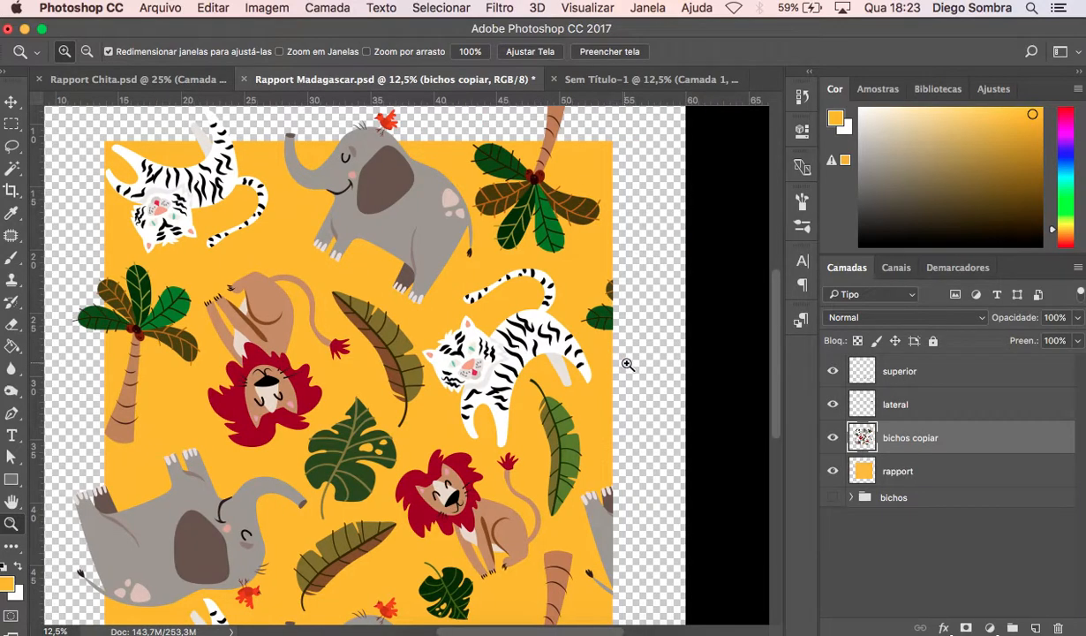
Examine the completed rapport square up close and as a whole, checking the pieces along all its edges.
scroll(626, 364, up, 3)
scroll(626, 364, left, 3)
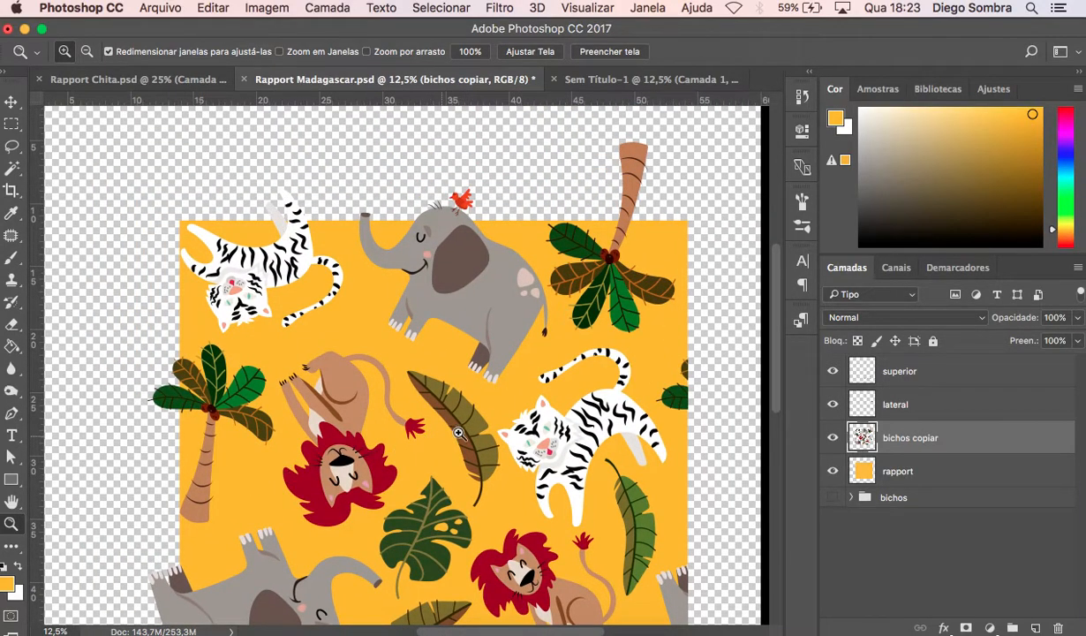
scroll(442, 416, down, 5)
scroll(606, 421, down, 2)
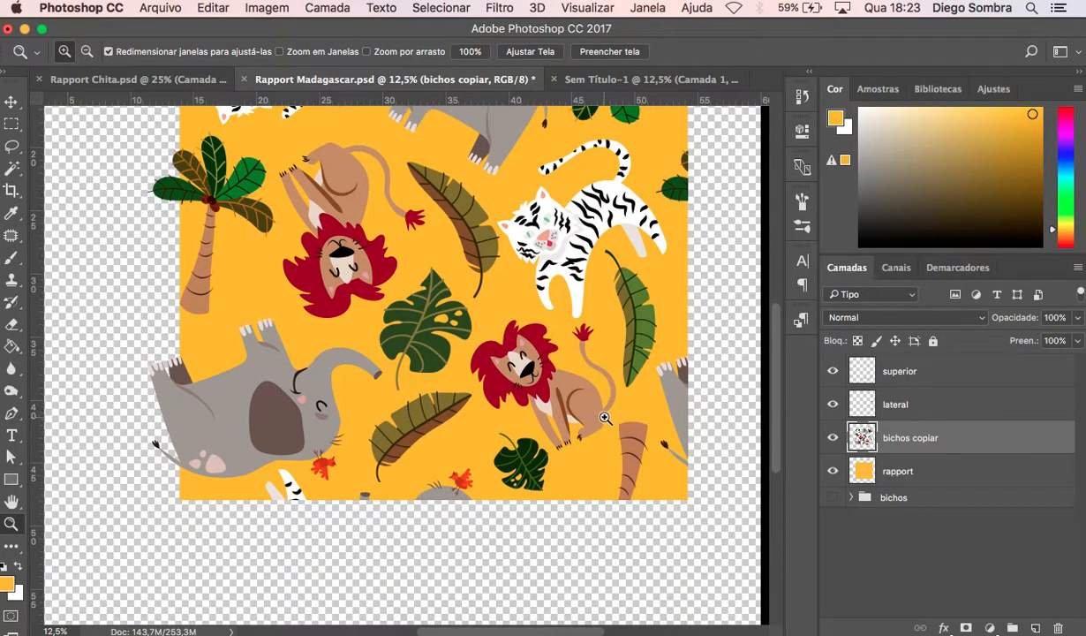
scroll(634, 296, up, 4)
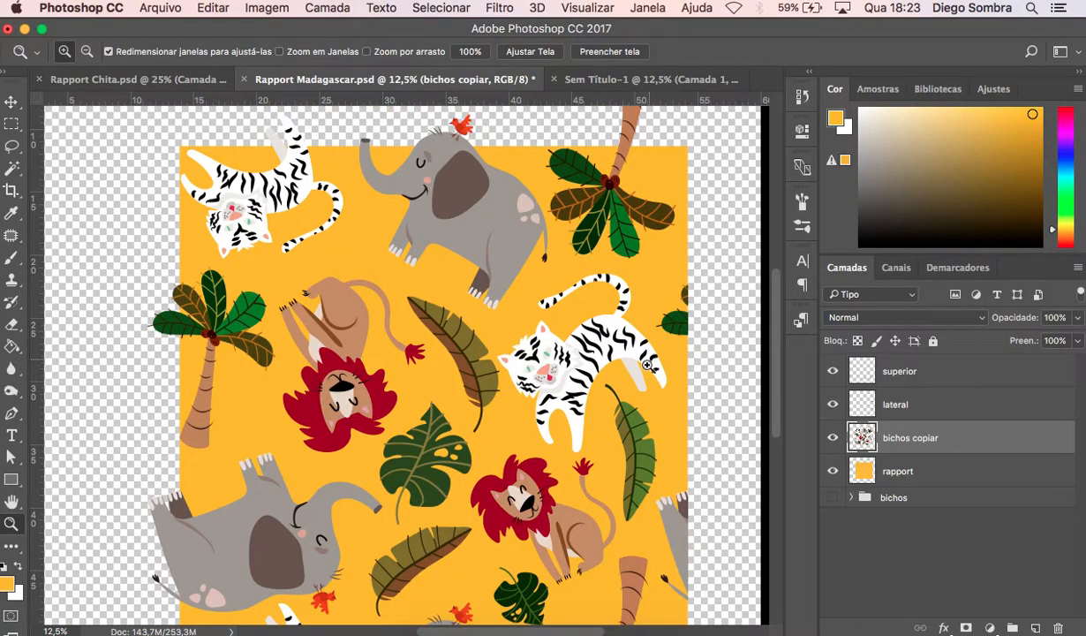
alt+click(623, 349)
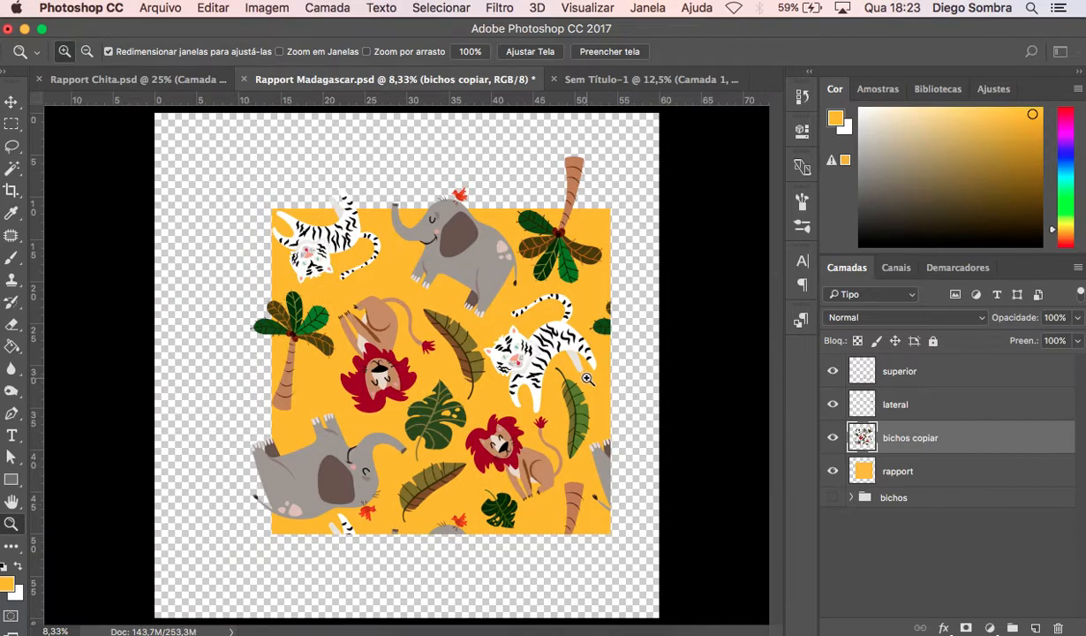
click(586, 379)
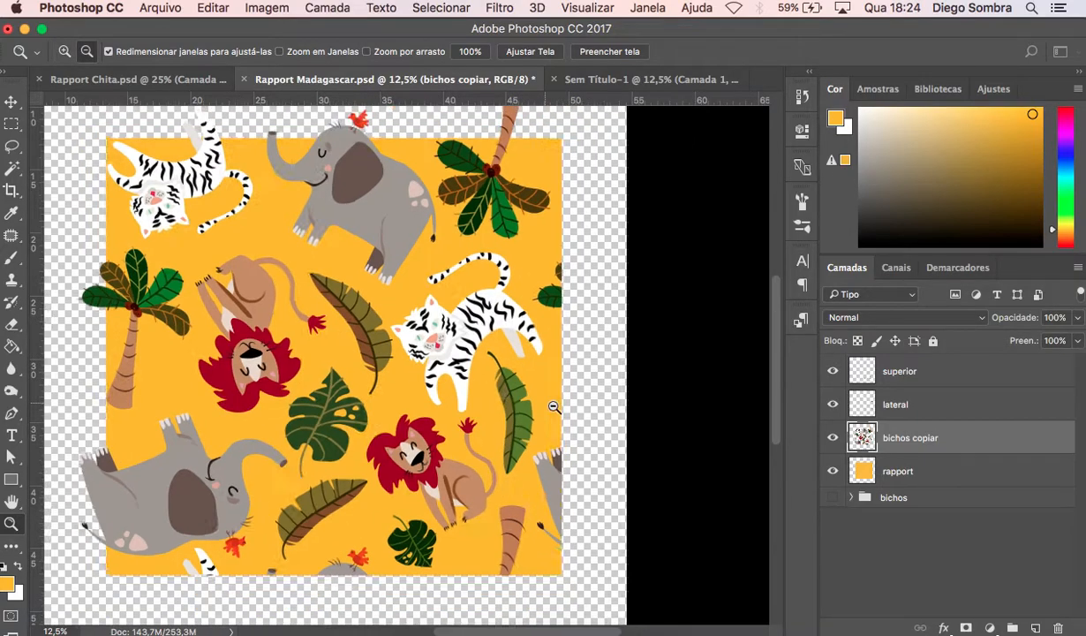
alt+click(579, 416)
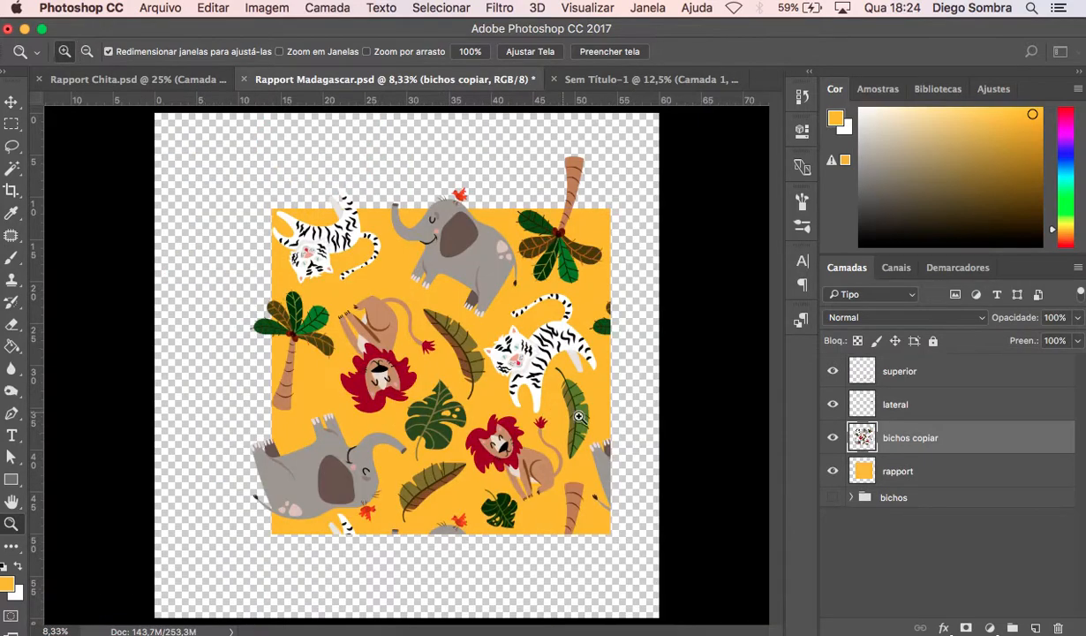
Load the rapport layer's orange square as a selection and merge all visible layers into one.
click(918, 474)
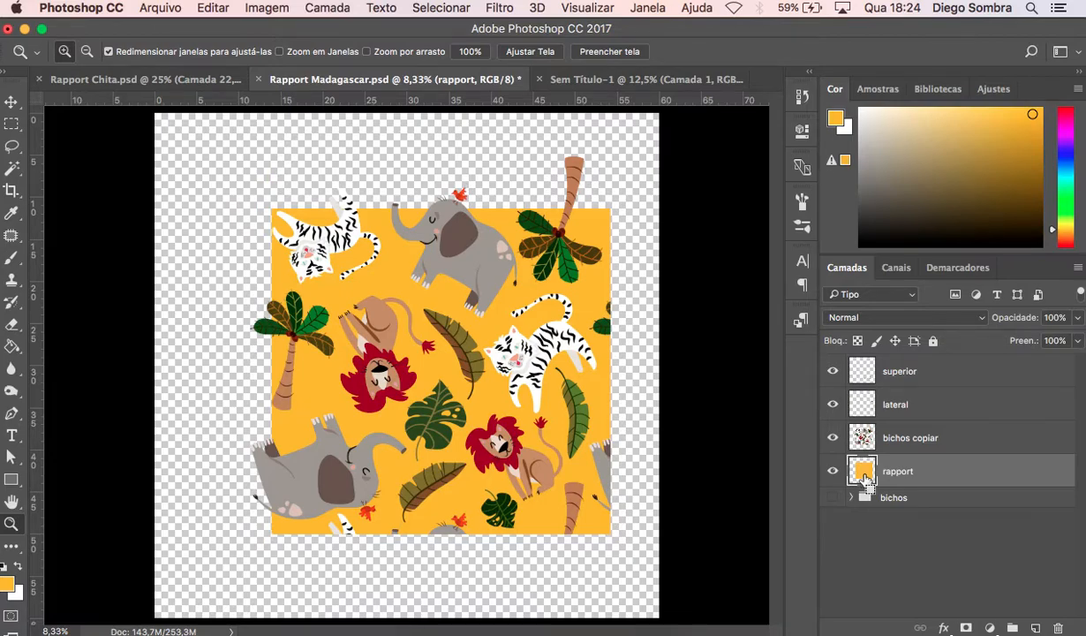
super+click(864, 473)
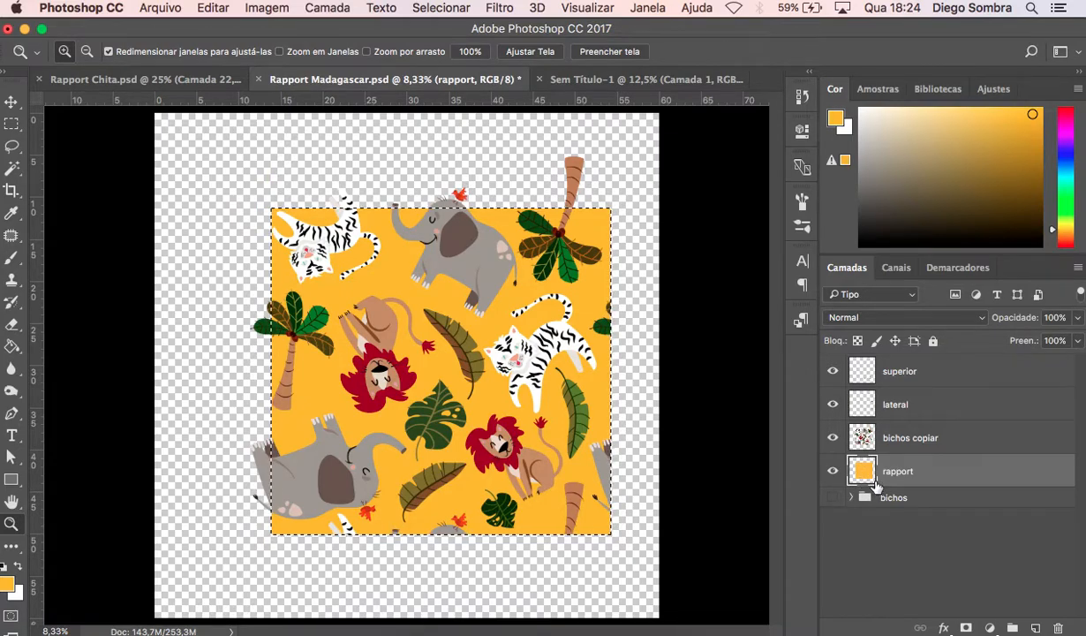
click(268, 11)
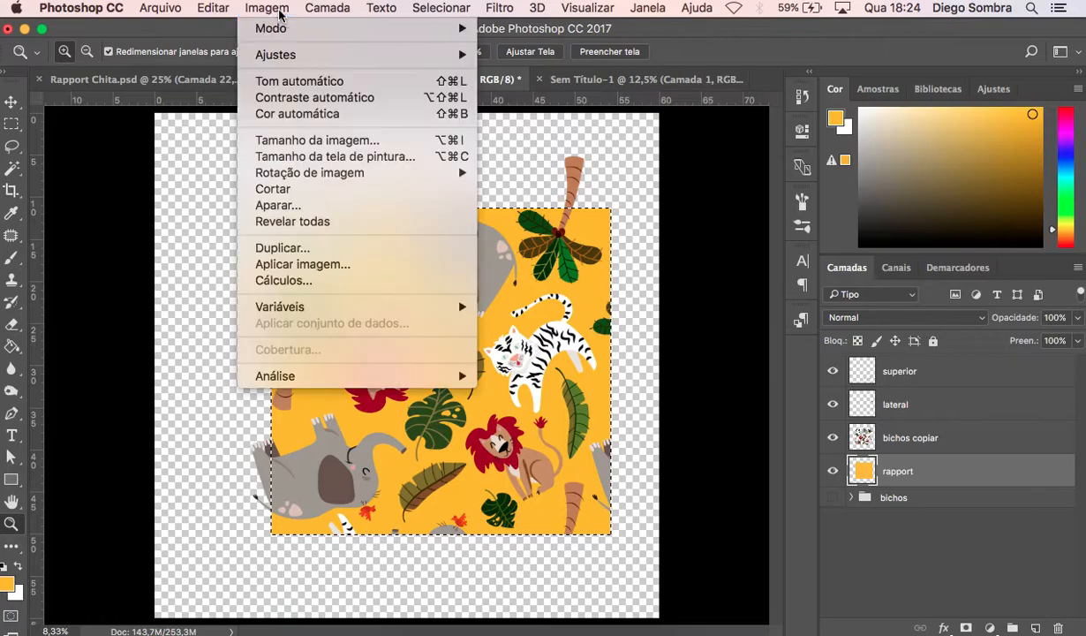
mouse_move(322, 13)
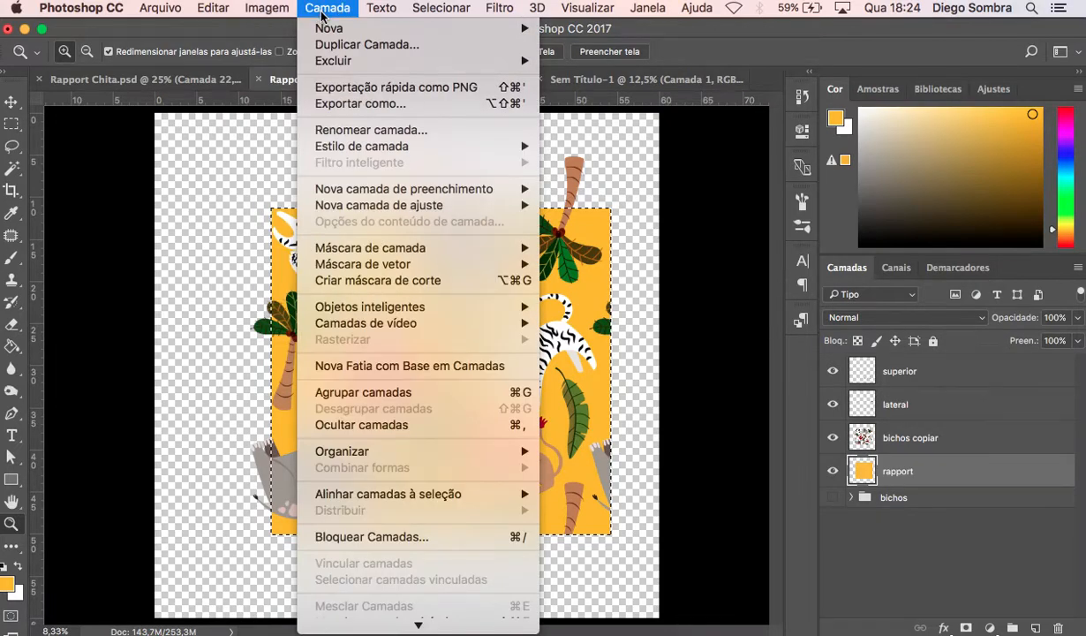
mouse_move(362, 625)
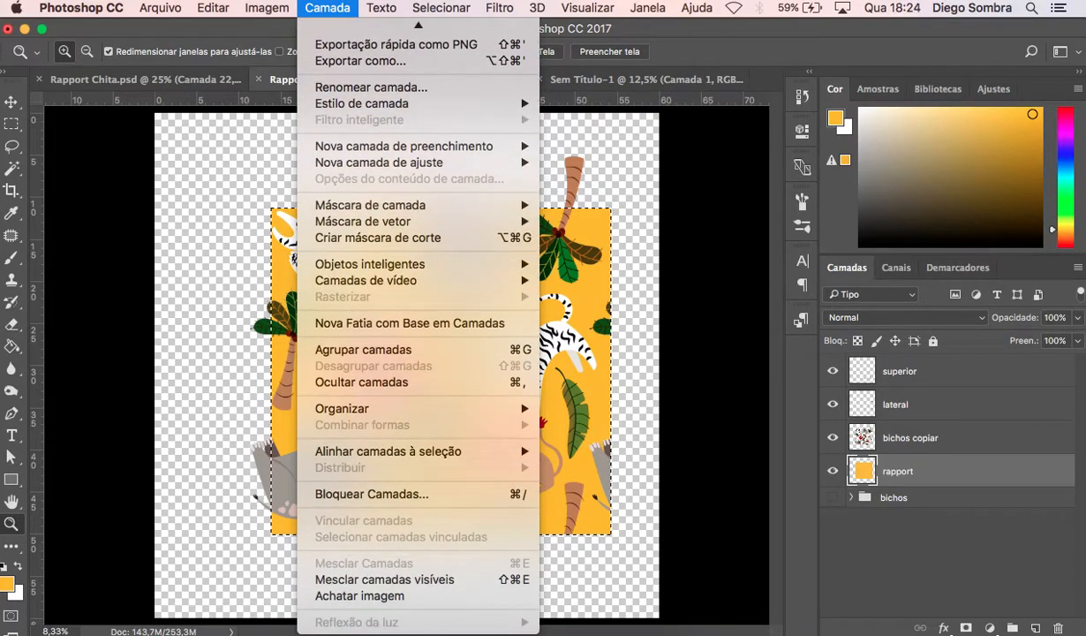
click(413, 582)
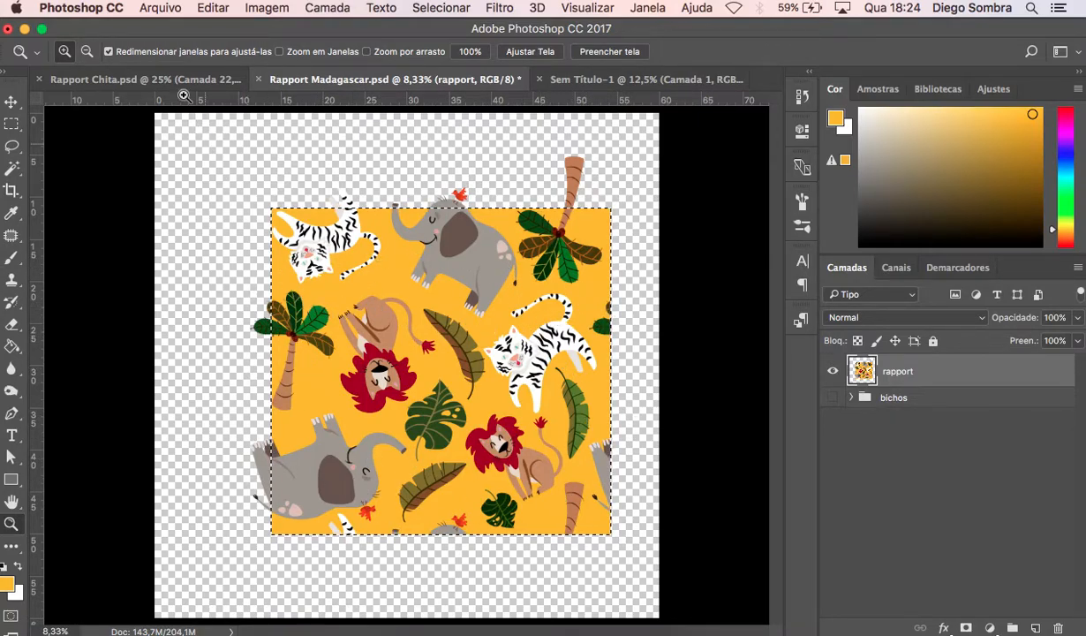
Copy the selected rapport artwork and paste it into the Sem Título-1 document as a new layer.
click(215, 8)
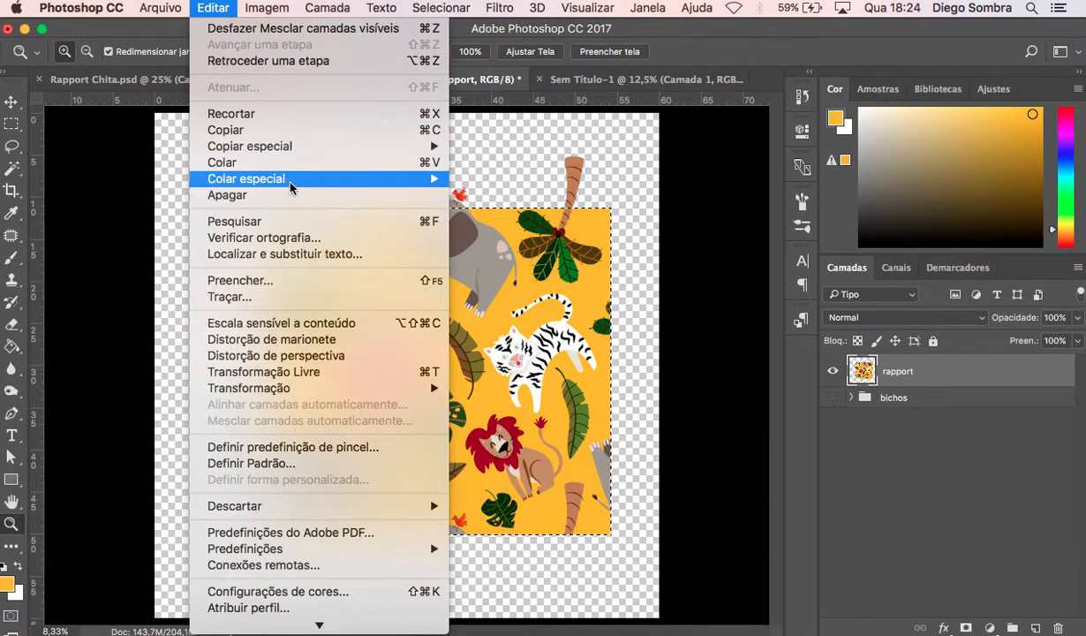
click(296, 132)
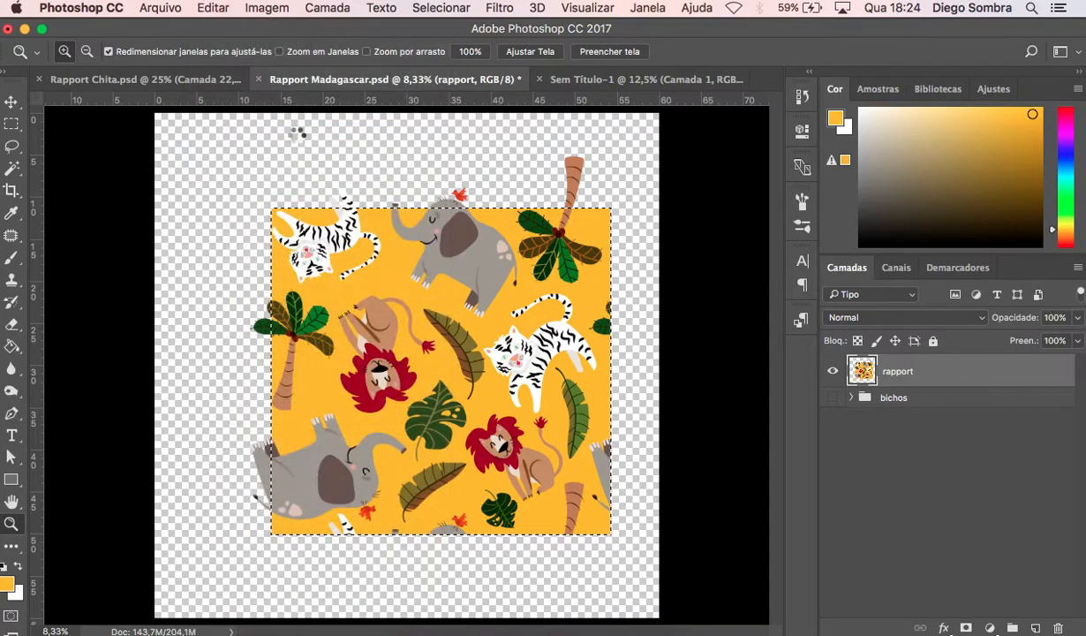
click(614, 80)
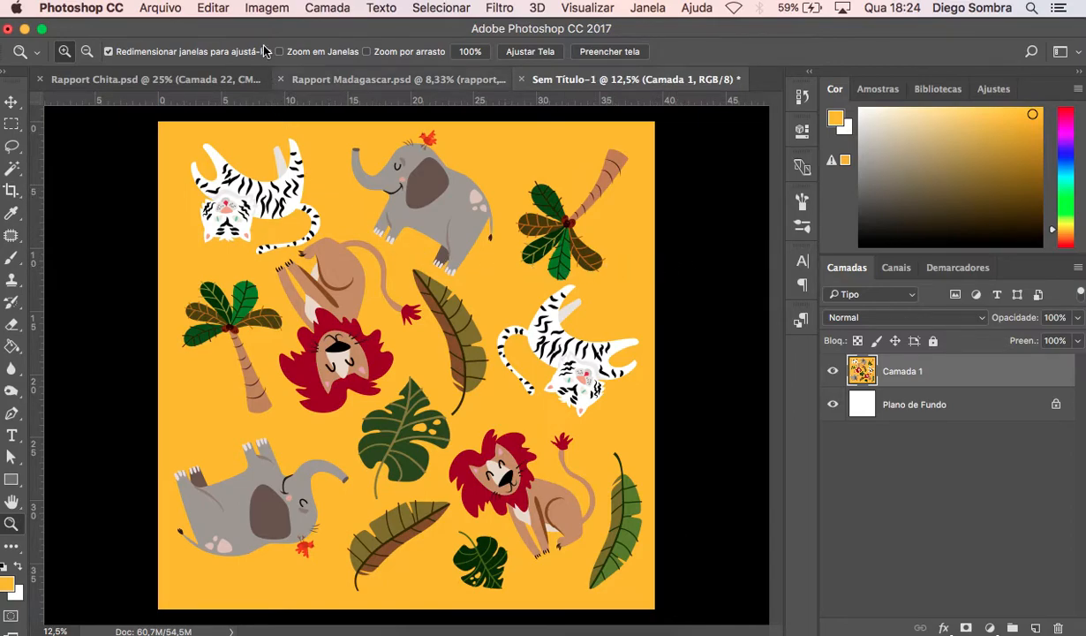
click(212, 9)
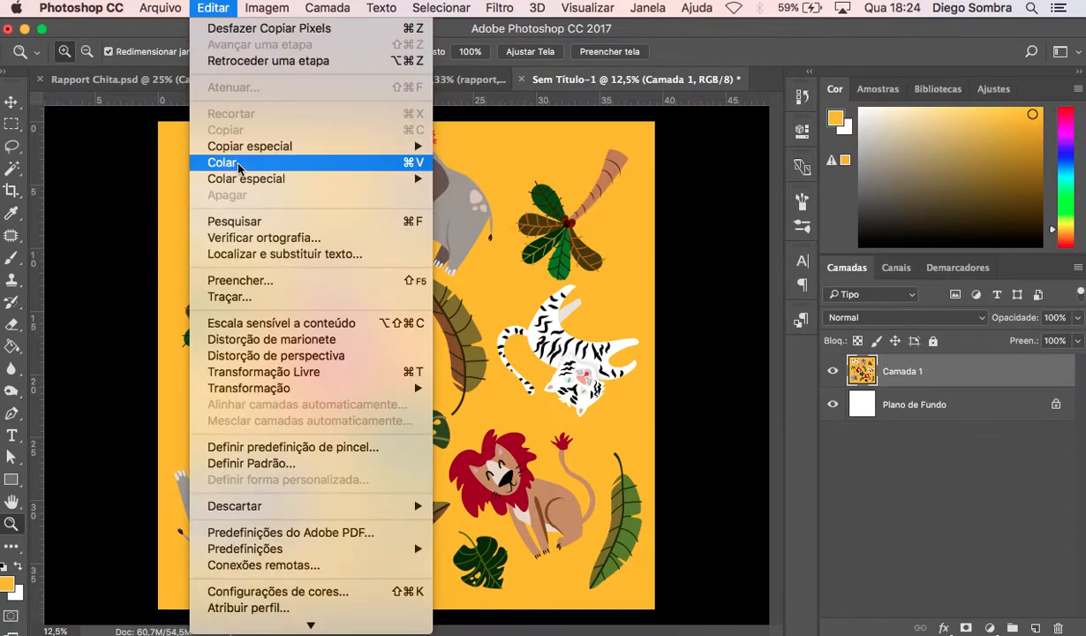
click(223, 162)
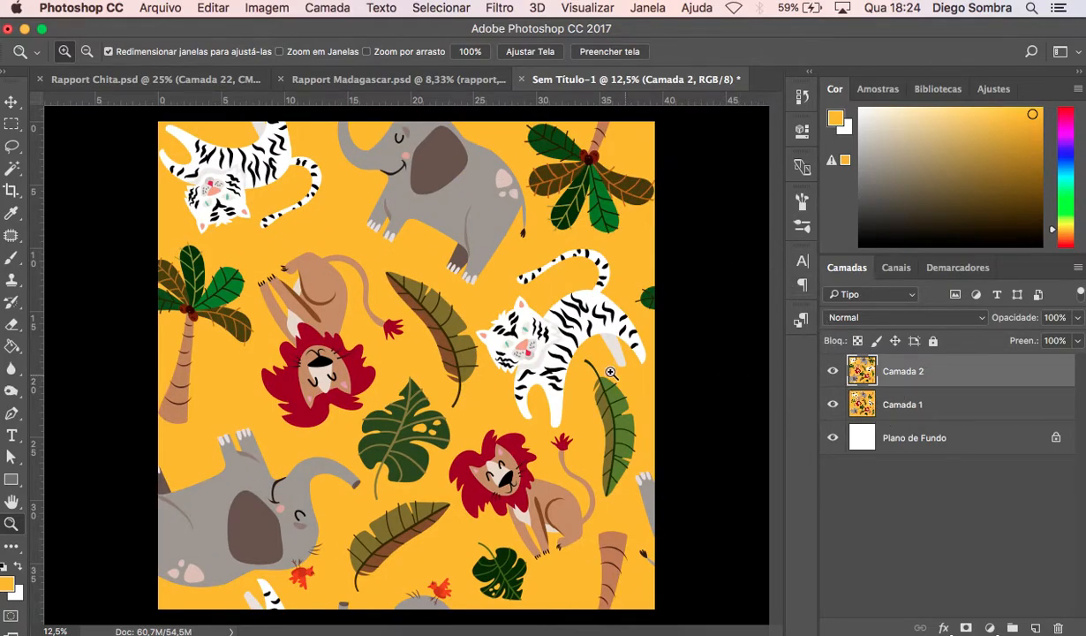
Hide Camada 2, scale Camada 1 down to about 41%, and place it in the lower-left part of the canvas.
alt+click(470, 326)
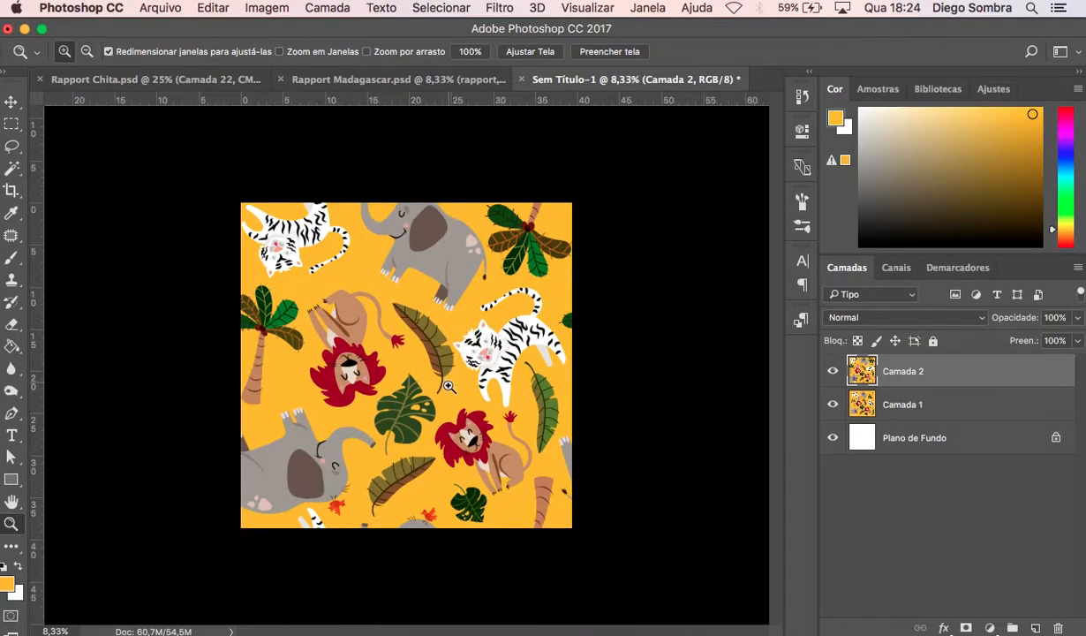
click(835, 375)
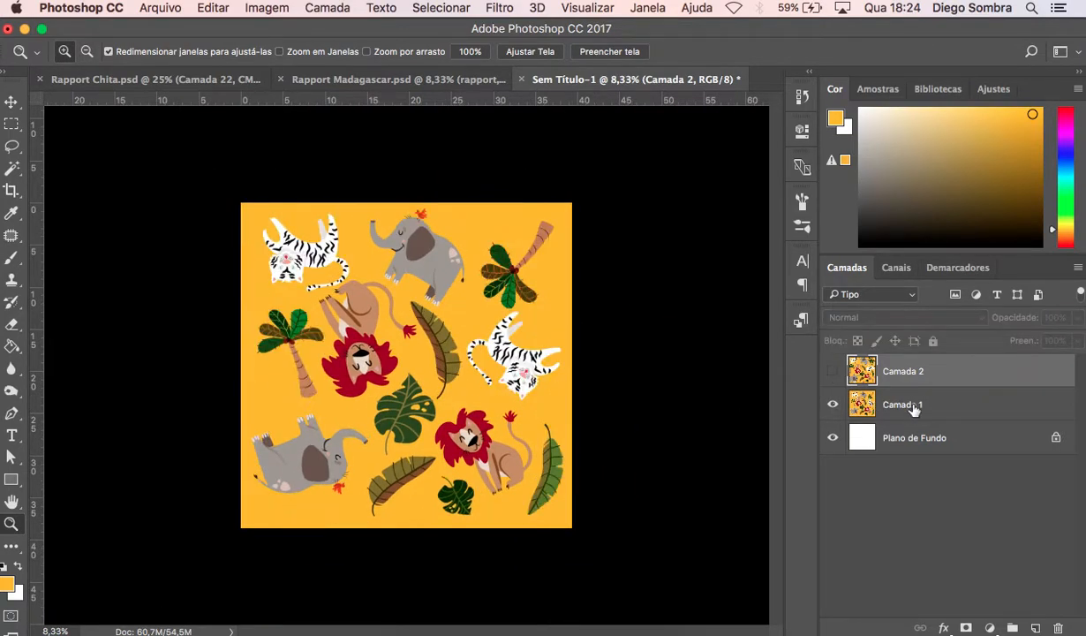
click(915, 407)
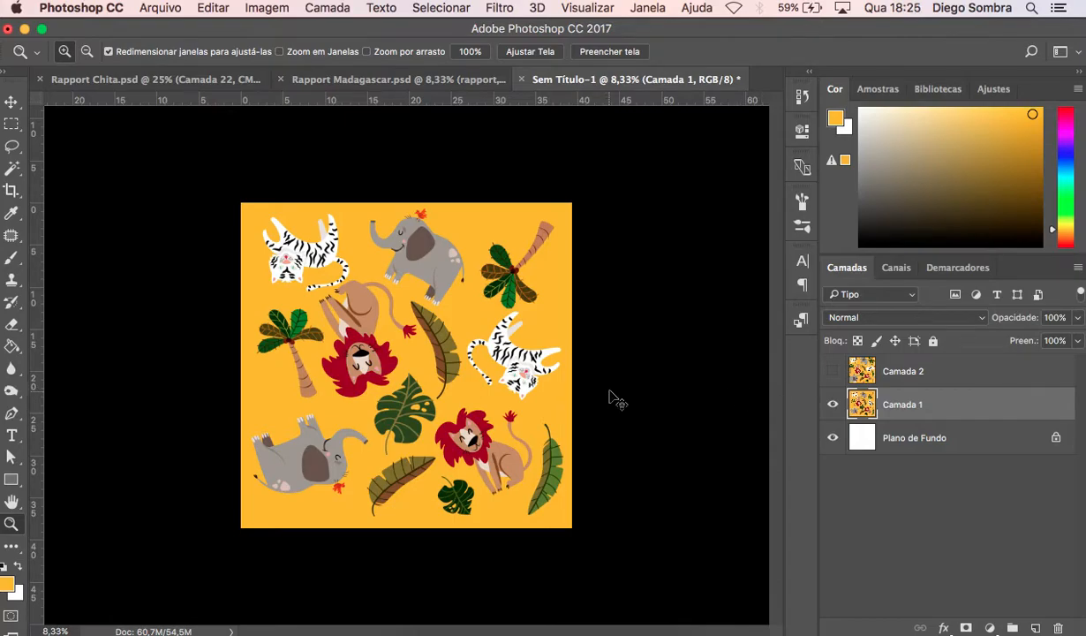
key(super+t)
drag(570, 205, 487, 312)
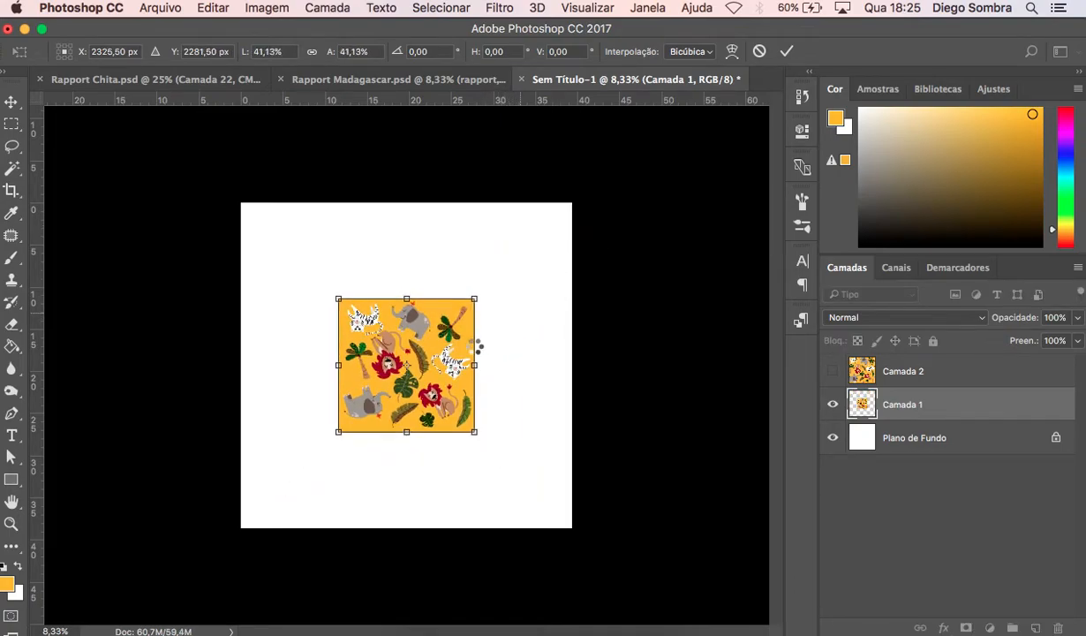
key(Return)
key(v)
drag(427, 370, 359, 427)
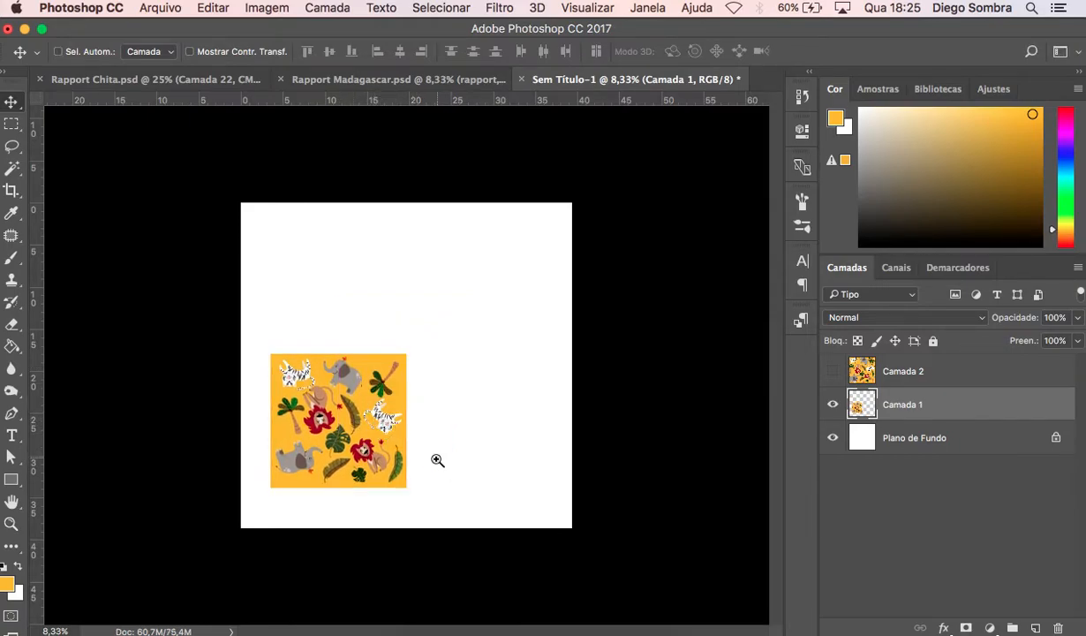
Duplicate Camada 1 and place the copy flush against the right edge of the original tile.
key(z)
click(437, 460)
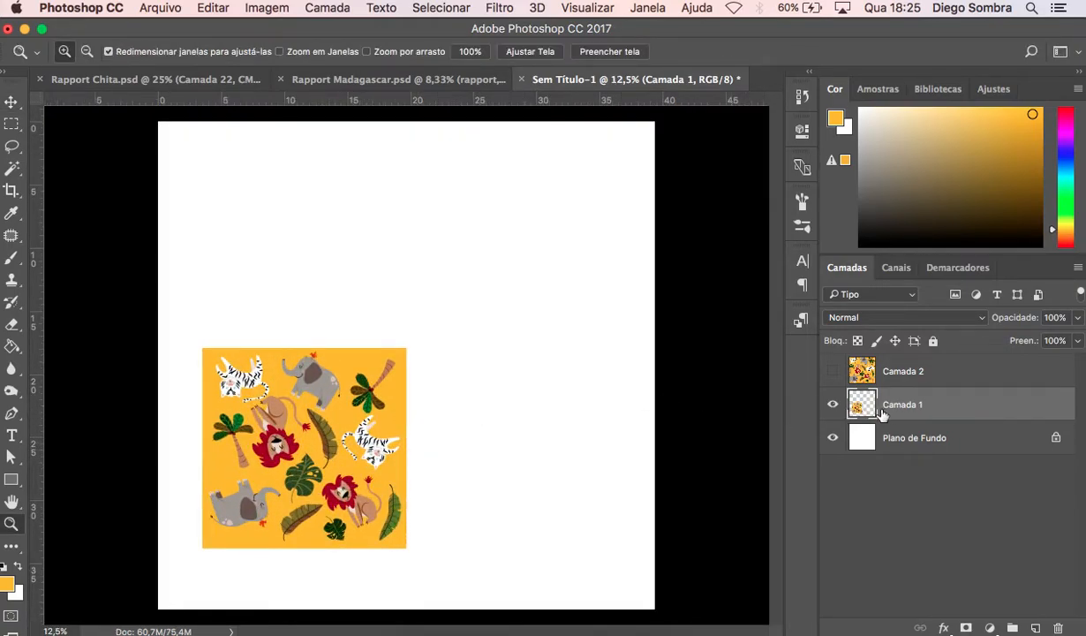
key(super+j)
key(v)
drag(338, 430, 523, 411)
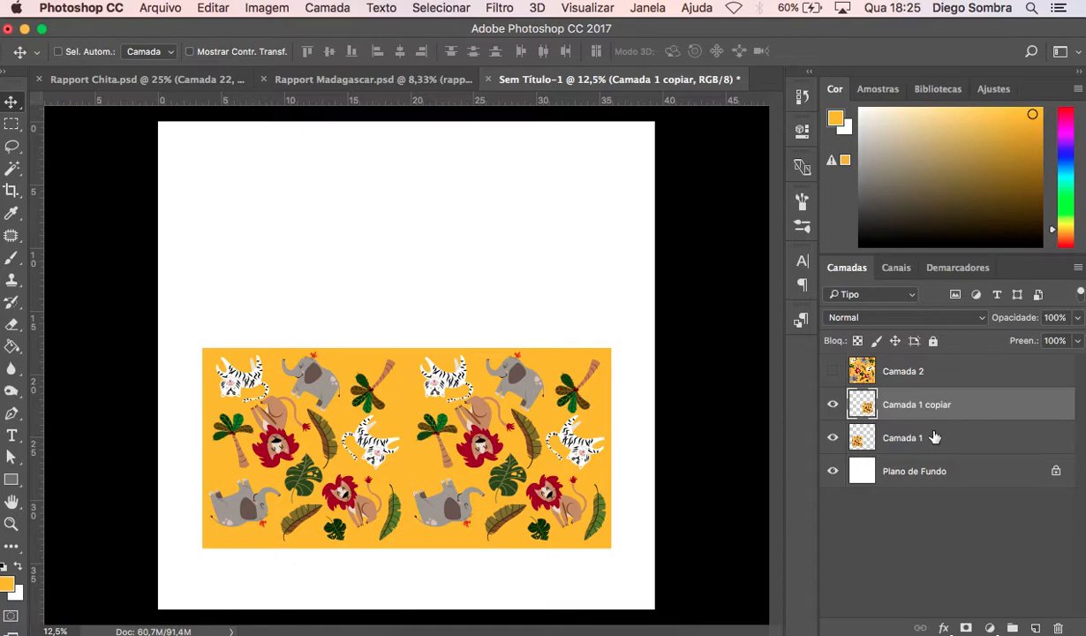
Duplicate both tile layers together and move the copies directly above the originals to form a 2×2 grid.
shift+click(929, 442)
key(super+j)
drag(554, 492, 559, 290)
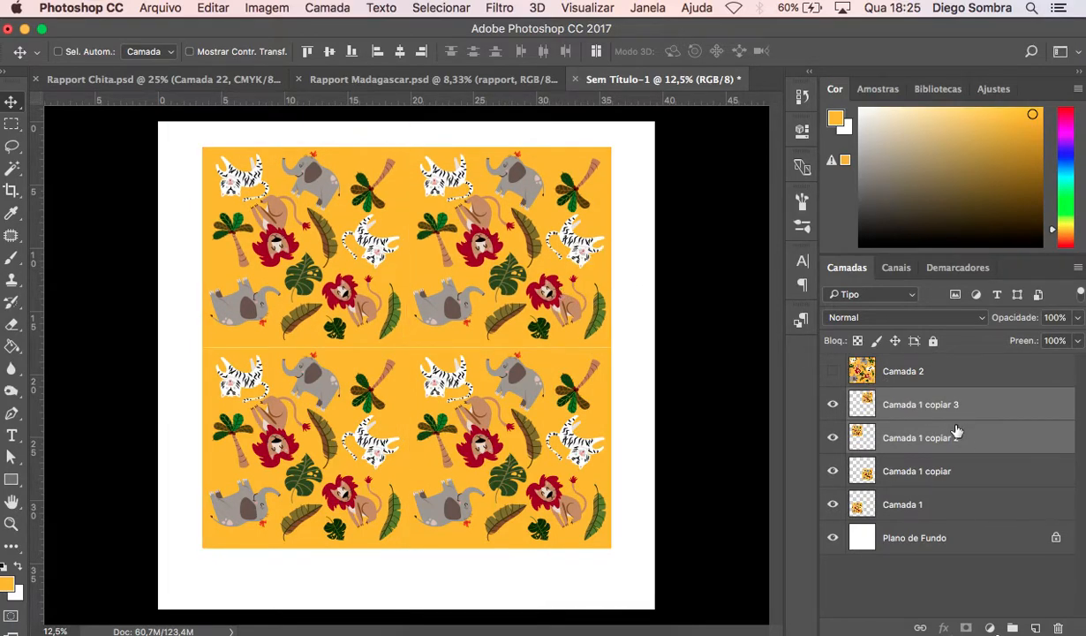
Make Camada 1 active and examine up close the seams where the four tiles meet.
click(941, 511)
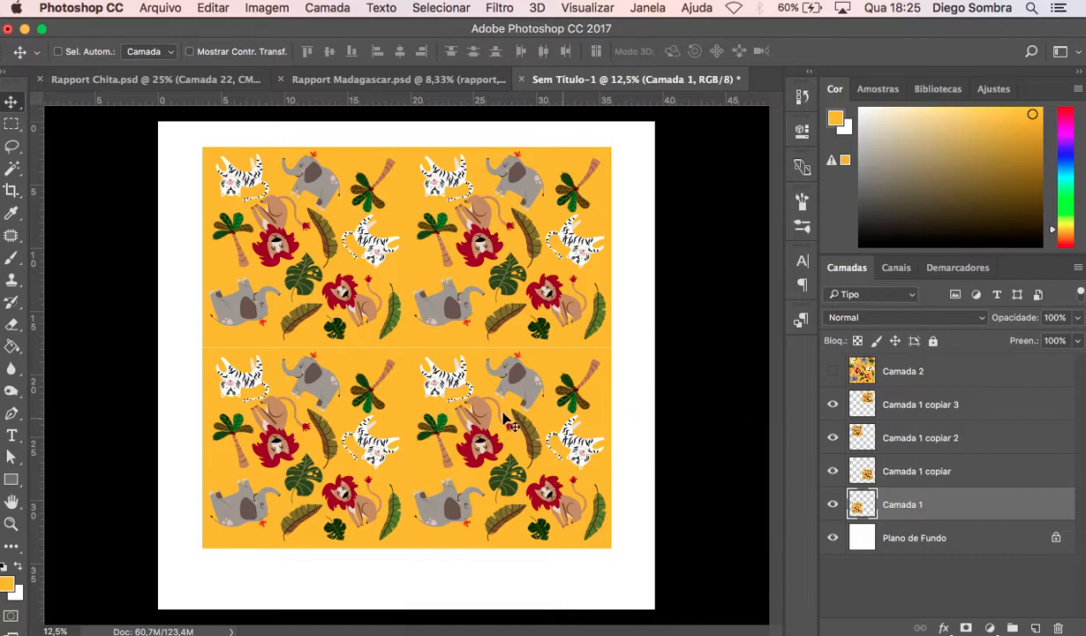
key(z)
click(459, 329)
click(459, 328)
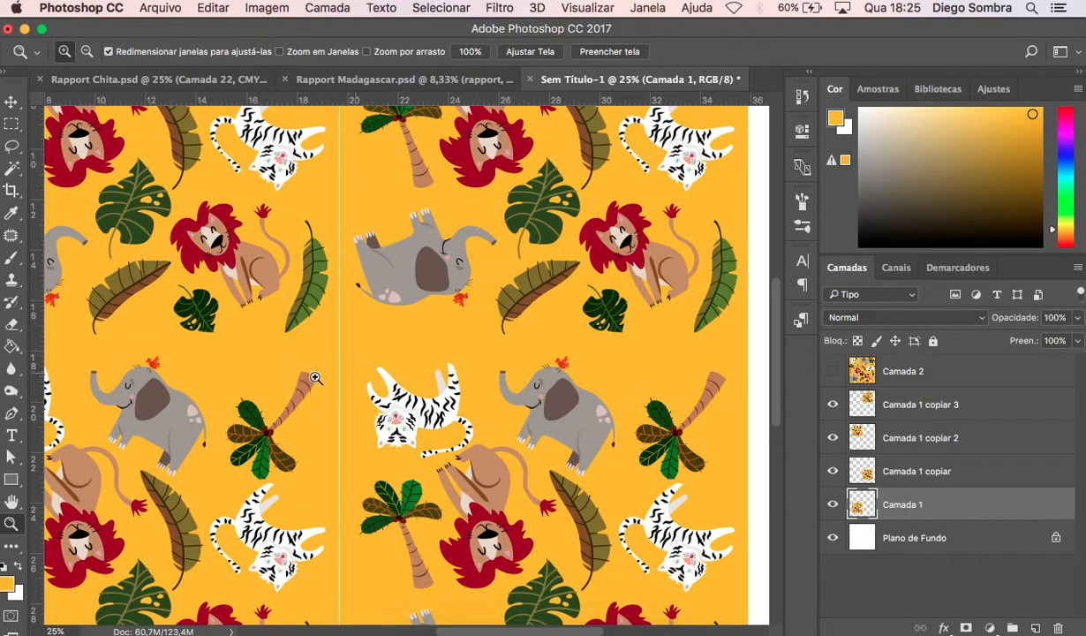
click(336, 353)
click(351, 355)
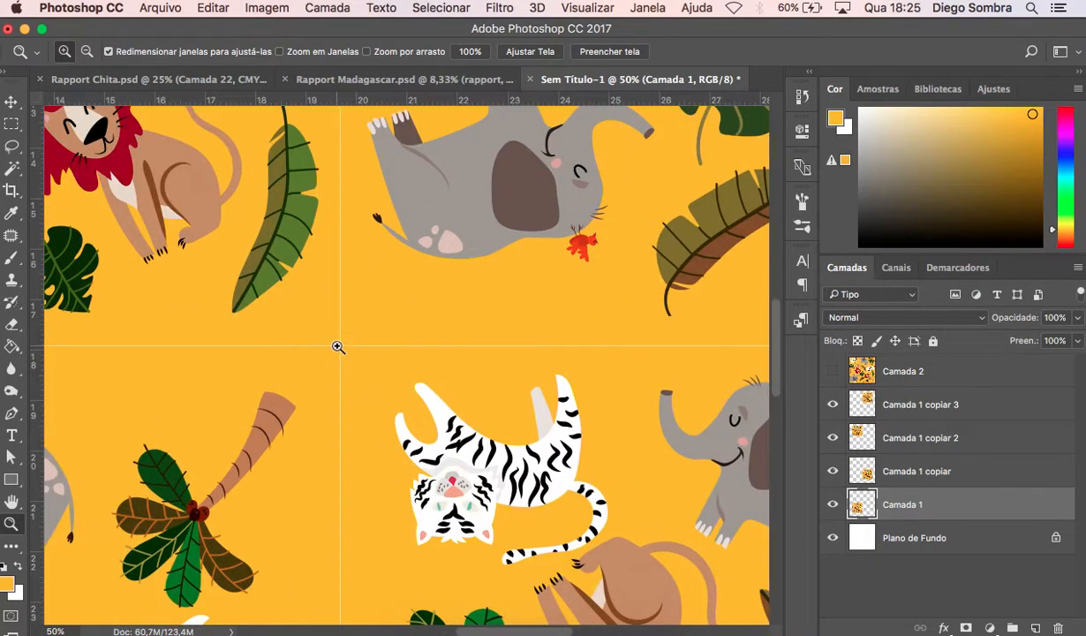
click(358, 347)
click(344, 347)
click(347, 347)
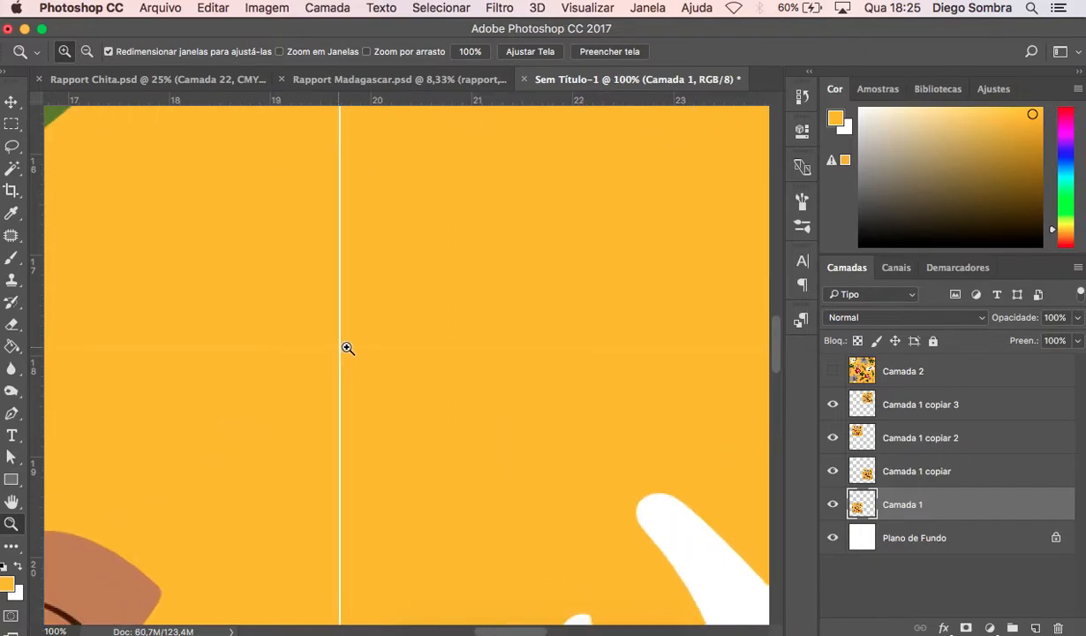
click(353, 351)
click(340, 349)
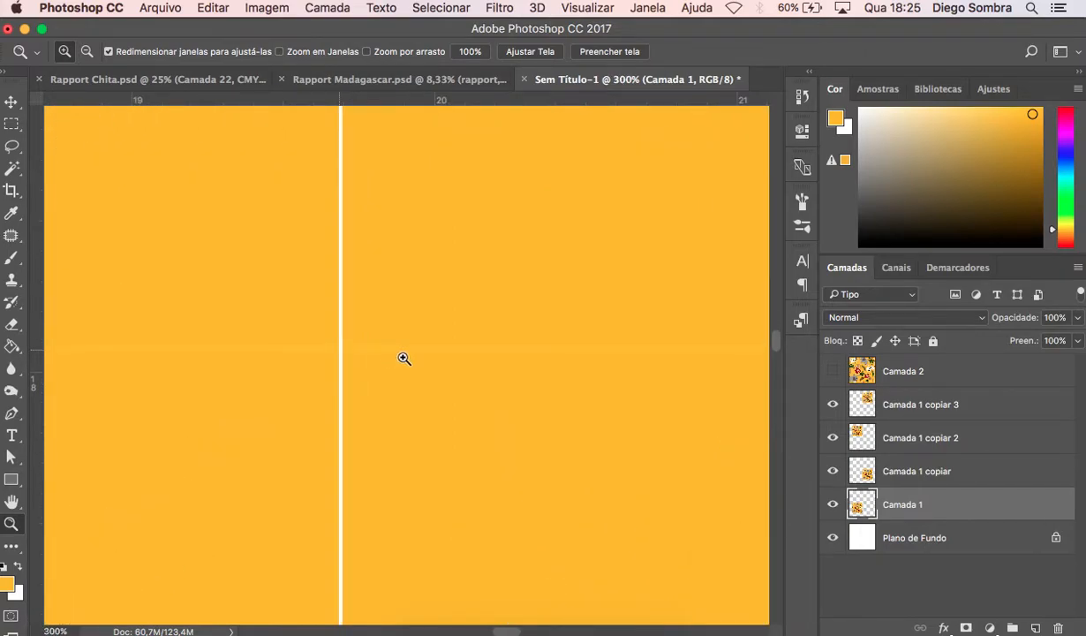
alt+click(518, 357)
alt+click(518, 359)
alt+click(521, 364)
alt+click(523, 369)
alt+click(524, 375)
alt+click(525, 377)
alt+click(527, 381)
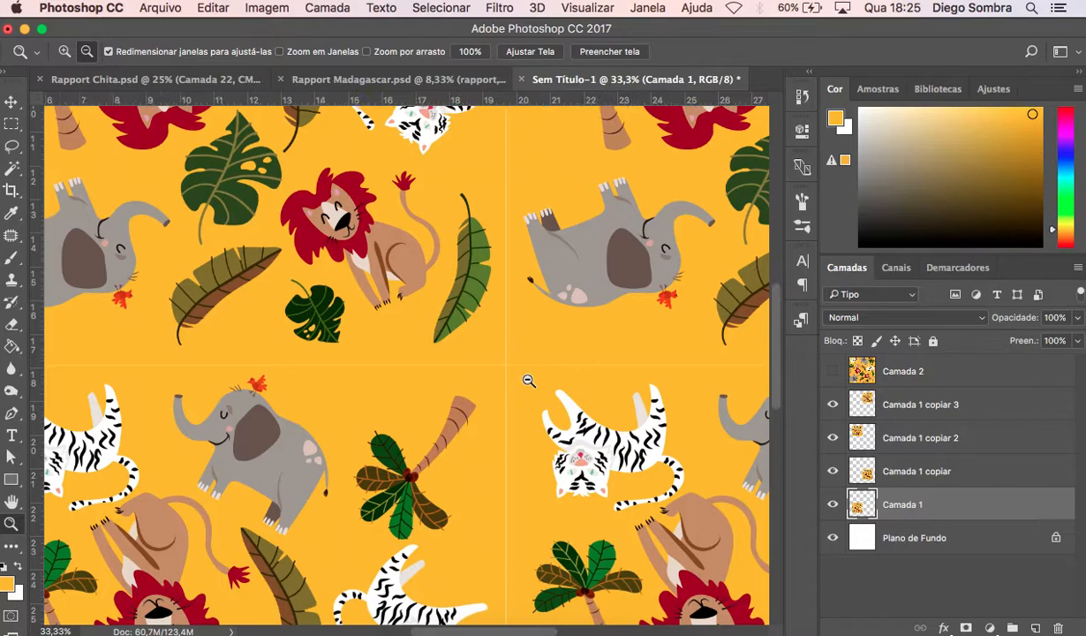
alt+click(535, 381)
alt+click(537, 382)
alt+click(539, 382)
alt+click(565, 382)
click(601, 381)
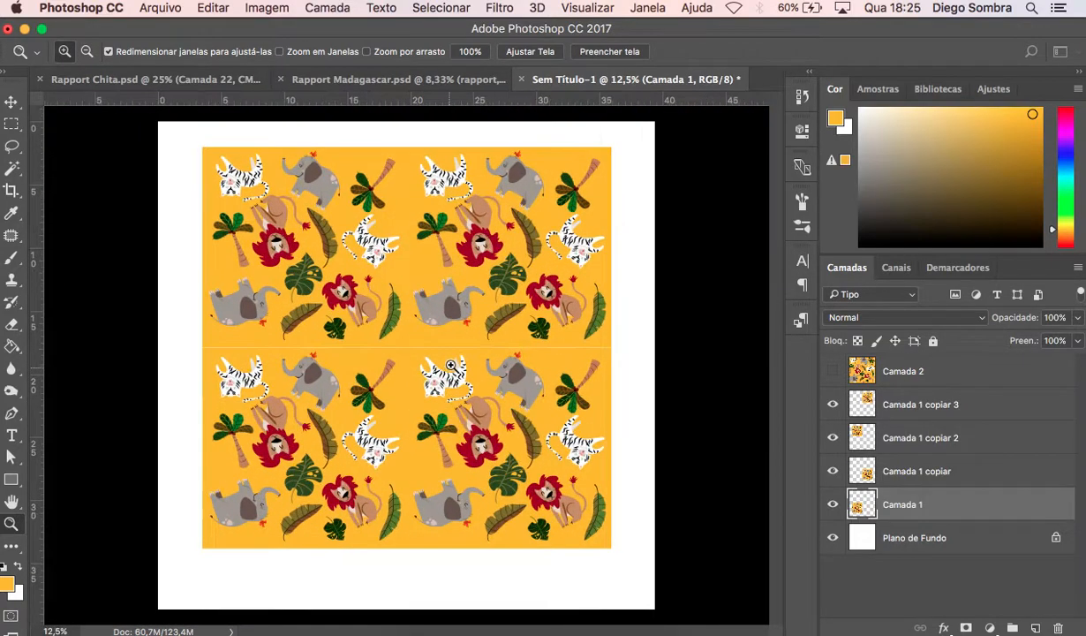
Merge the four Camada 1 tile layers into a single layer and switch to the Brush tool.
shift+click(914, 404)
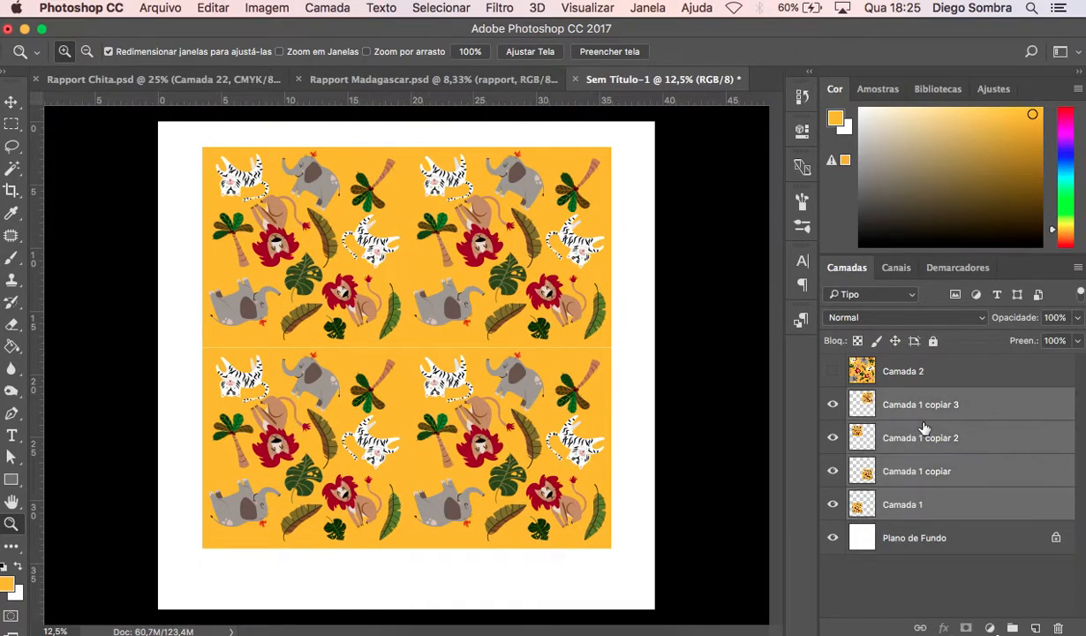
key(super+e)
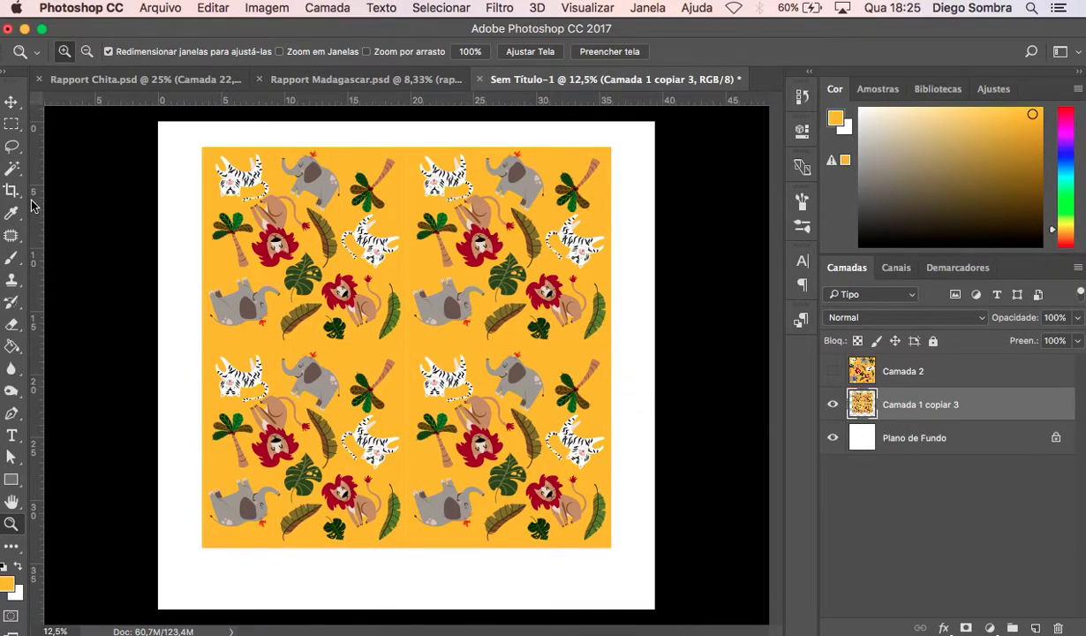
click(12, 257)
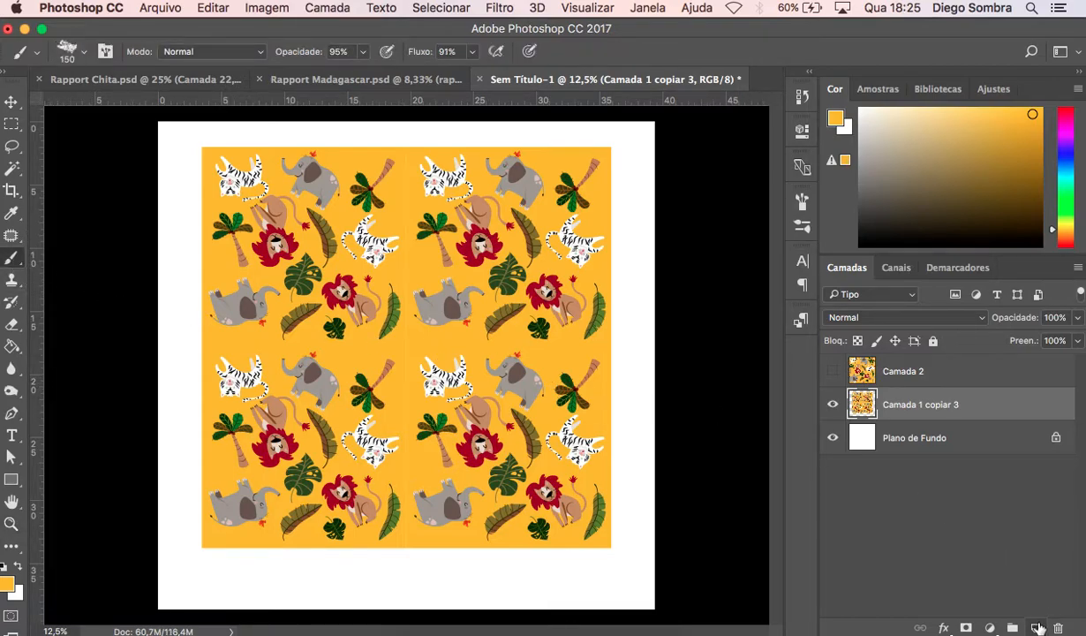
Add a new layer above Camada 1 copiar 3, set its opacity to 50%, and choose a bright pink foreground colour.
click(1037, 627)
drag(1076, 323, 1044, 363)
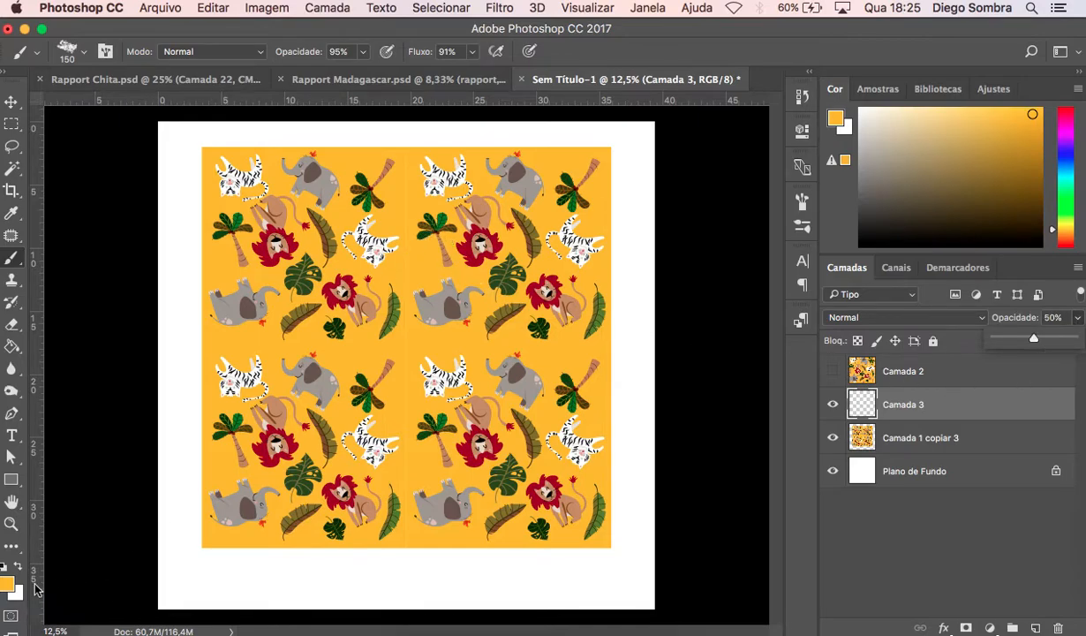
click(1068, 240)
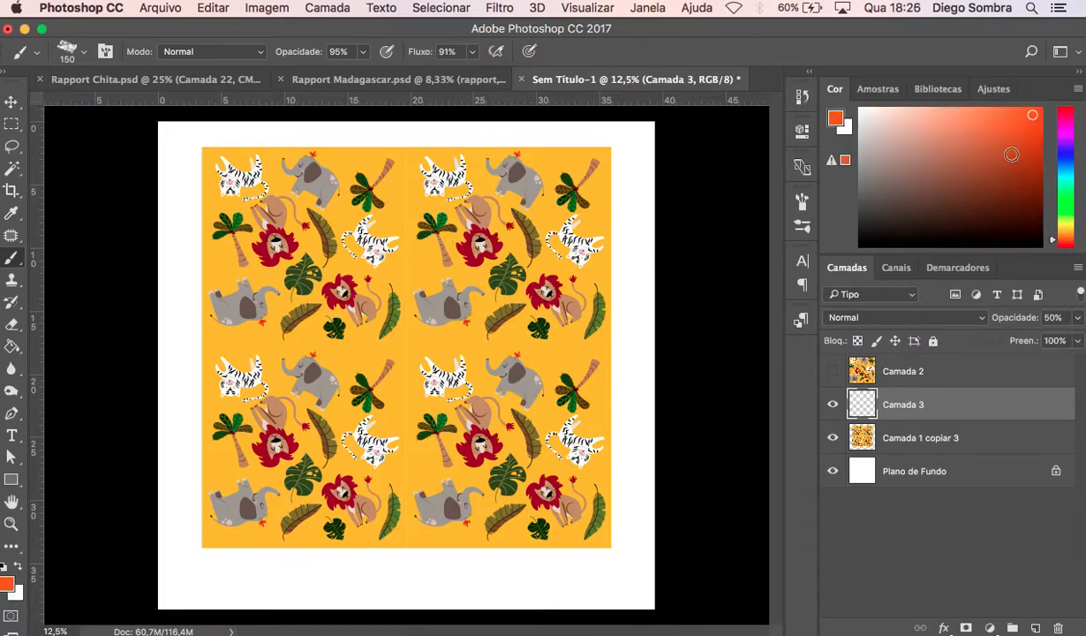
click(1069, 129)
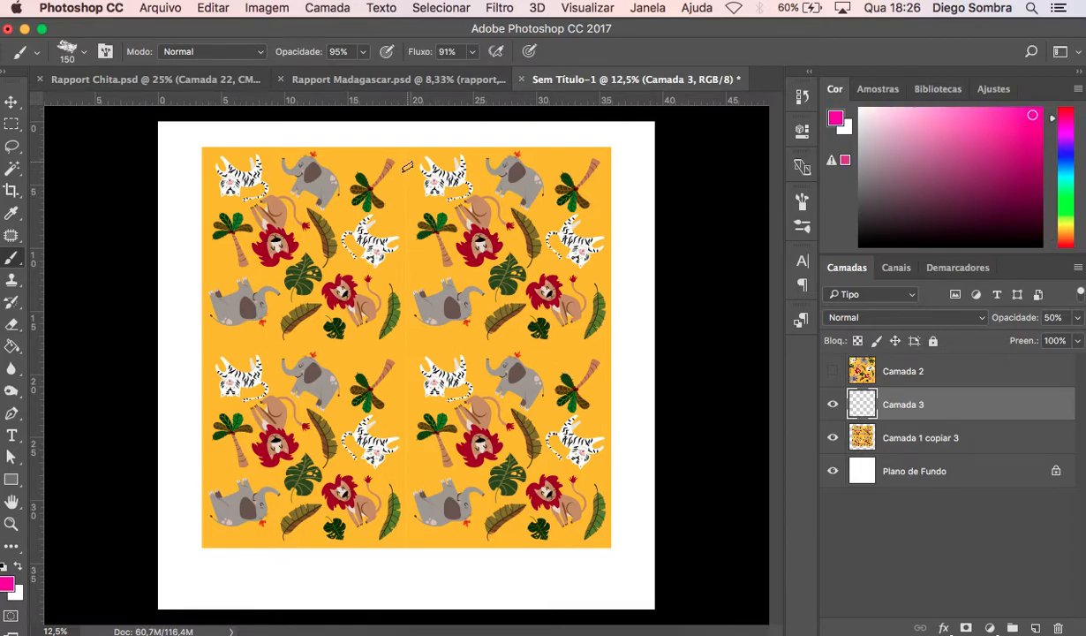
Mark the vertical and horizontal seams between the four tiles with pink brush strokes, and undo both strokes.
drag(405, 160, 403, 514)
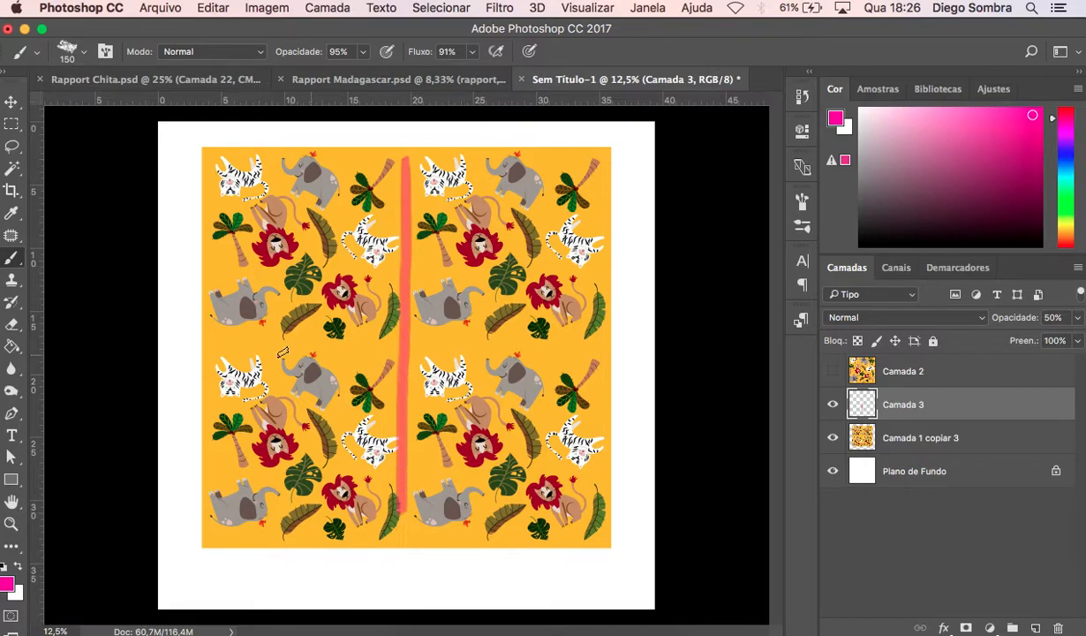
drag(222, 341, 626, 347)
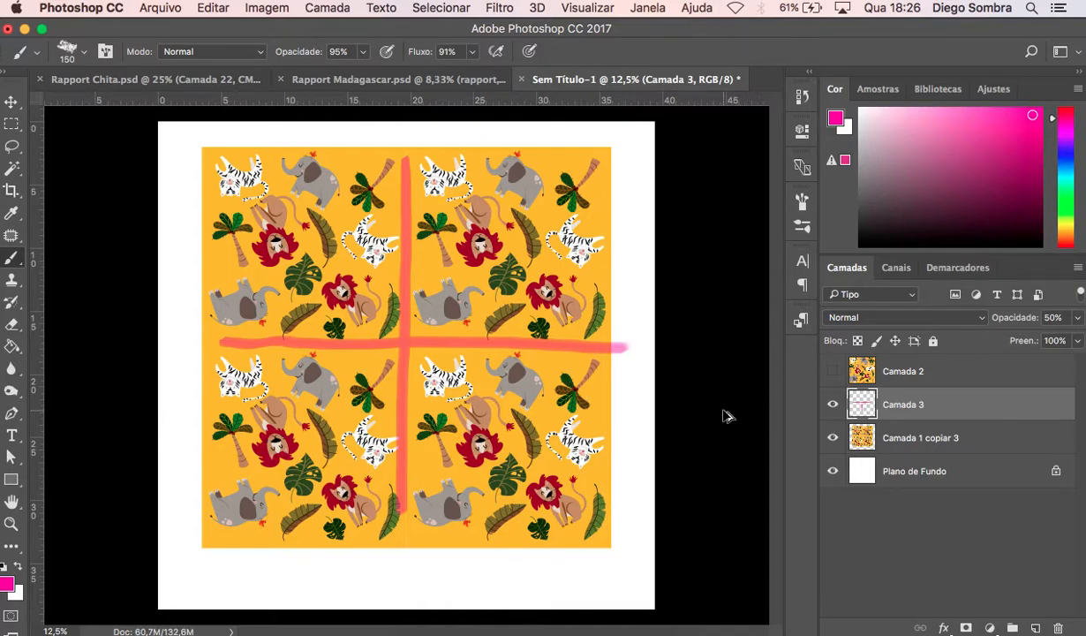
key(super+z)
key(super+z)
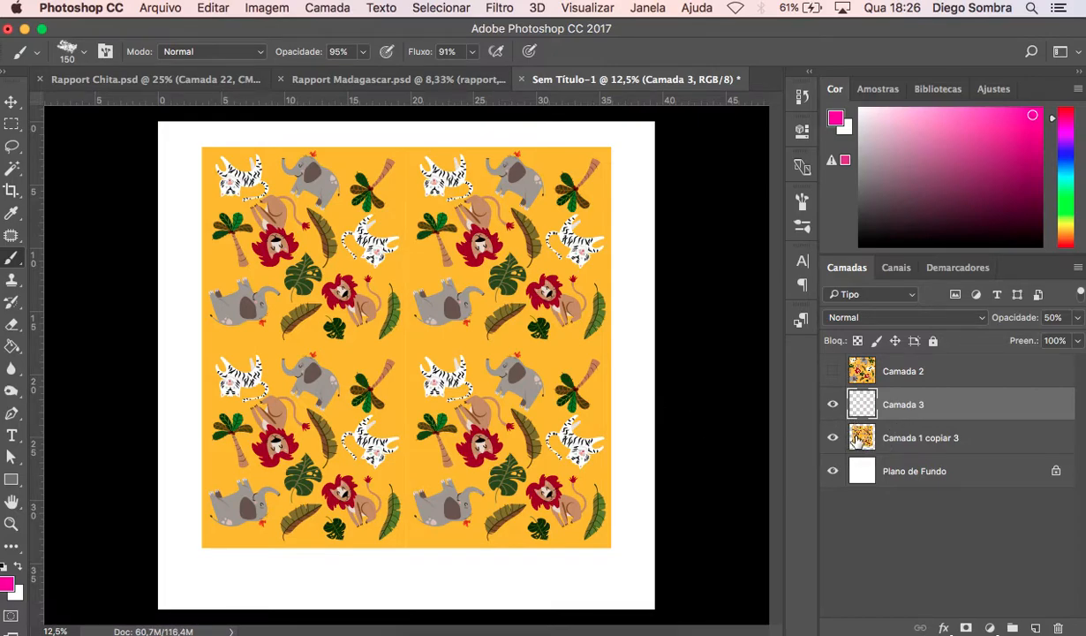
Hide Camada 3 and Camada 1 copiar 3, and show Camada 2 and make it the active layer.
click(833, 404)
click(832, 437)
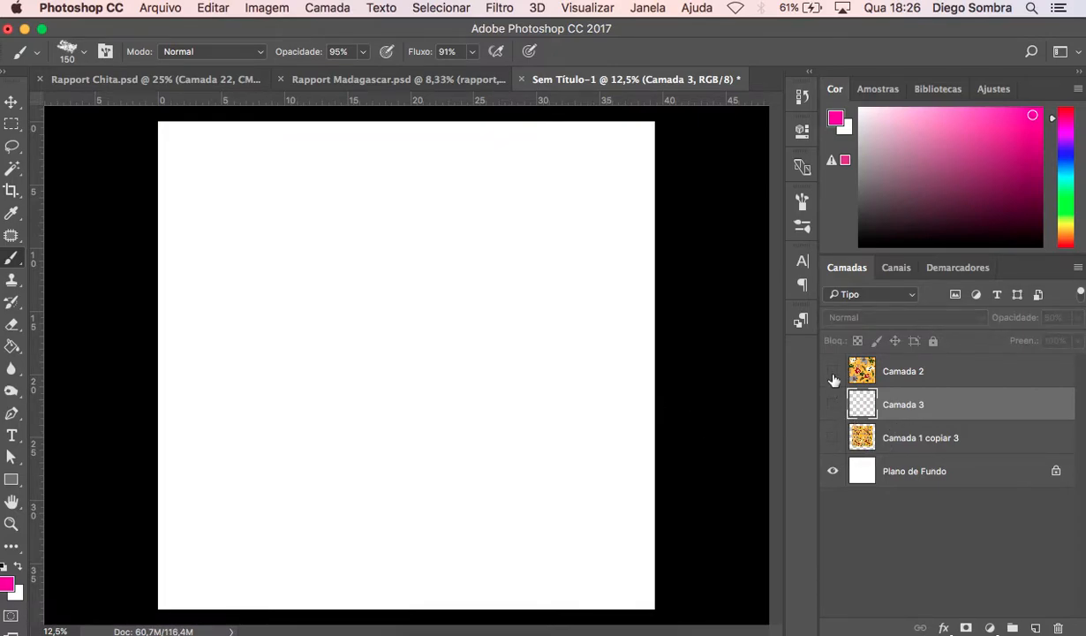
click(832, 371)
click(906, 375)
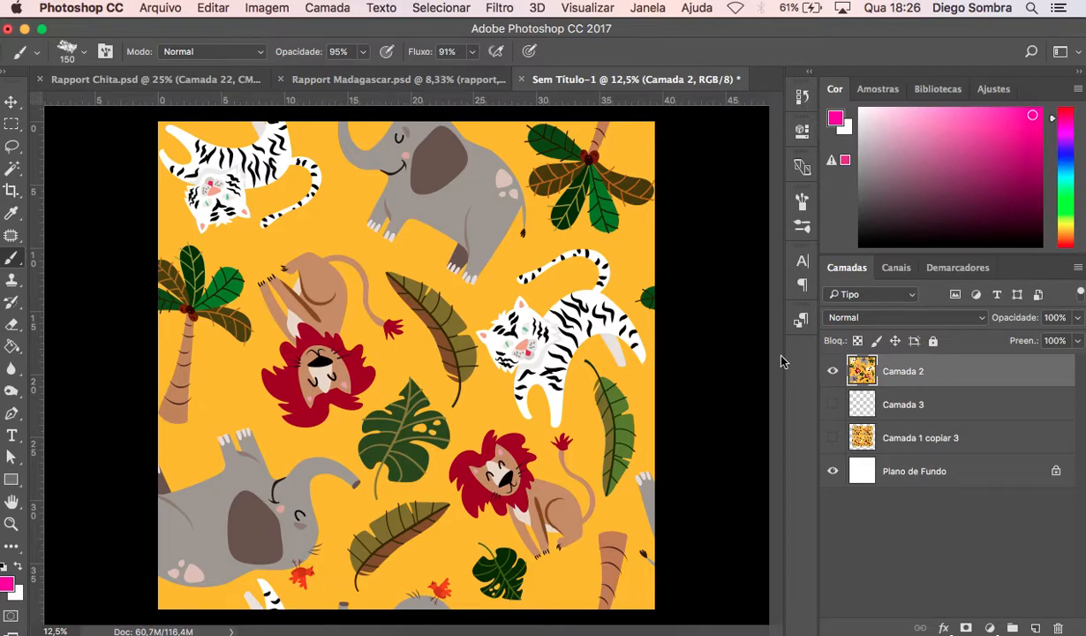
Scale Camada 2 down to about 55% and move the tile toward the canvas's lower-left corner.
key(super+t)
drag(669, 125, 564, 238)
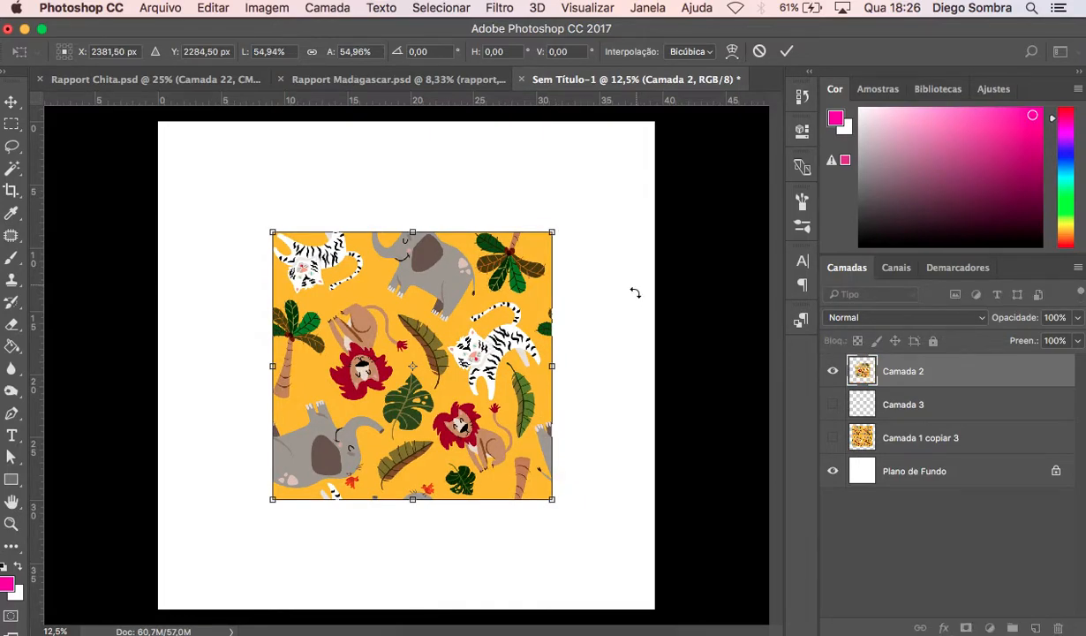
key(Return)
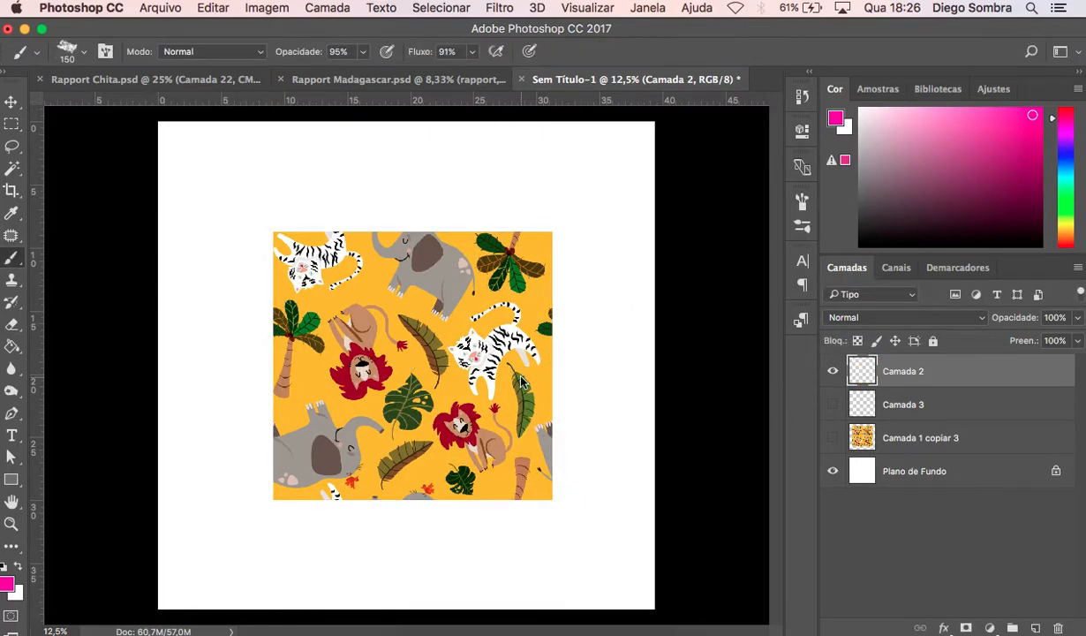
key(v)
drag(430, 364, 358, 410)
Duplicate Camada 2 flush against the tile's right edge, and duplicate both tiles directly above to form a 2×2 grid.
key(super+j)
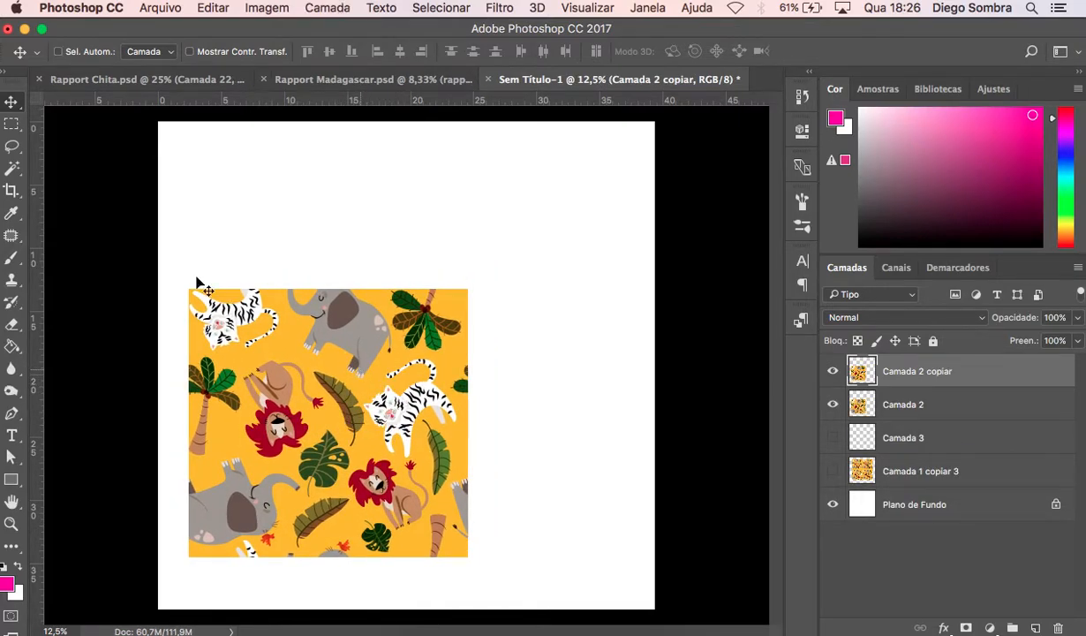
drag(303, 415, 588, 389)
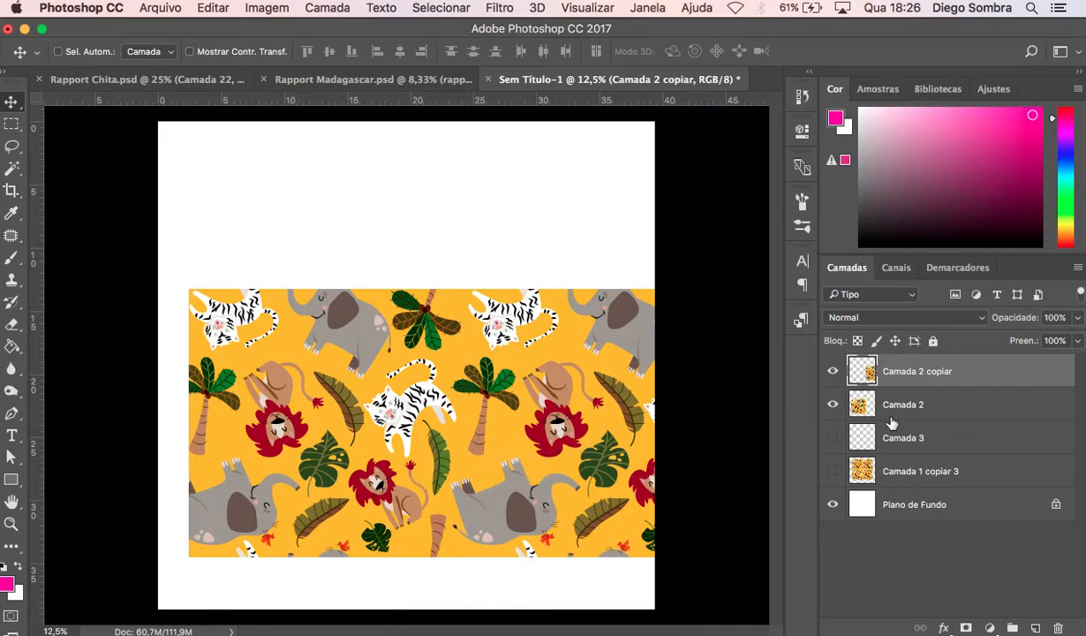
shift+click(937, 415)
key(super+j)
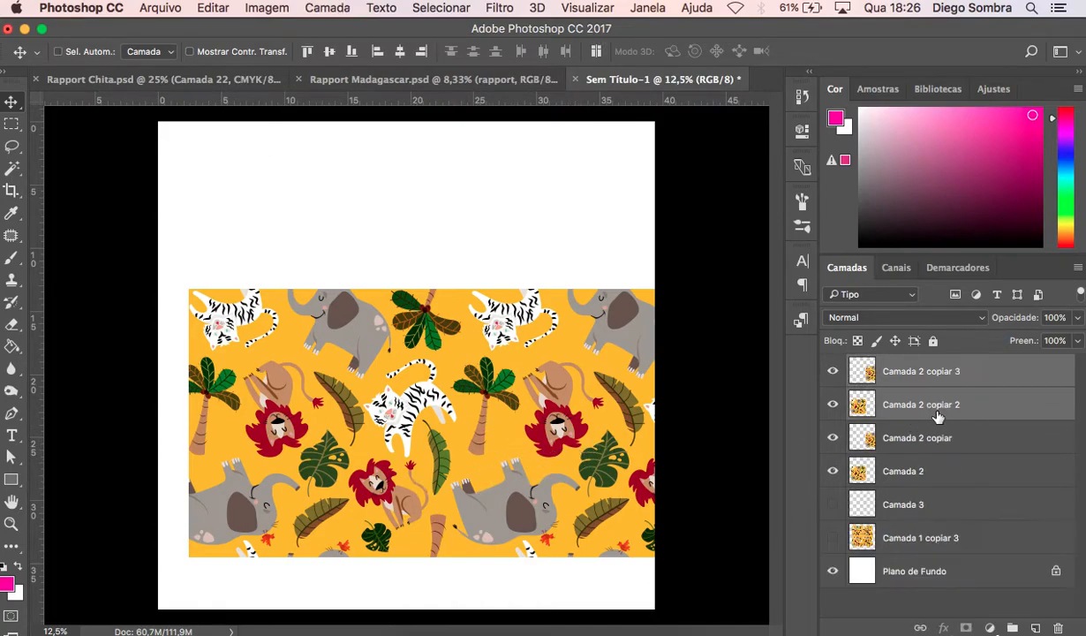
drag(557, 347, 553, 197)
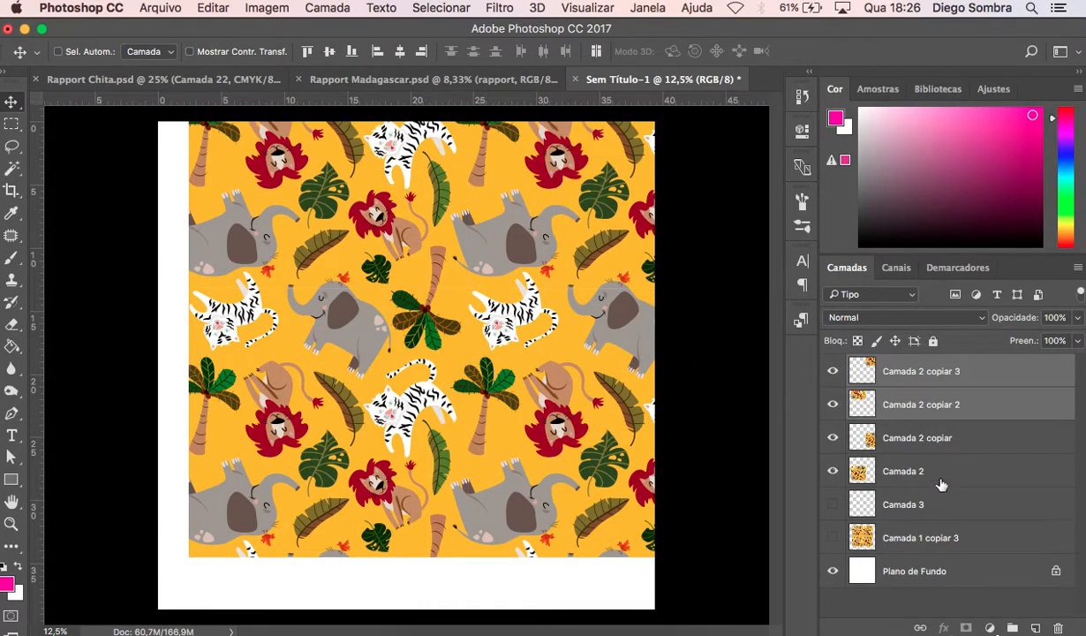
Merge the four Camada 2 tile layers into a single layer.
click(938, 474)
shift+click(925, 373)
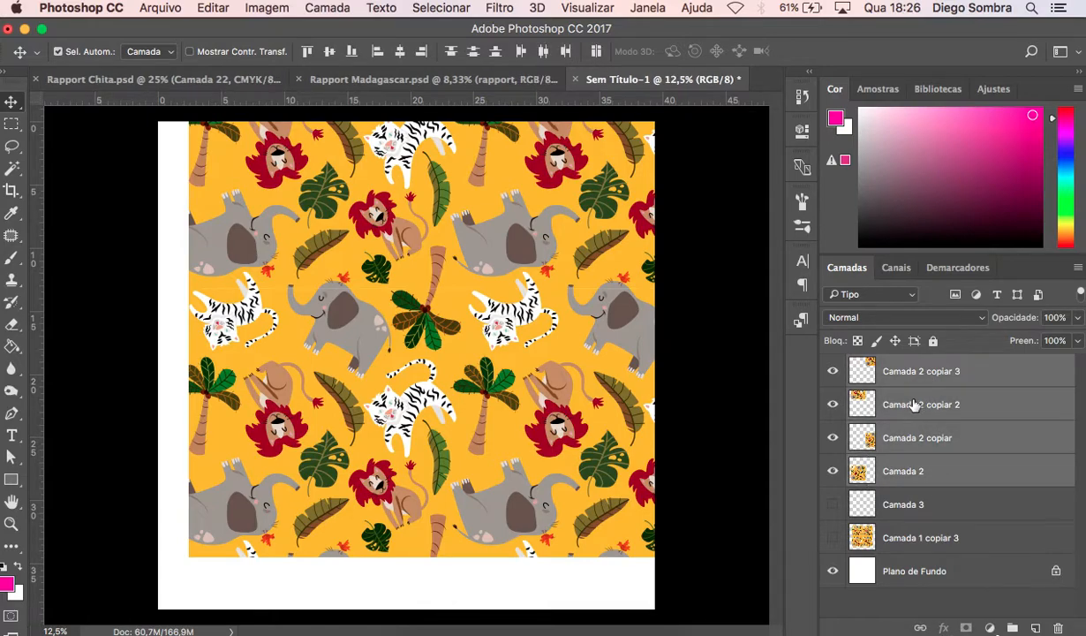
key(super+e)
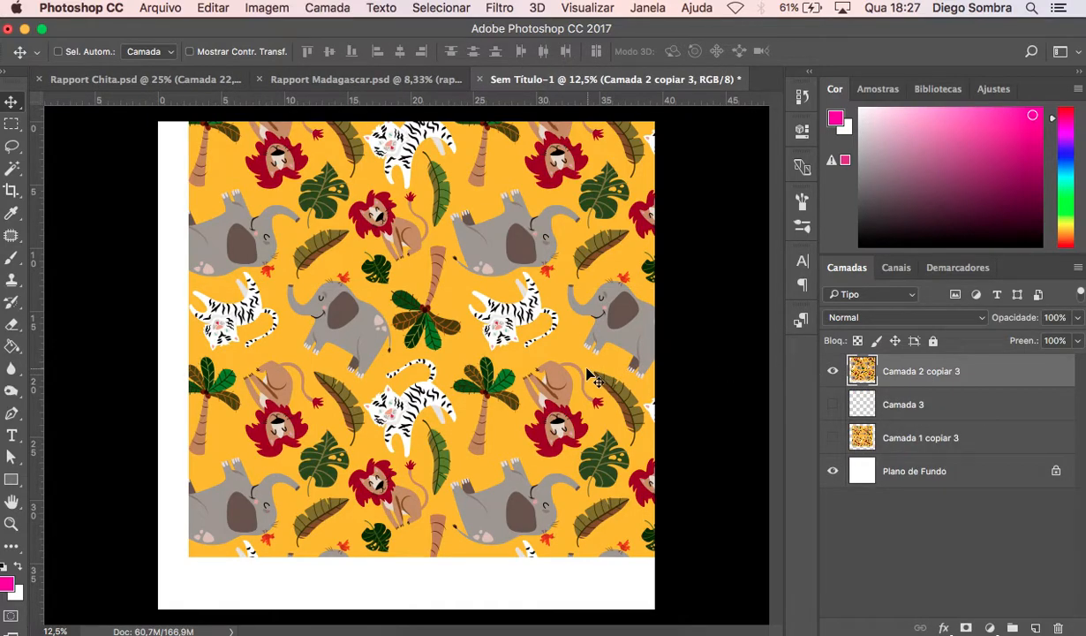
Scale the merged Camada 2 copiar 3 pattern to about 75% and reposition it so the whole grid fits inside the canvas.
key(z)
alt+click(585, 361)
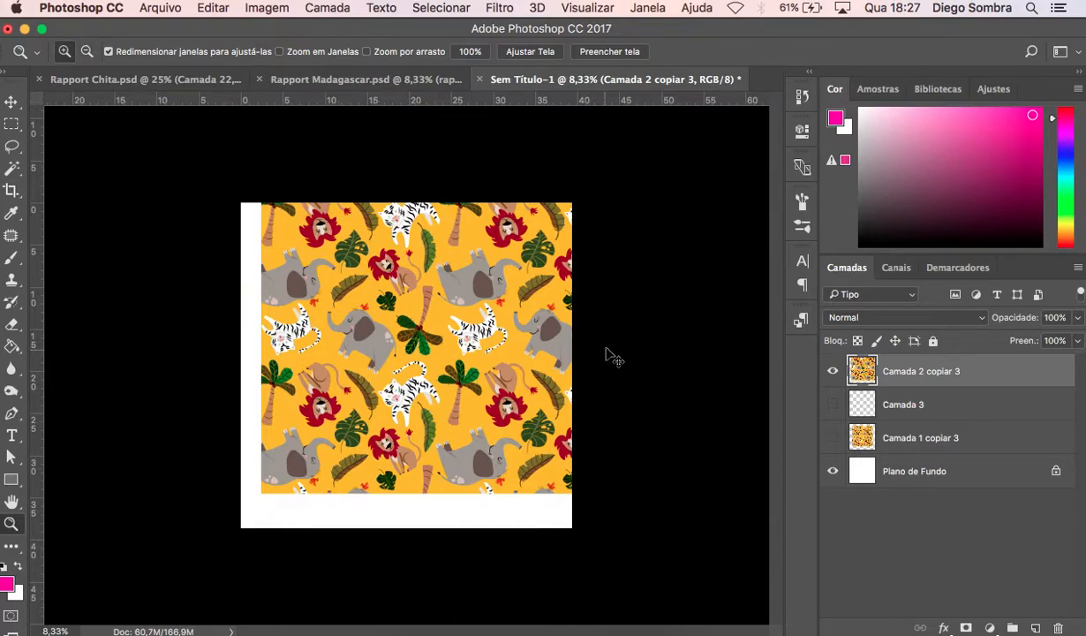
key(super+t)
drag(635, 136, 544, 229)
mouse_move(504, 306)
mouse_down()
mouse_move(434, 314)
mouse_move(506, 327)
mouse_up()
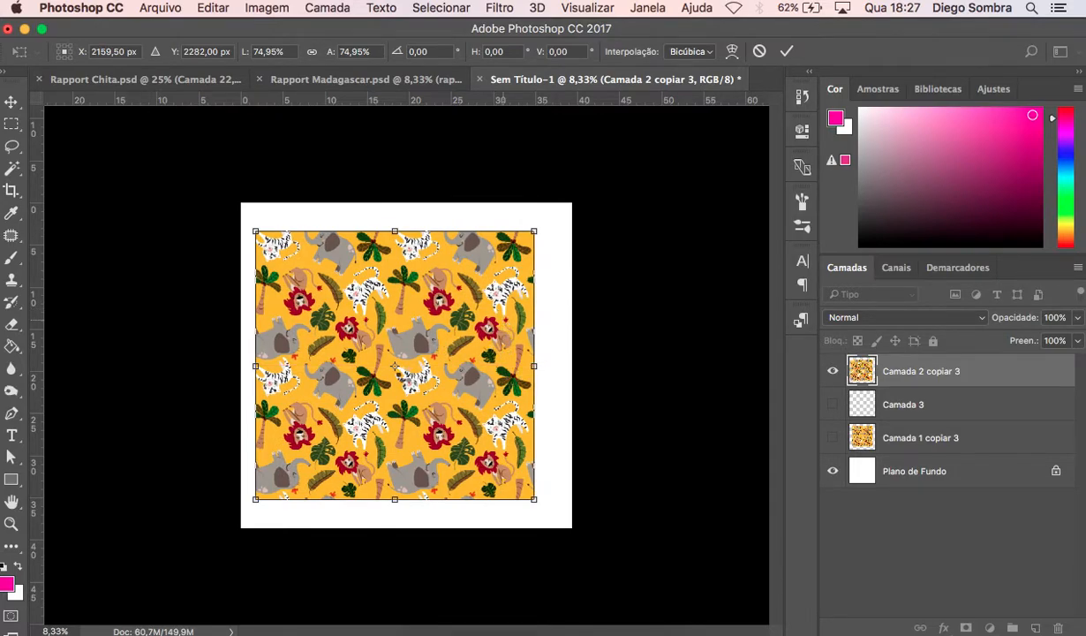
key(Return)
Examine up close how the motifs join across the seams of the corrected pattern.
key(z)
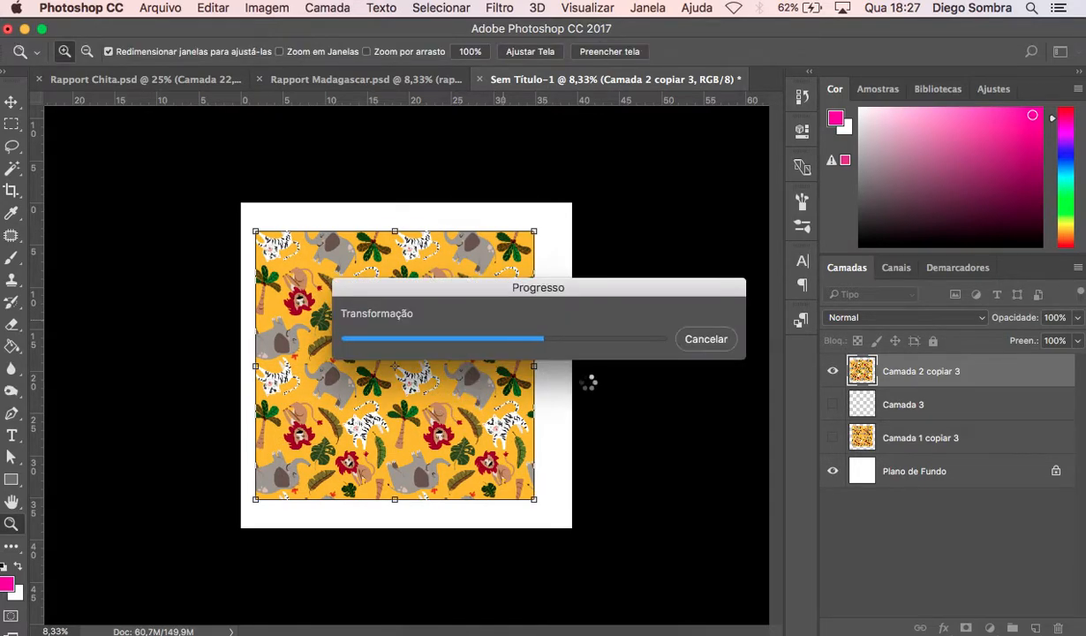
click(433, 415)
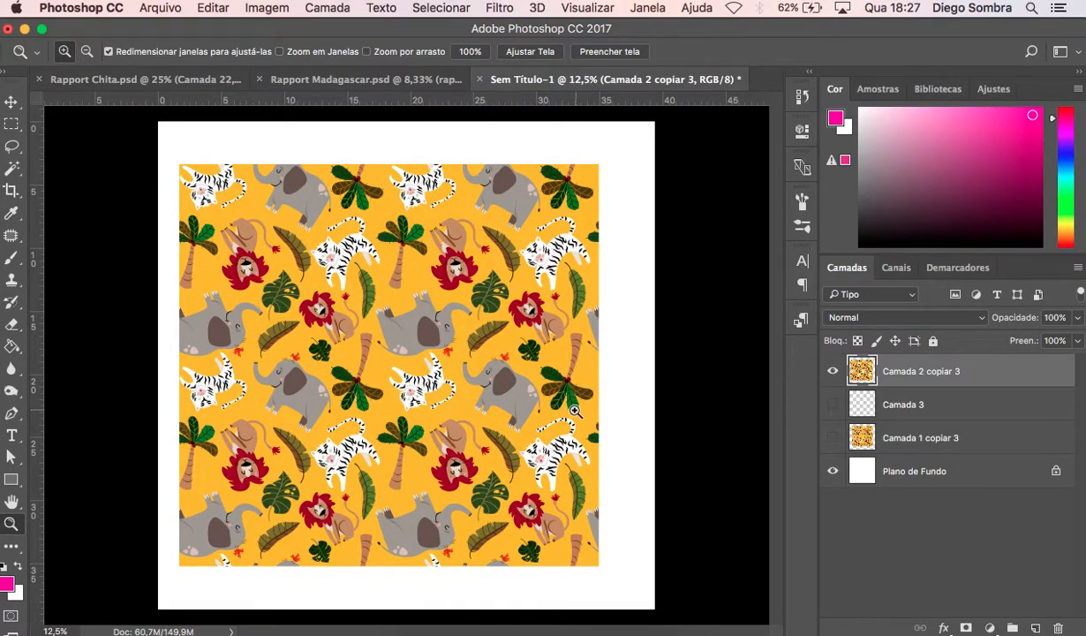
click(521, 472)
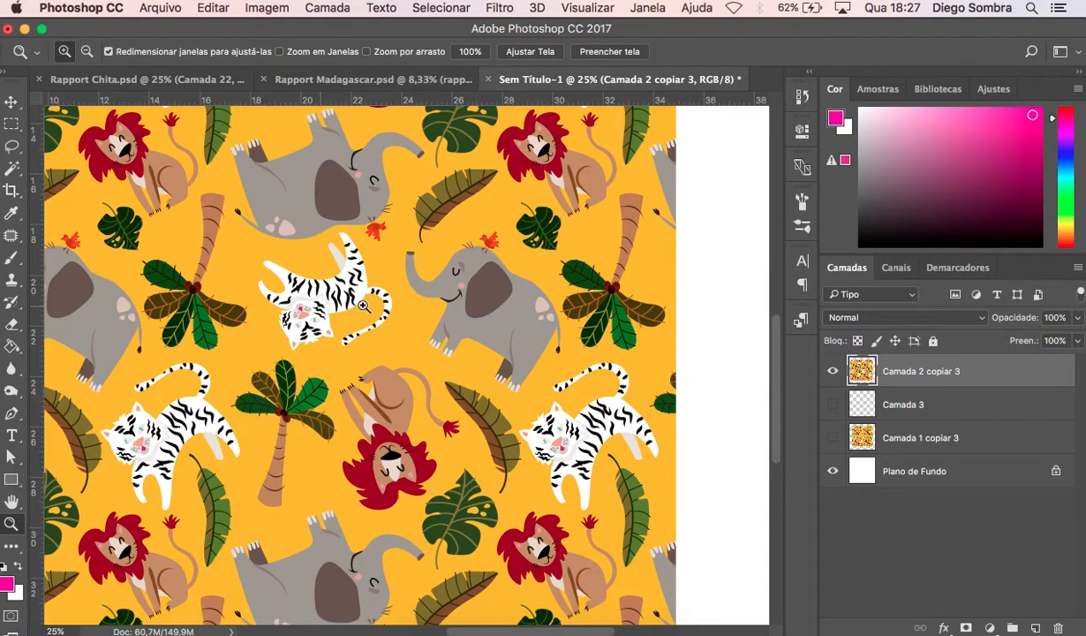
scroll(417, 329, up, 3)
scroll(434, 344, left, 1)
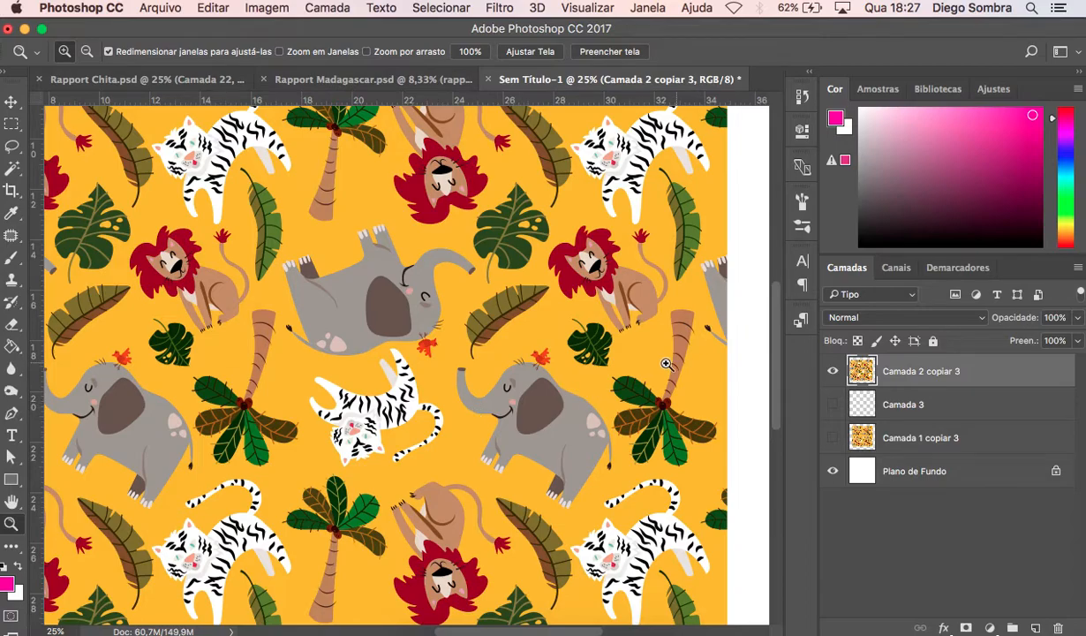
alt+click(543, 375)
alt+click(550, 377)
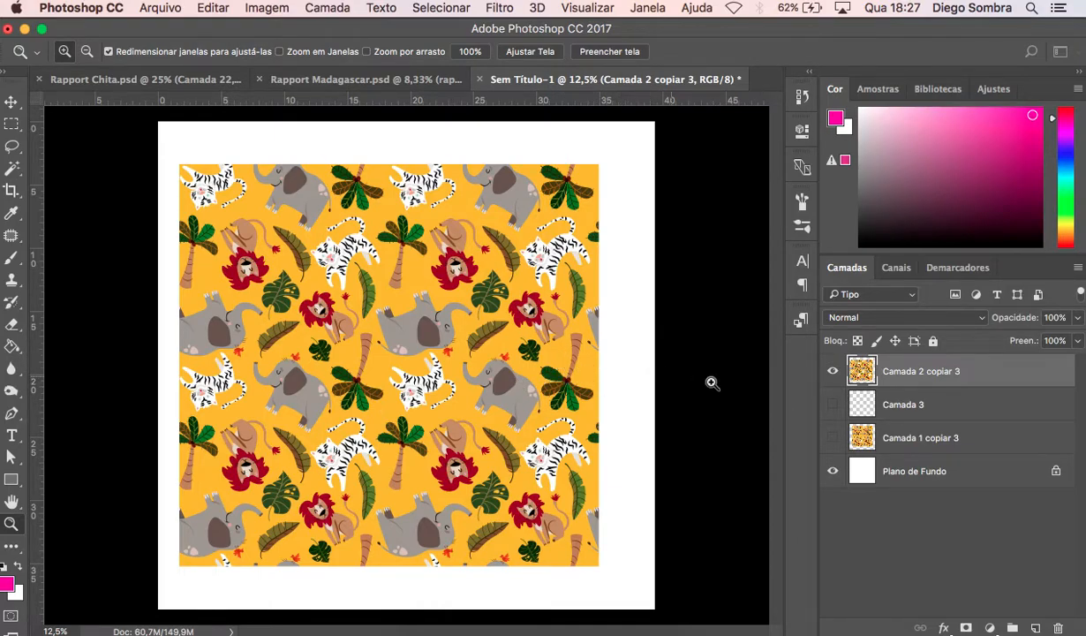
Compare the Camada 2 copiar 3 and Camada 1 copiar 3 patterns by toggling their visibility, and hide both layers.
click(831, 371)
click(832, 437)
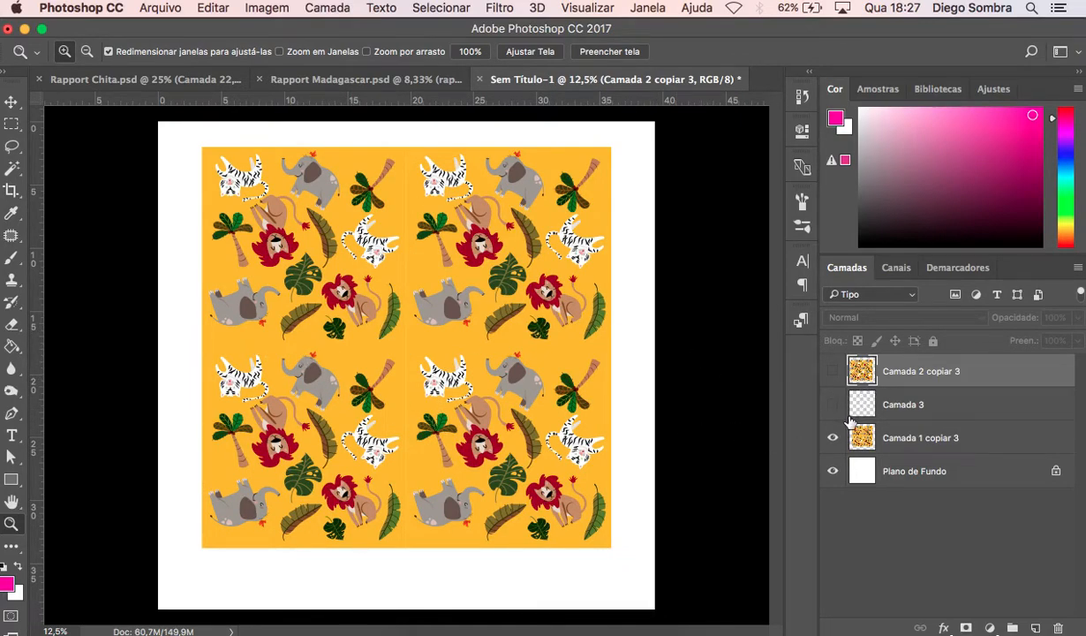
click(833, 372)
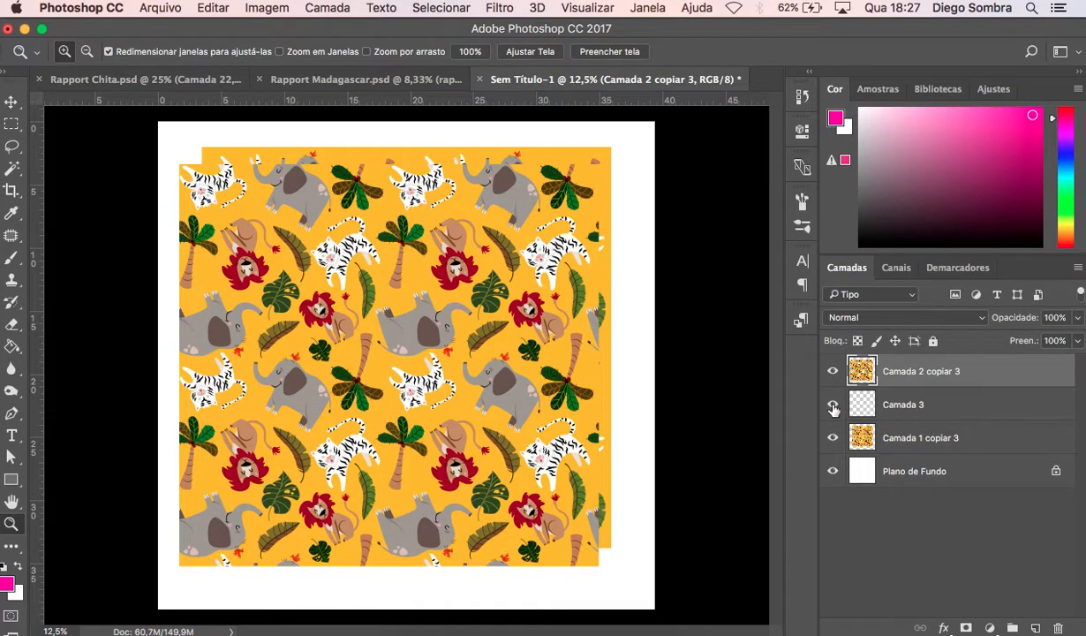
drag(833, 372, 832, 437)
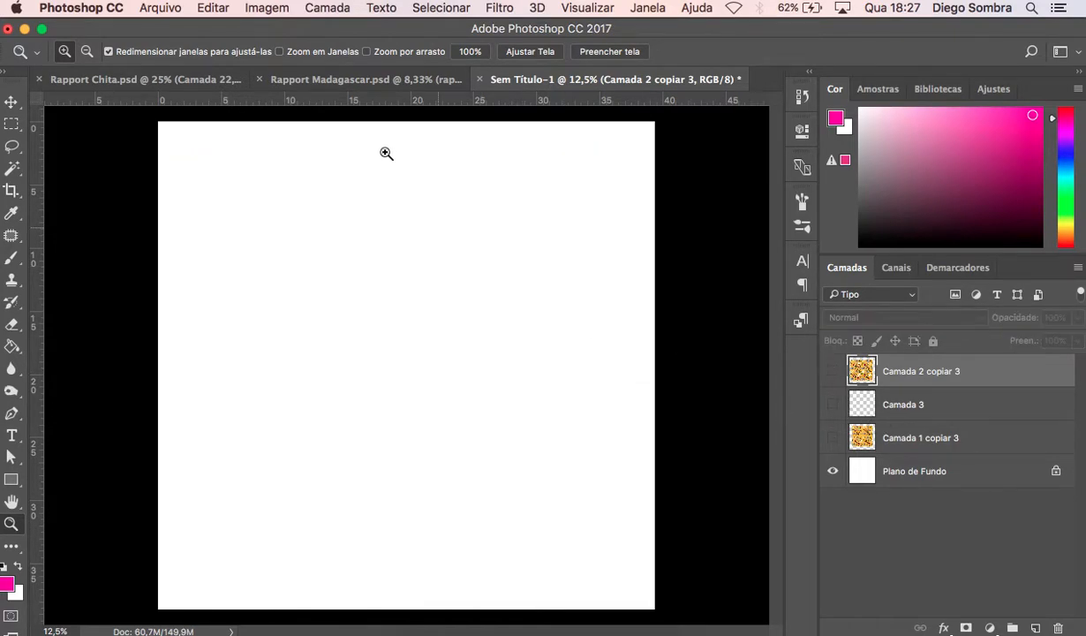
Switch to Rapport Madagascar.psd and copy the selected square area of the rapport layer.
click(348, 80)
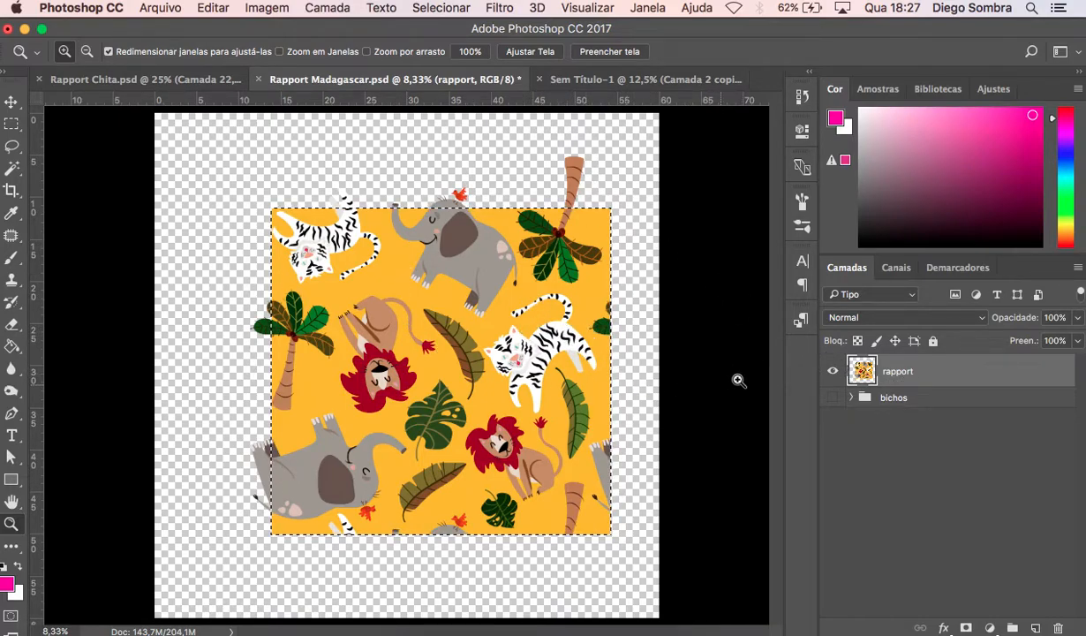
key(super+c)
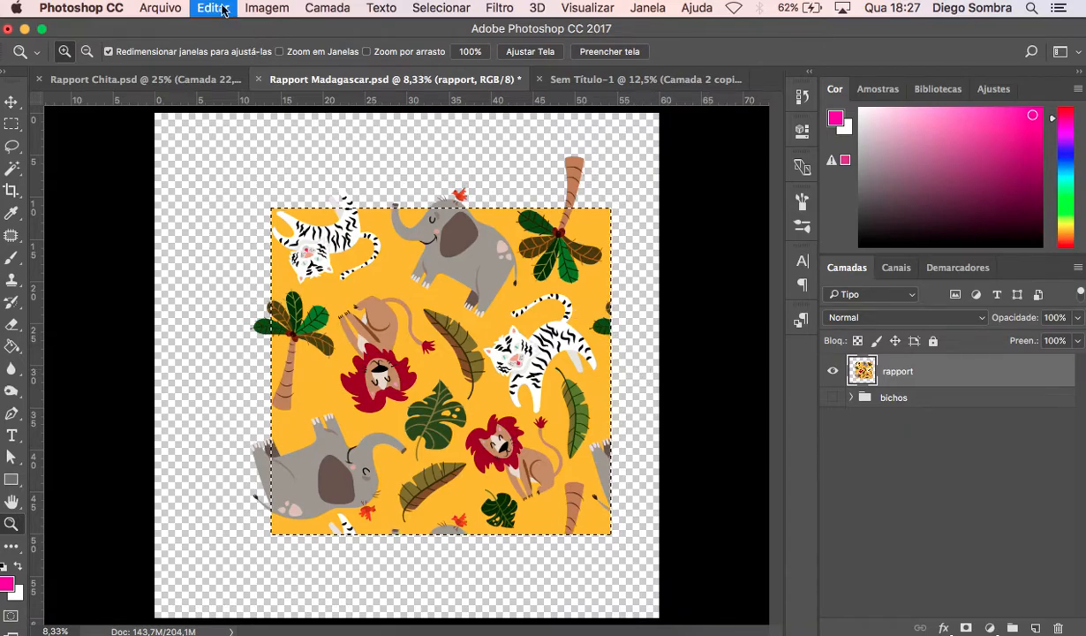
click(212, 8)
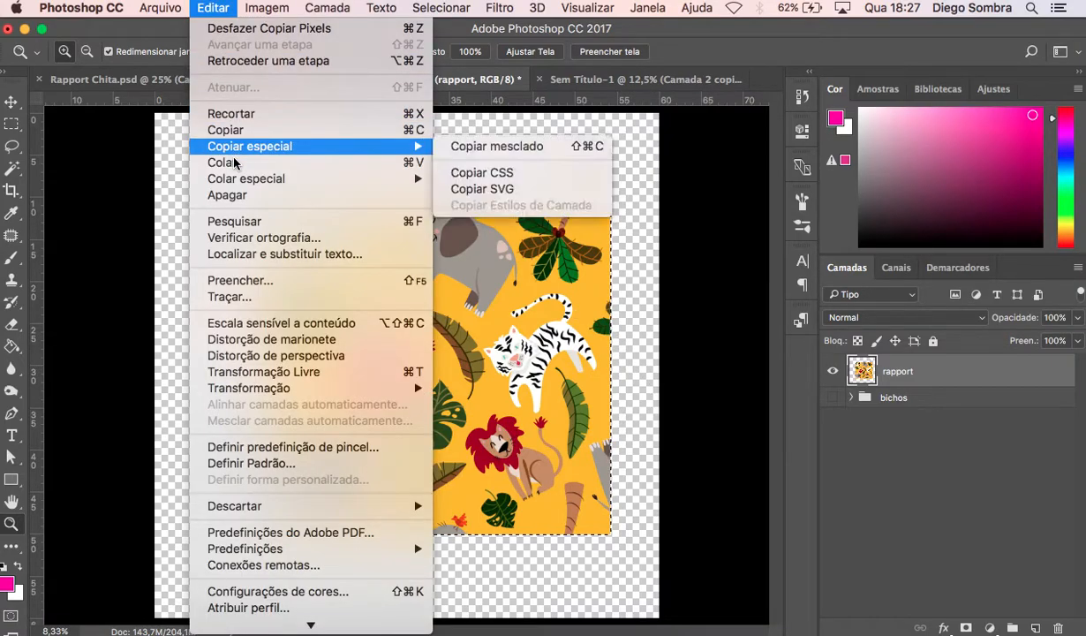
click(231, 129)
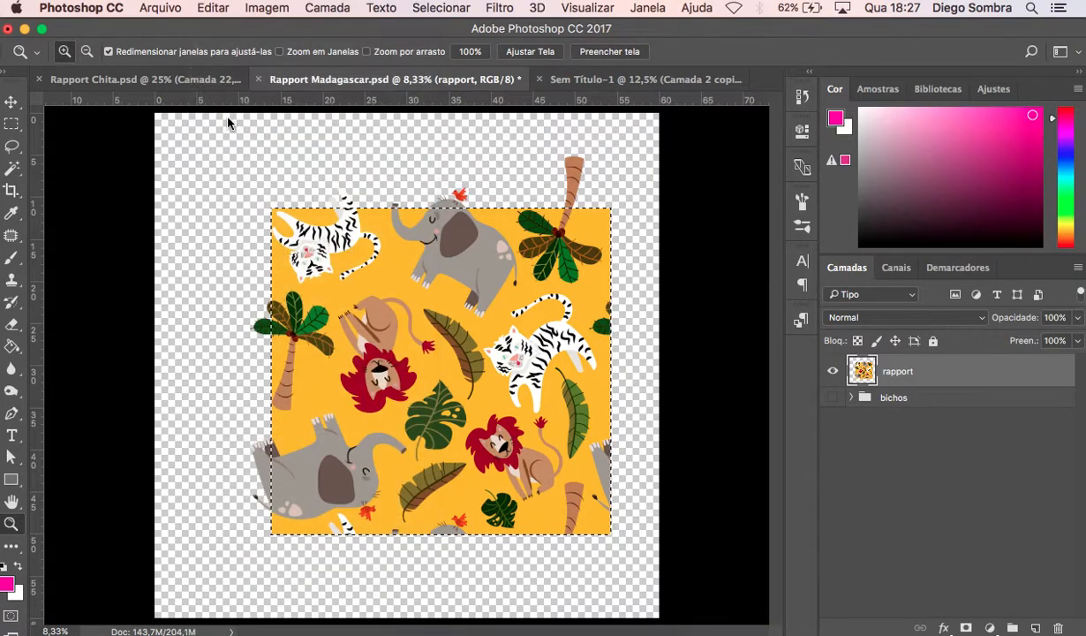
click(170, 8)
key(Escape)
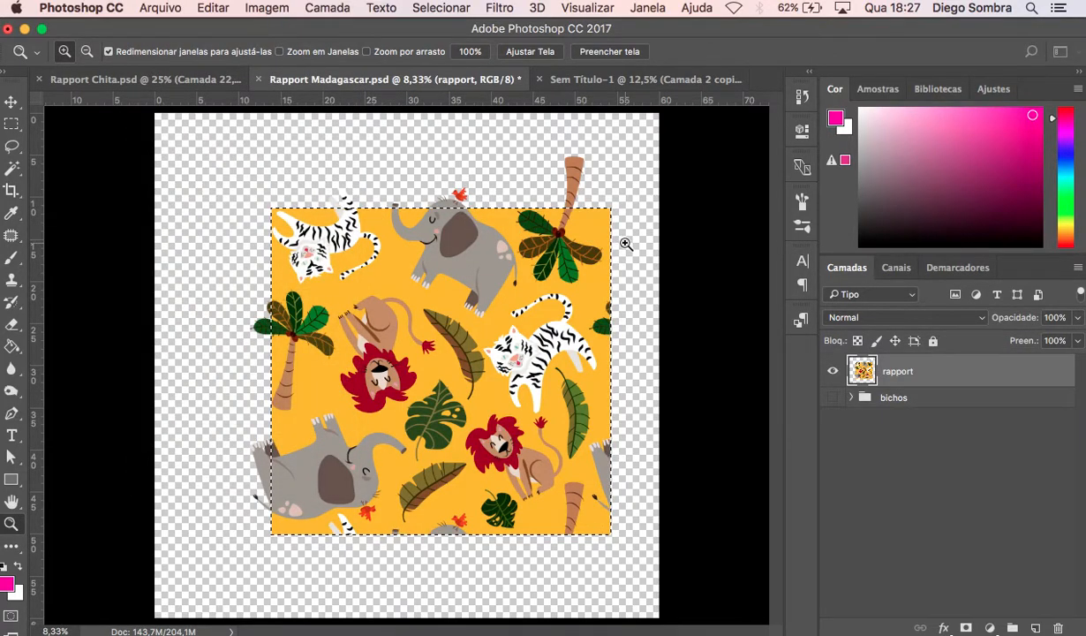
Create a new 4763 × 4569 px document at 300 ppi from the clipboard preset and paste the copied rapport into it.
key(super+n)
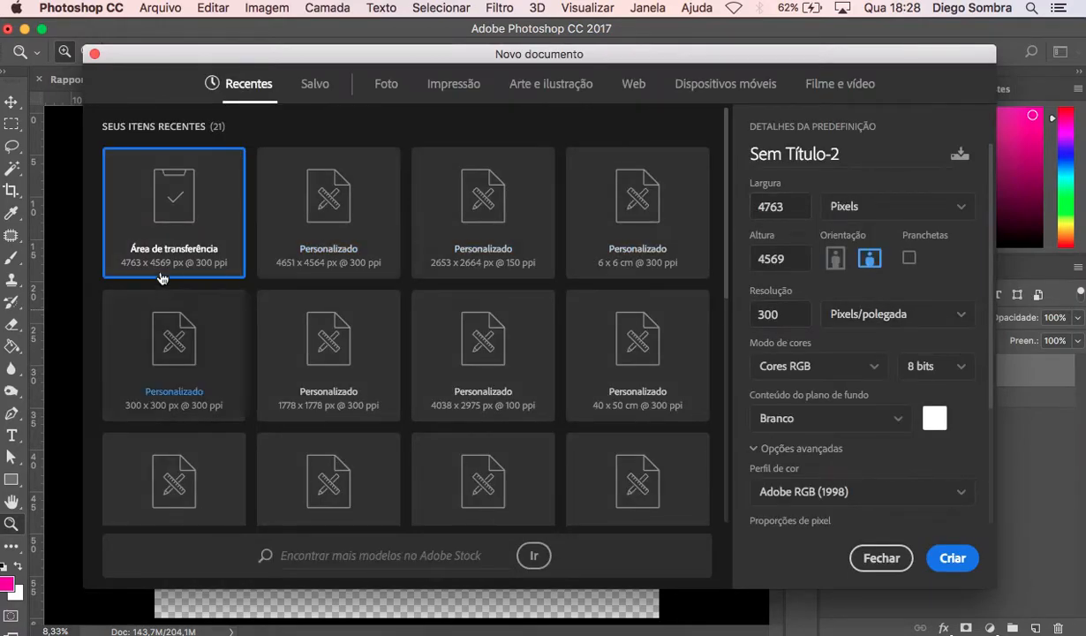
click(964, 568)
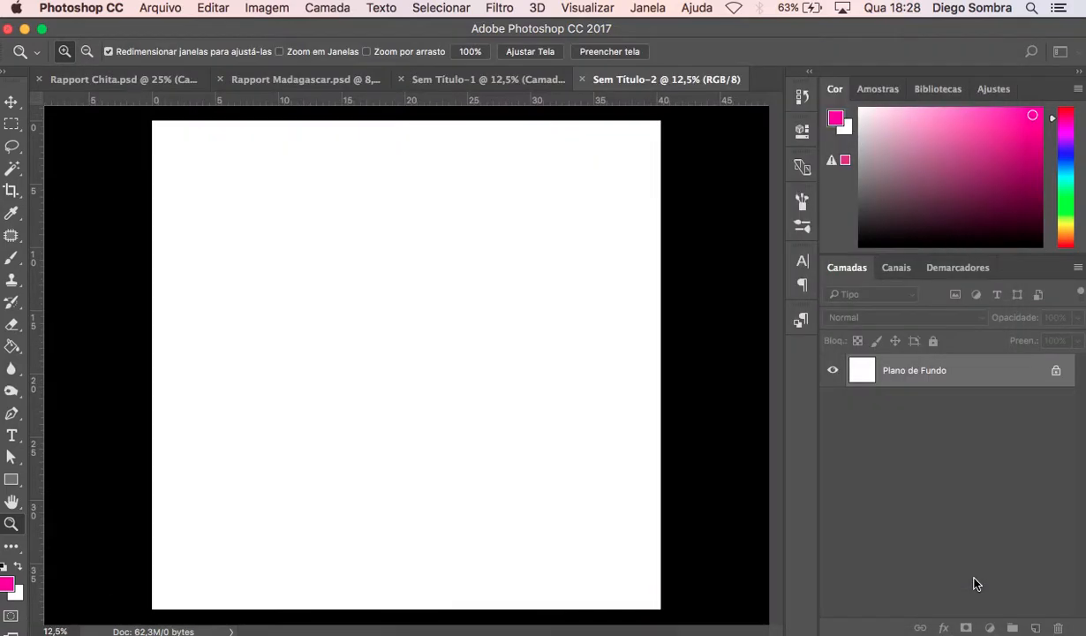
click(215, 7)
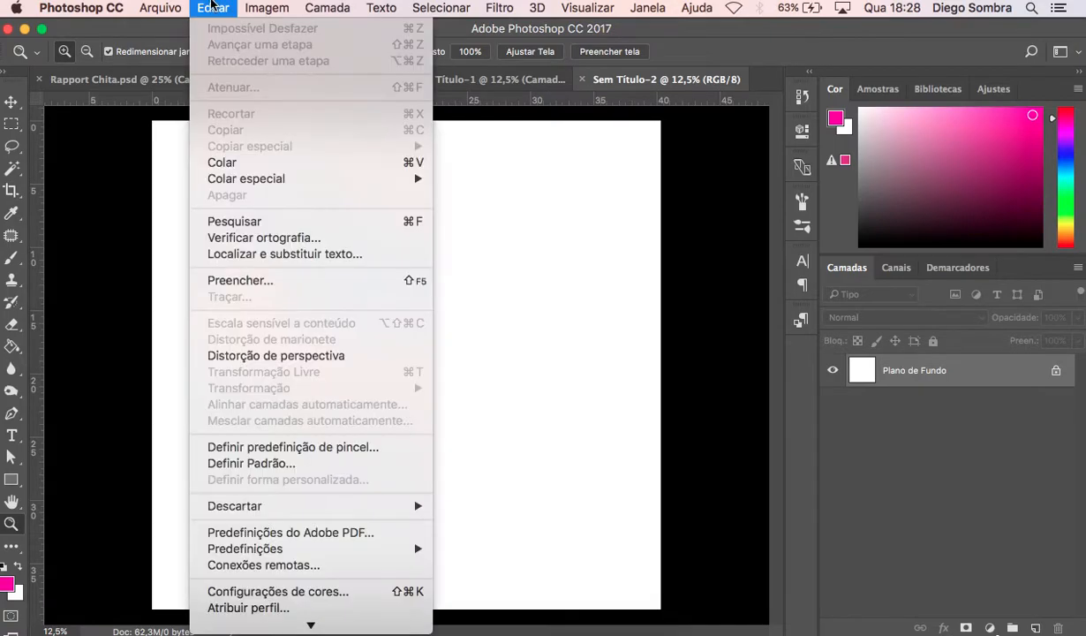
click(242, 164)
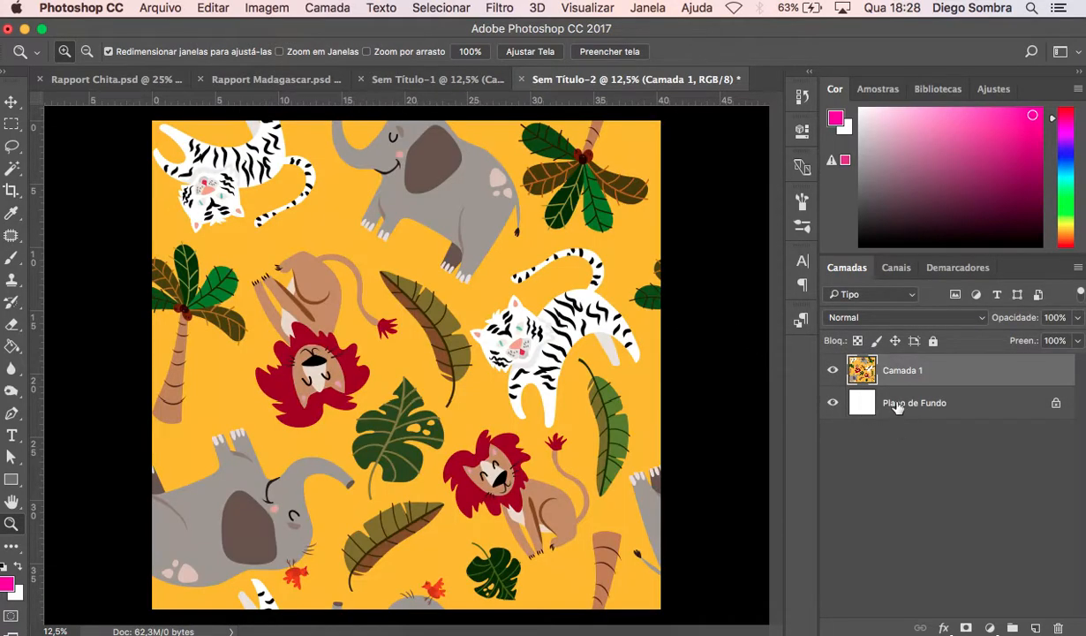
Delete the Plano de Fundo layer so only the pasted rapport layer remains in the document.
click(896, 406)
key(Delete)
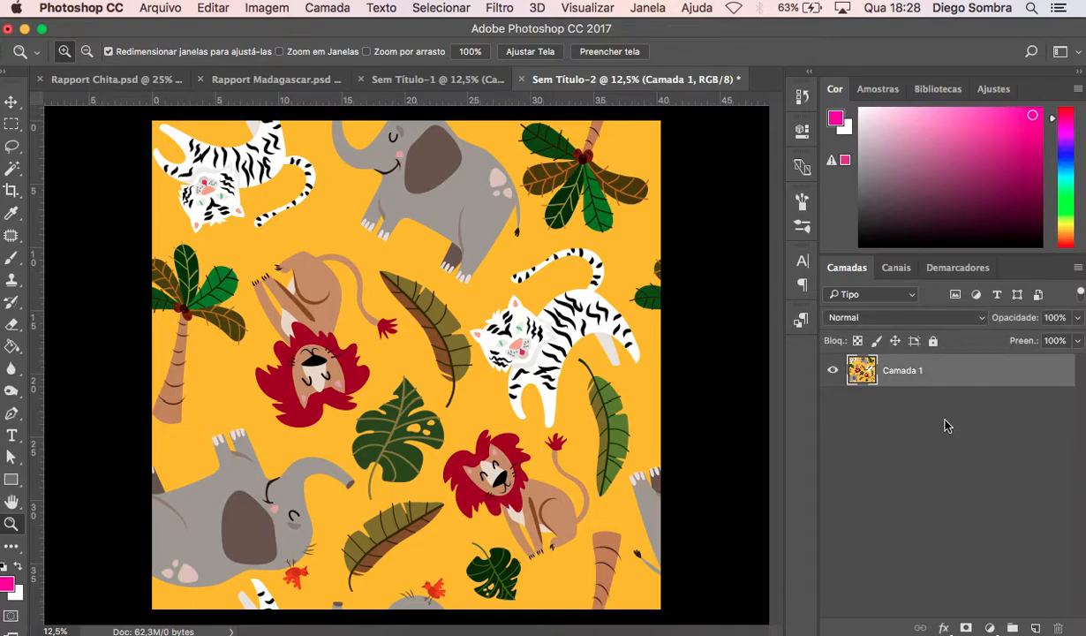
click(655, 263)
drag(666, 255, 663, 284)
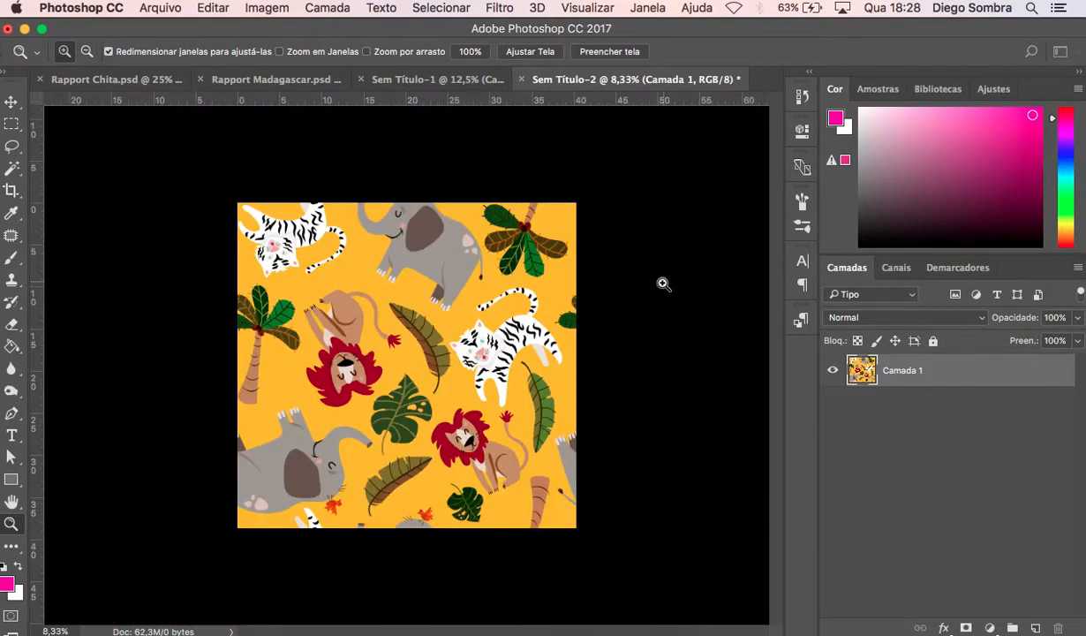
Shift the rapport tile partly off the canvas horizontally, duplicate its layer, and align the copy edge to edge in the empty area.
click(415, 334)
key(v)
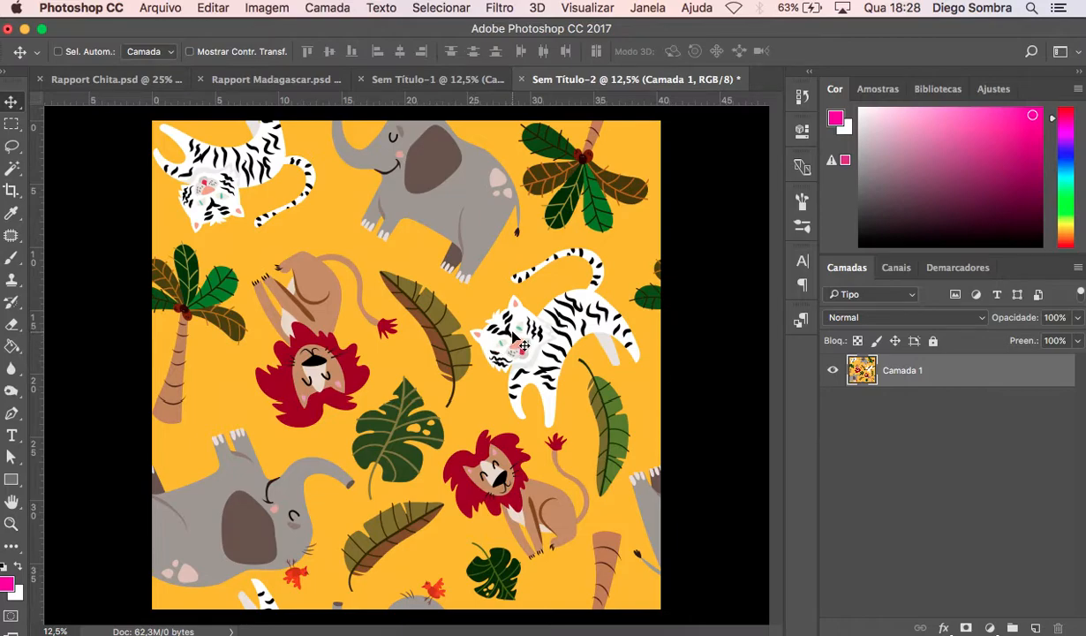
drag(521, 346, 301, 346)
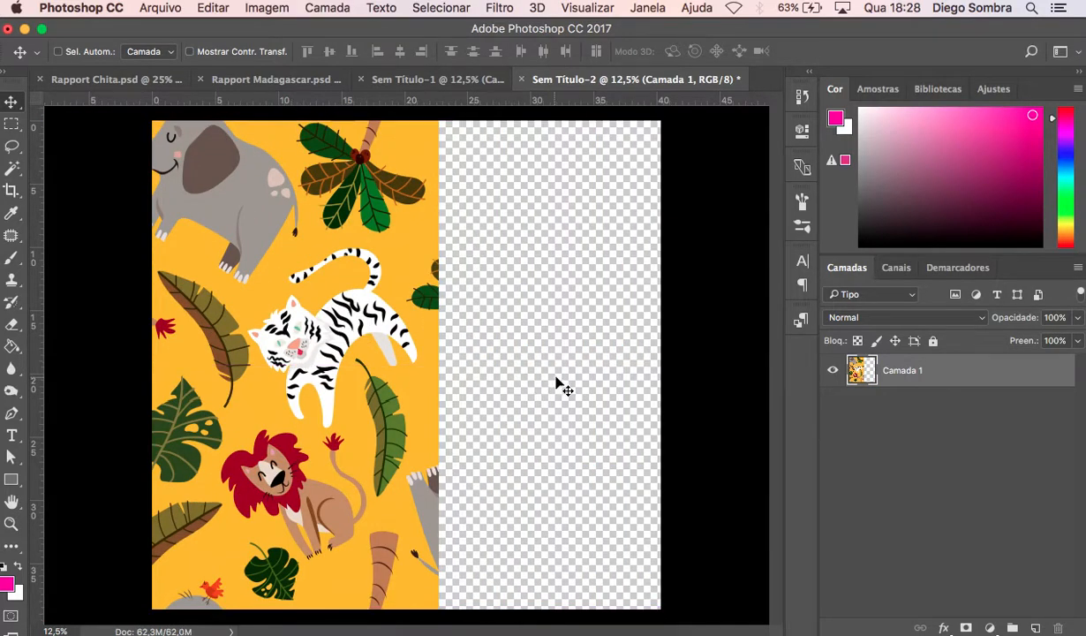
key(super+j)
drag(409, 376, 750, 380)
Inspect the seam across the elephant's leg up close by toggling the visibility of the Camada 1 copiar layer.
key(z)
click(420, 494)
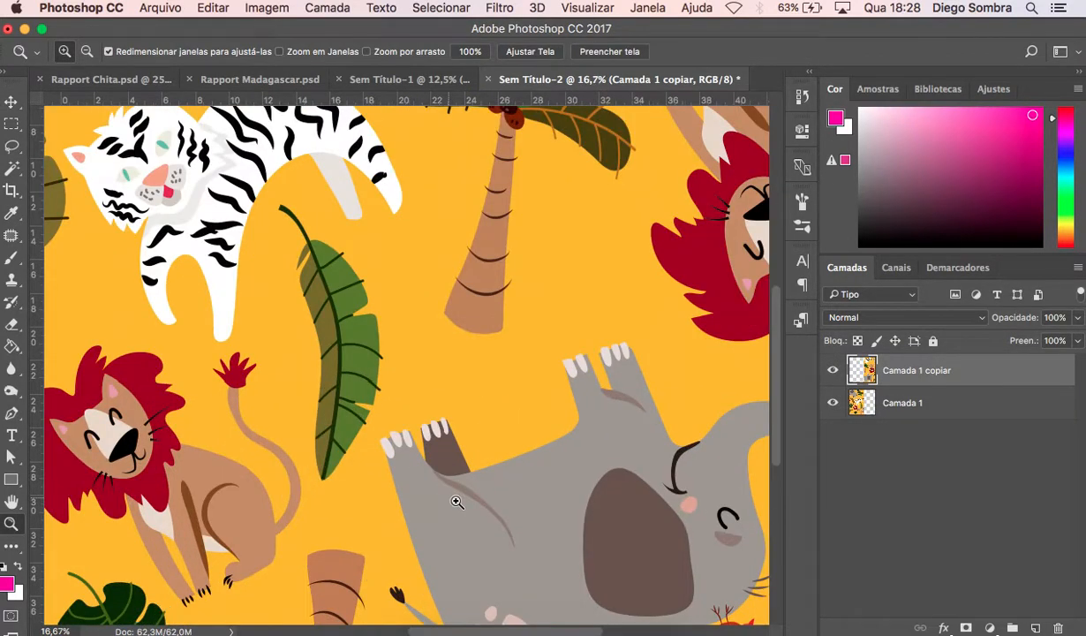
click(446, 499)
click(452, 501)
click(444, 489)
click(456, 473)
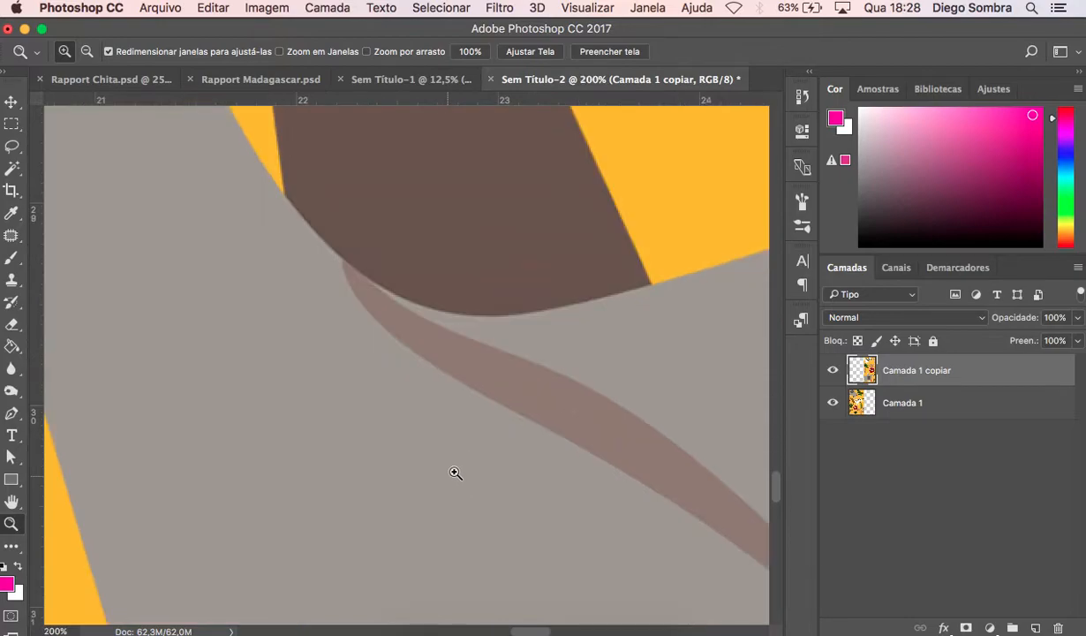
click(832, 372)
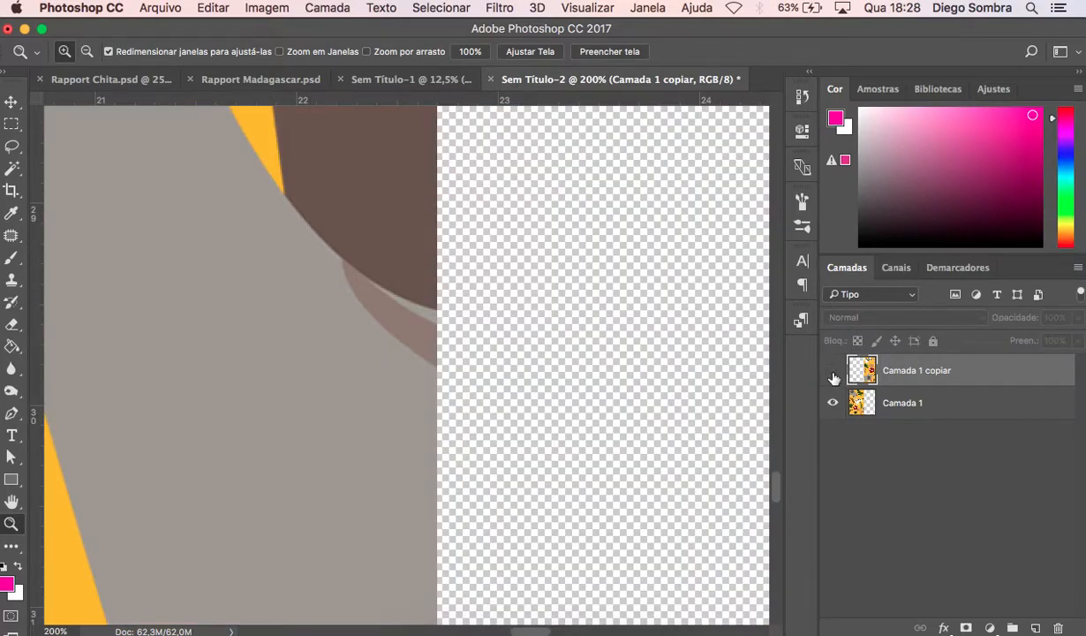
click(833, 374)
click(833, 375)
click(833, 373)
Examine the elephant's join at pixel level, and review the whole horizontal repeat.
click(449, 380)
click(439, 385)
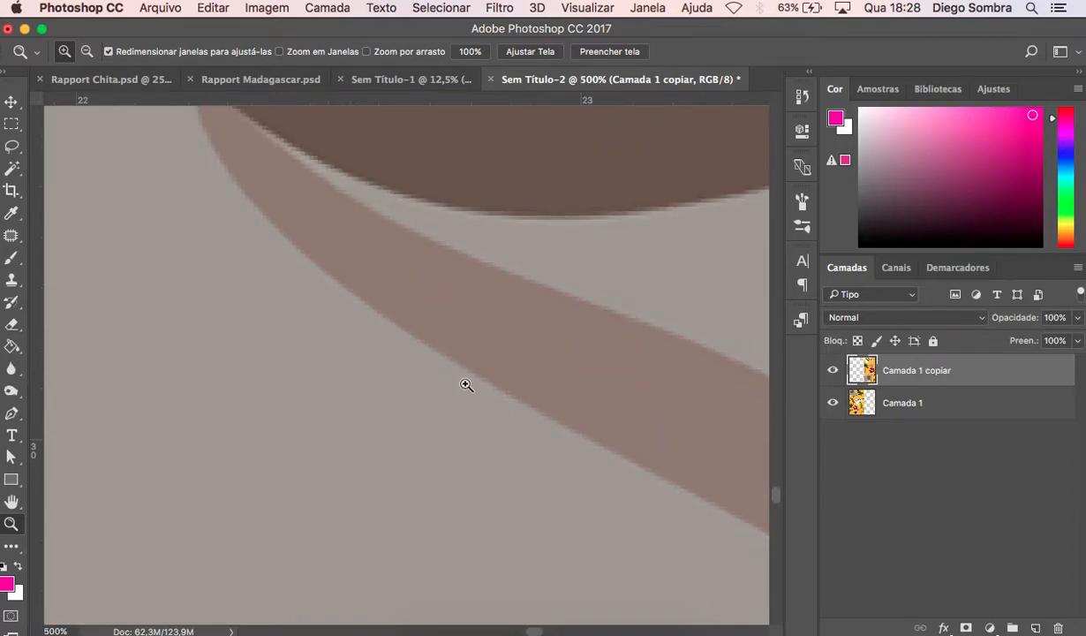
alt+click(507, 373)
alt+click(512, 378)
alt+click(517, 377)
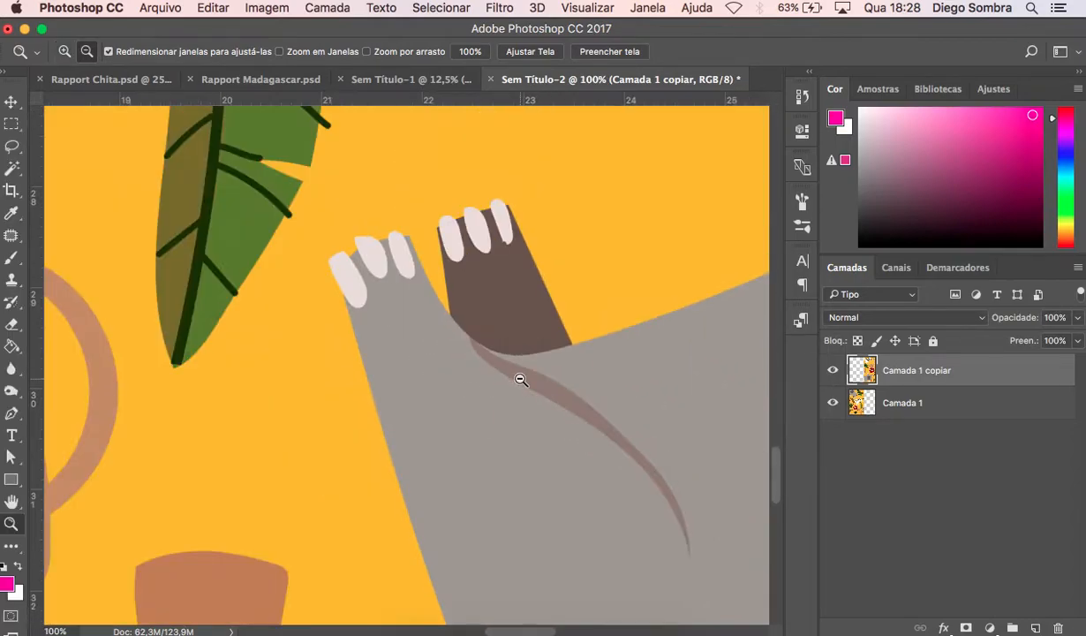
alt+click(519, 381)
alt+click(521, 383)
alt+click(521, 383)
alt+click(509, 370)
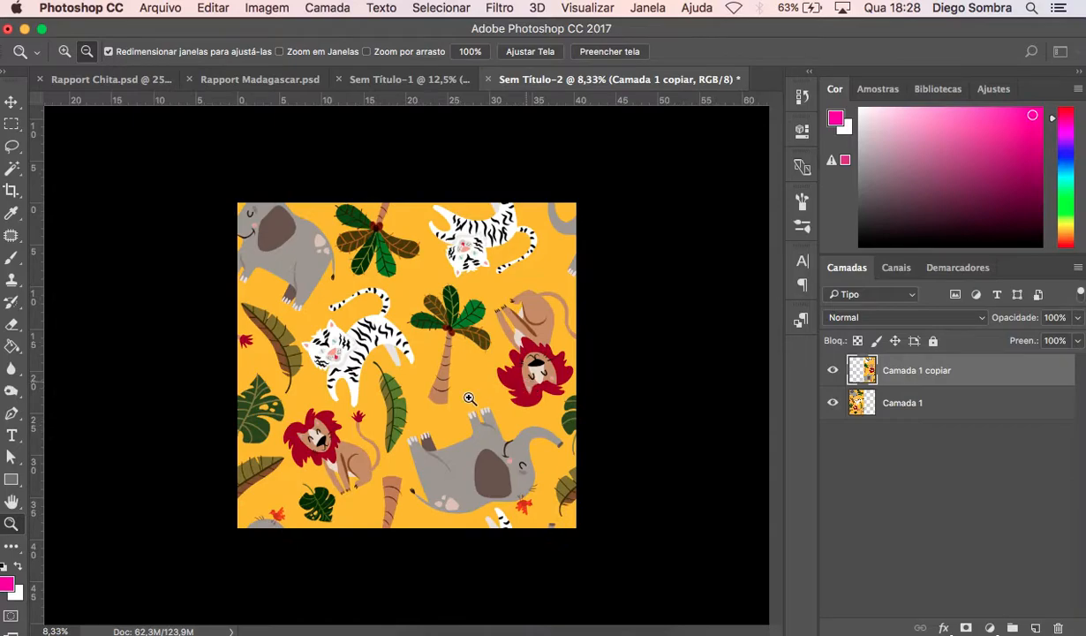
click(455, 385)
alt+click(539, 396)
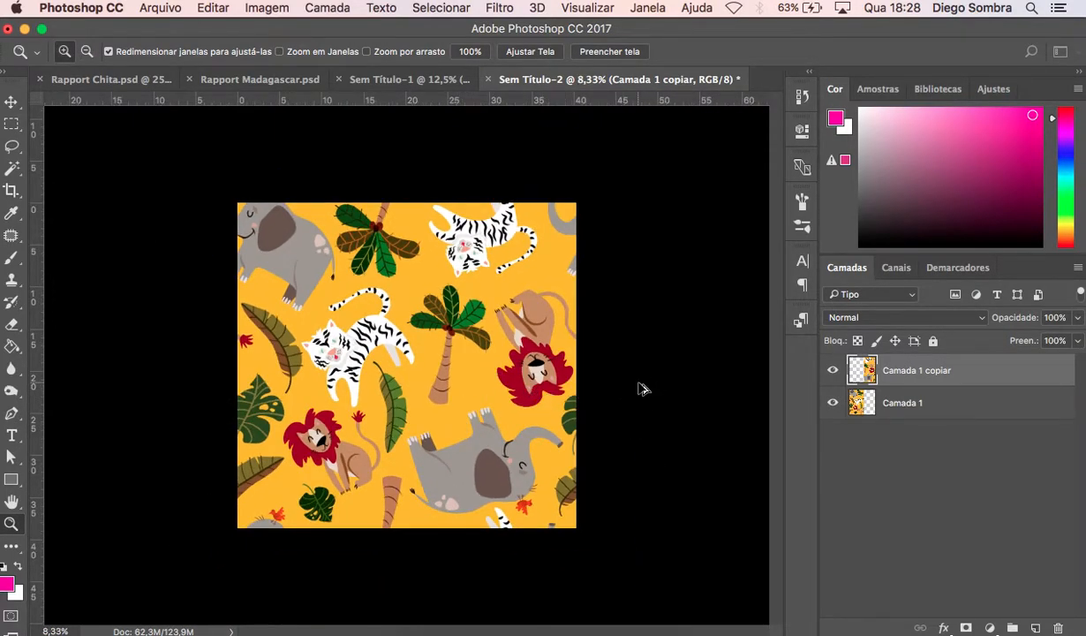
Undo the layer duplication and the tile shifts of the horizontal repeat test.
key(super+z)
key(super+alt+z)
key(super+alt+z)
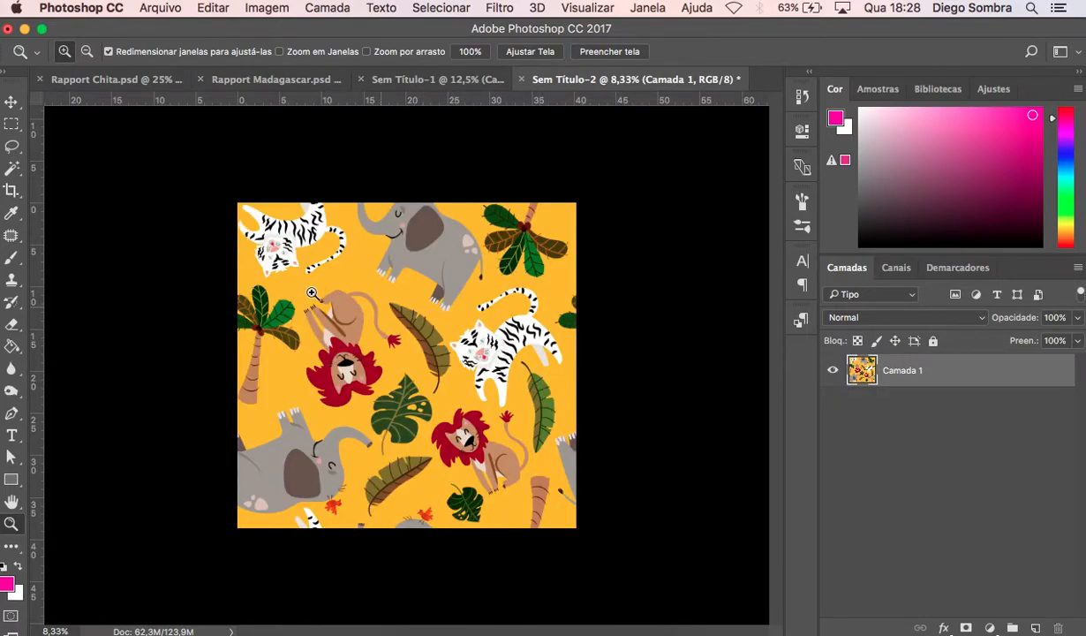
Start saving the tile under a new name and choose JPEG as the file format.
click(160, 10)
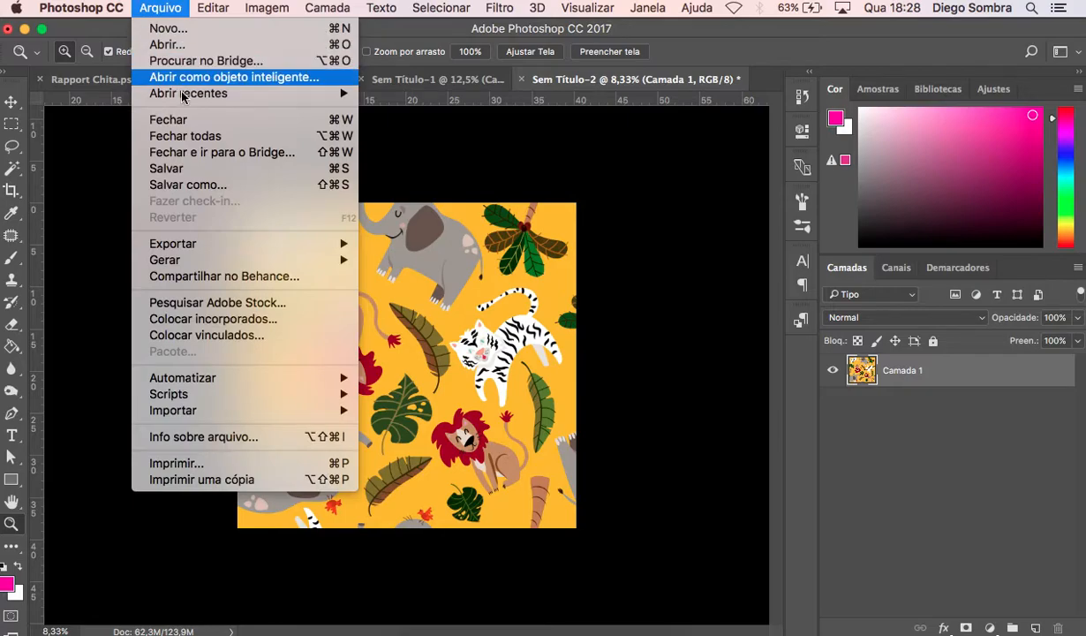
click(231, 184)
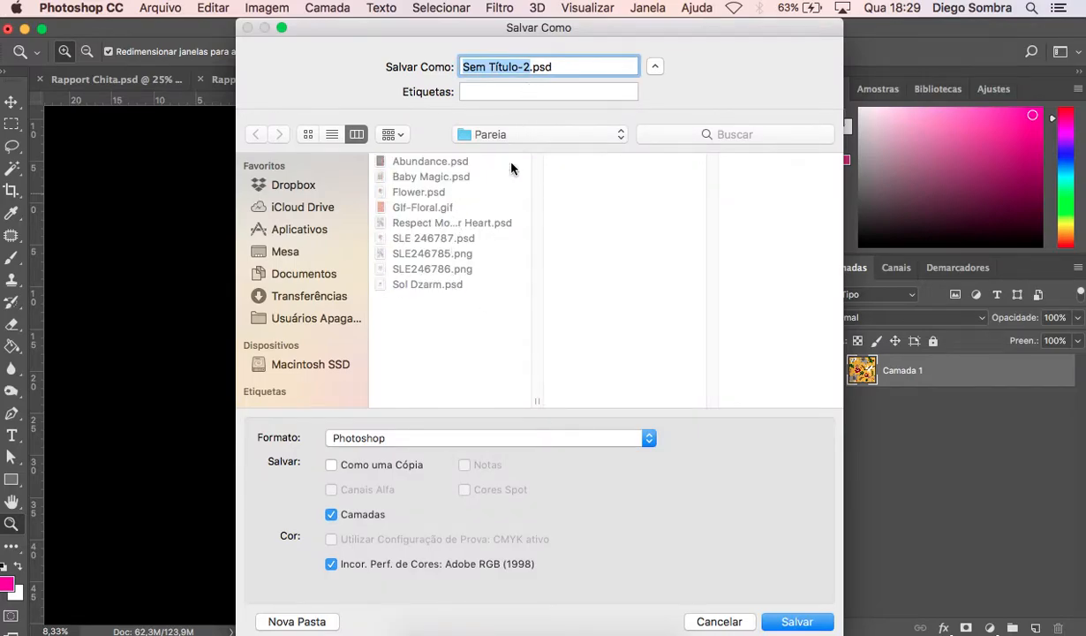
click(500, 436)
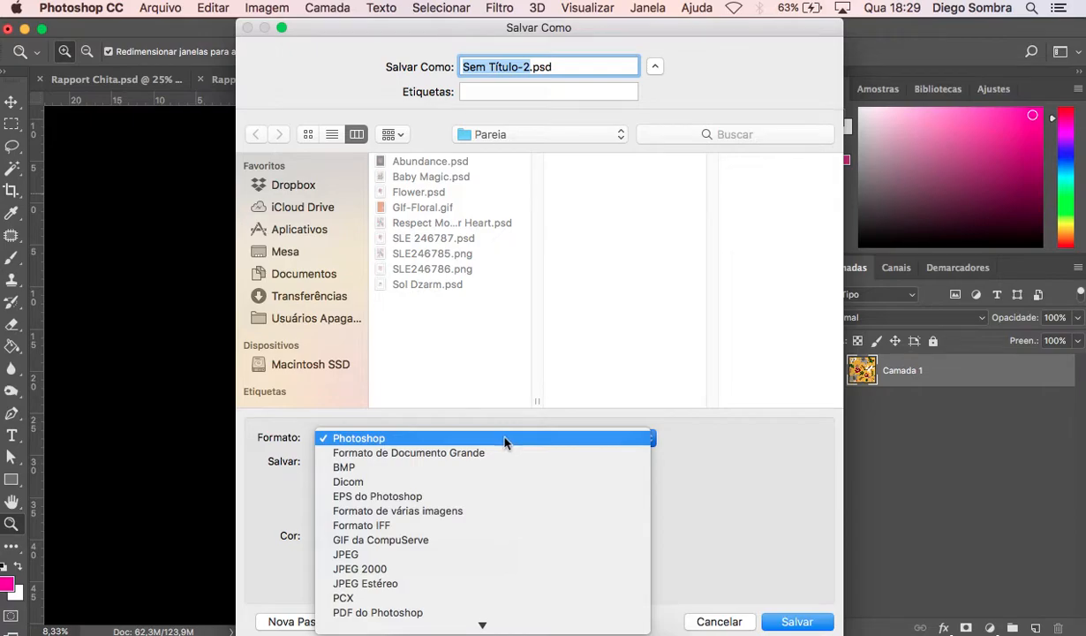
click(507, 442)
click(579, 445)
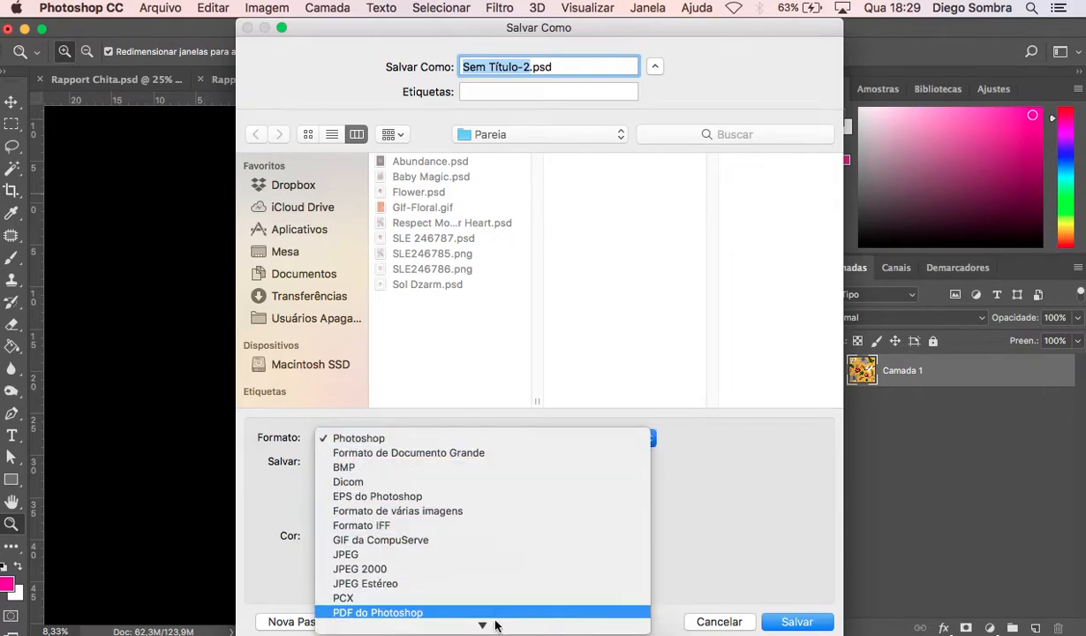
click(474, 528)
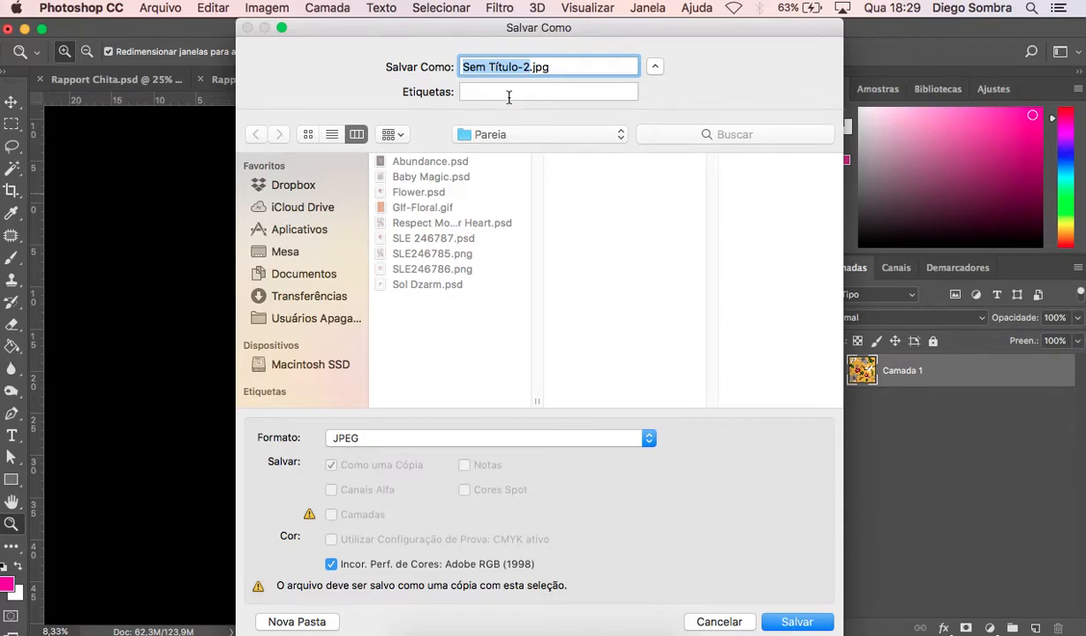
Name the file "Estampa bichos amarelo" and save it in the Pareia folder with maximum JPEG quality 12.
text(Estampa)
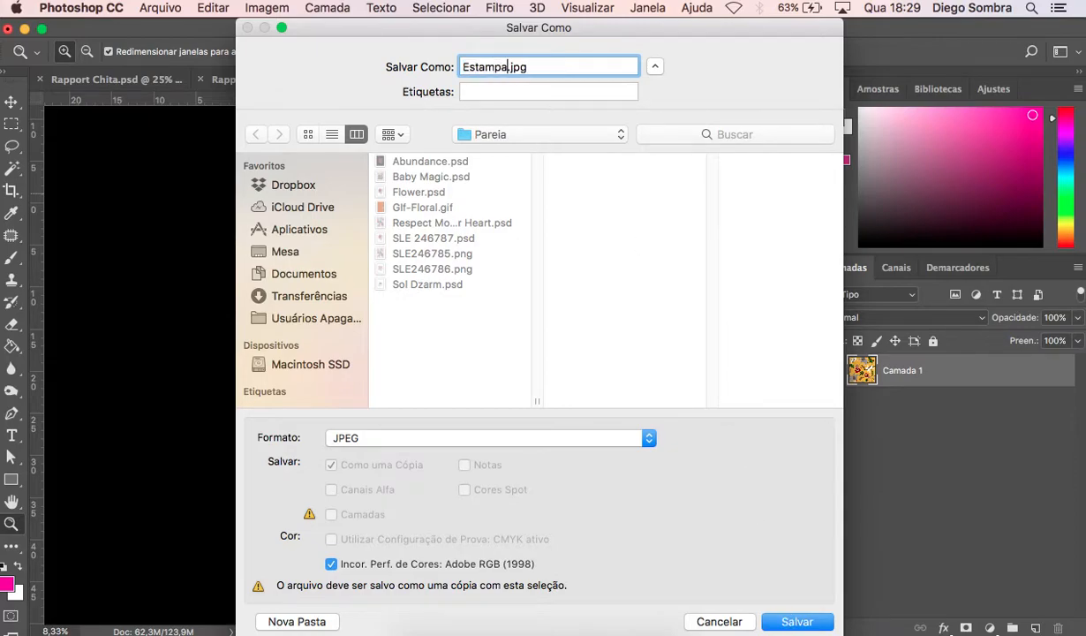
text( vbichos)
key(BackSpace)
key(BackSpace)
key(BackSpace)
key(BackSpace)
text(bichos amarelo)
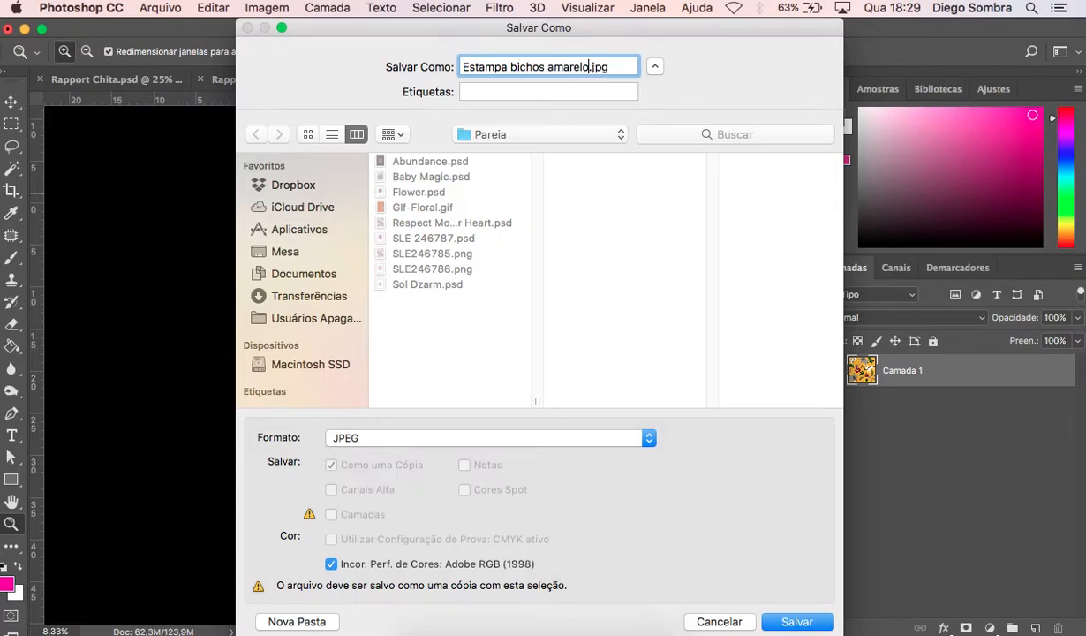
click(797, 623)
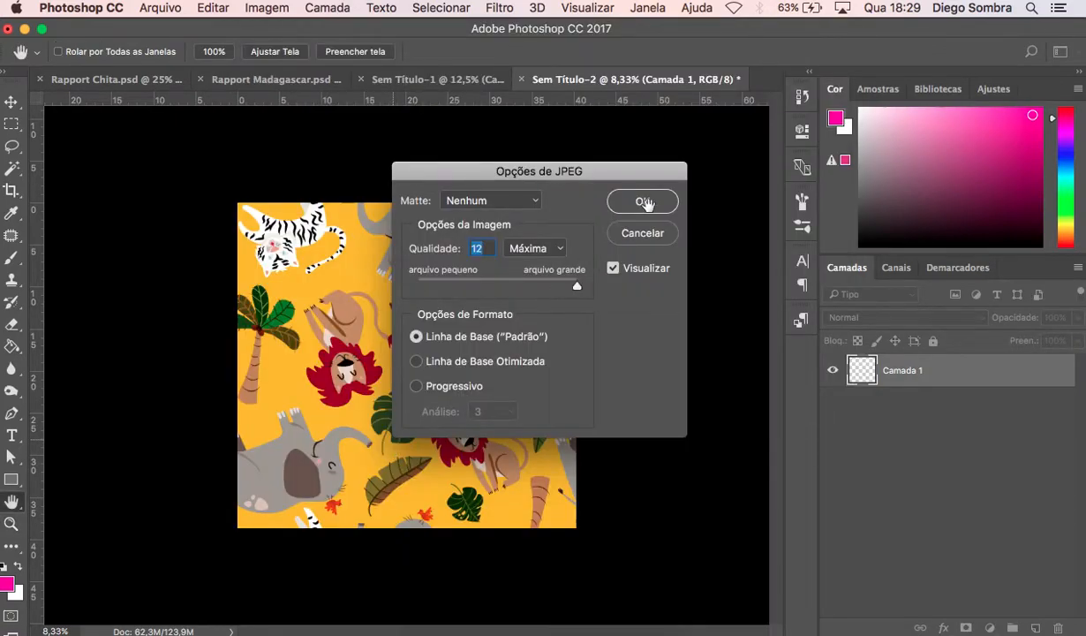
key(Return)
key(z)
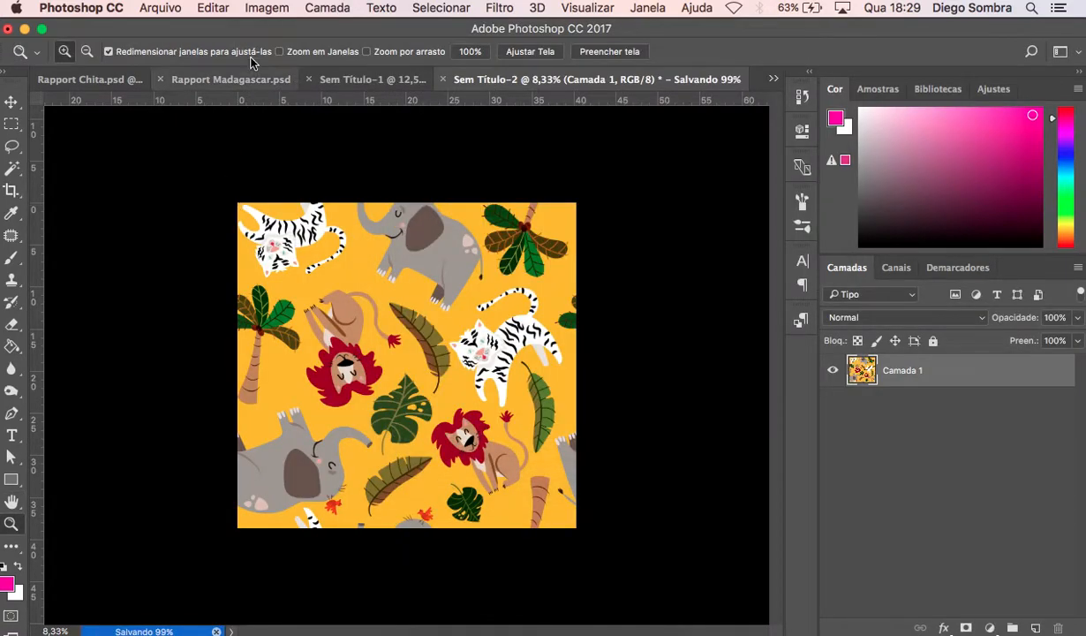
Check the tile's width, height and resolution in the Image Size settings.
click(267, 8)
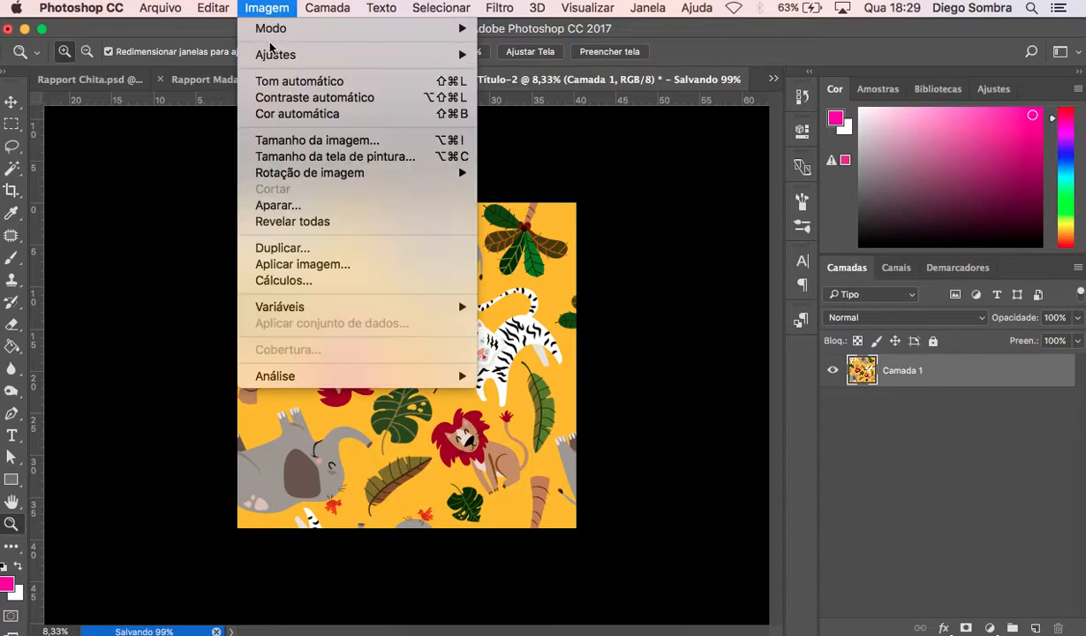
click(318, 140)
drag(655, 324, 630, 325)
drag(662, 271, 611, 272)
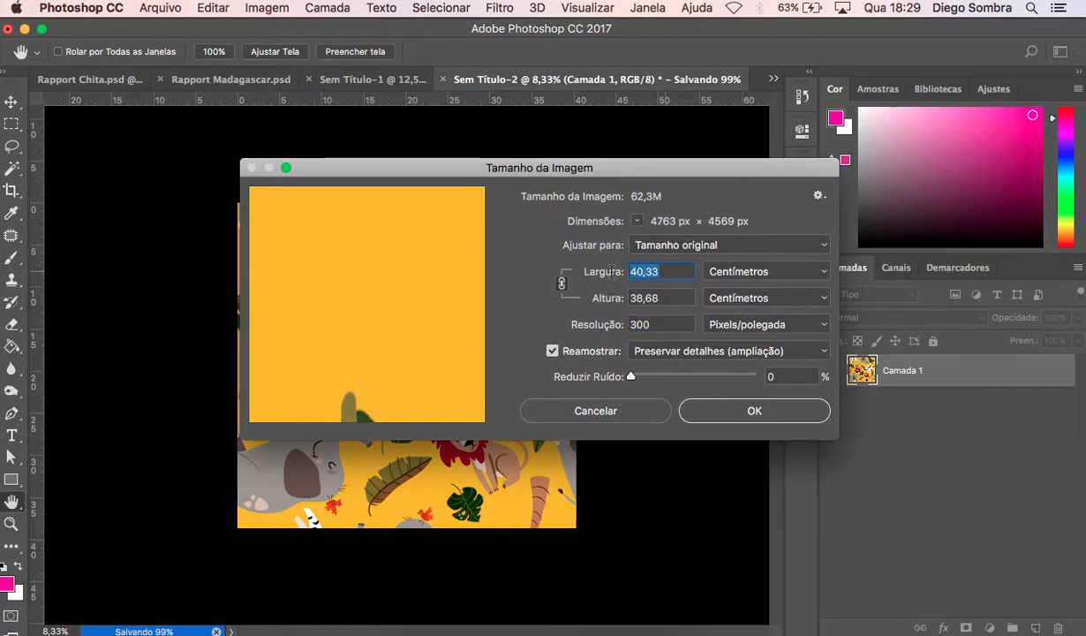
drag(663, 299, 625, 300)
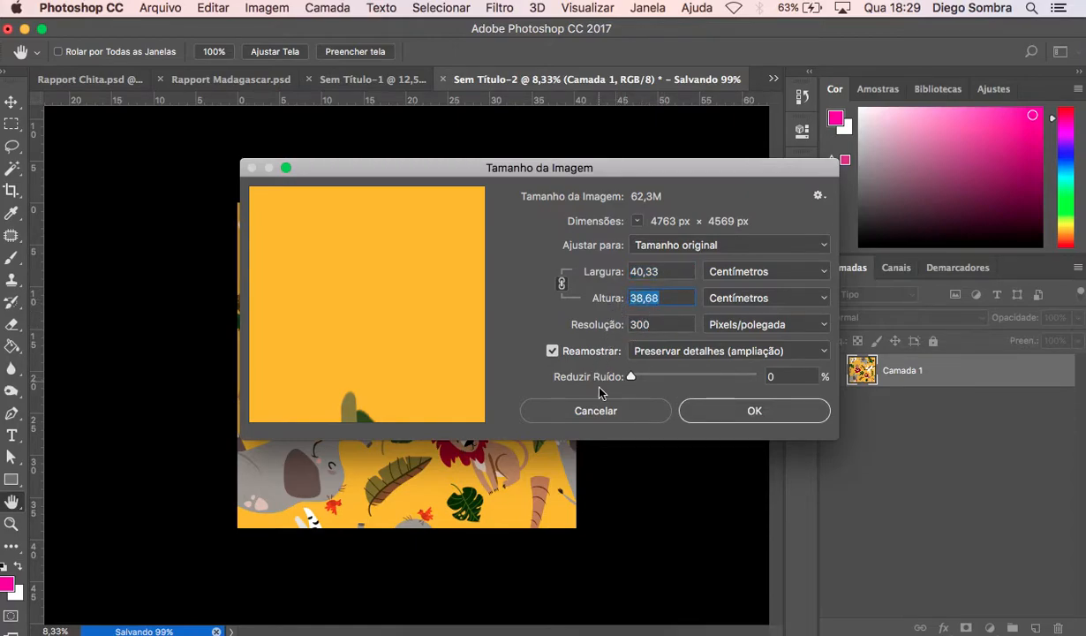
click(738, 415)
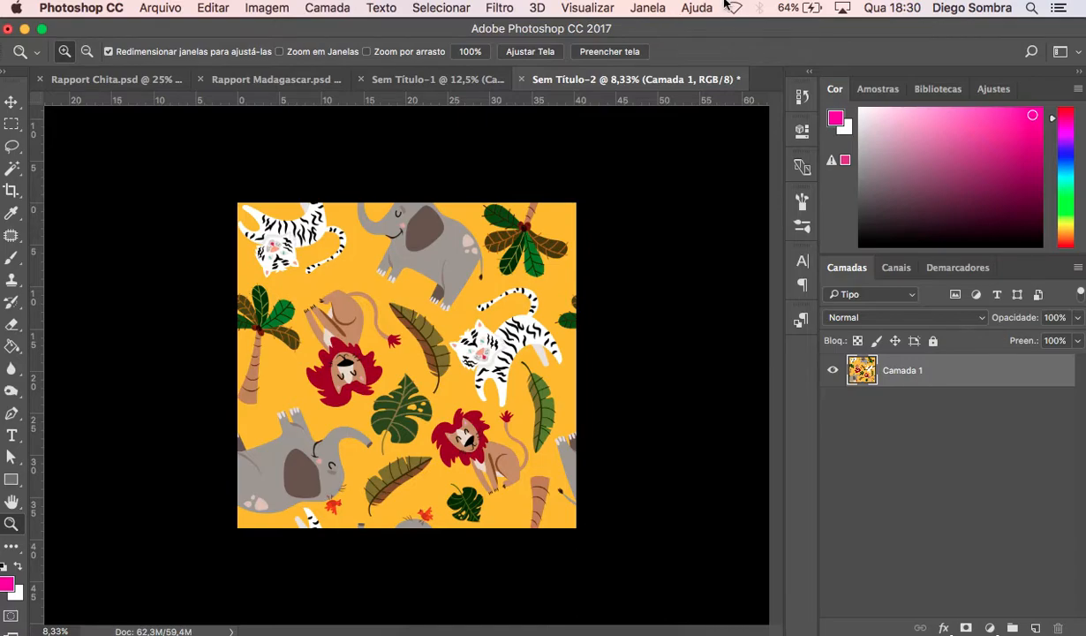
key(v)
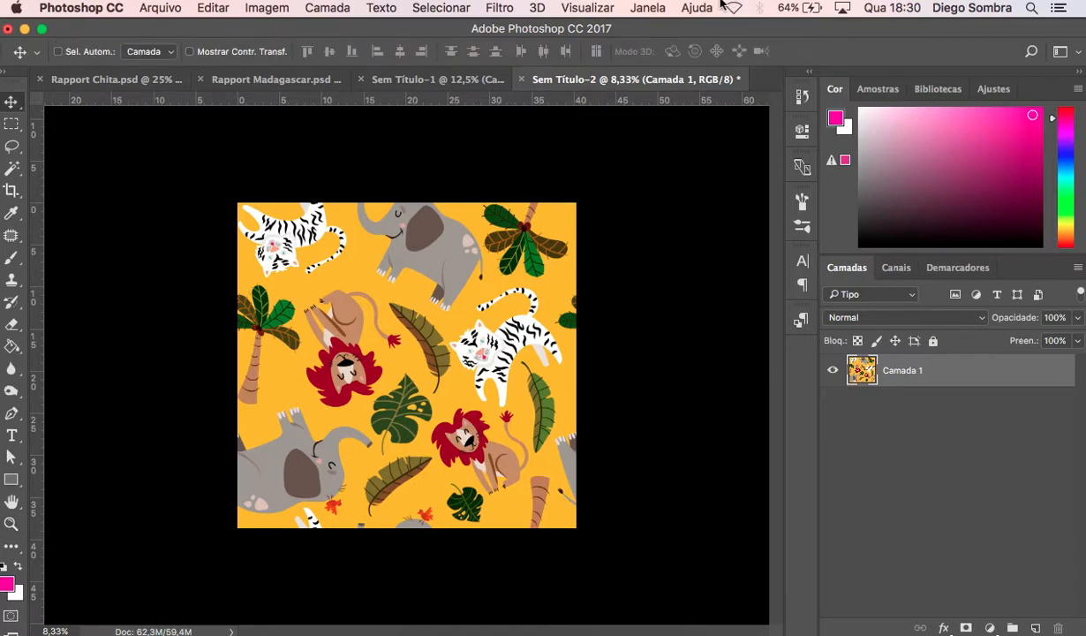
click(697, 7)
click(665, 226)
View the whole leopard pattern in Rapport Chita.psd, and return to the Sem Título-2 document.
click(141, 88)
key(z)
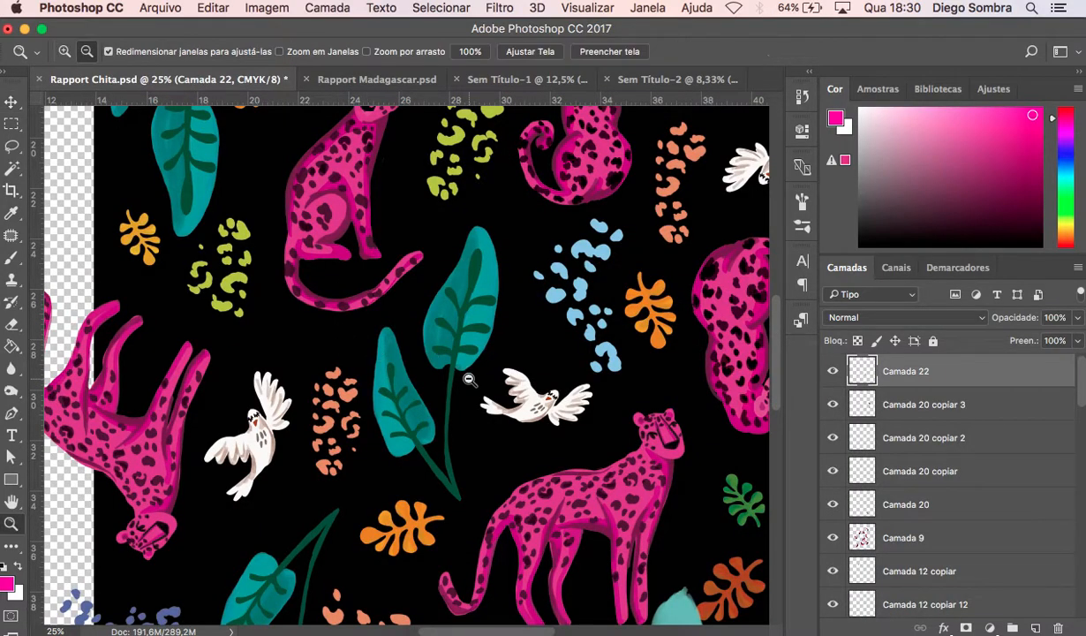
alt+click(469, 378)
alt+click(468, 378)
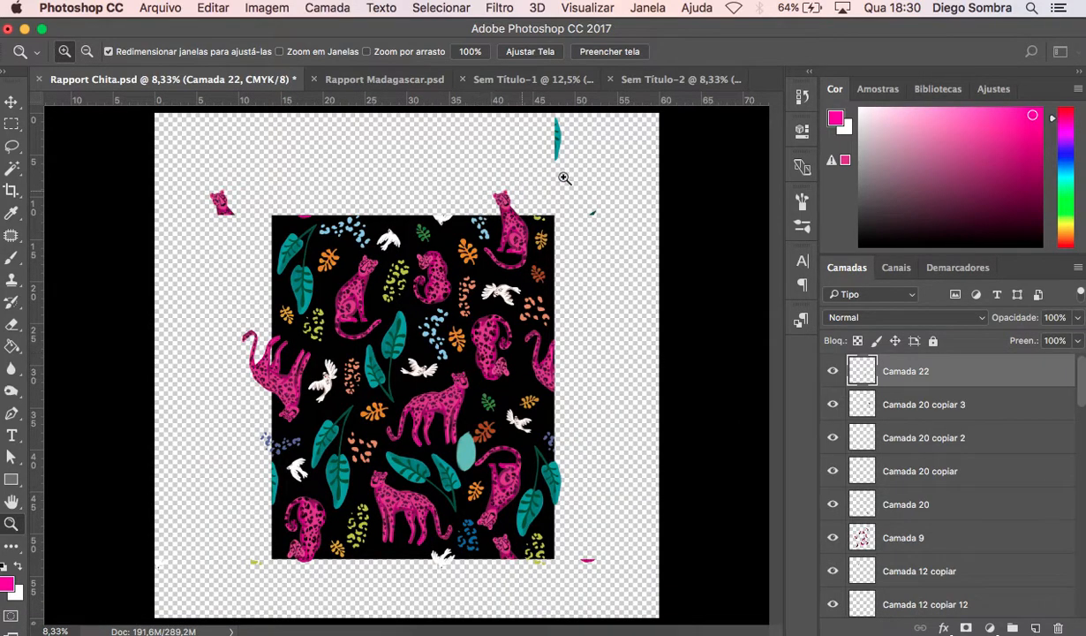
click(646, 82)
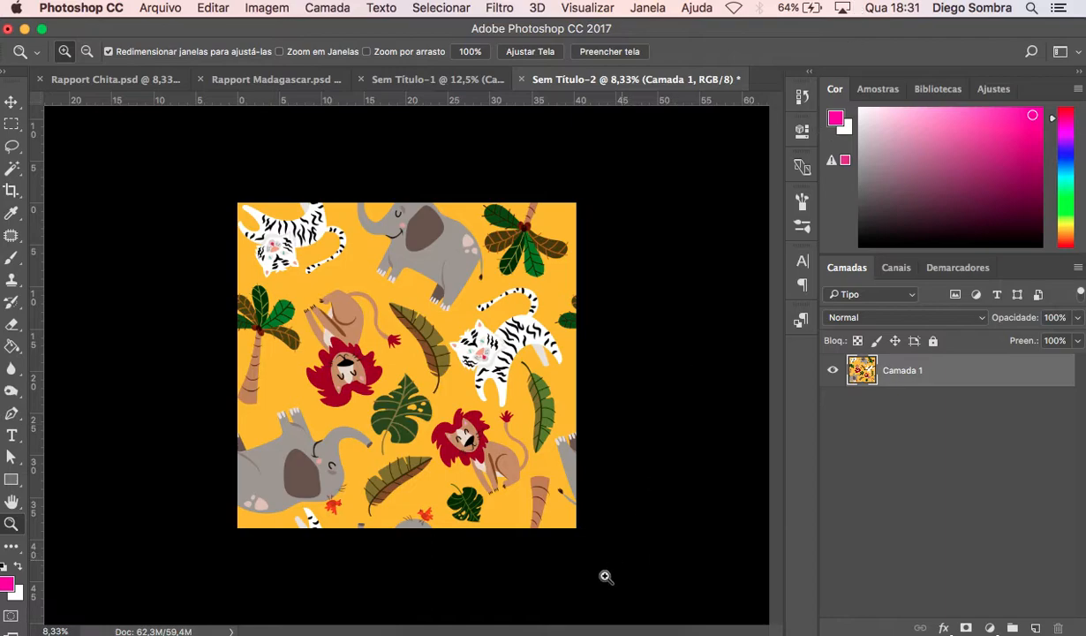
click(530, 632)
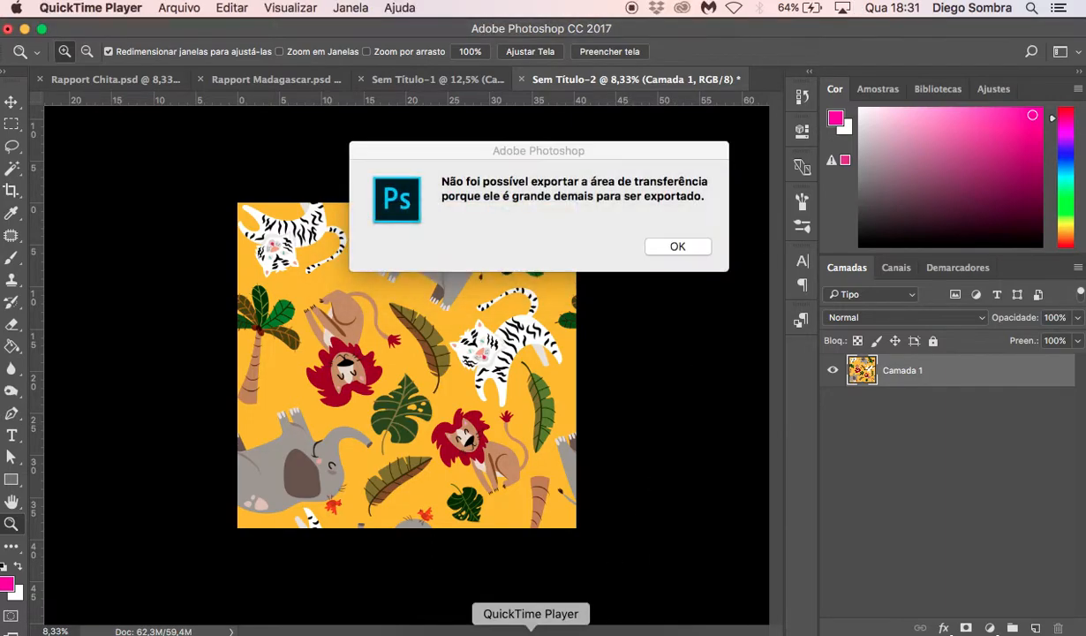
click(680, 247)
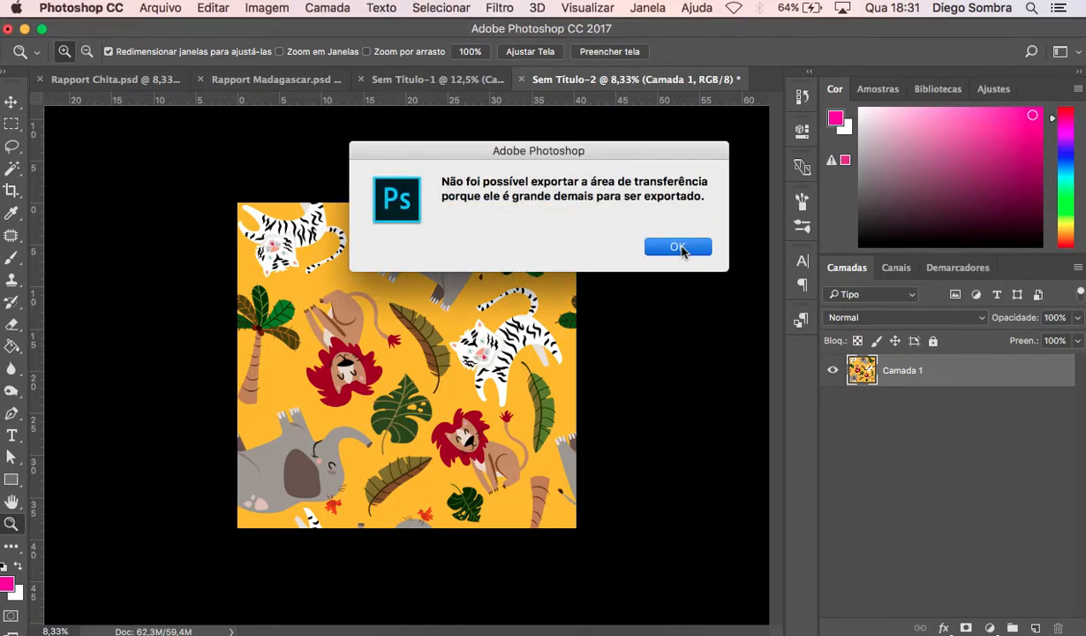
click(680, 246)
click(529, 631)
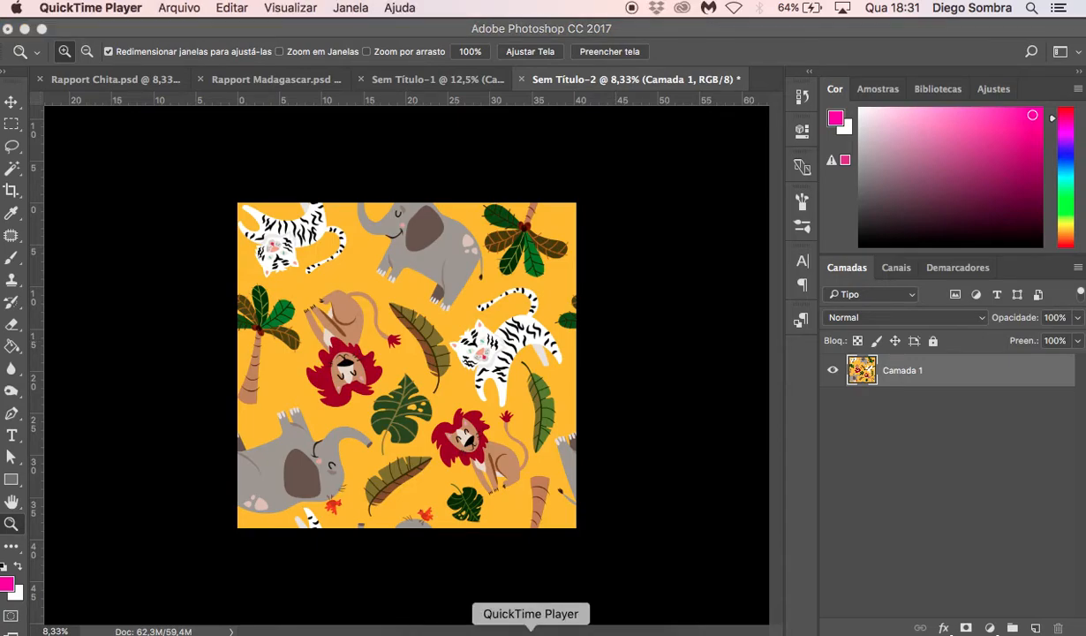